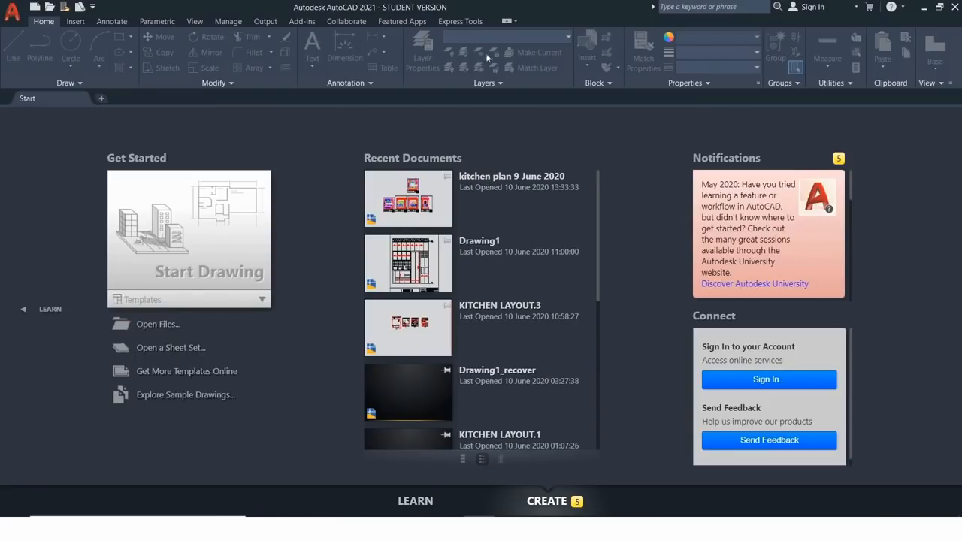
Create a new drawing from the acadiso.dwt template
click(259, 299)
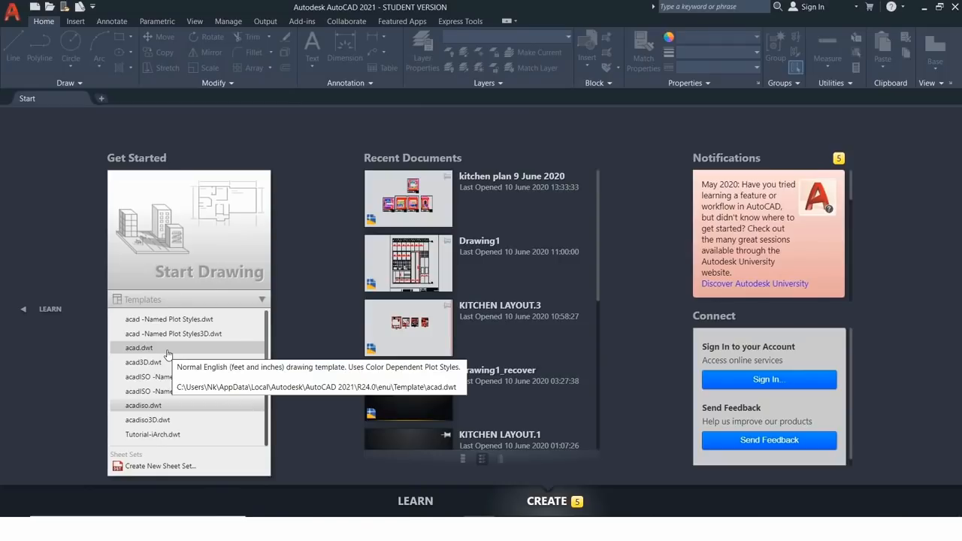
click(189, 408)
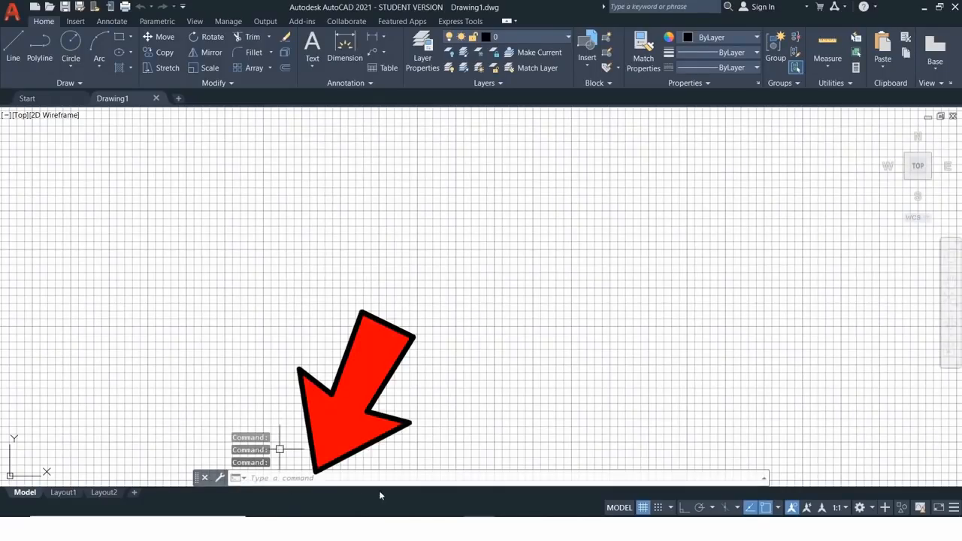
click(425, 480)
text(ds)
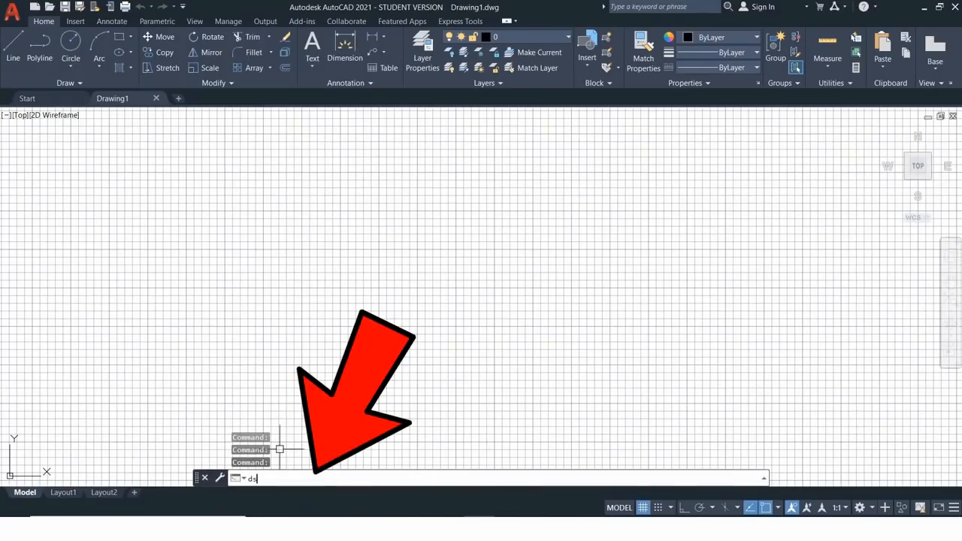
key(Escape)
key(Escape)
key(Escape)
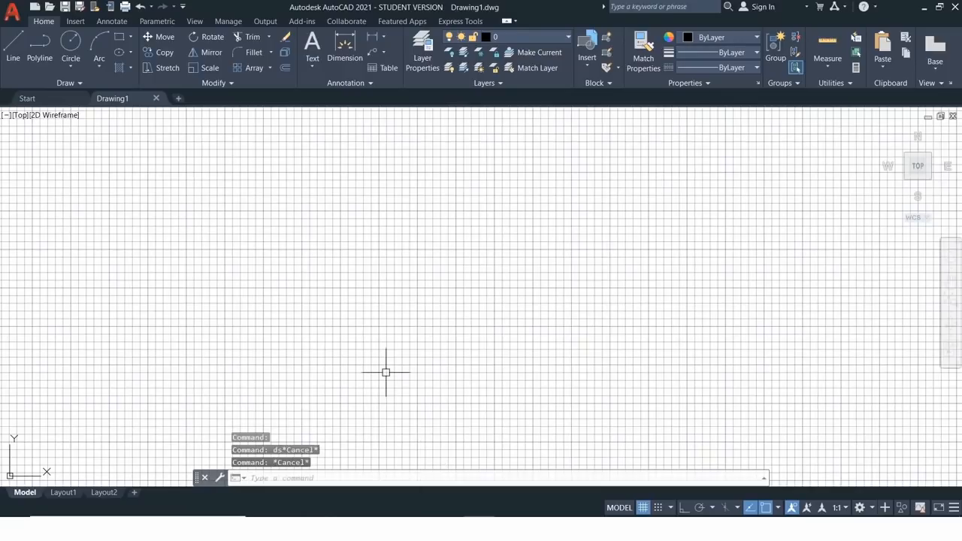
Set the drawing's length units to the Decimal type with a precision of 0.00
text(u)
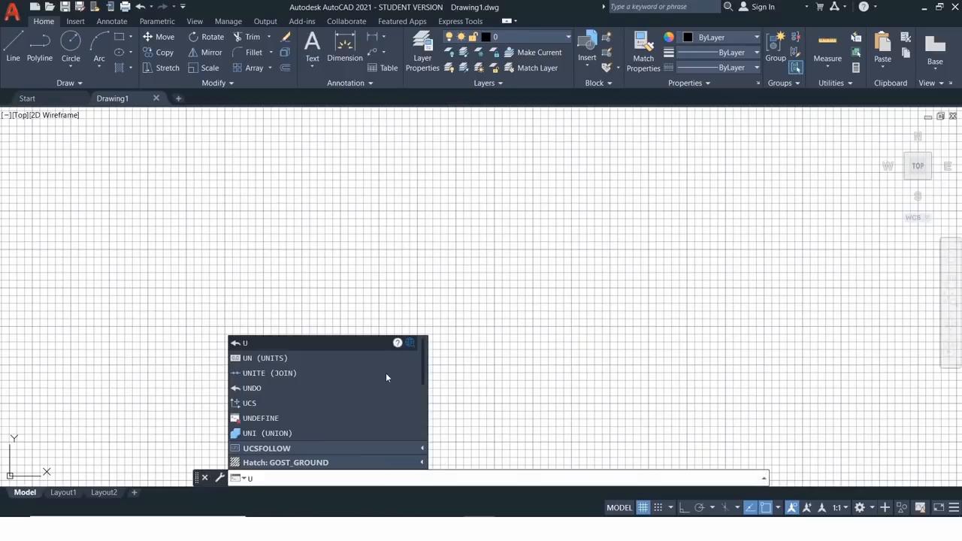
text(n)
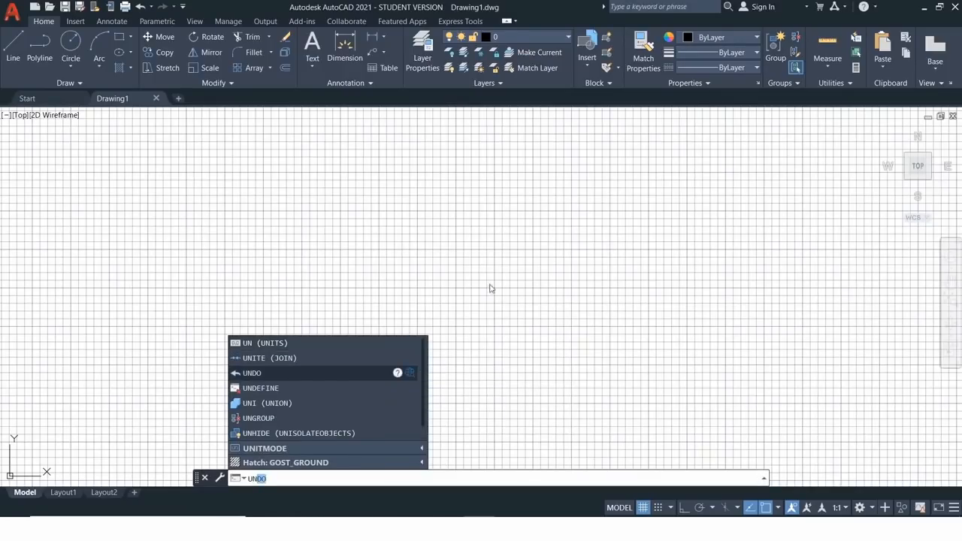
click(303, 342)
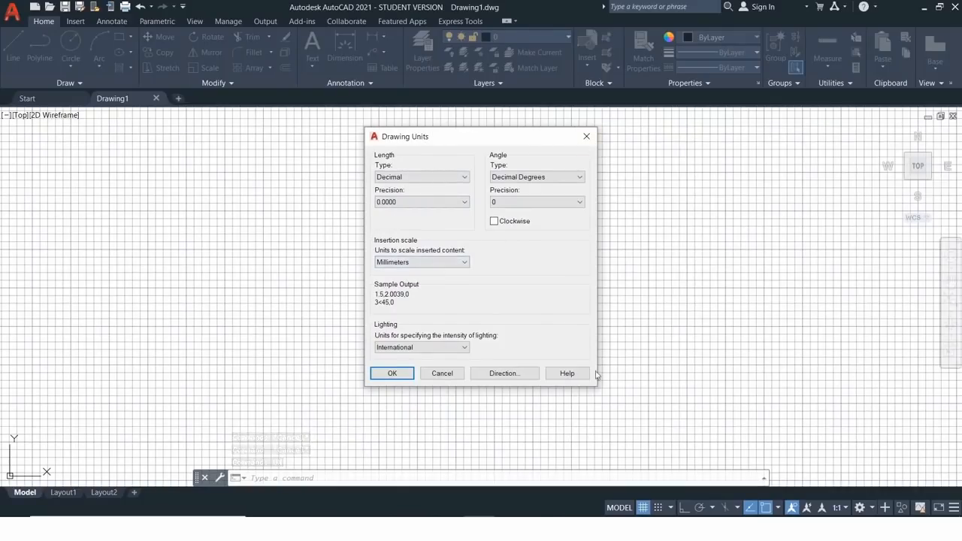
click(399, 177)
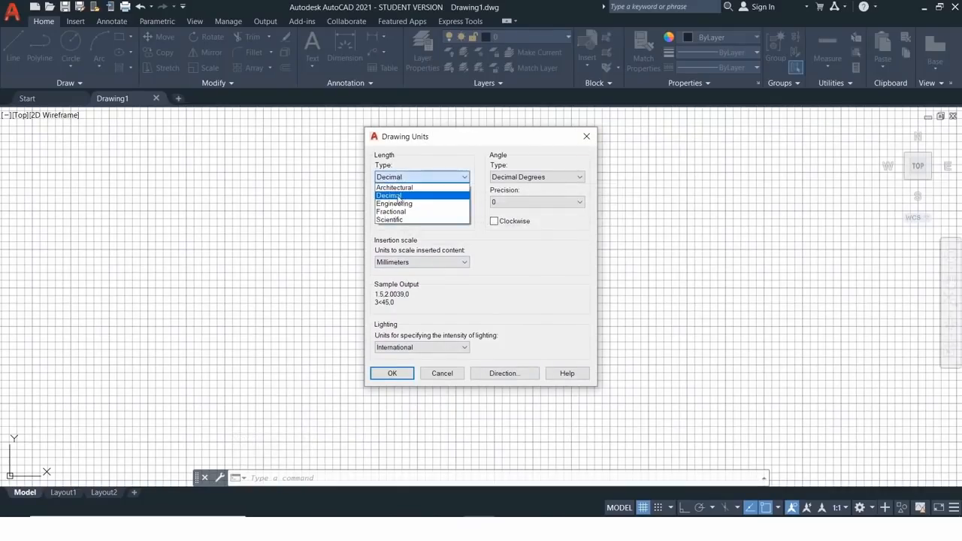
click(399, 193)
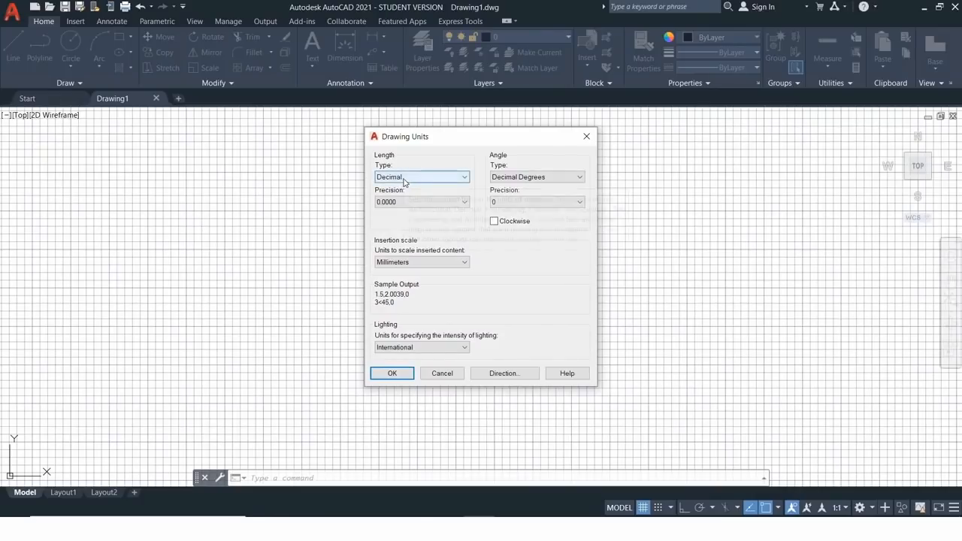
click(421, 262)
click(406, 279)
click(406, 177)
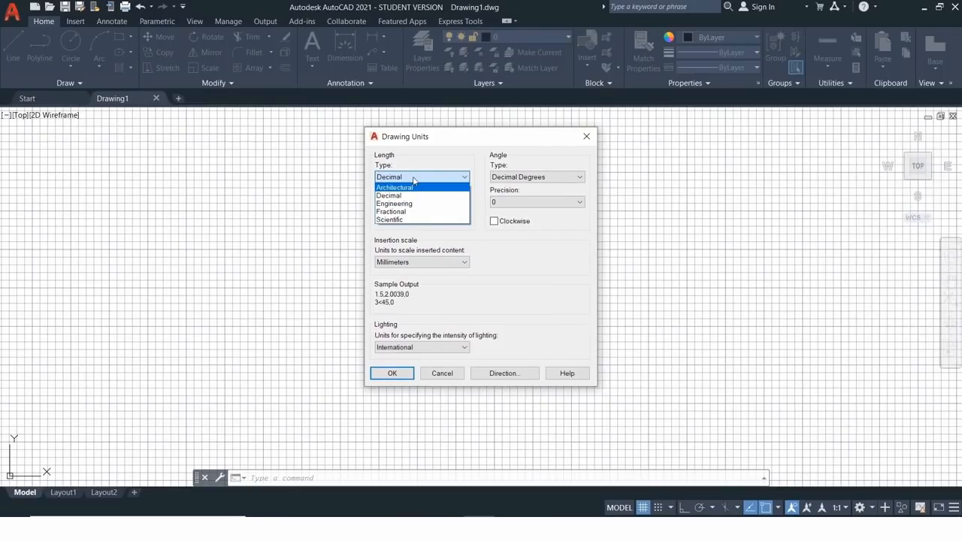
click(389, 195)
click(395, 202)
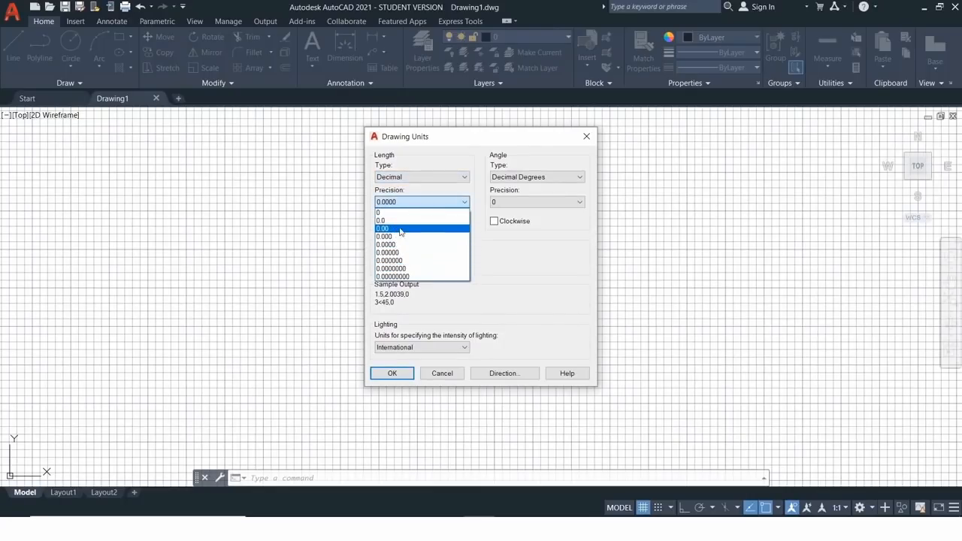
click(400, 229)
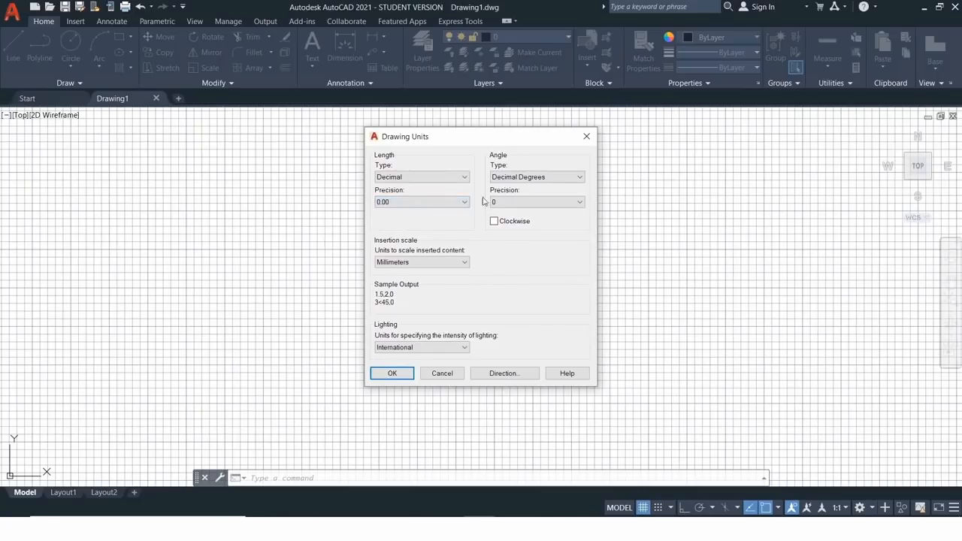
Set the angle units to Decimal Degrees with precision 0 and the insertion scale to Millimeters, and apply the unit settings
click(510, 178)
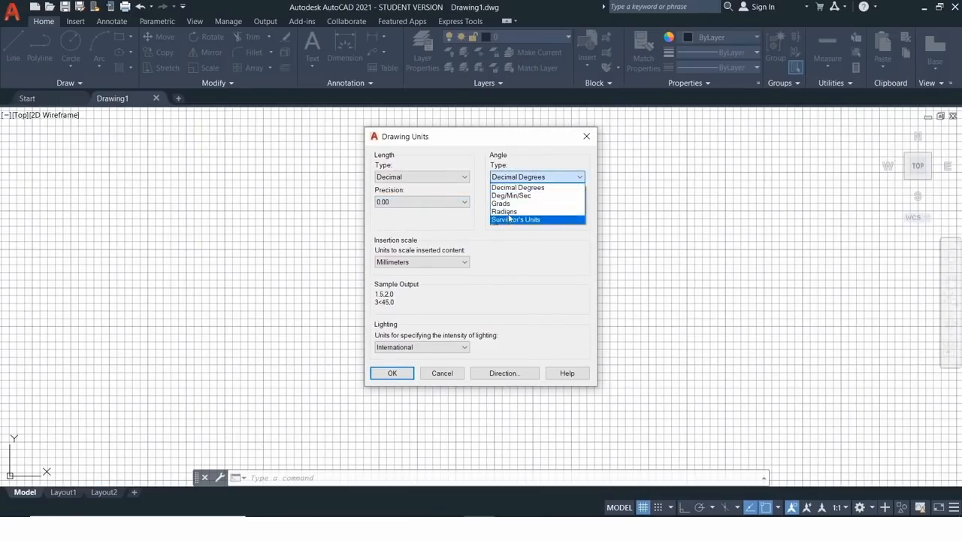
click(555, 188)
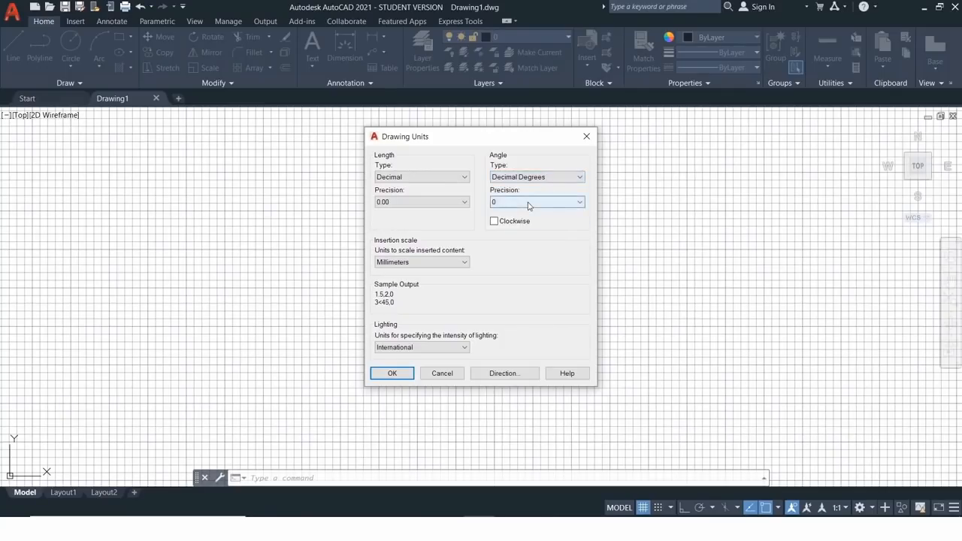
click(452, 262)
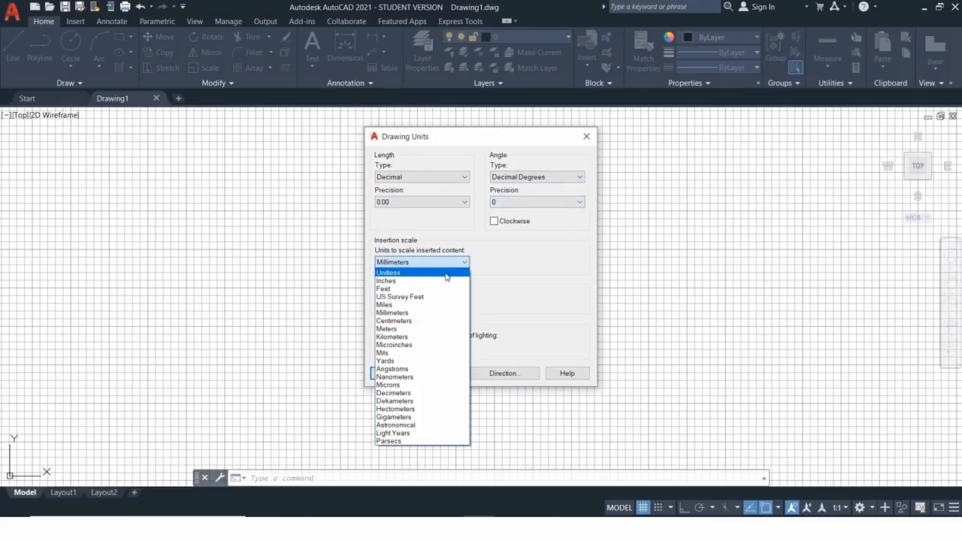
click(425, 315)
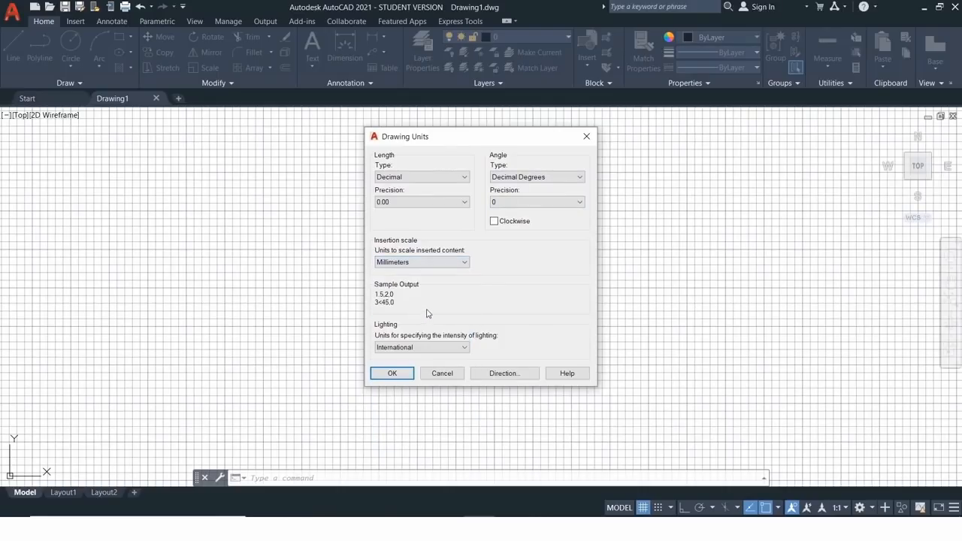
click(510, 203)
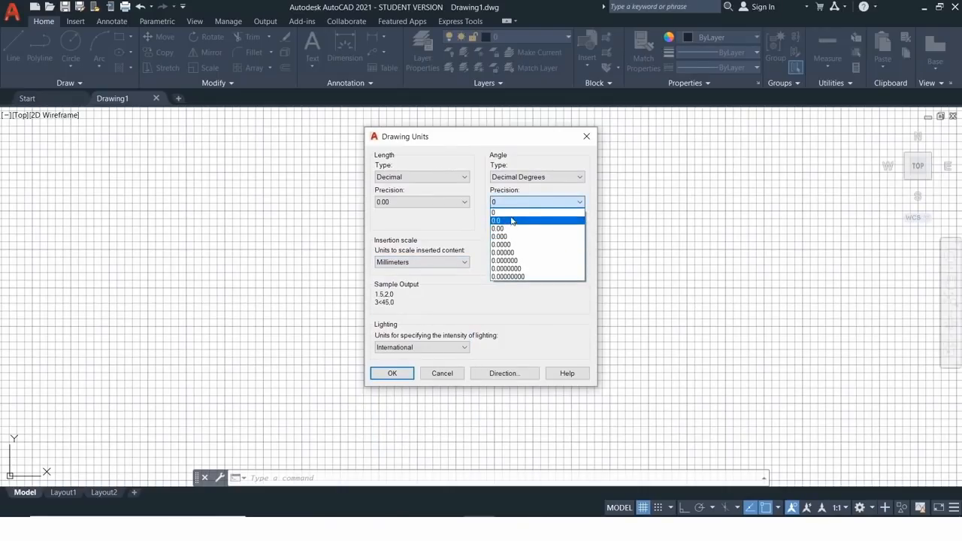
click(511, 211)
click(405, 373)
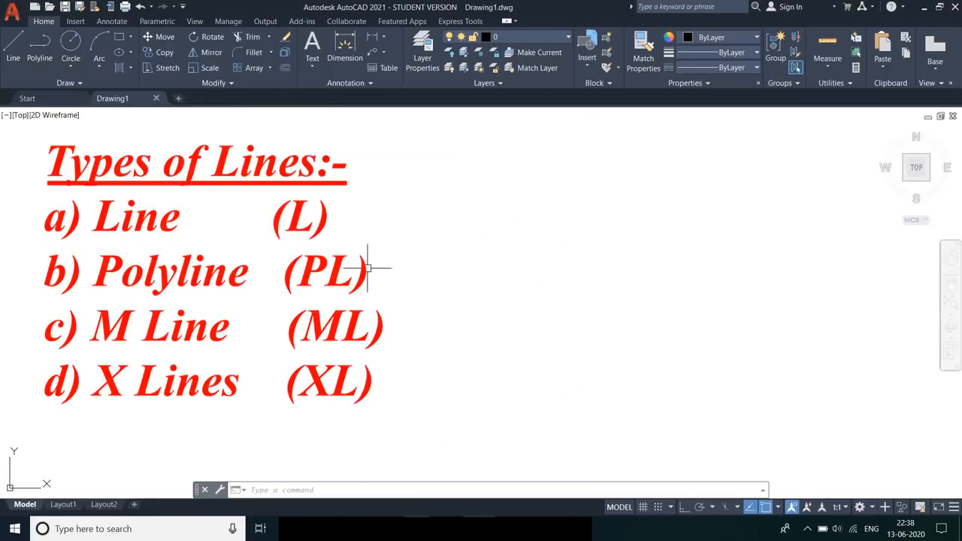
Draw a freehand irregular outline of eleven connected segments with the Line command, ending back at its start point
text(l)
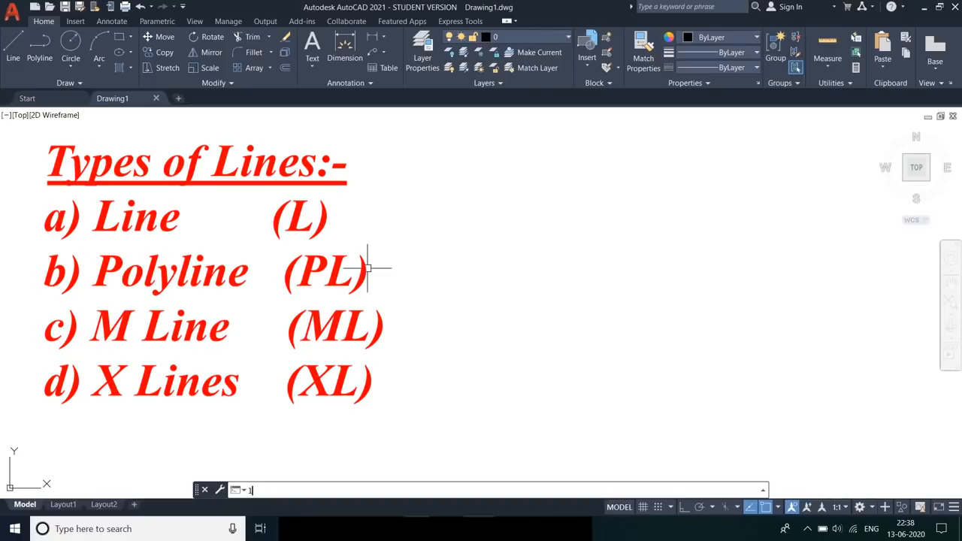
text(in)
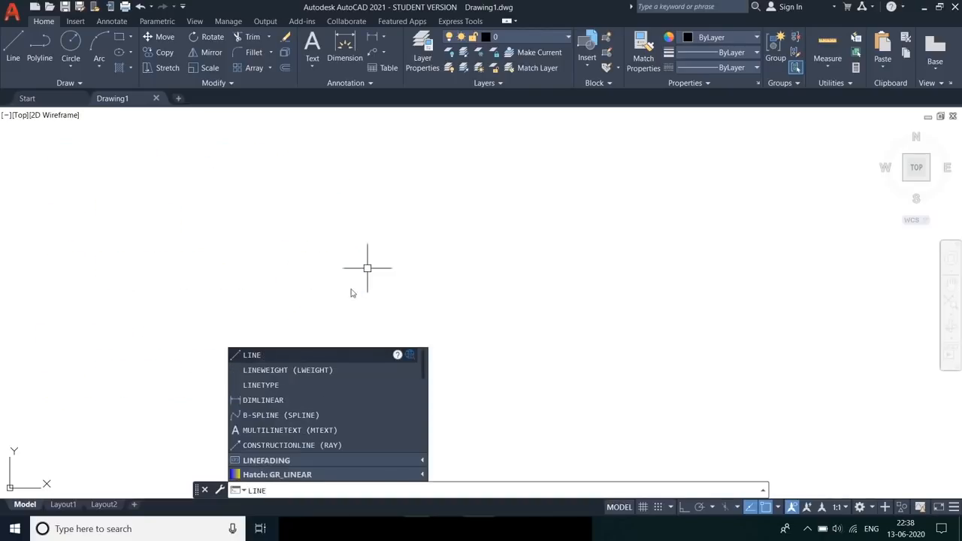
key(Return)
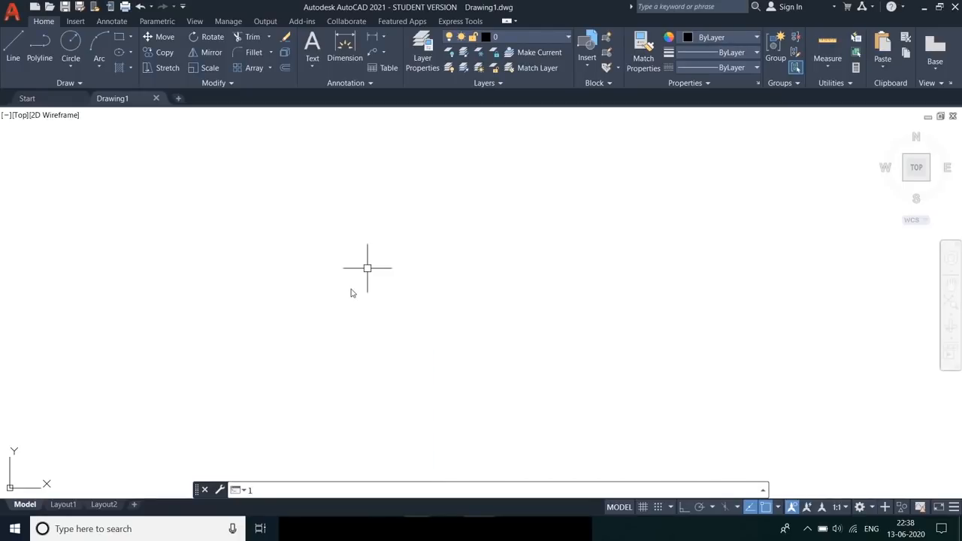
text(L)
key(Return)
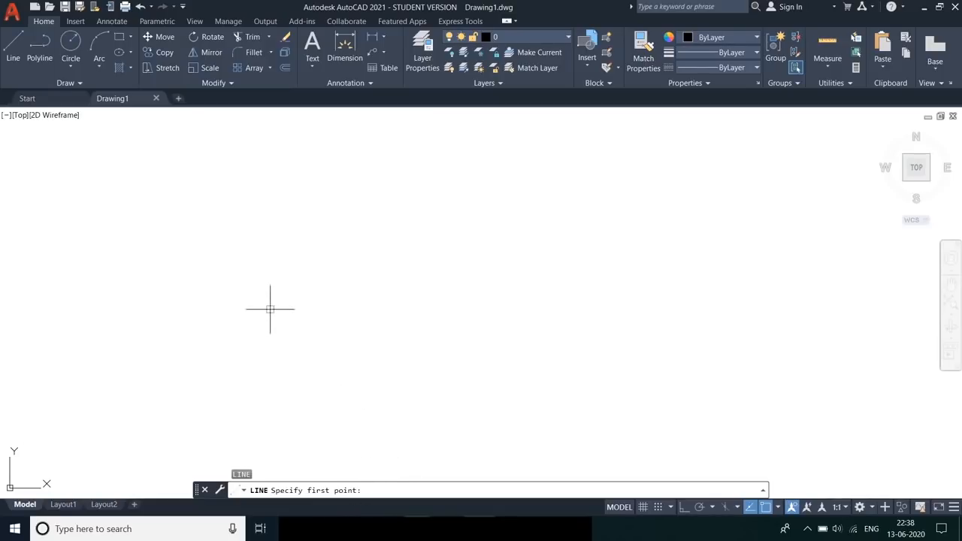
click(270, 308)
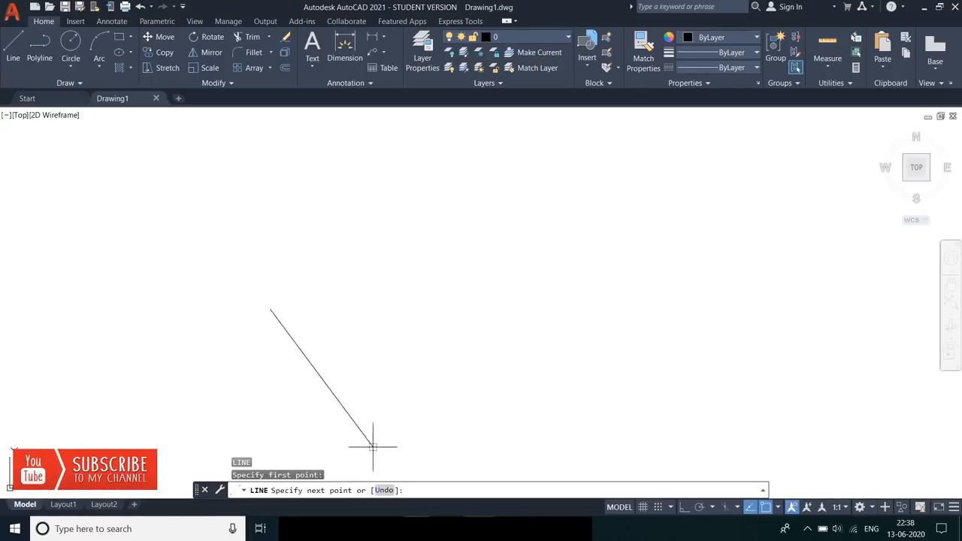
click(407, 185)
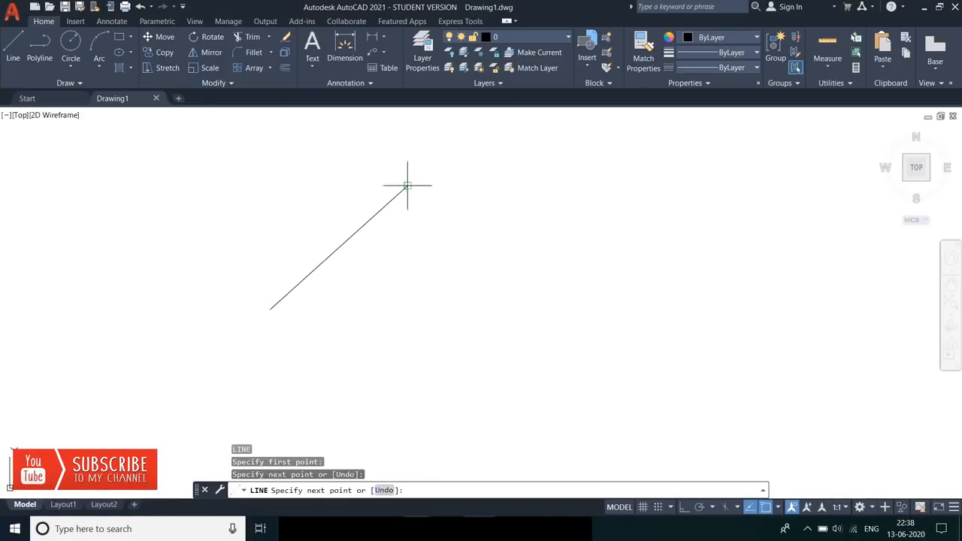
click(514, 223)
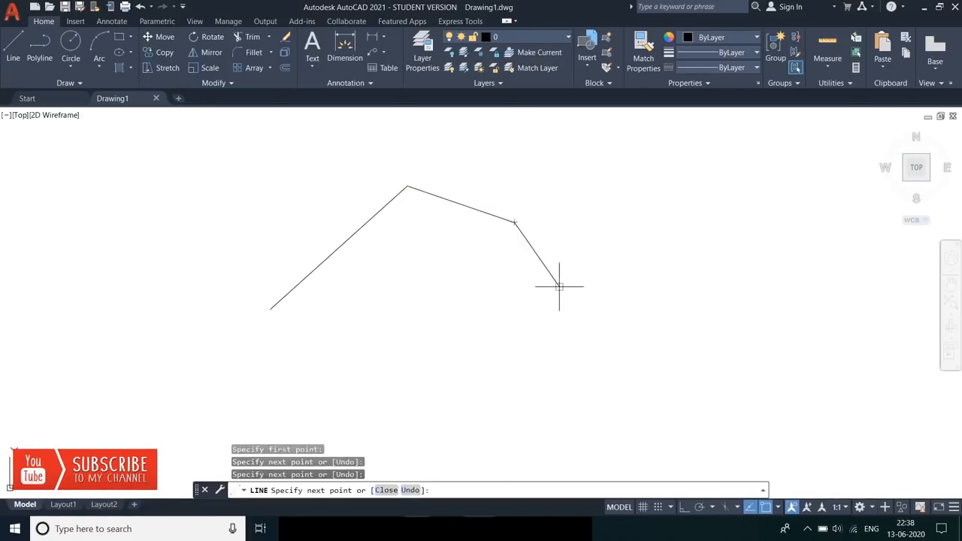
click(559, 288)
click(523, 328)
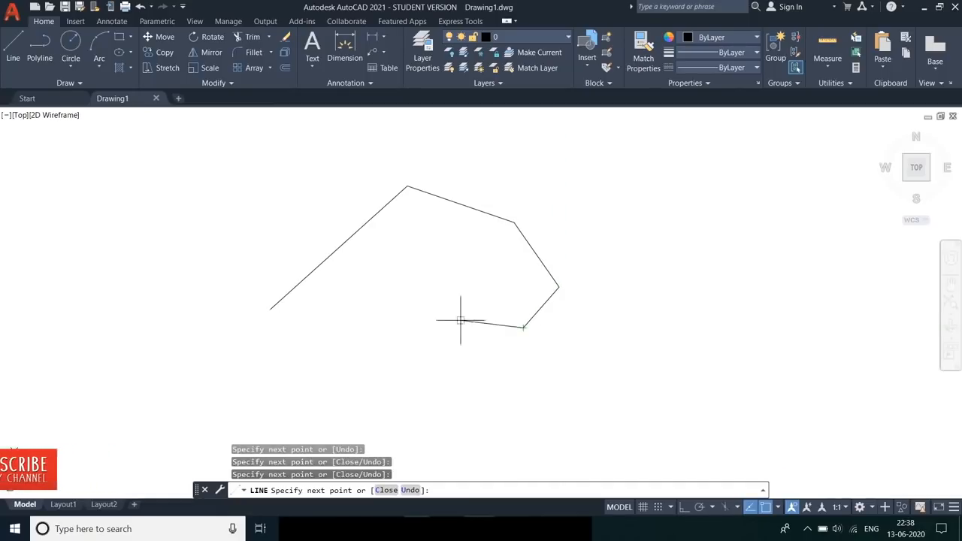
click(438, 327)
click(433, 257)
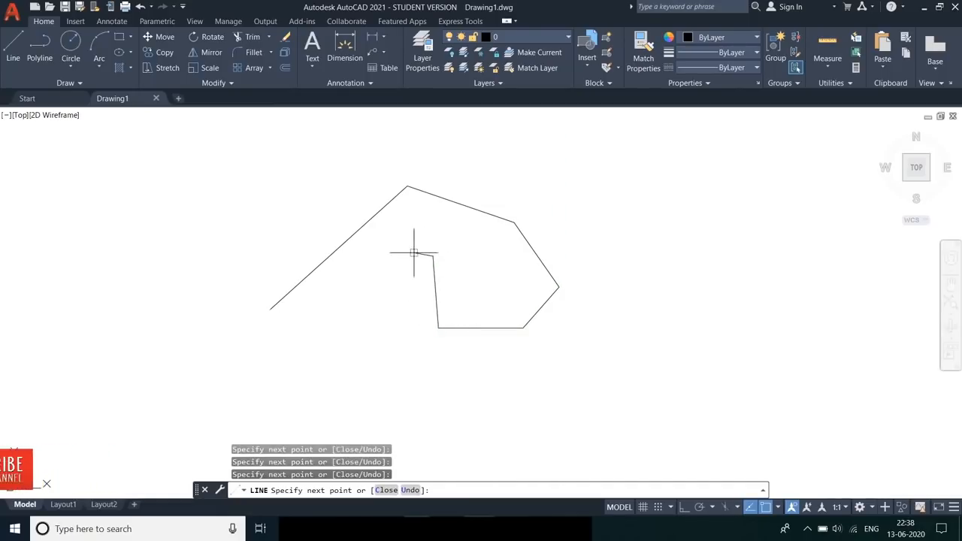
click(401, 253)
click(383, 305)
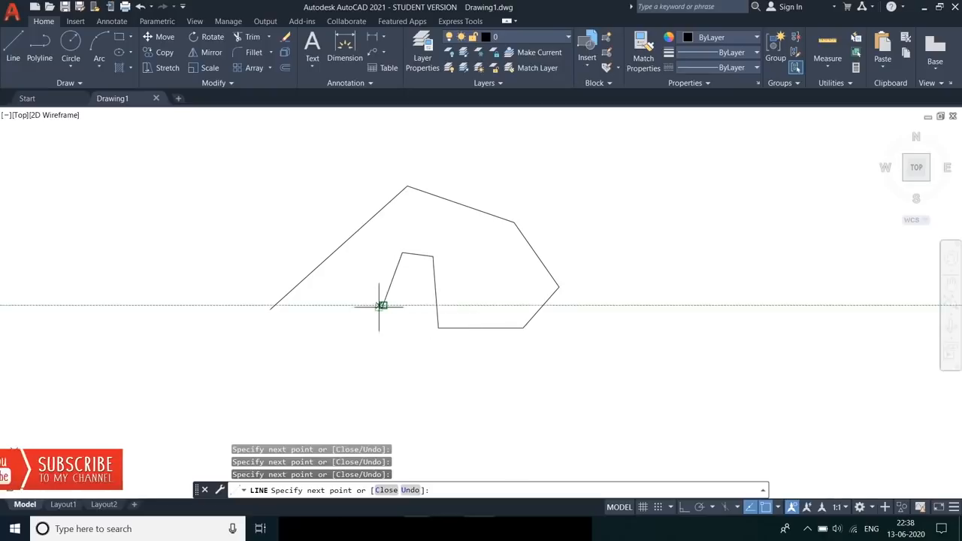
click(333, 316)
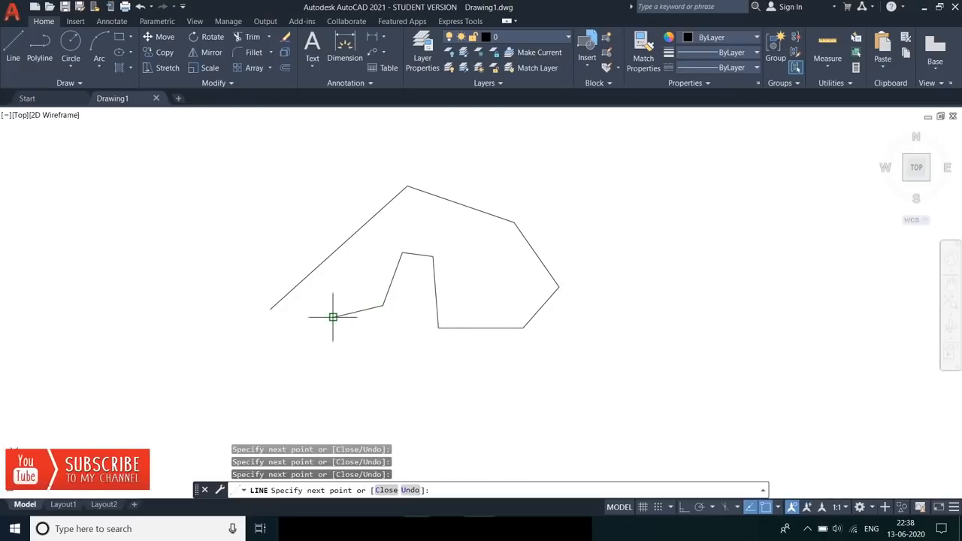
click(264, 353)
click(269, 308)
Continue the line chain beyond the outline's start point with three segments curving up and over to the right, and end it
click(226, 248)
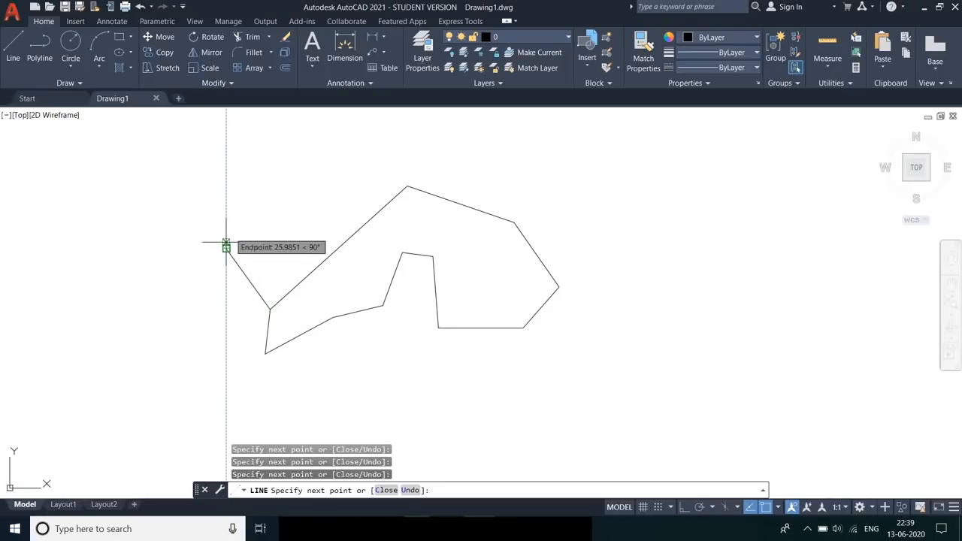
click(248, 203)
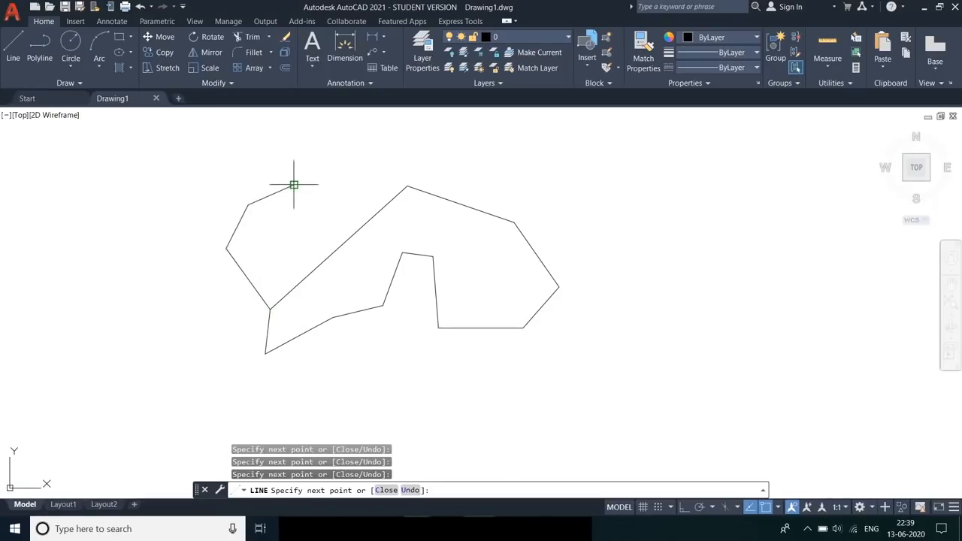
key(Escape)
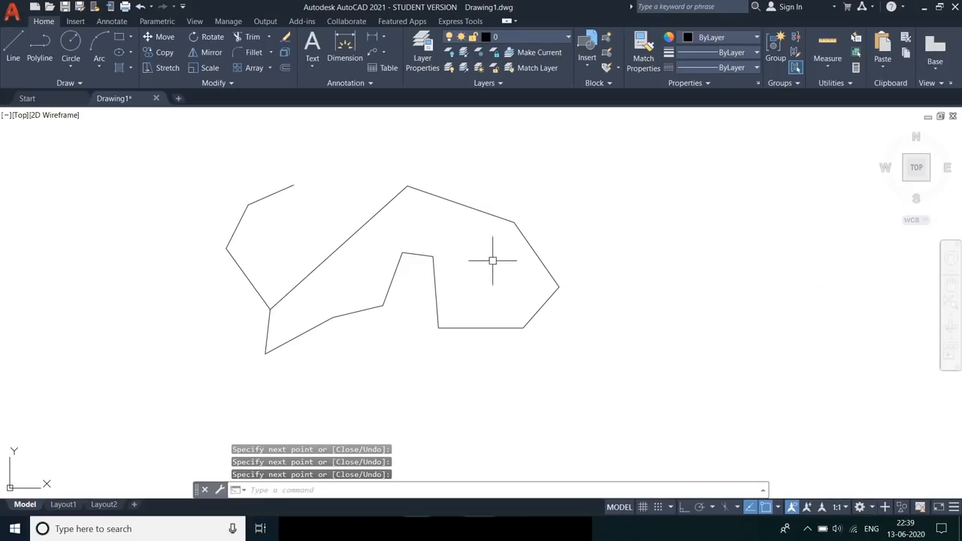
Draw a chain of five connected line segments right of the outline with lengths 20, 200, 200, 200 and 500, and end it
mouse_move(492, 263)
middle_down()
mouse_move(391, 252)
mouse_move(299, 273)
middle_up()
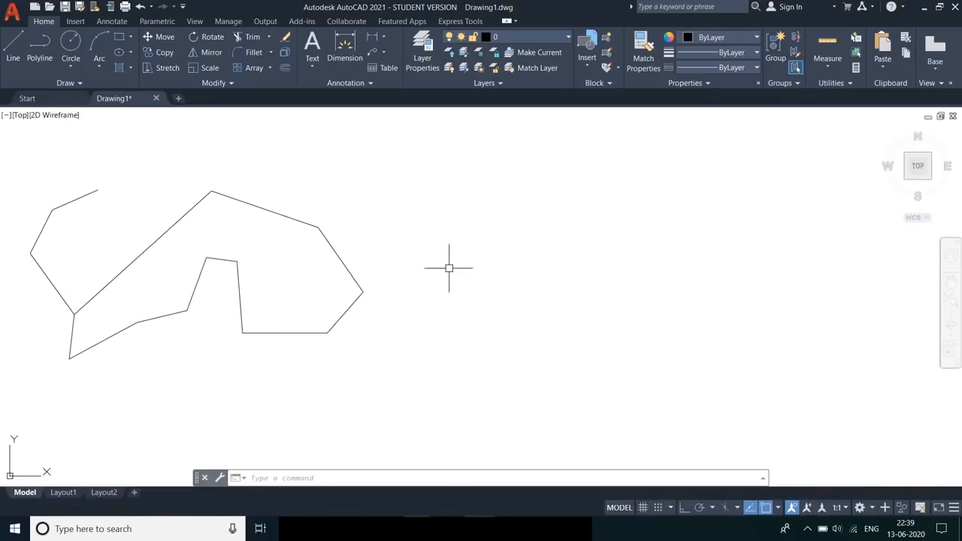
text(l)
key(Return)
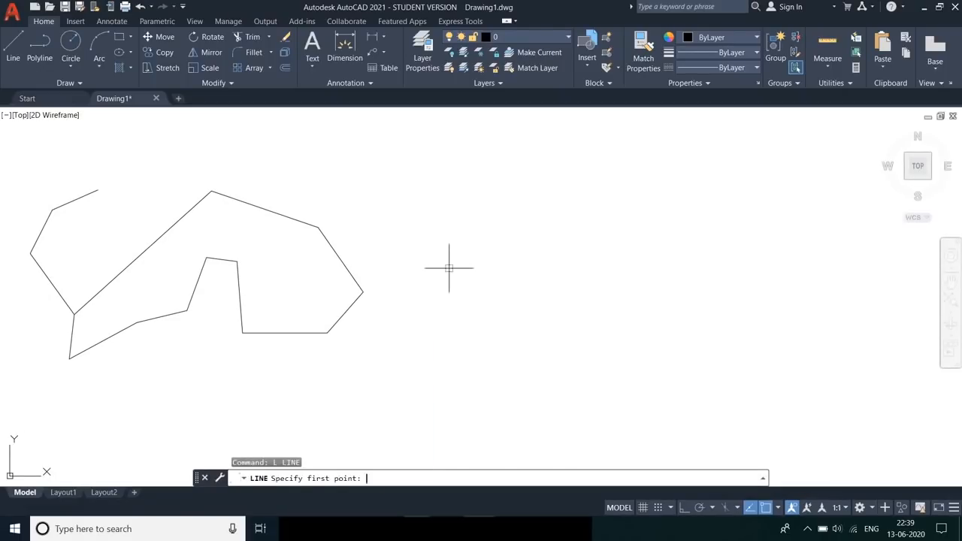
click(456, 218)
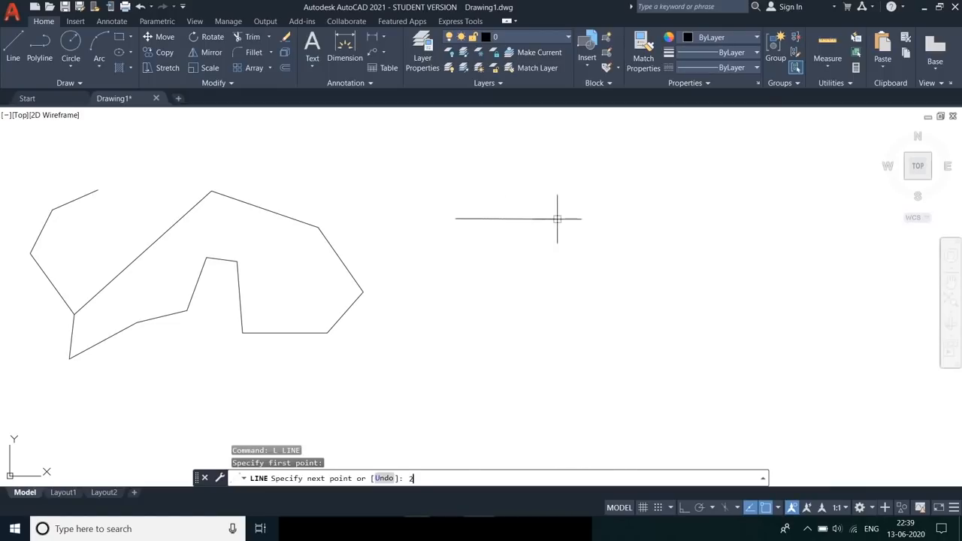
text(20)
key(Return)
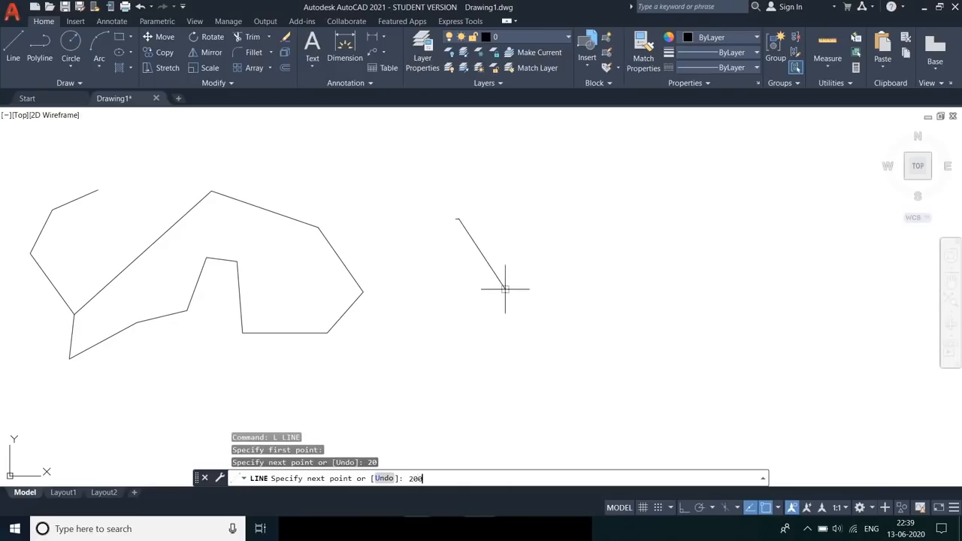
key(Return)
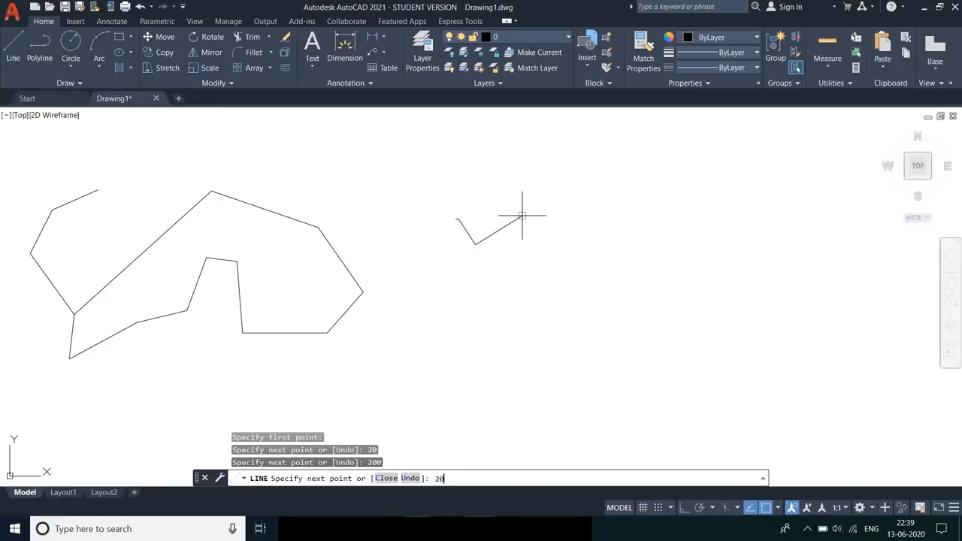
key(Return)
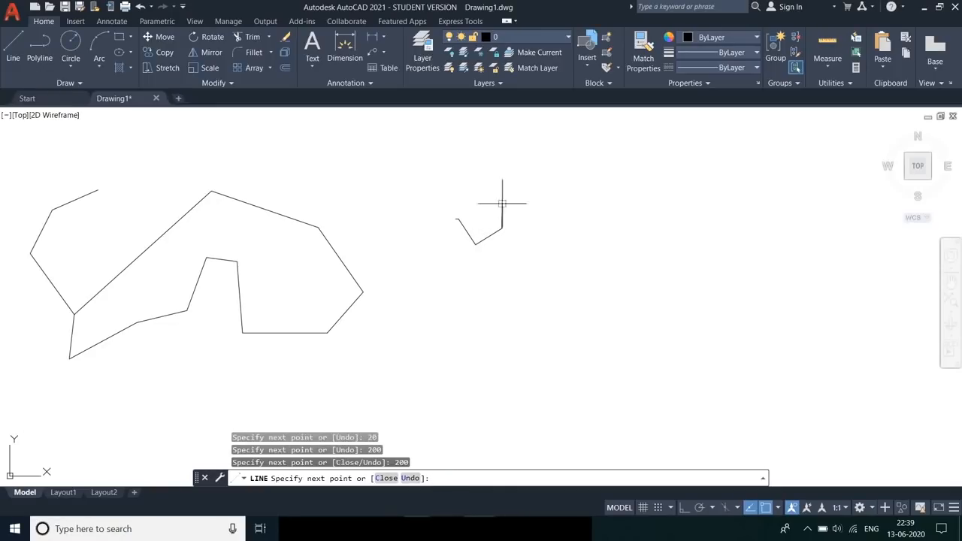
text(200)
key(Return)
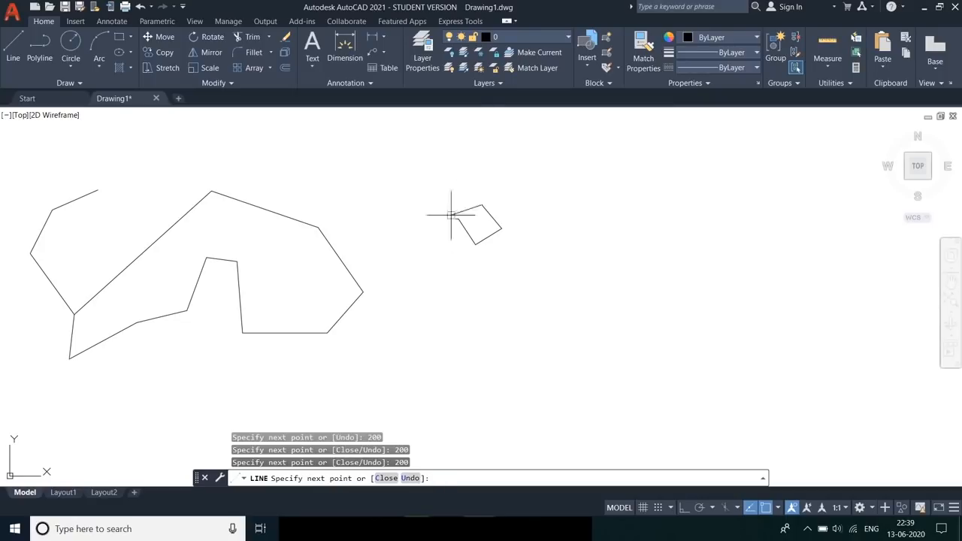
key(Return)
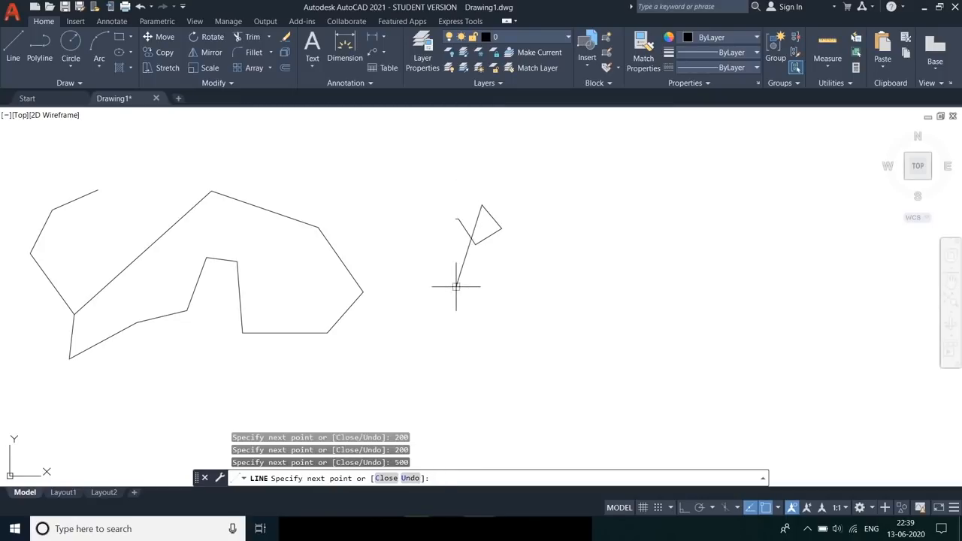
key(Escape)
Start a new line in the empty area right of the short chain, trying Ortho mode on and off and leaving it on
mouse_move(556, 294)
middle_down()
mouse_move(387, 299)
mouse_move(303, 316)
middle_up()
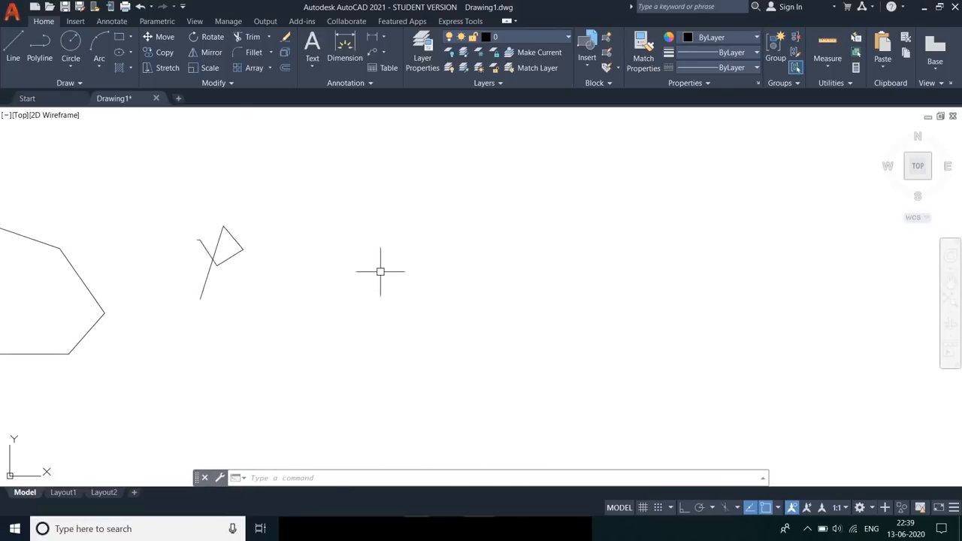
text(l)
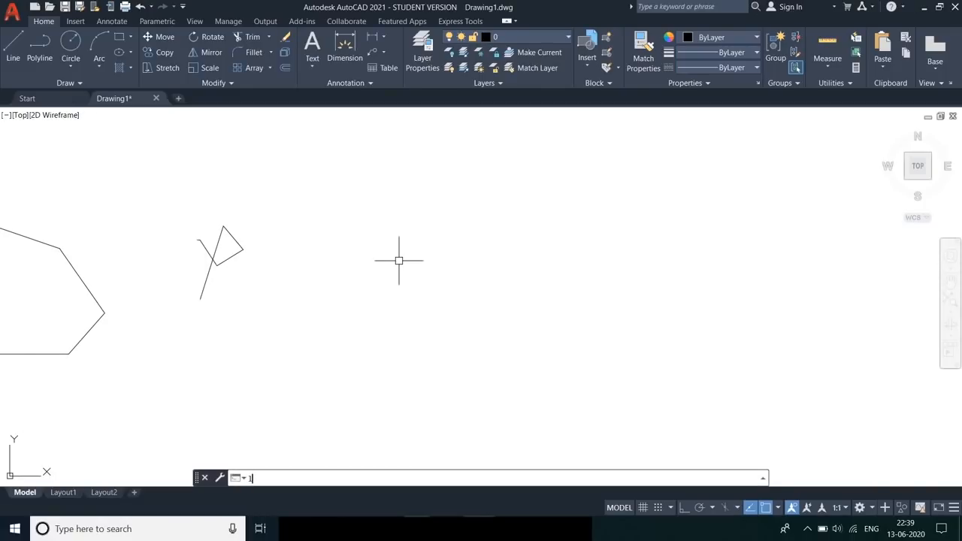
key(Return)
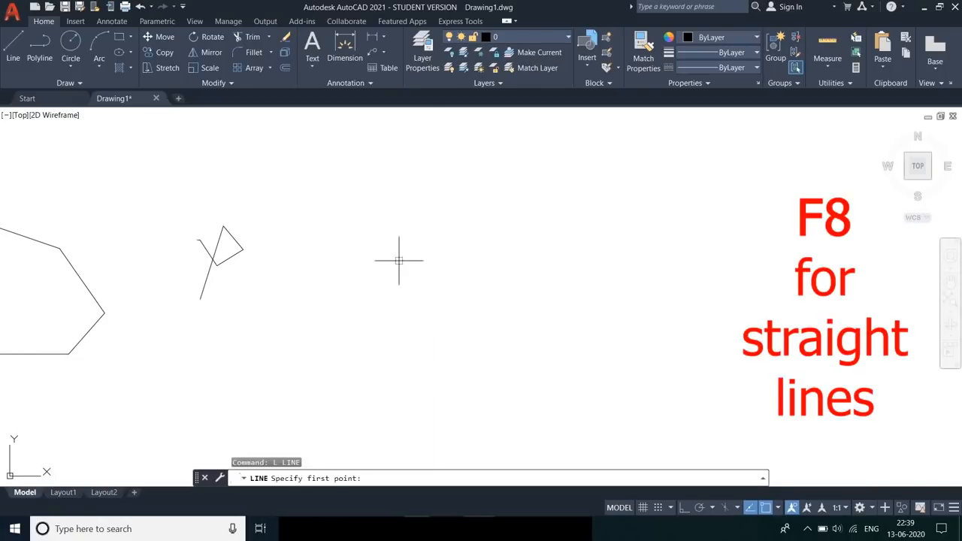
click(377, 219)
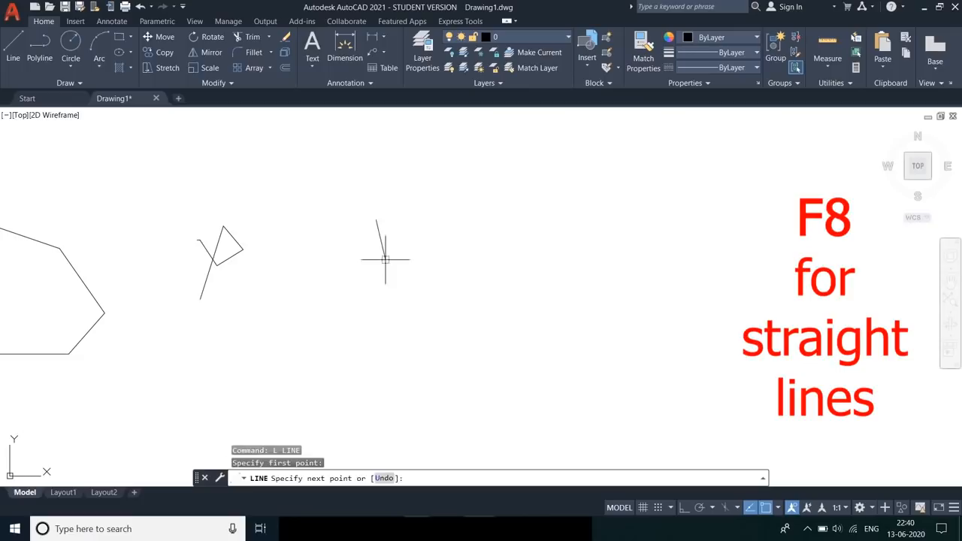
key(F8)
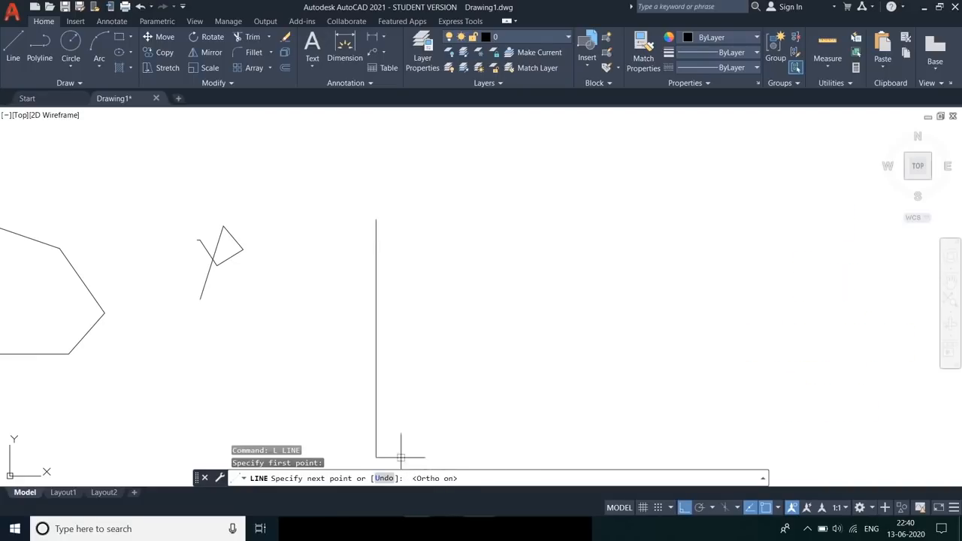
middle_drag(391, 215, 431, 273)
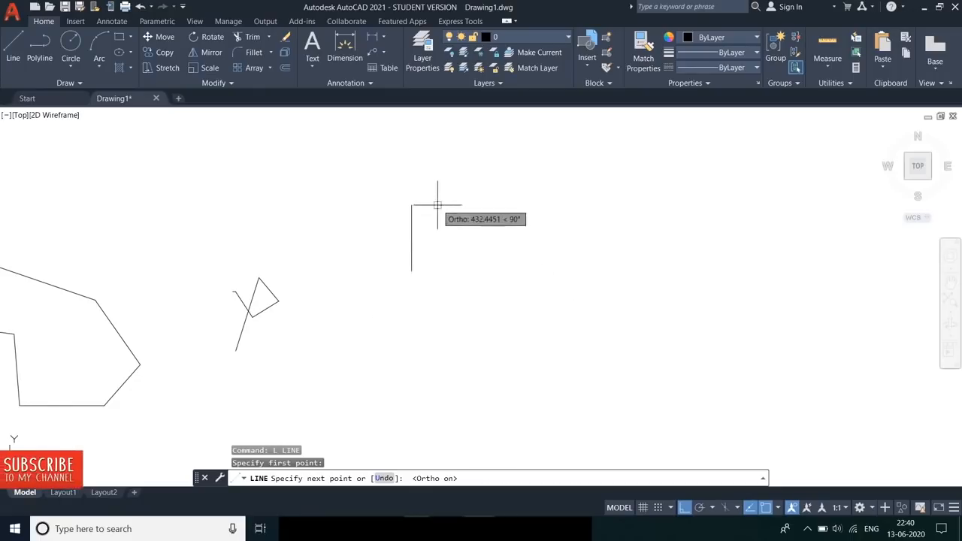
key(F8)
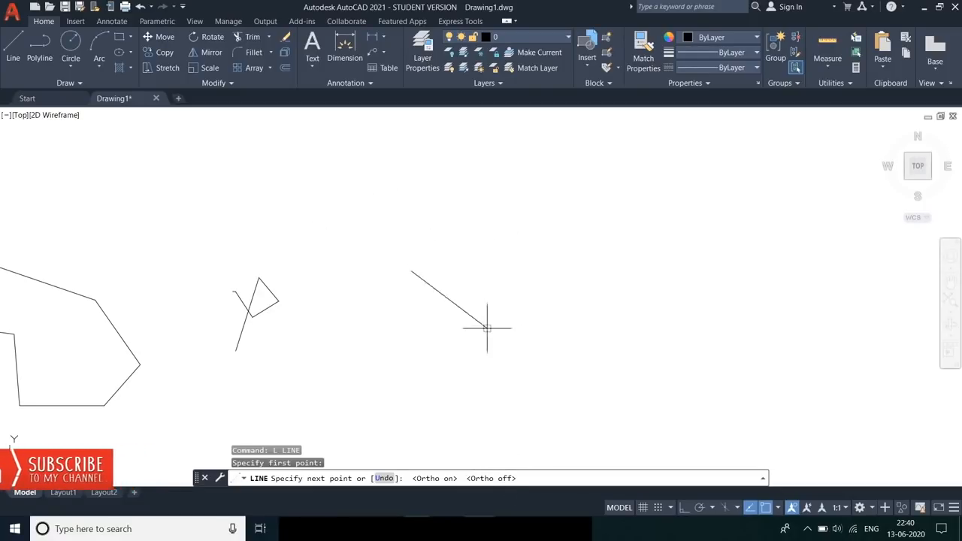
key(F8)
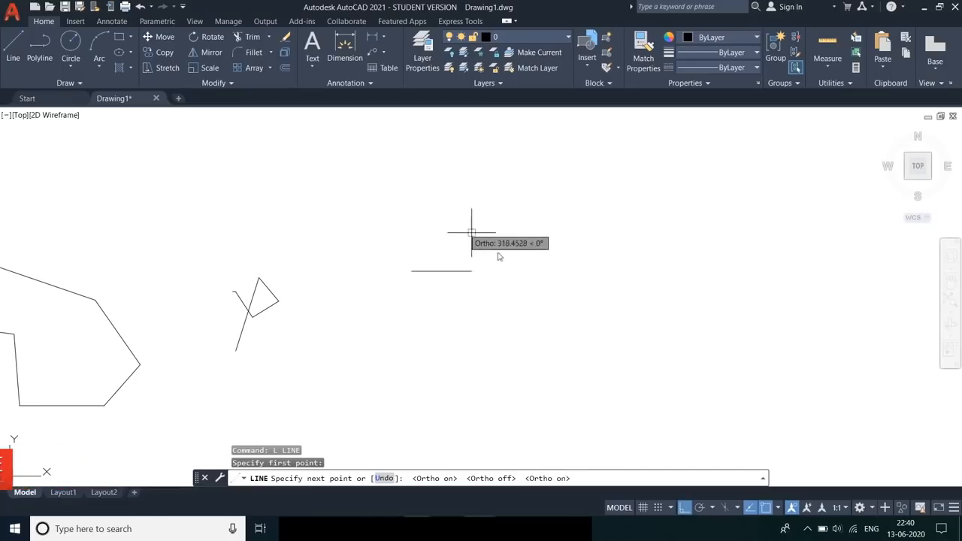
Draw a square from the line's start point with four orthogonal segments of 200 each, and end the command
text(200)
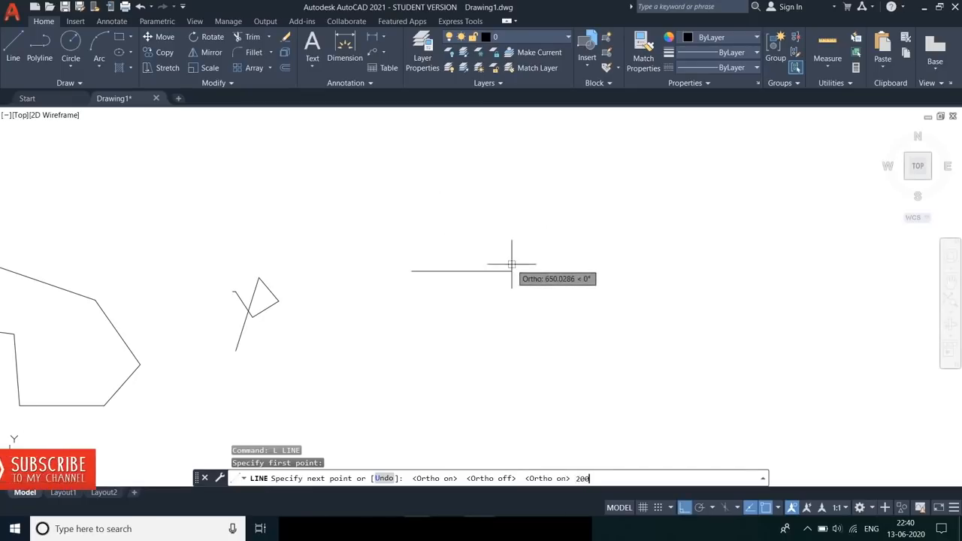
key(Return)
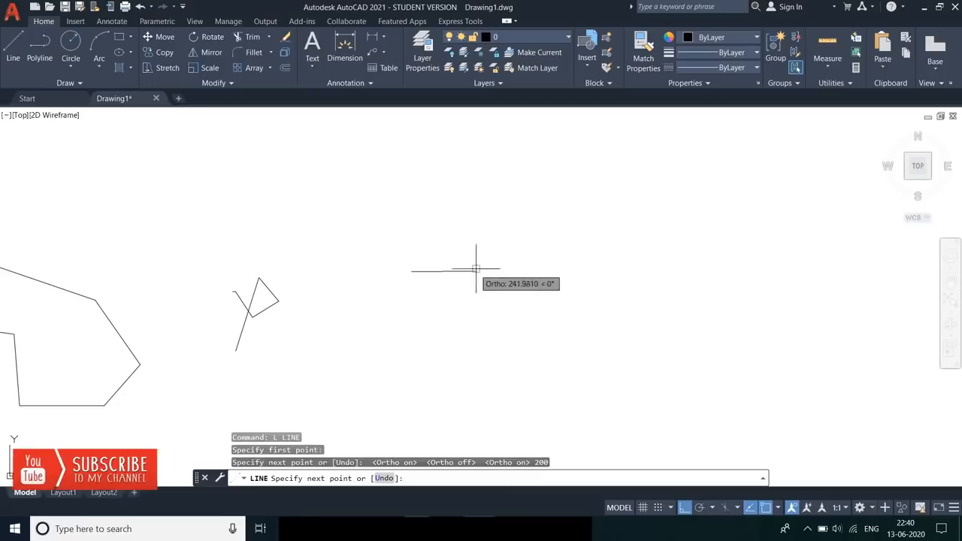
scroll(434, 289, up, 5)
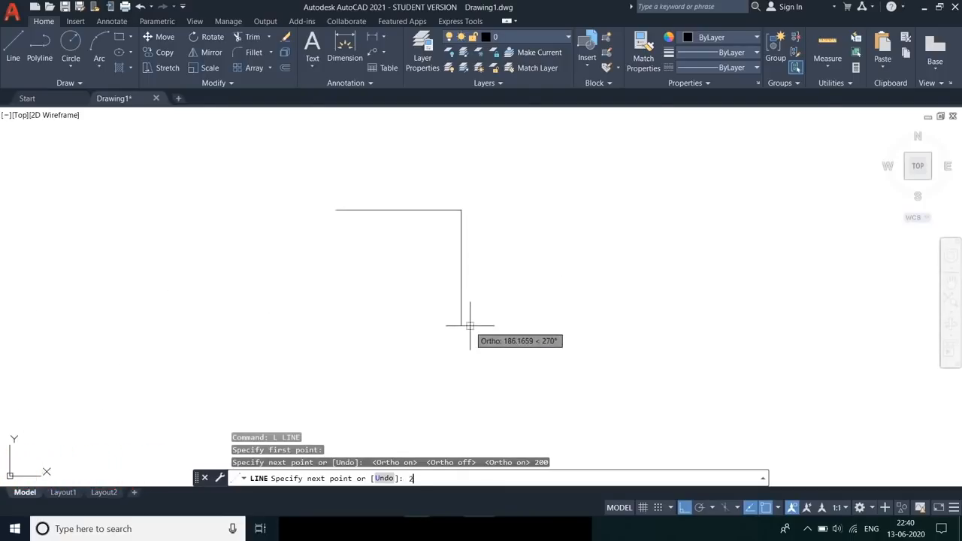
text(200)
key(Return)
text(200)
key(Return)
text(200)
key(Return)
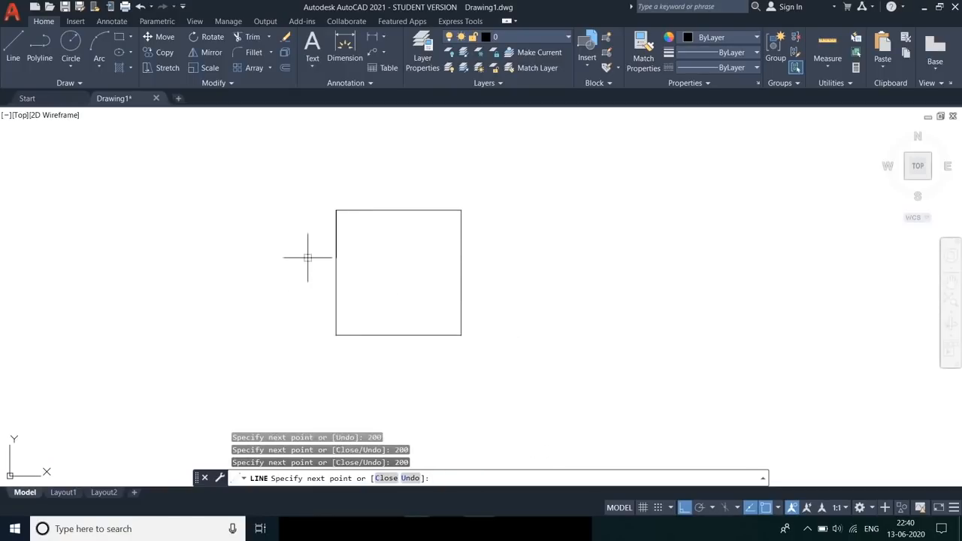
key(Escape)
Draw a right triangle right of the square: 300 horizontally, 300 straight down, and a diagonal segment back to the start point
middle_drag(502, 278, 272, 272)
text(L)
key(Return)
click(333, 211)
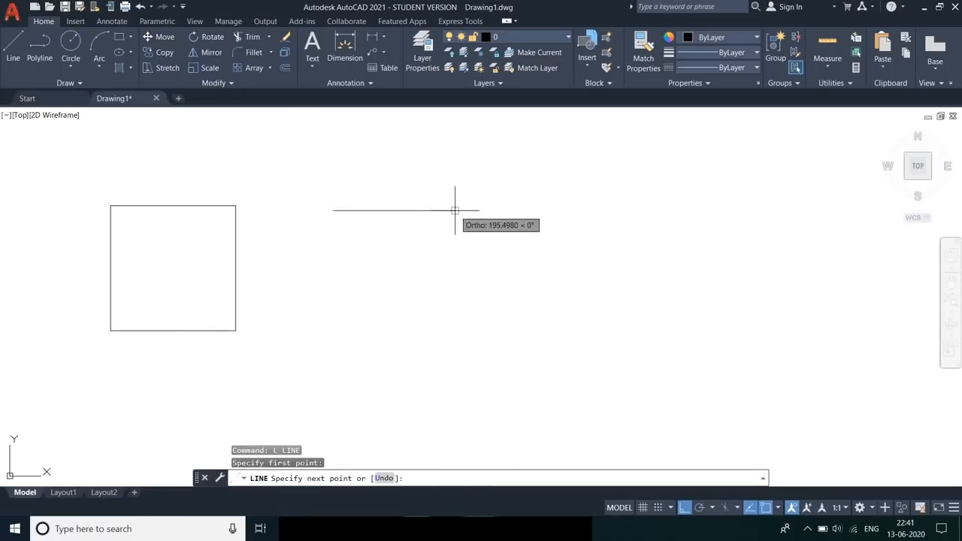
text(300)
key(Return)
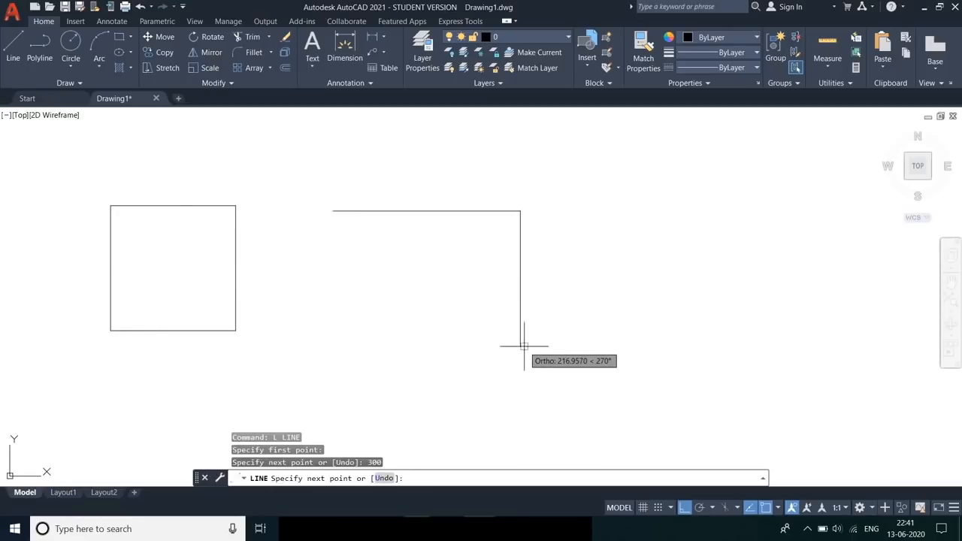
text(300)
key(Return)
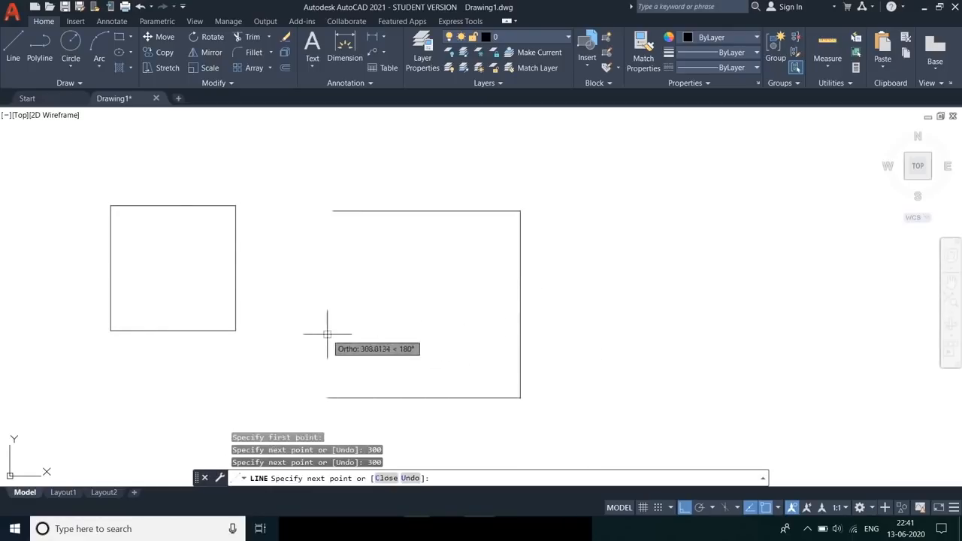
click(333, 210)
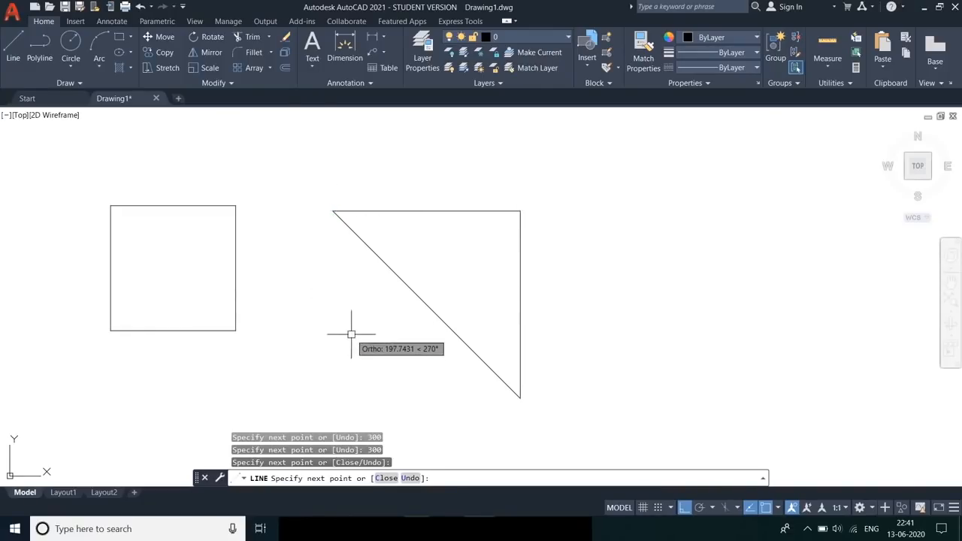
key(Escape)
scroll(351, 331, down, 5)
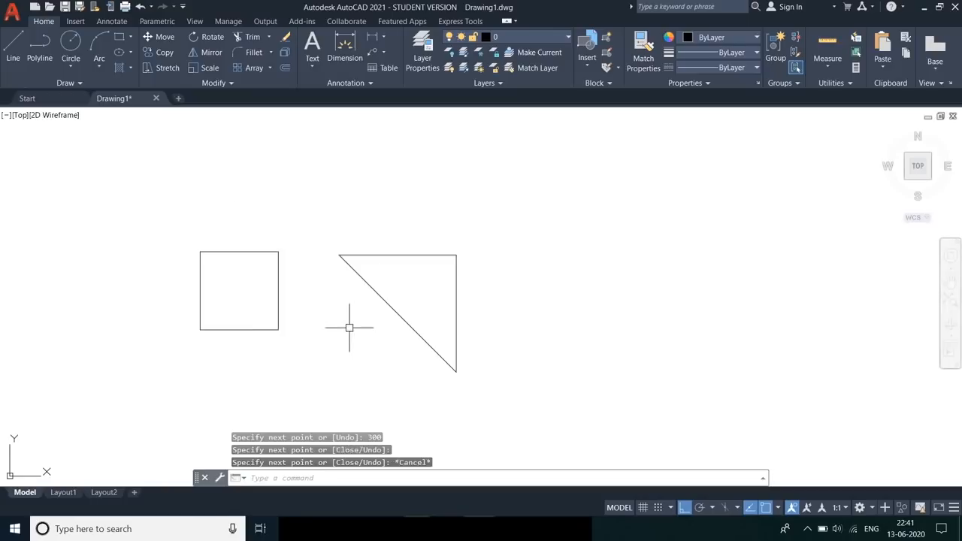
mouse_move(354, 323)
middle_down()
mouse_move(574, 281)
mouse_move(651, 255)
mouse_move(702, 253)
middle_up()
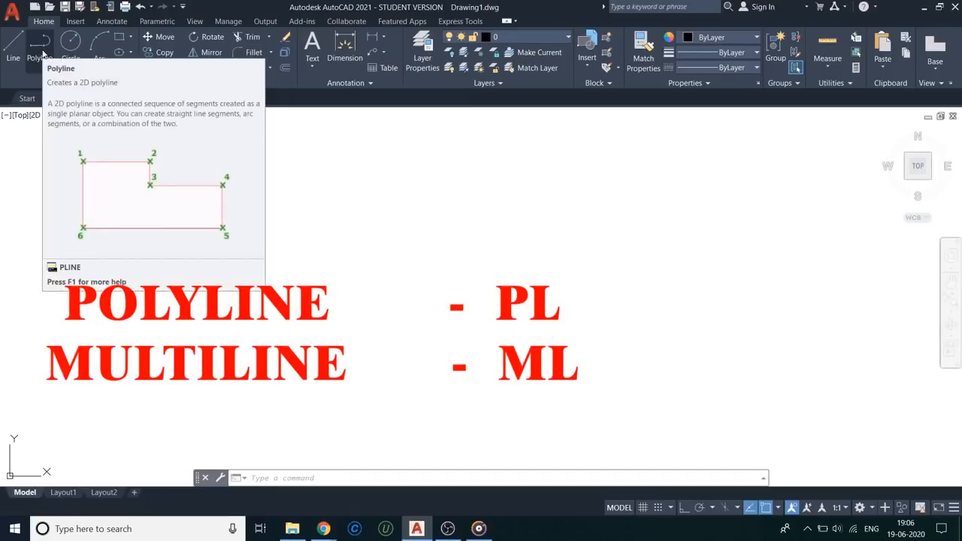
text(p)
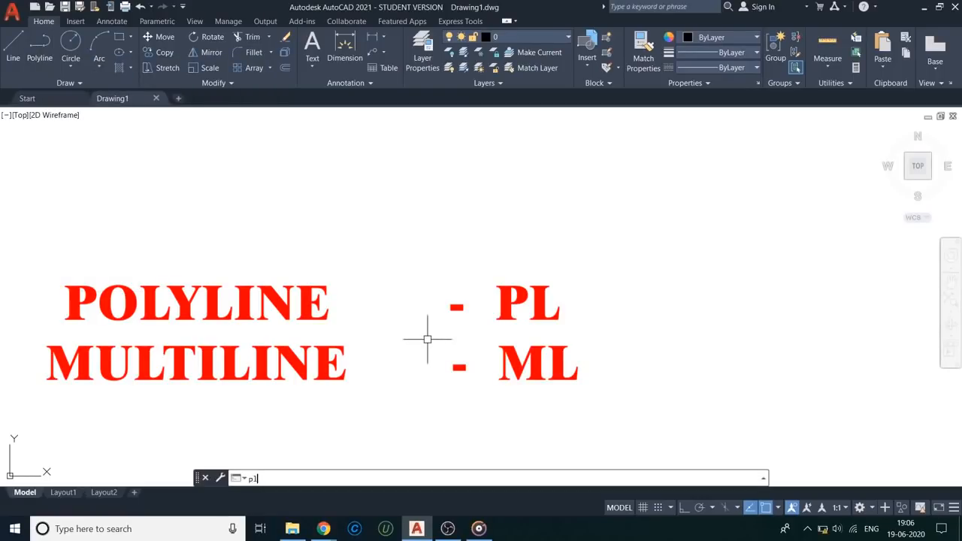
text(l)
key(Return)
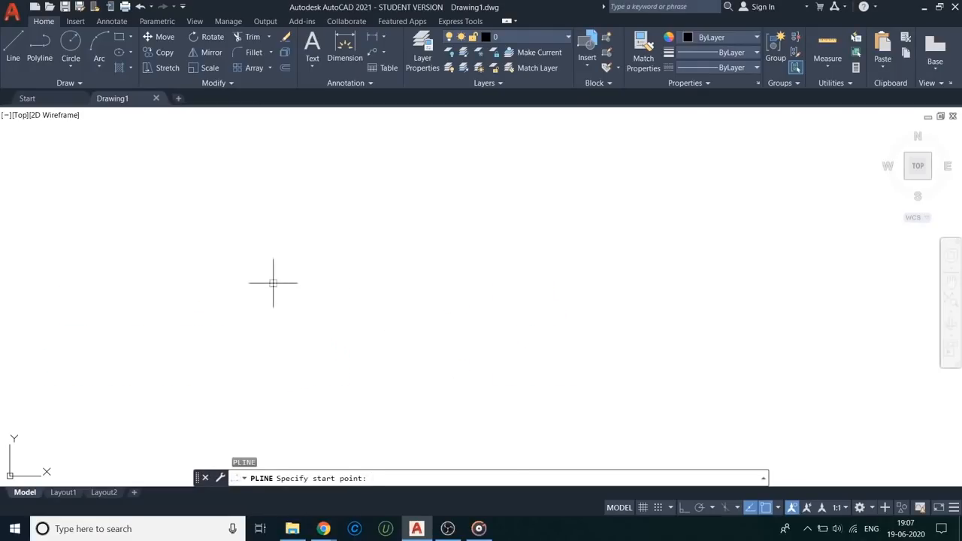
click(273, 282)
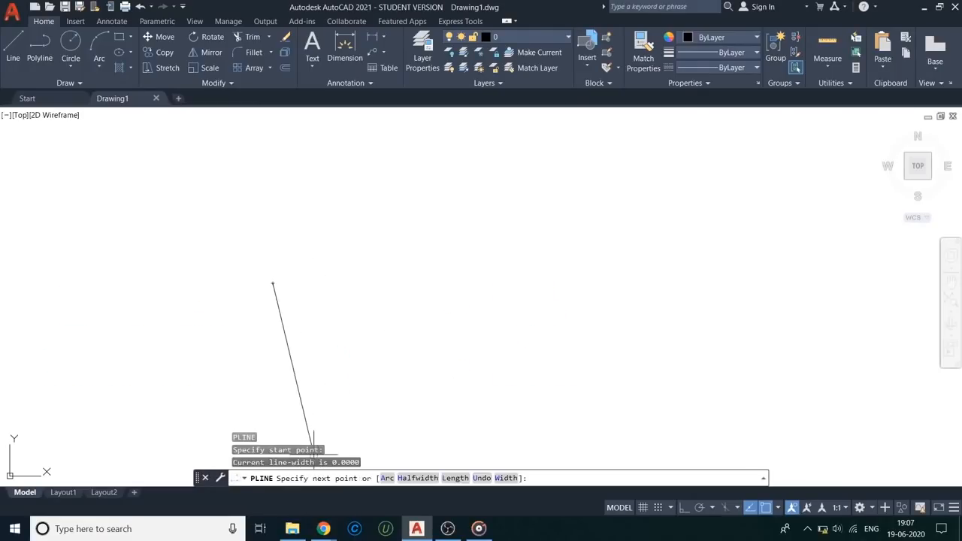
key(Escape)
Draw a freehand irregular closed outline of seven segments with the Polyline command, and select it as a single object
text(pl)
key(Return)
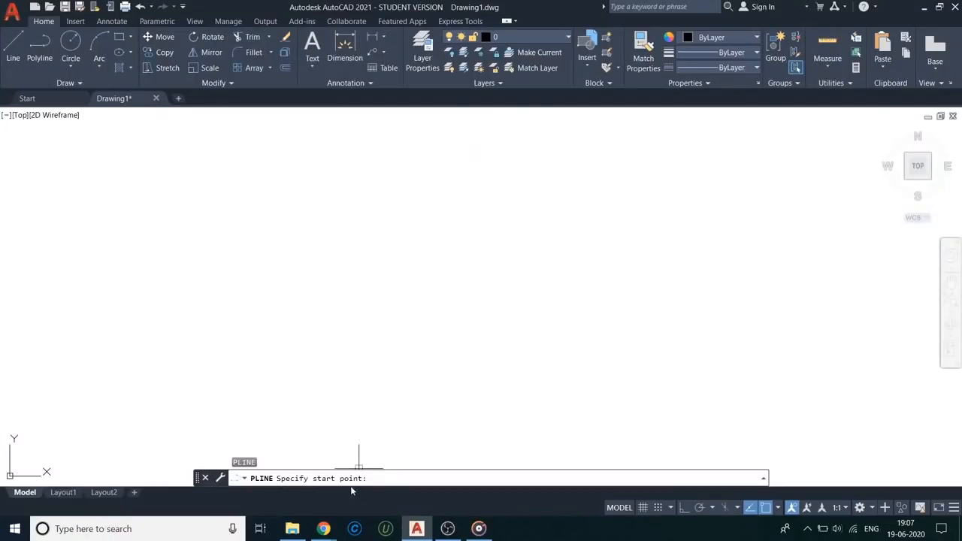
click(264, 358)
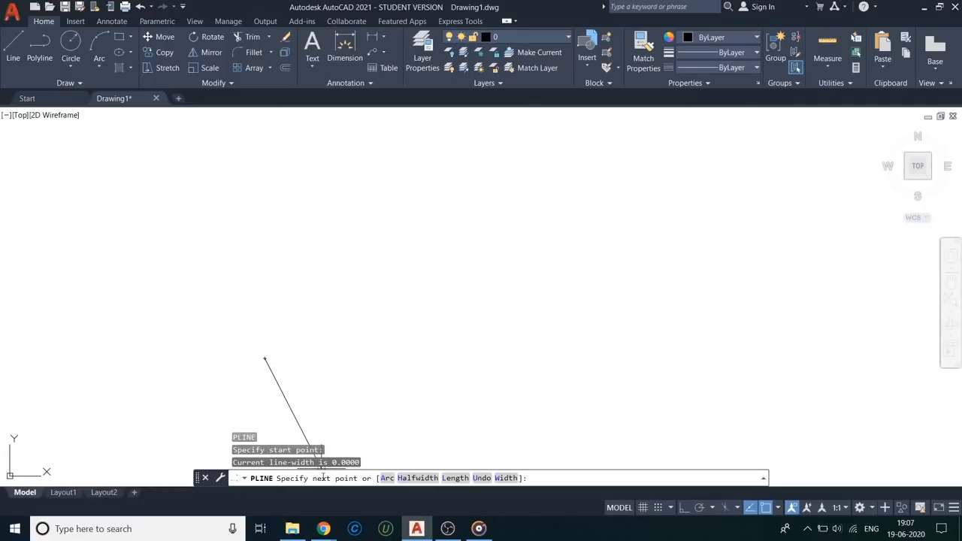
click(263, 259)
click(329, 213)
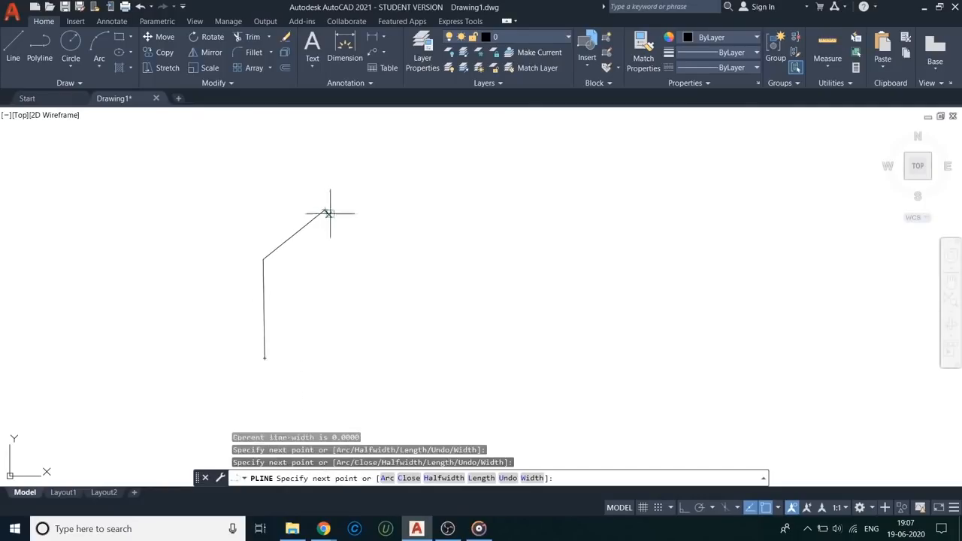
click(376, 246)
click(444, 217)
click(519, 284)
click(398, 368)
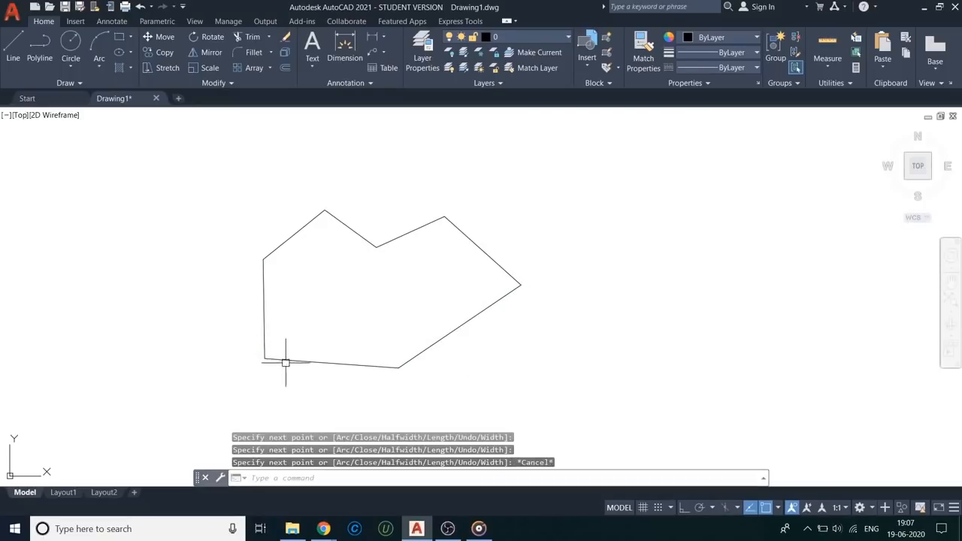
click(284, 363)
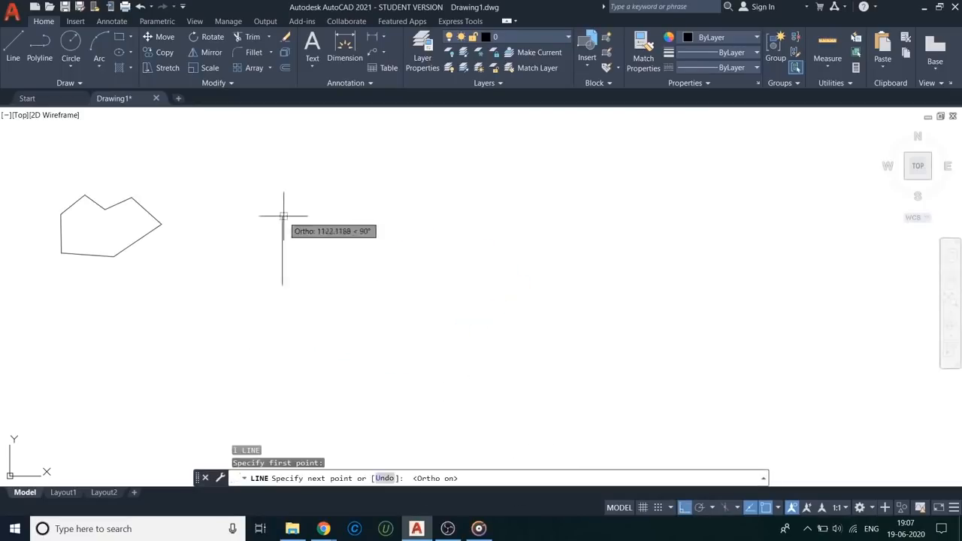
Draw a square with the Line command right of the polyline outline, using four orthogonal segments of 200 each
key(Escape)
text(l)
key(Return)
click(301, 295)
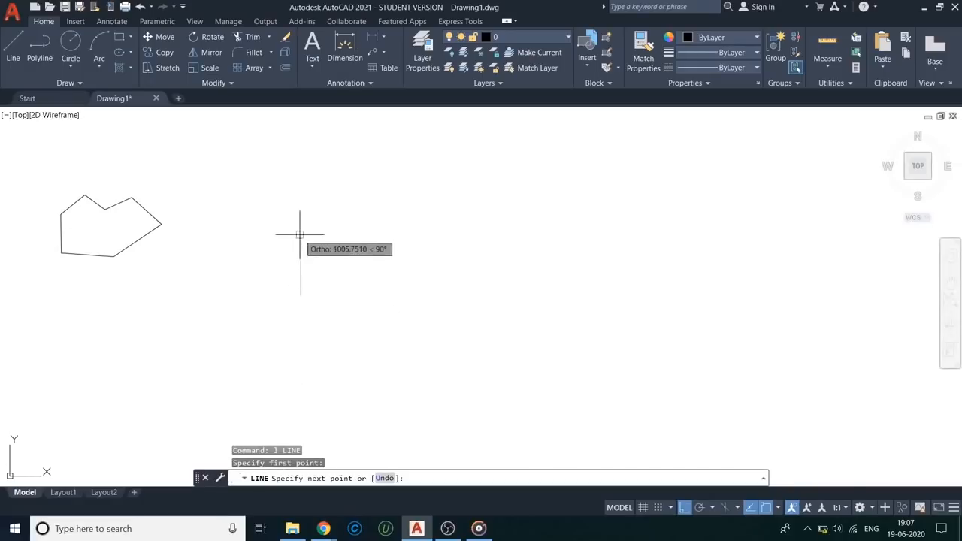
text(200)
key(Return)
scroll(353, 278, up, 3)
text(200)
key(Return)
text(200)
key(Return)
text(200)
key(Return)
key(Escape)
Draw a matching square right of it with the Polyline command: three orthogonal segments of 200 and a fourth back to the start point
scroll(311, 322, up, 2)
middle_drag(311, 322, 208, 326)
text(pl)
key(Return)
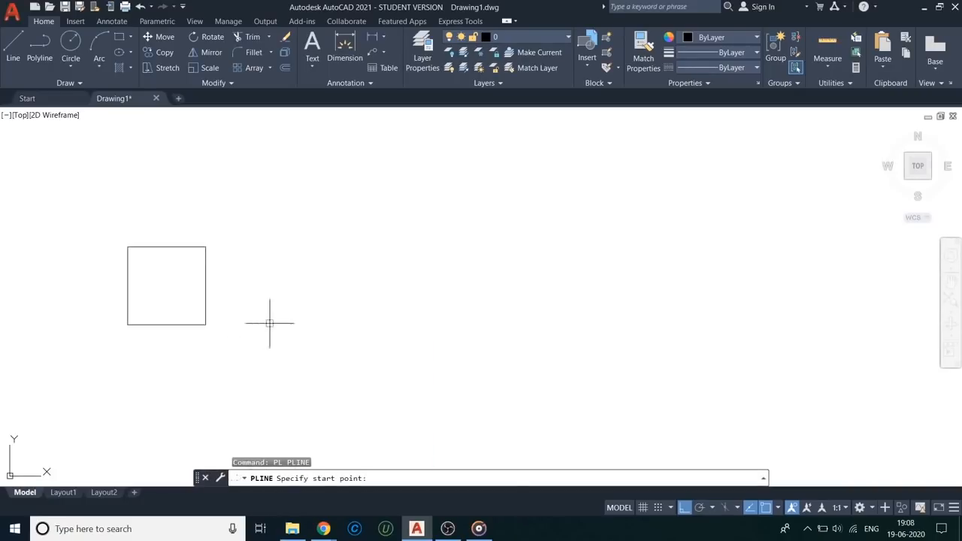
click(270, 322)
text(200)
key(Return)
text(200)
key(Return)
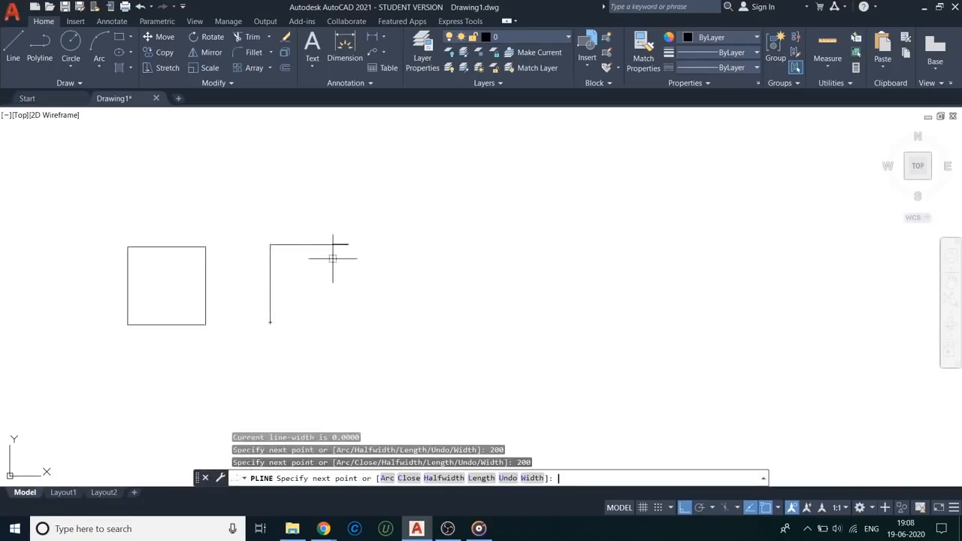
text(200)
key(Return)
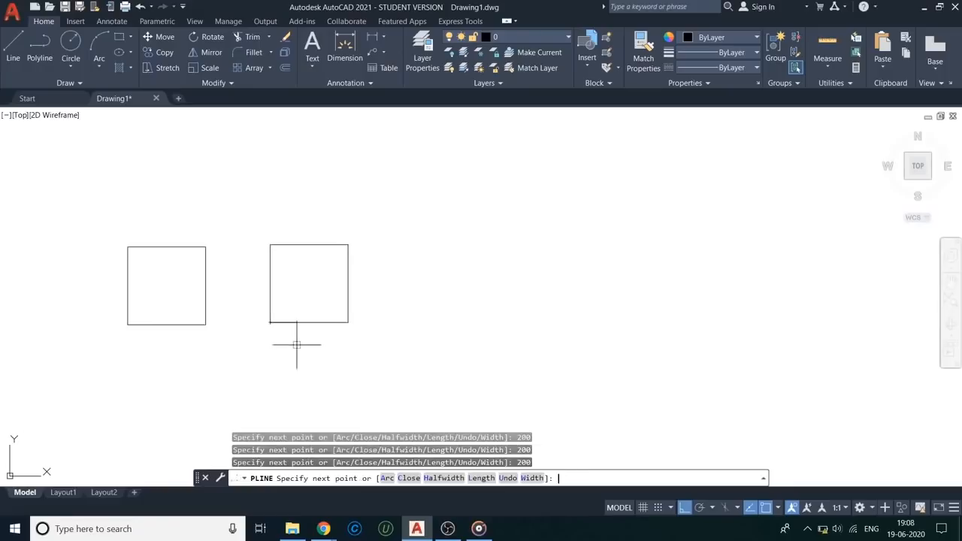
click(270, 322)
key(Escape)
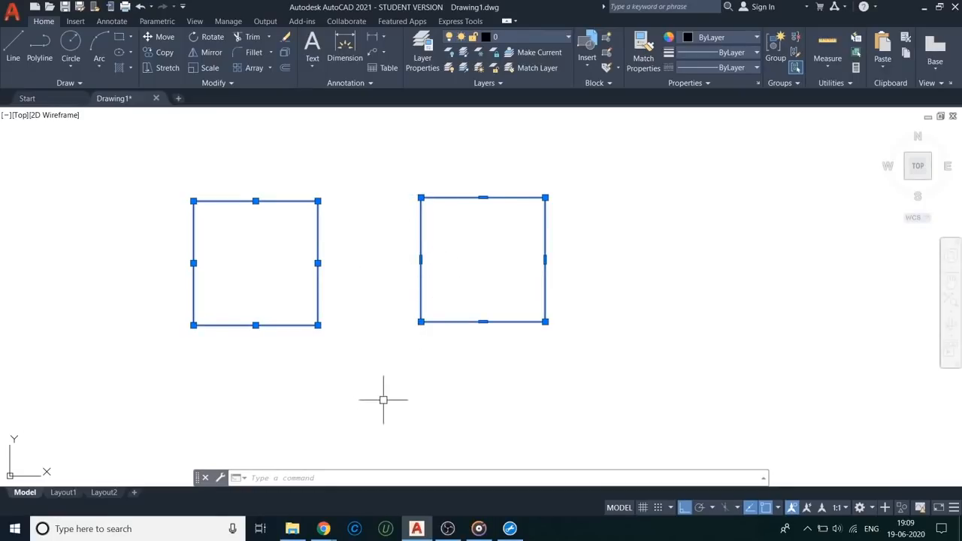
Clear the selection and draw a freehand stepped multiline right of the squares, with three orthogonal segments going right, down and right
scroll(379, 391, down, 4)
middle_drag(378, 386, 288, 303)
scroll(290, 303, up, 2)
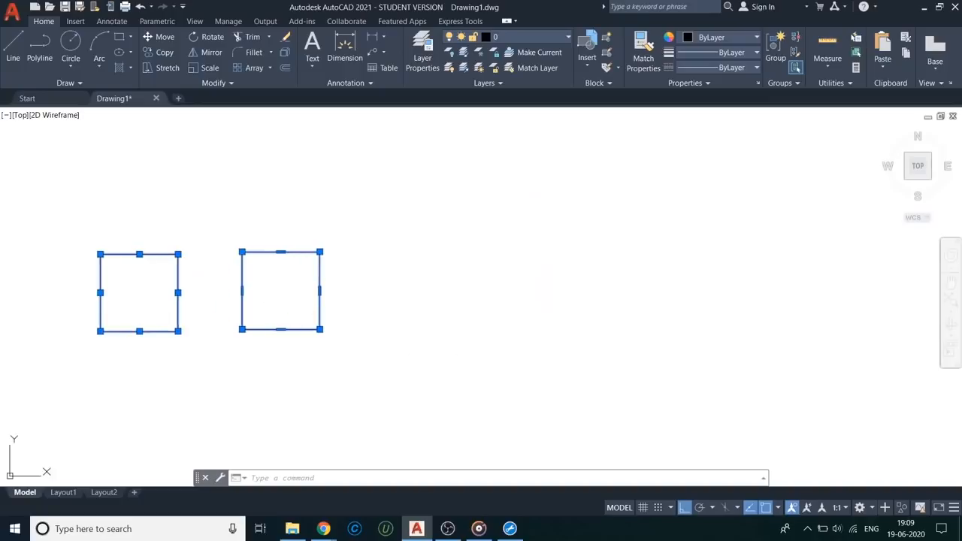
key(Escape)
text(m)
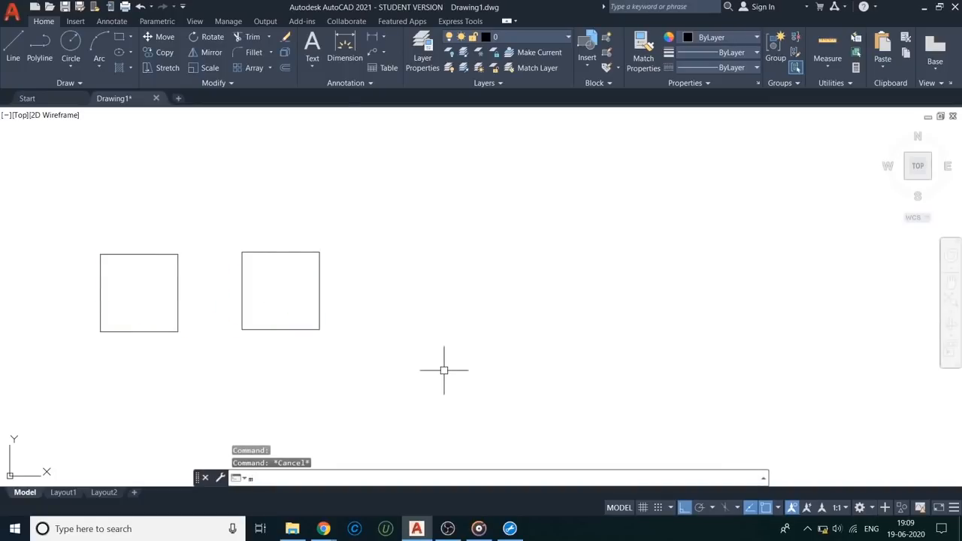
text(l)
key(Return)
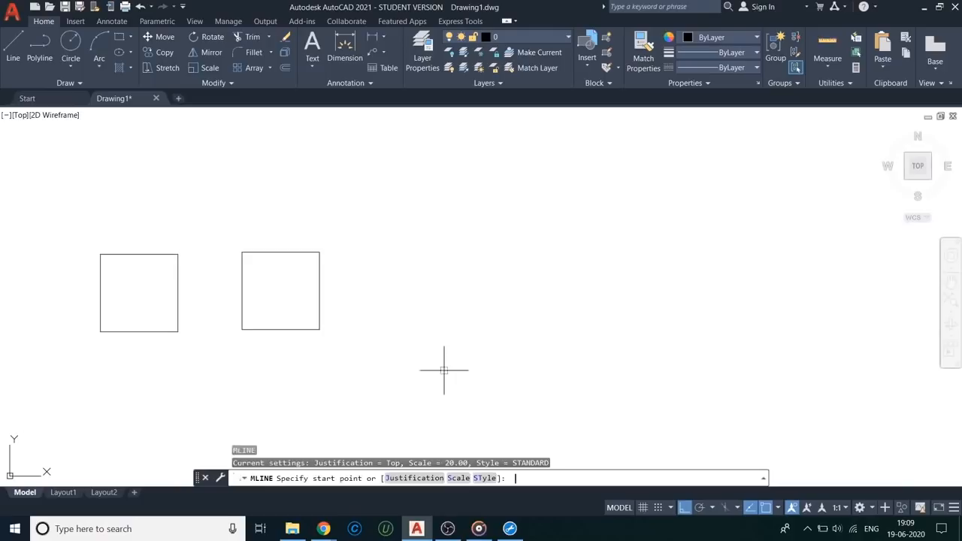
scroll(436, 336, up, 2)
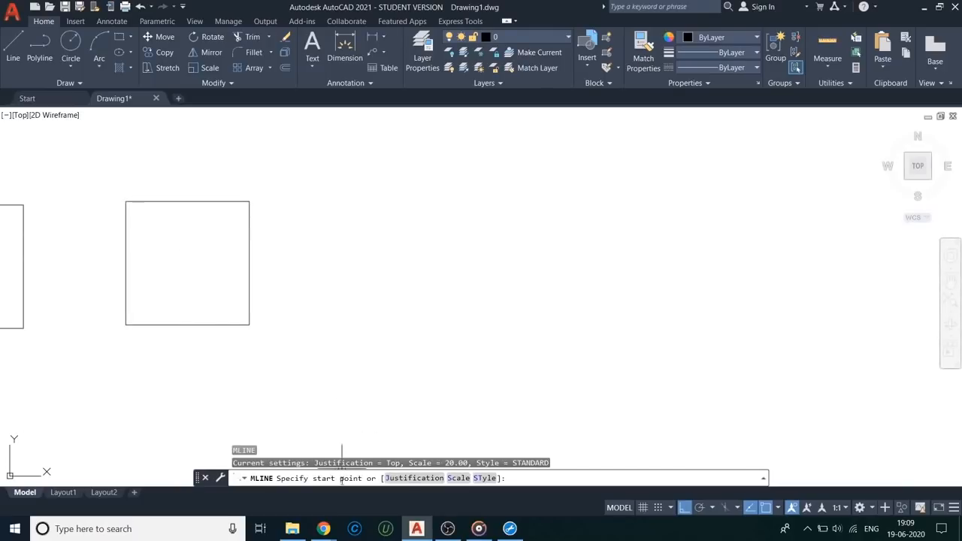
click(355, 275)
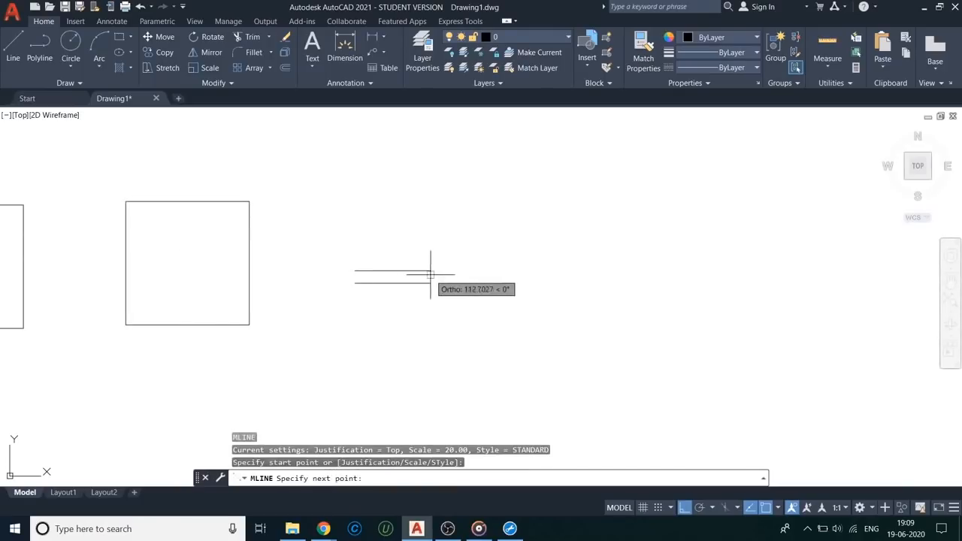
click(468, 275)
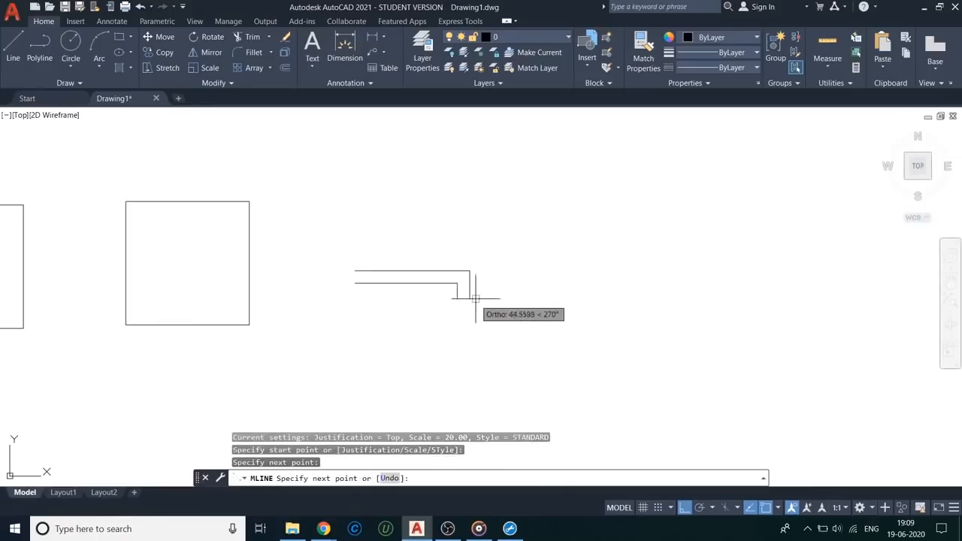
click(478, 335)
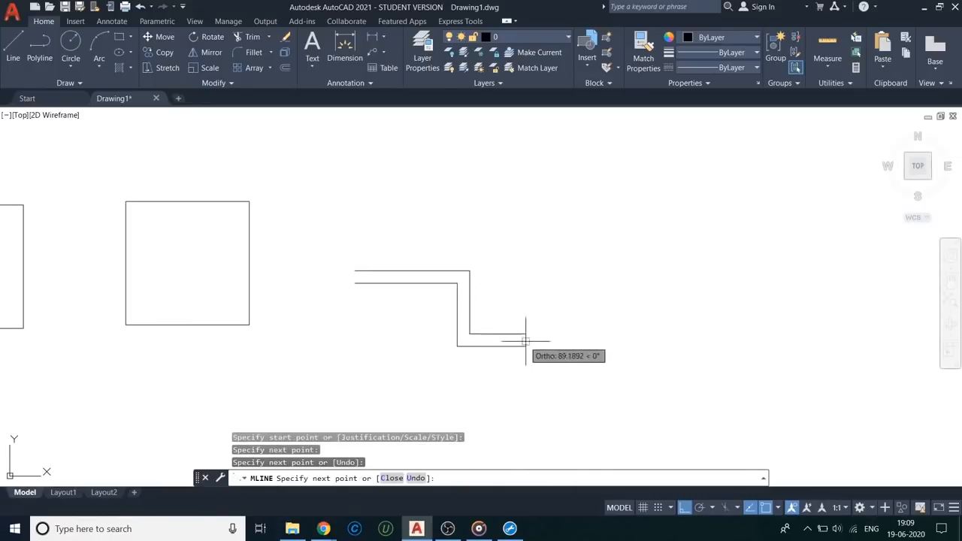
click(541, 345)
key(Return)
Draw a square with the Multiline command right of the stepped multiline, using four orthogonal segments of 200 each
scroll(464, 326, down, 1)
middle_drag(464, 326, 324, 290)
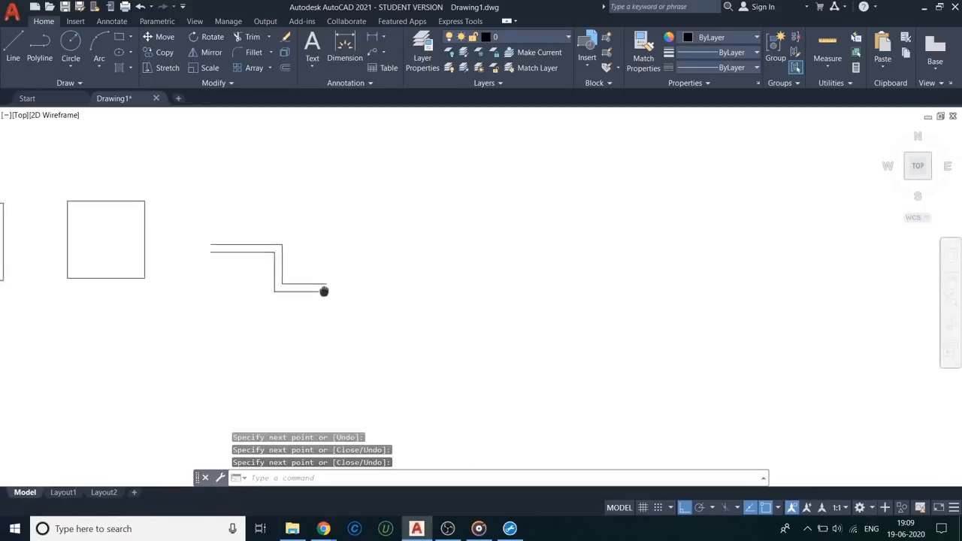
text(ml)
key(Return)
click(399, 235)
text(200)
key(Return)
text(200)
key(Return)
text(200)
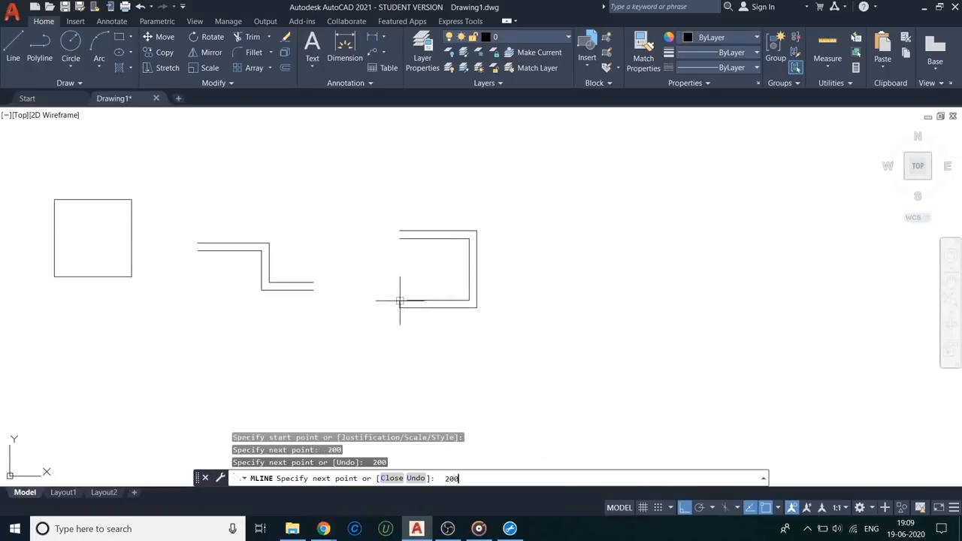
key(Return)
text(200)
key(Return)
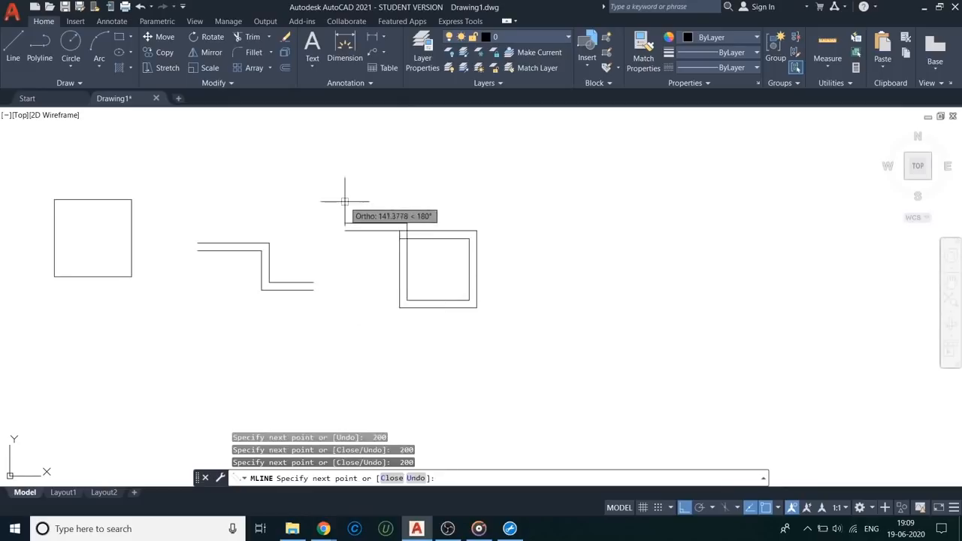
key(Escape)
Draw a single freehand horizontal multiline segment in the empty area right of the multiline square
scroll(431, 273, up, 2)
mouse_move(432, 273)
middle_down()
mouse_move(347, 251)
mouse_move(331, 270)
mouse_move(212, 270)
middle_up()
text(ml)
key(Return)
click(395, 212)
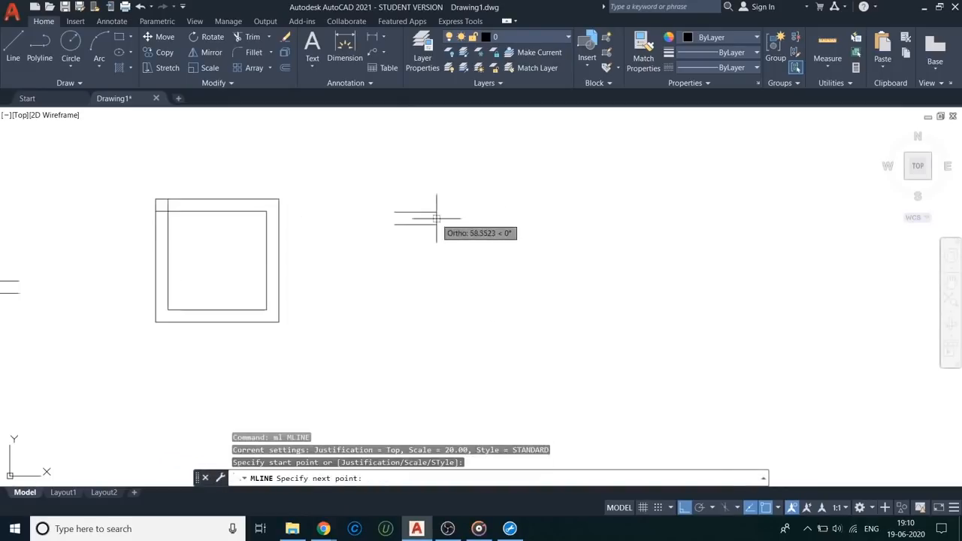
click(491, 215)
key(Escape)
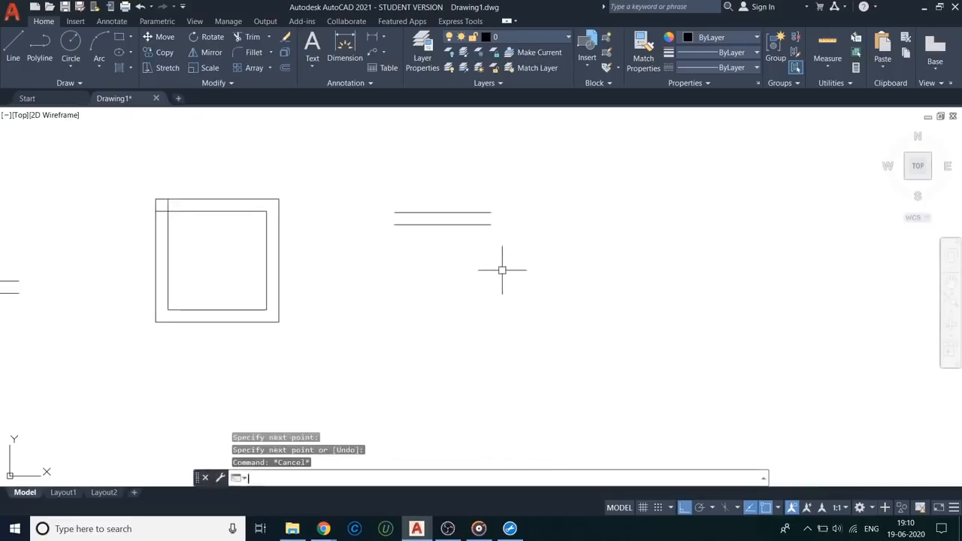
key(Return)
click(397, 269)
key(Escape)
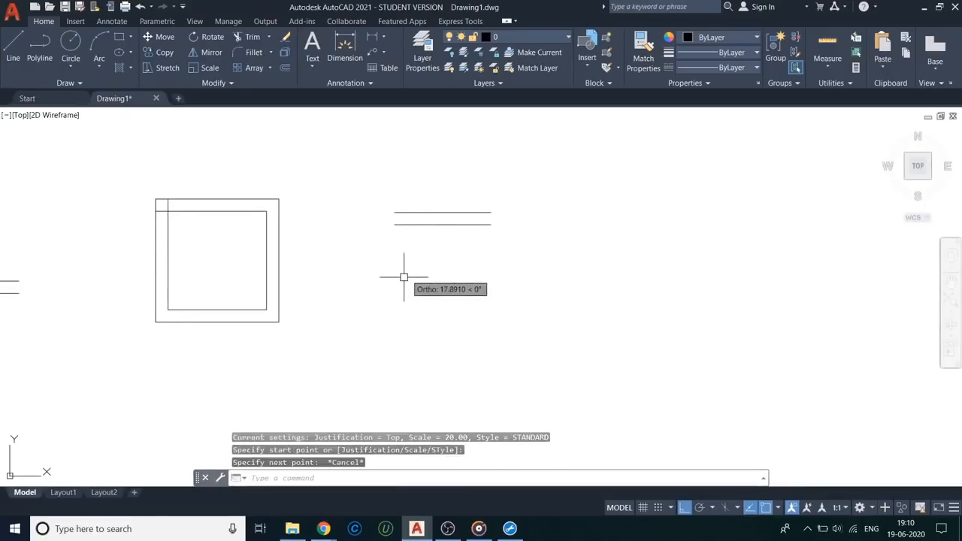
Set the multiline scale to 10 and draw a horizontal multiline about 155 long below the previous one
key(Return)
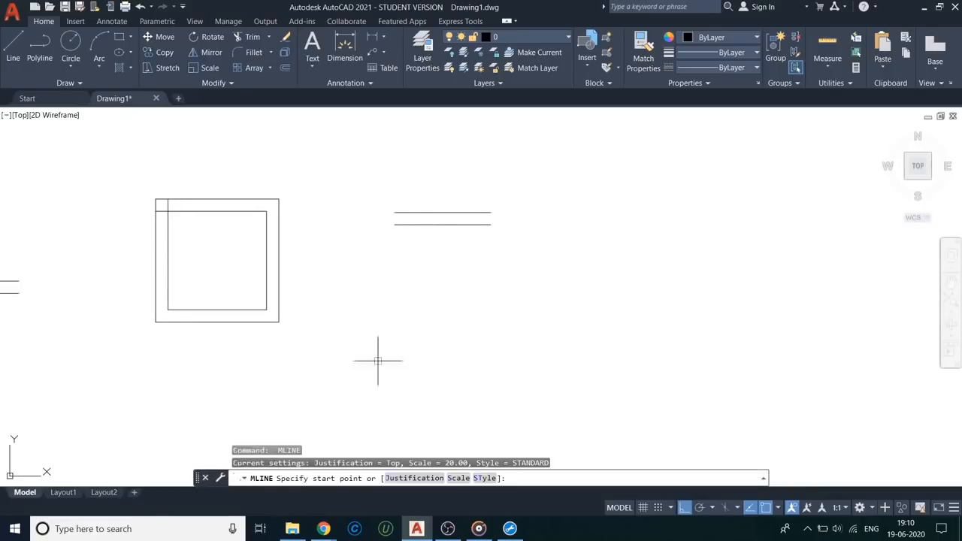
click(459, 478)
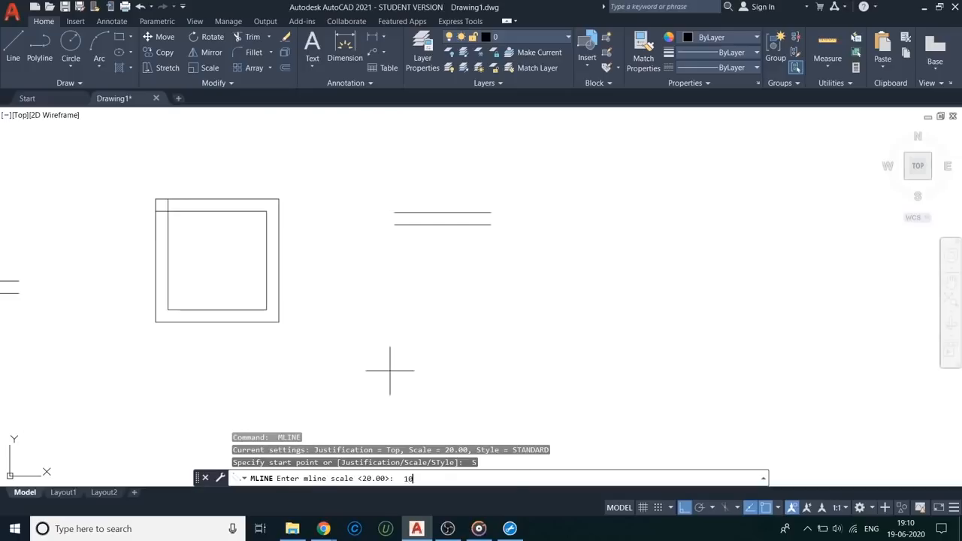
key(Return)
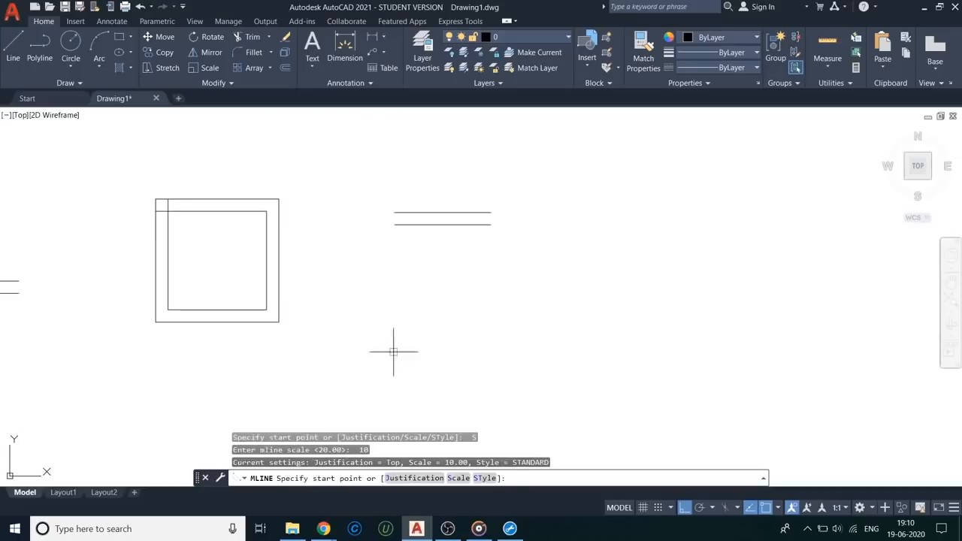
click(394, 258)
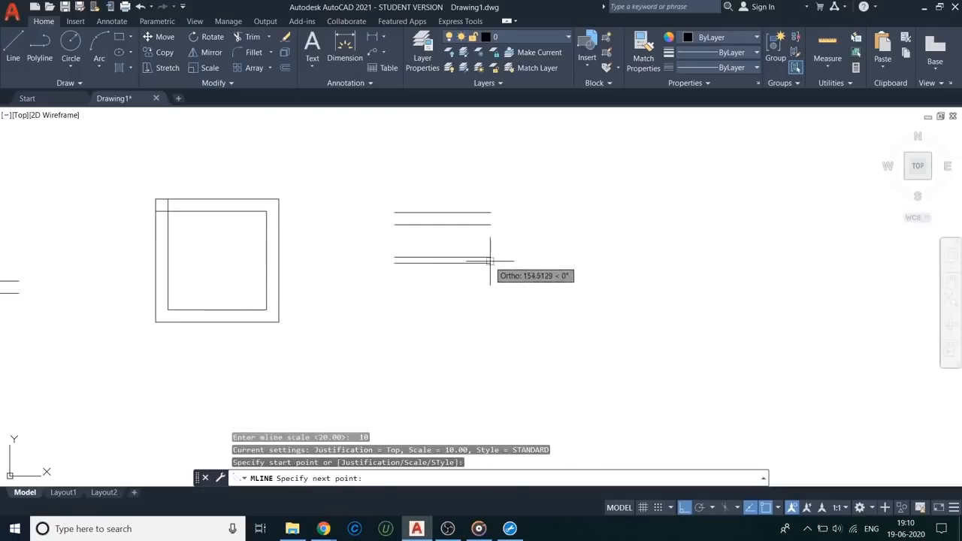
click(490, 259)
key(Return)
Draw a narrow multiline square right of the two horizontal multilines, using four orthogonal segments of 200 at scale 10
mouse_move(569, 307)
middle_down()
mouse_move(506, 303)
mouse_move(410, 330)
middle_up()
key(Return)
click(423, 259)
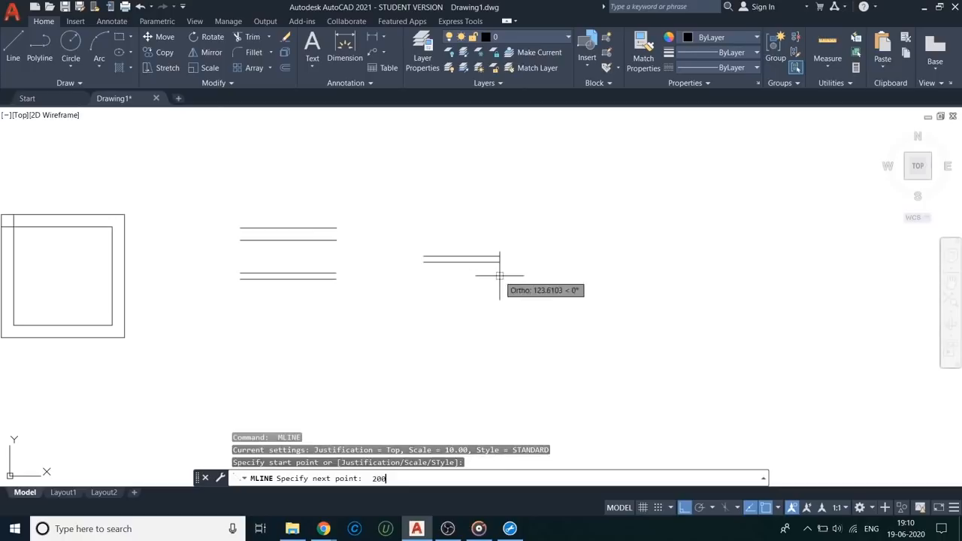
key(Return)
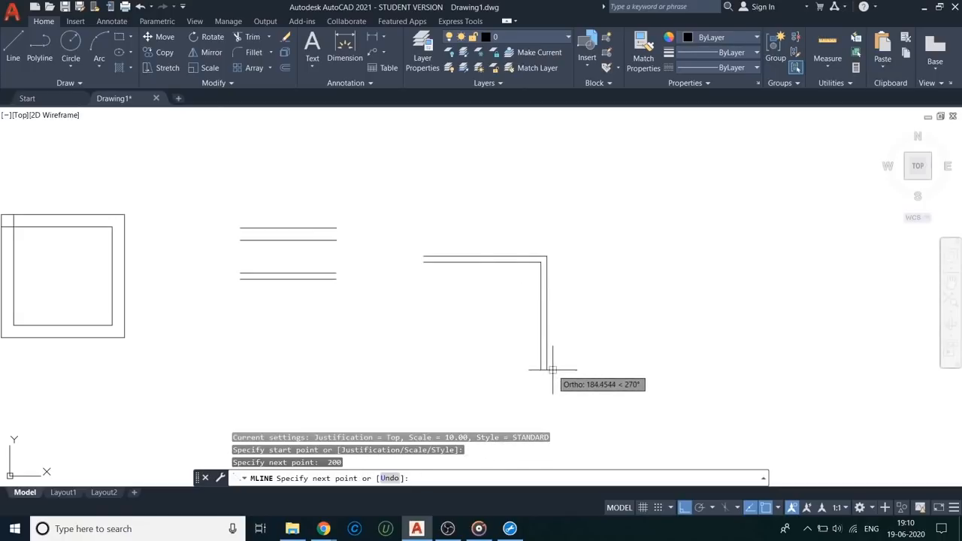
text(200)
key(Return)
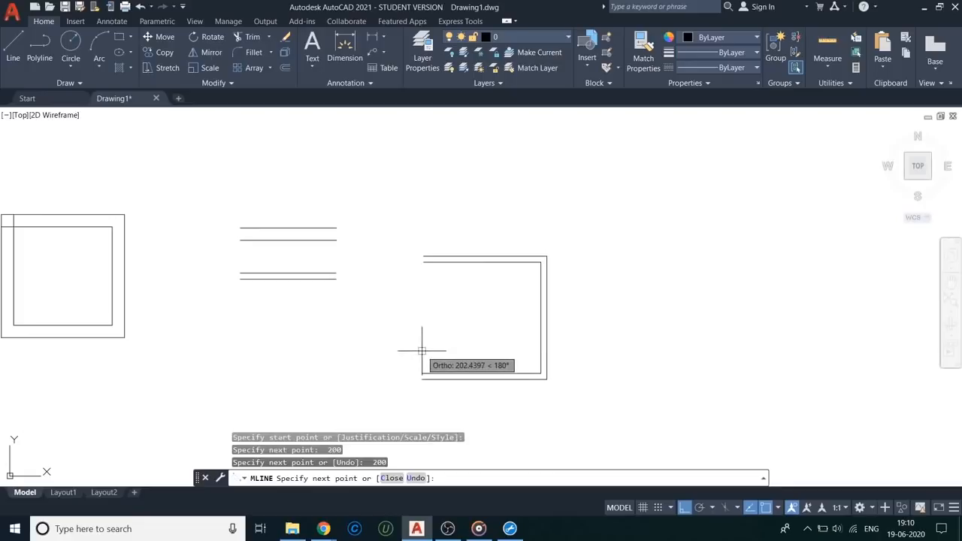
key(Return)
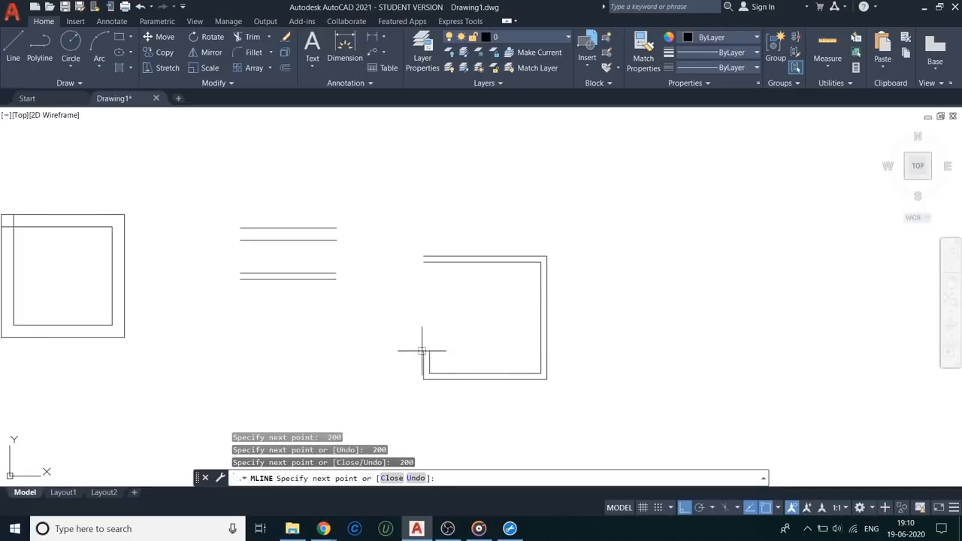
text(20)
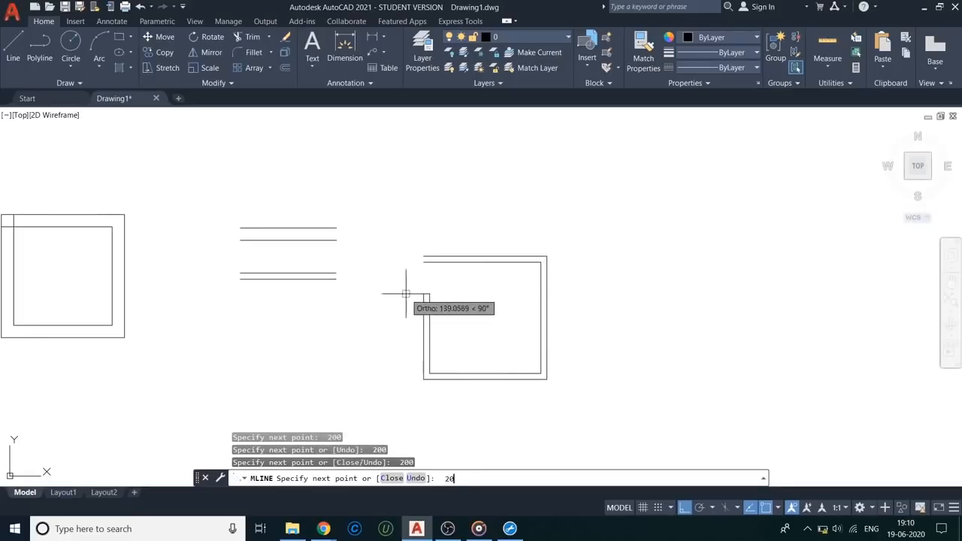
text(0)
key(Return)
key(Return)
Clean up the overlapping upper-left corner of the narrow multiline square with the Corner Joint multiline edit tool (MLEDIT)
mouse_move(477, 326)
middle_down()
mouse_move(421, 307)
mouse_move(328, 311)
middle_up()
scroll(276, 218, up, 2)
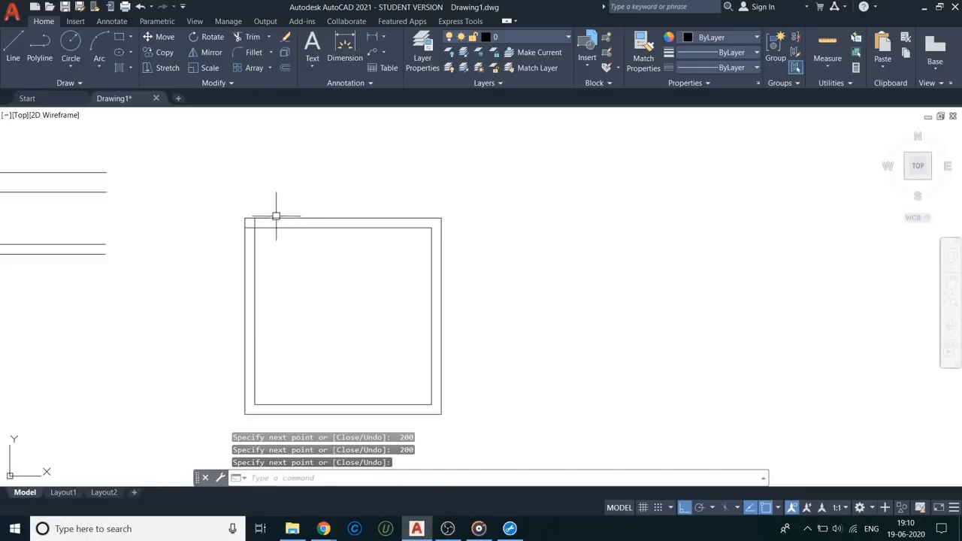
scroll(247, 214, up, 5)
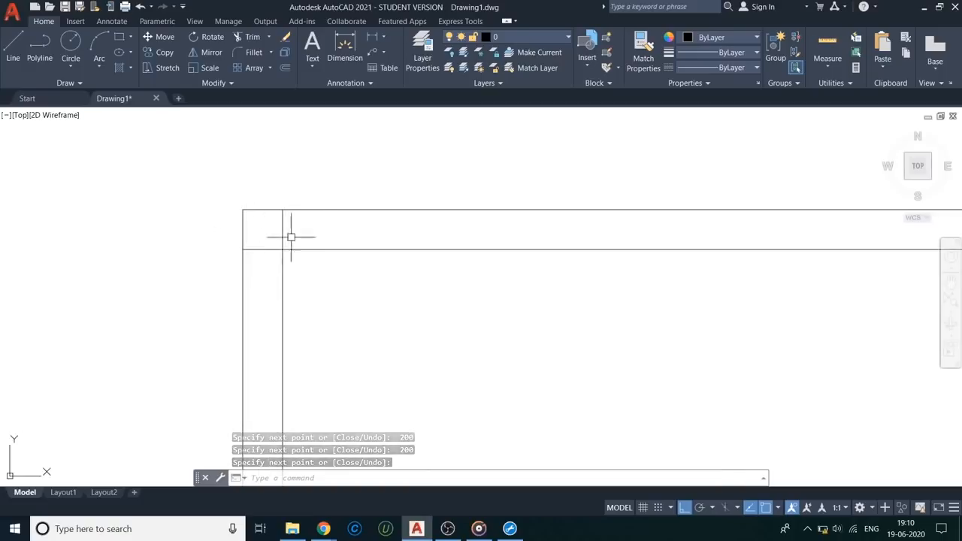
scroll(311, 241, down, 3)
scroll(311, 241, down, 5)
mouse_move(346, 268)
middle_down()
mouse_move(305, 247)
mouse_move(322, 296)
middle_up()
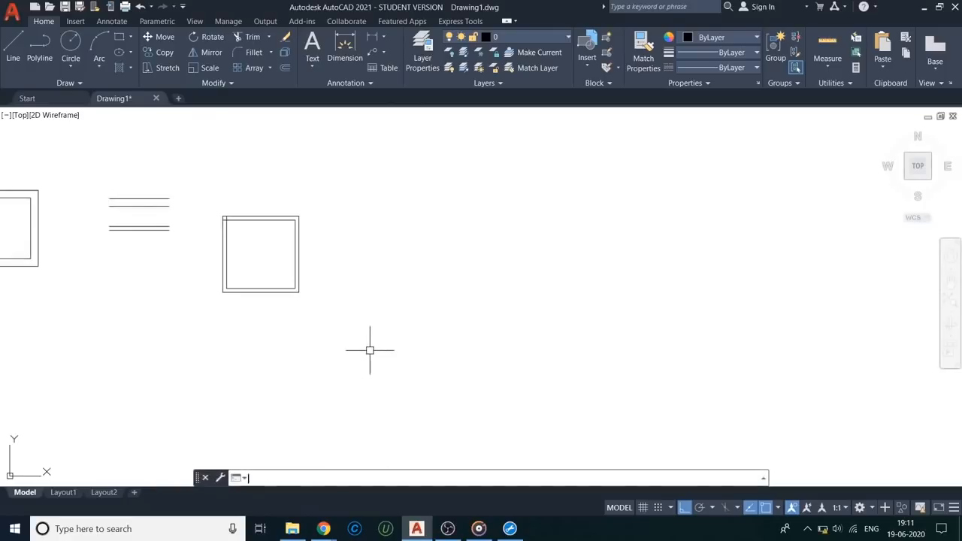
text(ledi)
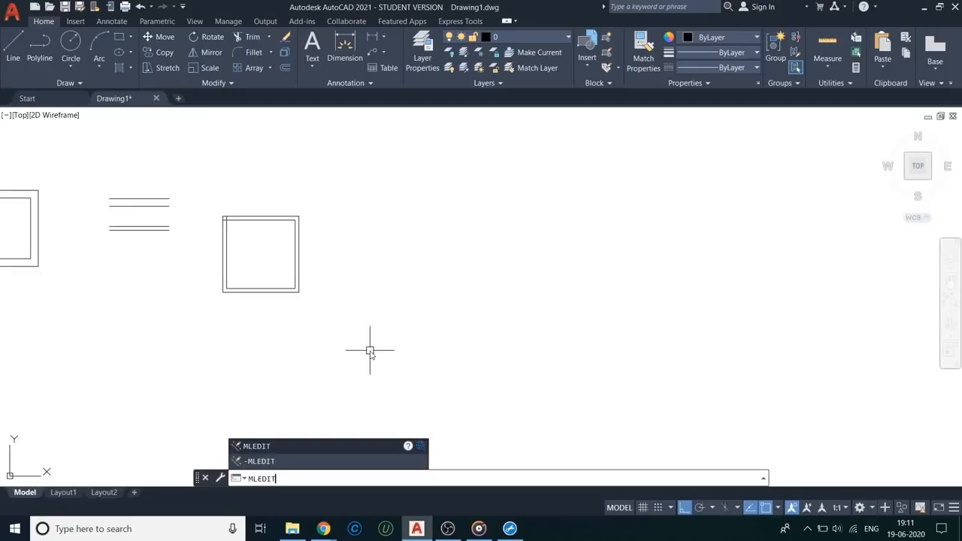
text(t)
key(Return)
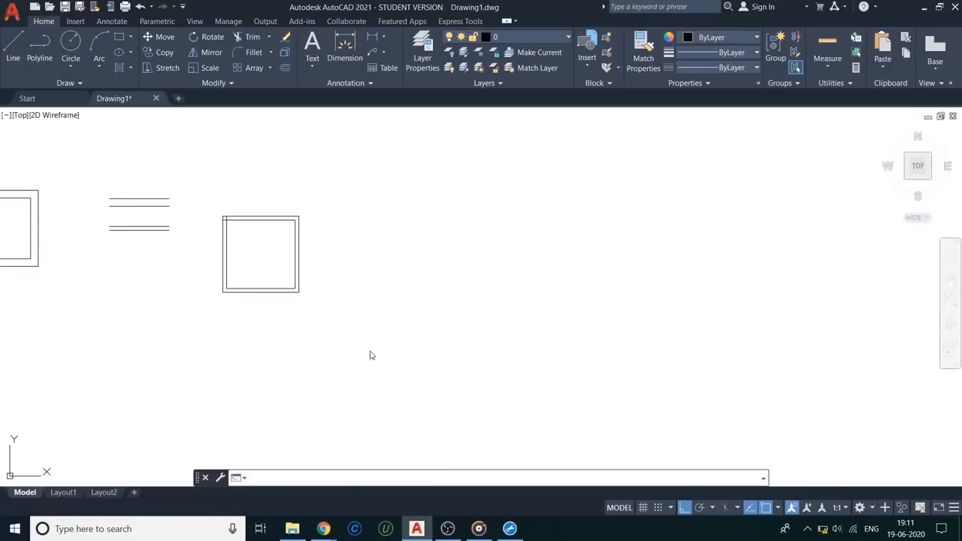
drag(393, 266, 466, 134)
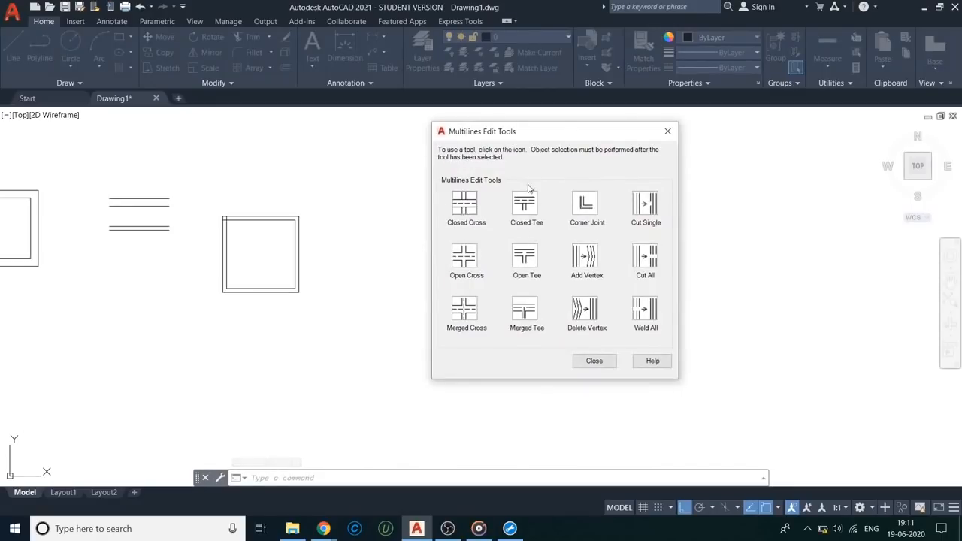
click(584, 211)
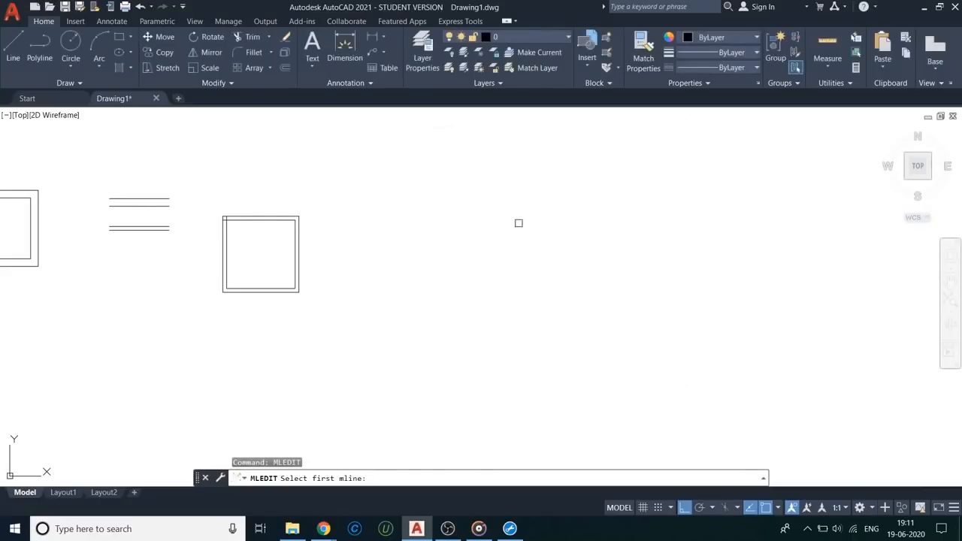
scroll(224, 220, up, 3)
scroll(208, 217, down, 1)
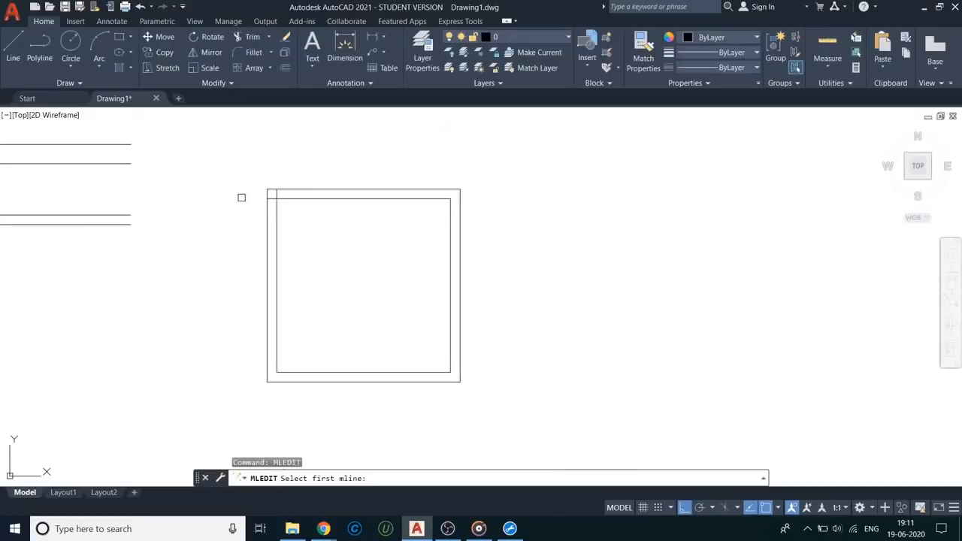
click(291, 196)
click(276, 214)
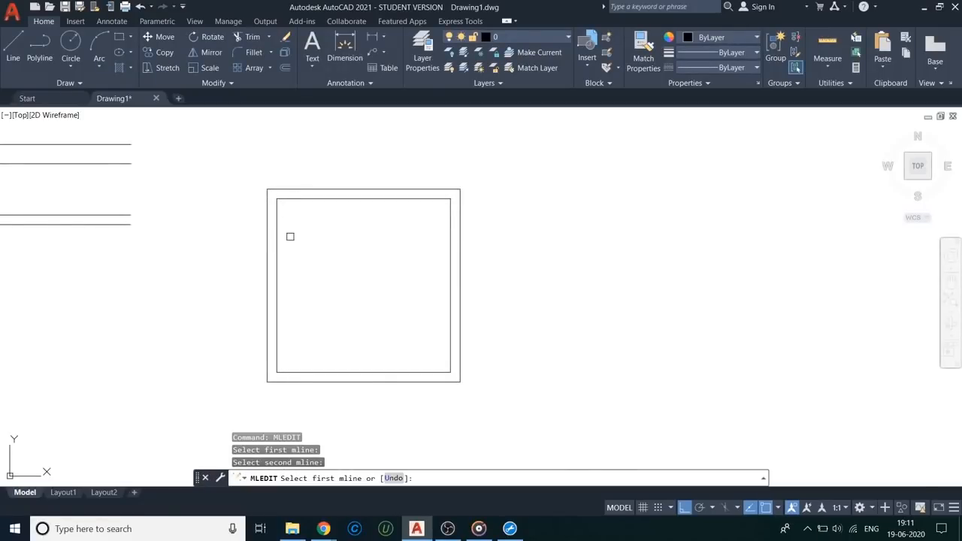
key(Escape)
Pan the view around the narrow multiline square, including with the Pan tool
middle_drag(376, 291, 289, 290)
mouse_move(472, 328)
middle_down()
mouse_move(405, 319)
mouse_move(443, 293)
mouse_move(600, 313)
middle_up()
middle_drag(408, 314, 496, 292)
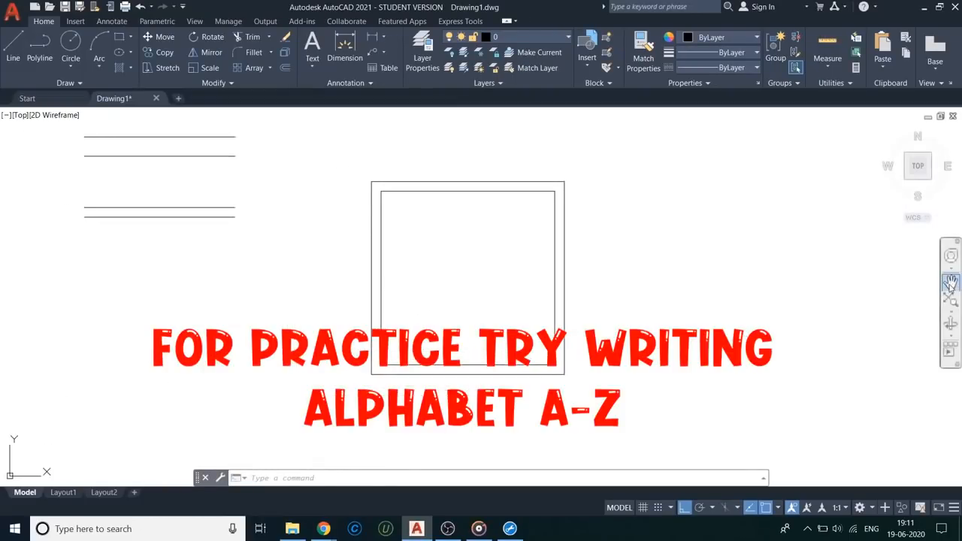
click(951, 284)
mouse_move(468, 258)
mouse_down()
mouse_move(594, 270)
mouse_move(430, 263)
mouse_move(456, 258)
mouse_up()
key(Escape)
key(Escape)
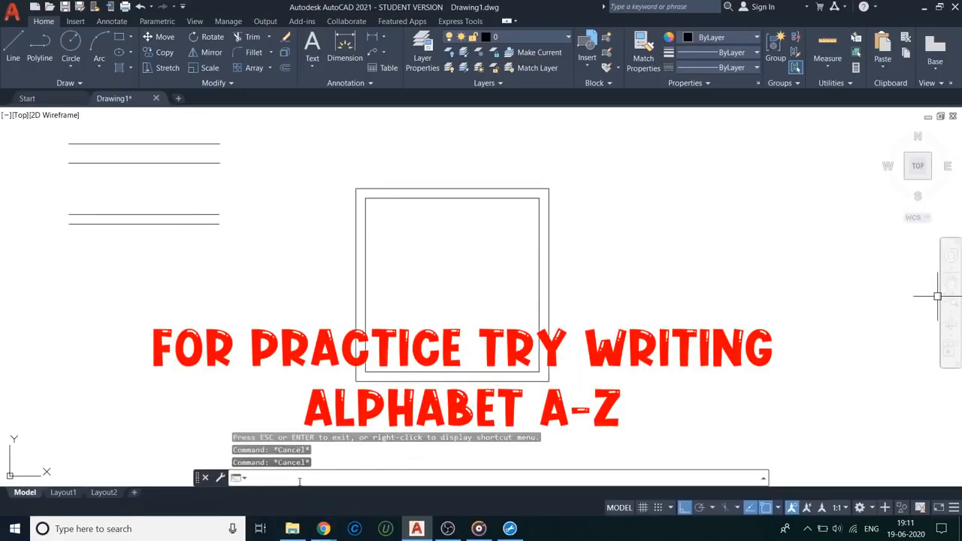
key(Return)
drag(389, 344, 362, 342)
key(Escape)
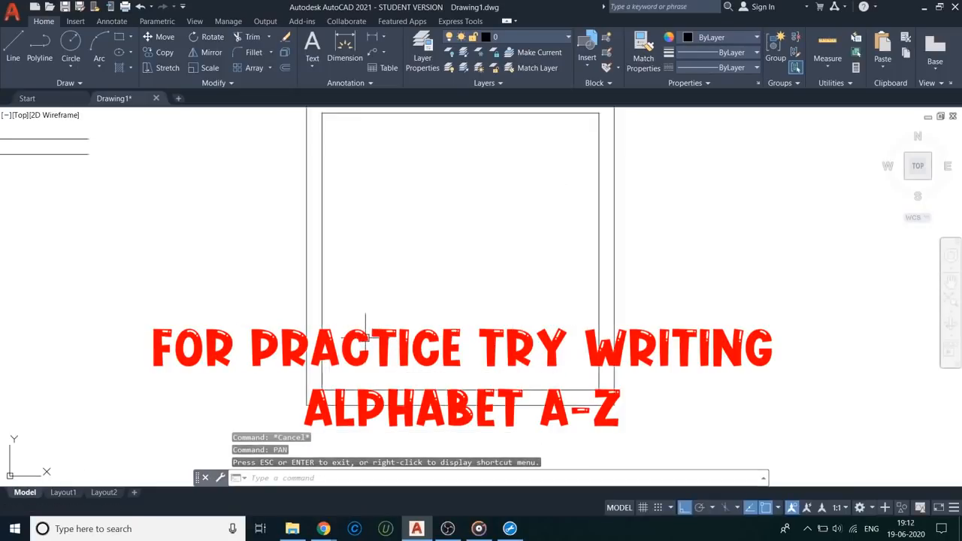
Zoom and pan the drawing to review all the practice squares and multilines together
scroll(365, 331, down, 6)
scroll(353, 306, up, 9)
scroll(353, 307, up, 2)
scroll(350, 303, down, 5)
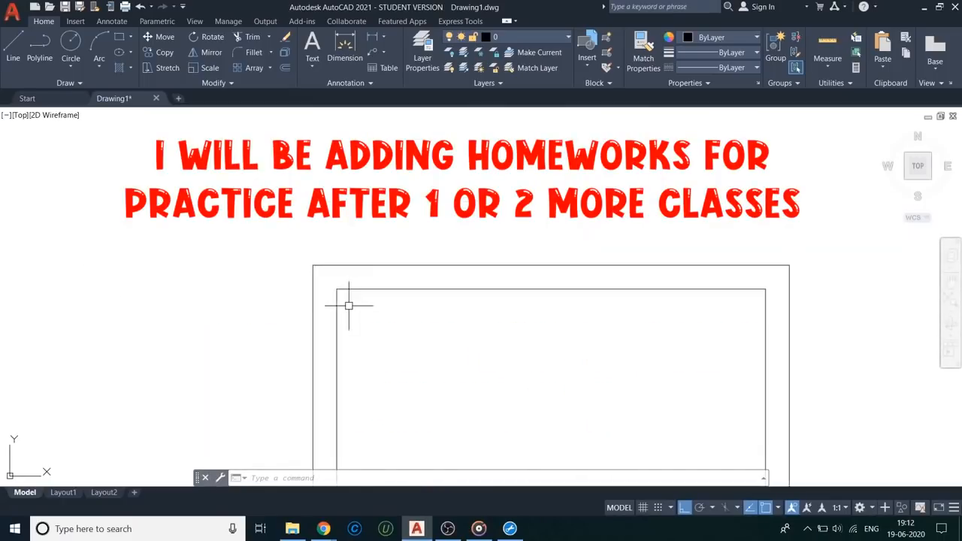
scroll(387, 322, down, 2)
middle_drag(387, 322, 611, 312)
scroll(452, 313, up, 2)
middle_drag(453, 313, 522, 324)
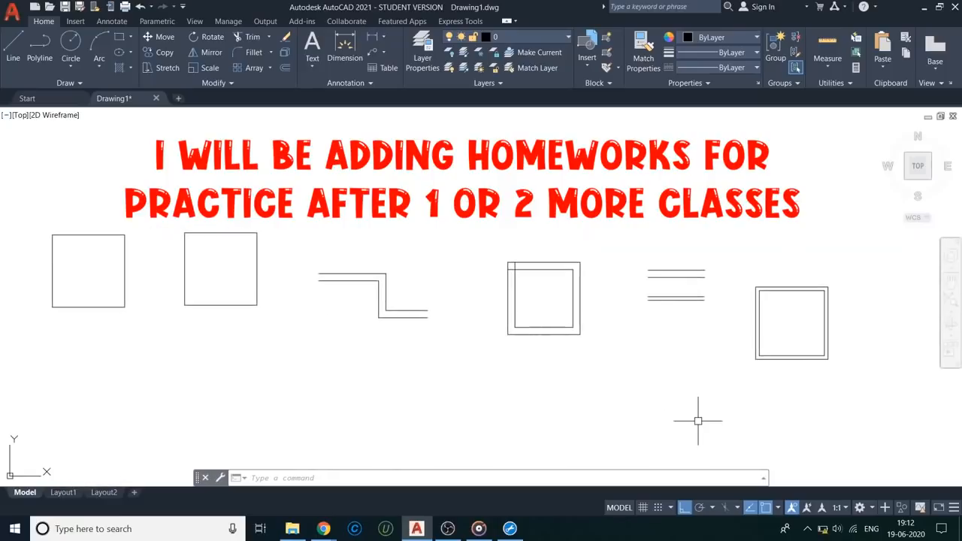
key(Escape)
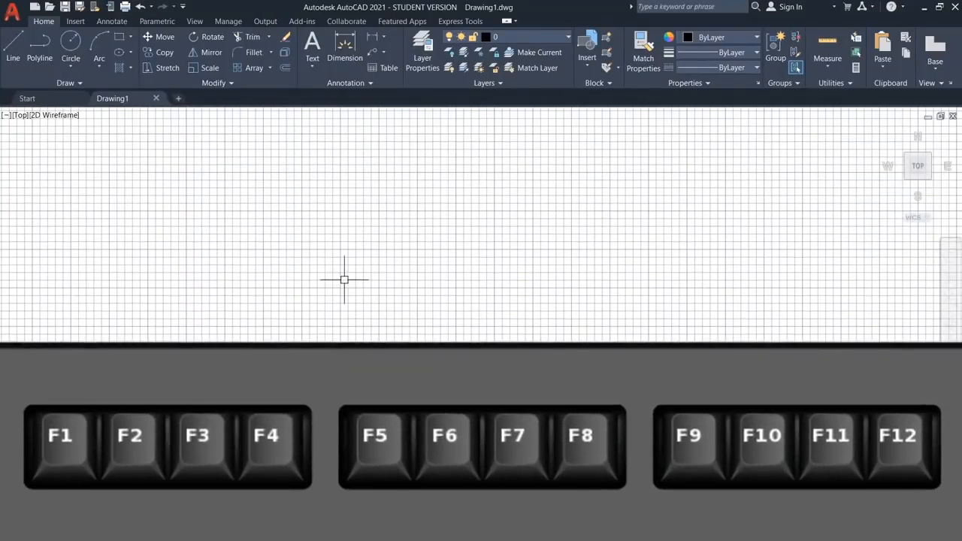
View the general Help page and the Help article for the LINE command, closing each one and cancelling the command entry
key(F1)
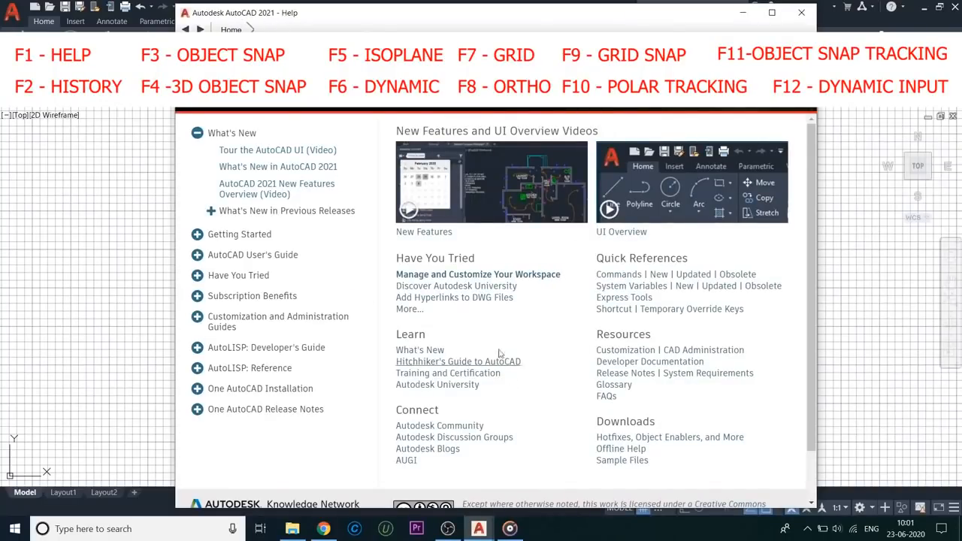
click(801, 13)
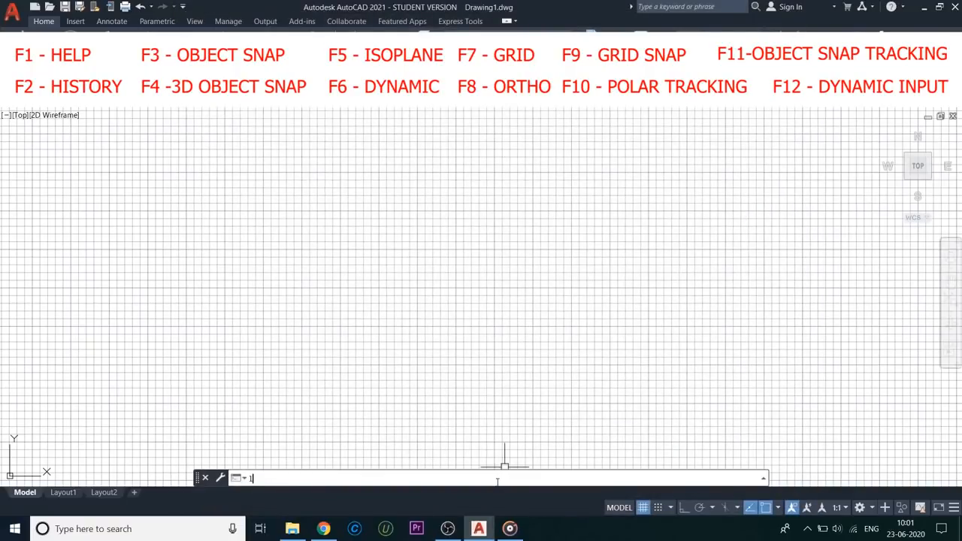
text(l)
key(F1)
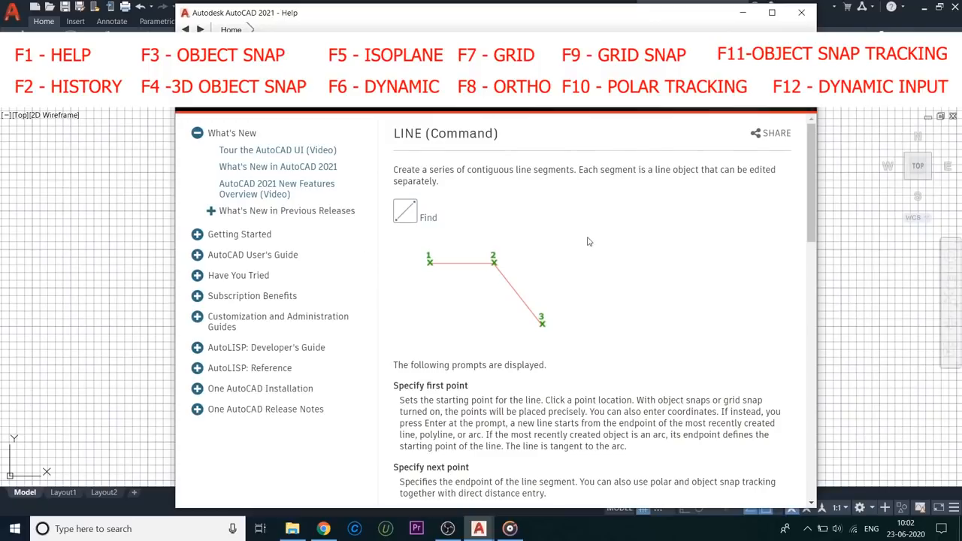
click(801, 12)
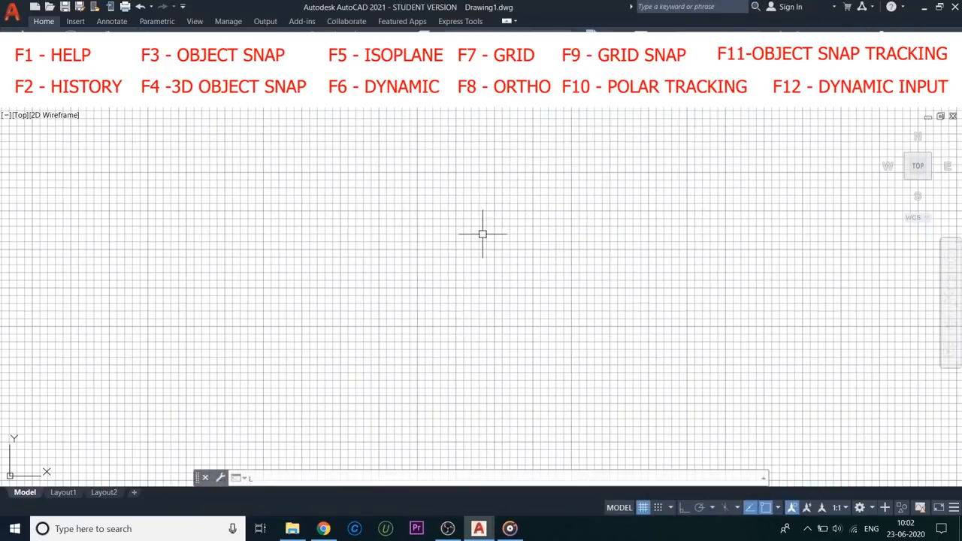
key(Escape)
Display the command history, highlight its latest entry and hide the history again
key(F2)
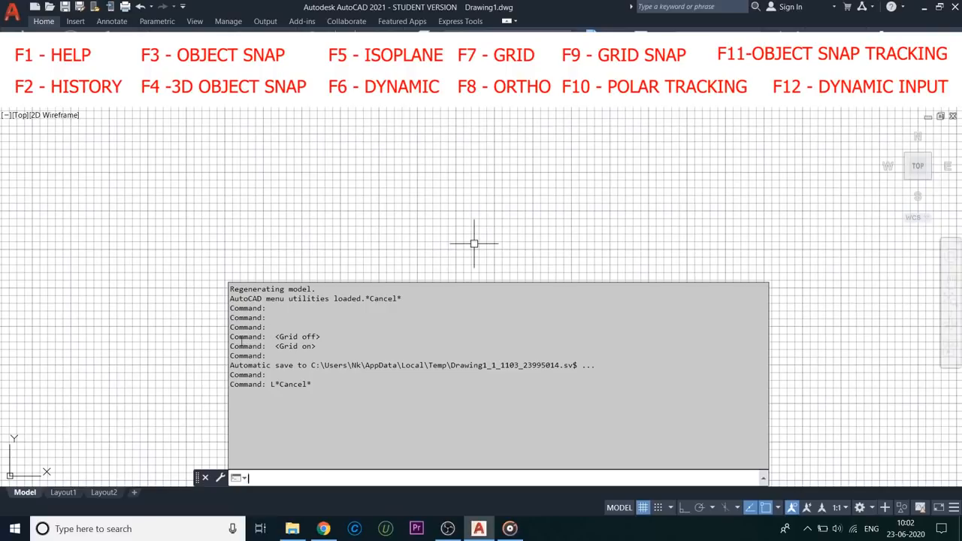
double_click(273, 384)
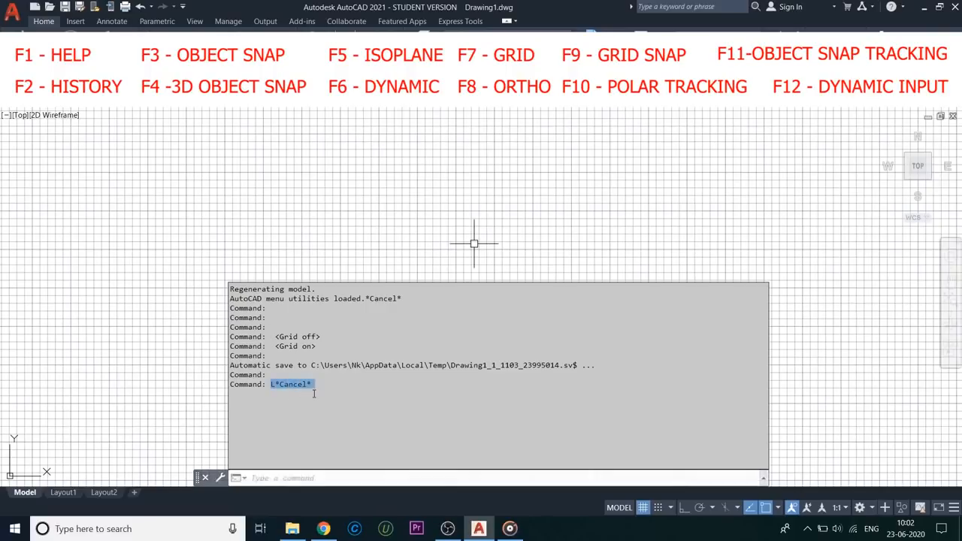
key(F2)
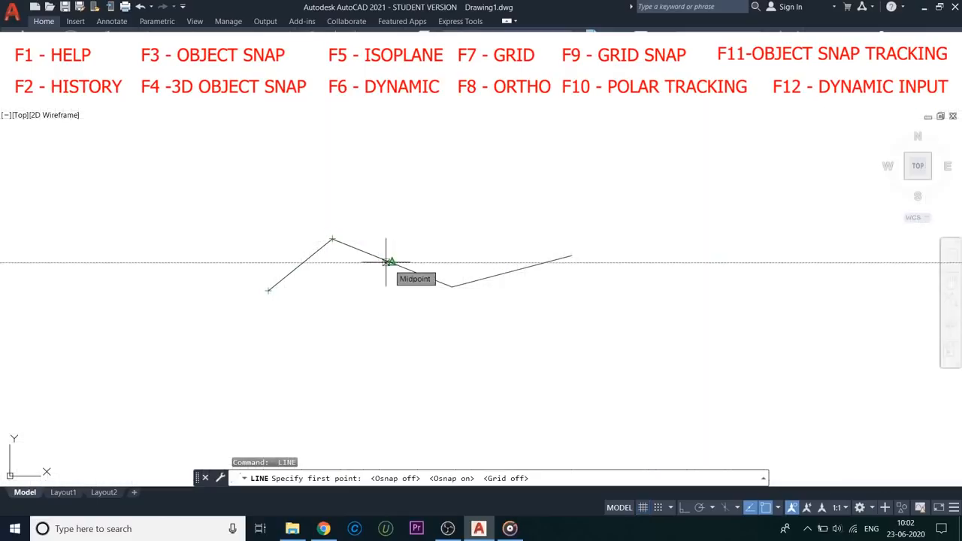
Cancel the running Line command and draw a small circle freehand above the low point of the zigzag lines
scroll(392, 261, up, 4)
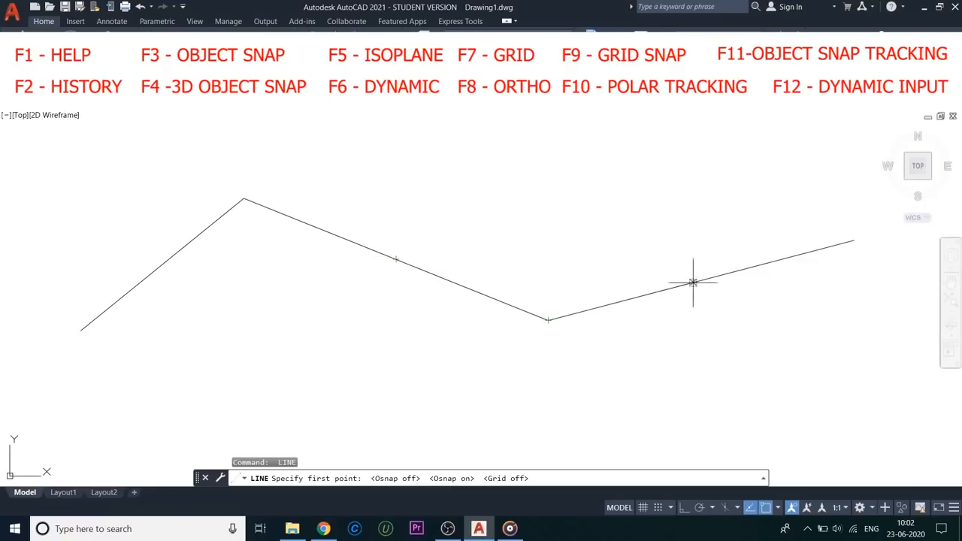
key(Escape)
text(c)
key(Return)
click(504, 196)
click(533, 218)
Draw a line from the empty area left of the circle to the top of the circle
text(l)
key(Return)
click(374, 167)
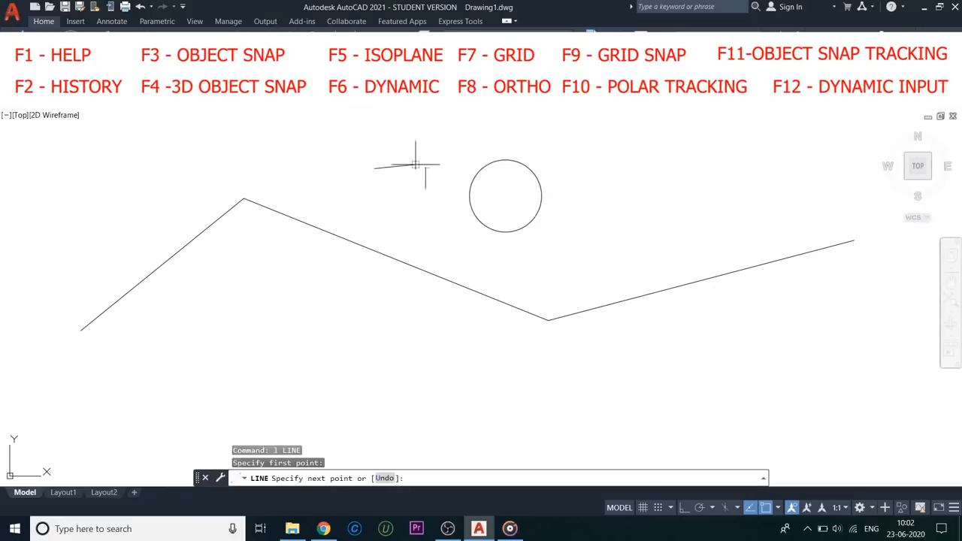
click(502, 159)
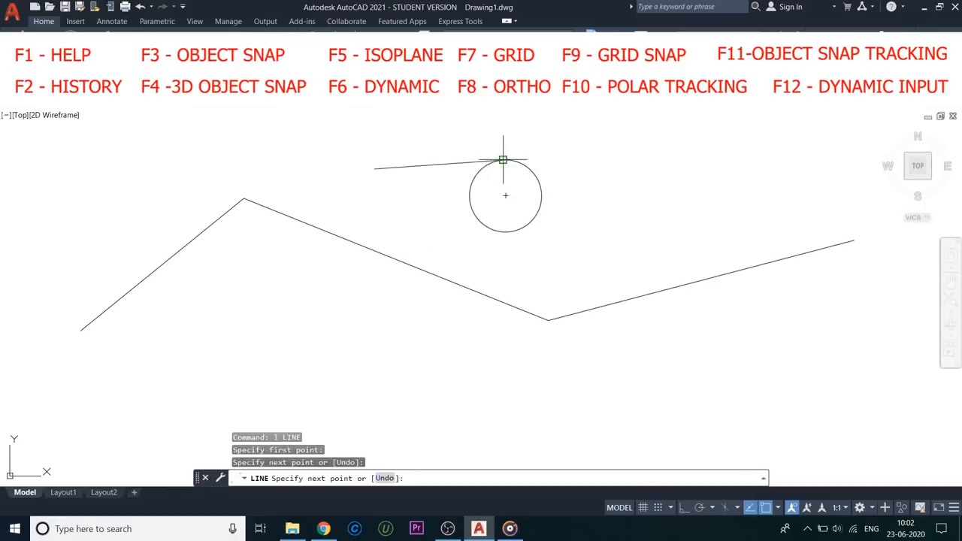
key(Return)
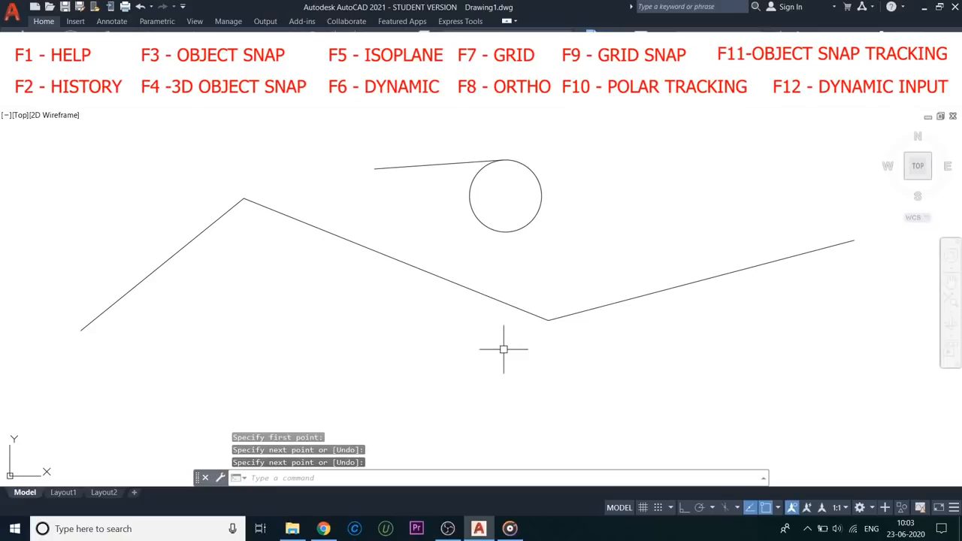
Turn on 3D object snap and look at the 3D Modeling entry among the available workspaces without switching
key(F4)
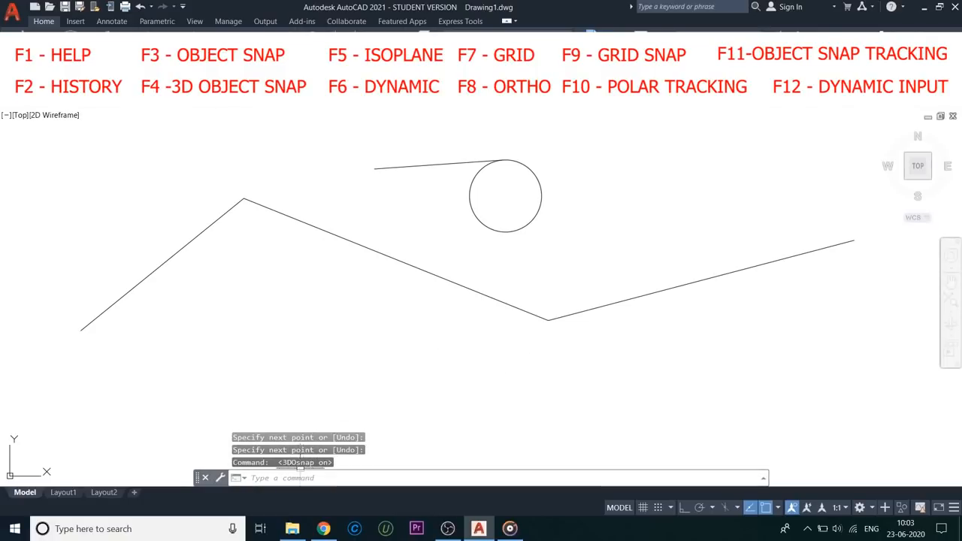
click(860, 509)
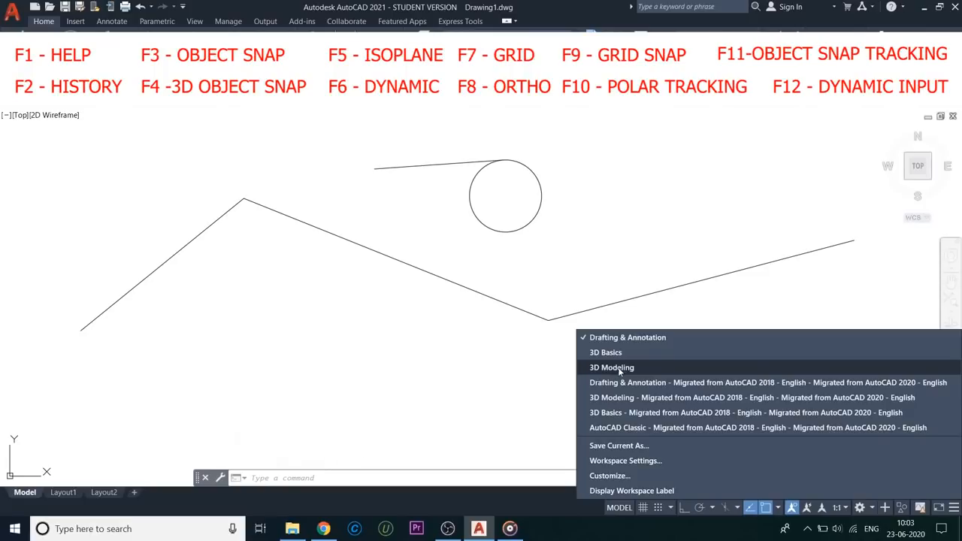
key(Escape)
Cycle the isoplane and turn off Dynamic UCS, viewing the list of workspaces without switching
key(F5)
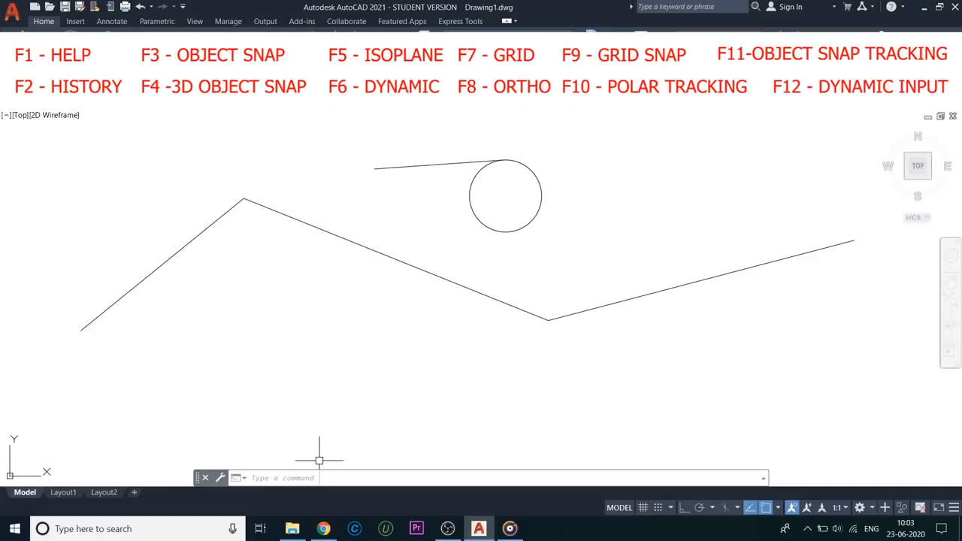
key(F6)
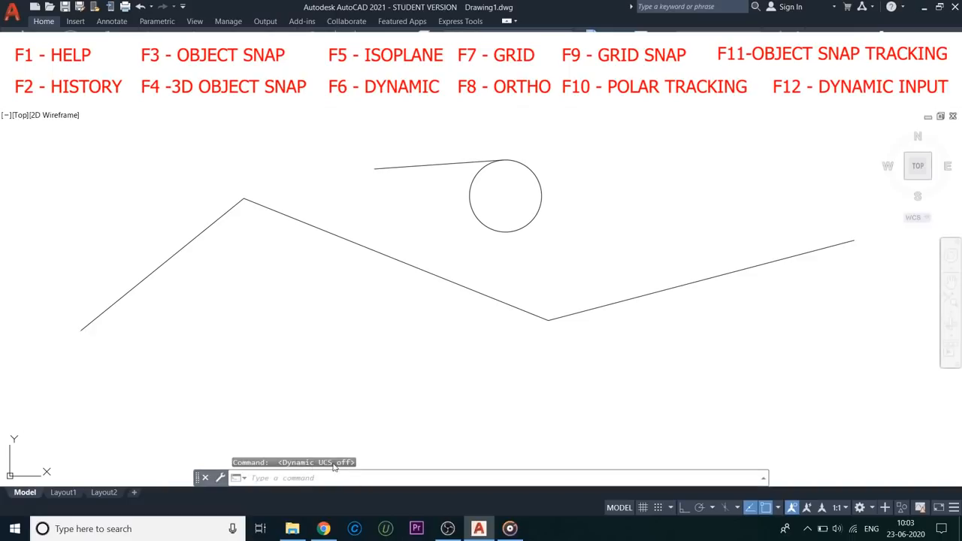
click(870, 510)
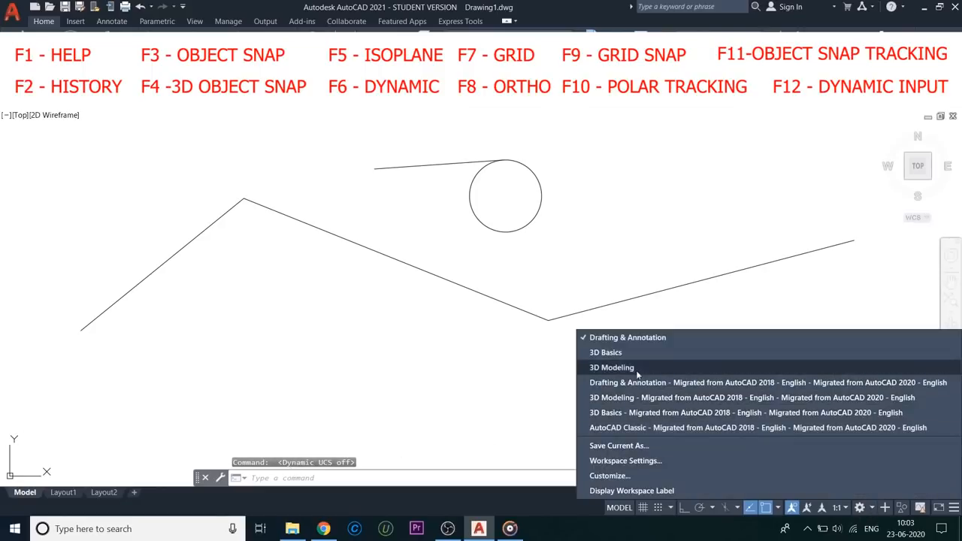
click(504, 361)
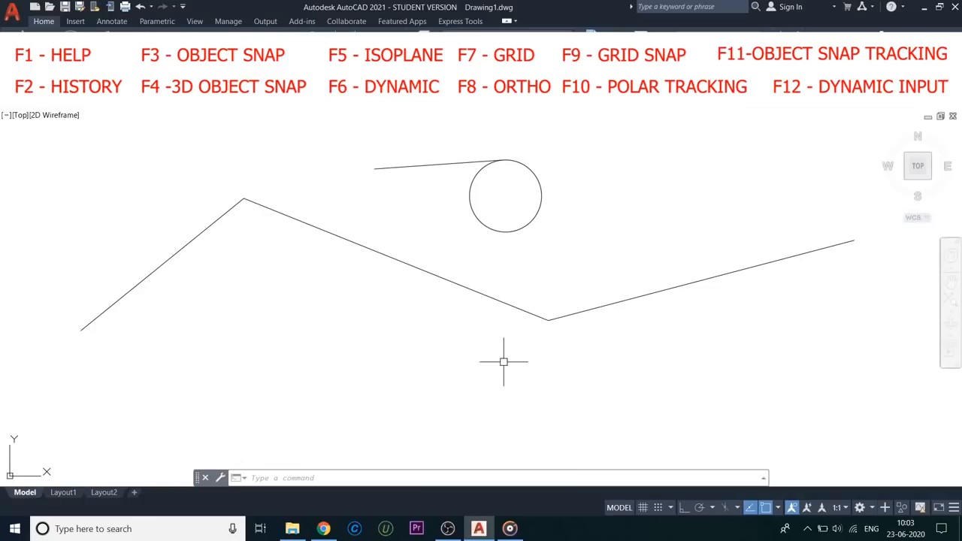
Toggle the drawing grid on and off several times, leaving it off
key(F7)
key(F7)
key(F7)
key(F7)
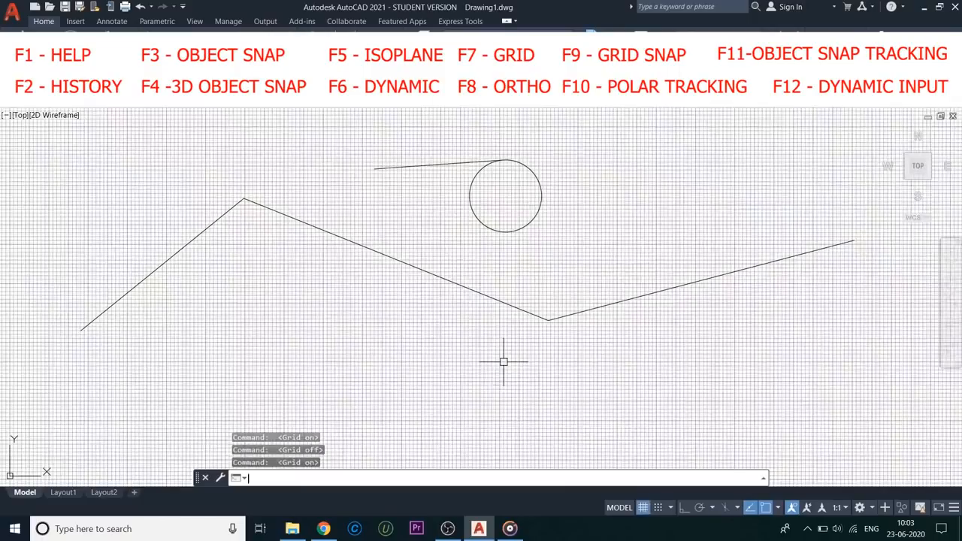
key(F7)
key(F7)
key(F7)
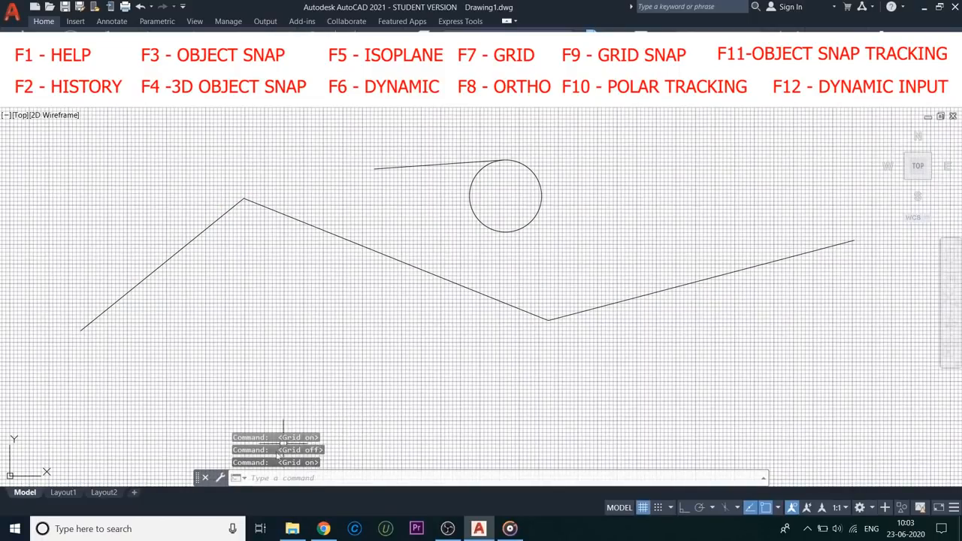
key(F7)
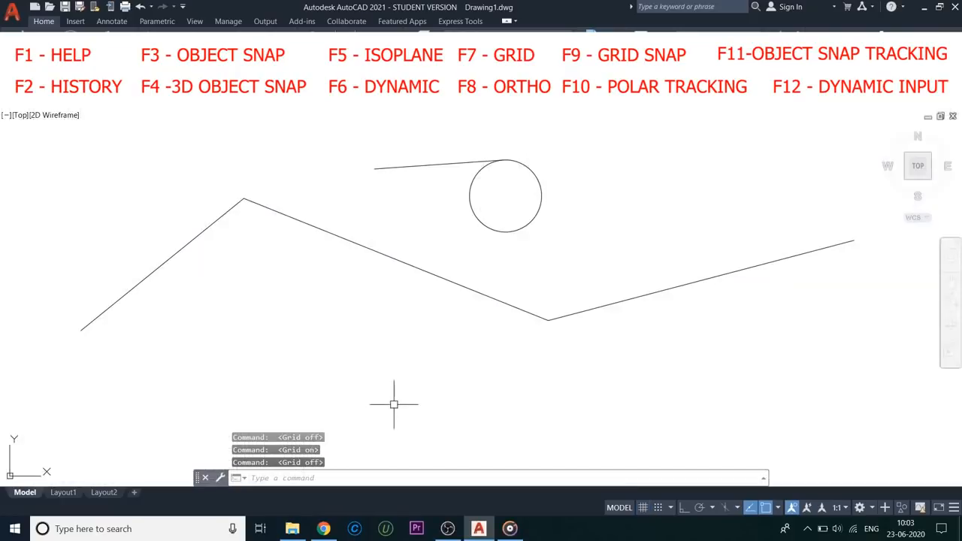
Draw a short slanted line below the zigzag, turning Ortho on for the start point and off before the end point
key(F8)
key(Return)
click(297, 317)
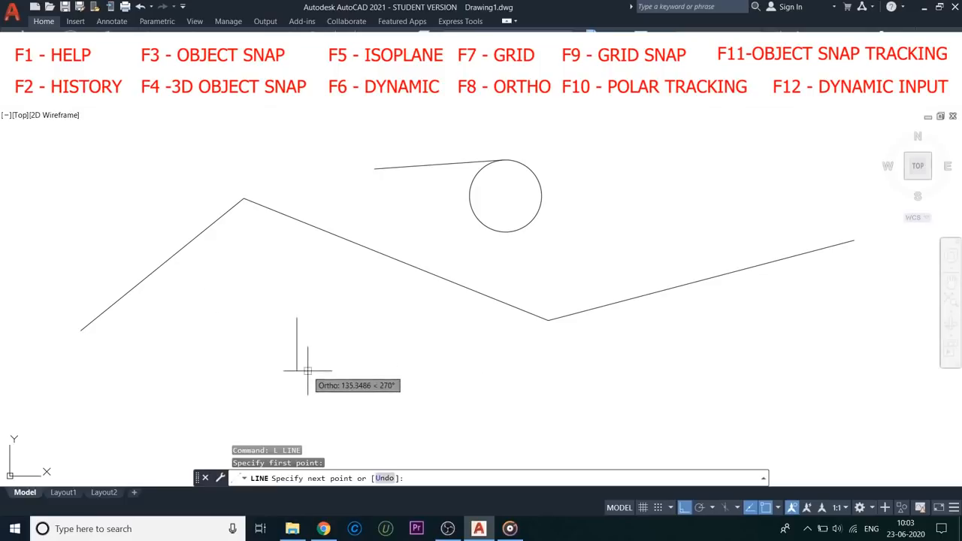
key(F8)
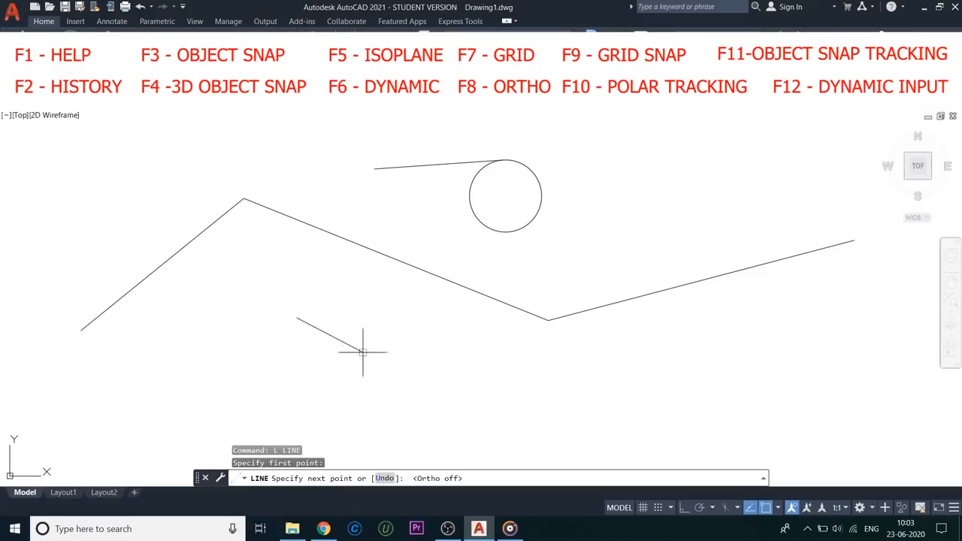
click(308, 363)
key(Escape)
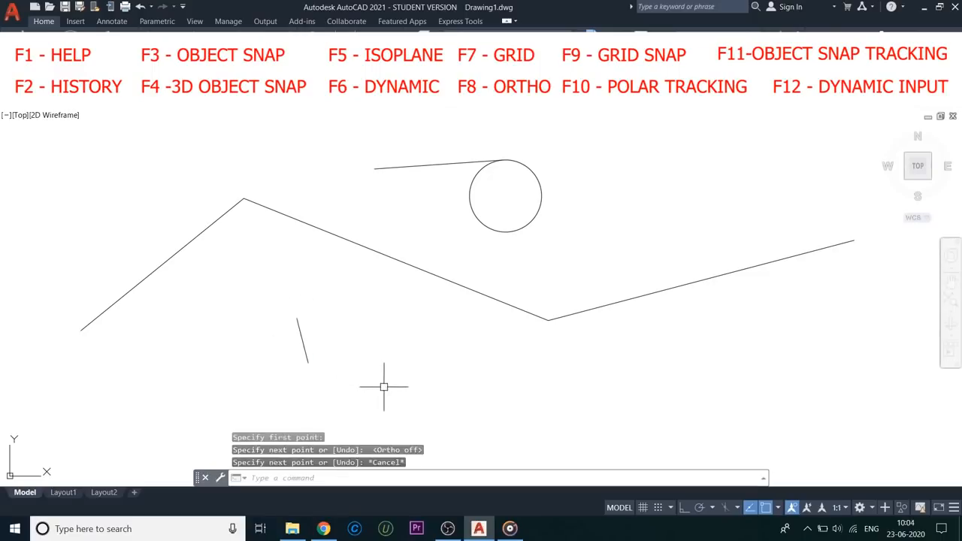
Turn on the grid and grid snap and start a line from a grid intersection, toggling snap off and on
key(F9)
scroll(399, 369, down, 2)
middle_drag(380, 367, 150, 365)
key(F7)
middle_drag(496, 306, 295, 345)
text(l)
key(Return)
scroll(365, 316, up, 5)
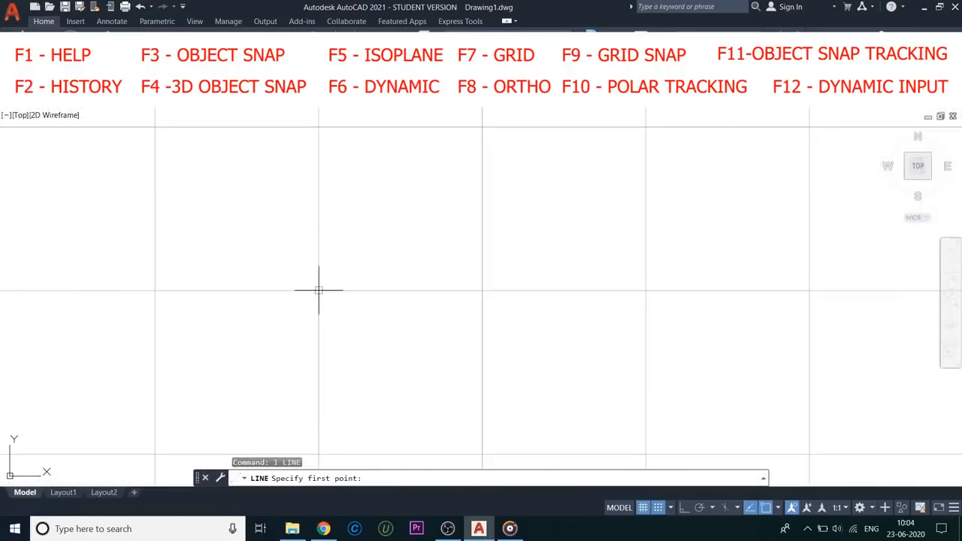
click(337, 300)
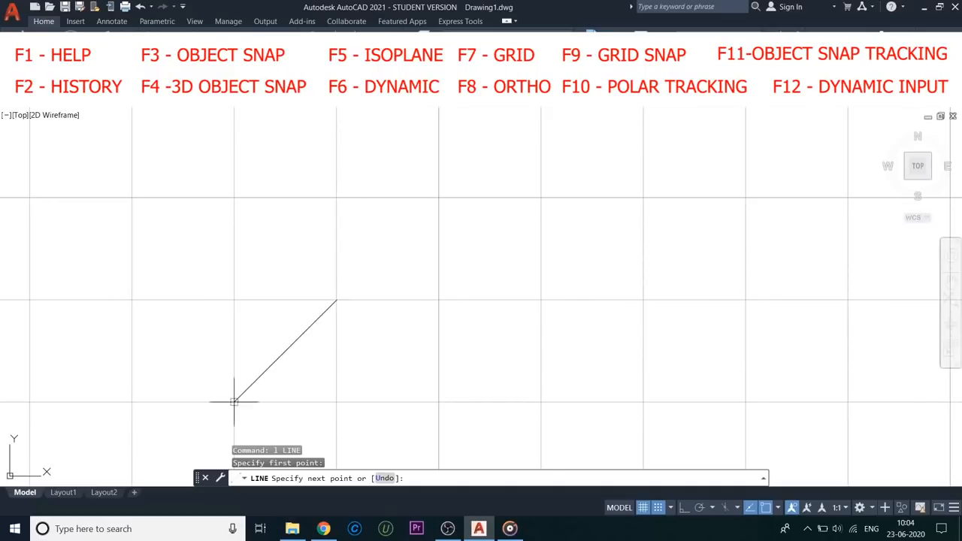
key(F9)
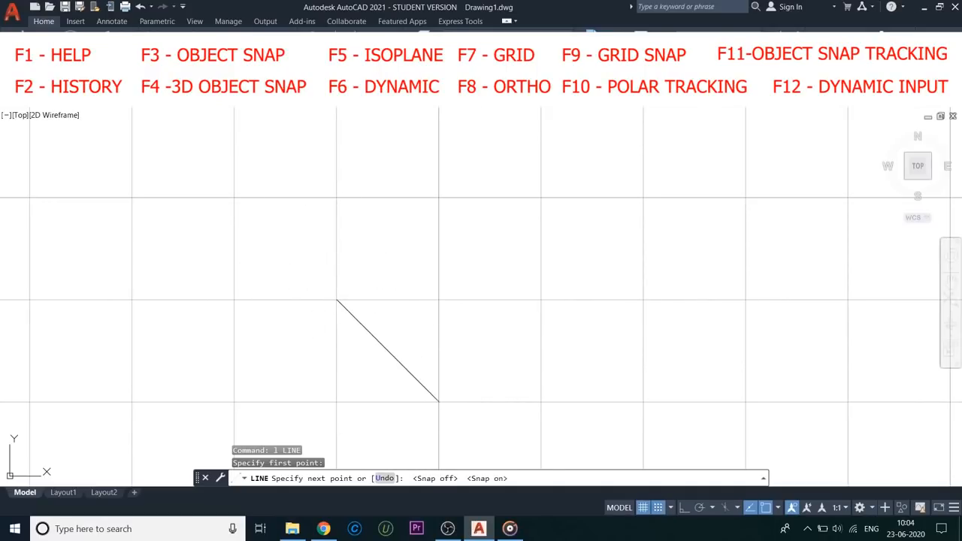
Turn on polar tracking with the 45, 90, 135, 180 increments and preview it on a trial line without placing it
key(F10)
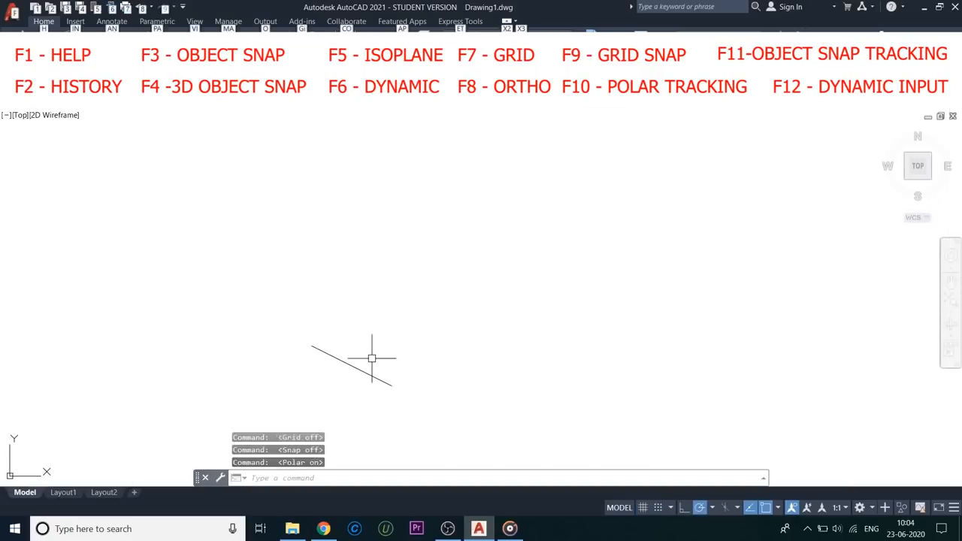
click(405, 328)
middle_drag(478, 300, 362, 340)
key(Escape)
text(l)
key(Return)
click(419, 348)
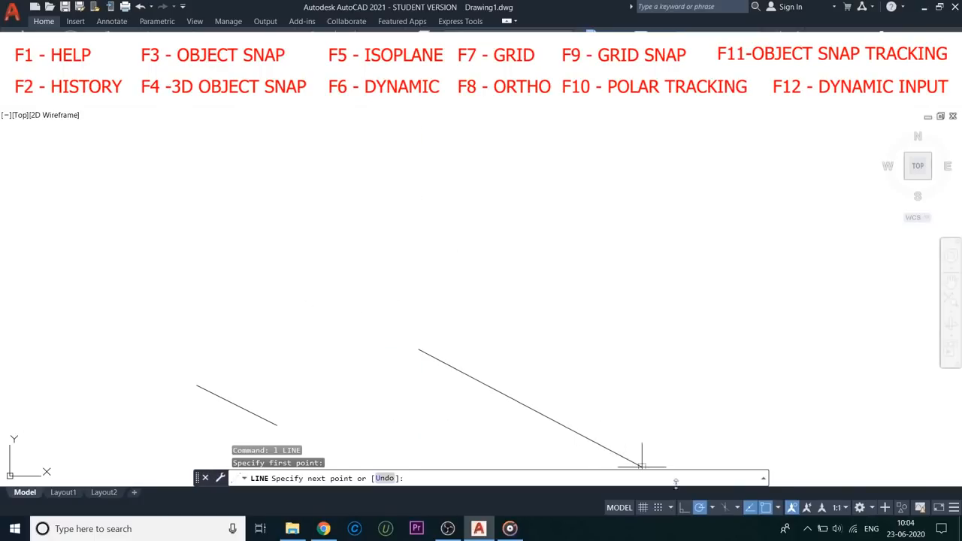
click(713, 508)
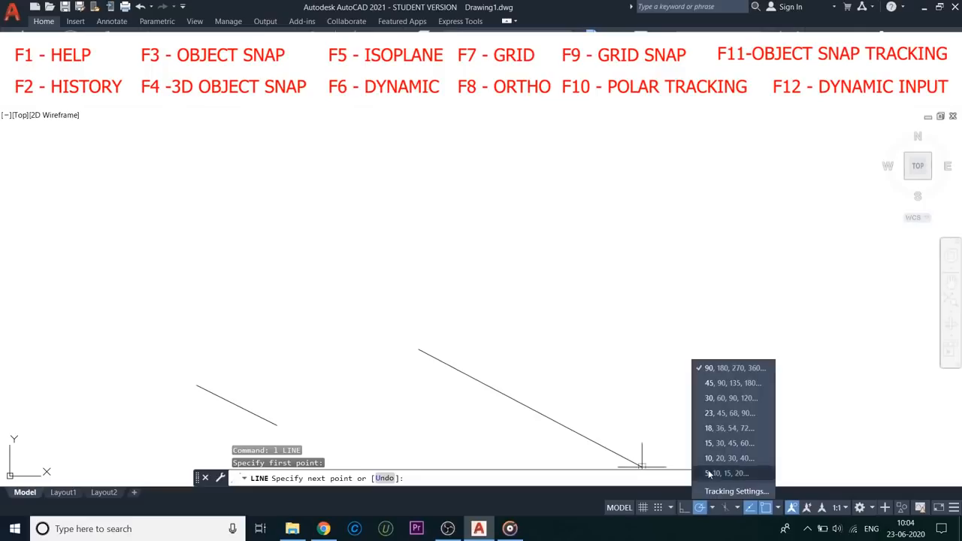
click(712, 385)
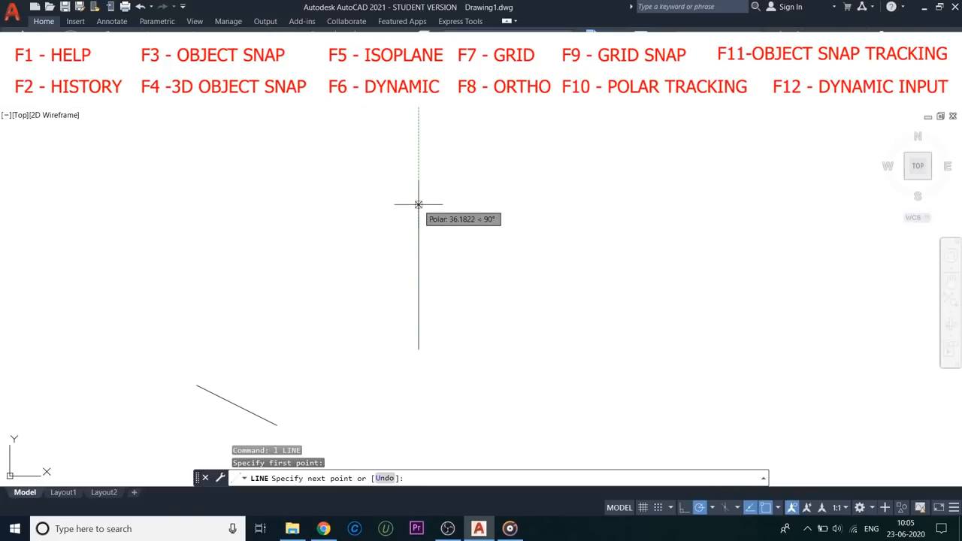
key(Escape)
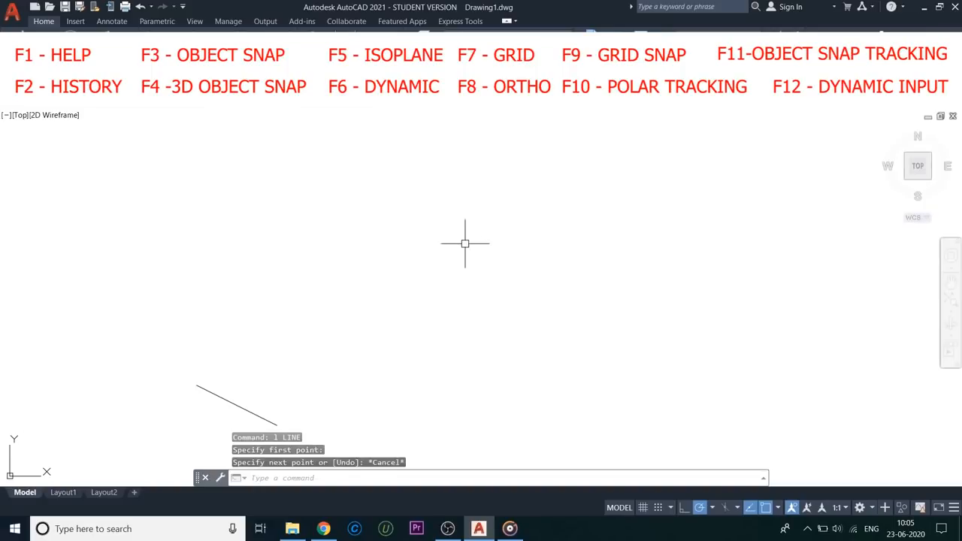
Turn off object snap tracking and draw a horizontal line in the empty area above and right of the slanted line
key(F11)
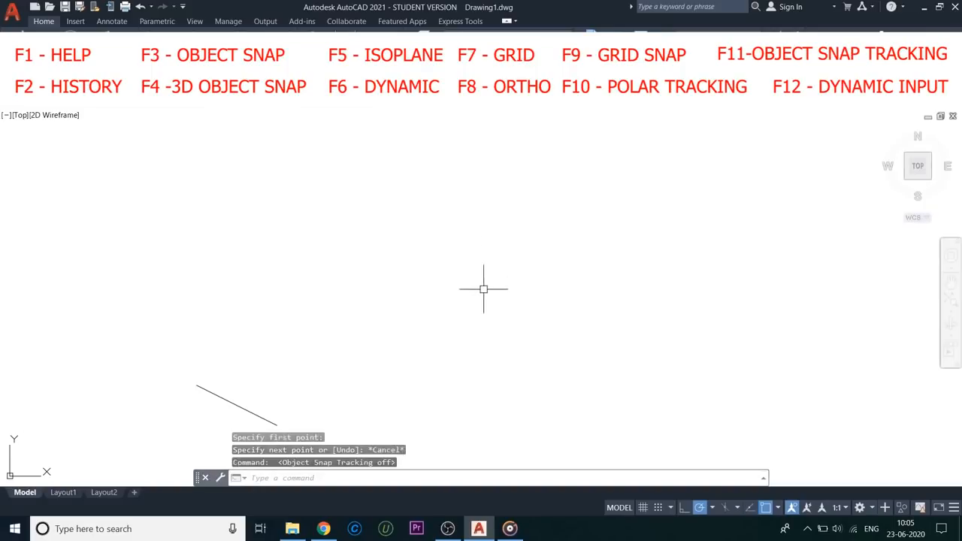
text(l)
key(Return)
click(386, 264)
click(541, 263)
key(Return)
Draw a shorter horizontal line below the first one, ending directly beneath its left endpoint
key(Return)
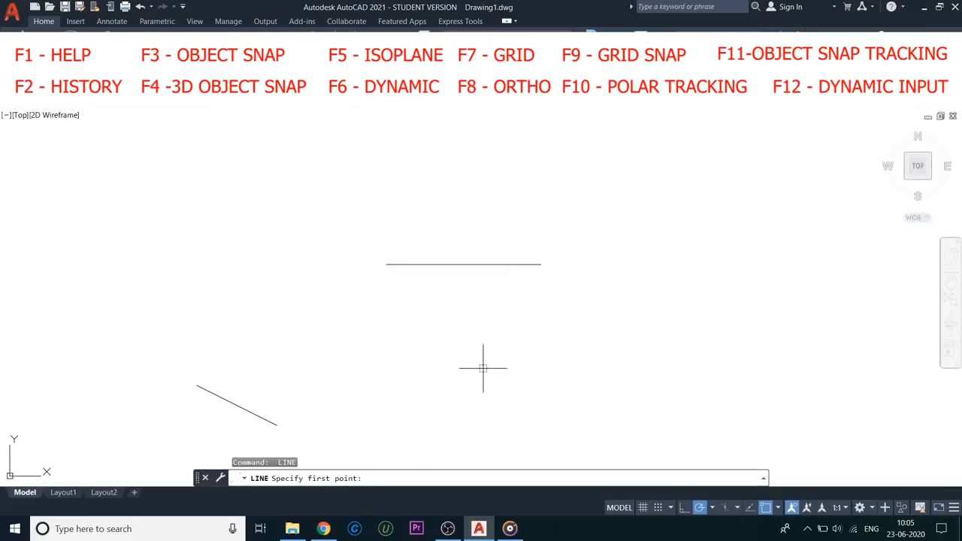
click(475, 379)
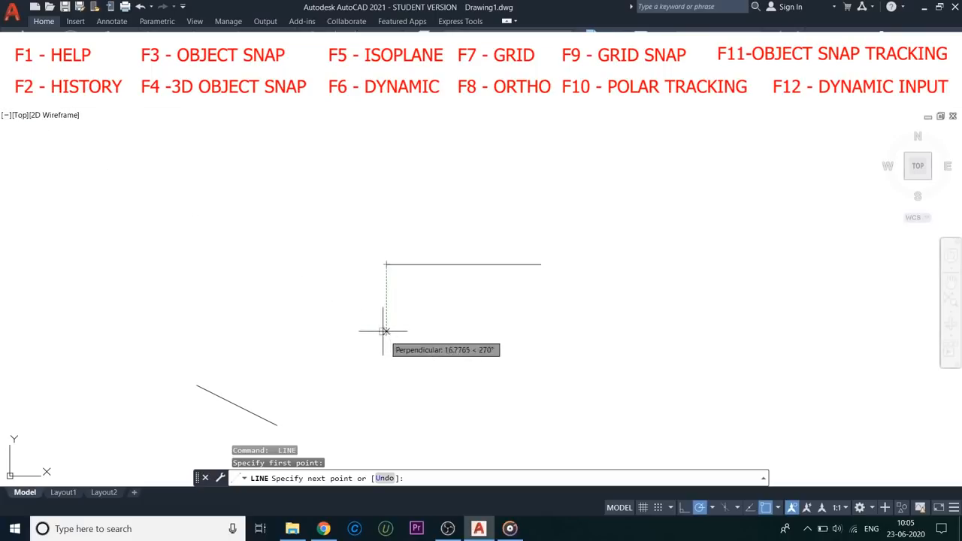
click(387, 378)
key(Return)
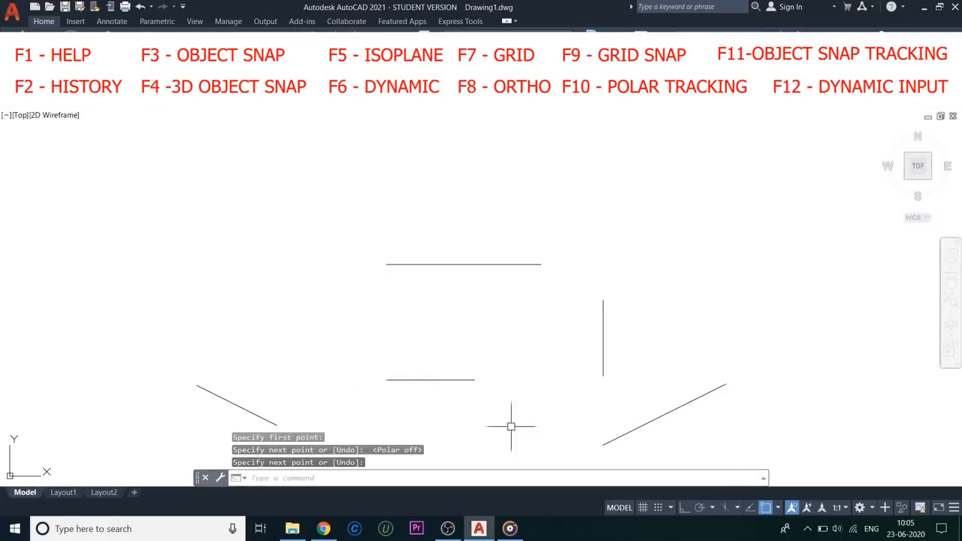
Using dynamic input, draw a line segment 10 long at 45° in the empty area above the other lines
text(l)
key(Return)
scroll(393, 337, down, 2)
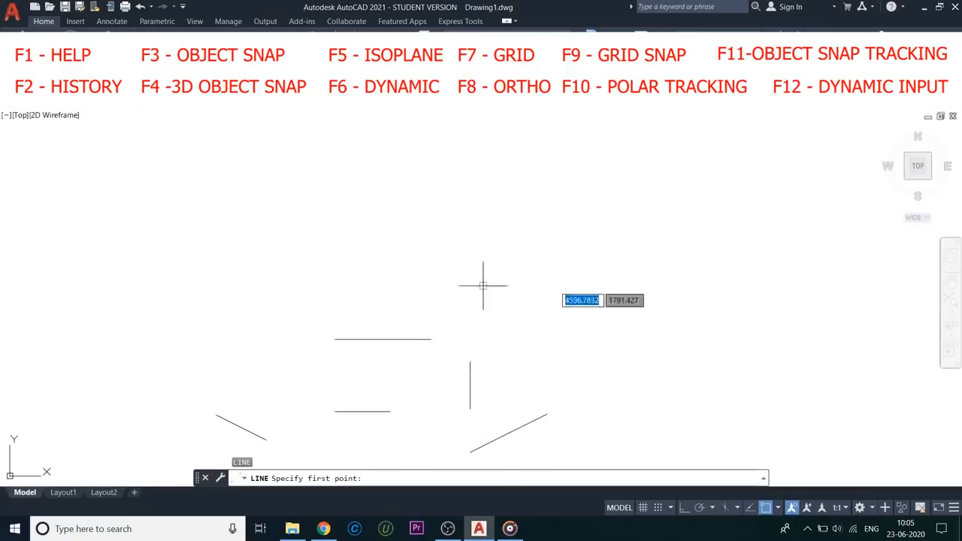
middle_drag(486, 196, 354, 262)
click(354, 262)
text(1)
text(0)
key(Tab)
text(45)
key(Return)
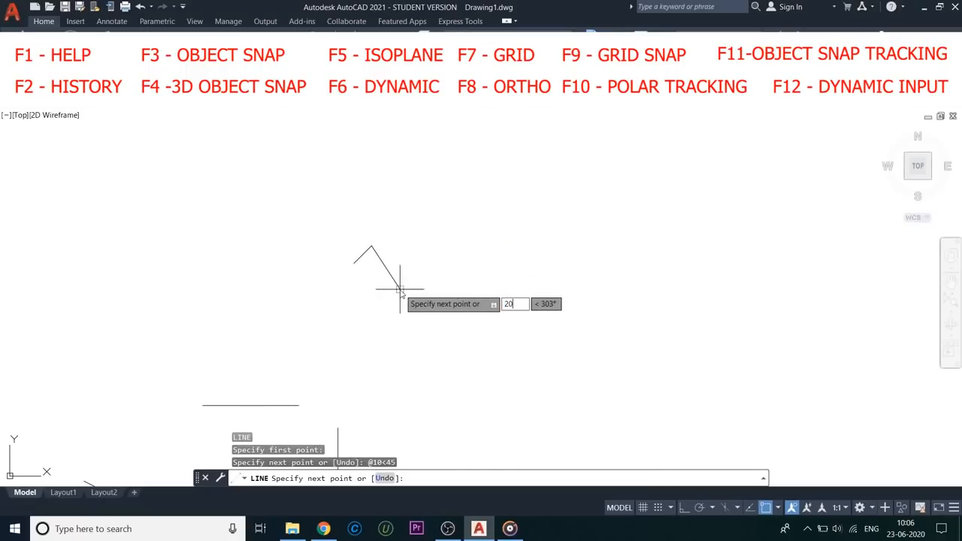
Continue the line with a segment 20 long at 45°
text(20)
key(Tab)
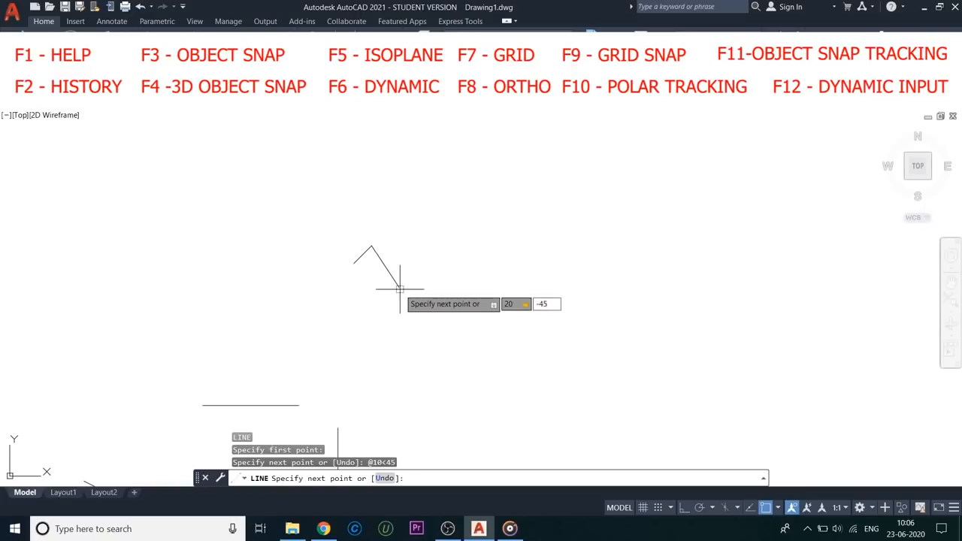
text(45)
key(Return)
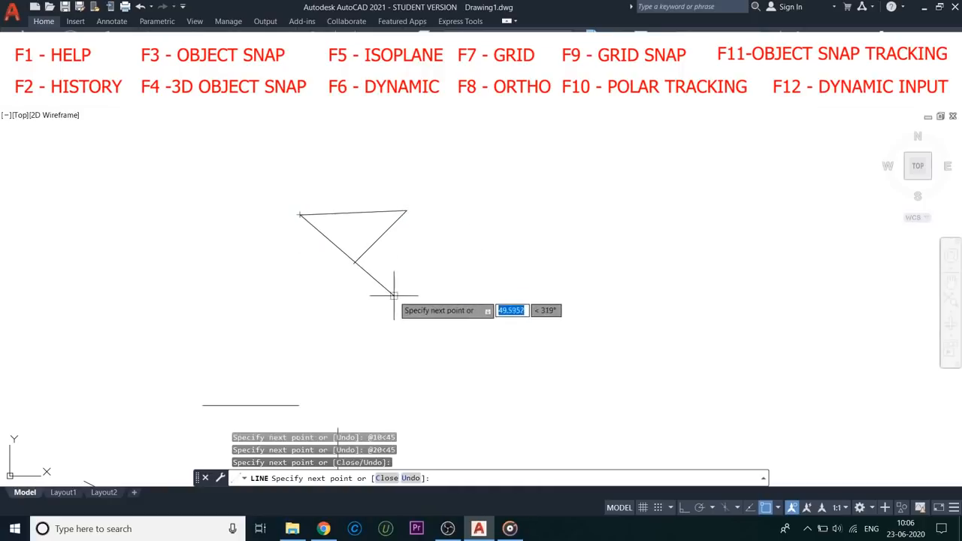
Add a segment 45 long at 306° from the last point and end the line
text(45)
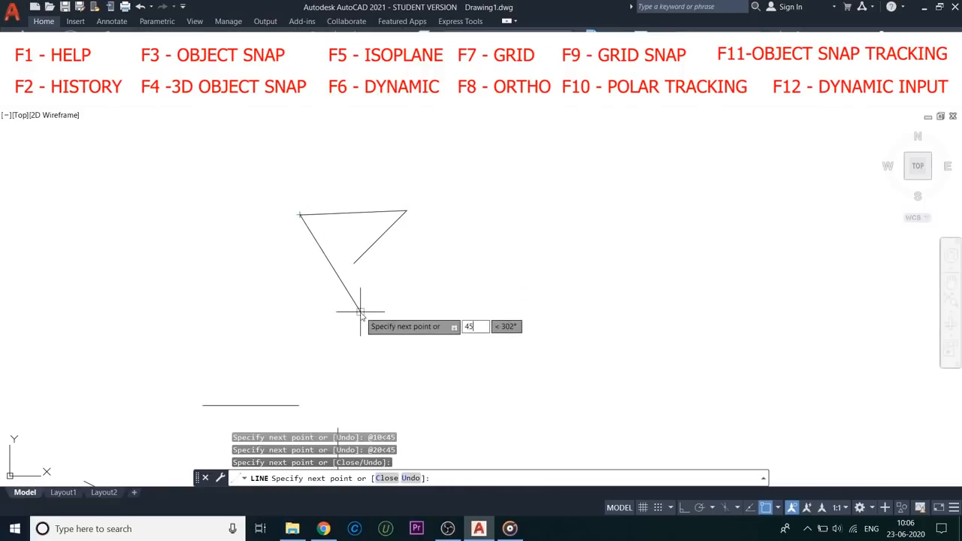
key(Tab)
text(306)
key(Return)
key(Return)
scroll(374, 321, down, 3)
middle_drag(373, 321, 416, 237)
scroll(403, 242, up, 2)
key(Escape)
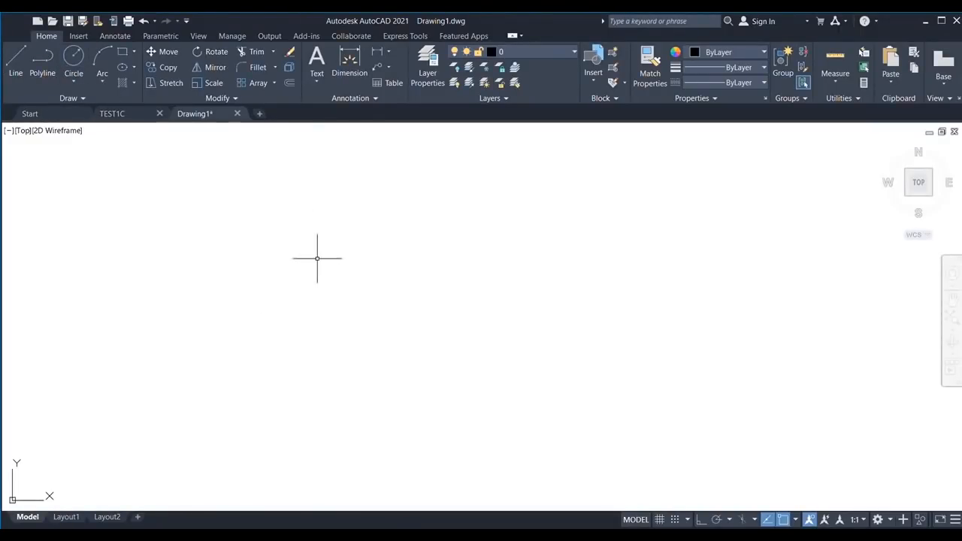
Draw a circle of radius 20 in the empty drawing
click(79, 70)
click(262, 262)
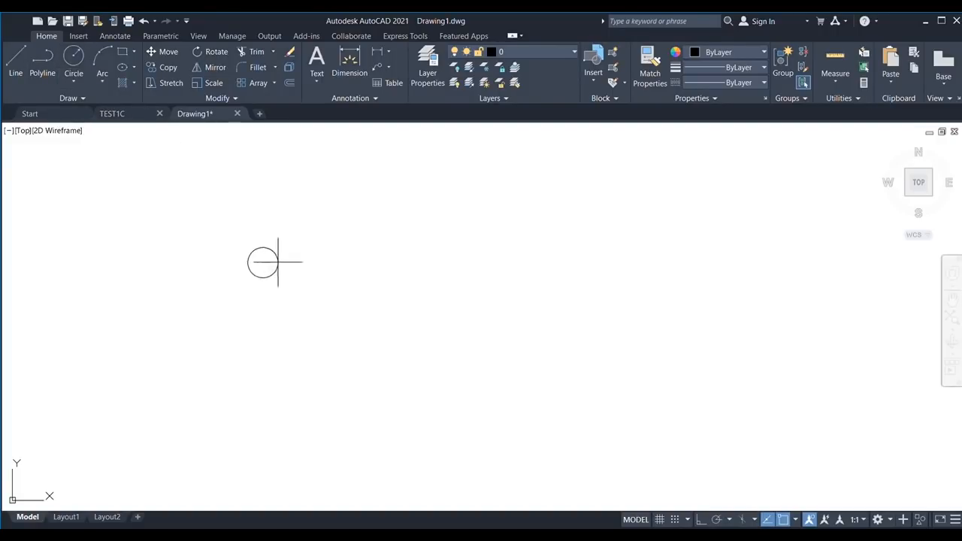
key(Return)
scroll(255, 260, up, 8)
middle_drag(290, 269, 222, 295)
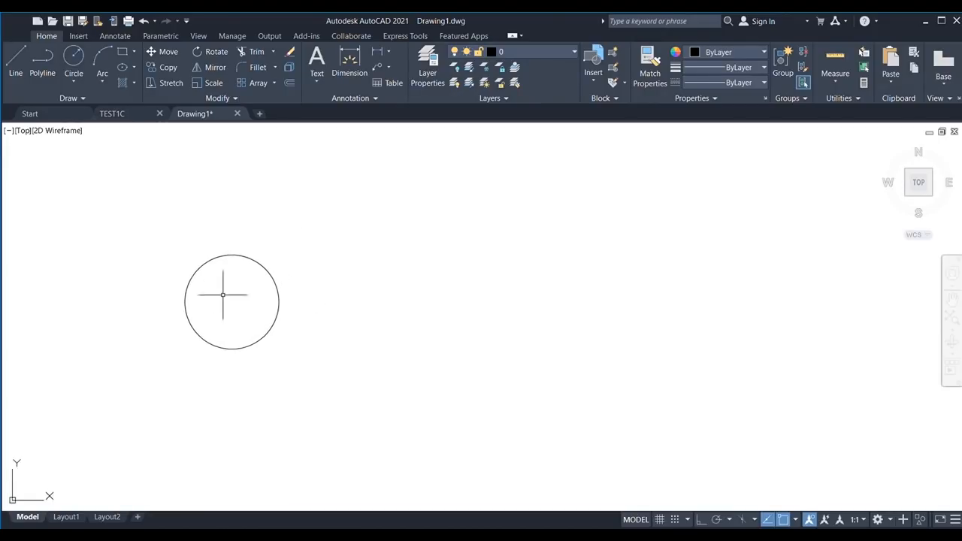
Draw a circle of diameter 20 to the right of the first circle using Center, Diameter
click(80, 80)
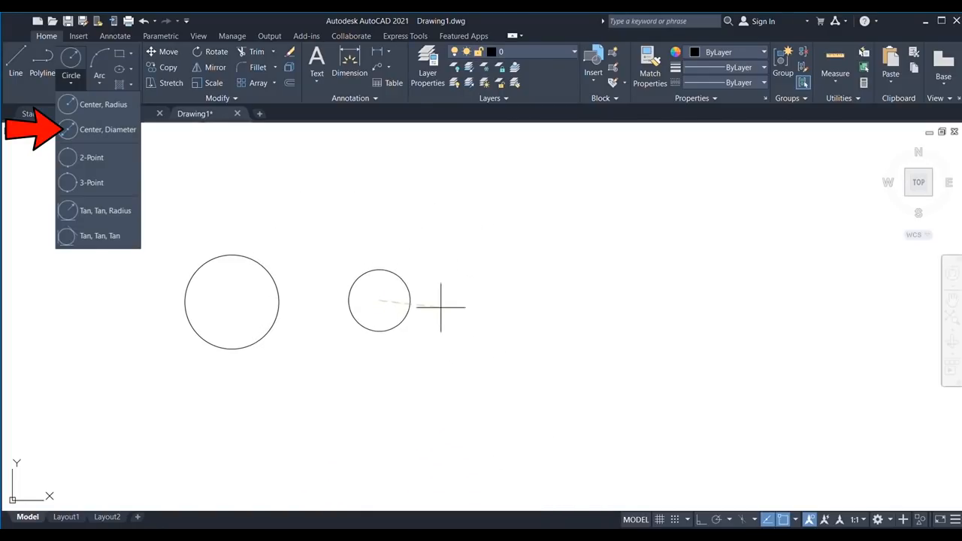
scroll(359, 321, up, 2)
middle_drag(361, 322, 400, 304)
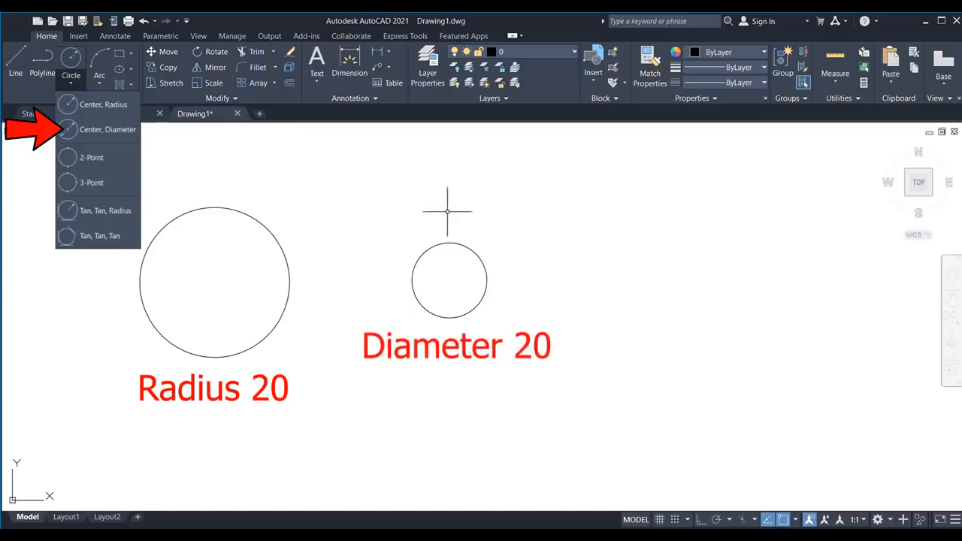
Draw two separate slanted lines to the right of the two circles
scroll(511, 279, down, 2)
middle_drag(511, 279, 398, 316)
scroll(328, 335, down, 2)
click(450, 292)
click(415, 343)
key(Return)
key(Return)
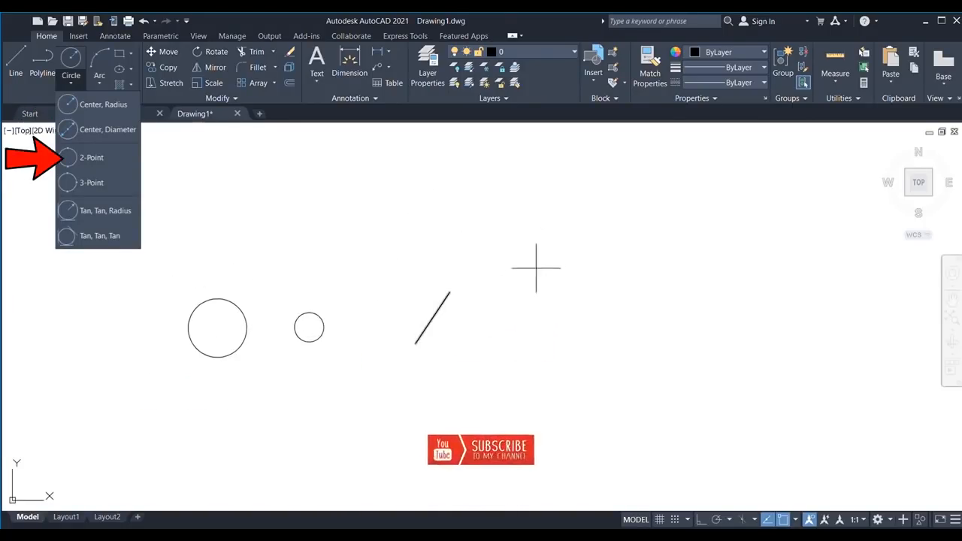
click(540, 266)
click(589, 281)
key(Return)
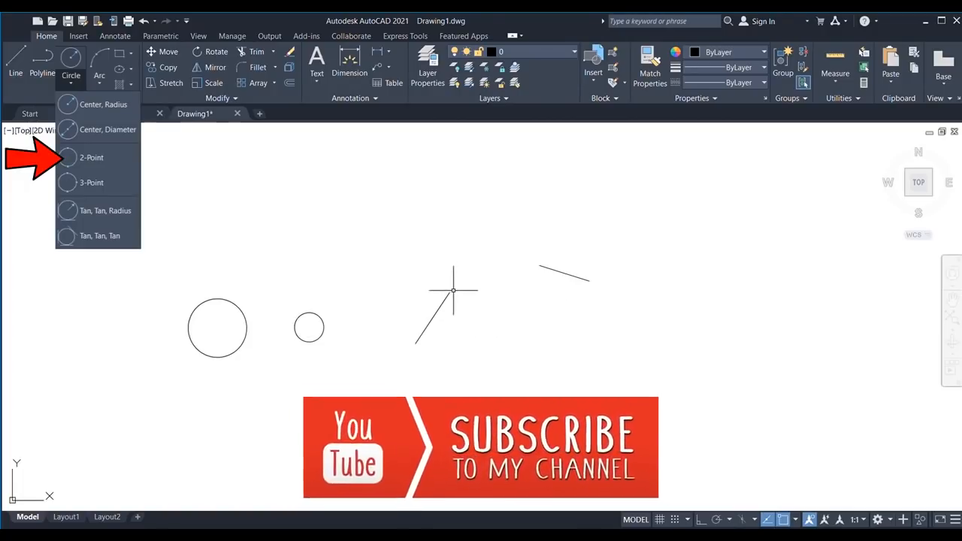
click(447, 296)
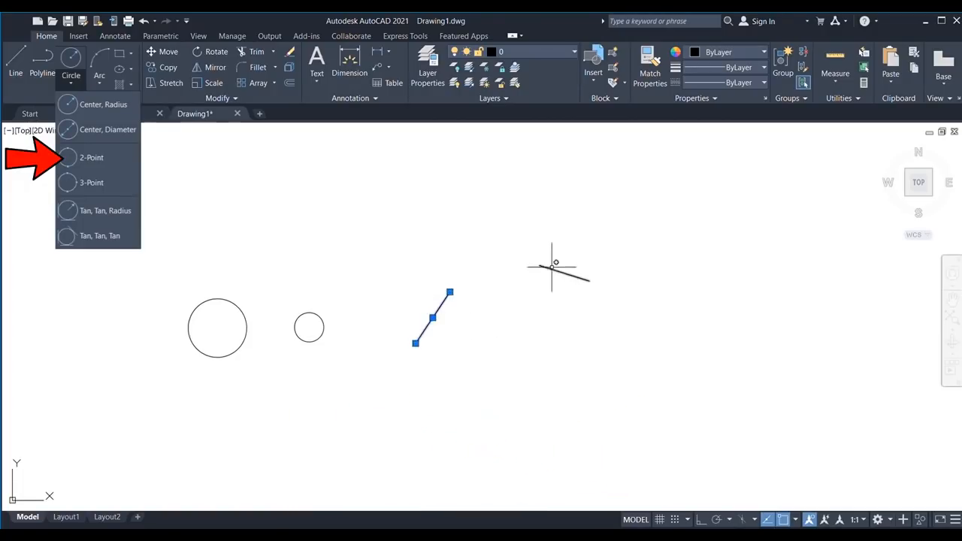
key(Escape)
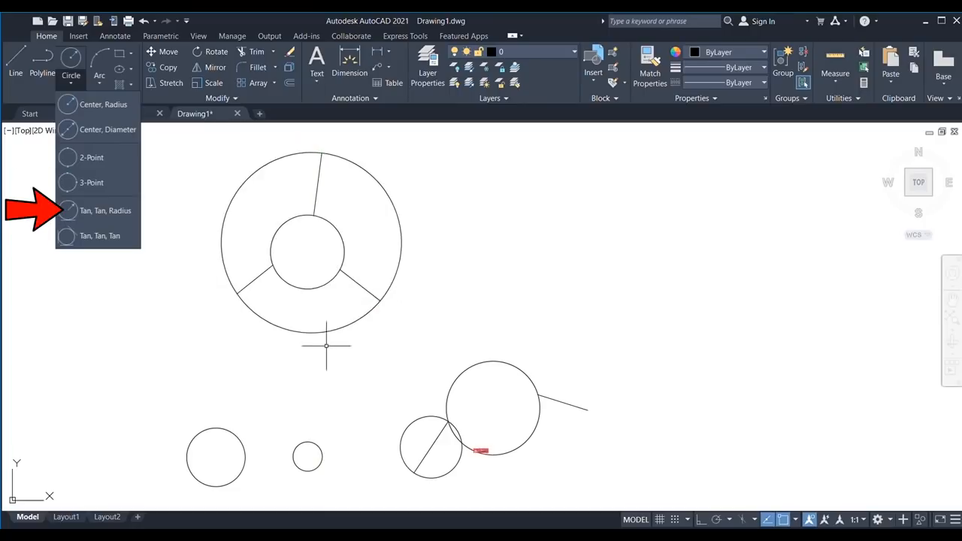
Draw two connected lines meeting at a sharp corner in the empty area to the right of the circles
scroll(441, 271, down, 3)
middle_drag(440, 270, 272, 269)
text(l)
key(Return)
click(313, 273)
click(490, 226)
click(397, 328)
key(Return)
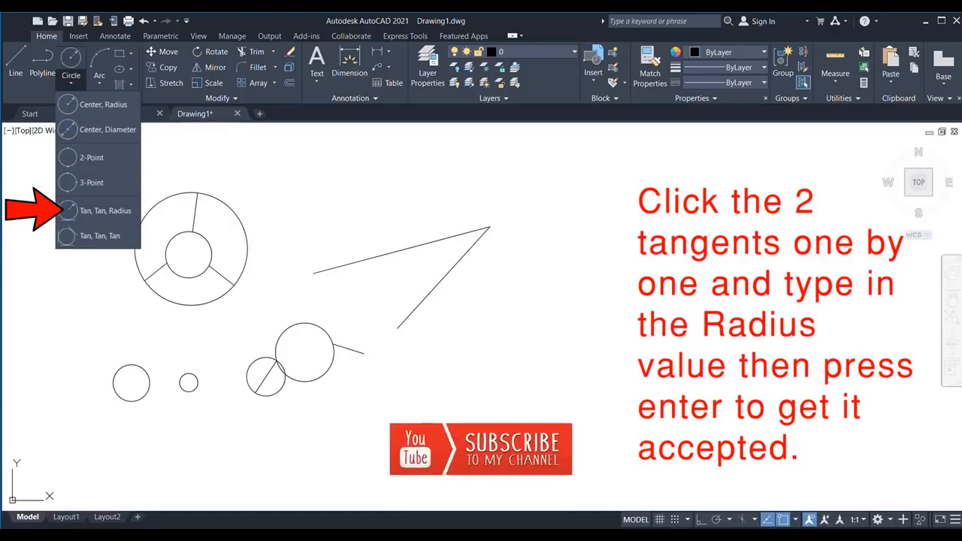
Draw a small and a larger circle tangent to both lines of the sharp corner using Tan, Tan, Radius
scroll(432, 265, up, 4)
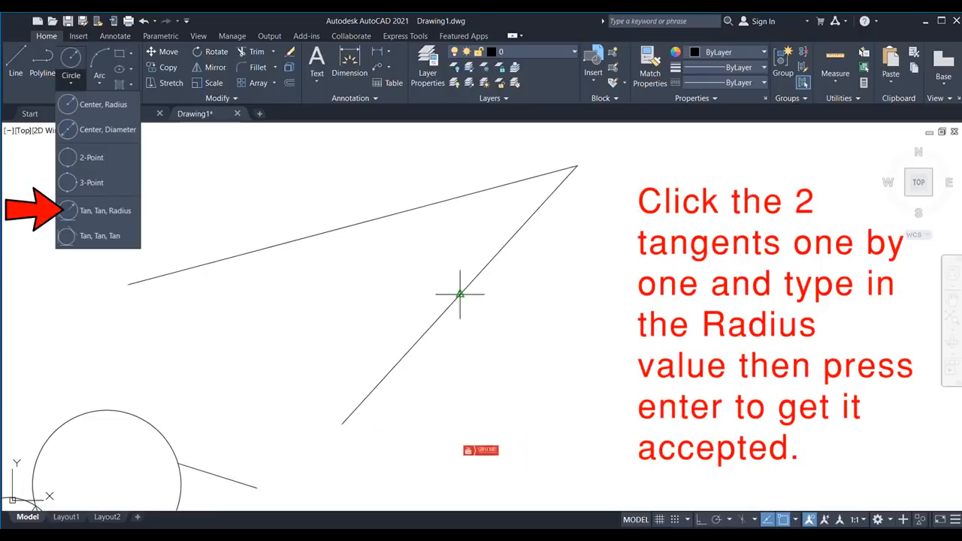
key(Return)
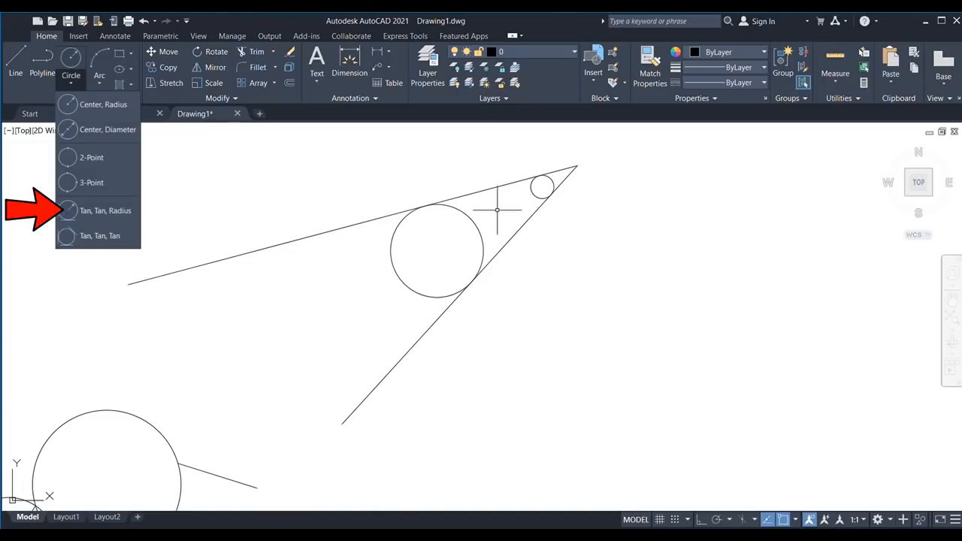
Draw a circle tangent to both corner lines and the larger circle between them using Tan, Tan, Tan
scroll(540, 270, down, 5)
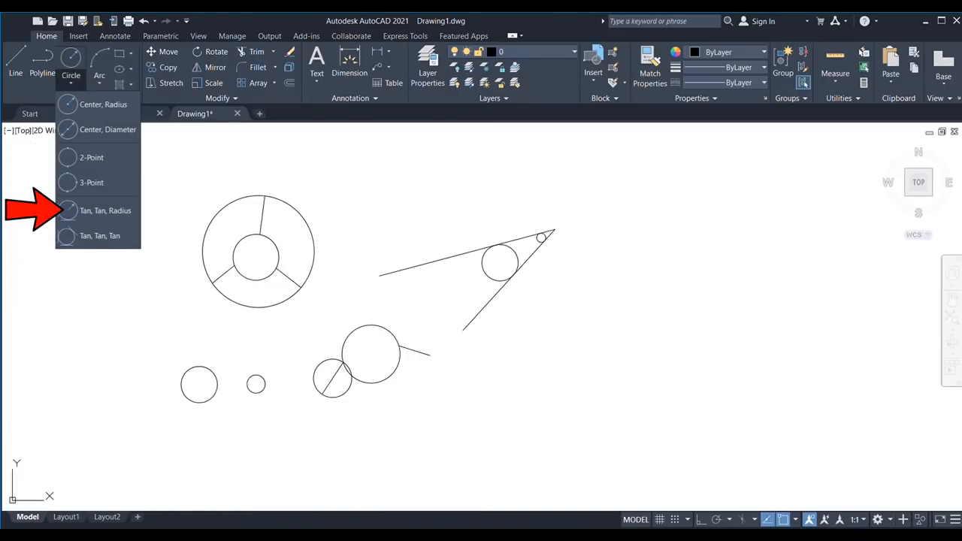
scroll(511, 221, up, 6)
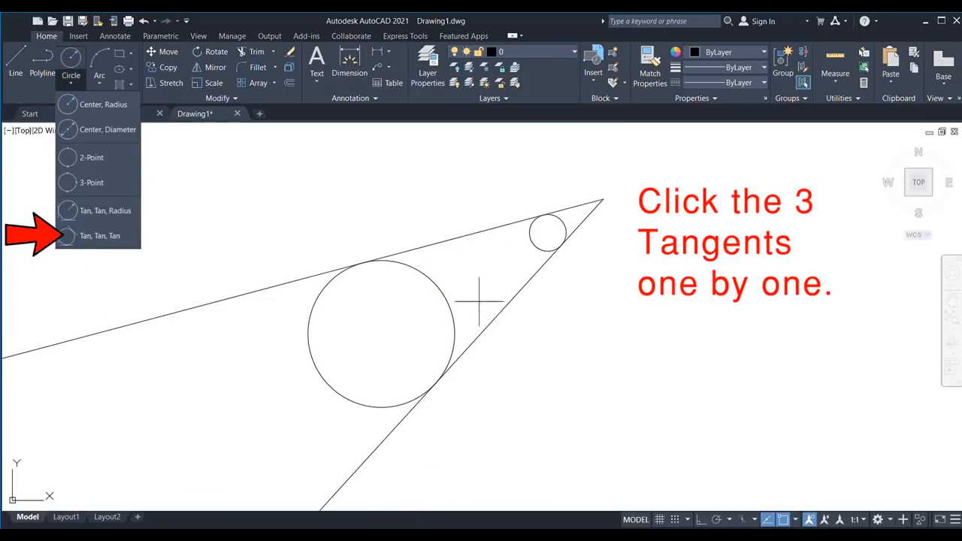
scroll(473, 288, up, 4)
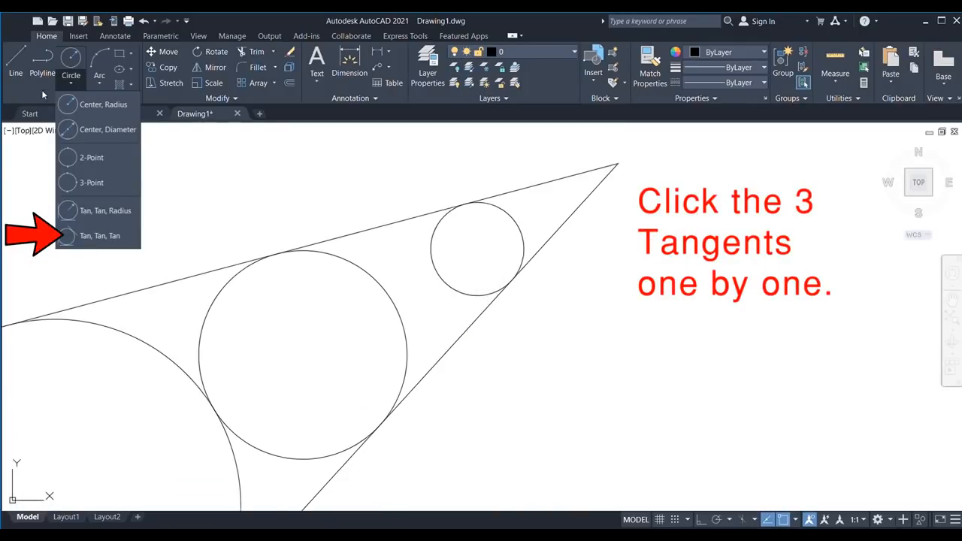
Draw a circle tangent to both corner lines and the last circle, on its side toward the sharp tip, using Tan, Tan, Tan
middle_drag(399, 235, 278, 297)
scroll(421, 274, up, 2)
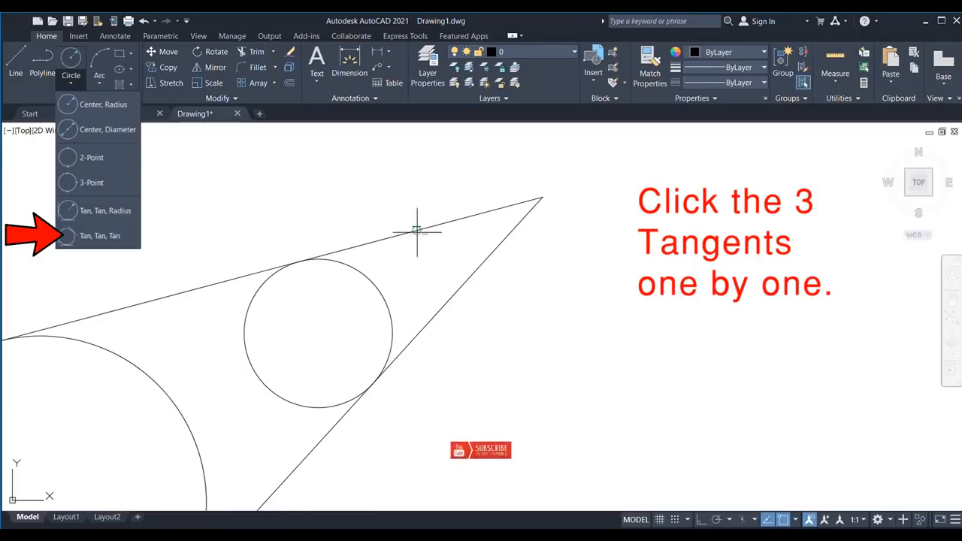
click(445, 308)
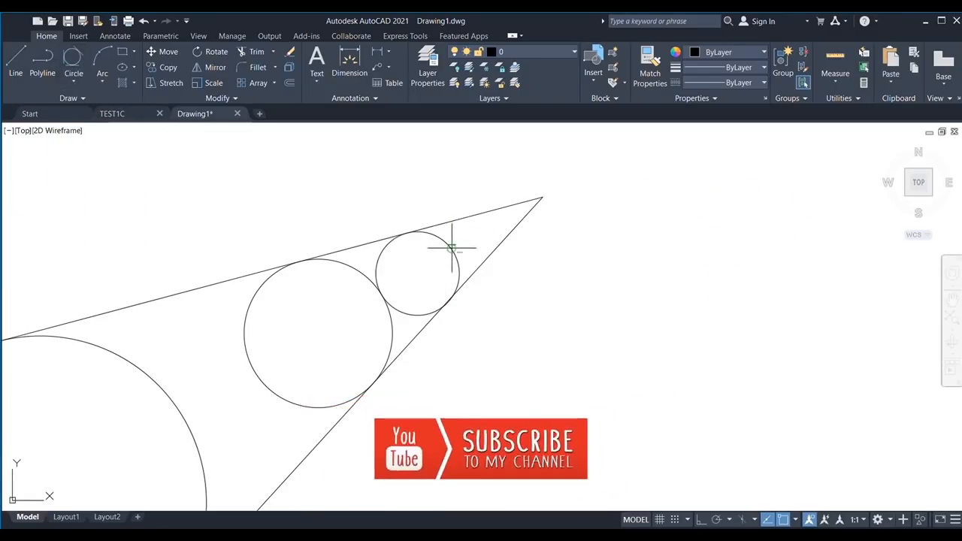
click(493, 245)
Fill the remaining space toward the sharp tip with progressively smaller Tan, Tan, Tan circles, each touching both lines and the preceding circle
scroll(516, 222, up, 4)
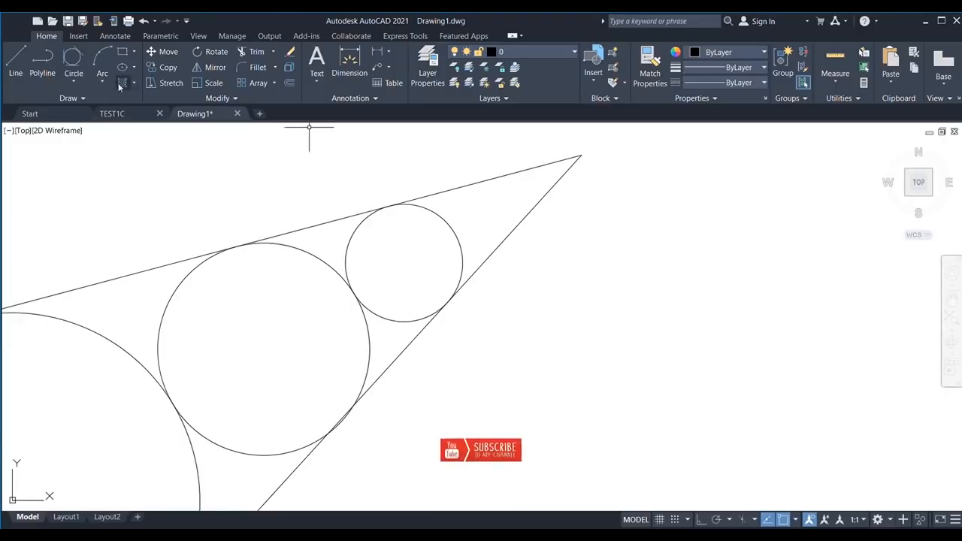
click(79, 58)
click(489, 180)
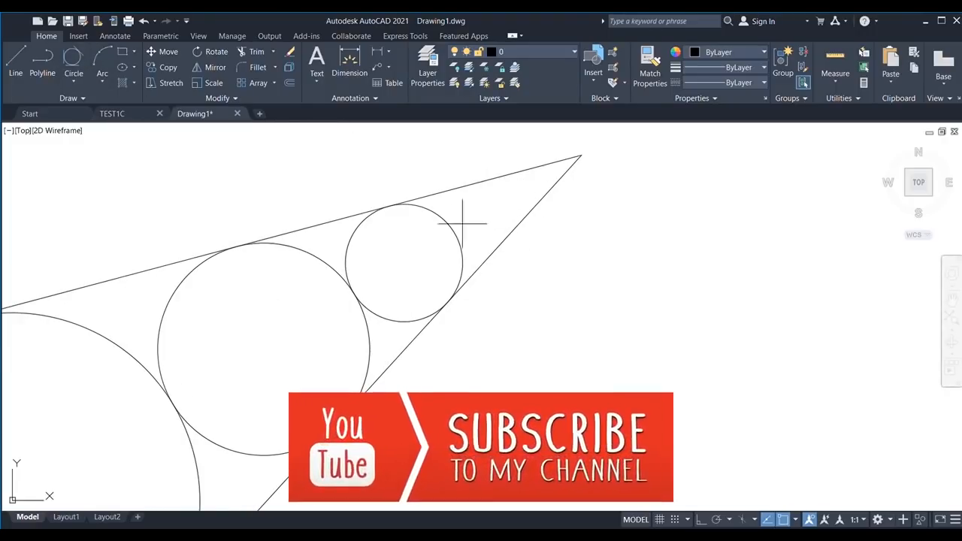
click(455, 231)
click(519, 222)
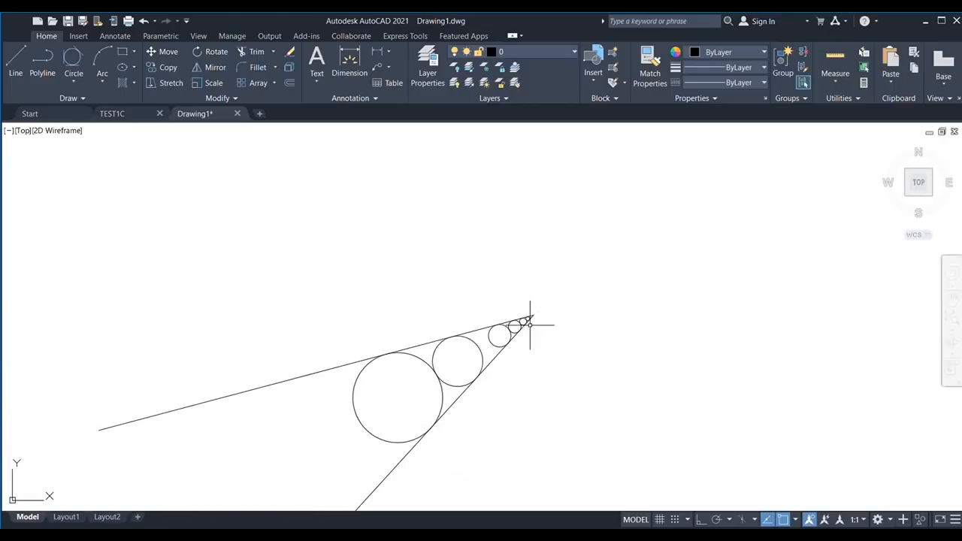
scroll(529, 325, down, 4)
click(592, 200)
click(335, 381)
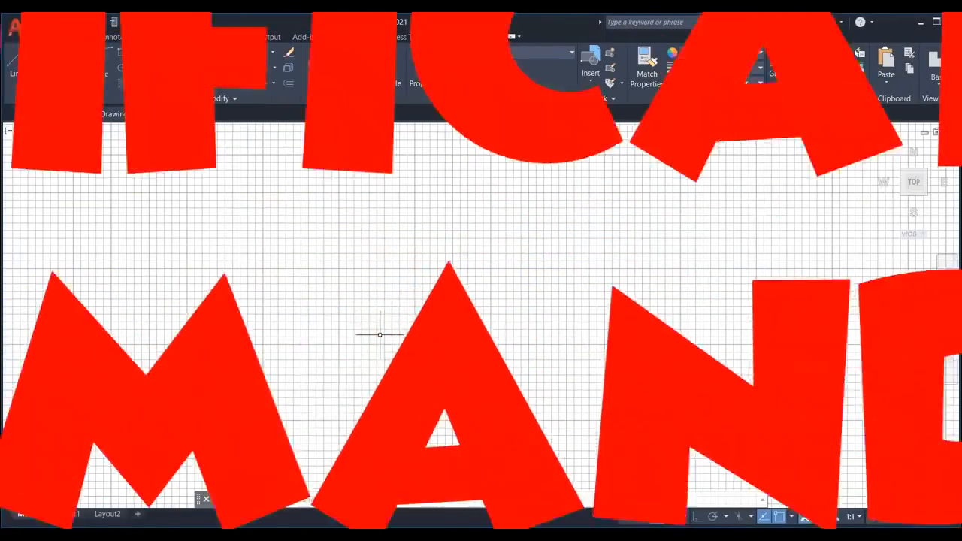
Turn off the grid display and move the circle by its center to a free spot on its right
key(F7)
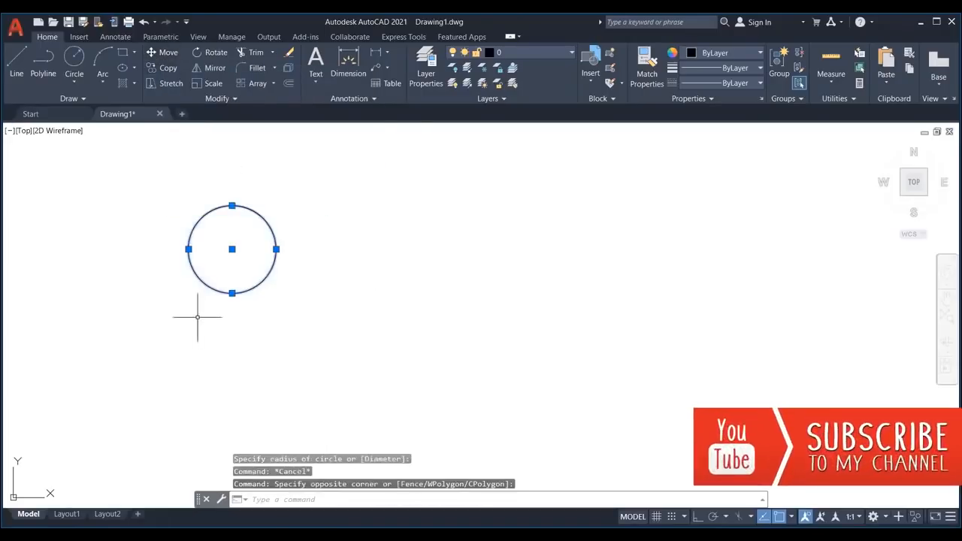
click(160, 52)
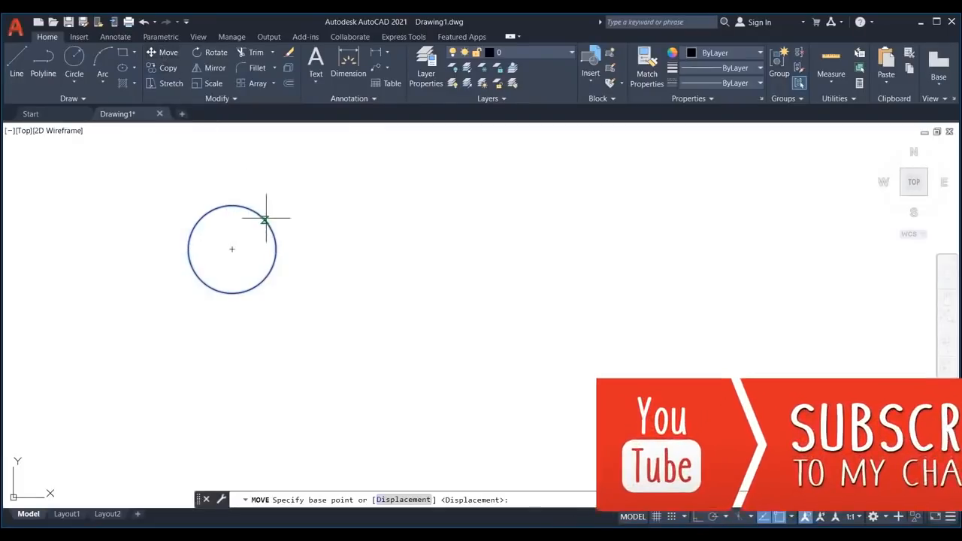
click(233, 248)
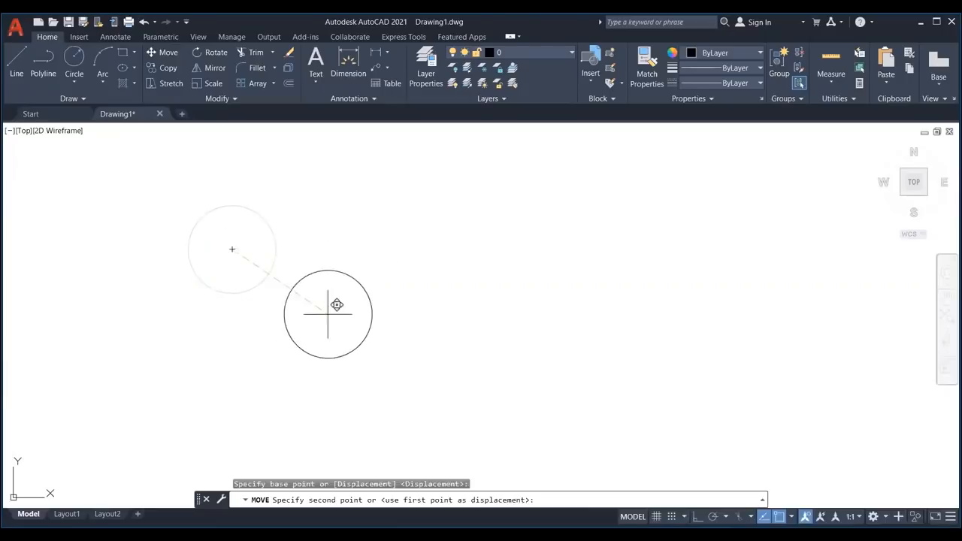
click(454, 253)
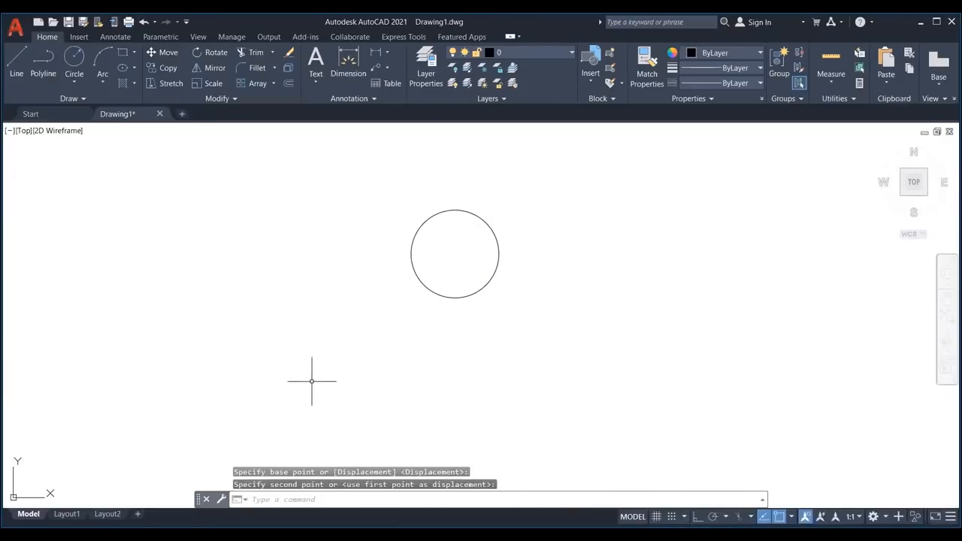
Move the circle 1000 units horizontally to the right from its center with Ortho on
click(533, 236)
click(455, 276)
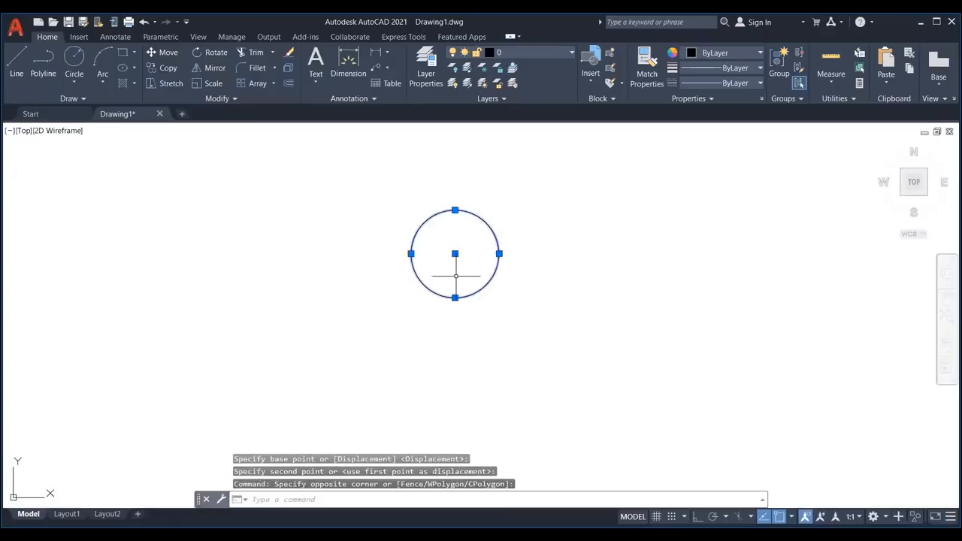
text(m)
key(Return)
click(455, 253)
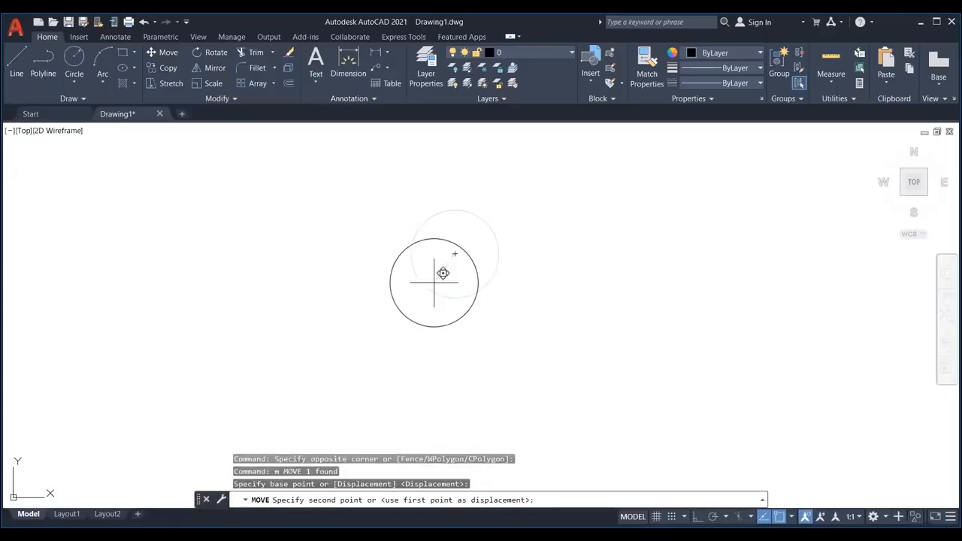
key(F8)
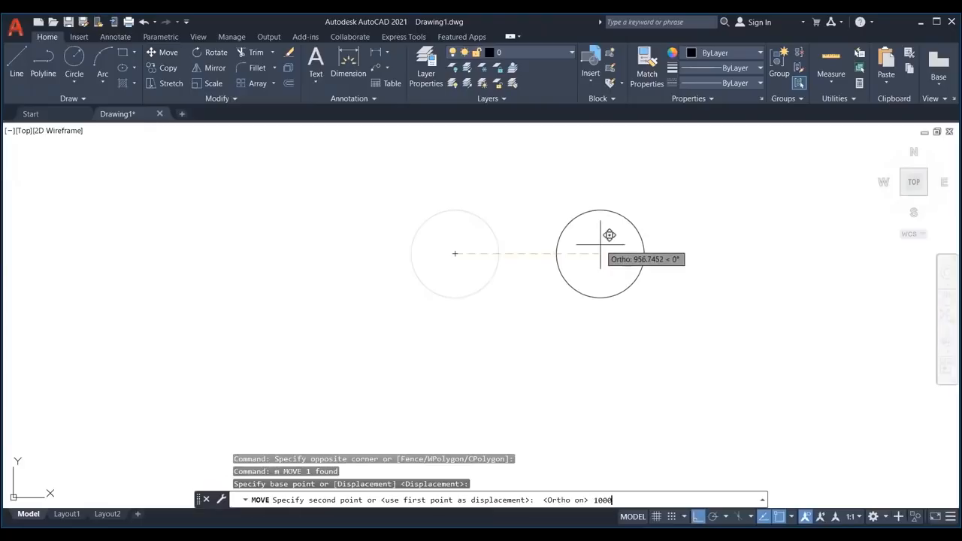
key(Return)
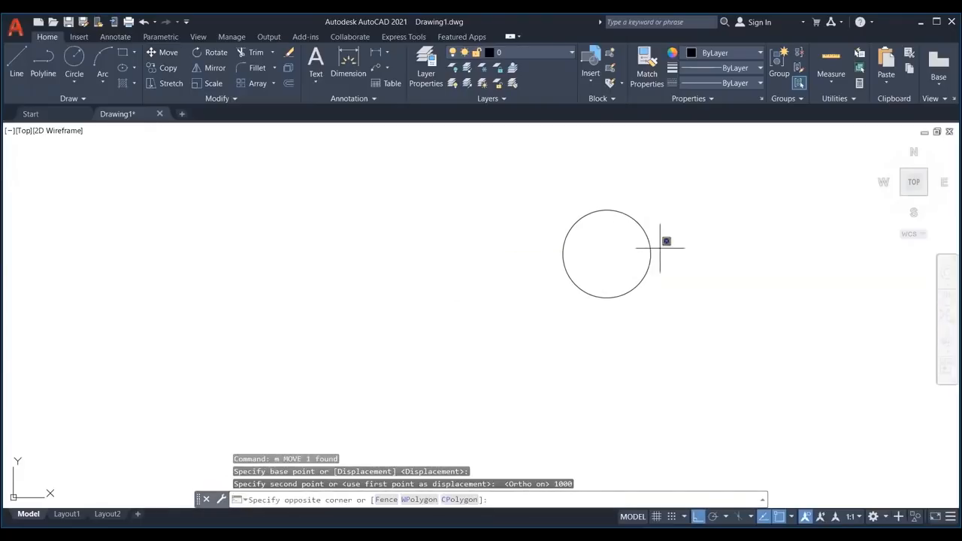
Repeat the Move command to shift the circle horizontally to the left by its center
click(615, 259)
key(Return)
click(608, 255)
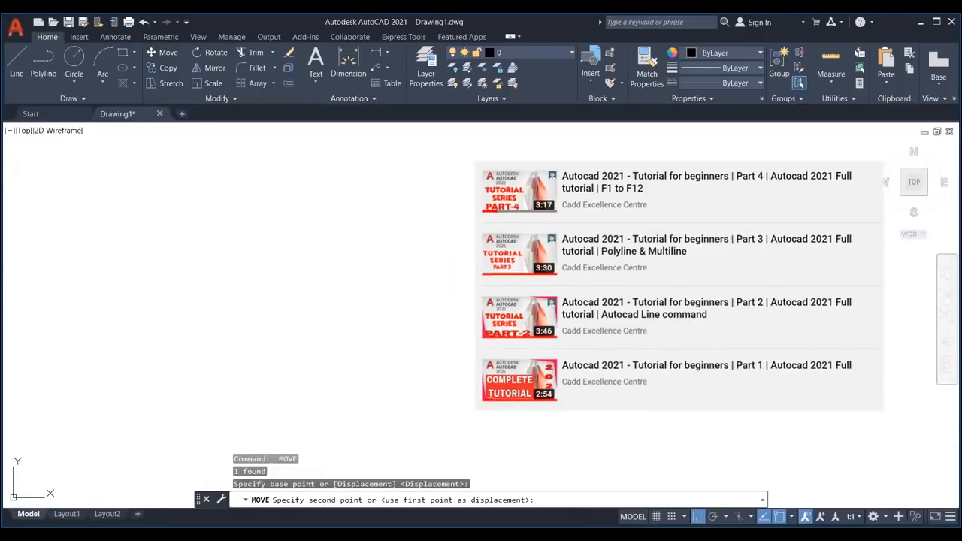
click(434, 254)
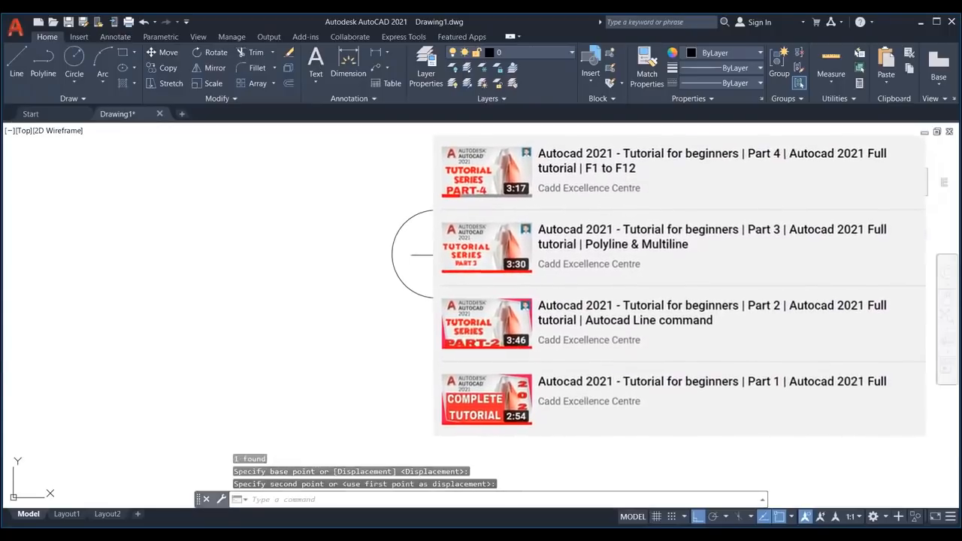
Copy the small circle twice straight down from its center to form a column of three circles
click(230, 326)
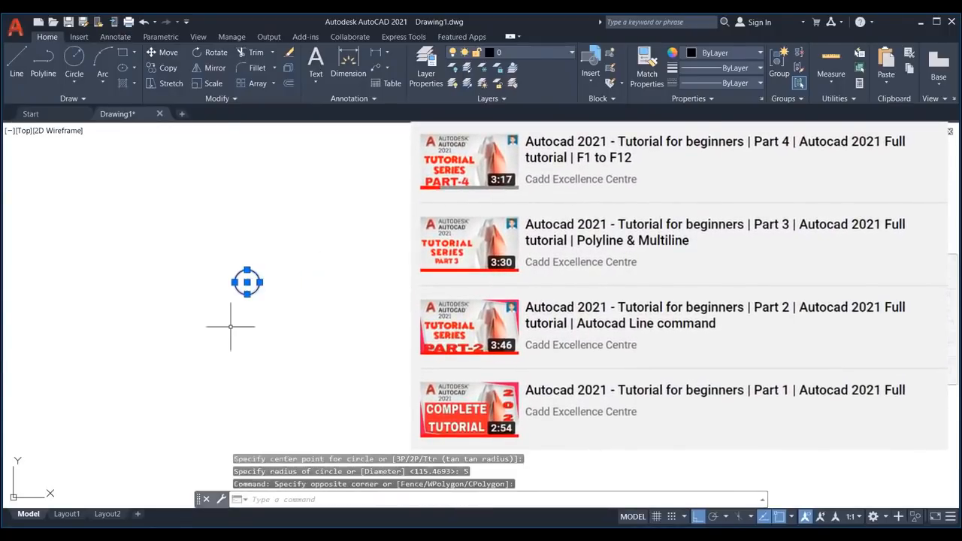
text(co)
key(Return)
click(248, 281)
click(247, 318)
click(247, 355)
key(Escape)
Copy the column of three circles horizontally to the right to form two columns
drag(292, 266, 218, 379)
text(co)
key(Return)
click(247, 356)
click(288, 355)
key(Escape)
middle_drag(337, 338, 274, 330)
drag(300, 235, 109, 424)
key(Escape)
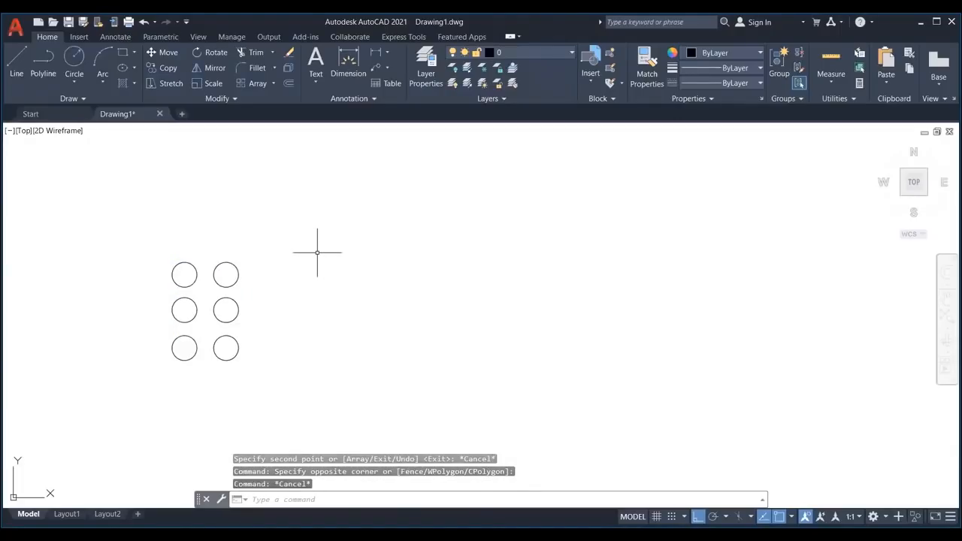
Move all six circles 55 units to the right with Ortho on, using the upper right circle's center as base point
key(F8)
key(F8)
drag(272, 247, 151, 375)
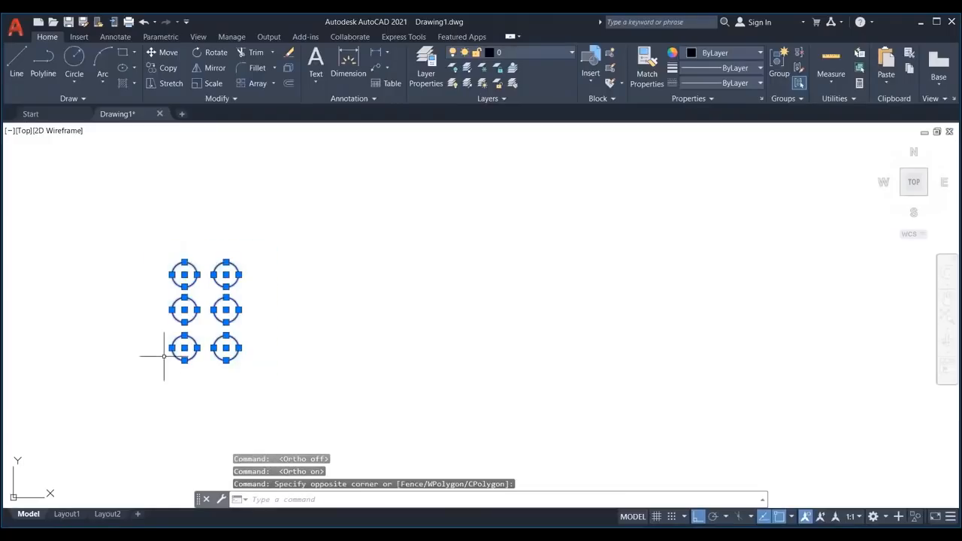
click(171, 55)
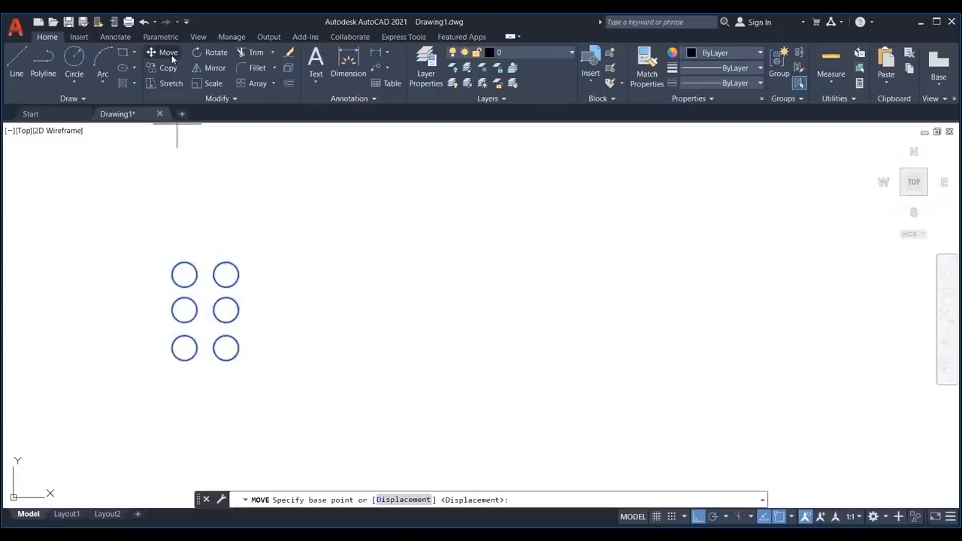
click(226, 274)
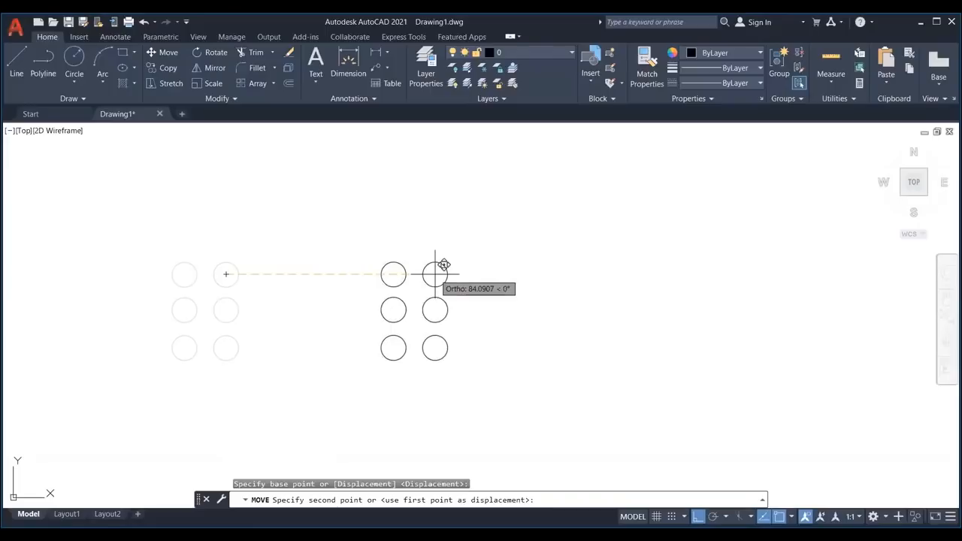
key(Return)
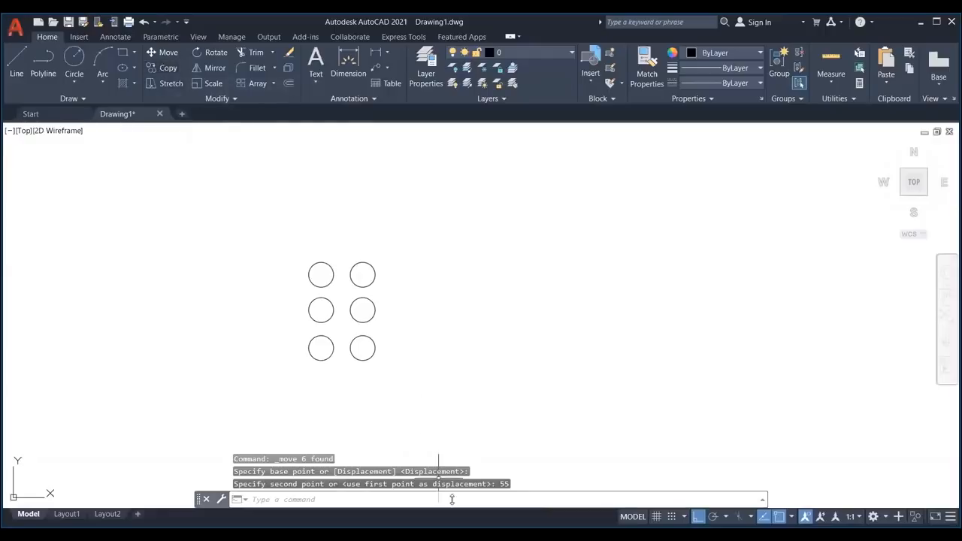
Copy the six circles to the clipboard and paste two more groups of them to the right
middle_drag(453, 354, 285, 343)
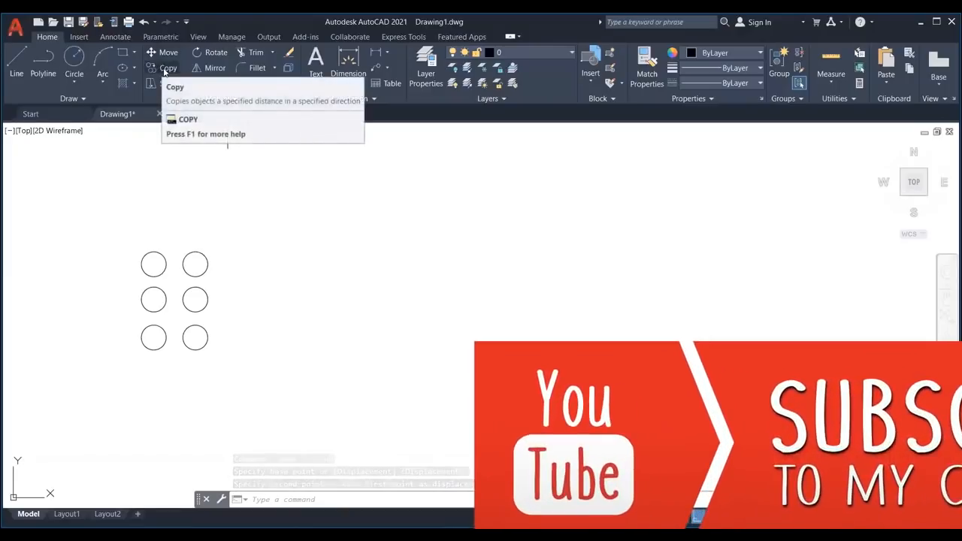
click(260, 230)
click(114, 432)
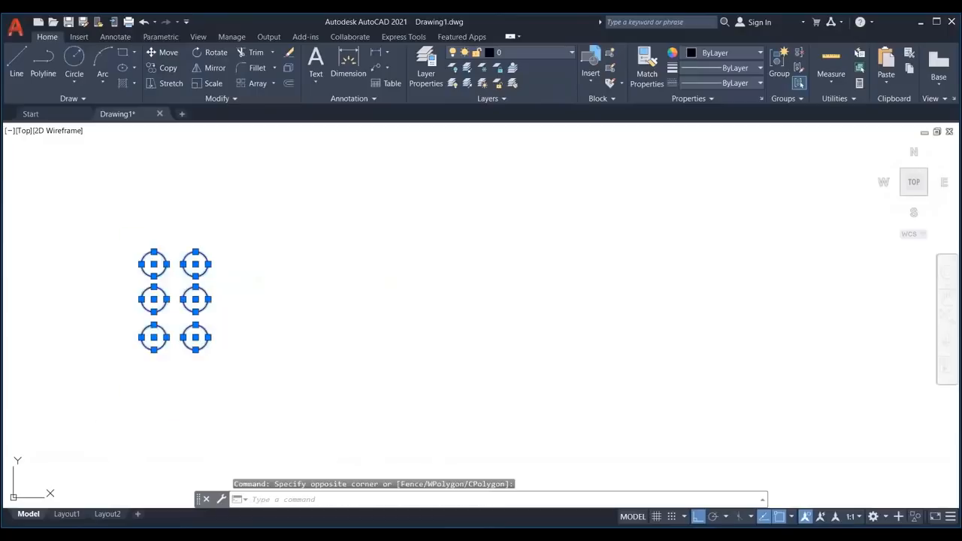
key(ctrl+c)
key(ctrl+v)
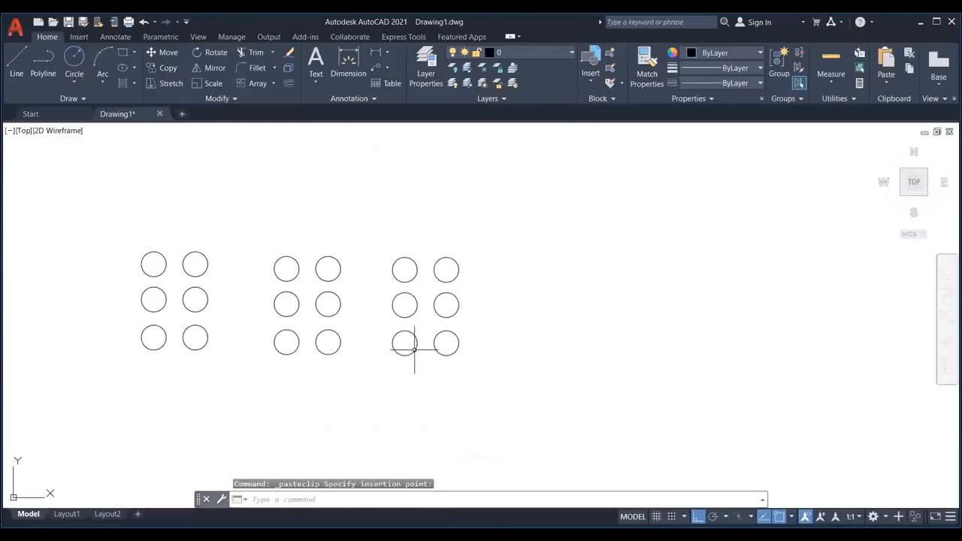
Copy the rightmost group of six circles about 63 units to the right with the Copy command, from its upper right circle's center
middle_drag(501, 318, 363, 307)
click(390, 236)
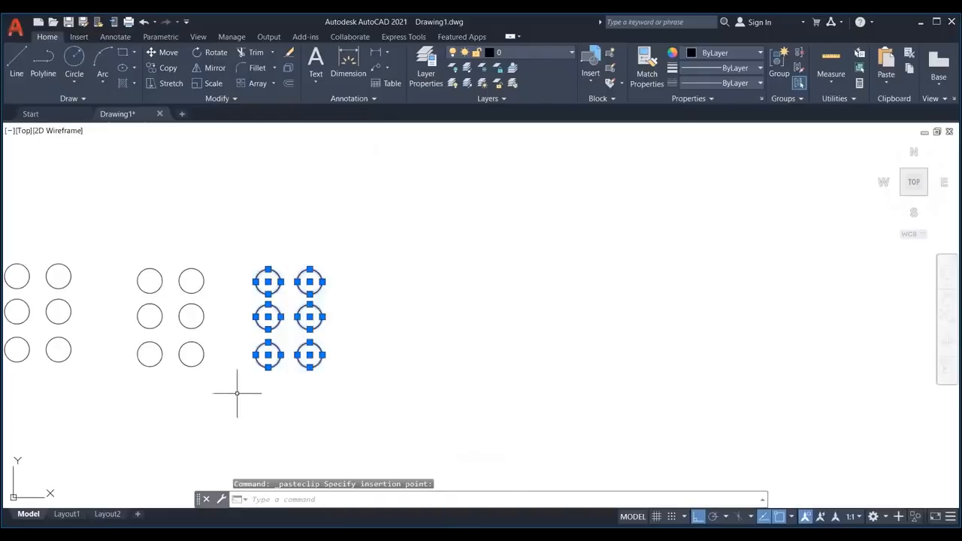
click(236, 386)
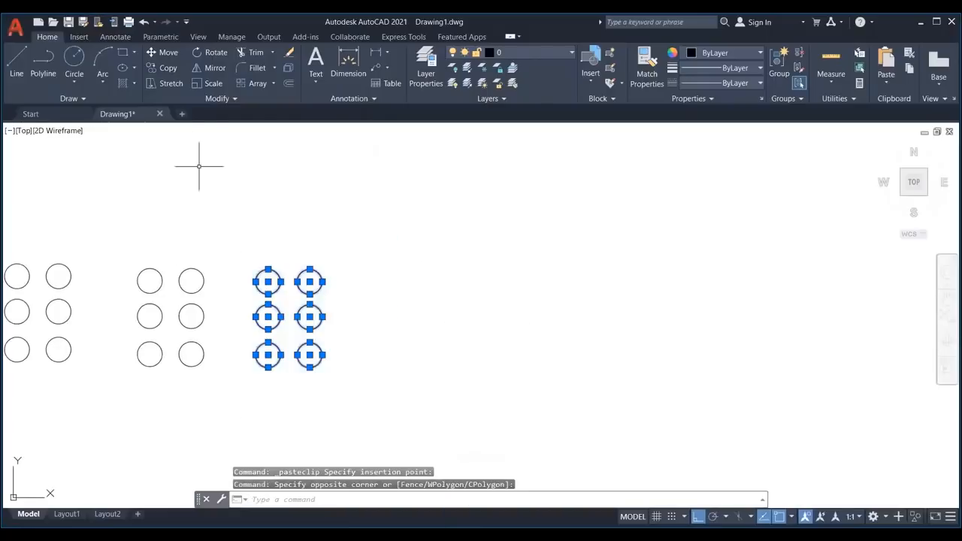
click(166, 66)
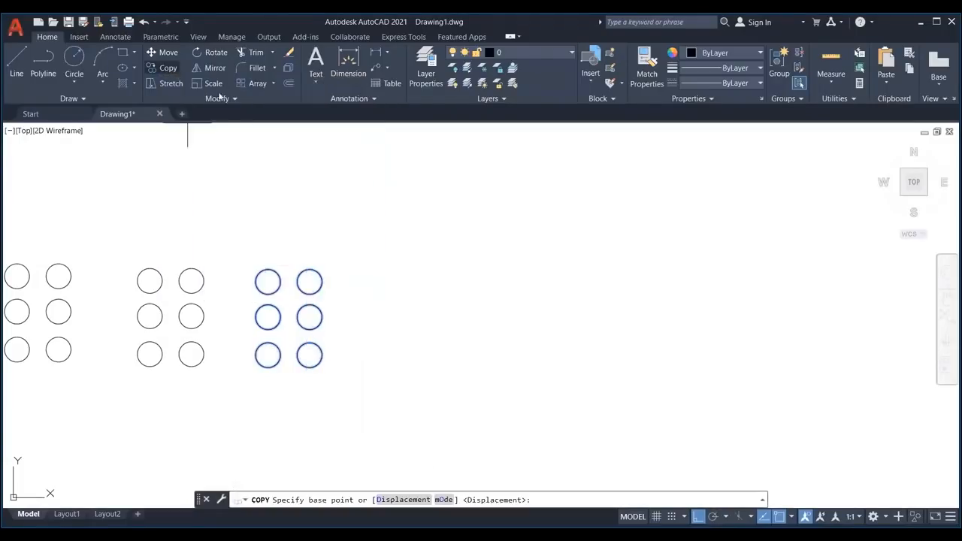
click(310, 281)
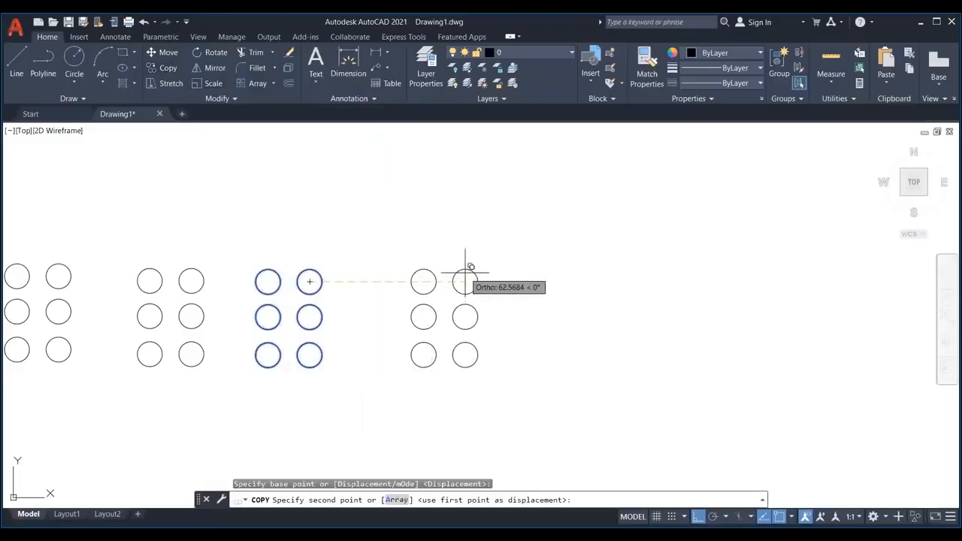
click(465, 273)
key(Escape)
middle_drag(568, 257, 467, 227)
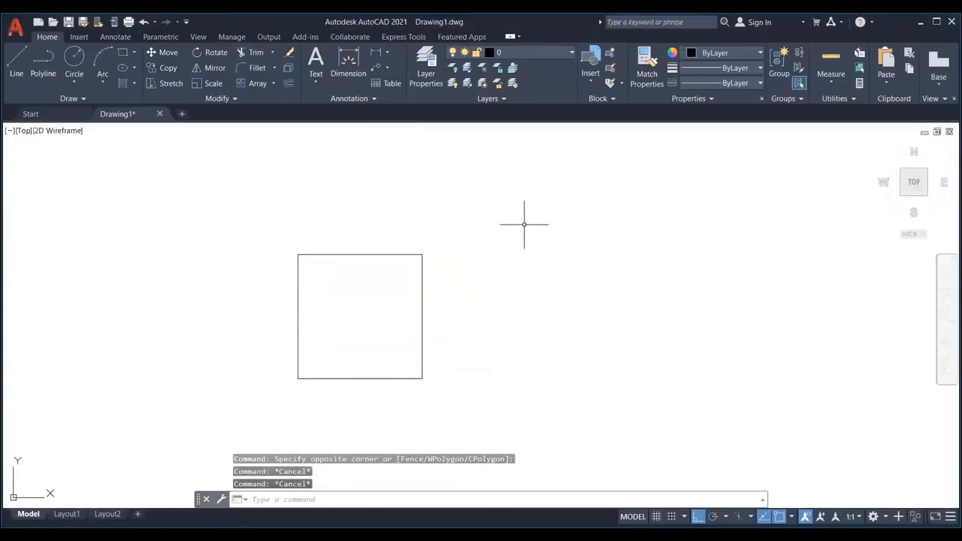
click(524, 224)
key(Escape)
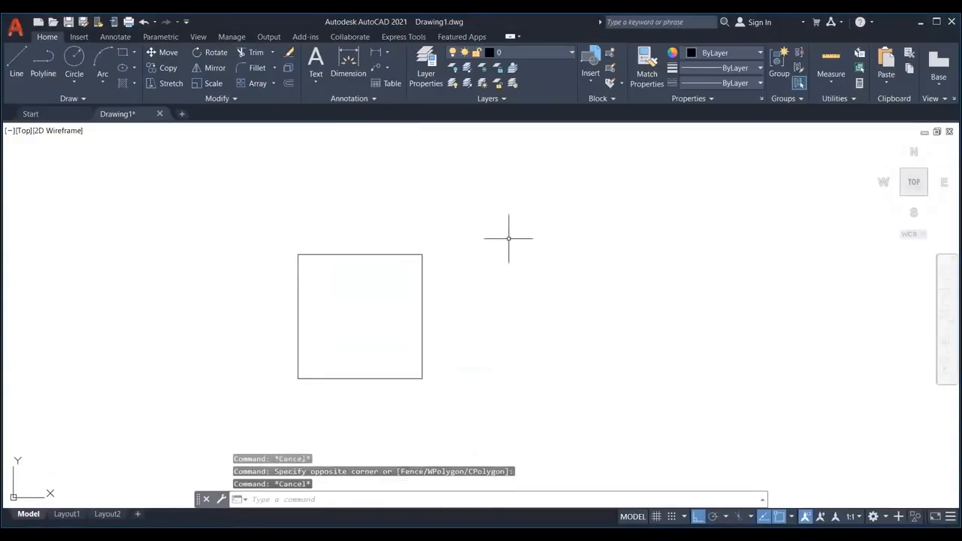
click(487, 190)
click(230, 422)
key(Escape)
click(498, 217)
click(235, 404)
key(Escape)
key(Escape)
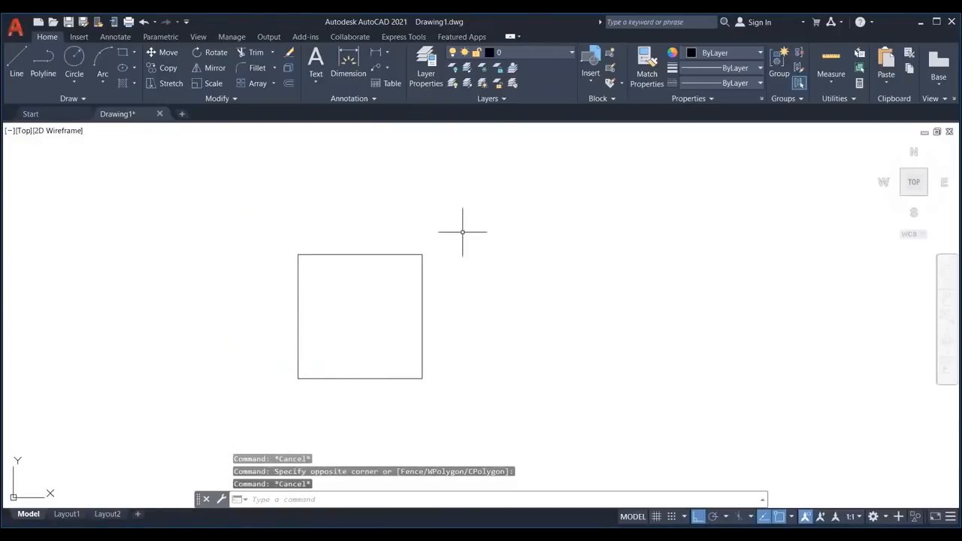
Rotate the square by 120 degrees about its center with Ortho off
click(460, 231)
click(256, 391)
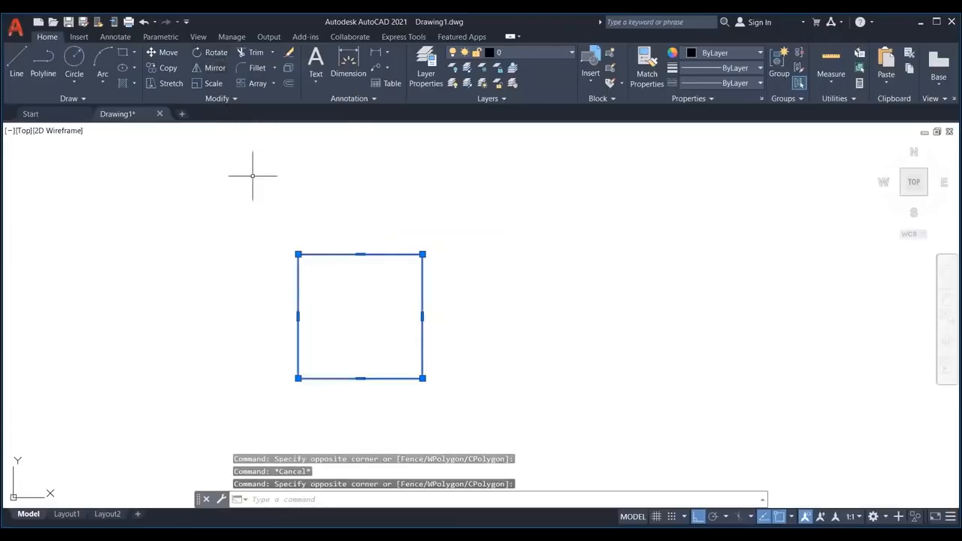
key(Return)
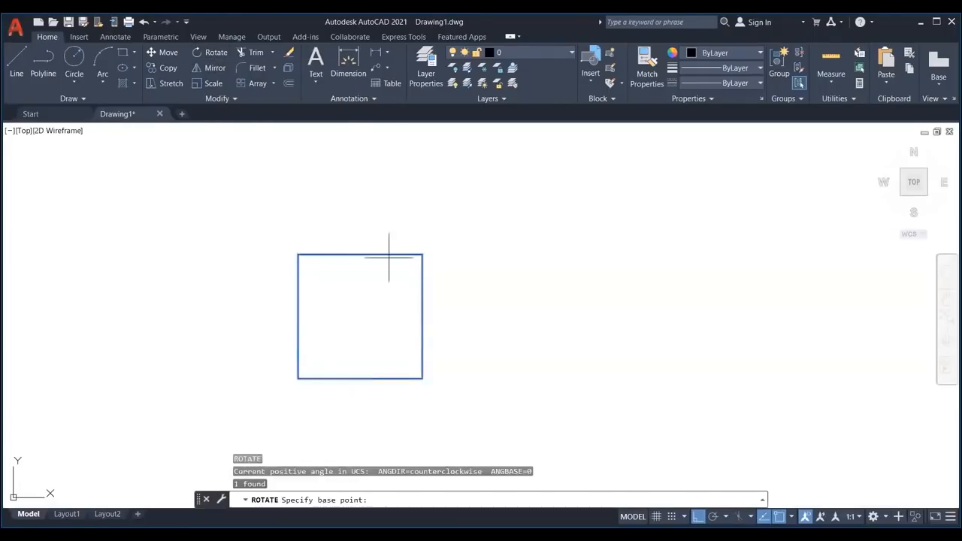
click(360, 316)
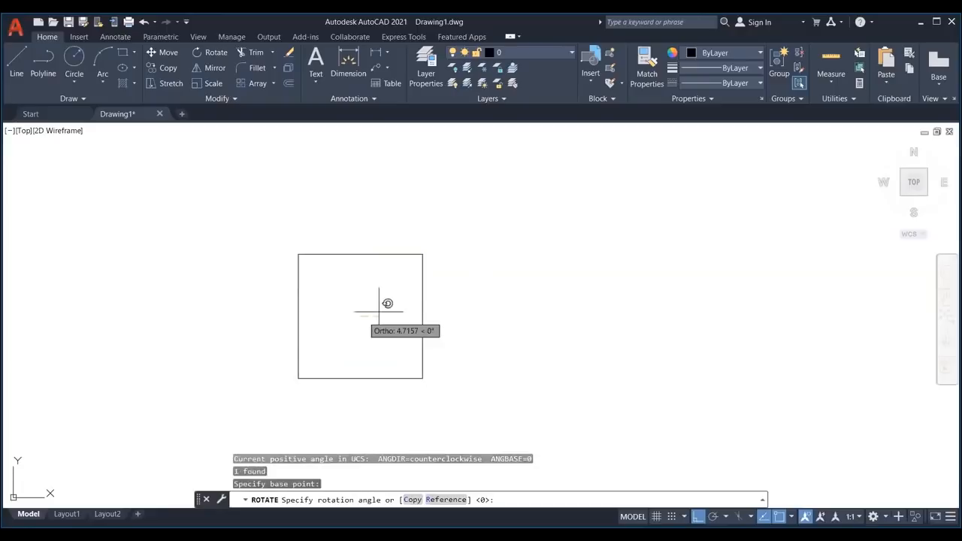
key(F8)
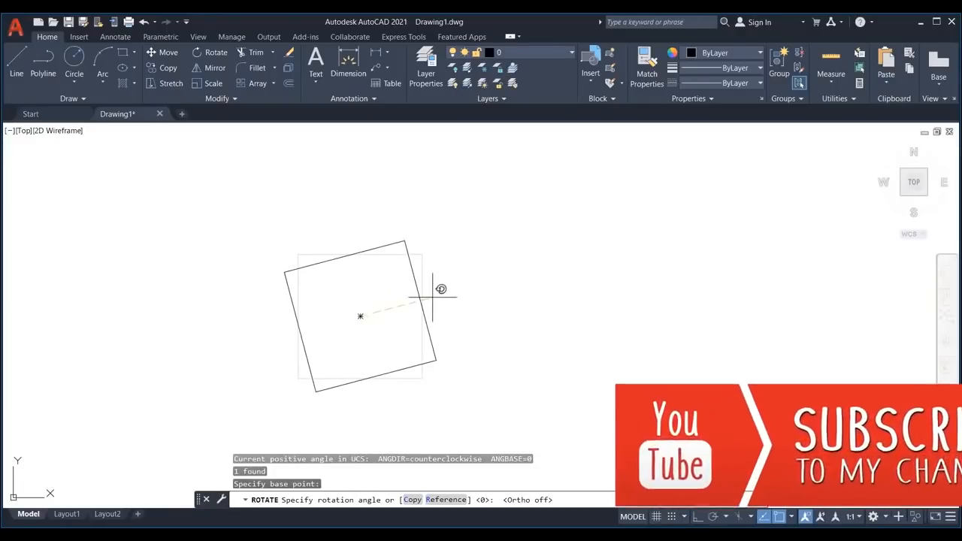
text(120)
key(Return)
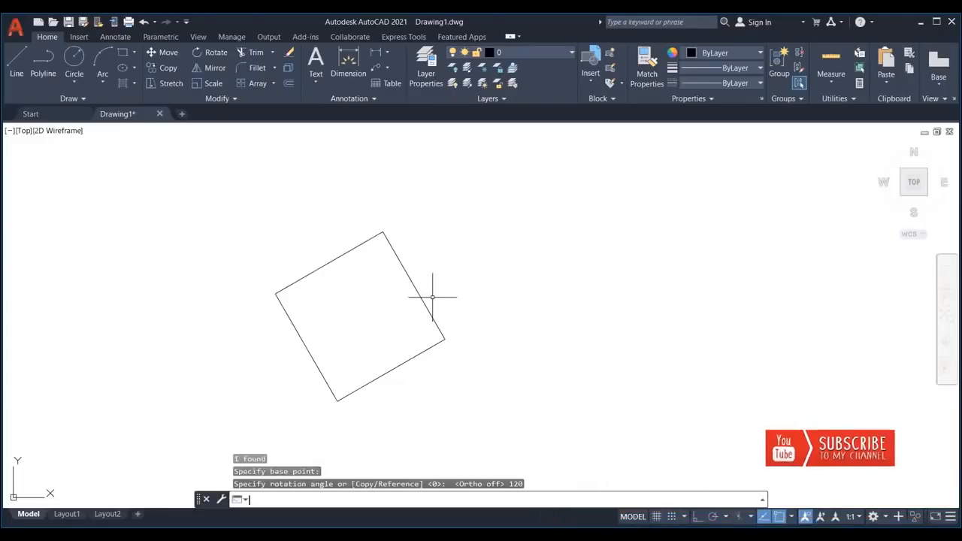
scroll(376, 319, down, 3)
scroll(362, 325, up, 4)
scroll(362, 325, down, 5)
middle_drag(374, 326, 603, 329)
scroll(556, 323, up, 3)
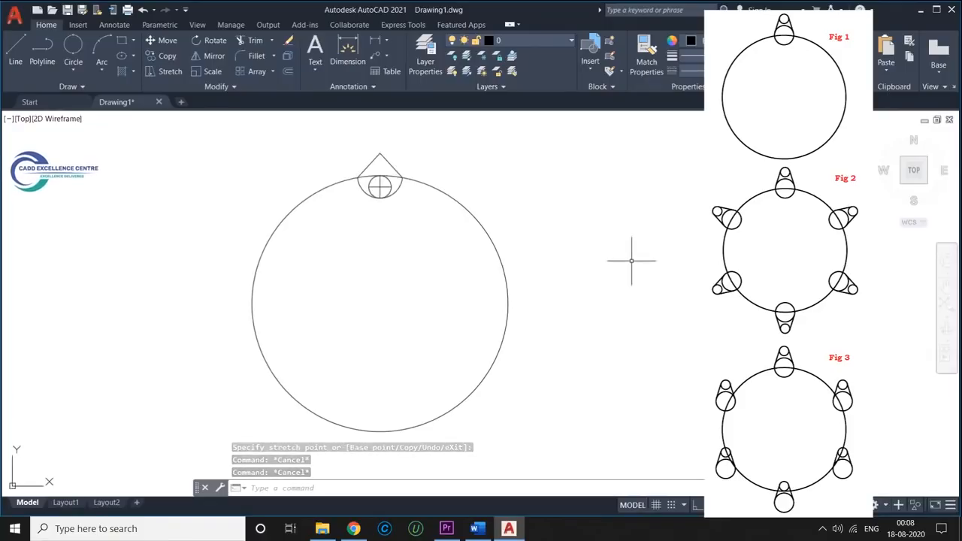
Create a polar array of the triangle-and-circle motif at the large circle's top around the large circle's center
click(342, 138)
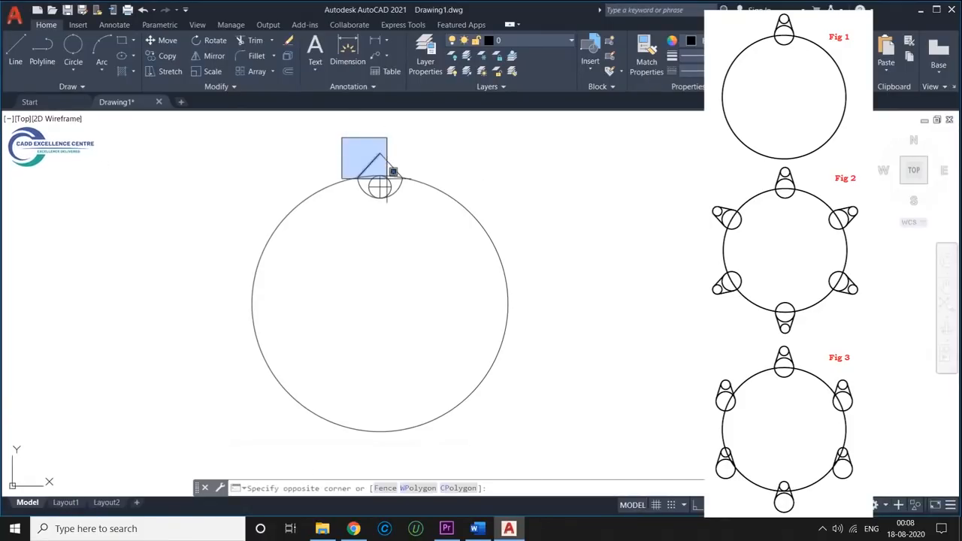
click(417, 224)
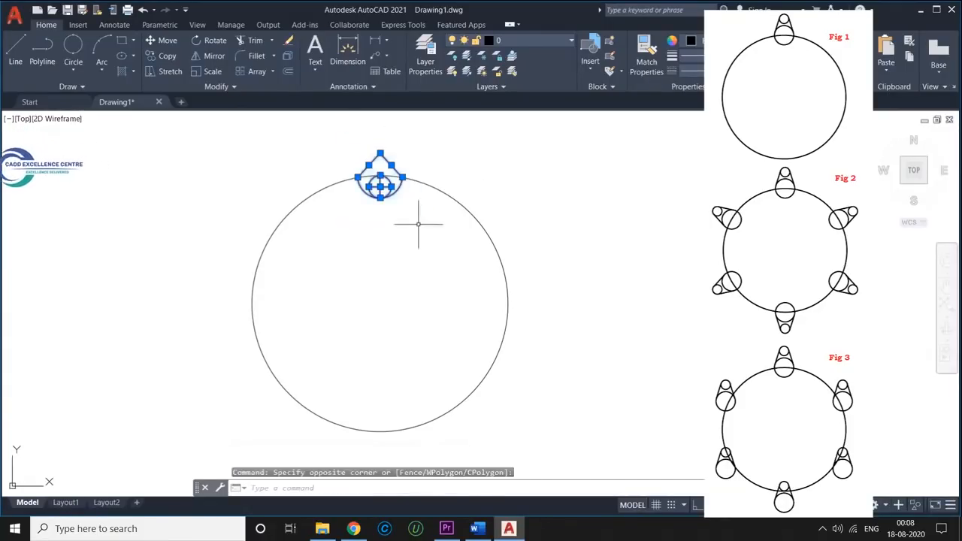
click(272, 72)
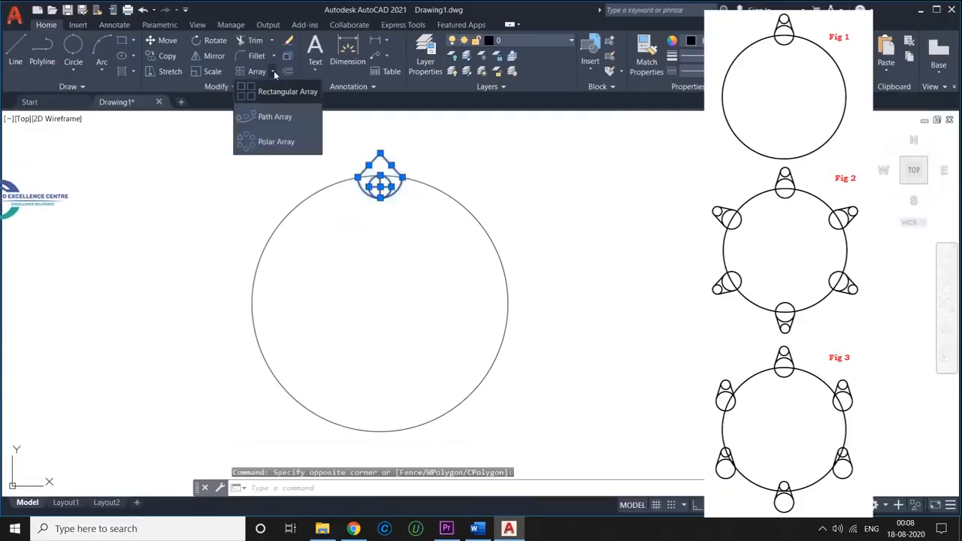
click(280, 141)
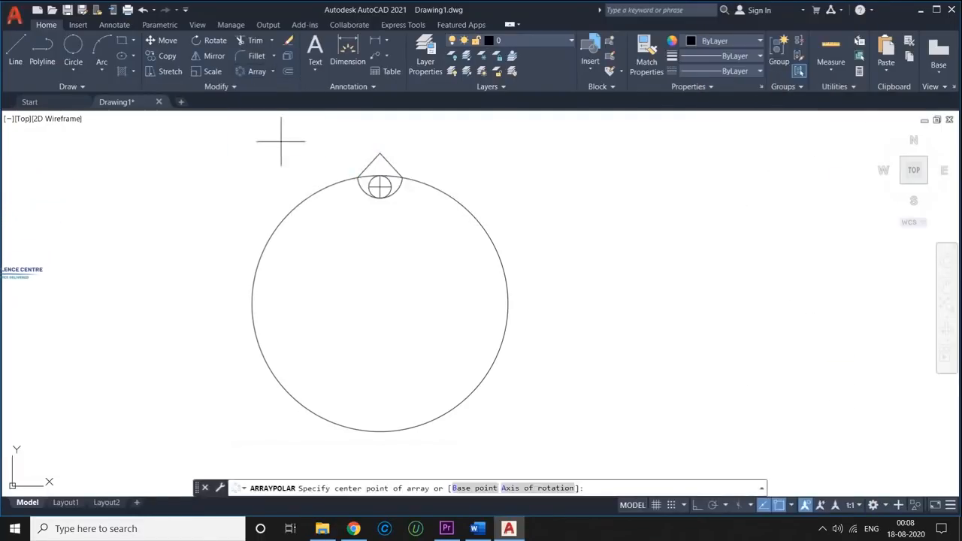
click(381, 304)
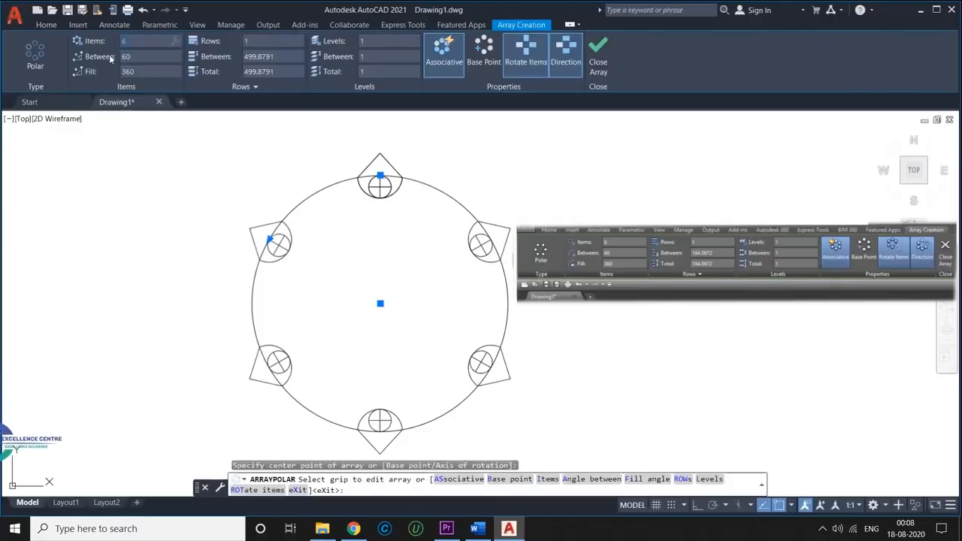
Try the polar array with 10 items and with 3 items
text(36)
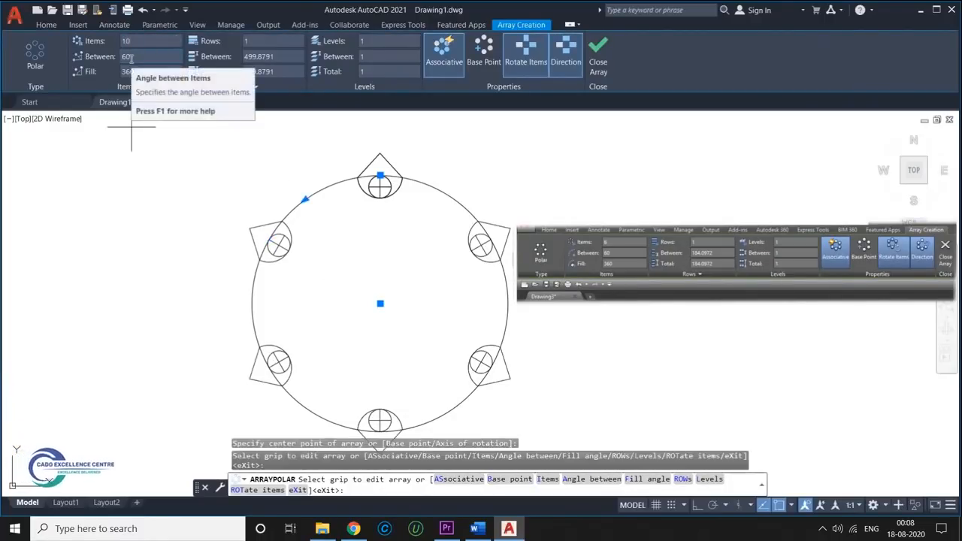
key(Return)
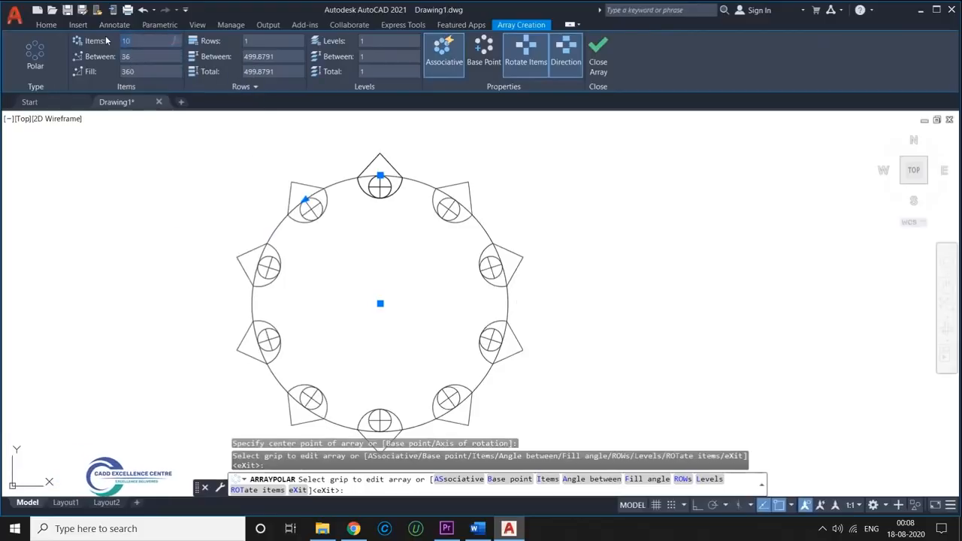
key(Return)
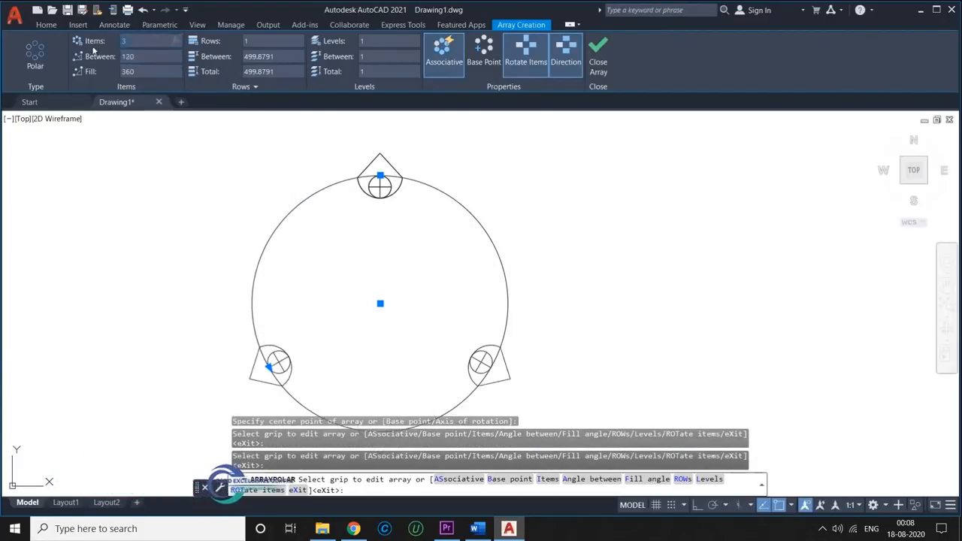
Set the polar array's item count to 8
text(8)
key(Return)
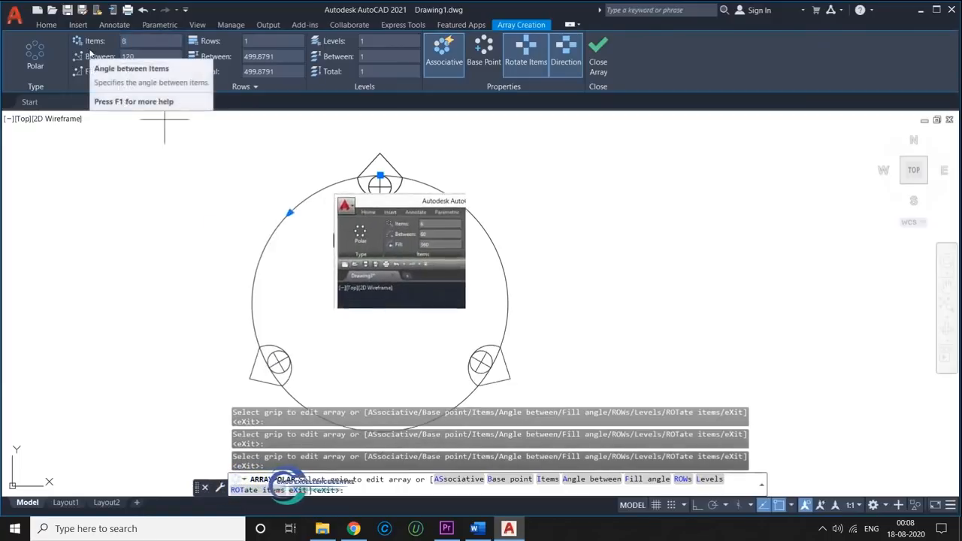
middle_drag(210, 147, 224, 124)
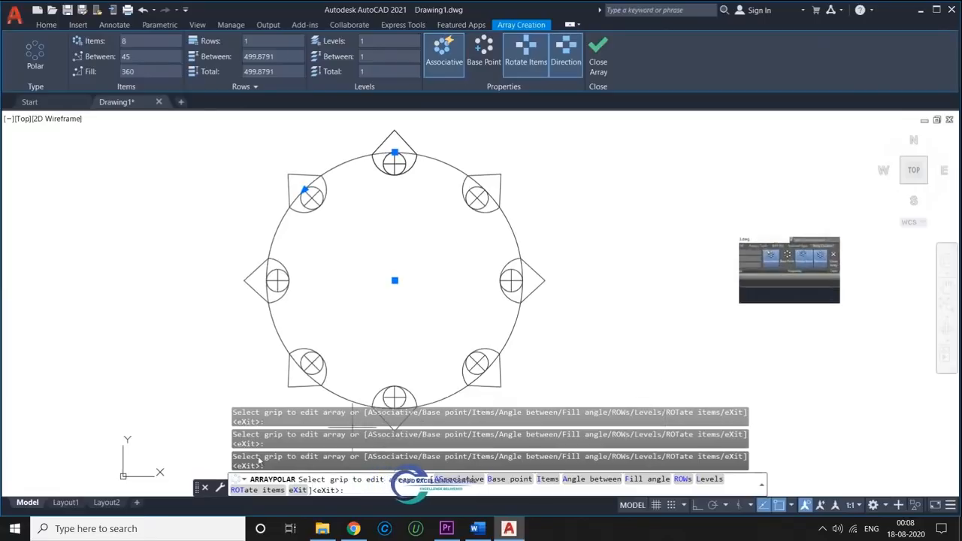
Try fill angles of 180, 90 and 270 degrees for the polar array, and restore the fill angle to 360 degrees
mouse_move(160, 99)
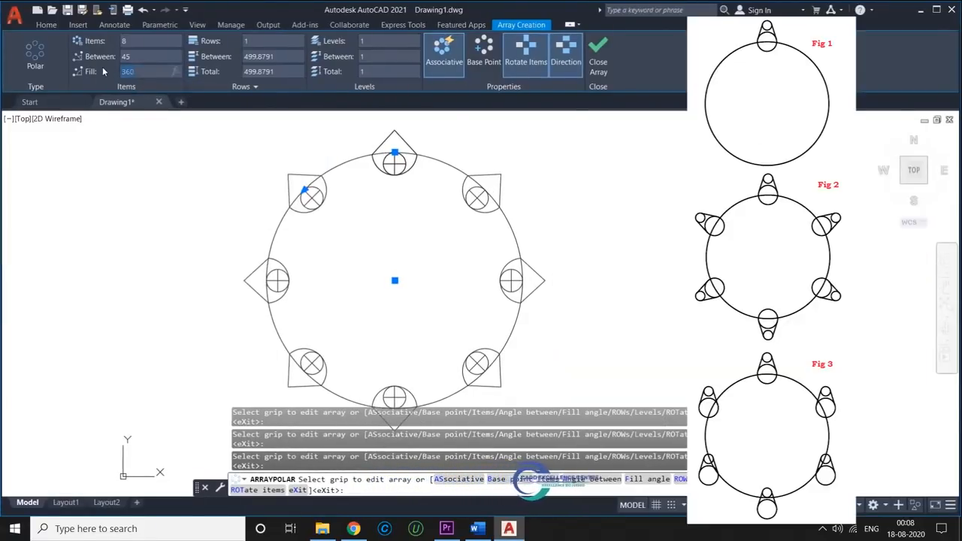
key(Return)
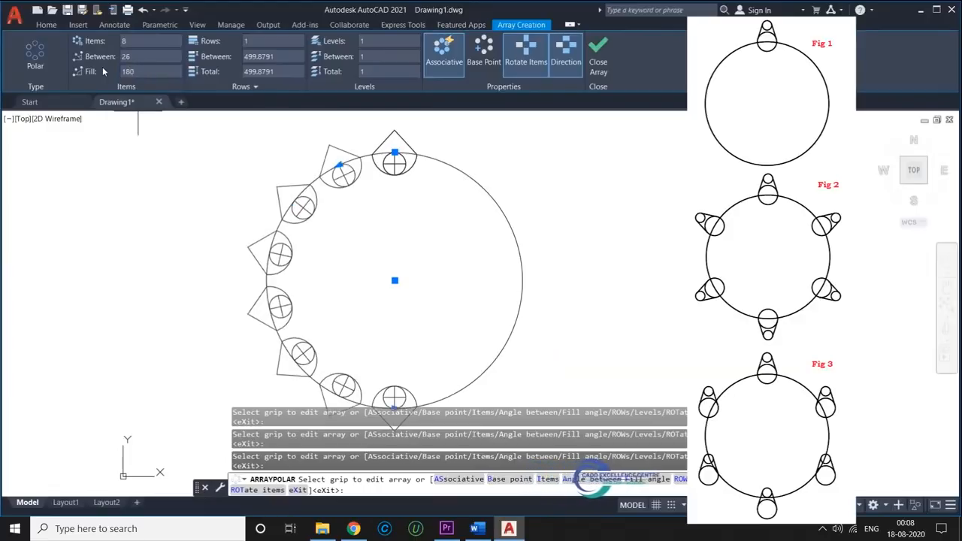
scroll(150, 208, down, 2)
mouse_move(150, 208)
middle_down()
mouse_move(215, 193)
mouse_move(261, 223)
middle_up()
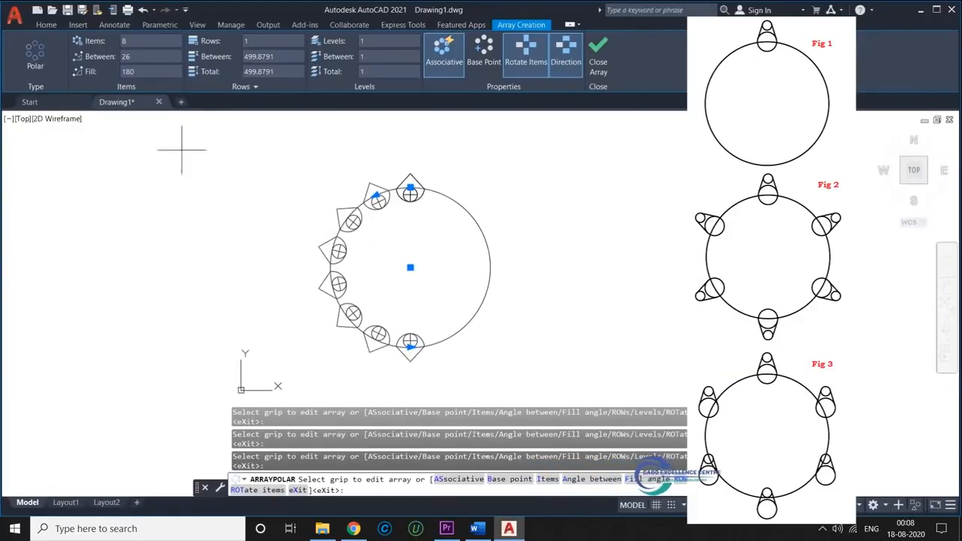
text(90)
key(Return)
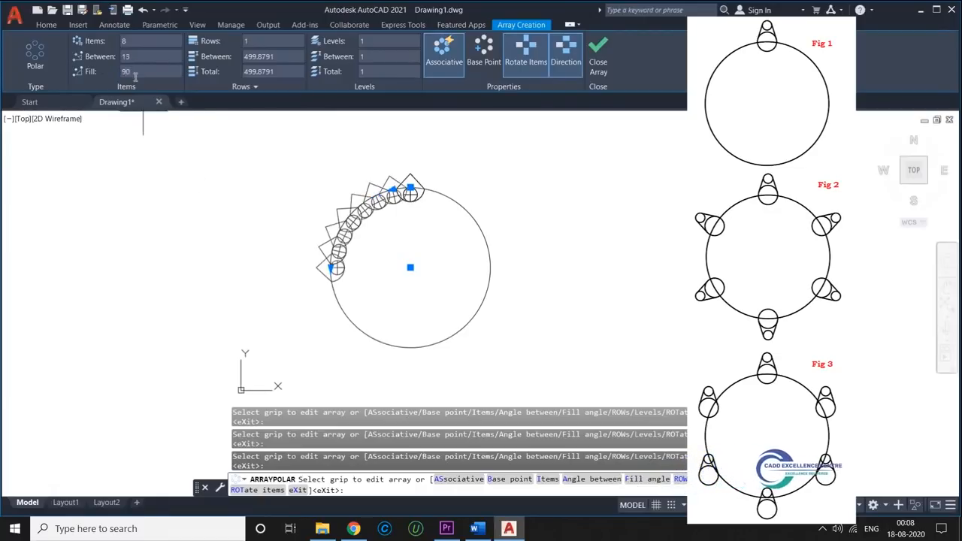
text(270)
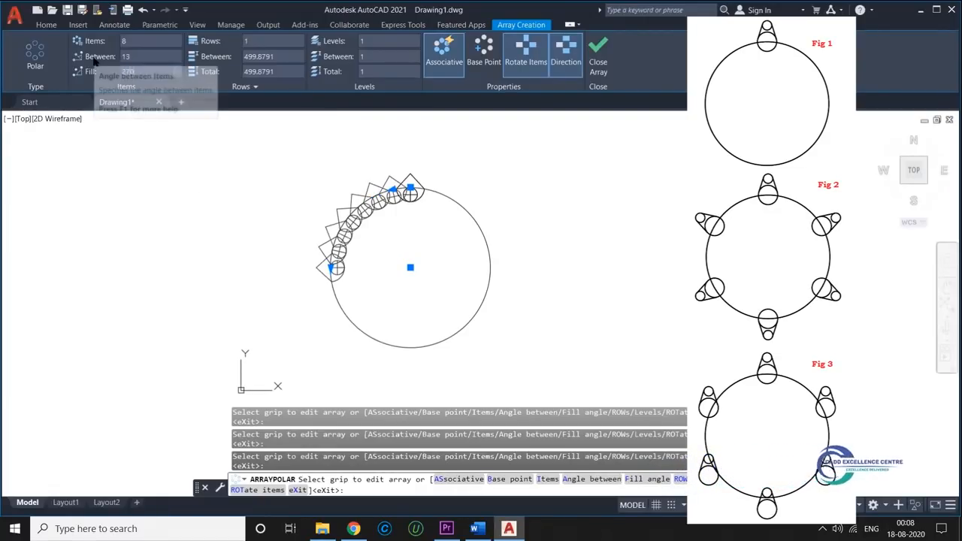
key(Return)
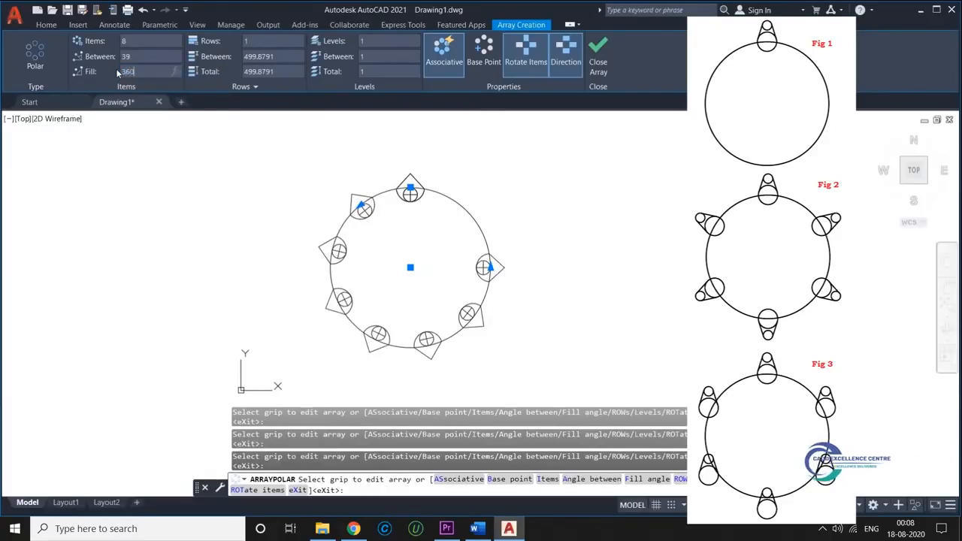
key(Return)
scroll(475, 258, up, 2)
mouse_move(478, 257)
middle_down()
mouse_move(483, 234)
mouse_move(477, 270)
middle_up()
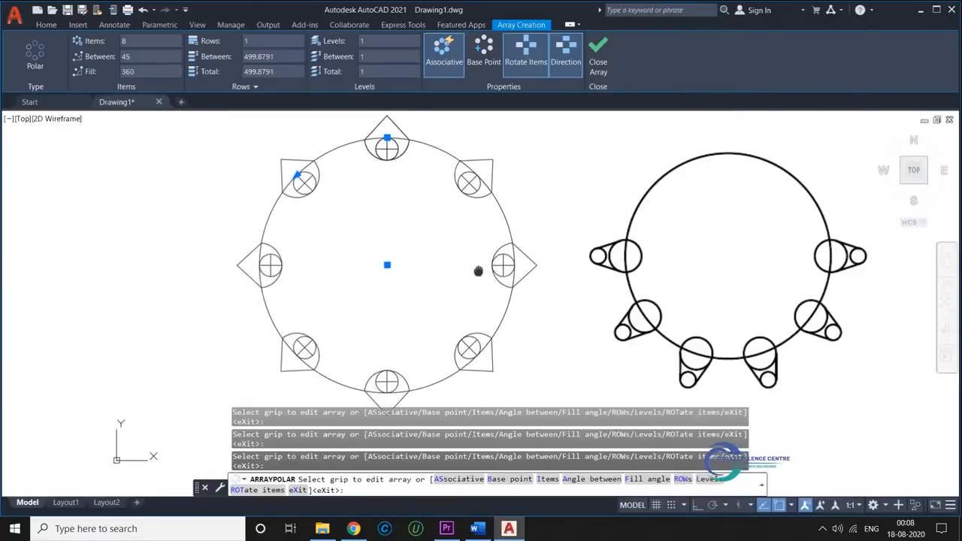
Turn item rotation off and on again in the polar array, and finish the array
scroll(478, 271, down, 2)
click(530, 61)
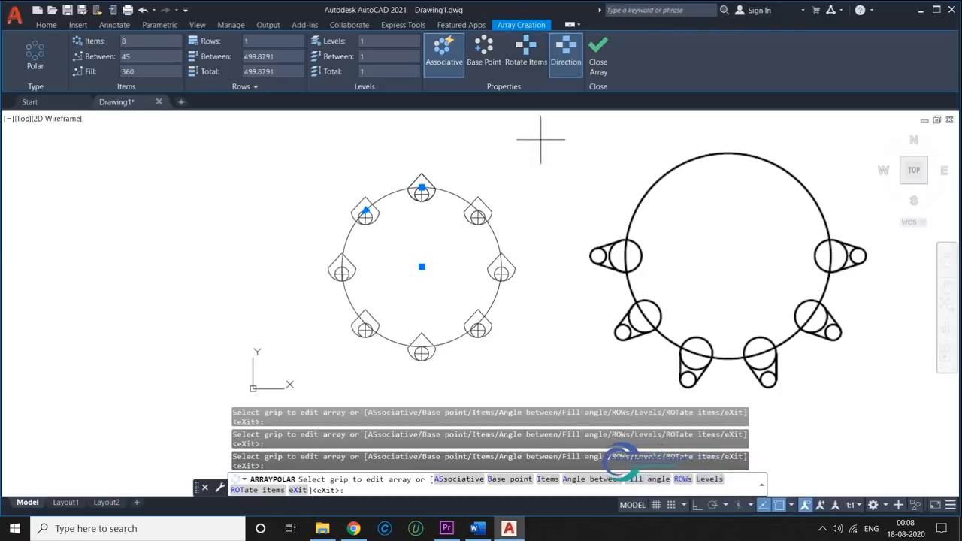
click(526, 51)
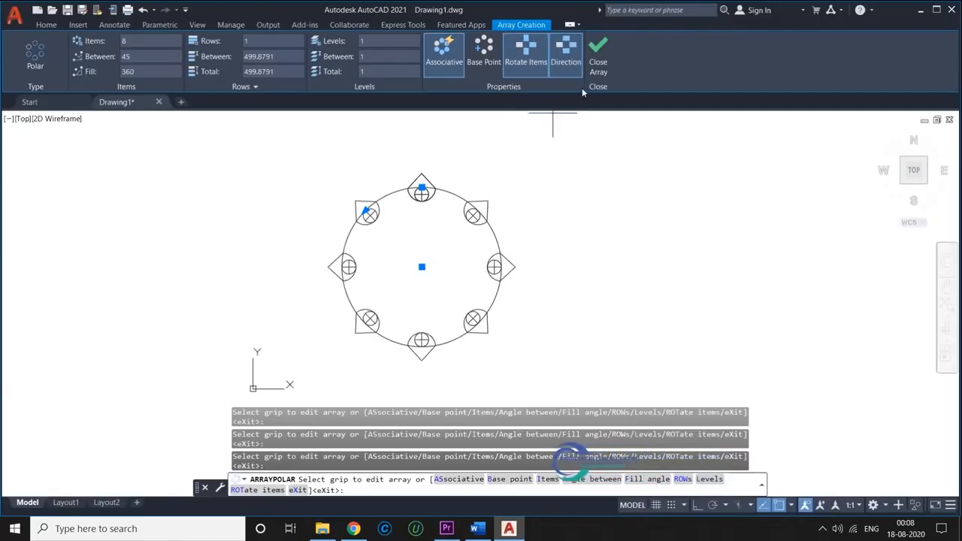
click(598, 54)
Draw a wavy four-point spline in the empty area to the right of the polar array, dipping first and rising toward its right end
middle_drag(599, 273, 313, 292)
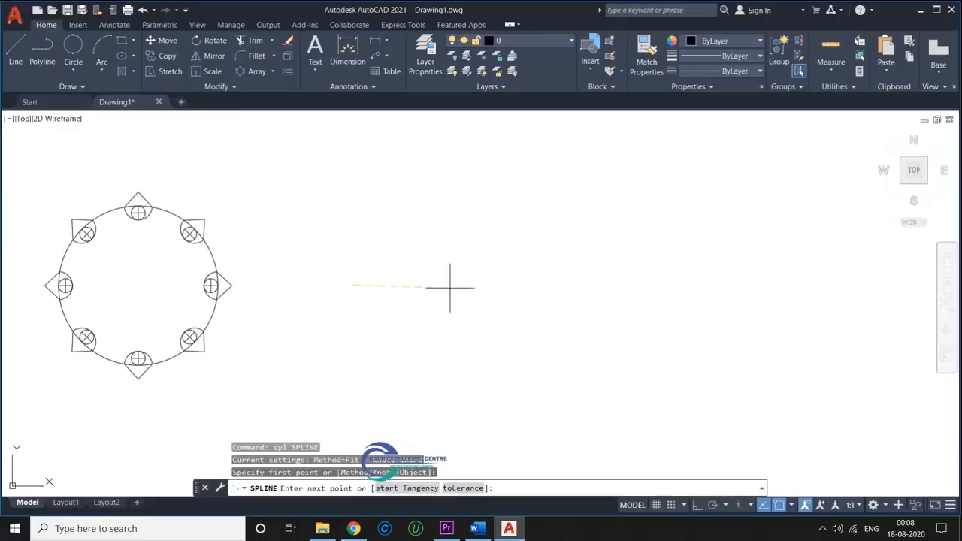
click(512, 292)
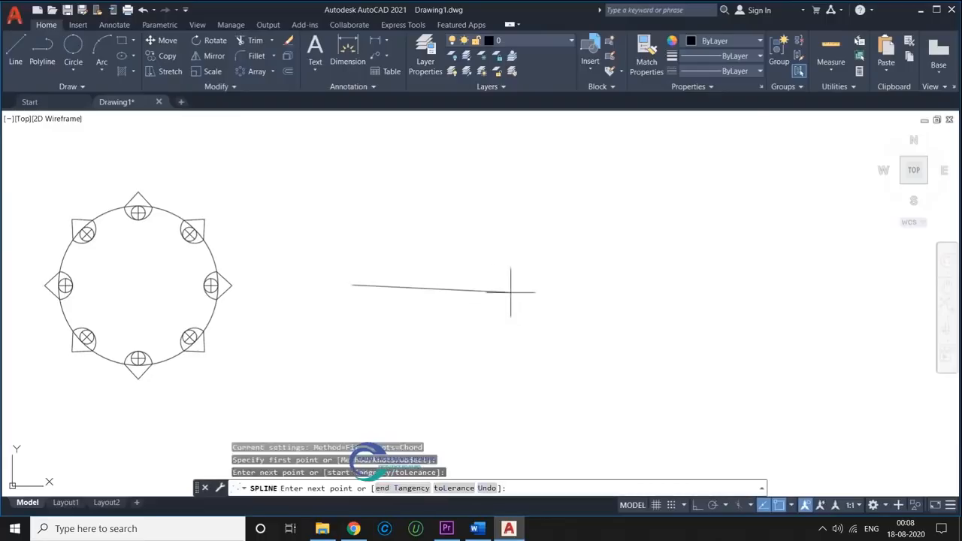
click(693, 202)
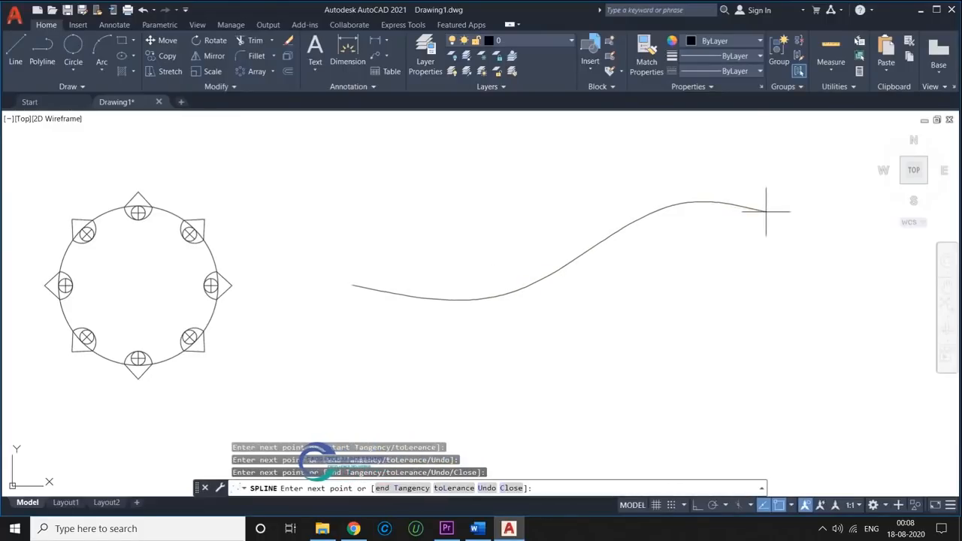
key(Return)
Draw a small circle above the spline's left end, with its lowest point touching the endpoint
text(c)
key(Return)
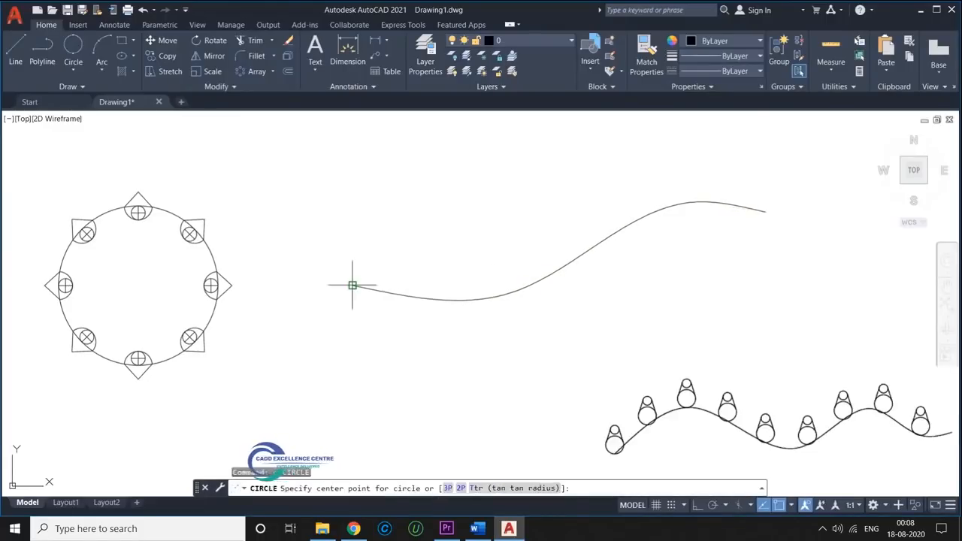
click(351, 284)
click(351, 268)
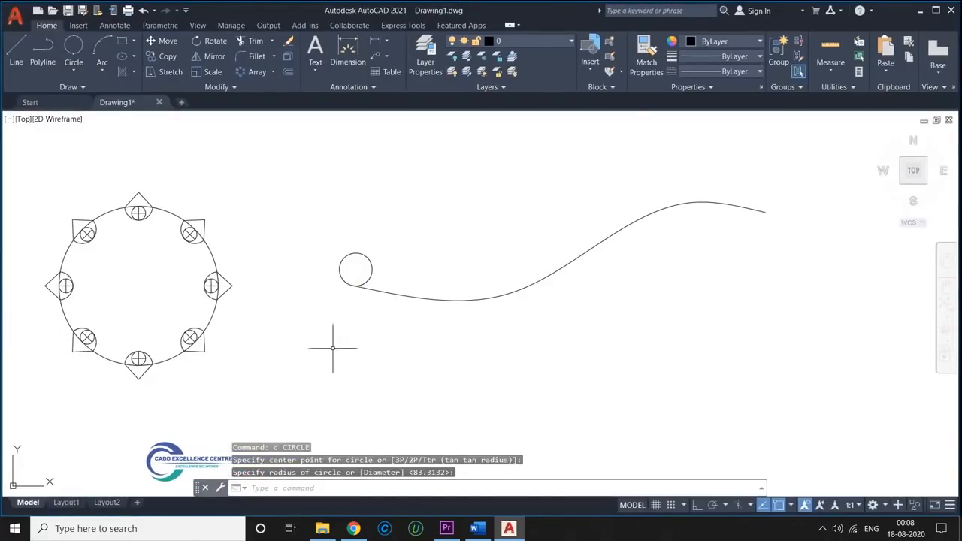
Create a path array of the small circle along the spline
click(313, 235)
click(390, 299)
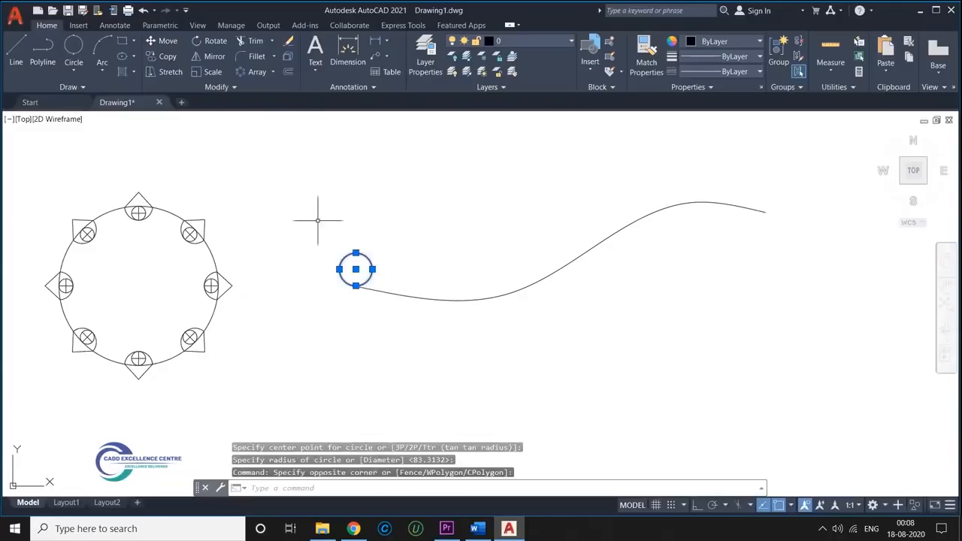
click(271, 72)
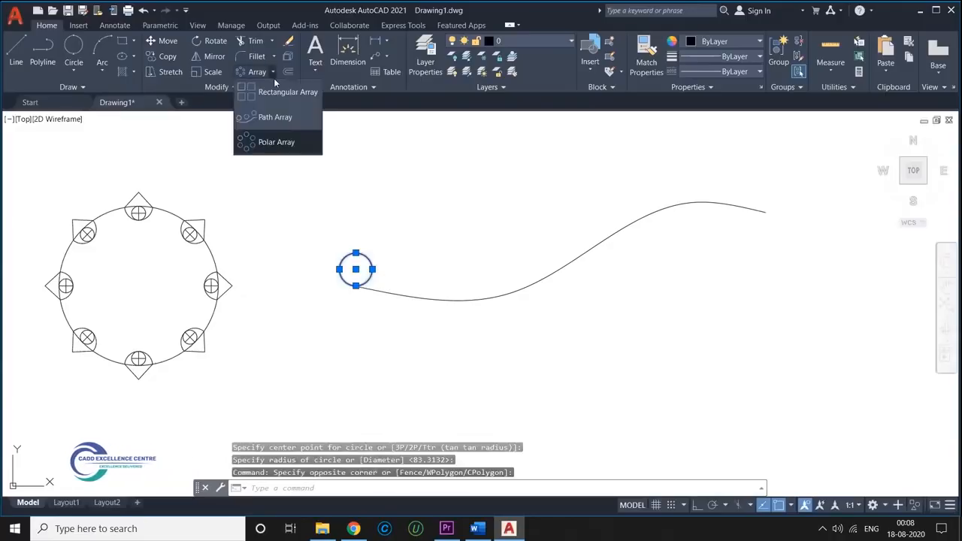
click(275, 117)
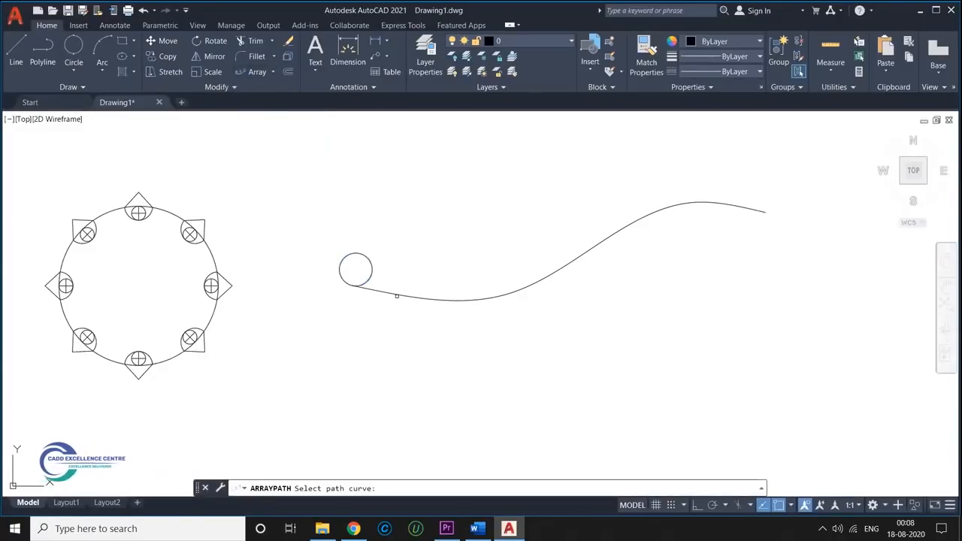
click(396, 295)
middle_drag(509, 333, 467, 341)
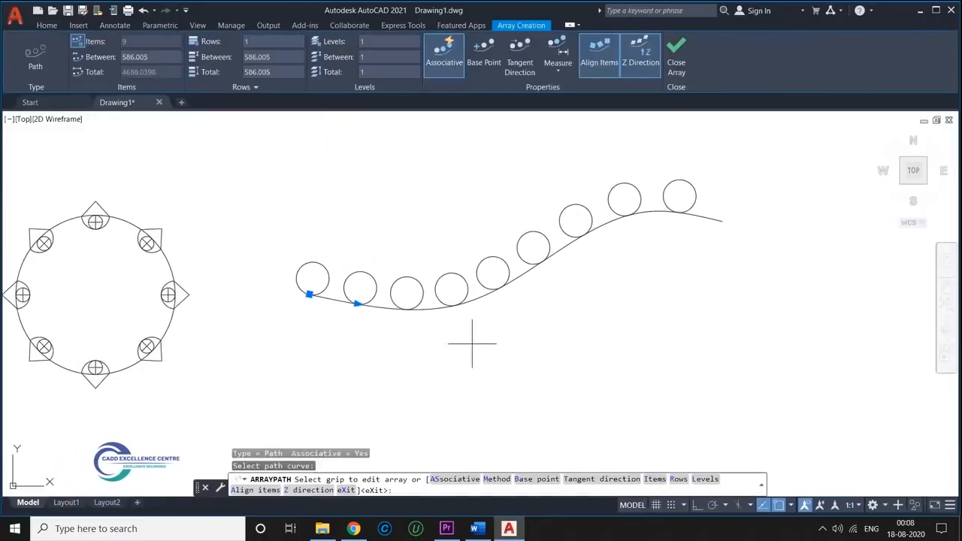
Switch the circle path array's spacing method to Divide and set its item count to 5
click(154, 58)
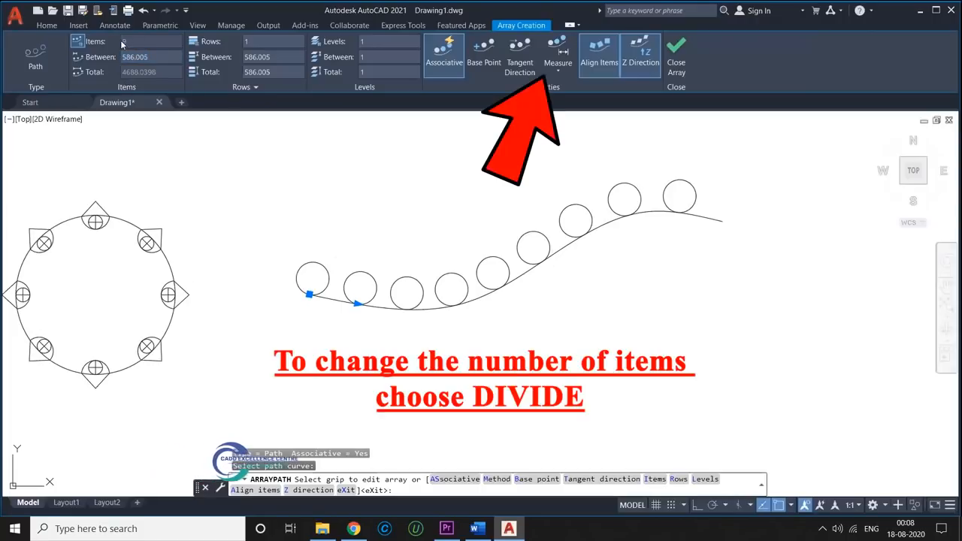
click(558, 71)
click(569, 91)
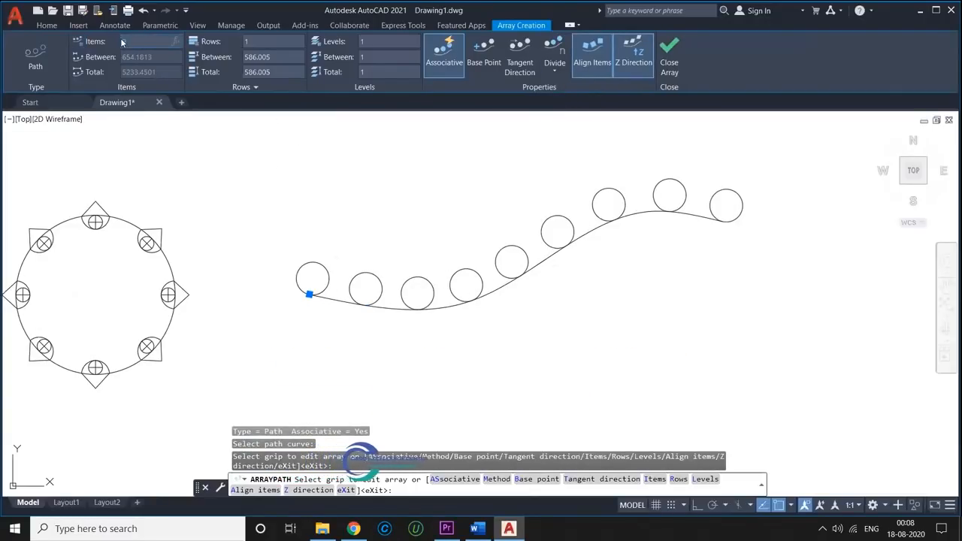
text(5)
key(Return)
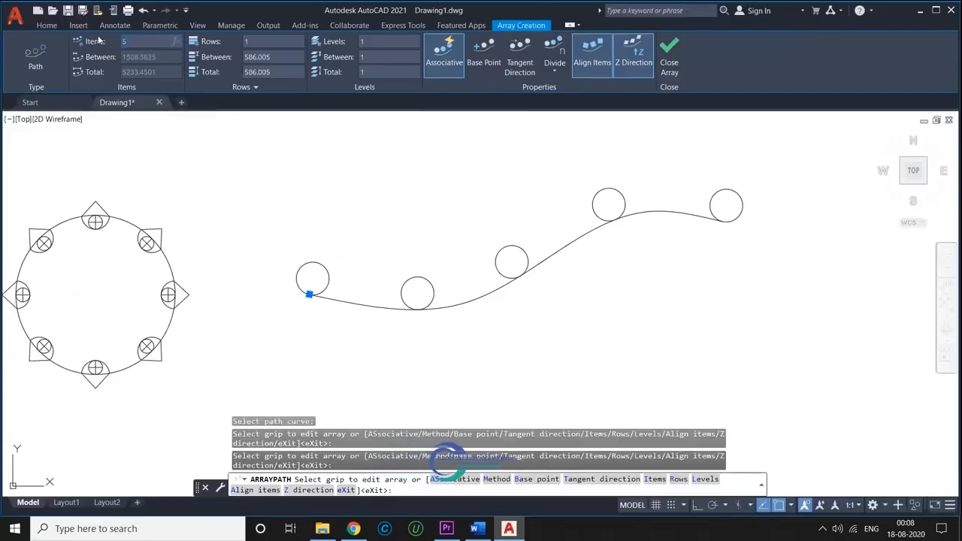
Try 20 items in the path array, settle on 6 items, and finish the array
text(20)
key(Return)
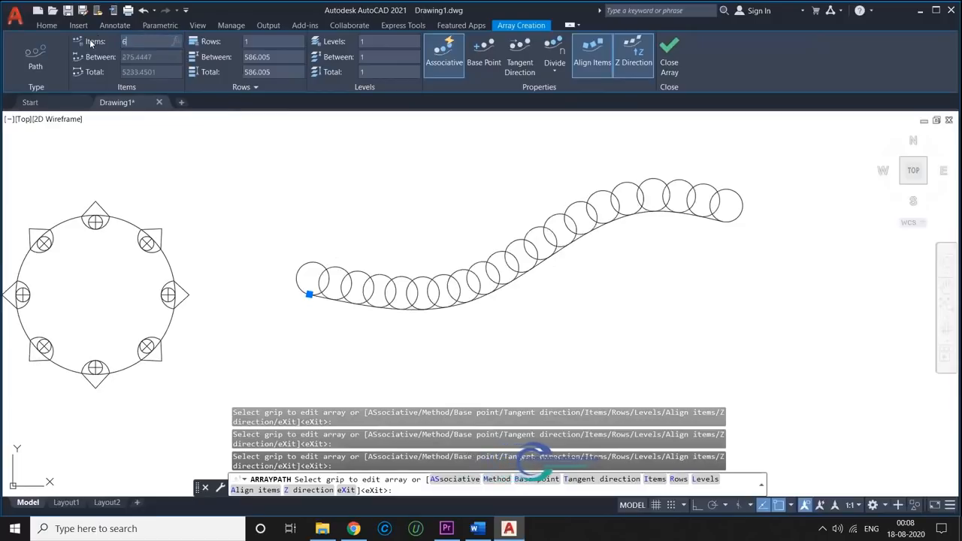
text(6)
key(Return)
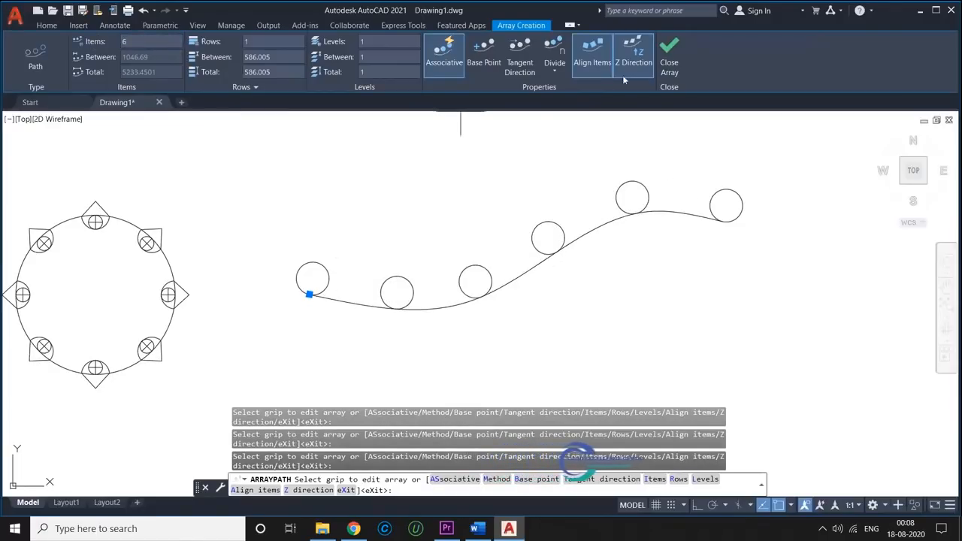
key(Return)
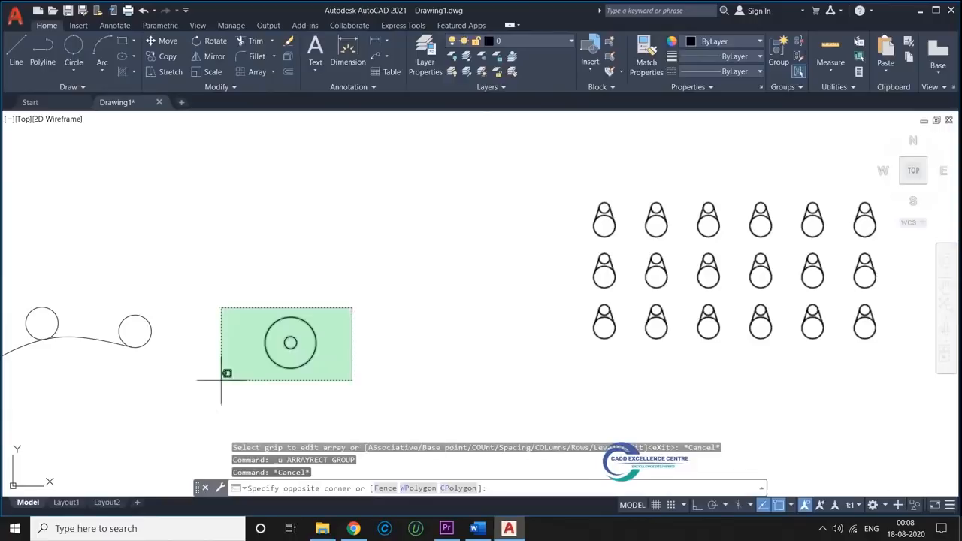
Create a rectangular array of the two concentric circles and extend it to 7 columns
click(221, 381)
click(273, 71)
click(248, 90)
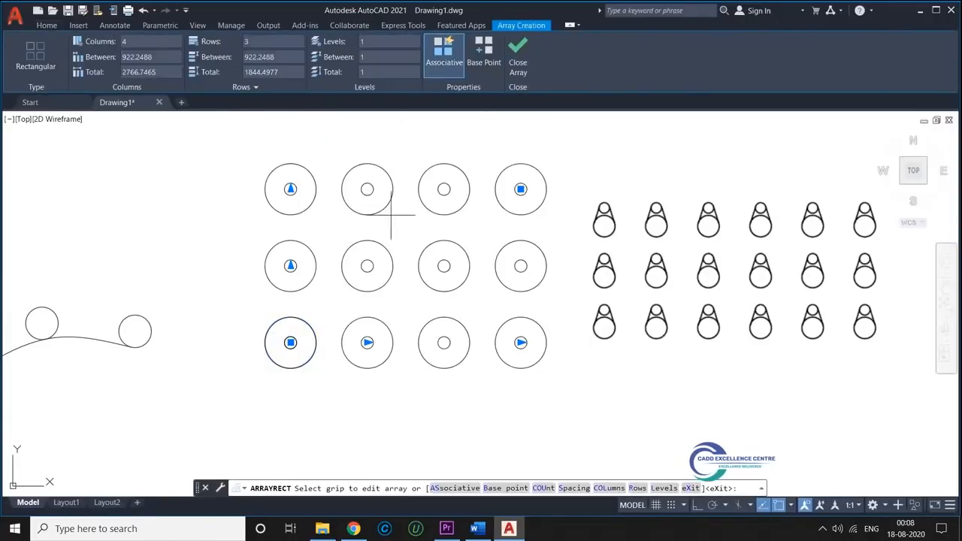
scroll(418, 260, down, 3)
click(485, 314)
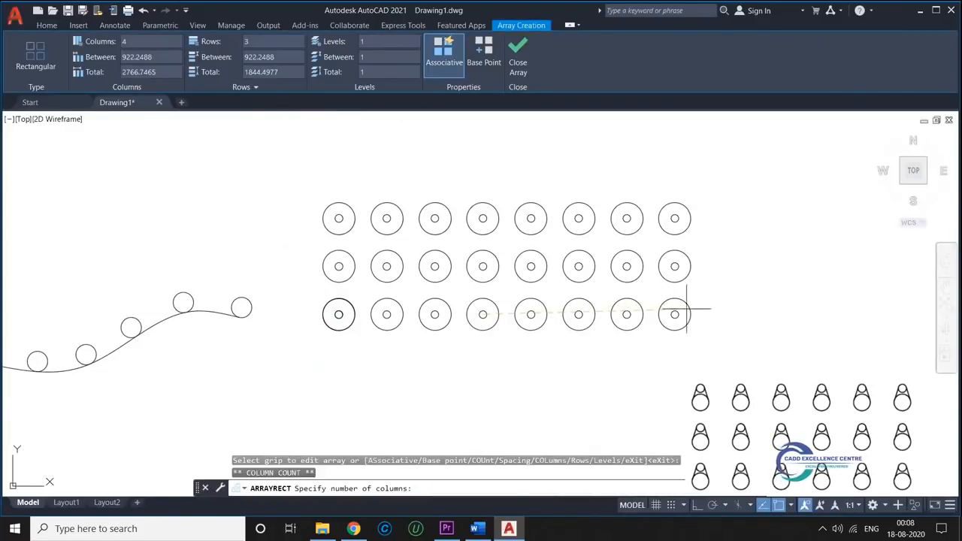
click(627, 314)
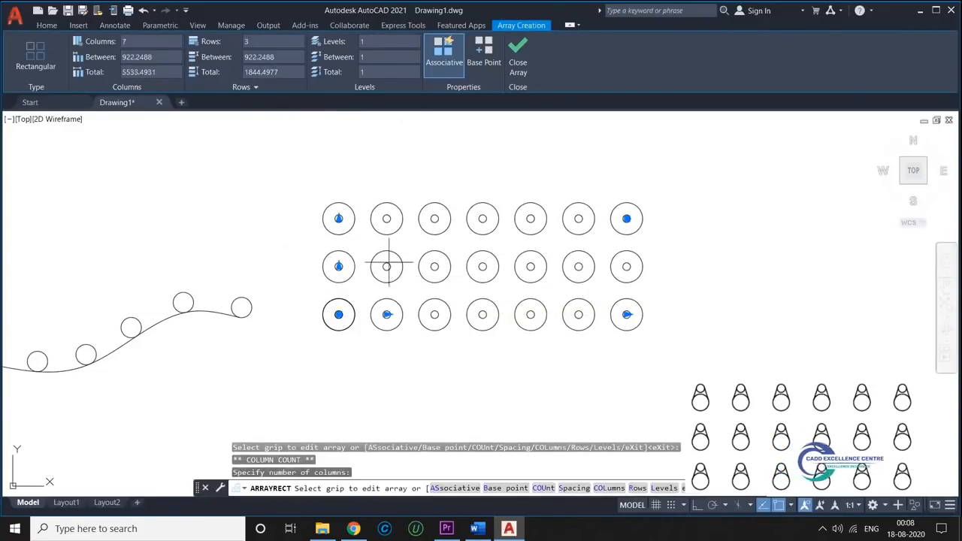
Reduce the rectangular array to 2 rows, extend it to 4 rows, and adjust the combined row and column count at its far corner
click(338, 218)
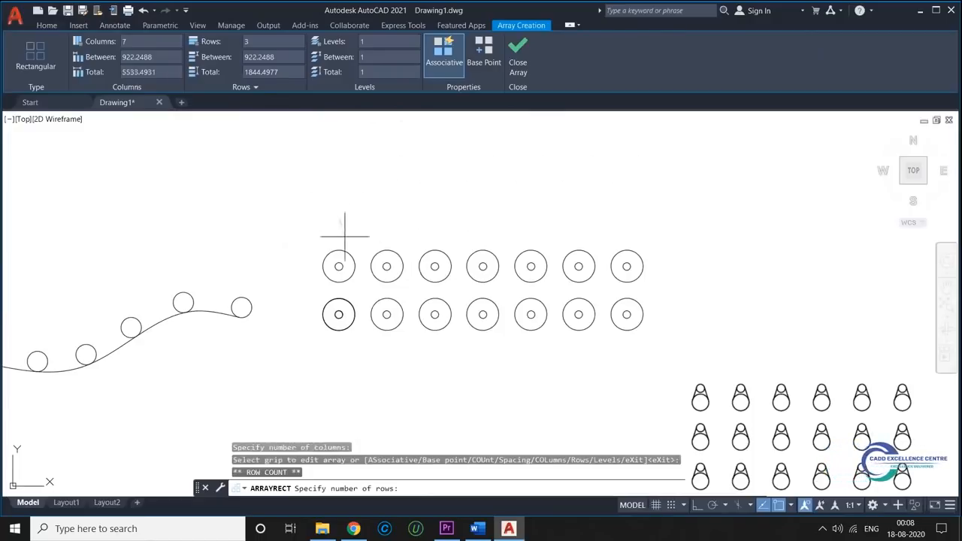
click(339, 264)
click(338, 266)
click(339, 169)
scroll(351, 261, down, 2)
middle_drag(351, 261, 325, 293)
click(498, 236)
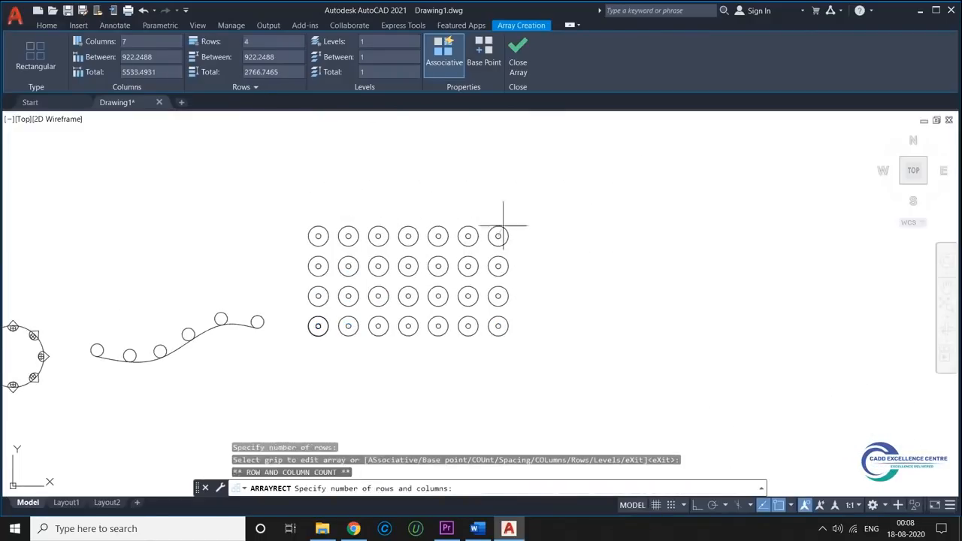
click(496, 225)
Widen the column spacing and the row spacing of the rectangular array, and finish the array
click(348, 325)
click(383, 326)
click(318, 296)
click(321, 283)
click(518, 57)
scroll(276, 283, down, 3)
middle_drag(276, 283, 460, 265)
scroll(473, 230, up, 2)
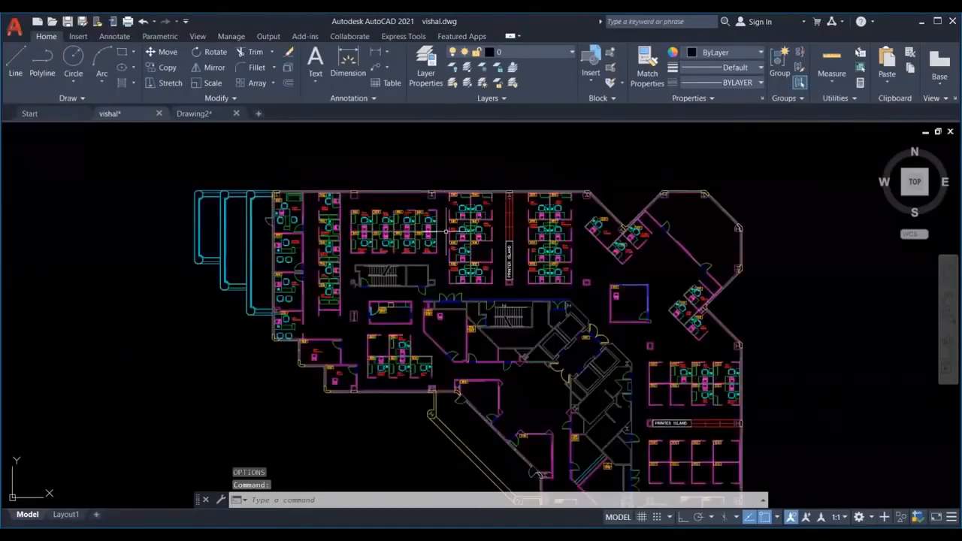
Examine the numbered workstations and their chairs, computers and labels in the office floor plan
scroll(450, 225, up, 5)
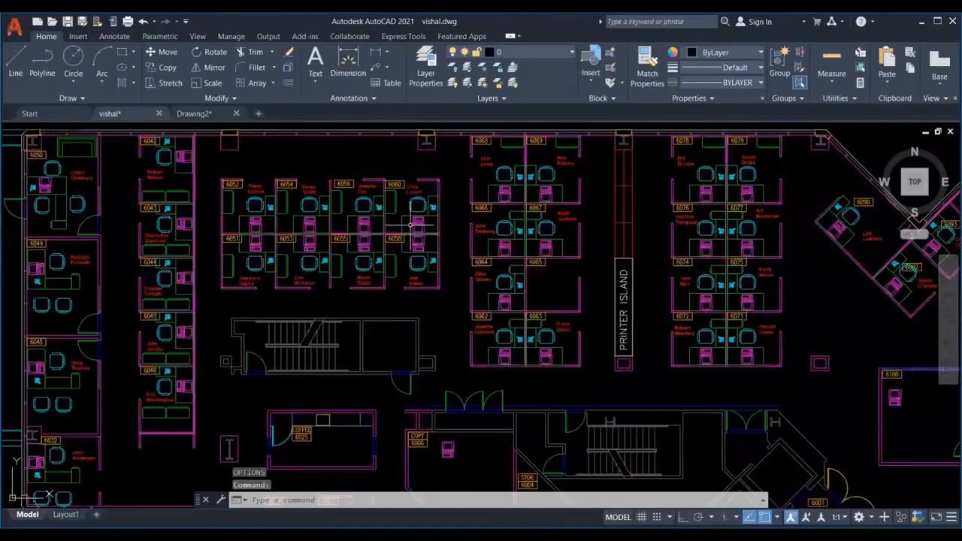
middle_drag(433, 227, 462, 238)
scroll(462, 225, up, 2)
scroll(462, 225, down, 2)
scroll(468, 235, up, 2)
scroll(468, 235, down, 2)
scroll(468, 235, up, 2)
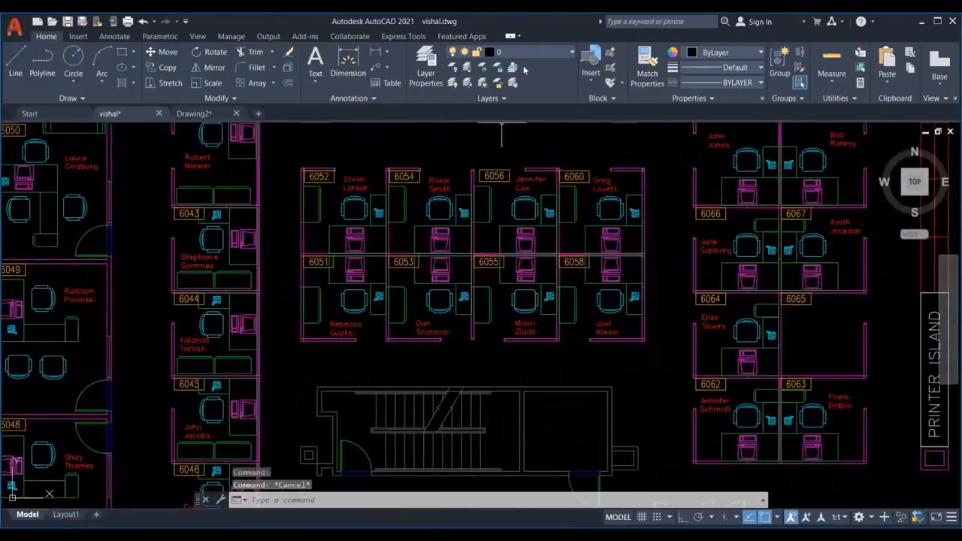
click(529, 52)
key(Escape)
middle_drag(531, 155, 366, 150)
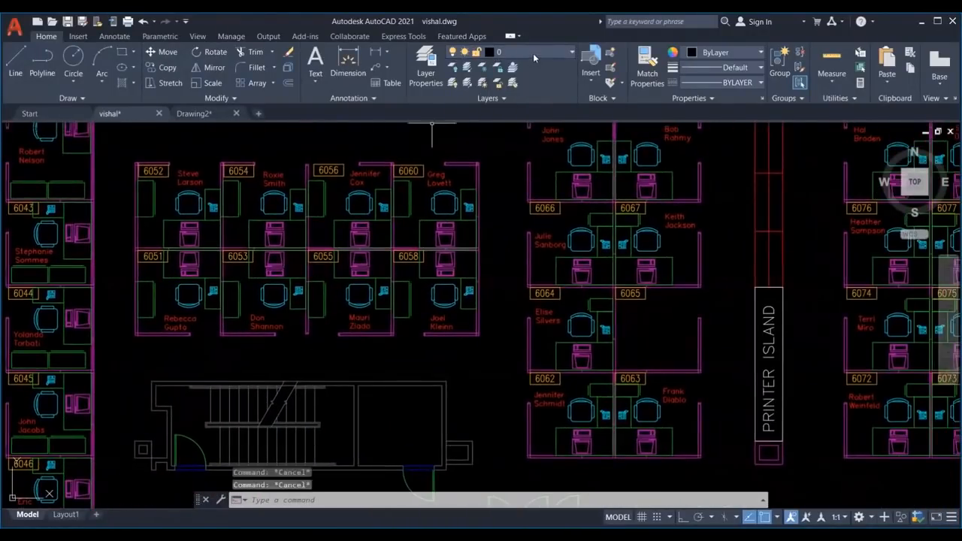
Turn the CHAIRS layer off and on again, freeze and thaw it, and lock it
click(533, 53)
click(454, 97)
click(455, 98)
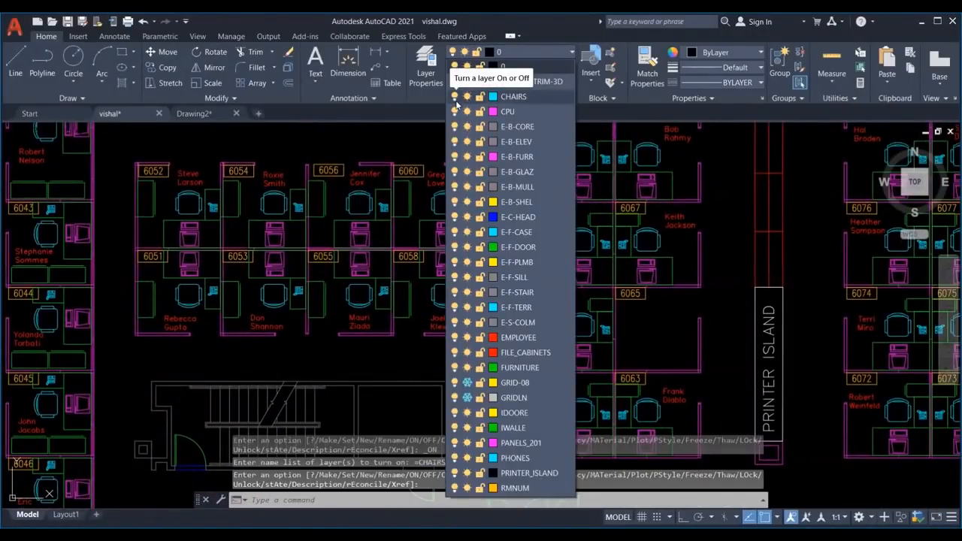
click(468, 98)
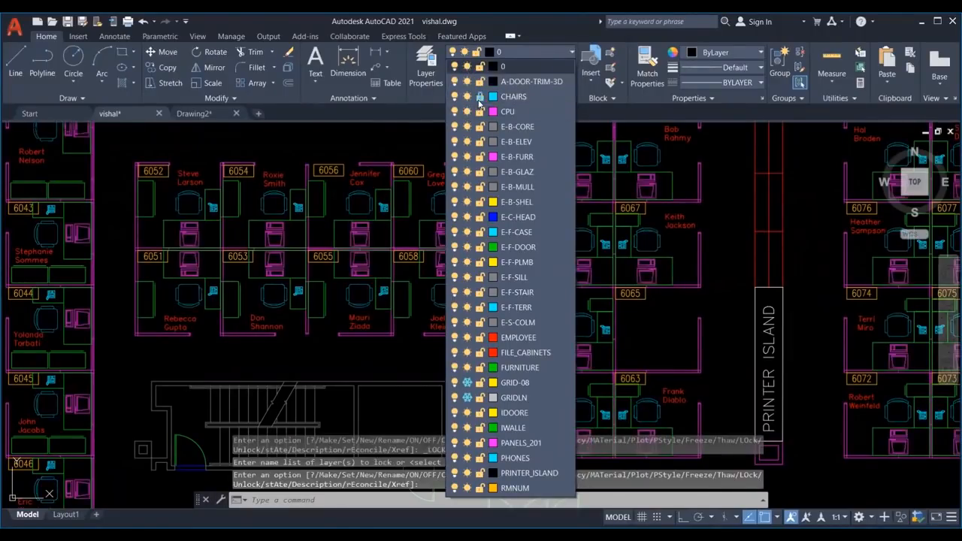
click(479, 96)
Turn off the CHAIRS, CPU, FURNITURE, PANELS_201 and PHONES layers in the floor plan
click(454, 368)
scroll(424, 331, down, 5)
click(526, 52)
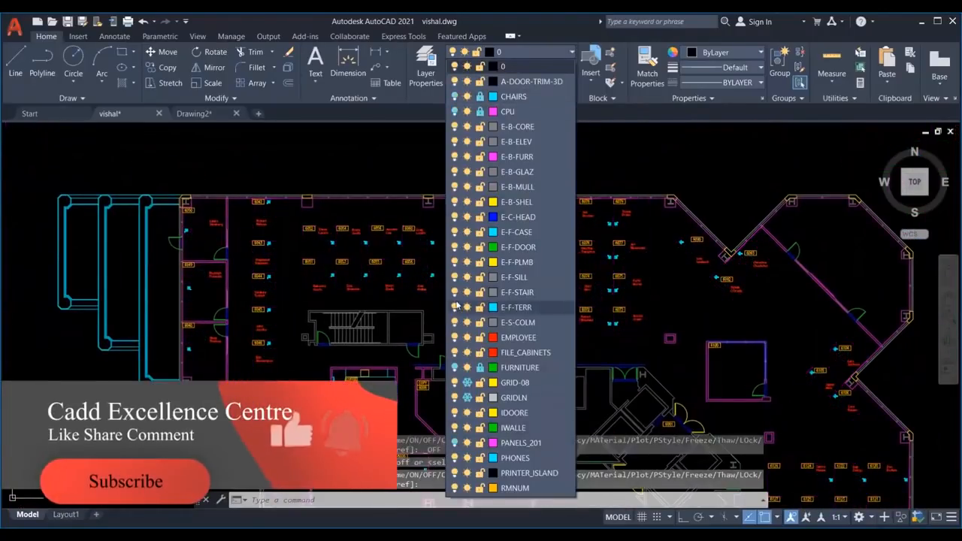
click(454, 457)
Zoom to a window around the whole floor plan, starting at its upper-left corner
scroll(460, 225, down, 3)
scroll(460, 226, down, 4)
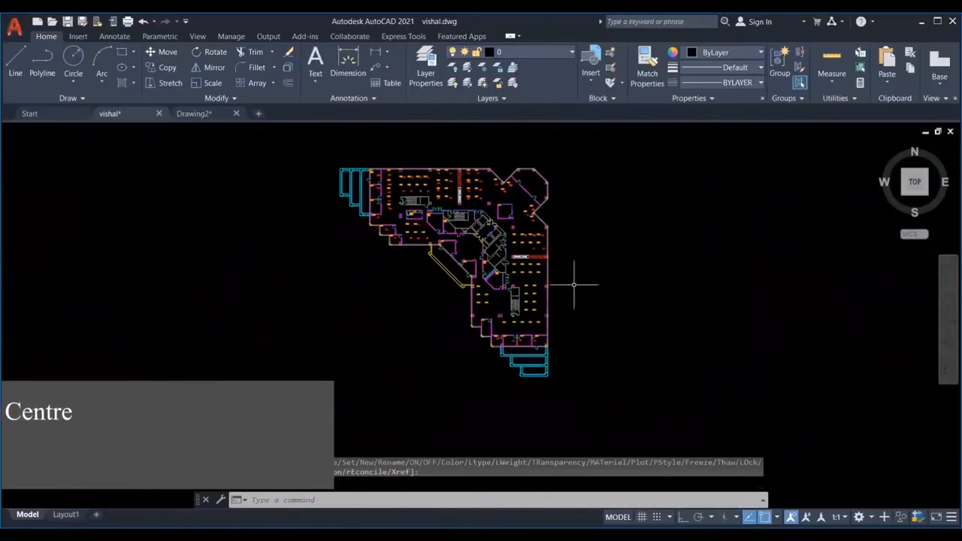
text(z)
key(Return)
text(w)
key(Return)
click(336, 165)
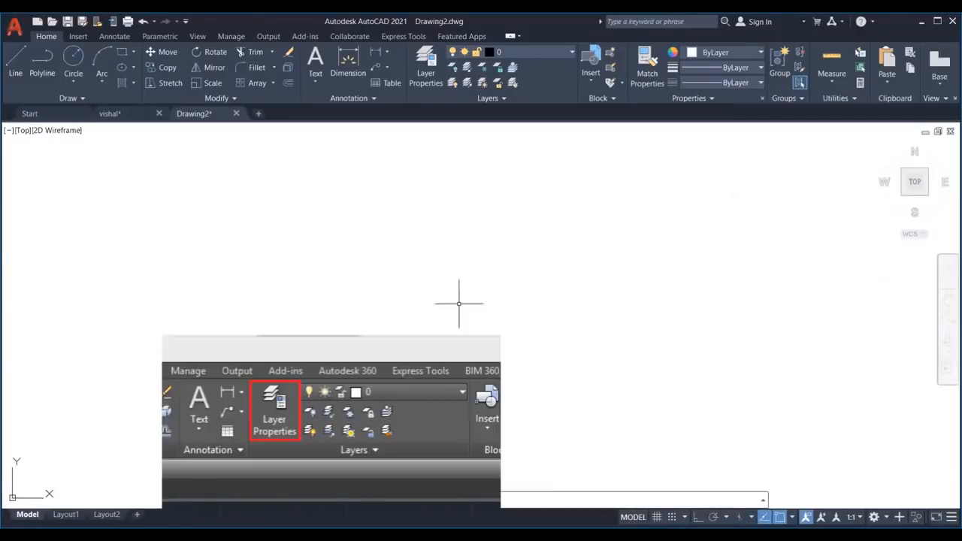
Open the layer properties in Drawing2 and create three layers named red, green and blue
key(Return)
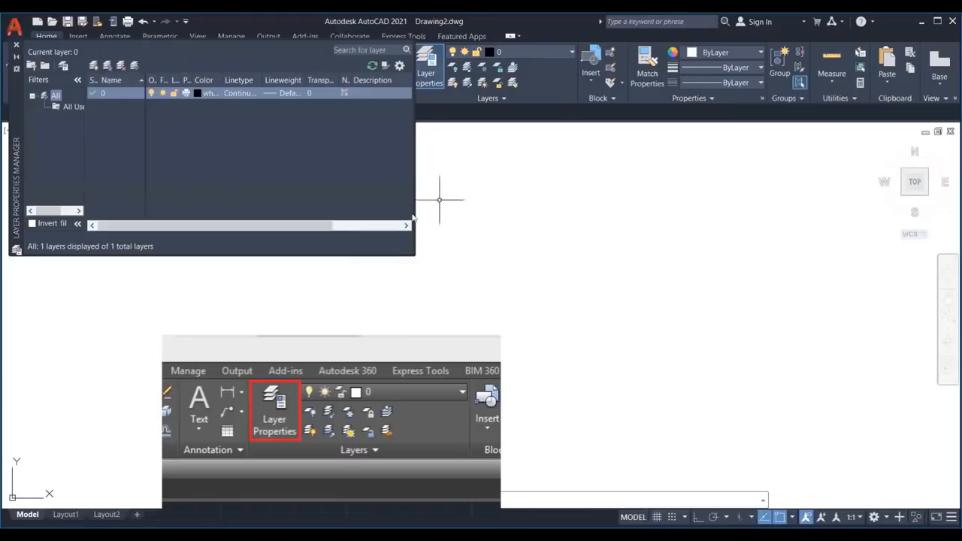
click(94, 65)
text(red)
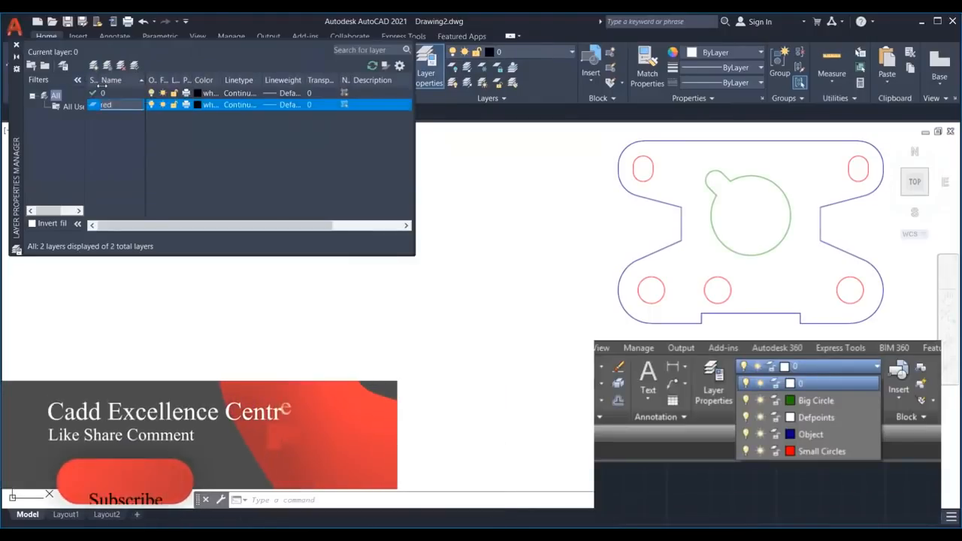
click(94, 66)
text(green)
click(93, 65)
text(blue)
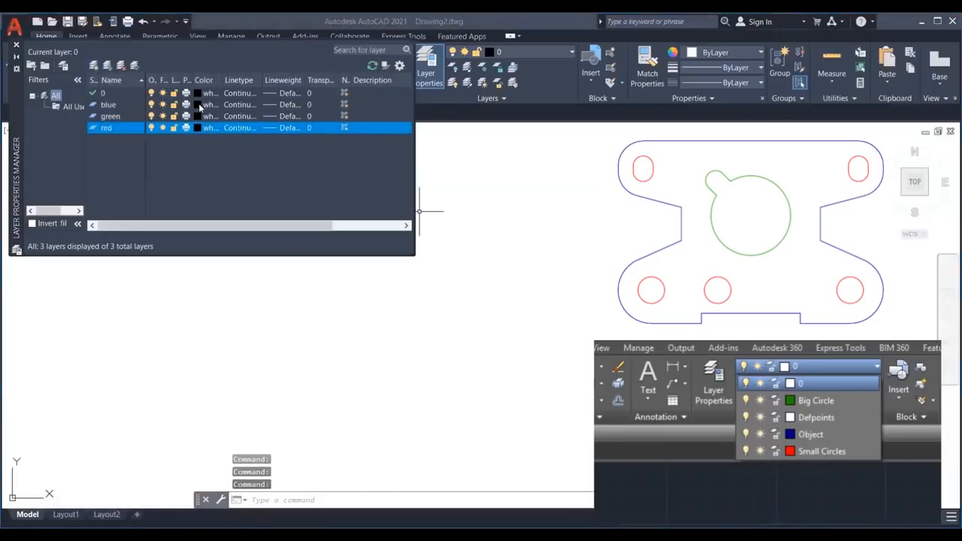
Set the color of the layer named blue to red
click(199, 104)
click(375, 302)
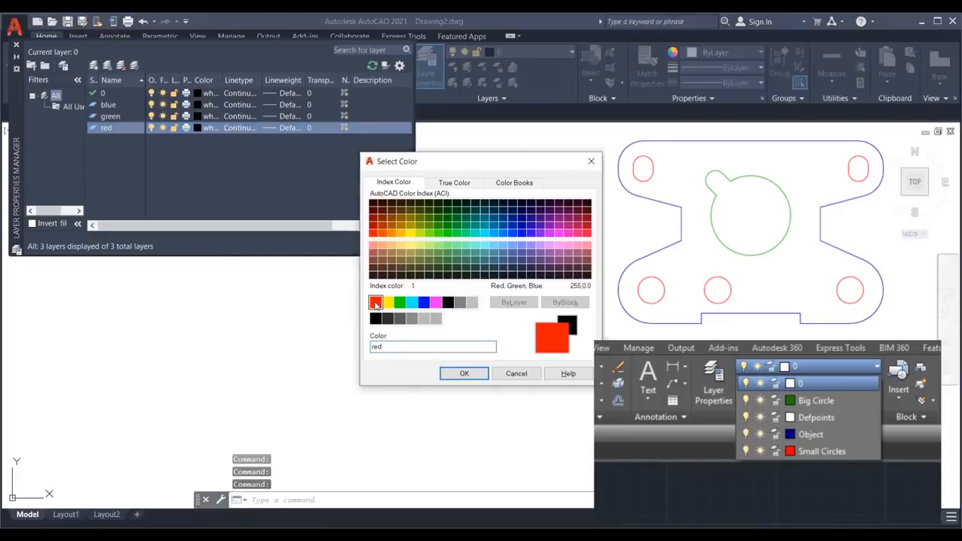
click(453, 374)
Check the linetype choices for the layer named blue and set its lineweight to 0.30 mm
click(239, 104)
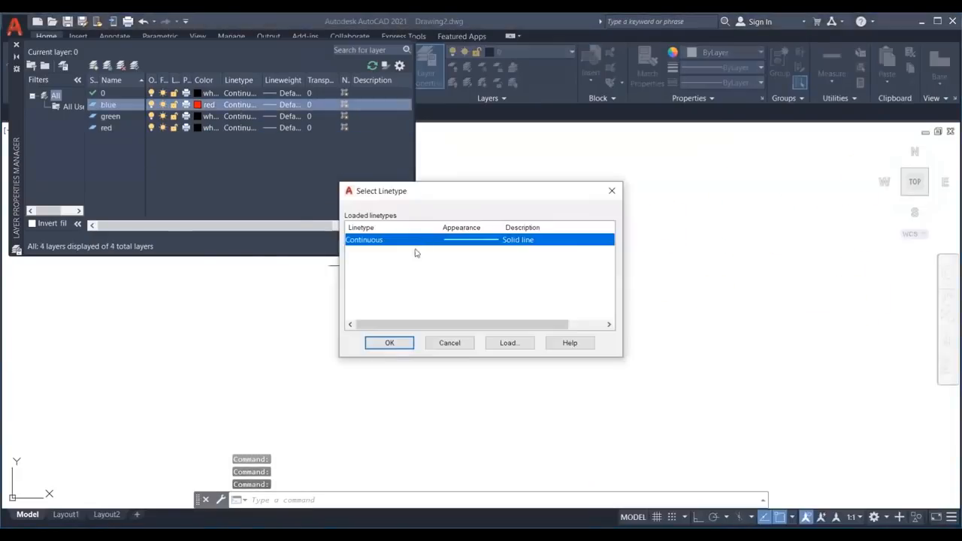
click(611, 192)
click(282, 104)
scroll(442, 233, down, 2)
click(444, 243)
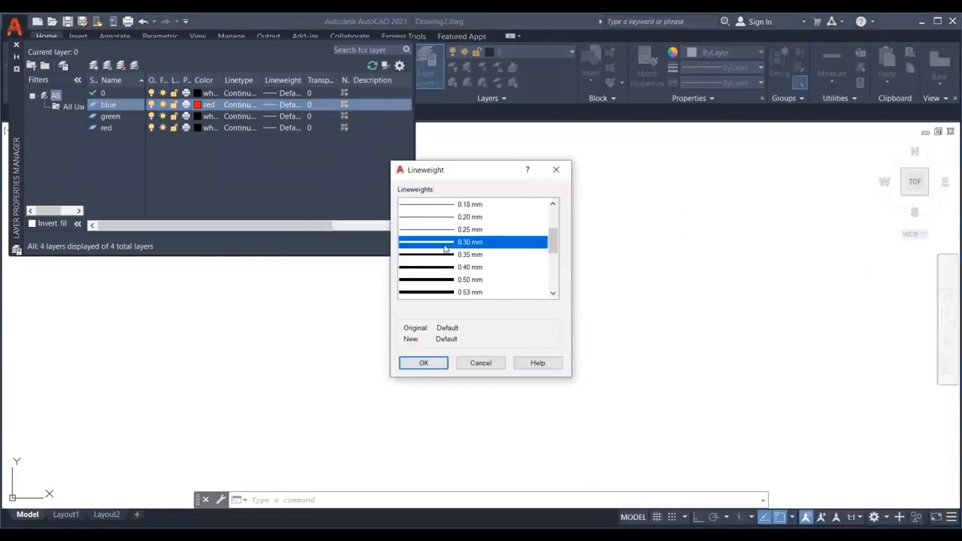
click(444, 366)
Set the color of the layer named green to green
click(196, 117)
click(399, 302)
click(459, 373)
Set the color of the layer named red to blue
click(198, 129)
click(416, 302)
click(455, 371)
Set the lineweight of the layer named red to 0.53 mm and close the layer properties
click(272, 127)
scroll(440, 271, down, 2)
click(440, 293)
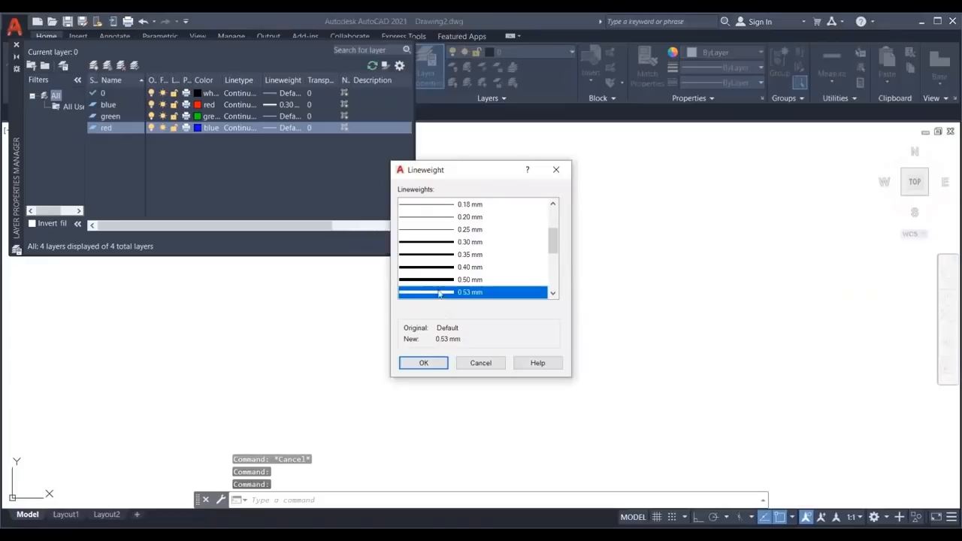
click(423, 363)
click(17, 46)
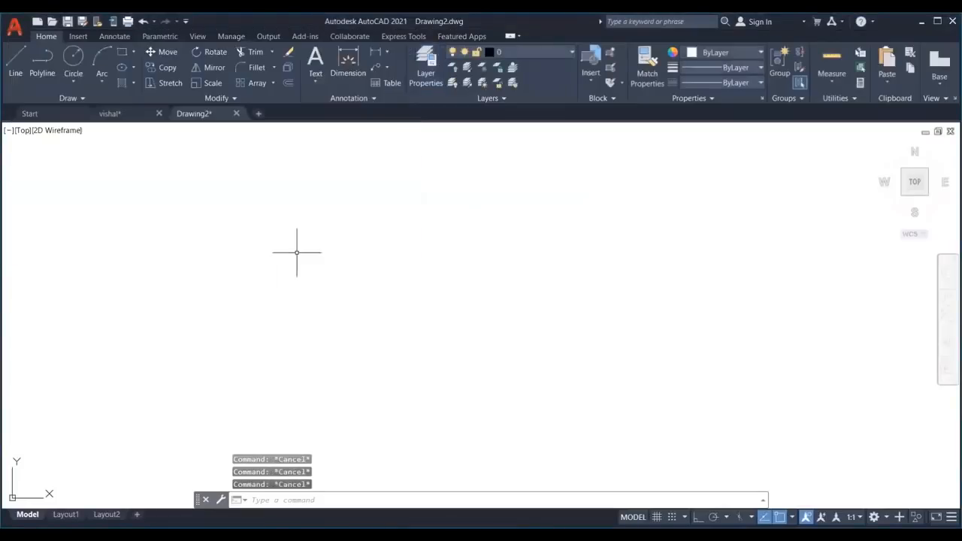
Open the lineweight settings containing the Display Lineweight option and accept them
text(LW)
key(Return)
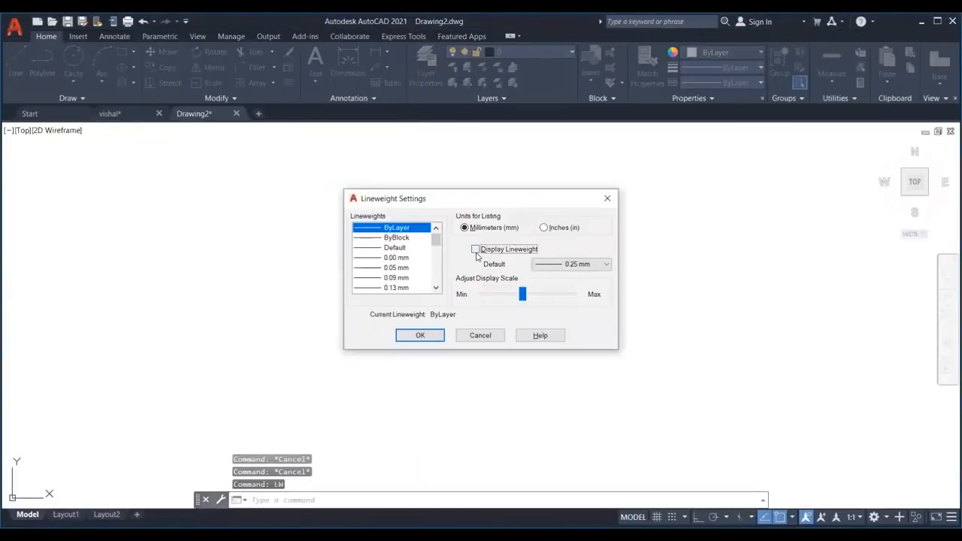
click(420, 335)
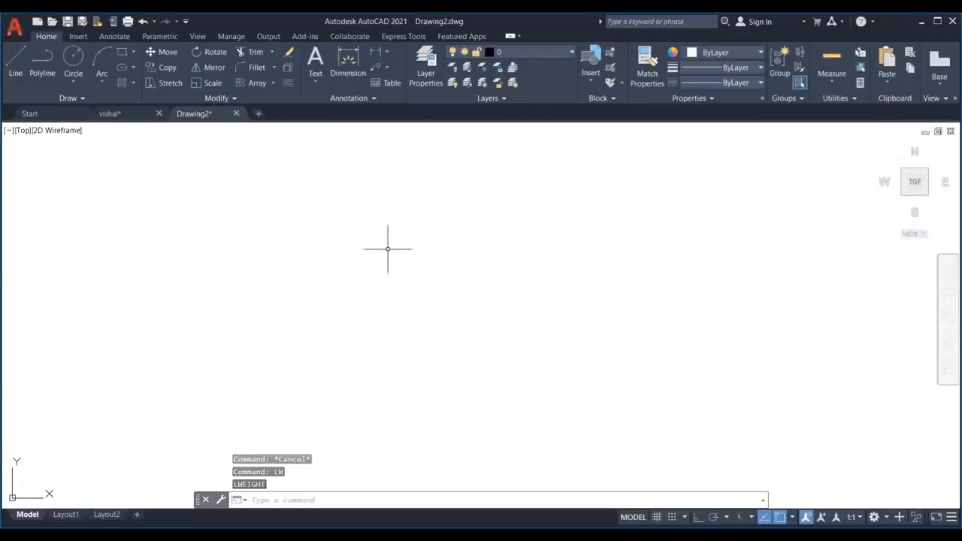
Draw a circle on layer 0 in the left half of the empty drawing area
text(c)
key(Return)
click(287, 283)
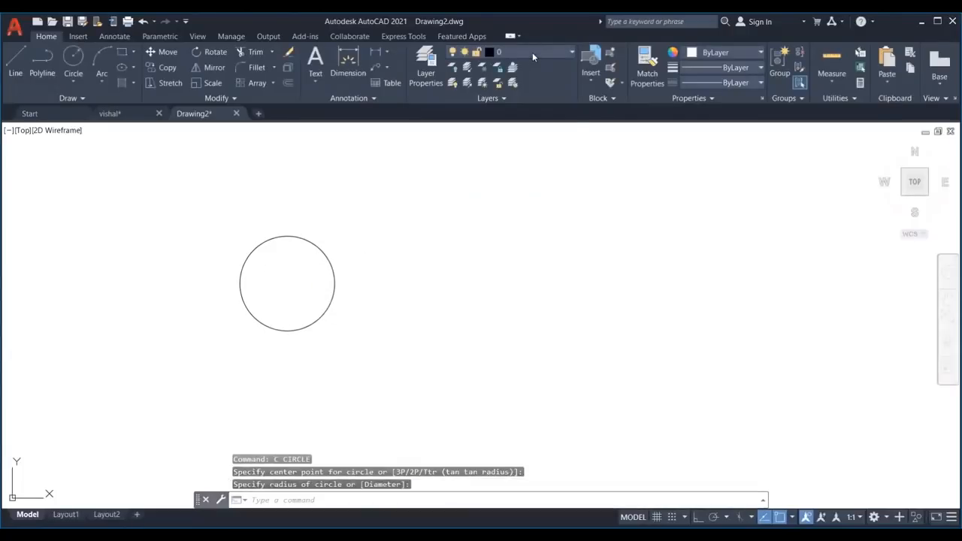
Make the layer named blue current and set the color of the layer named red to red
click(532, 52)
click(531, 79)
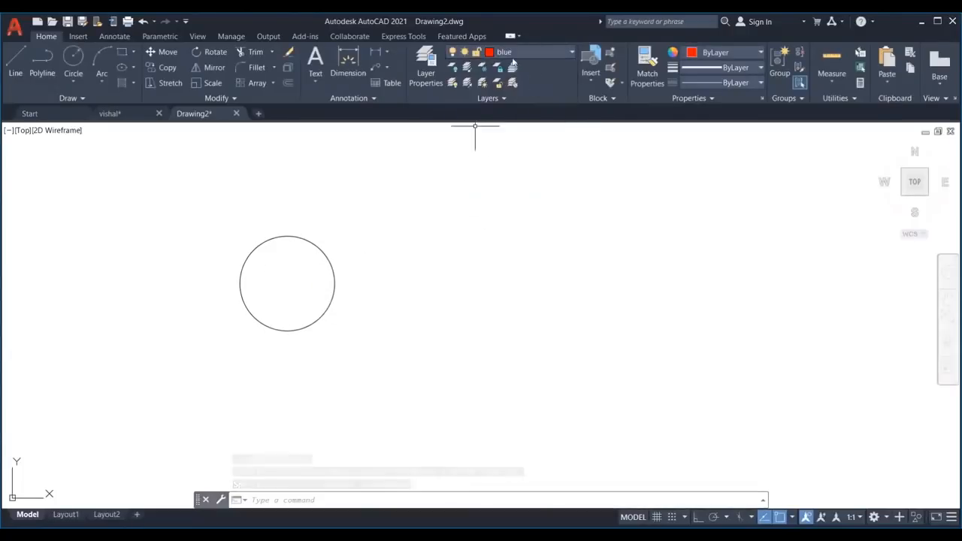
click(533, 51)
click(494, 112)
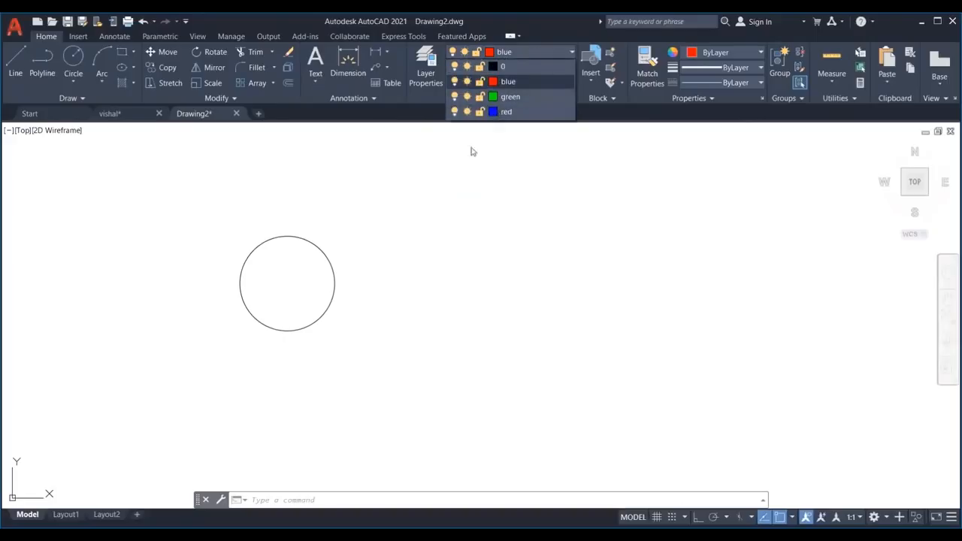
click(375, 304)
click(449, 373)
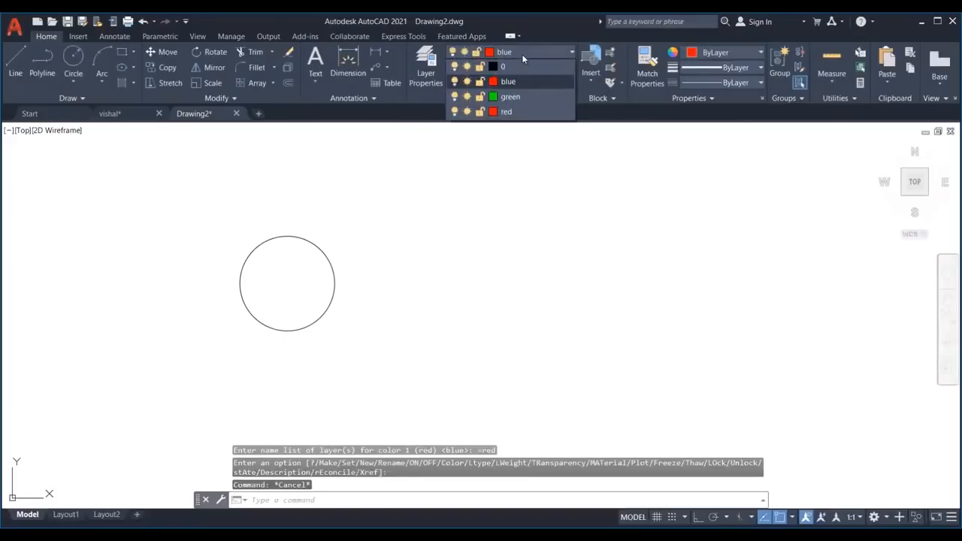
Set the color of the layer named blue to blue and close the layer list
click(494, 83)
click(423, 302)
click(457, 372)
click(474, 259)
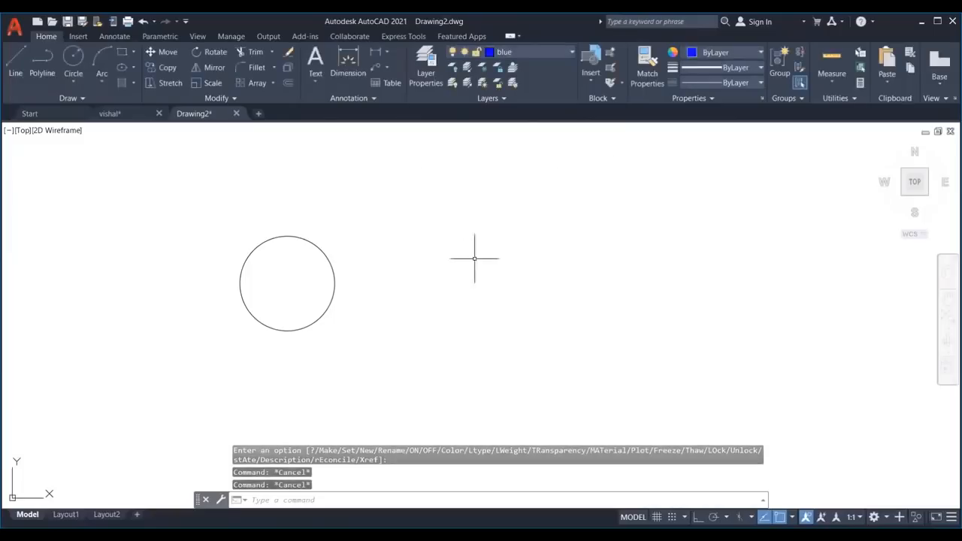
Draw two circles on the blue layer, the upper one with a radius of about 264, the other below and to its right
text(c)
key(Return)
click(413, 232)
click(439, 263)
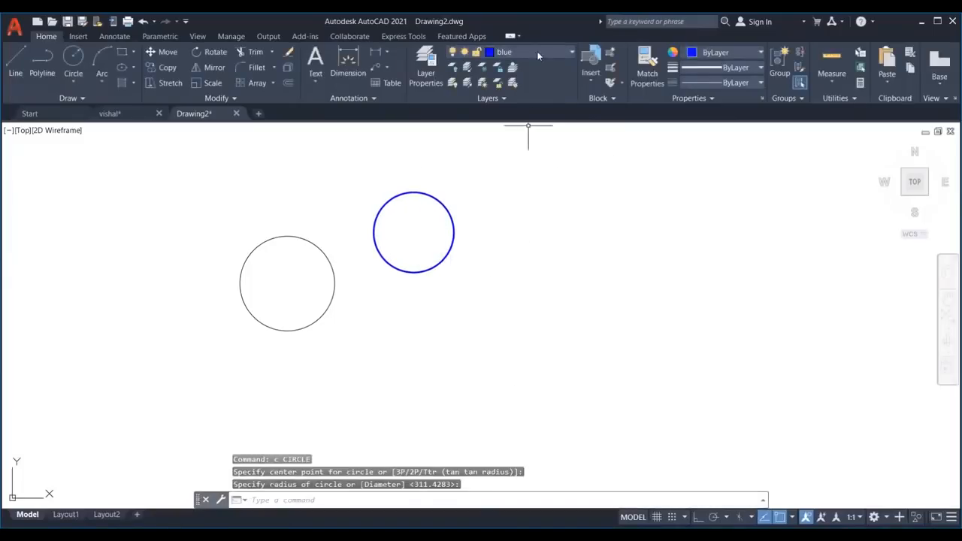
key(Return)
click(488, 330)
click(522, 363)
key(Escape)
Move the lower-right blue circle to the green layer and clear the selection
click(585, 310)
click(515, 337)
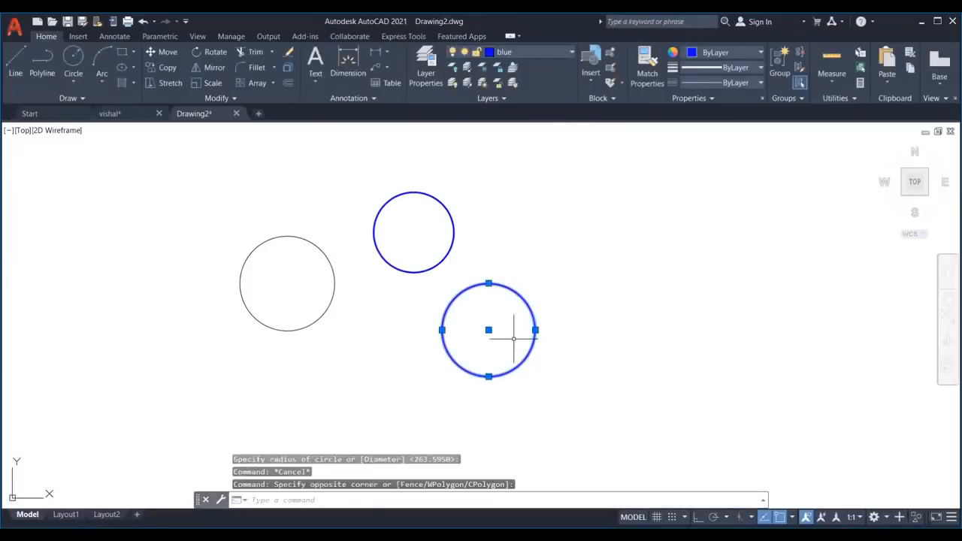
click(554, 51)
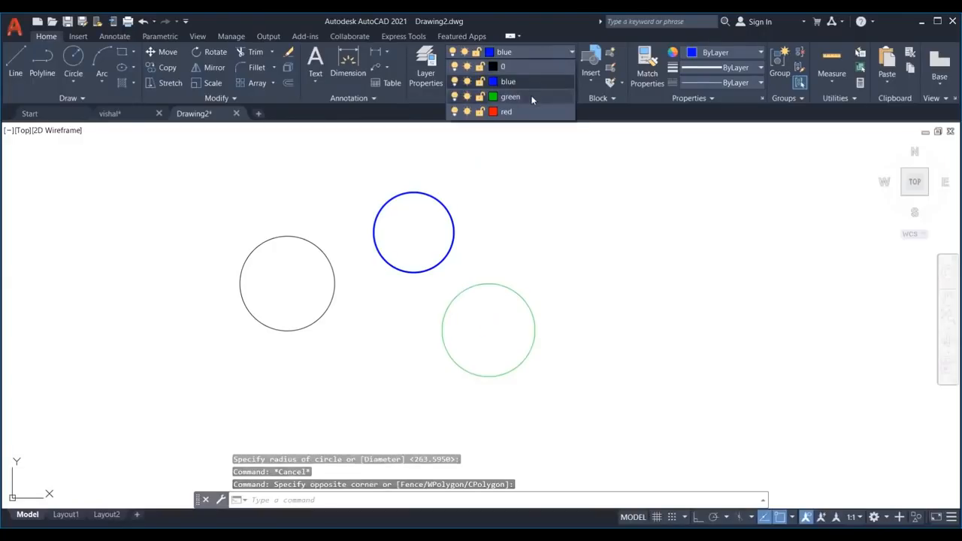
click(518, 96)
key(Escape)
Move the black circle from layer 0 to the red layer and clear the selection
click(337, 208)
click(312, 259)
click(533, 59)
click(518, 110)
key(Escape)
middle_drag(583, 289, 565, 285)
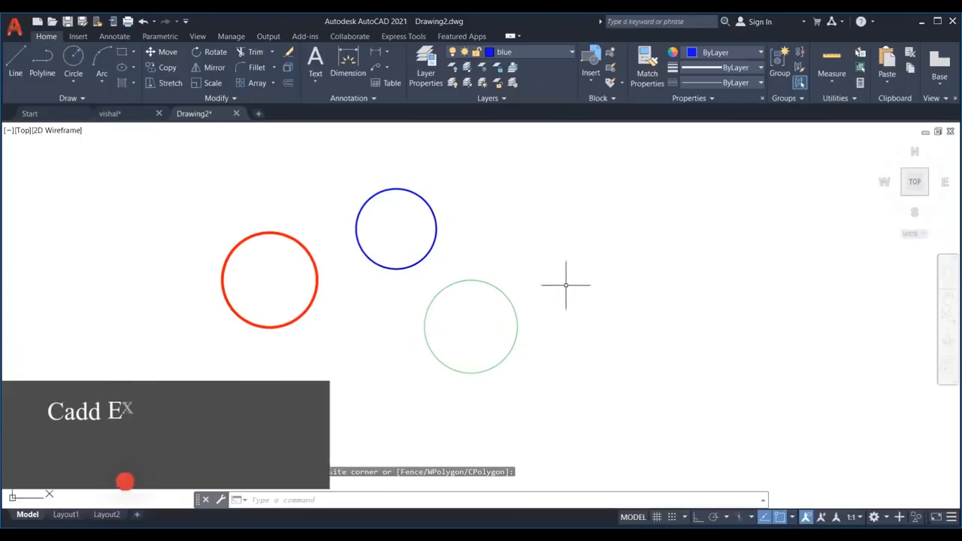
Match the properties of the red circle onto the green circle
text(MA)
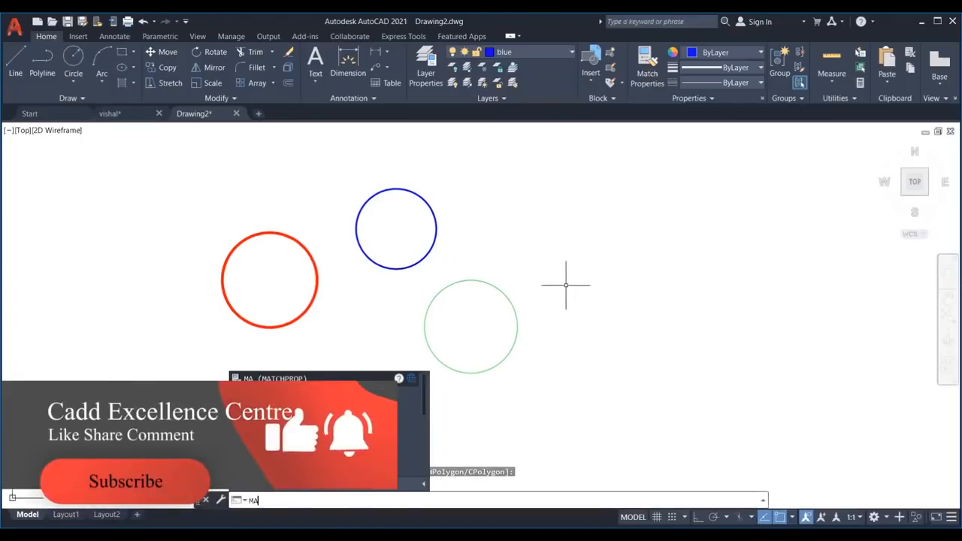
key(Return)
click(317, 272)
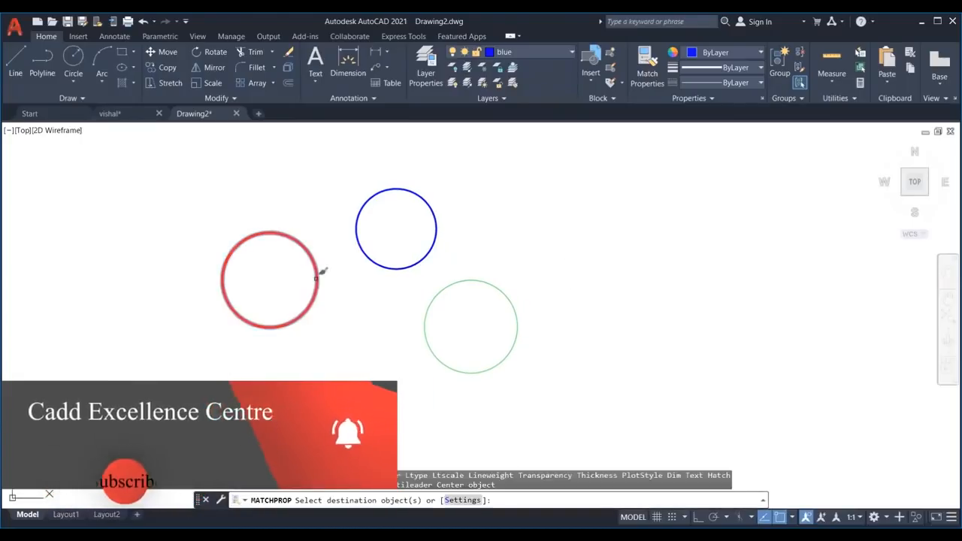
click(440, 299)
key(Escape)
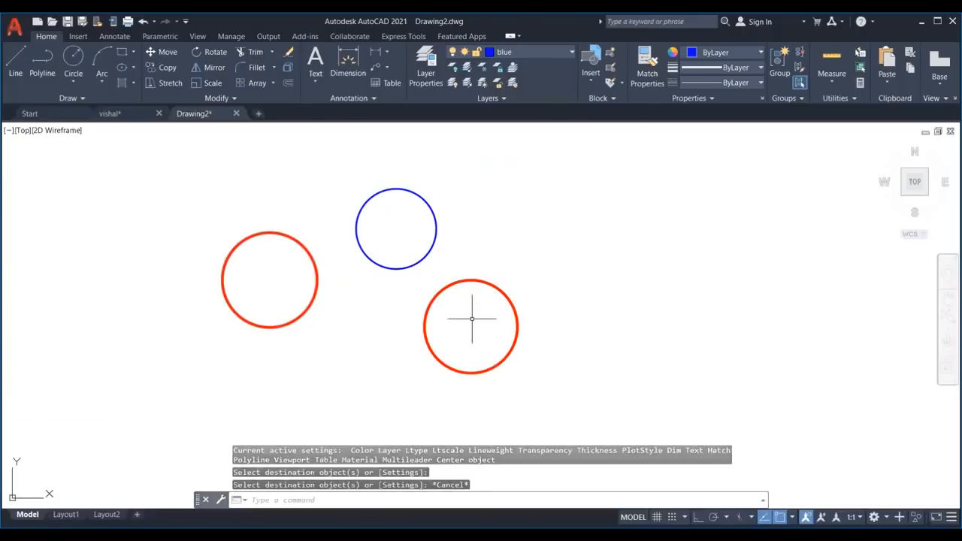
Match the properties of the blue circle onto the lower-right circle
key(Return)
click(426, 255)
click(454, 283)
key(Escape)
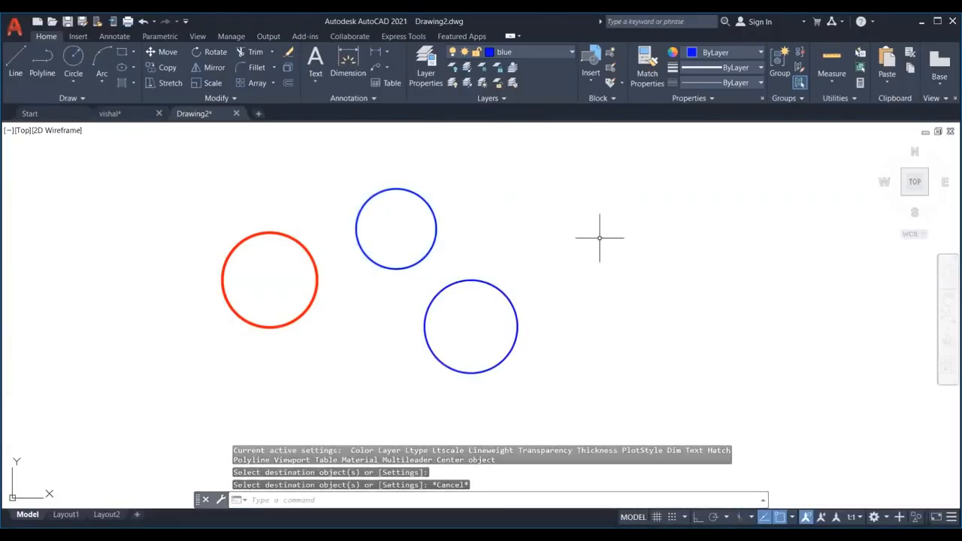
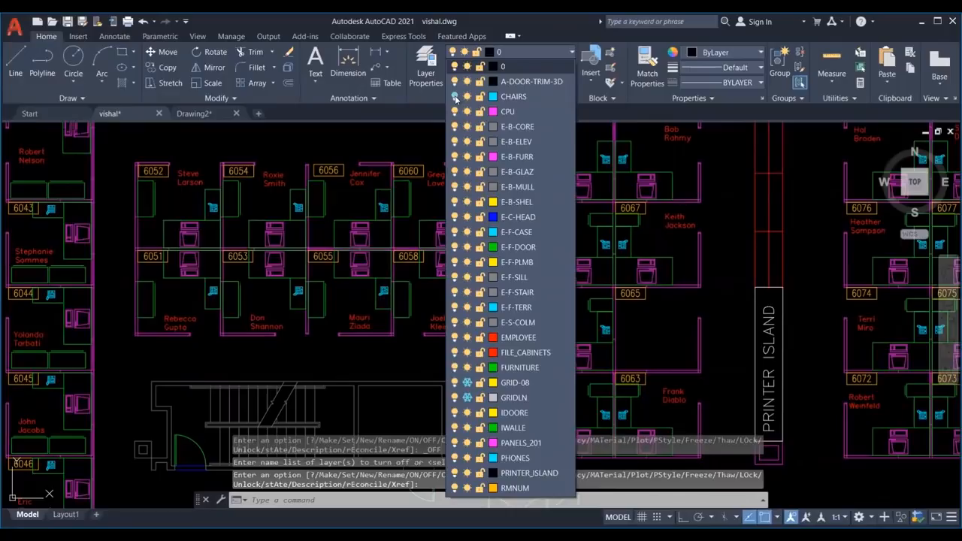
Turn the CHAIRS layer on in the vishal drawing, and try freezing and thawing it
click(454, 96)
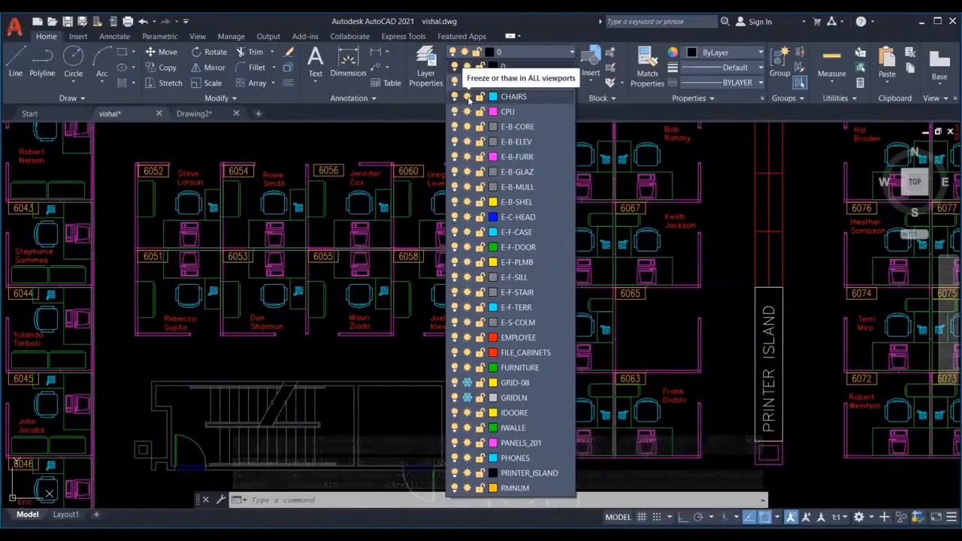
click(468, 97)
click(468, 97)
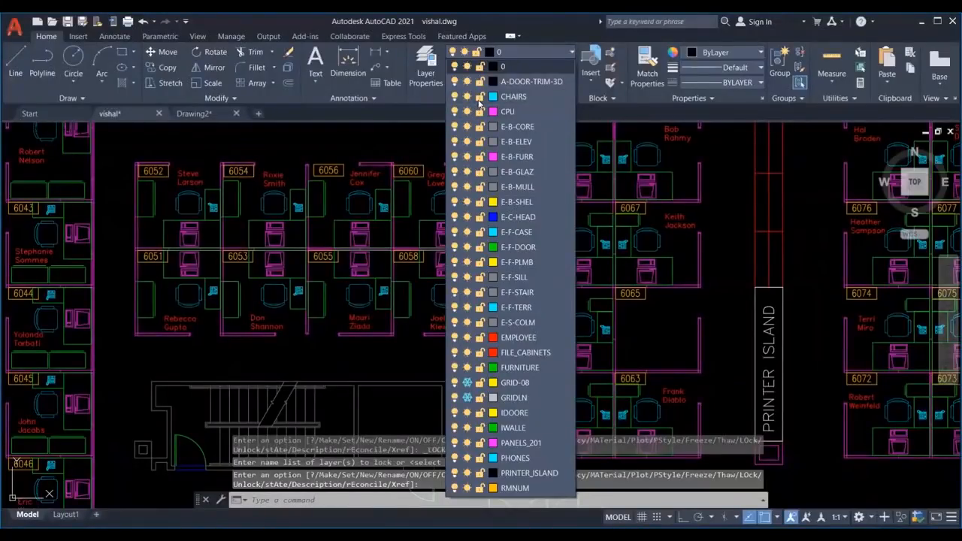
Lock the CHAIRS, CPU and FURNITURE layers, and turn the FURNITURE layer off
click(480, 97)
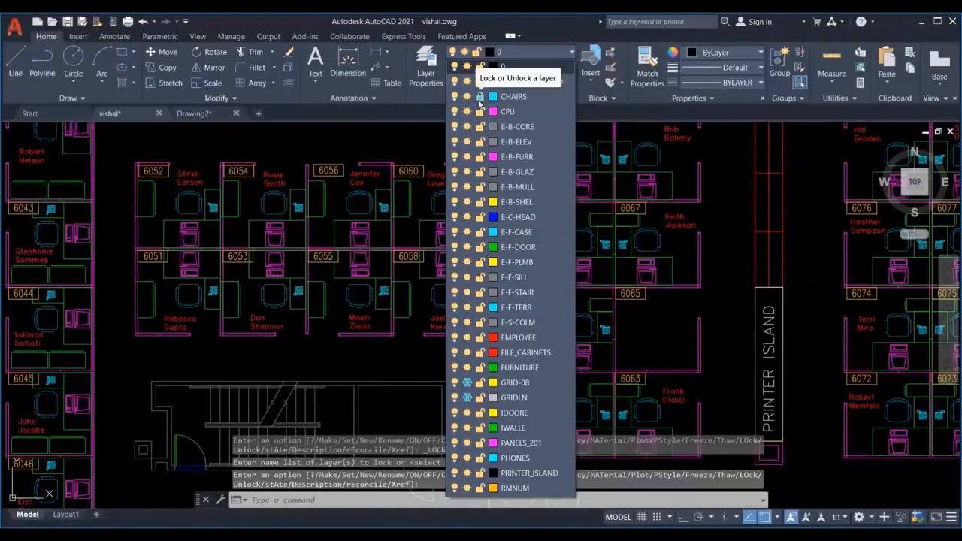
click(480, 112)
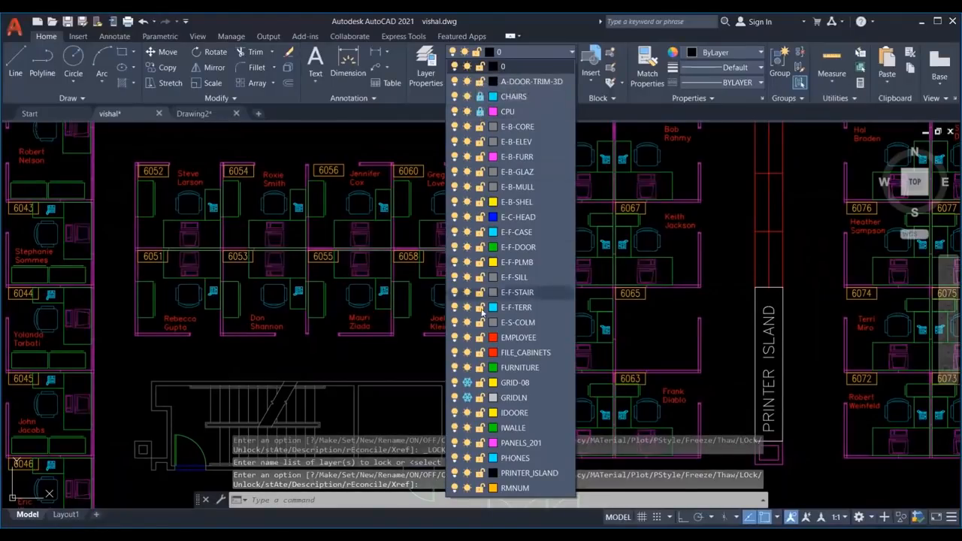
click(480, 368)
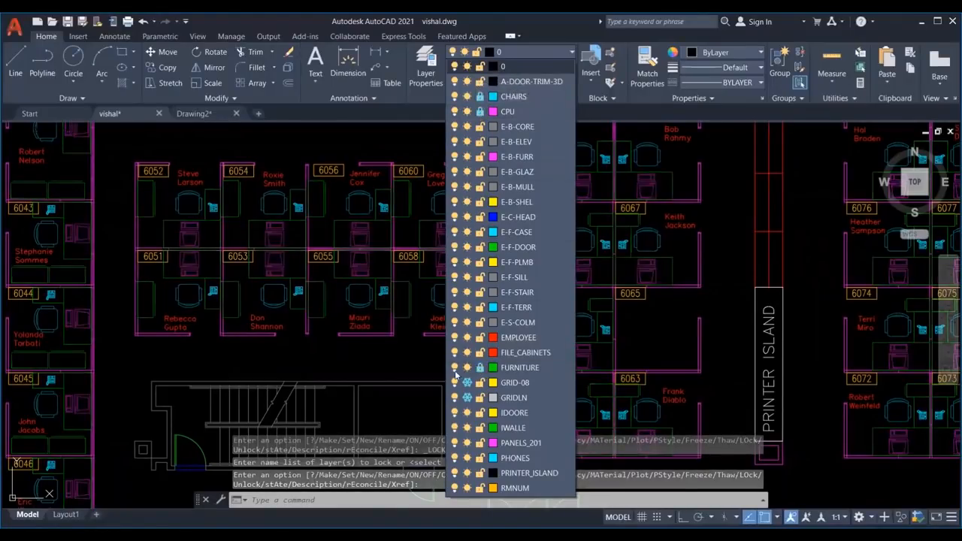
click(454, 368)
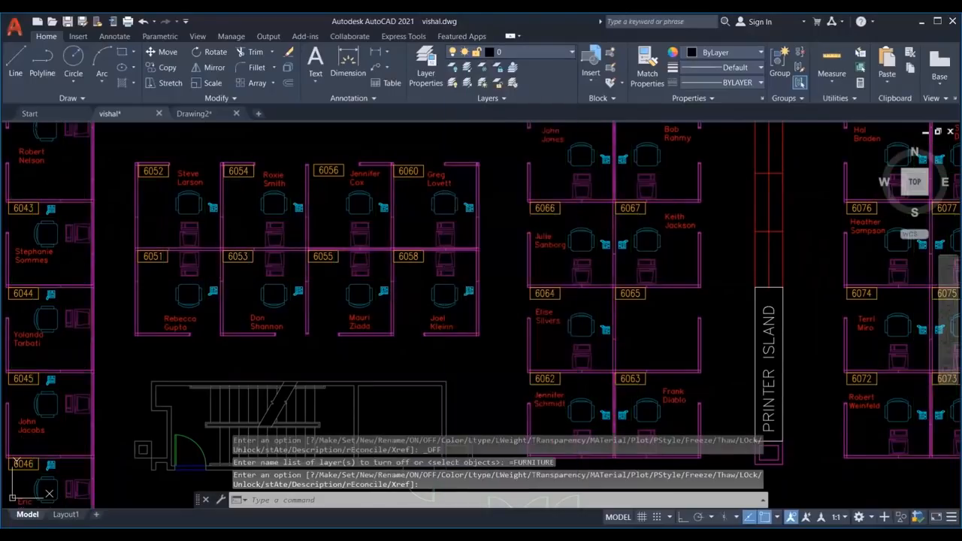
scroll(414, 333, down, 5)
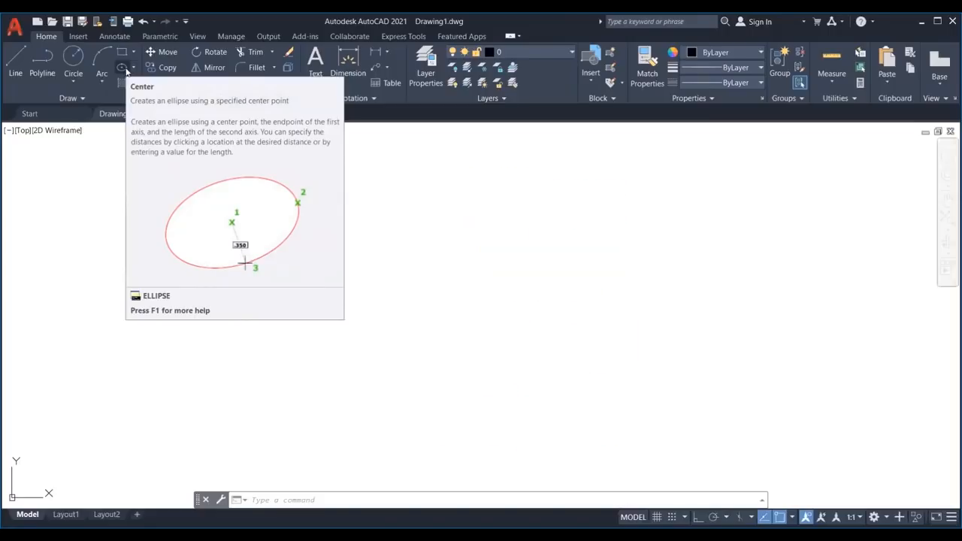
Draw a horizontal ellipse using the Center option, picking its center and both axis distances freehand
text(el)
key(Return)
text(c)
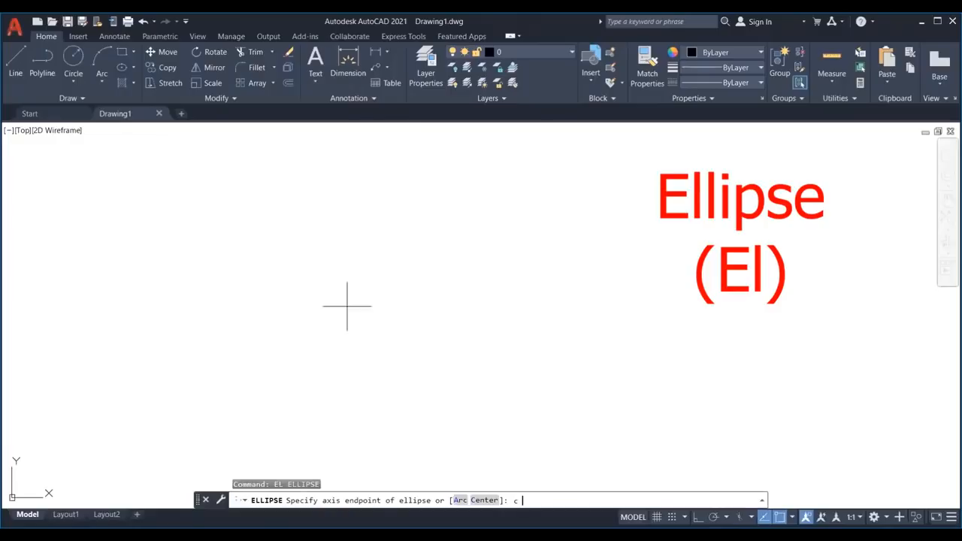
key(Return)
click(333, 296)
click(409, 297)
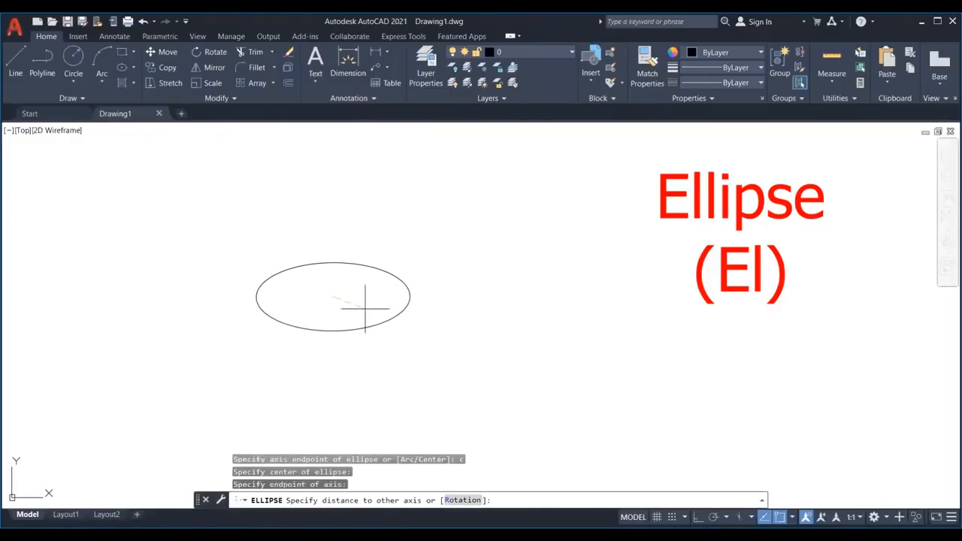
click(365, 308)
key(Escape)
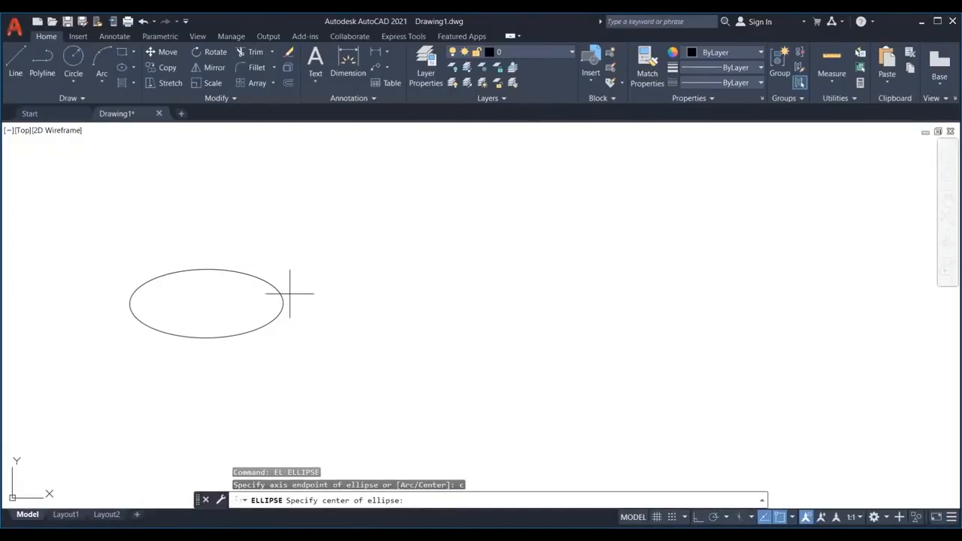
Draw a second ellipse from its center, beside the first, with Ortho on, a horizontal half-axis of 50 and a vertical half-axis of 20
click(436, 289)
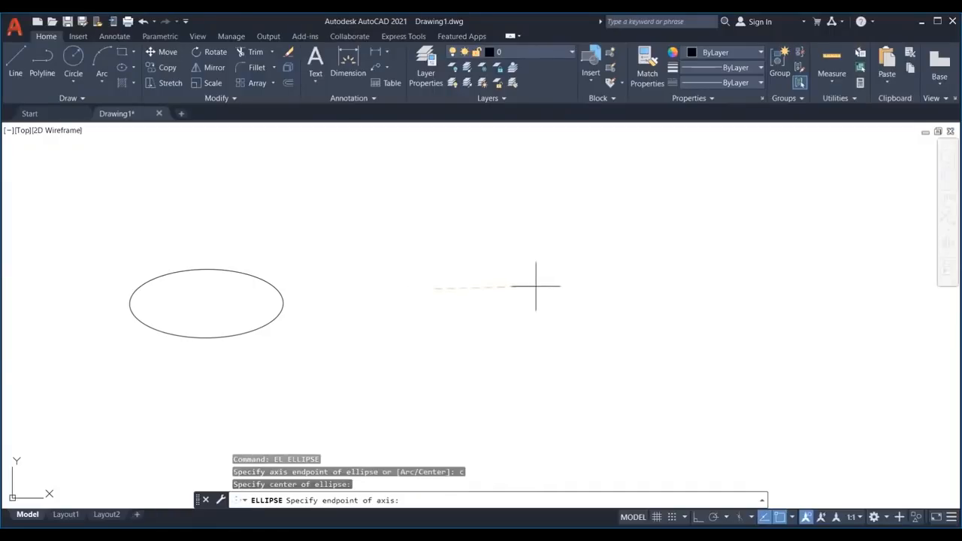
key(F8)
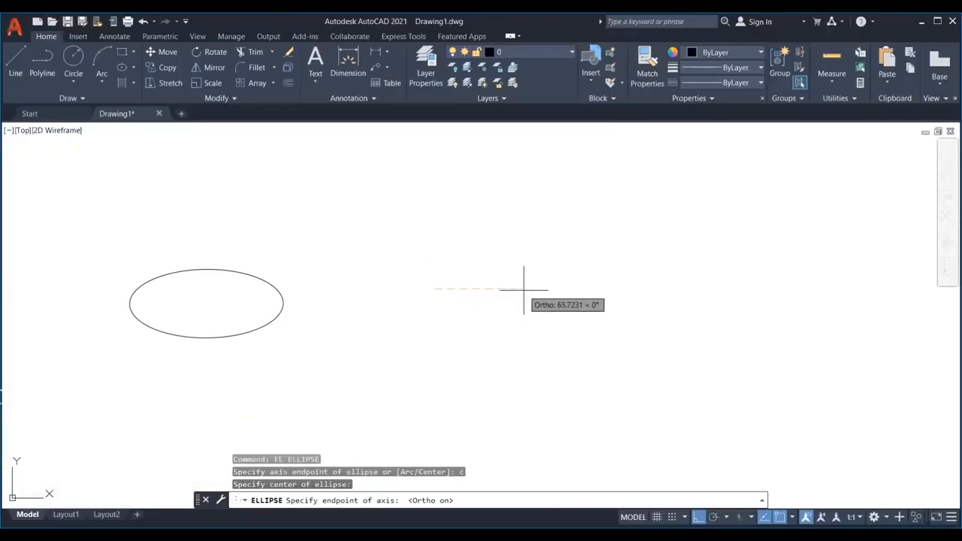
text(50)
key(Return)
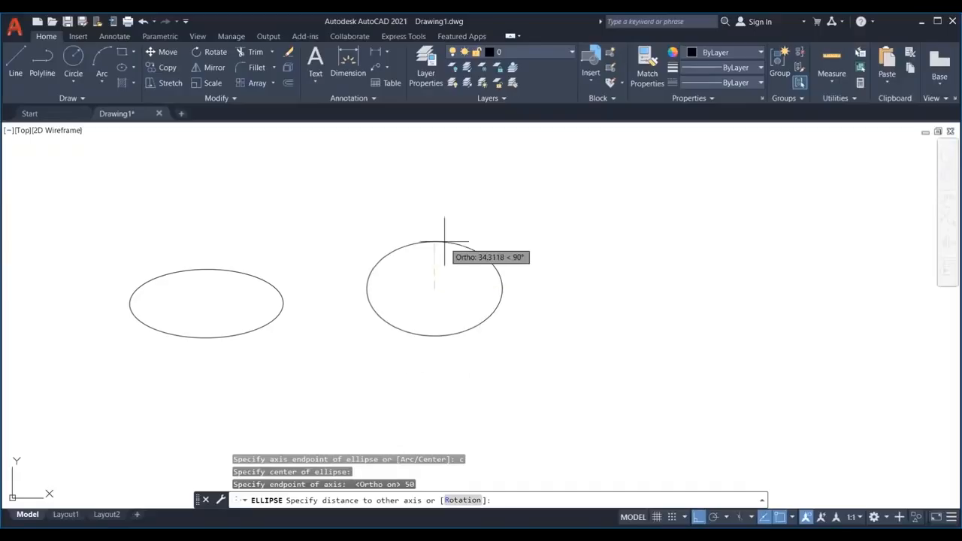
text(20)
key(Return)
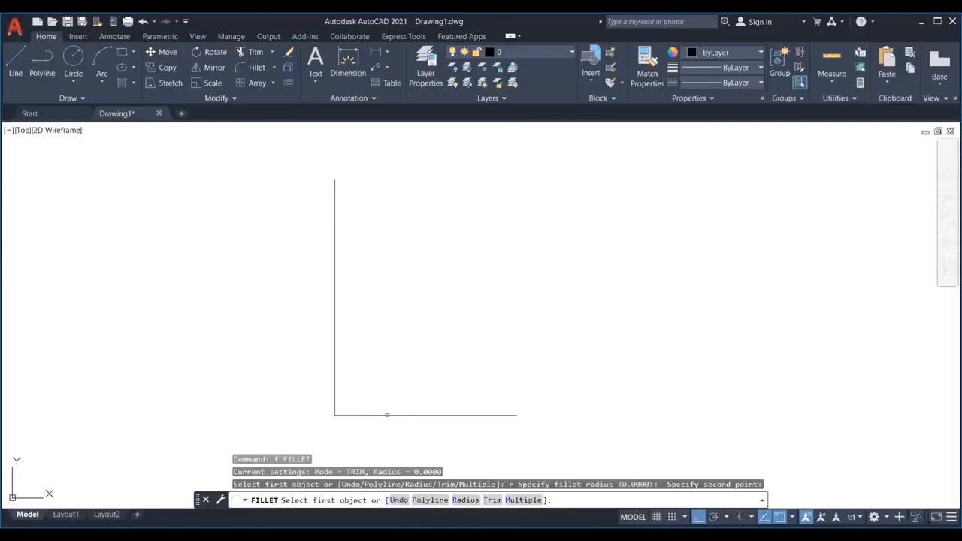
Try to fillet the corner between the vertical and horizontal lines with the picked radius, and undo the fillet
click(335, 375)
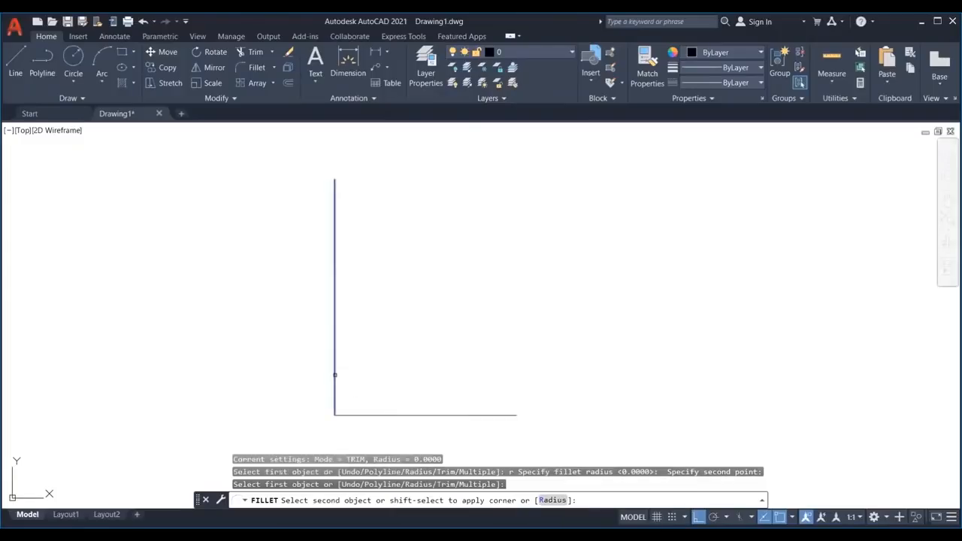
click(378, 413)
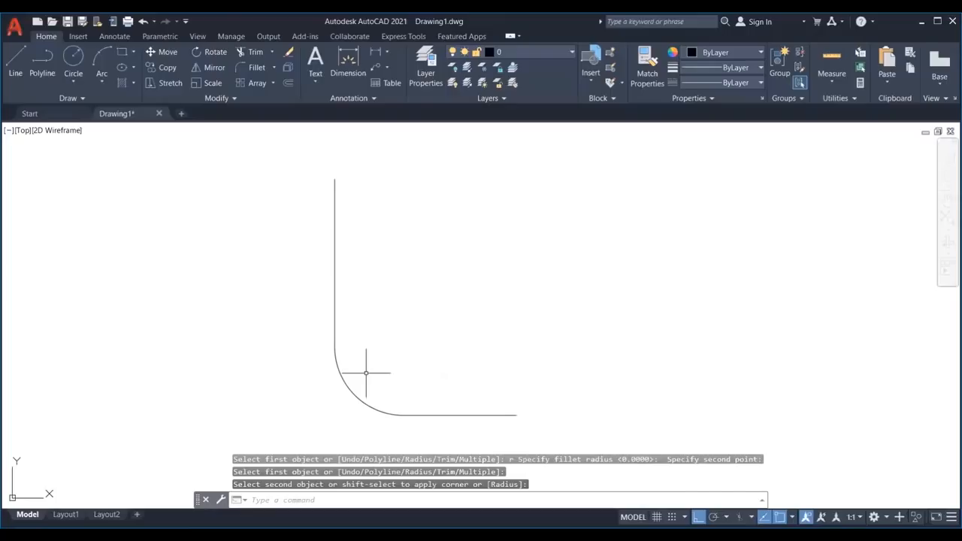
key(ctrl+z)
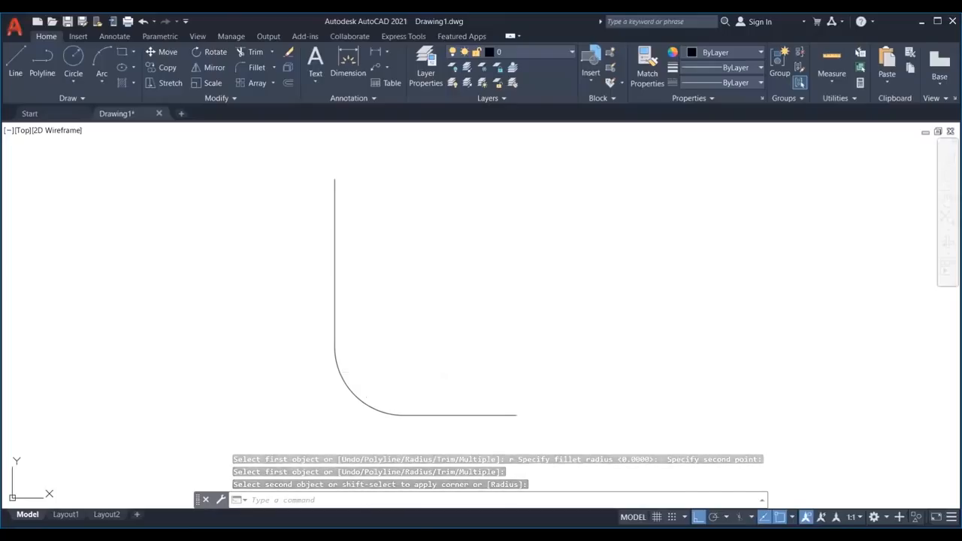
key(Escape)
key(Escape)
key(Escape)
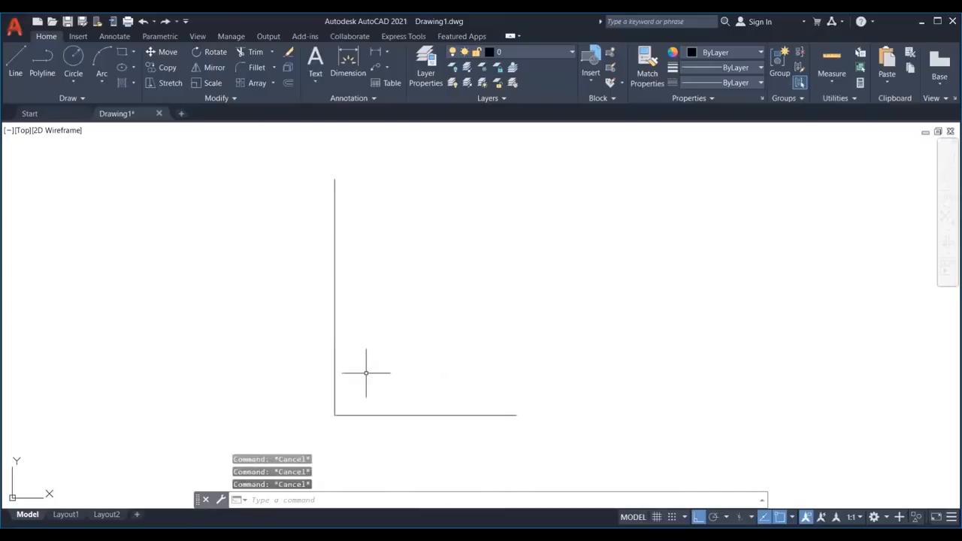
Fillet the corner between the vertical and horizontal lines with a radius of 30
text(F)
key(Return)
text(r)
key(Return)
text(30)
key(Return)
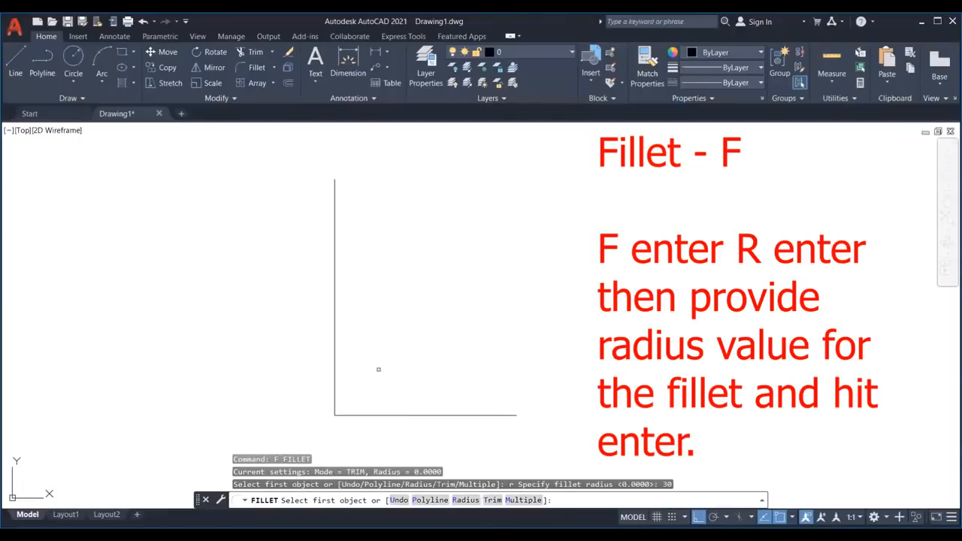
click(337, 361)
click(371, 413)
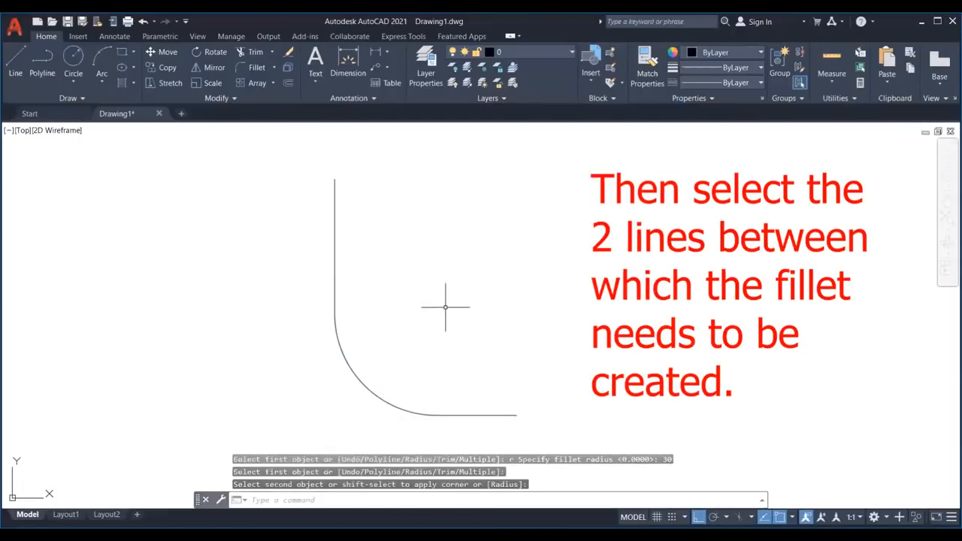
Start a Fillet with a radius of 0 for joining the separate vertical and horizontal lines
scroll(353, 381, down, 5)
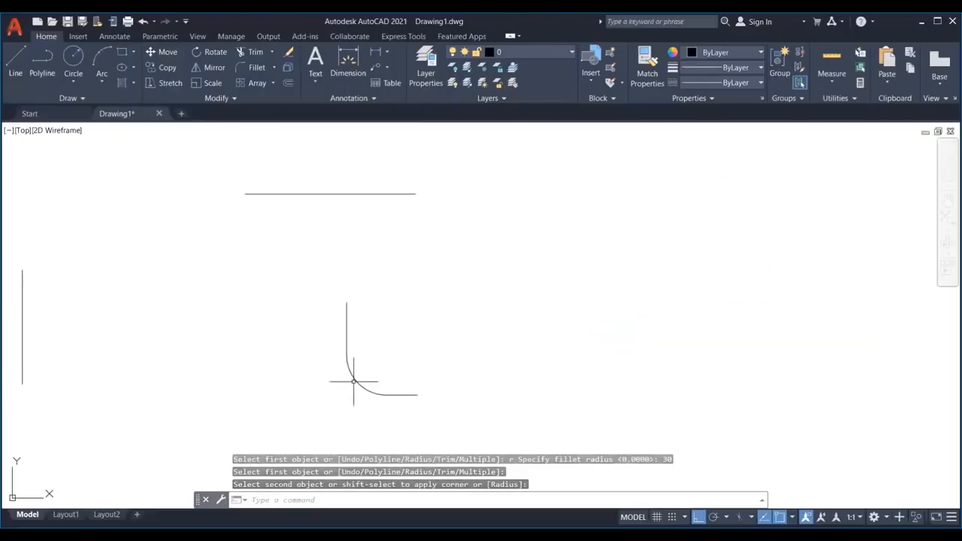
scroll(353, 381, down, 4)
middle_drag(231, 328, 328, 301)
scroll(327, 300, up, 2)
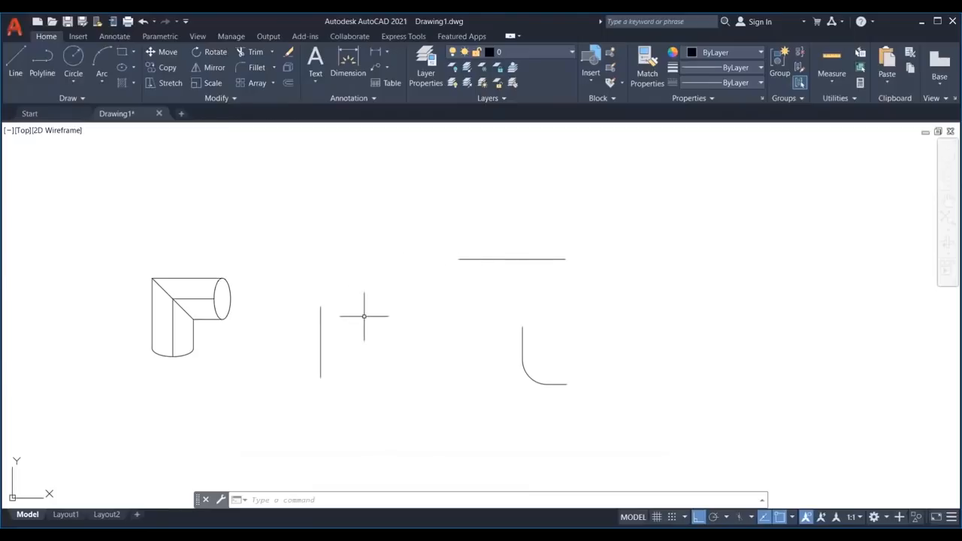
text(f)
key(Return)
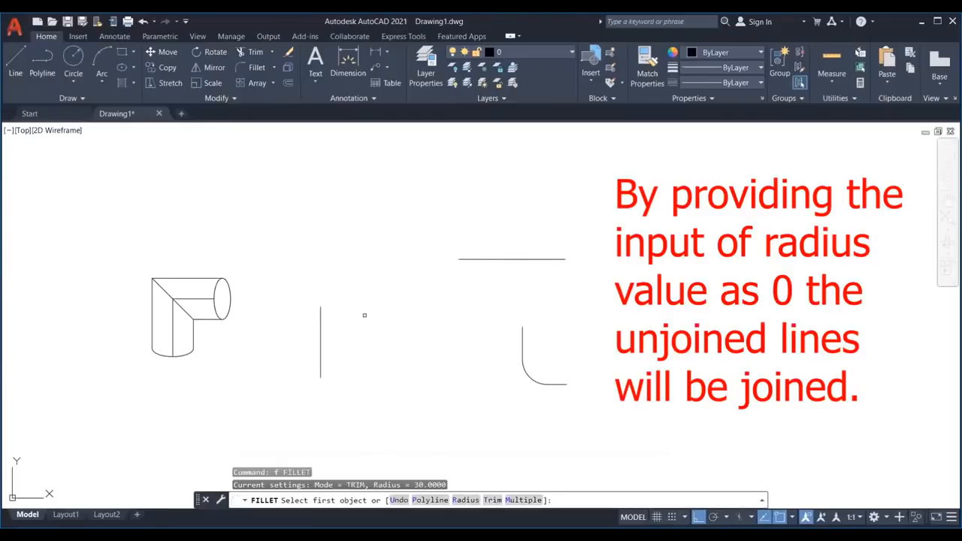
text(r)
key(Return)
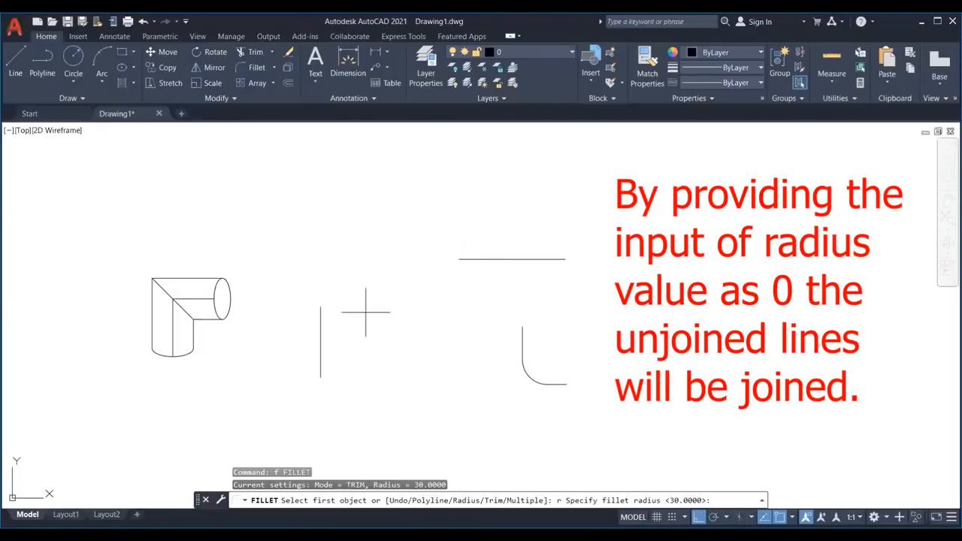
text(0)
key(Return)
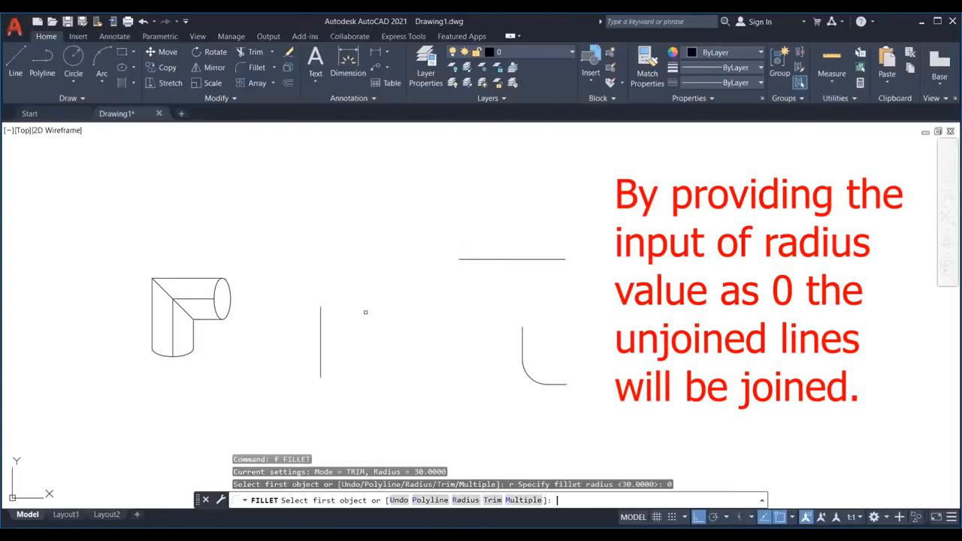
Fillet the left vertical line and the upper horizontal line into a sharp corner
click(465, 259)
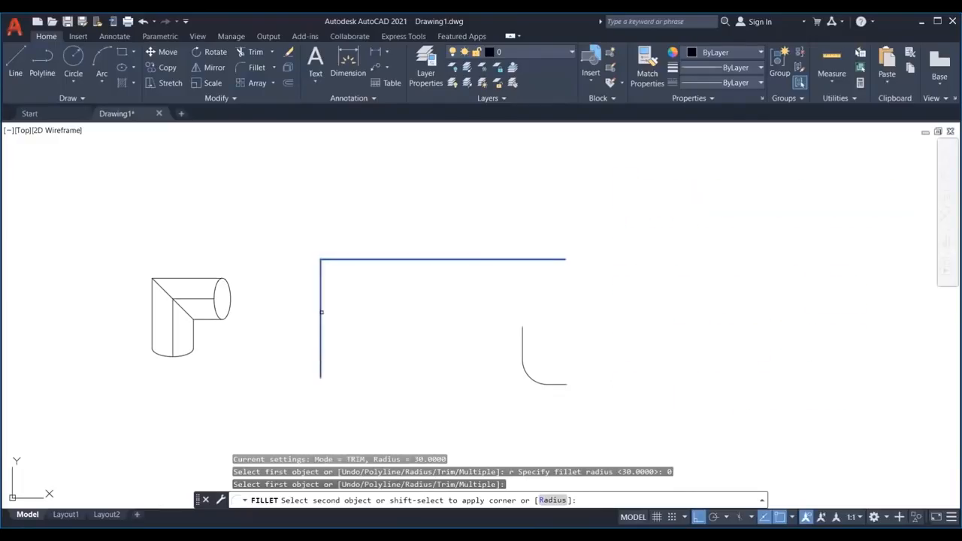
key(Escape)
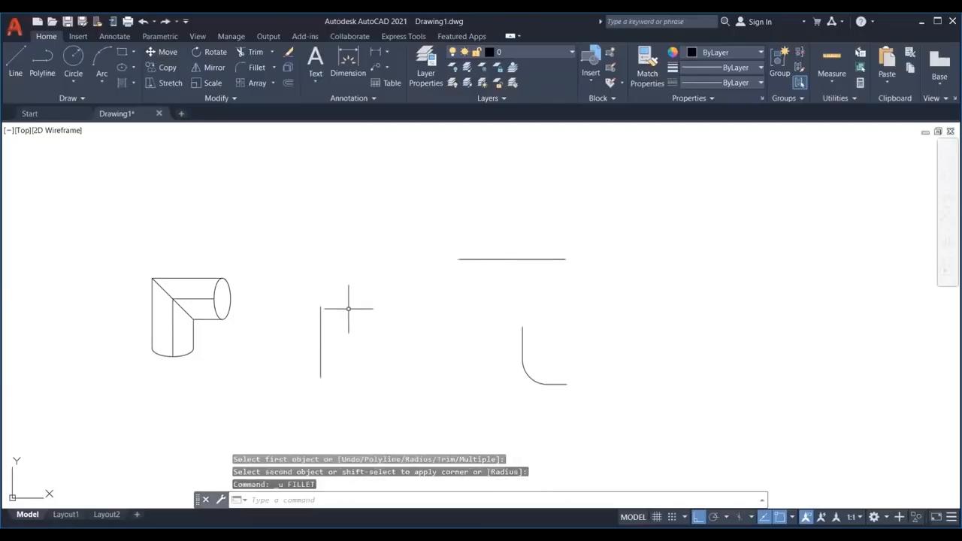
text(f)
key(Return)
click(321, 318)
click(461, 259)
Fillet the right vertical line and the upper horizontal line into a sharp corner
text(f)
key(Return)
click(522, 340)
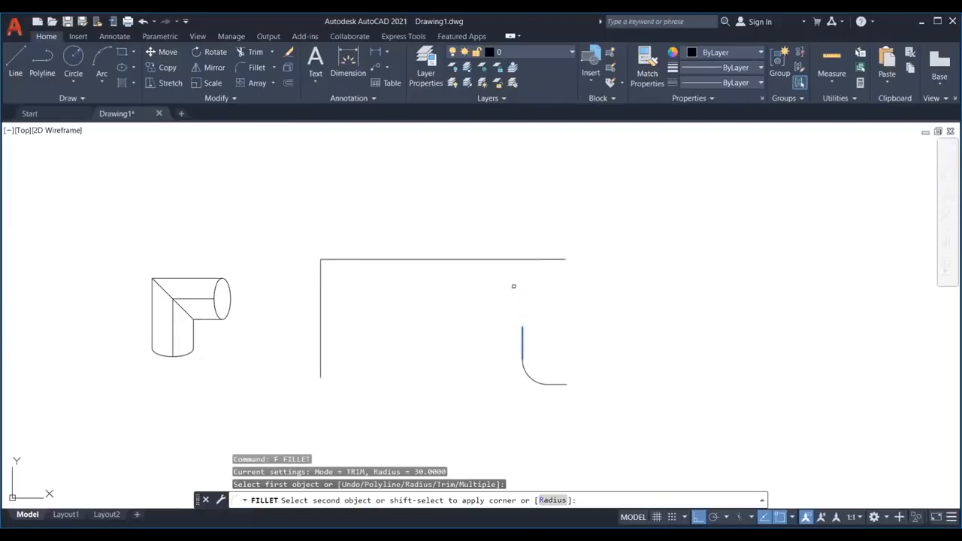
click(553, 260)
Fillet the upper ends of the two parallel vertical lines with a semicircular arc
text(f)
key(Return)
click(320, 285)
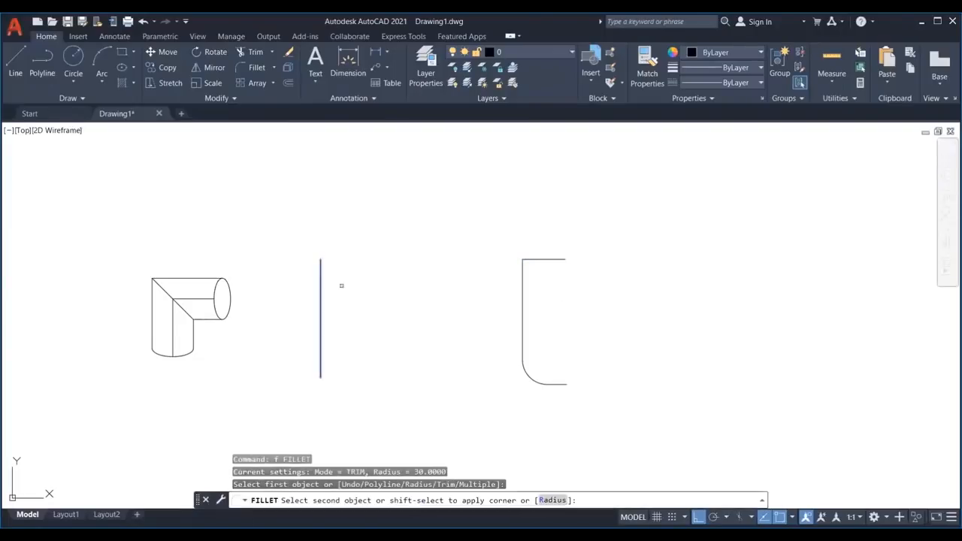
click(521, 275)
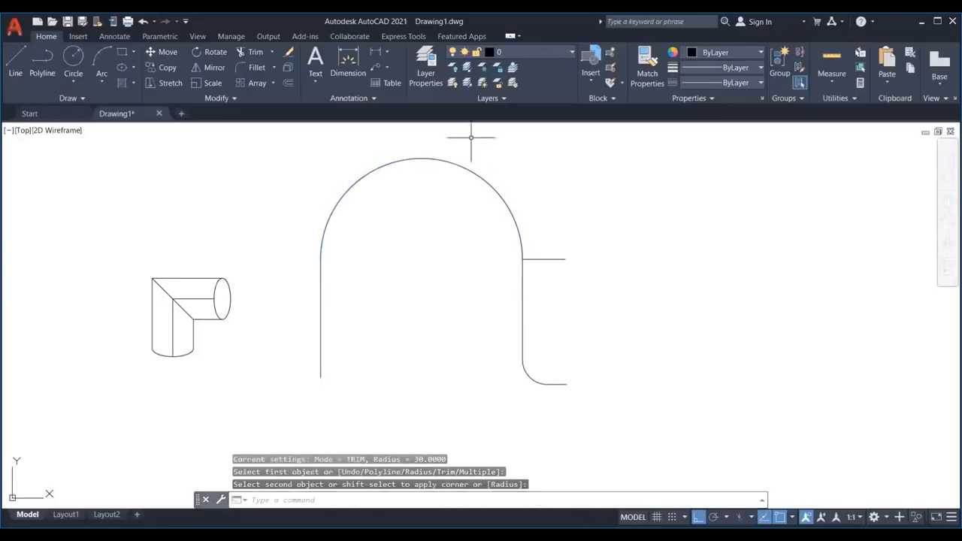
Fillet the right ends of the two short parallel horizontal lines with a semicircular arc
text(f)
key(Return)
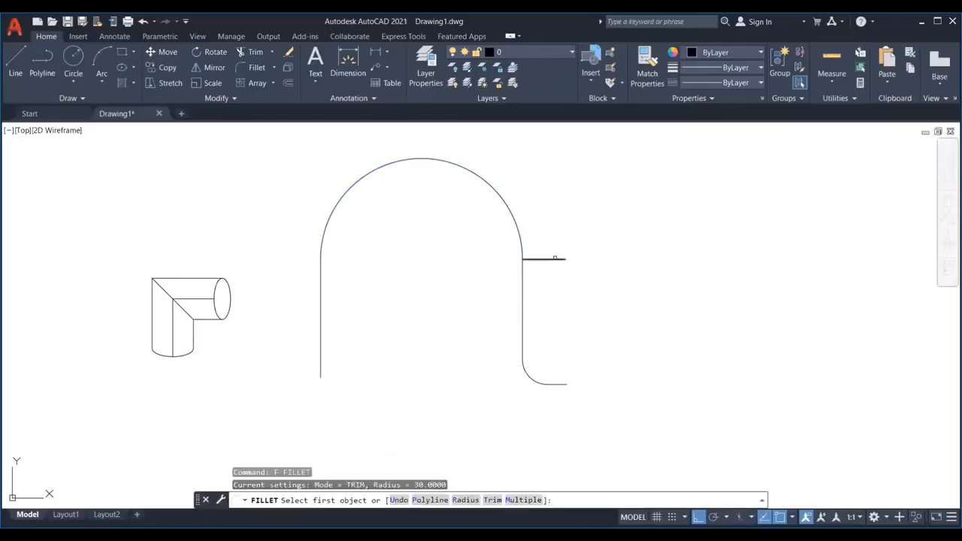
click(554, 259)
click(562, 384)
Fillet the lower ends of the two parallel vertical lines to close the slot-shaped outline with an arc
text(f)
key(Return)
click(322, 353)
click(521, 346)
scroll(597, 326, down, 2)
middle_drag(597, 326, 573, 304)
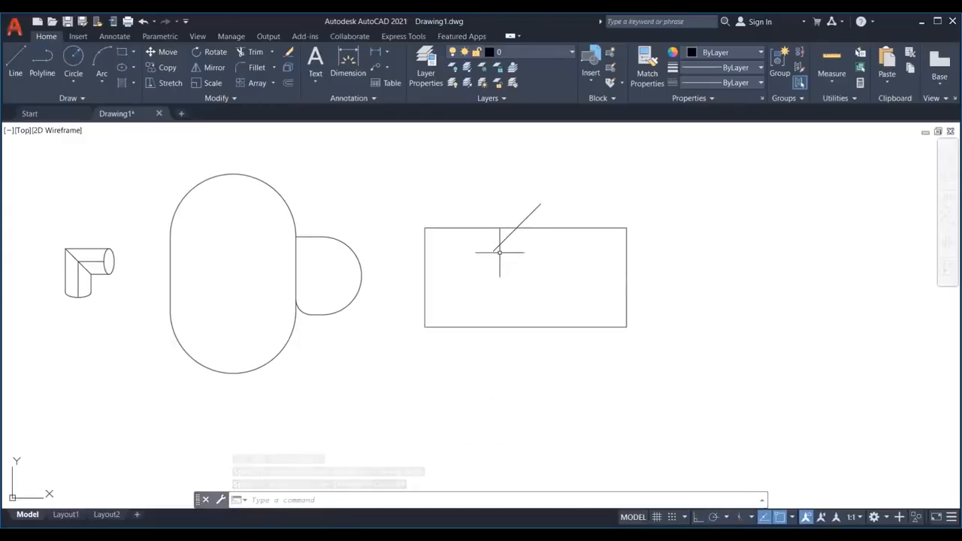
Trim the part of the diagonal line that lies inside the rectangle
text(tr)
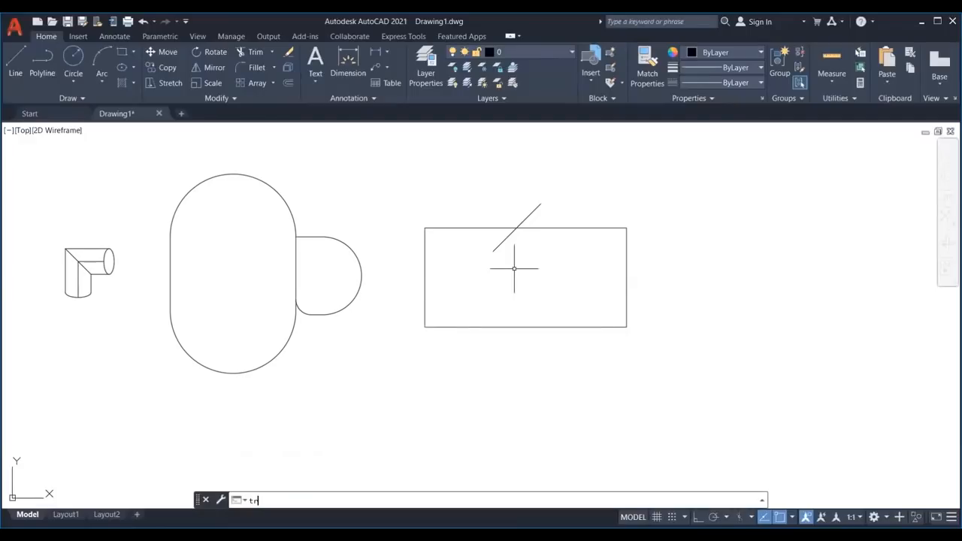
key(Return)
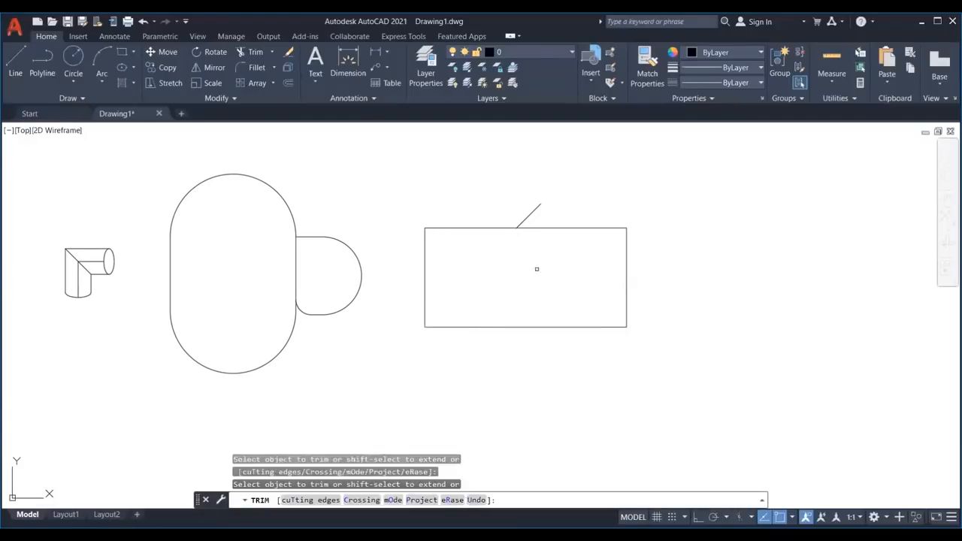
key(Escape)
key(Escape)
key(Escape)
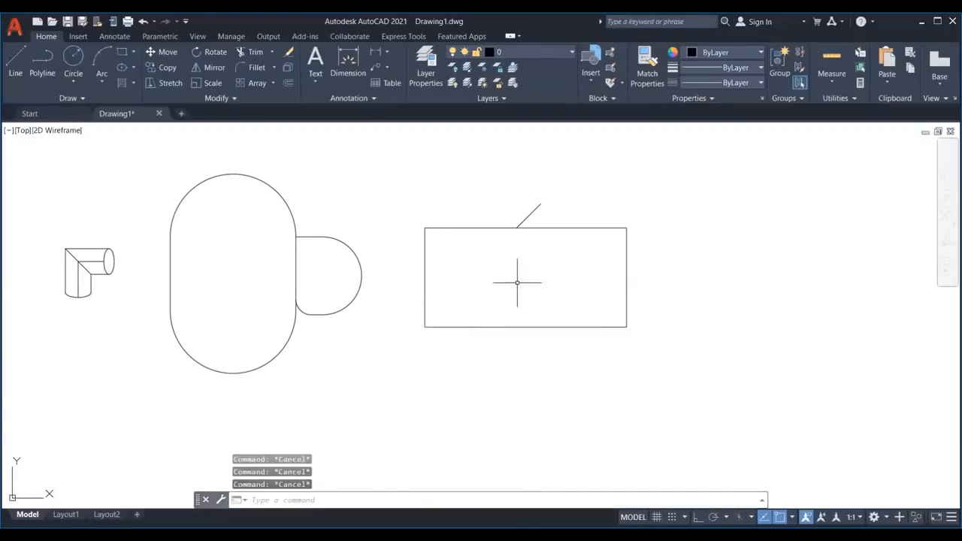
Extend the diagonal line across the rectangle to its left side
text(ex)
key(Return)
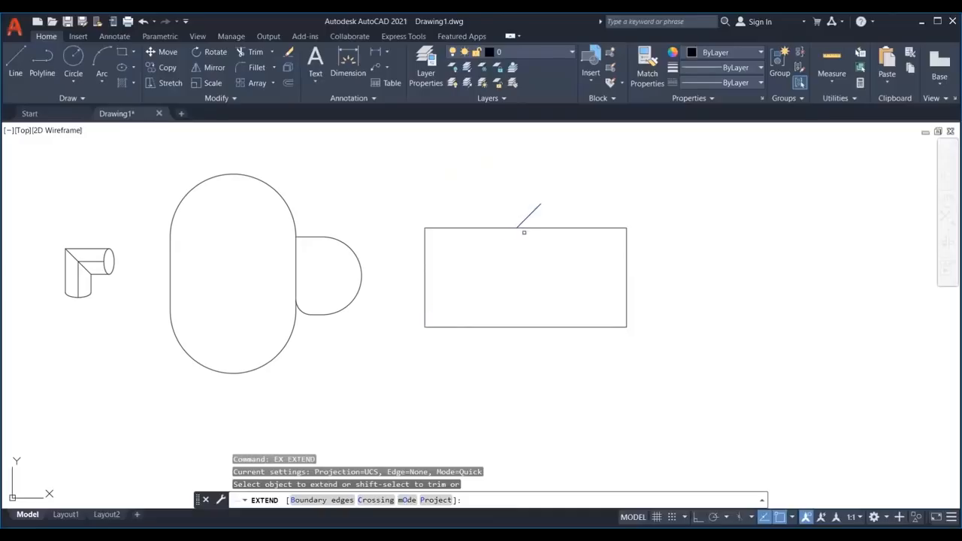
click(523, 230)
key(Escape)
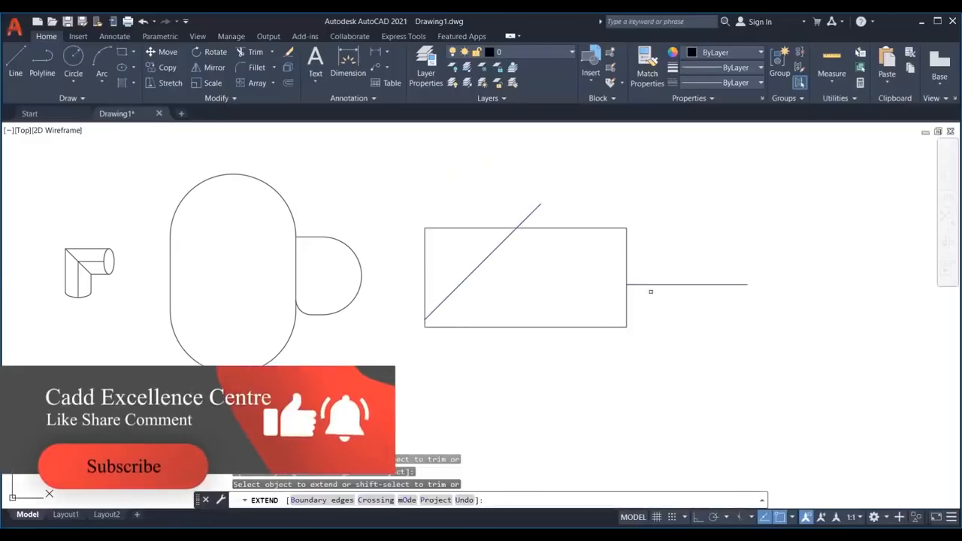
Extend the horizontal line leftward through the rectangle and the rounded outlines, boundary by boundary, to the pipe elbow
click(640, 286)
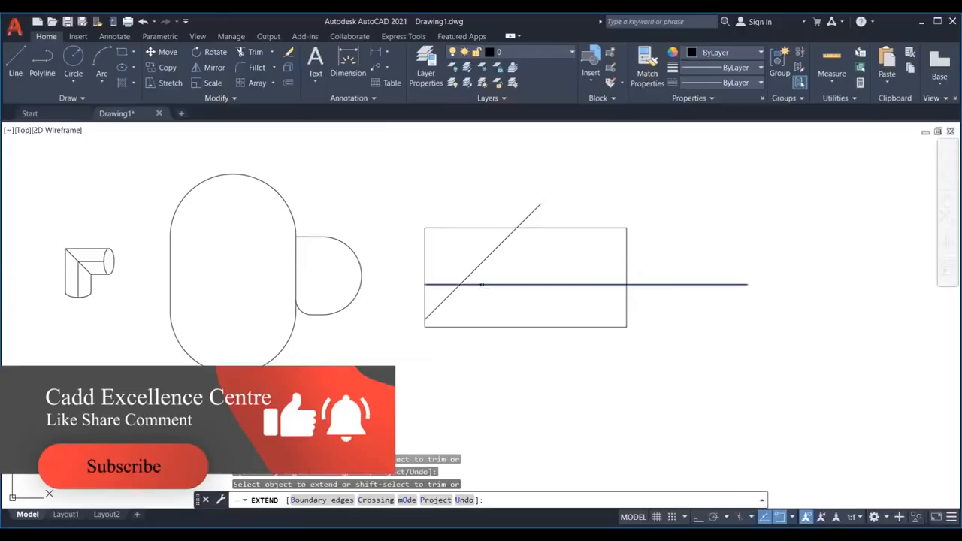
click(481, 285)
click(432, 284)
click(366, 285)
click(301, 284)
click(177, 285)
click(96, 285)
click(78, 280)
key(Escape)
key(Escape)
key(Escape)
Delete the extended horizontal line and the diagonal line crossing the rectangle
click(595, 264)
click(560, 299)
key(Delete)
click(500, 279)
click(437, 251)
key(Delete)
Draw a short horizontal line in the middle of the rectangle with Ortho mode toggled
text(l)
key(Return)
click(494, 275)
key(F8)
click(539, 274)
key(Escape)
Extend the short horizontal line in both directions to the rectangle's left and right sides
text(ex)
key(Return)
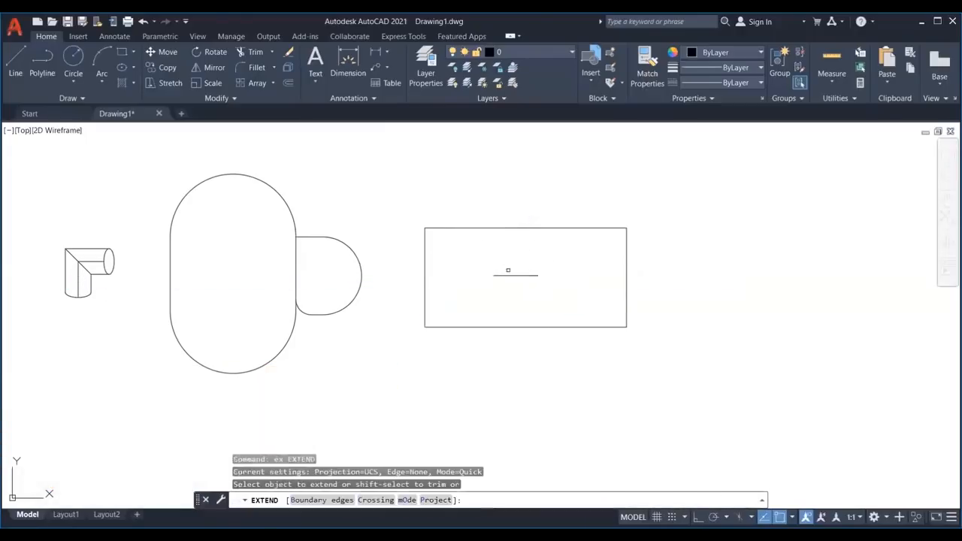
drag(514, 263, 524, 286)
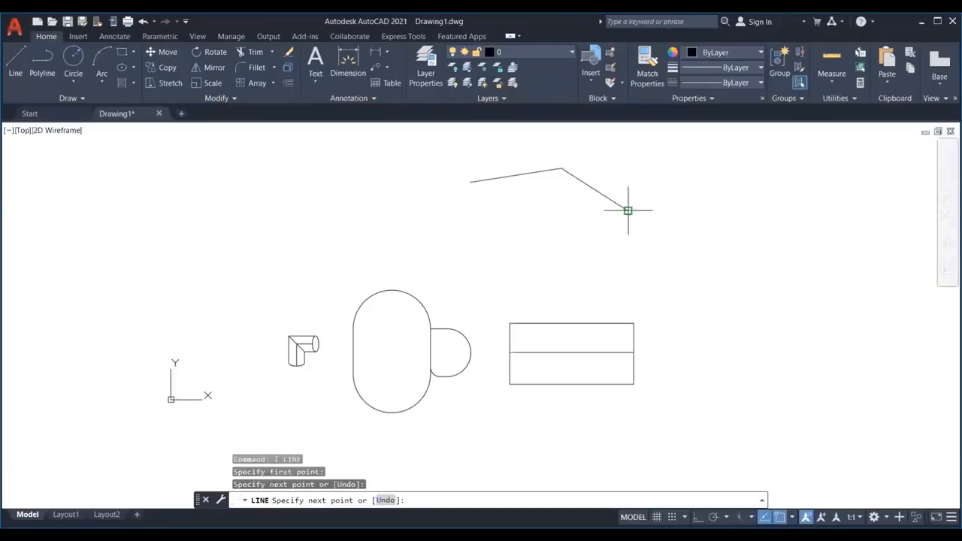
Complete the irregular eight-sided closed outline above the rectangle with connected line segments
click(627, 211)
click(590, 254)
click(568, 236)
click(522, 257)
click(522, 221)
click(453, 232)
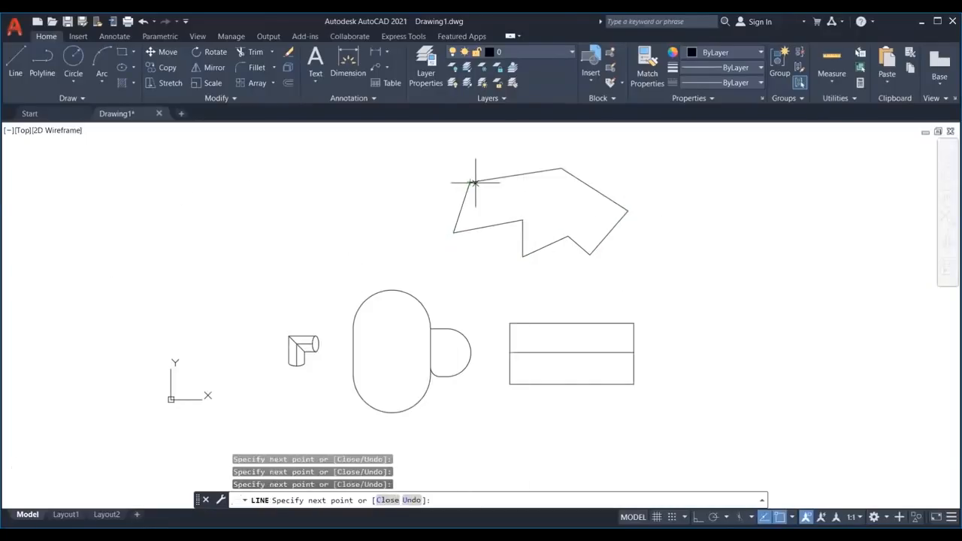
key(Return)
key(Return)
Select the outline's segments one after another to examine whether they are separate objects, and clear the selection
click(606, 184)
key(Escape)
key(Escape)
click(606, 174)
click(575, 191)
click(547, 187)
click(529, 169)
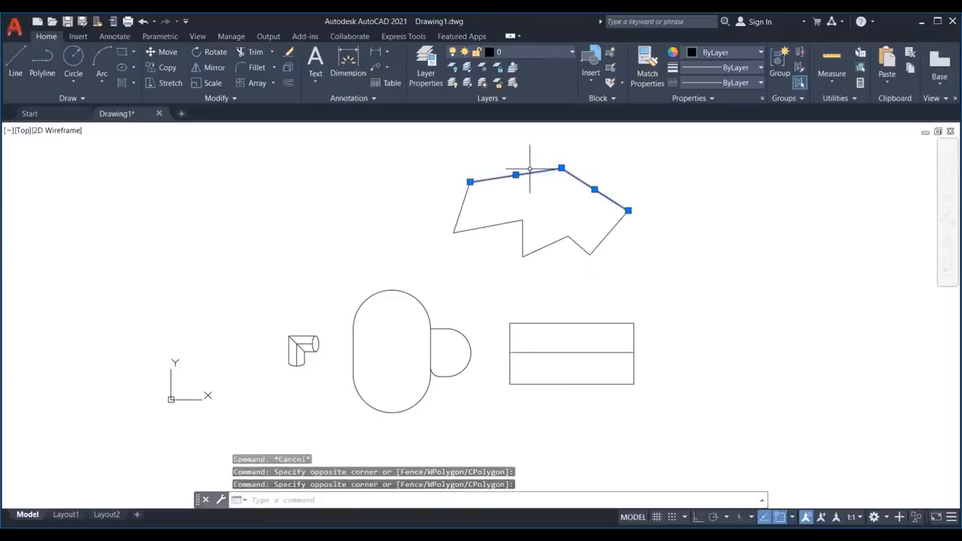
click(505, 197)
click(440, 208)
click(489, 211)
click(478, 233)
click(532, 216)
click(505, 241)
click(551, 230)
click(554, 243)
click(584, 241)
click(570, 256)
key(Escape)
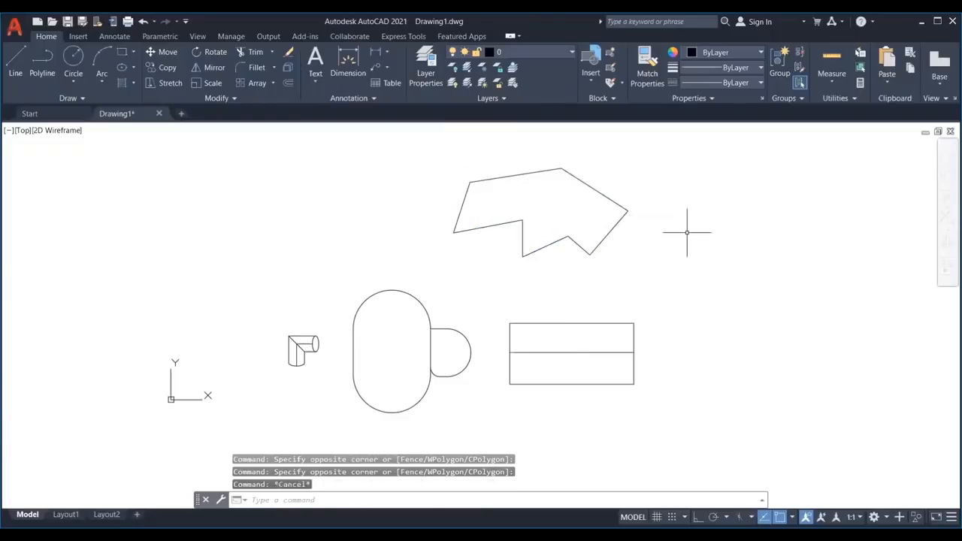
Join all eight lines of the irregular outline into one polyline
click(674, 156)
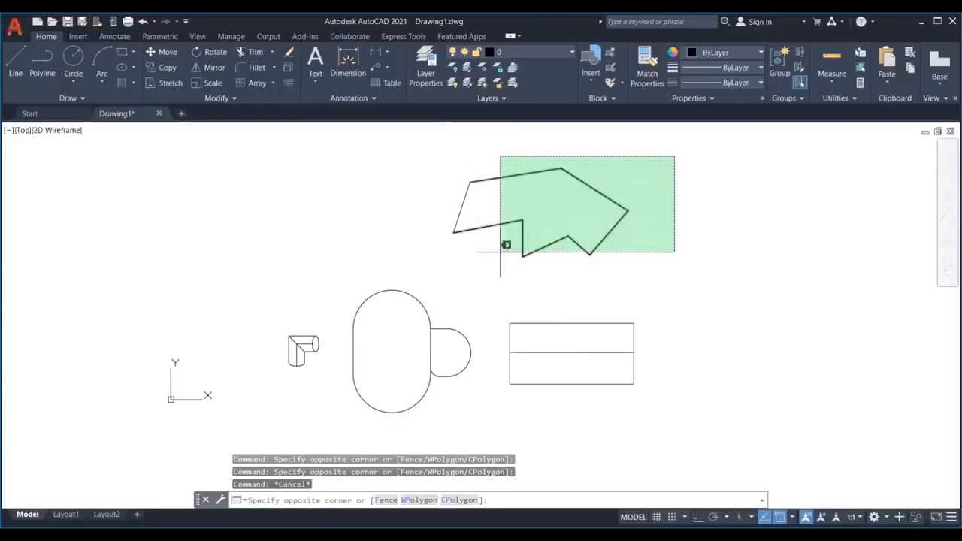
click(430, 275)
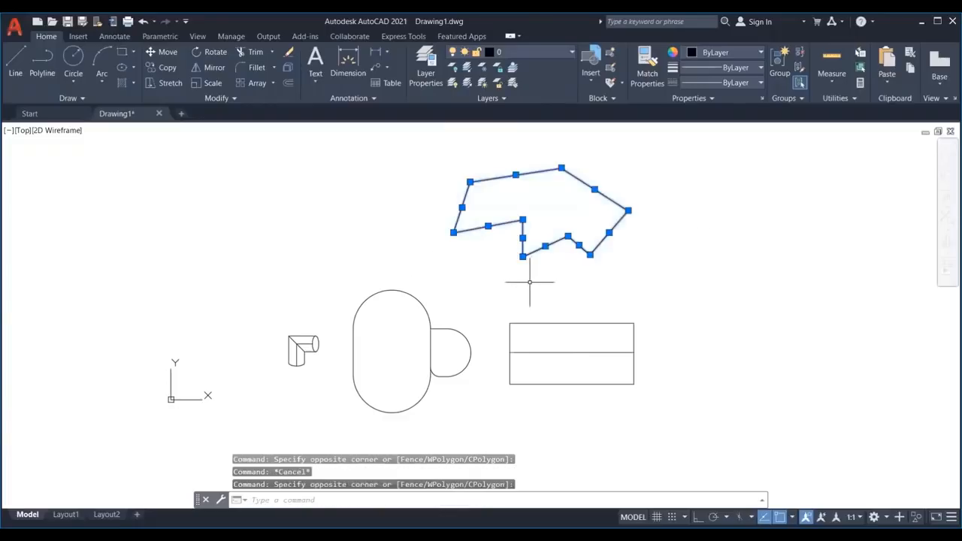
text(j)
key(Return)
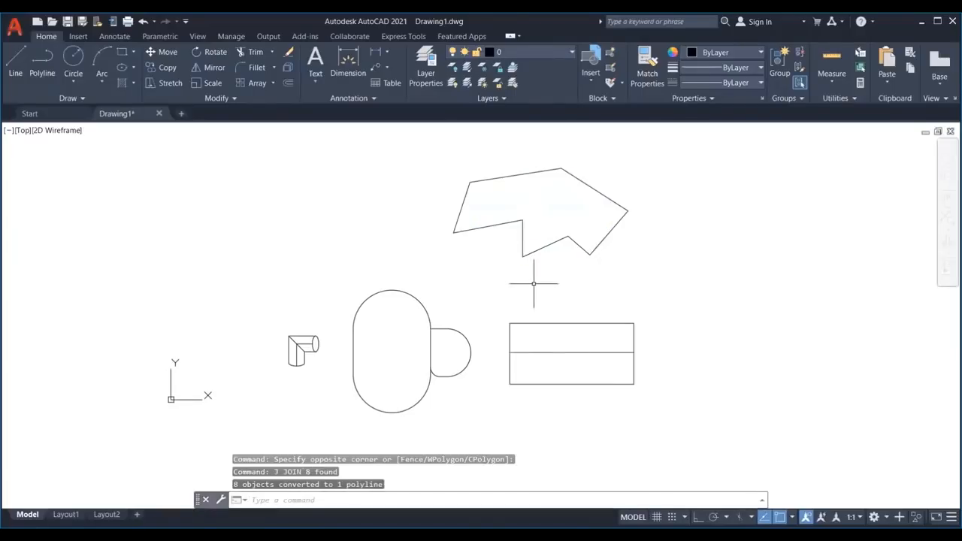
Select the joined outline at different segments to check whether it behaves as one object
click(541, 249)
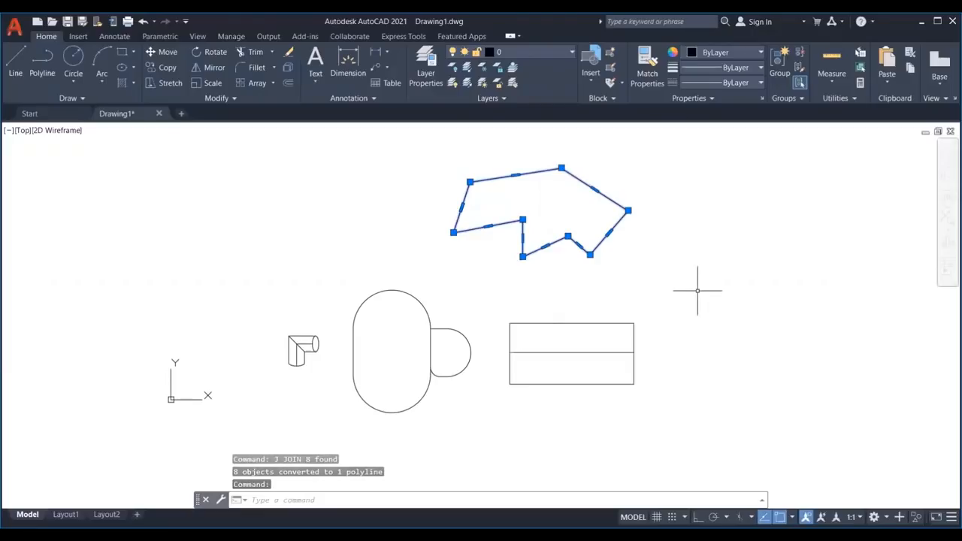
key(Escape)
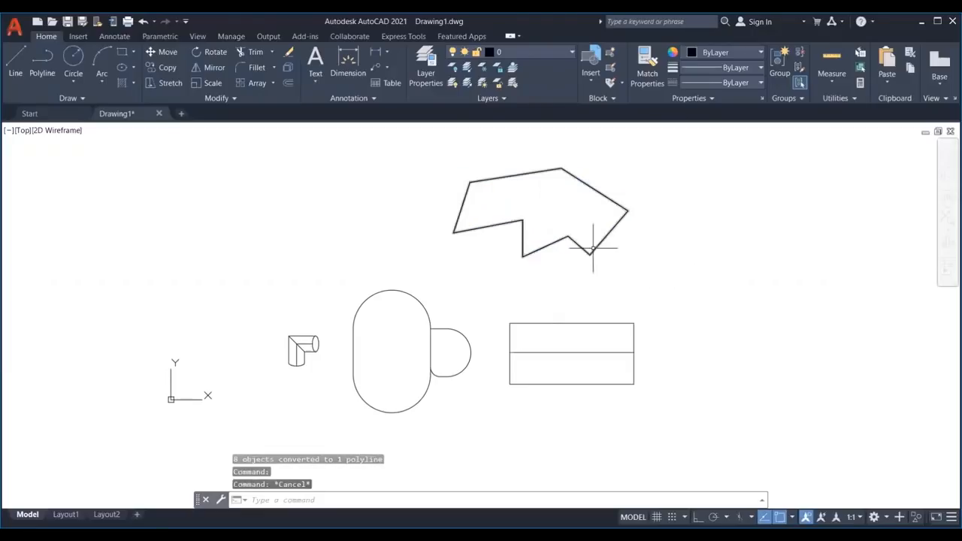
click(593, 249)
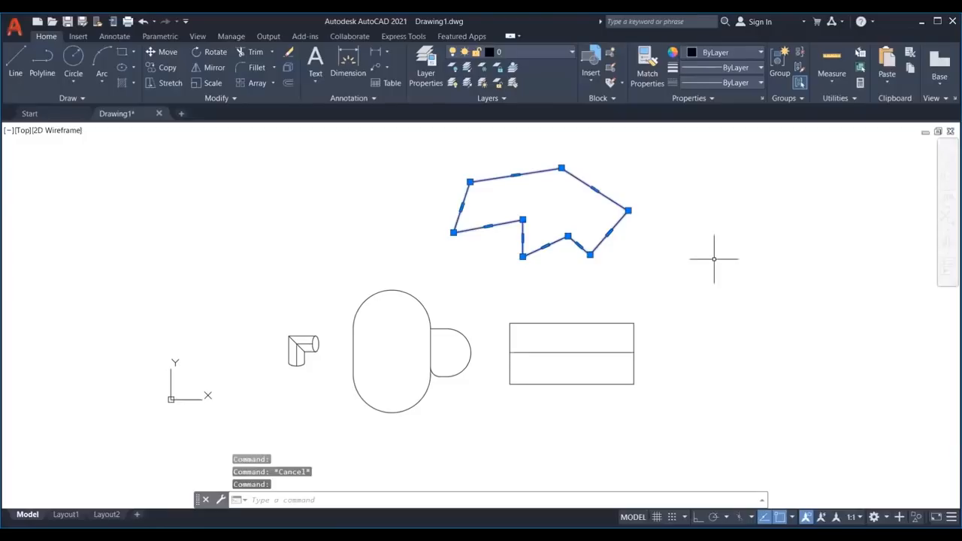
key(Escape)
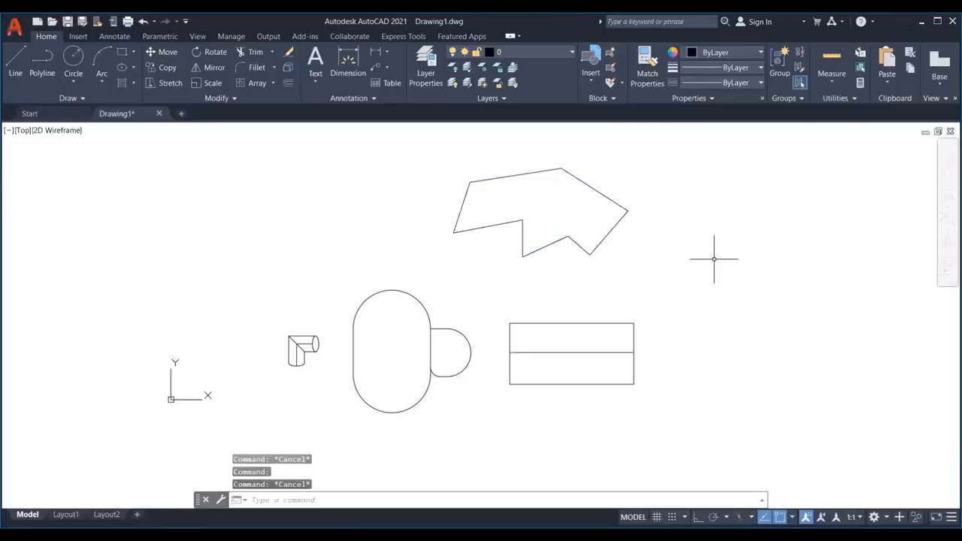
Explode the irregular polyline into individual line segments
click(613, 235)
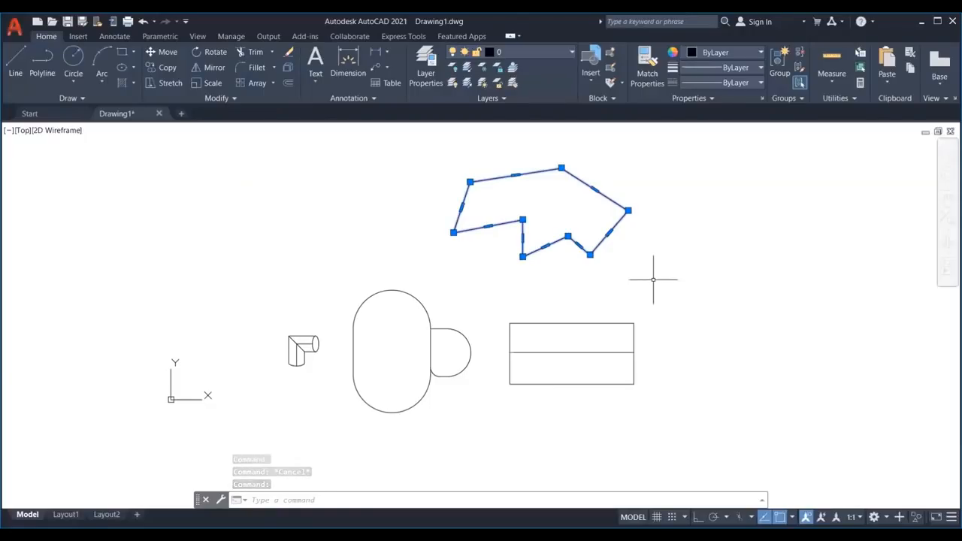
text(x)
key(Return)
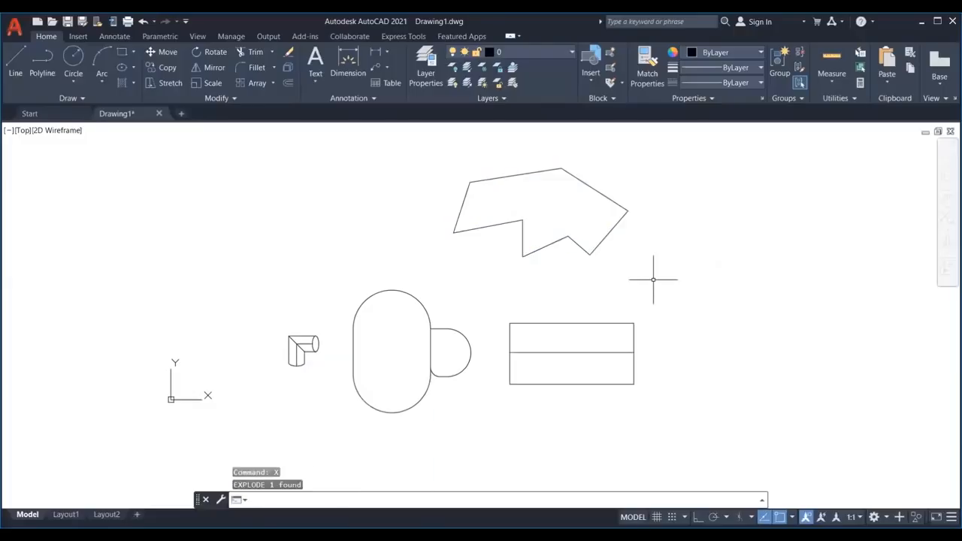
Select several segments of the exploded outline to check whether they are separate objects
click(616, 224)
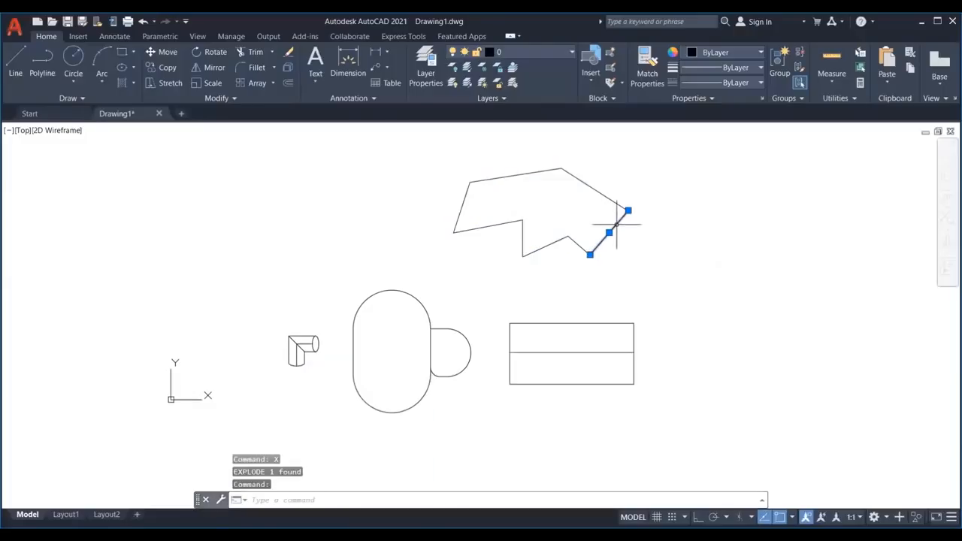
click(608, 192)
click(539, 173)
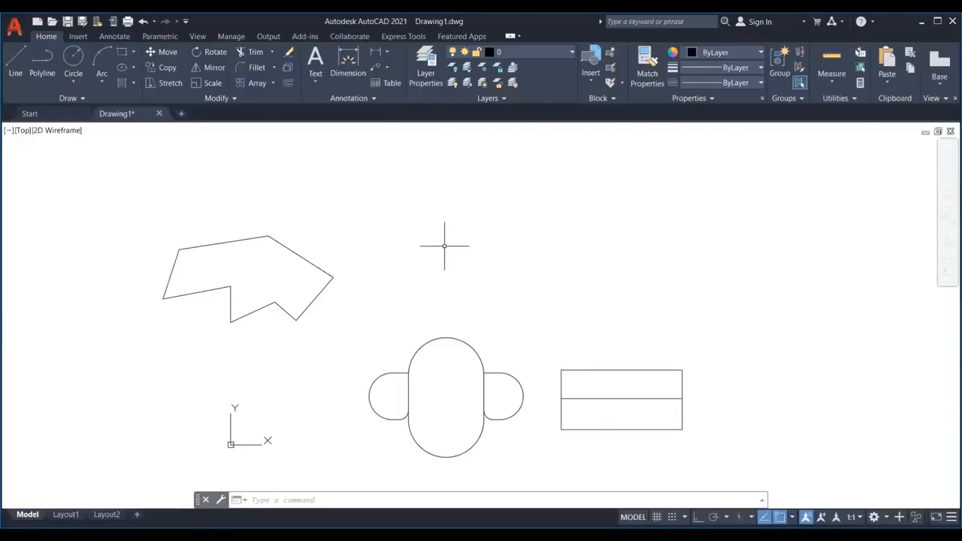
Draw a six-sided polygon inscribed in a circle with a radius of about 170, placed in the empty area above the existing shapes
text(po)
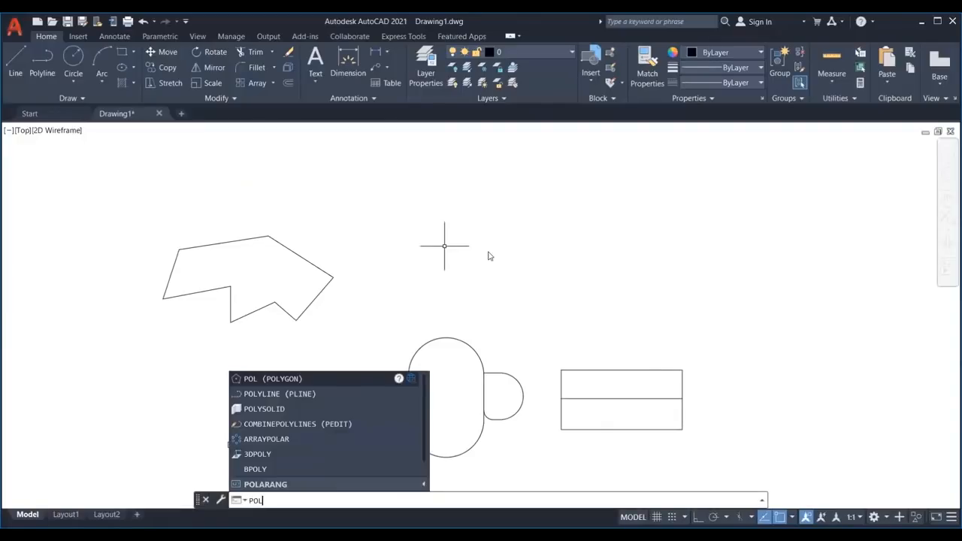
key(Return)
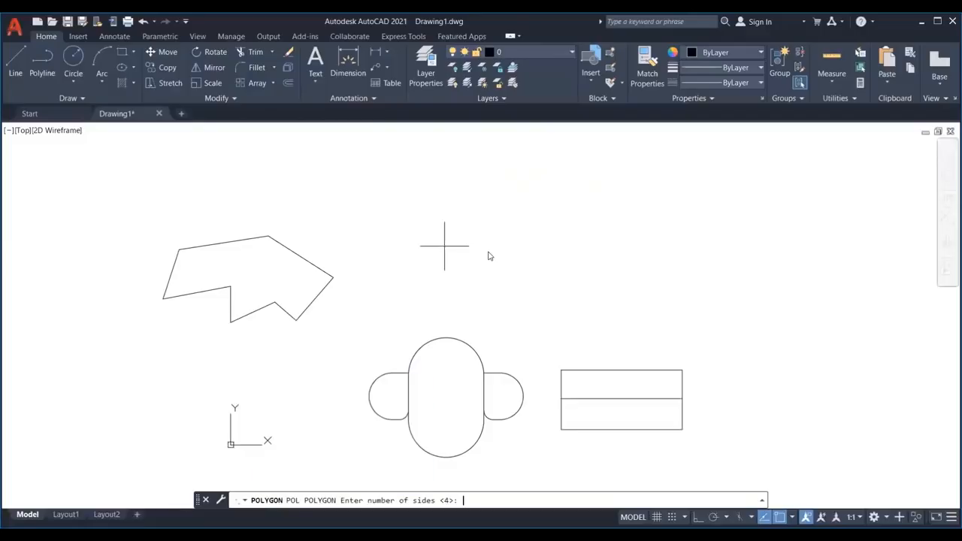
middle_drag(518, 297, 350, 396)
middle_drag(402, 326, 378, 336)
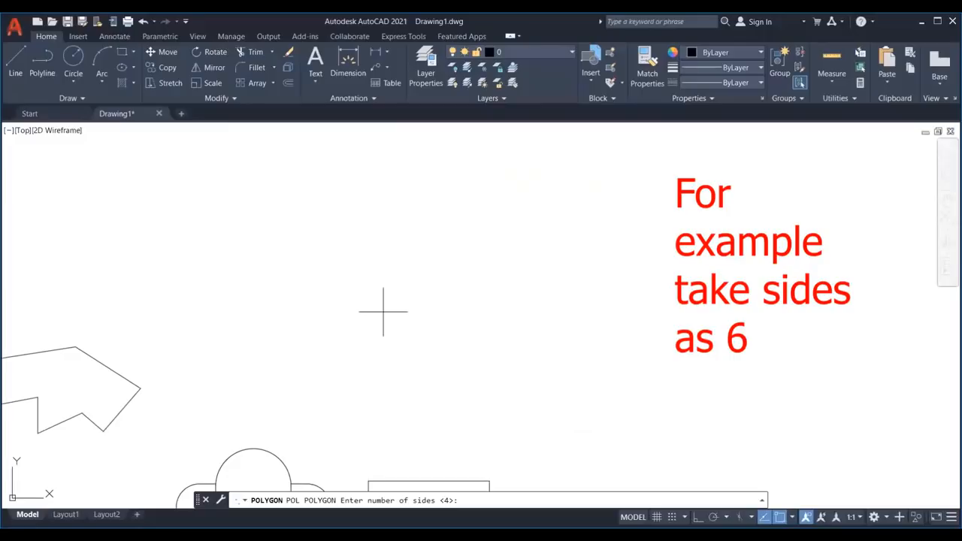
text(6)
key(Return)
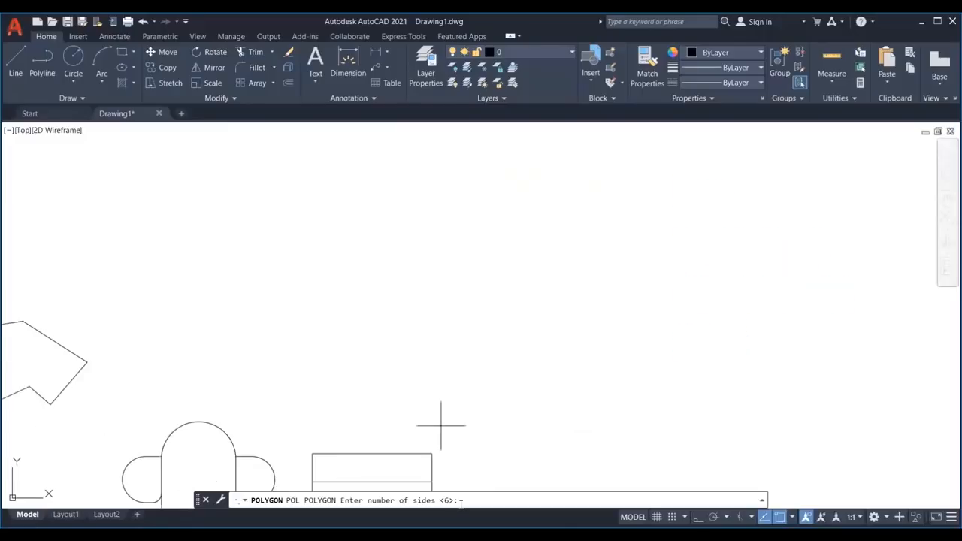
text(6)
key(Return)
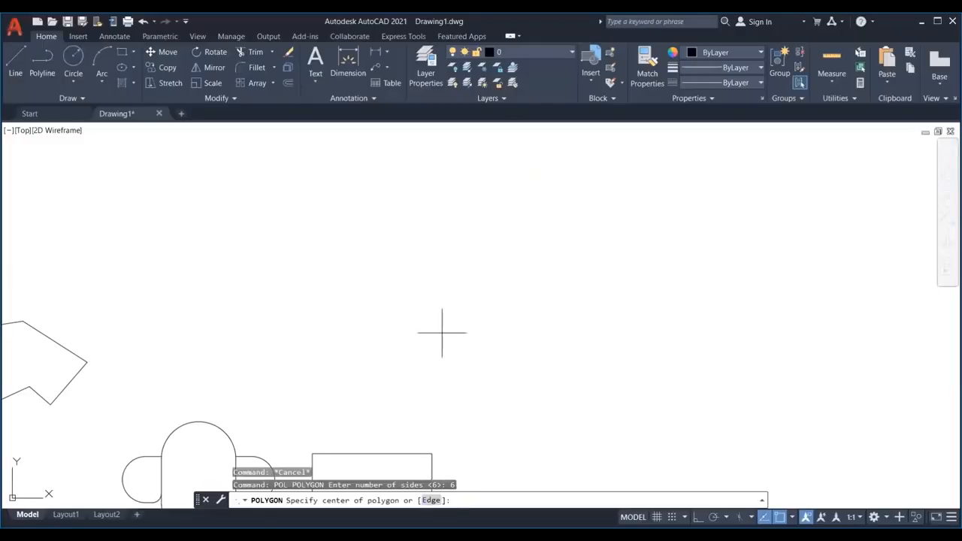
click(435, 289)
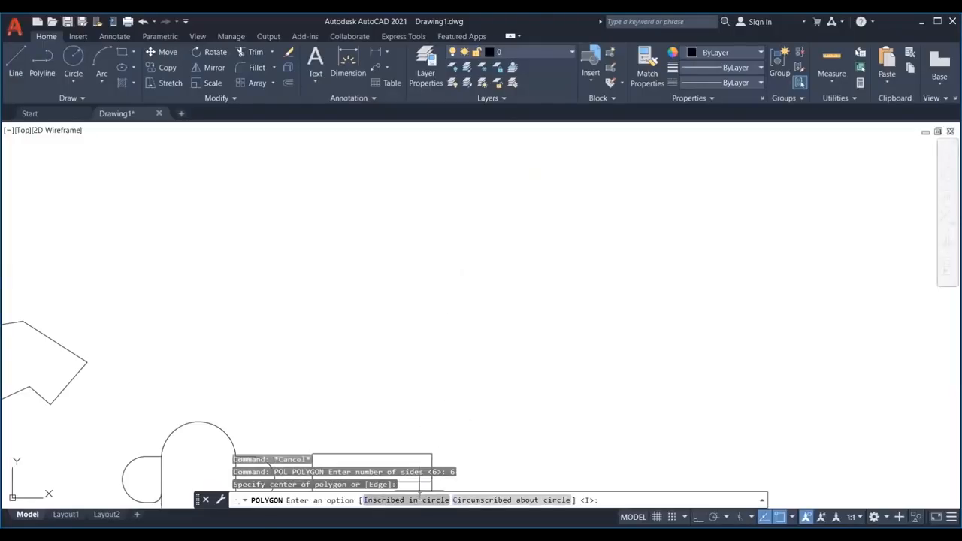
click(406, 499)
key(F8)
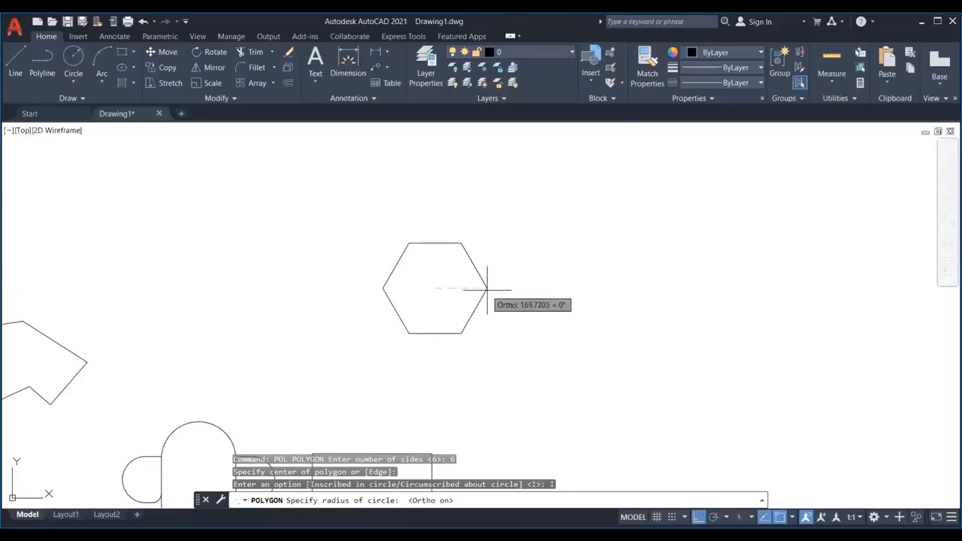
click(487, 288)
Draw a circle inside the hexagon, tangent to three of its sides
middle_drag(571, 349, 453, 338)
scroll(307, 251, up, 4)
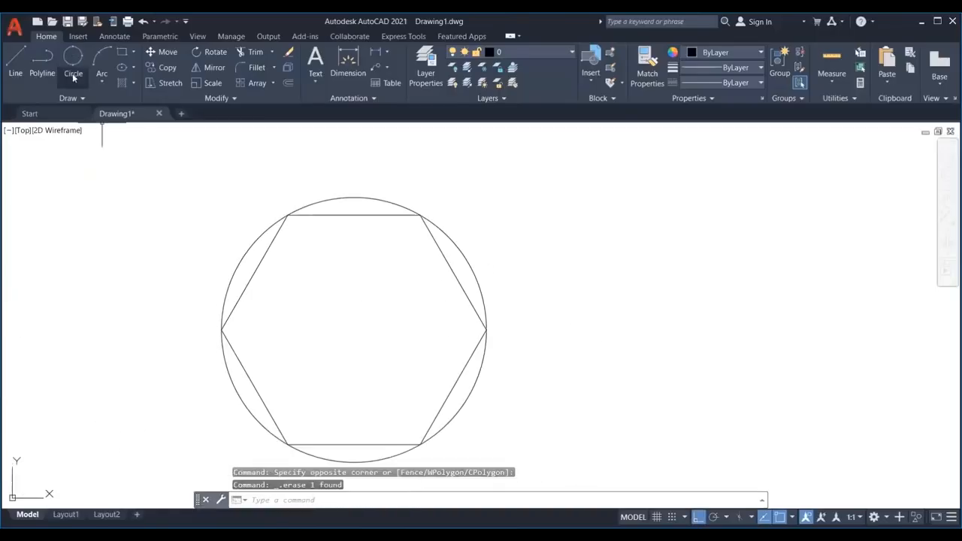
click(72, 73)
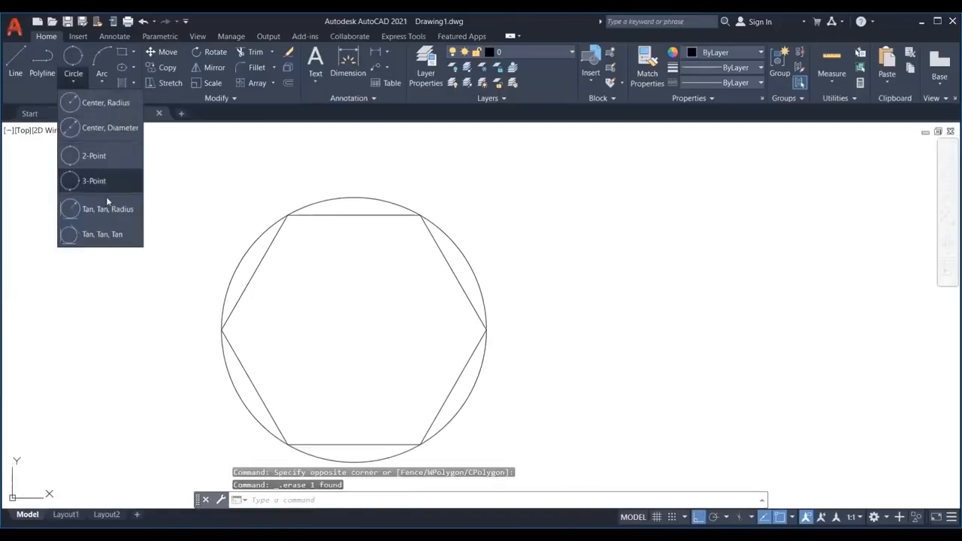
click(84, 236)
click(253, 275)
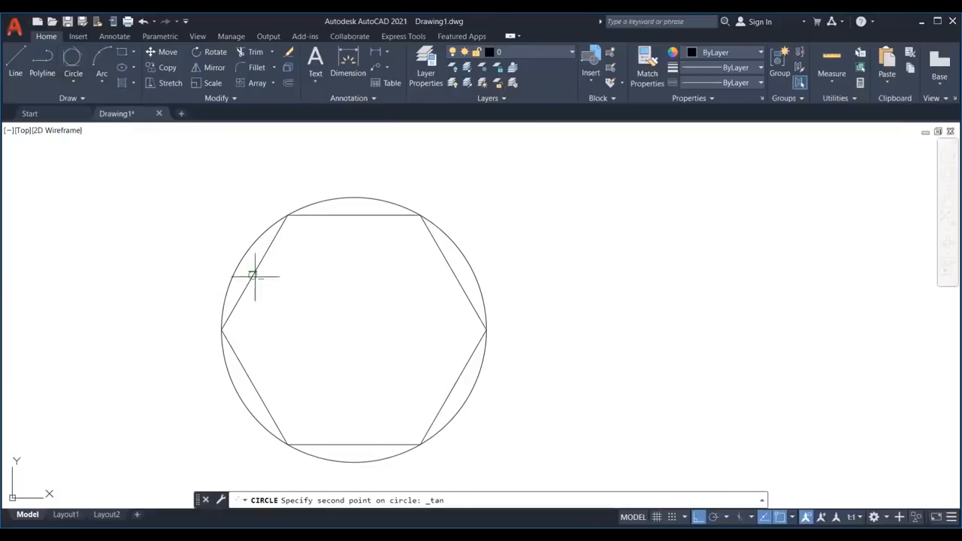
click(264, 403)
click(466, 302)
mouse_move(638, 253)
middle_down()
mouse_move(589, 243)
mouse_move(548, 193)
middle_up()
key(Escape)
Set the color of the outer circle around the hexagon to red
click(448, 197)
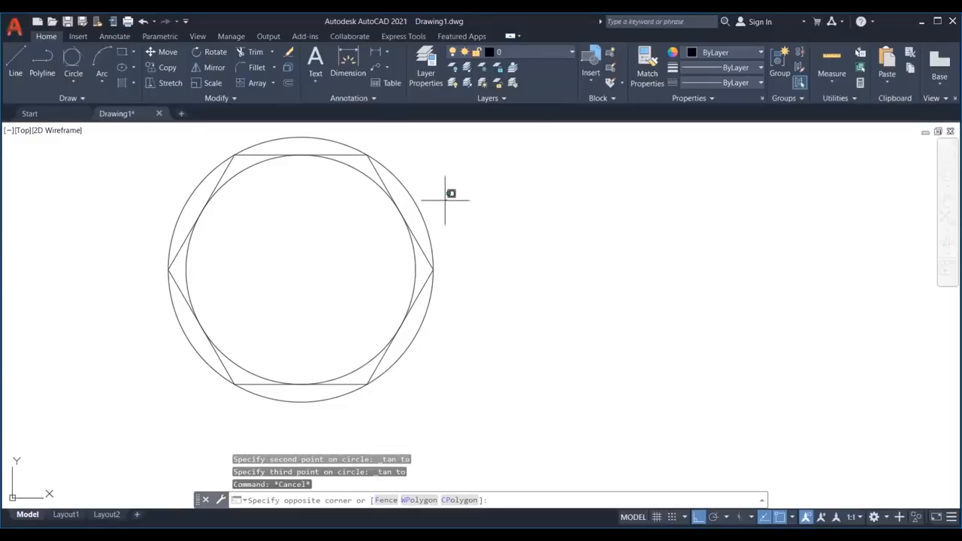
click(413, 207)
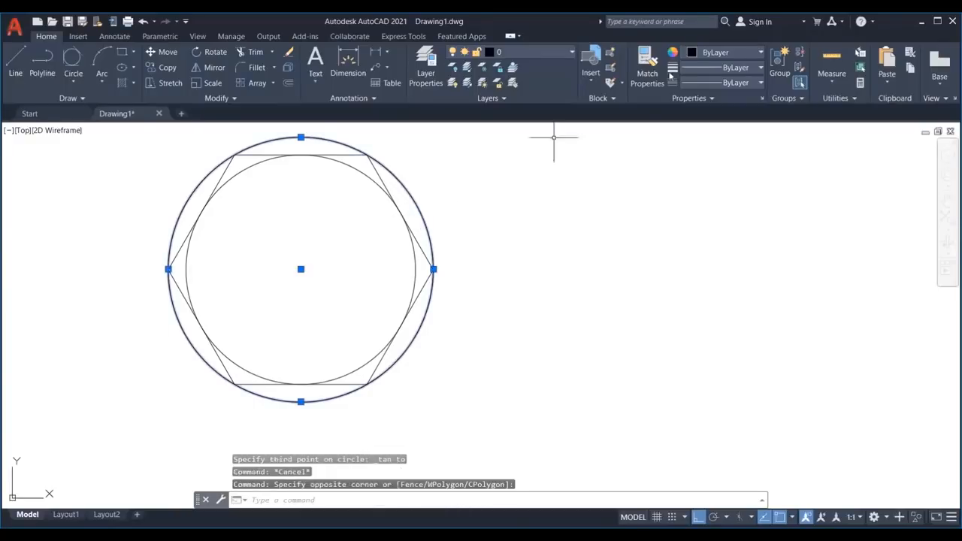
click(706, 54)
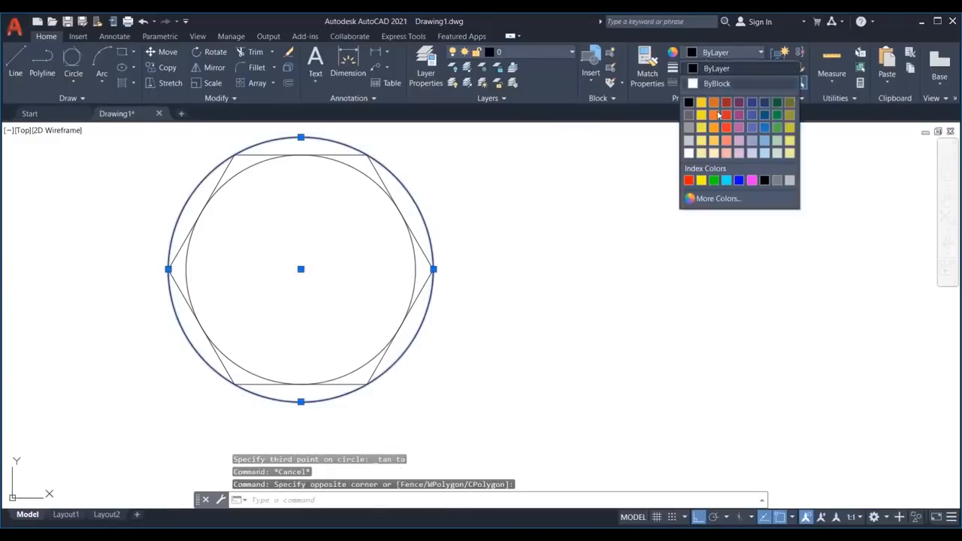
click(690, 181)
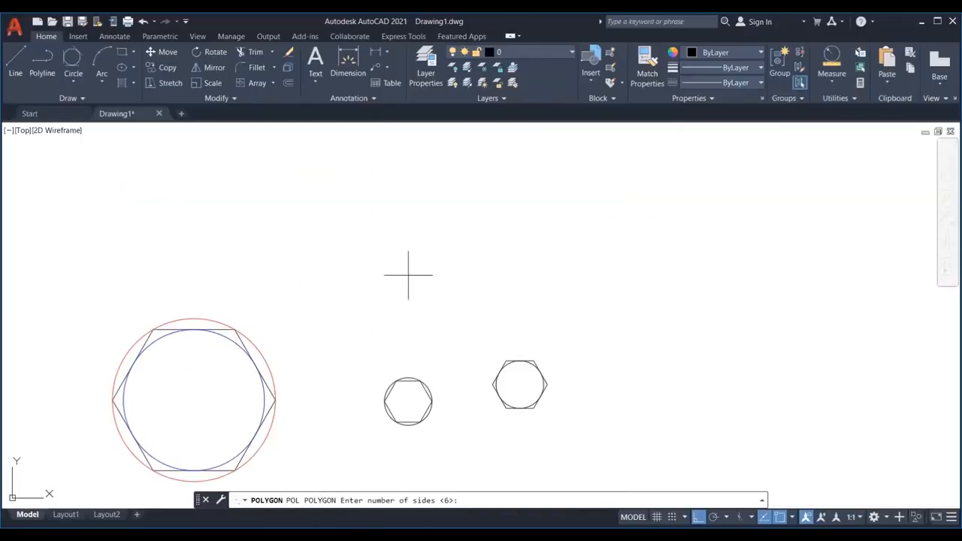
Draw a three-sided polygon by its edge above the small hexagons, with a horizontal base 40 long
key(Return)
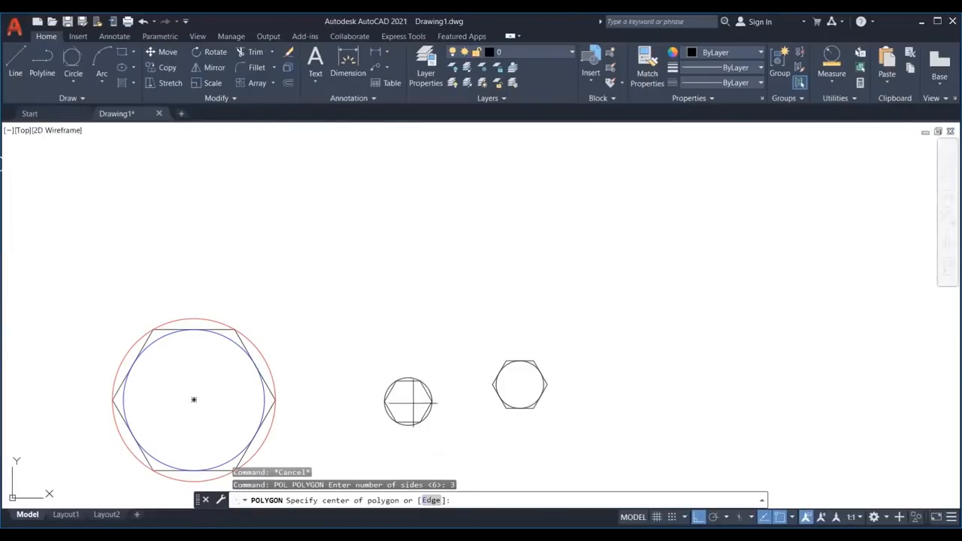
text(E)
key(Return)
click(419, 380)
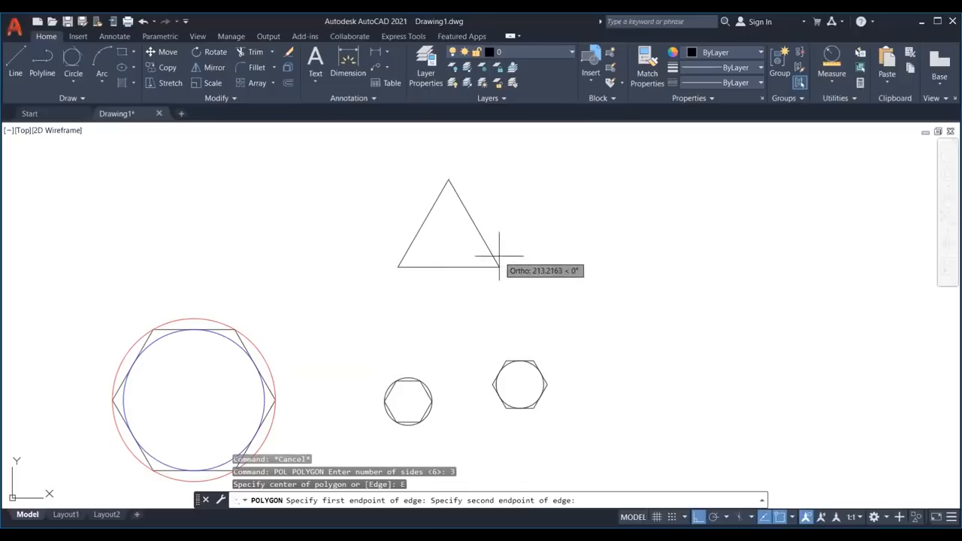
text(40)
key(Return)
scroll(399, 254, up, 5)
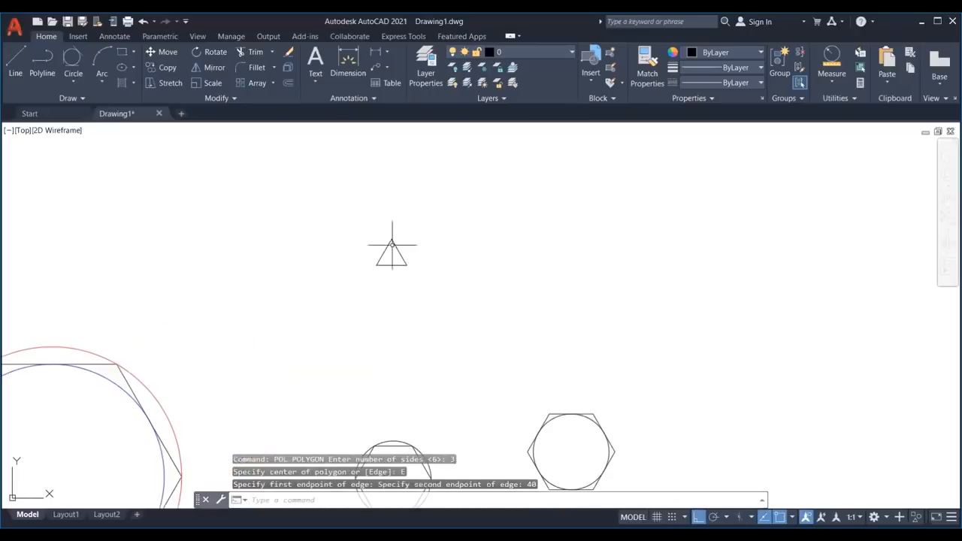
middle_drag(379, 301, 404, 348)
scroll(408, 360, up, 2)
key(Escape)
key(Escape)
key(Escape)
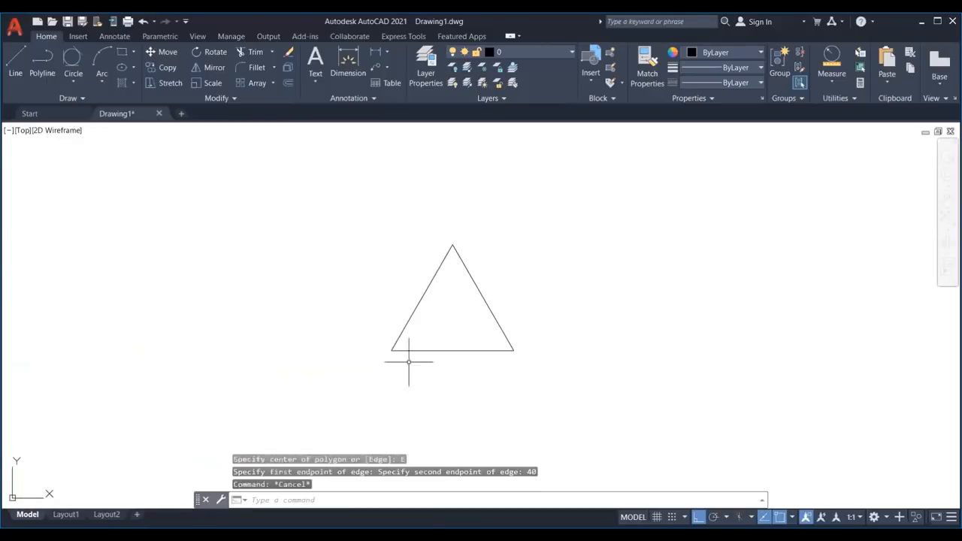
Measure the length of the triangle's base
scroll(413, 365, down, 2)
click(829, 83)
click(834, 126)
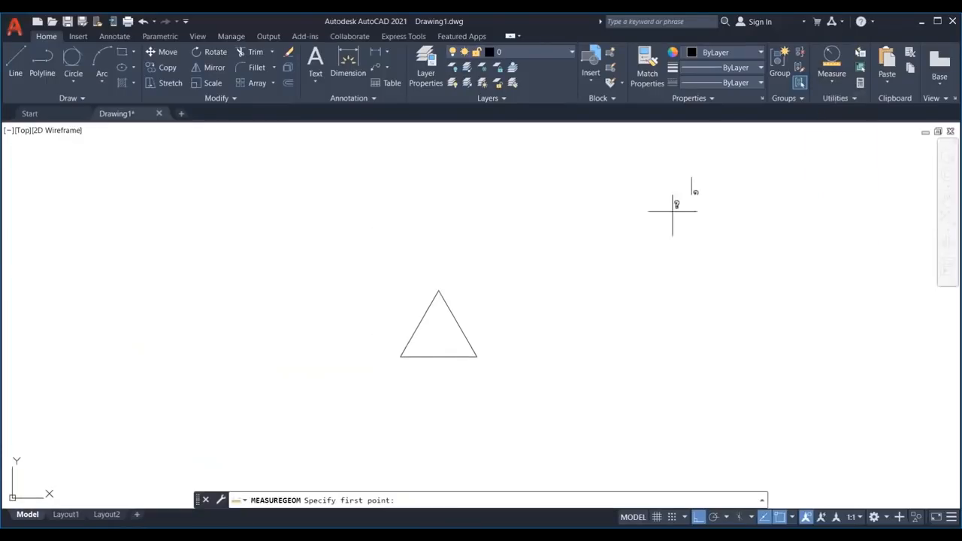
click(400, 356)
click(477, 356)
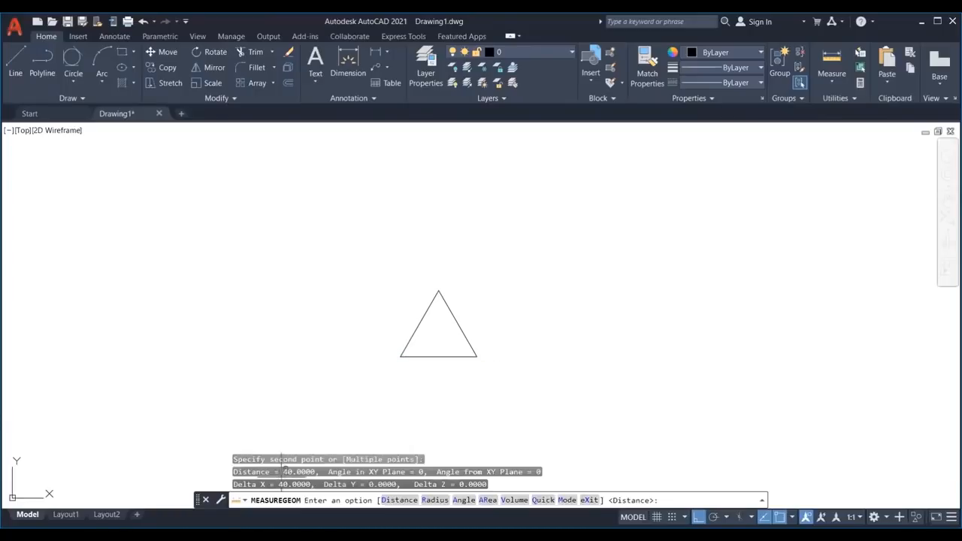
key(Escape)
Measure both sloping sides of the triangle from the apex to the base corners
click(834, 63)
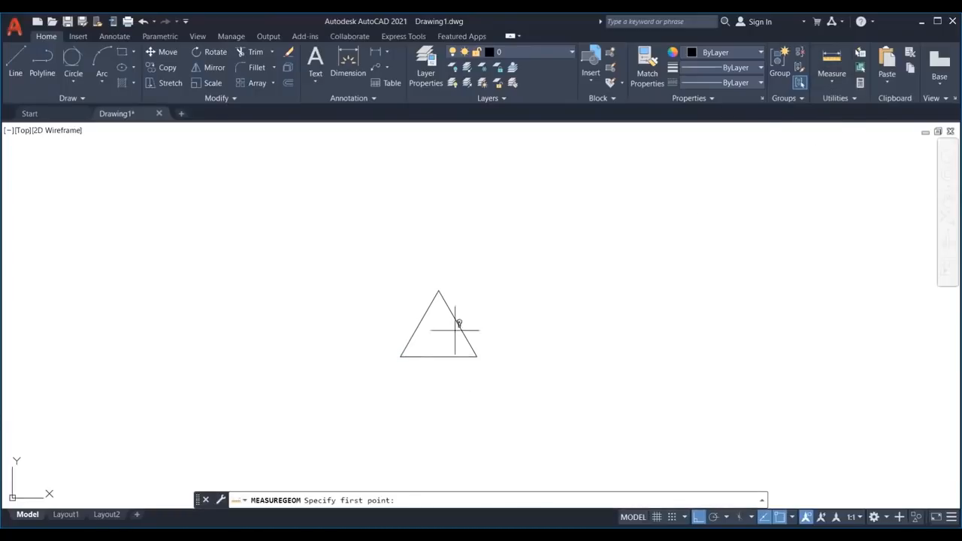
click(444, 289)
click(476, 355)
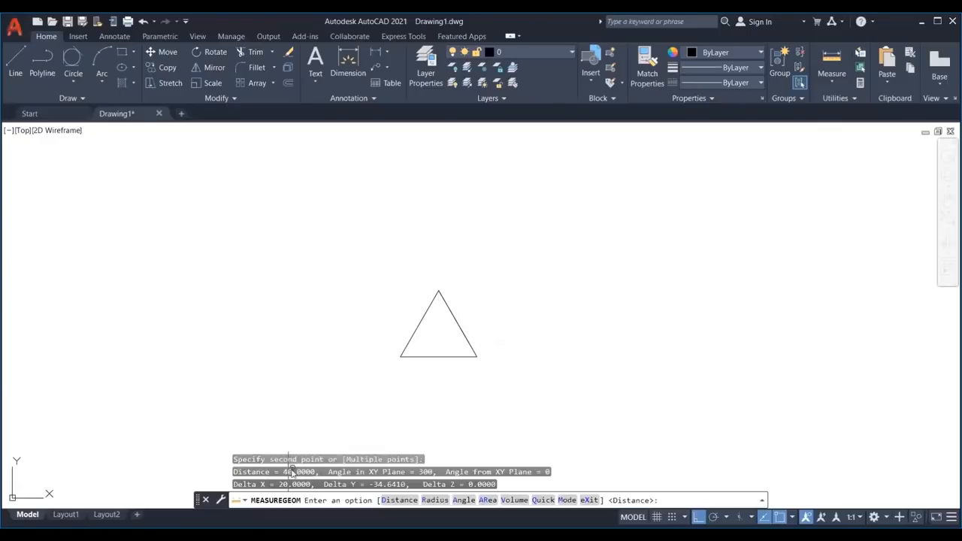
click(831, 63)
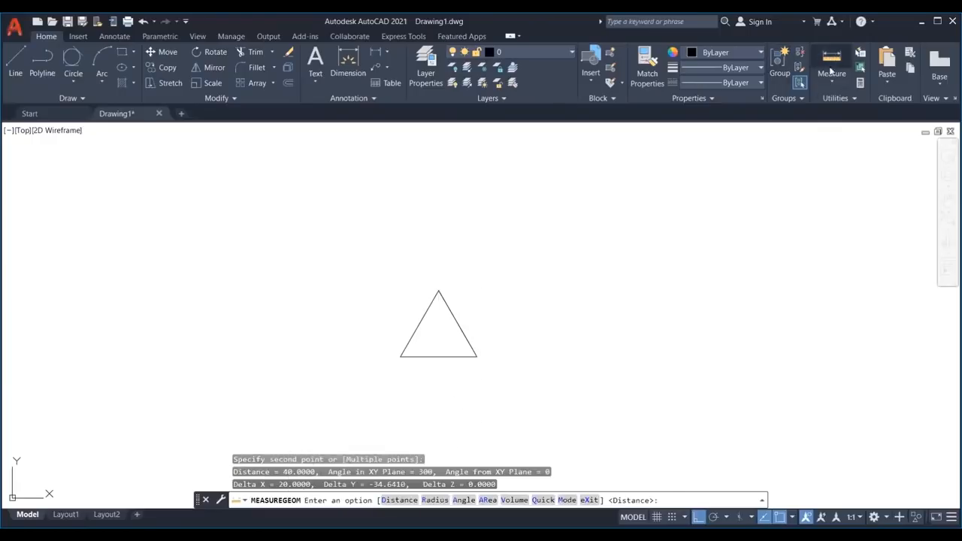
click(439, 289)
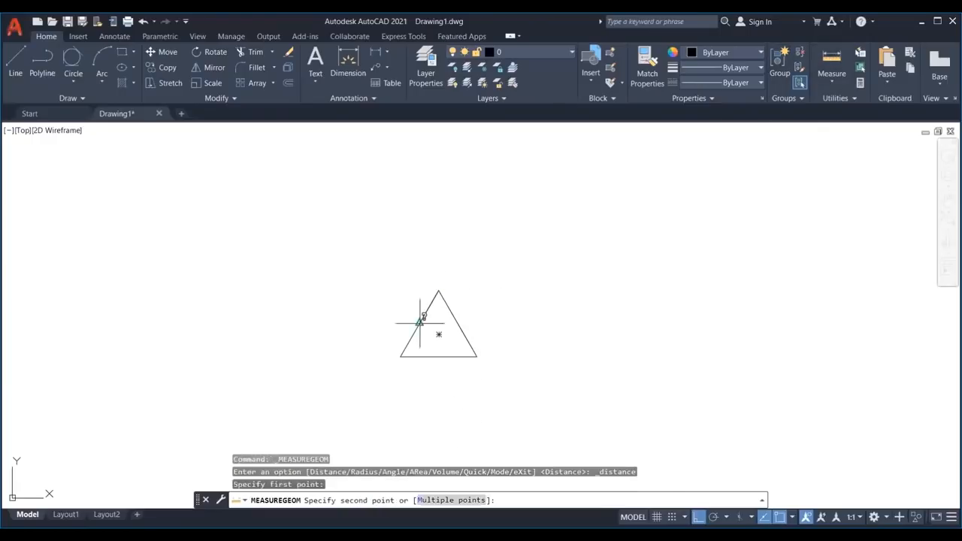
click(400, 356)
key(Escape)
key(Escape)
key(Escape)
key(Escape)
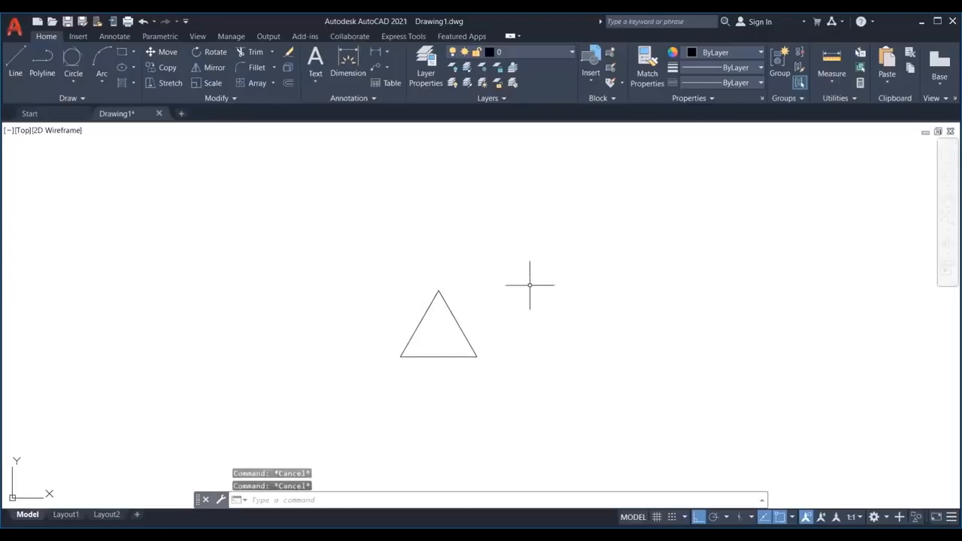
Draw a four-sided polygon by its edge, using the two endpoints of the triangle's base
text(pol)
key(Return)
text(4)
key(Return)
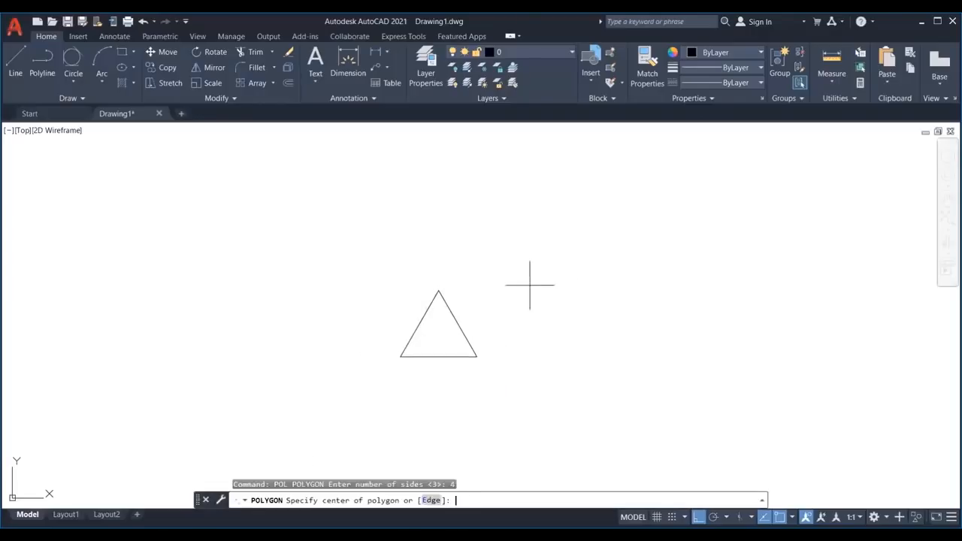
click(431, 499)
click(400, 356)
click(476, 357)
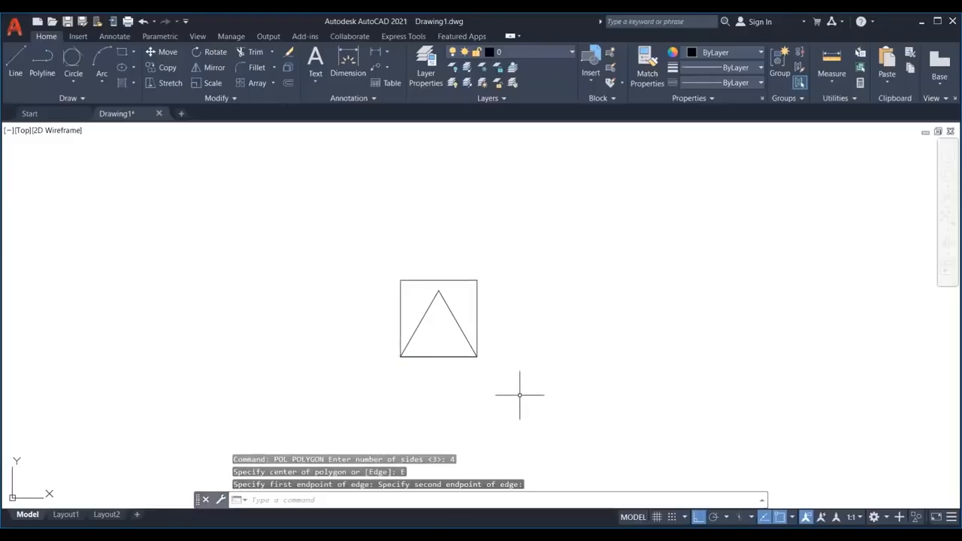
Draw a five-sided polygon by its edge on the same shared base
text(pol)
key(Return)
text(5)
key(Return)
click(431, 500)
click(401, 356)
click(477, 356)
Draw a six-sided polygon by its edge on the triangle's base
text(pol)
key(Return)
key(6)
key(Return)
click(432, 500)
click(400, 357)
click(476, 356)
Add a seven-sided polygon by its edge on the shared base line
text(pol)
key(Return)
text(7)
key(Return)
click(432, 499)
click(400, 356)
click(477, 356)
Add an eight-sided polygon by its edge between the same two base endpoints
text(pol)
key(Return)
key(8)
key(Return)
click(432, 499)
click(401, 356)
click(476, 356)
Draw a nine-sided polygon by its edge on the common base of the nested polygons
text(pol 9)
click(431, 500)
click(401, 356)
click(476, 356)
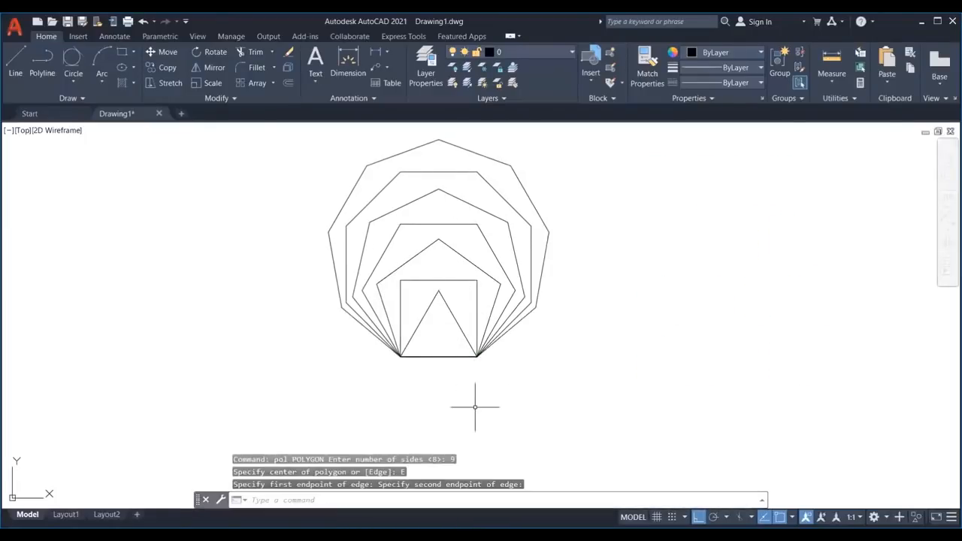
Draw a ten-sided polygon by its edge on the common base, enclosing the other polygons
text(pol)
key(Return)
text(10)
click(432, 500)
click(400, 356)
click(476, 356)
key(Escape)
key(Escape)
Measure the lengths of two adjacent sides on the right of the ten-sided polygon
middle_drag(597, 359, 572, 393)
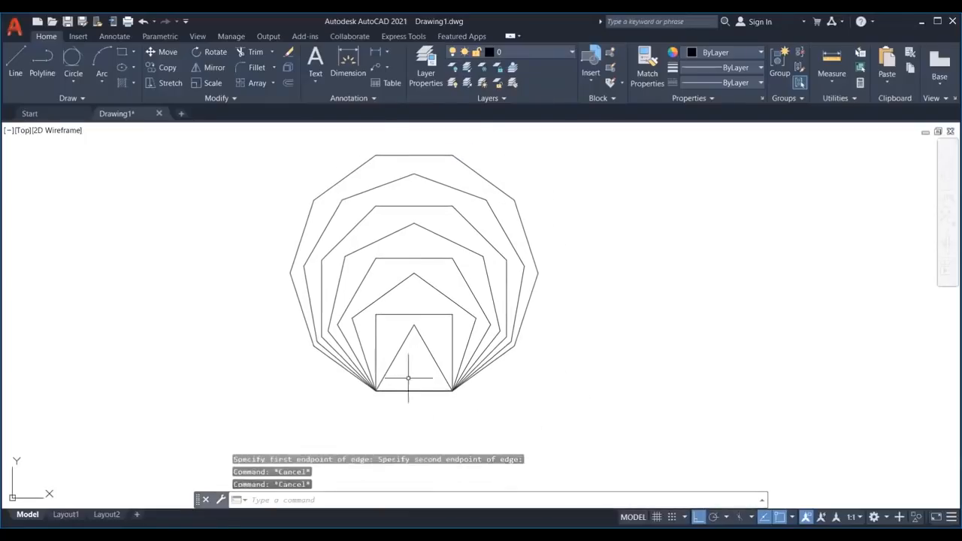
click(833, 66)
click(514, 200)
click(537, 272)
click(537, 272)
click(514, 343)
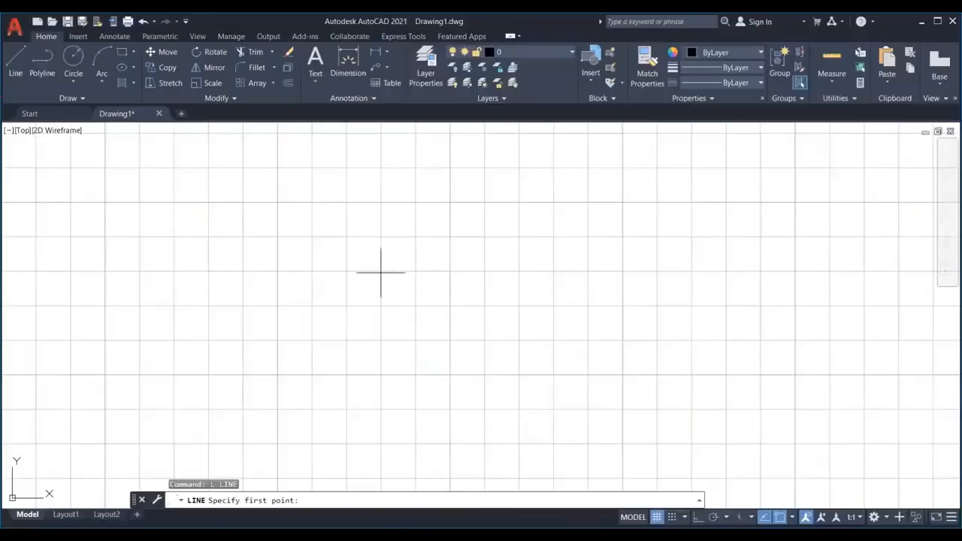
scroll(379, 270, up, 2)
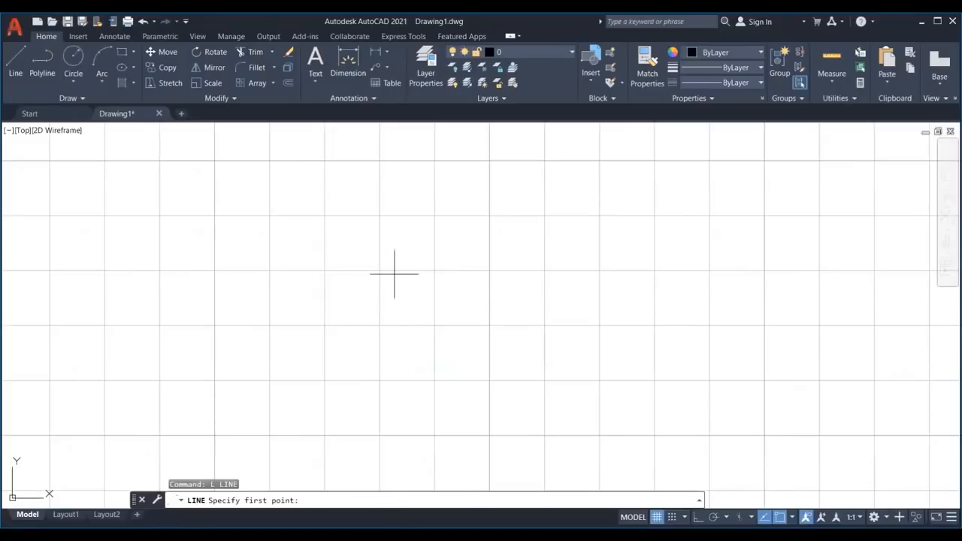
scroll(465, 285, down, 2)
key(Escape)
key(Escape)
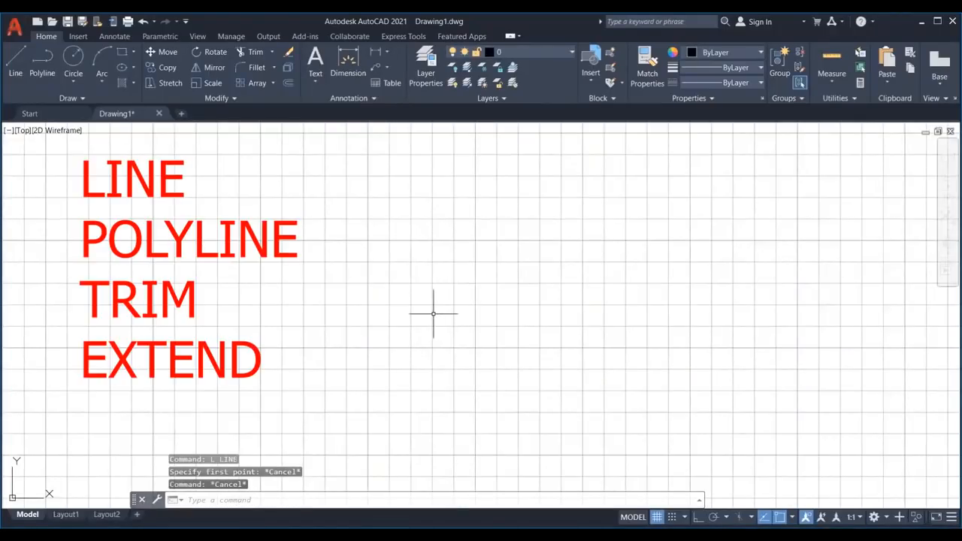
Open the snap and grid drafting settings and compare the spacing options of rectangular and isometric snap
text(ds)
key(Return)
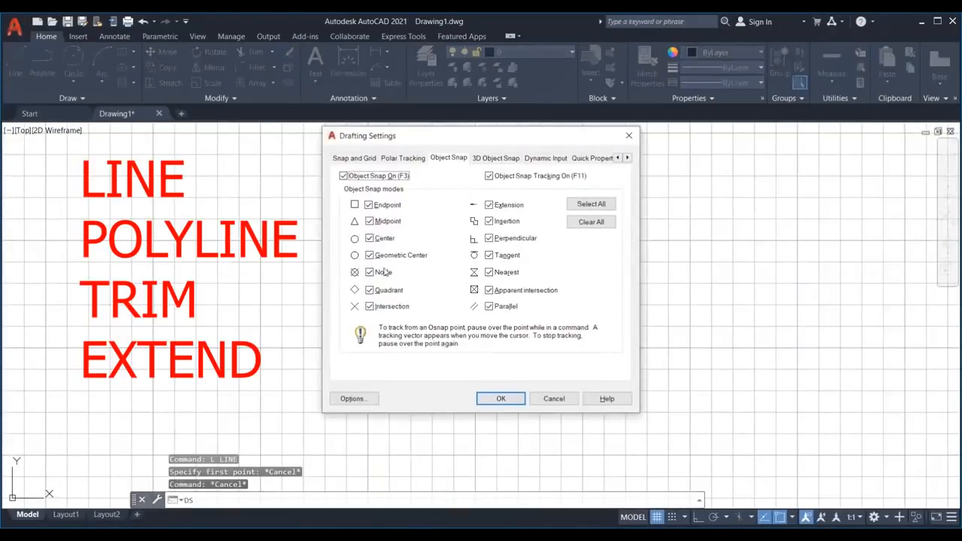
click(365, 159)
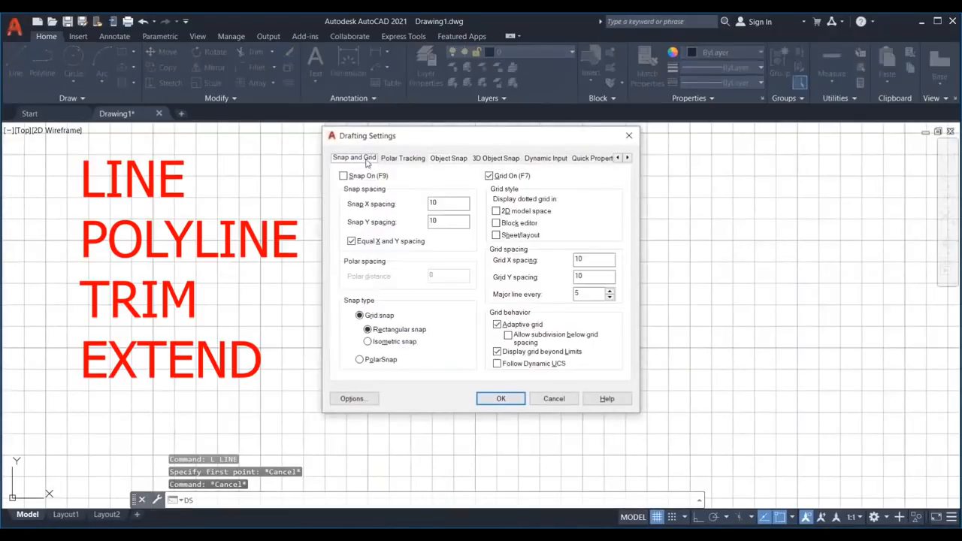
click(368, 342)
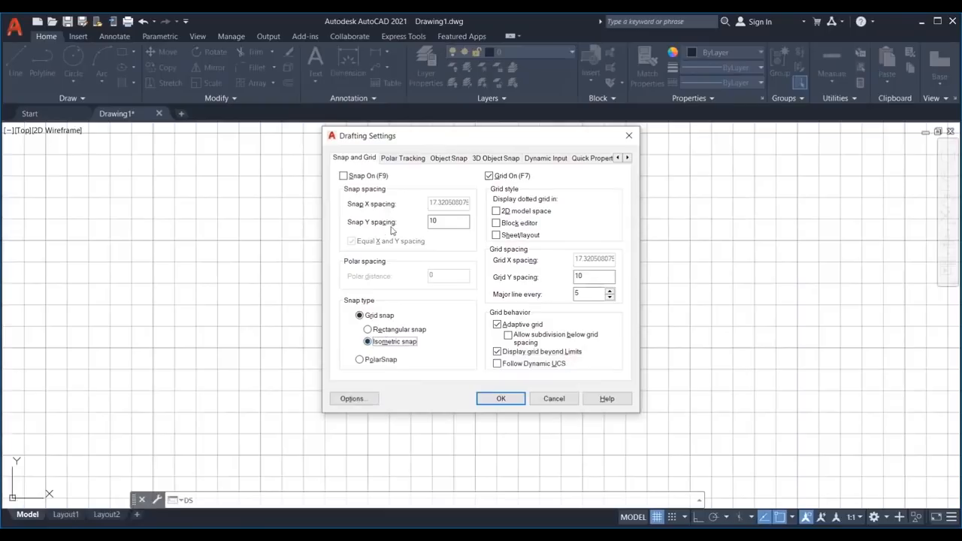
click(369, 329)
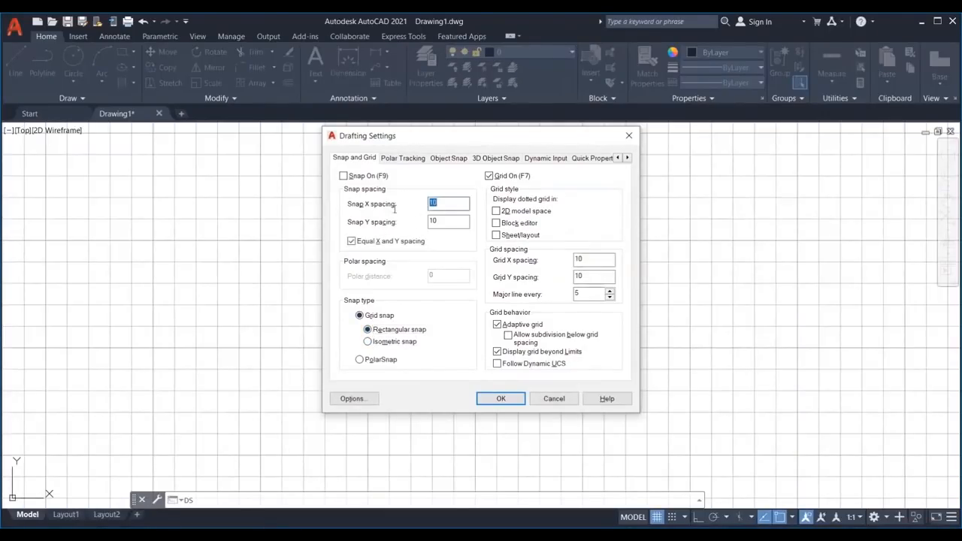
click(413, 225)
click(368, 341)
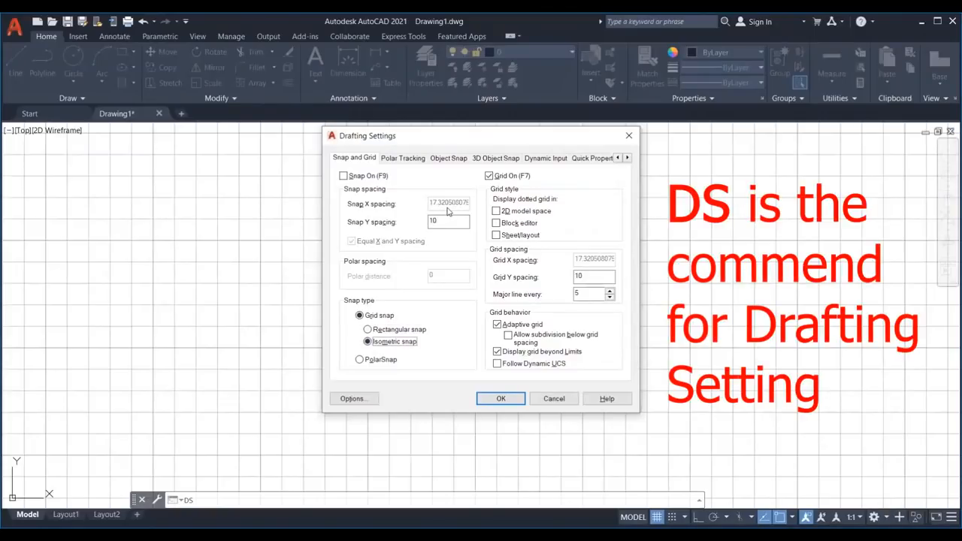
click(448, 158)
click(367, 160)
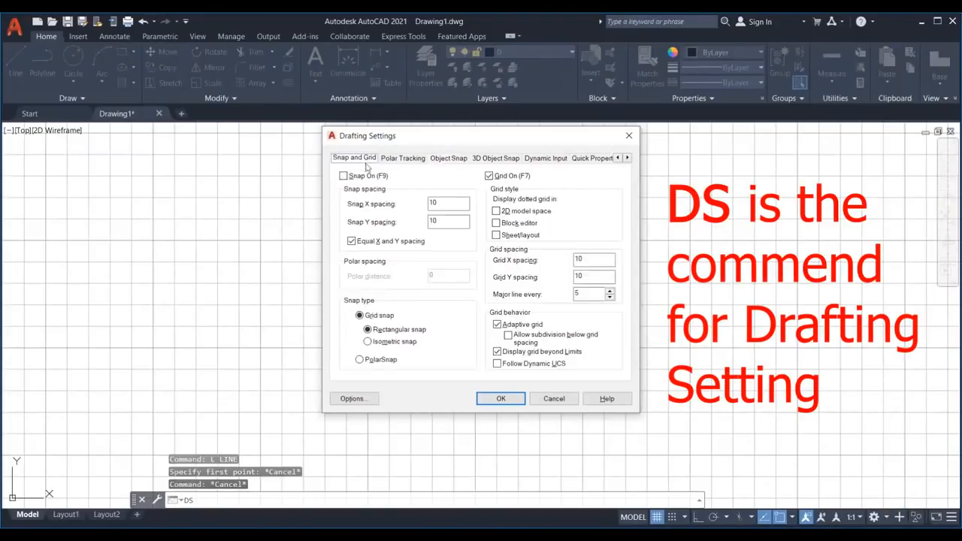
Set the grid snap type to Isometric snap and apply the drafting settings
click(367, 341)
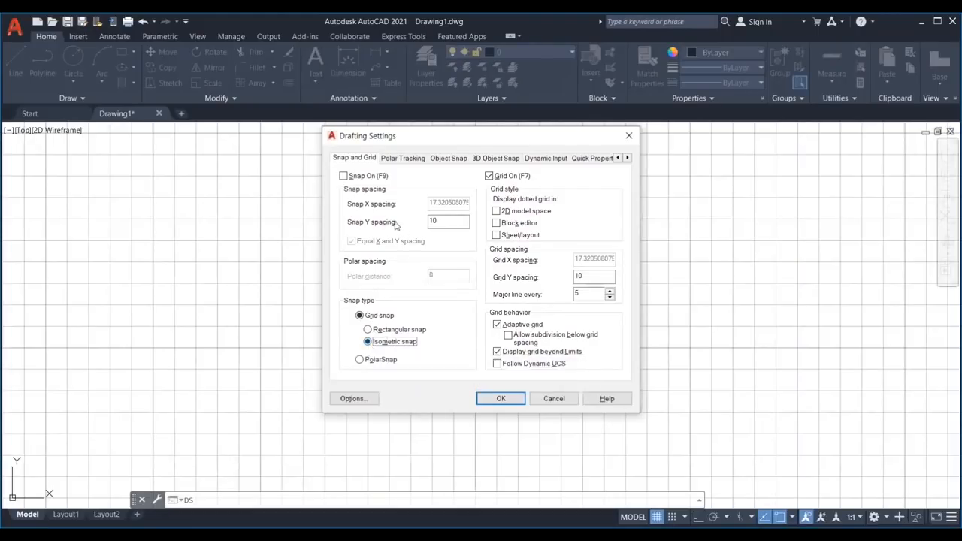
click(368, 330)
double_click(442, 205)
key(Tab)
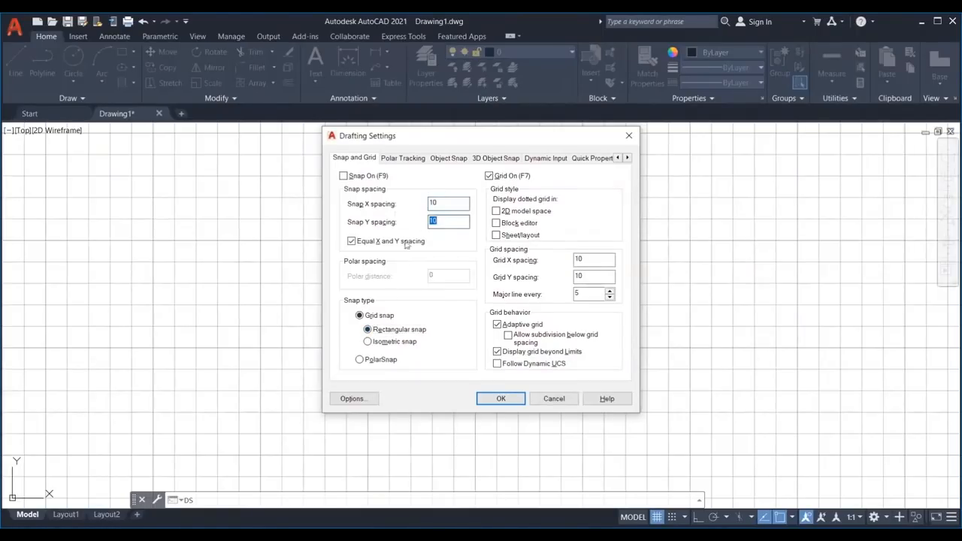
click(368, 342)
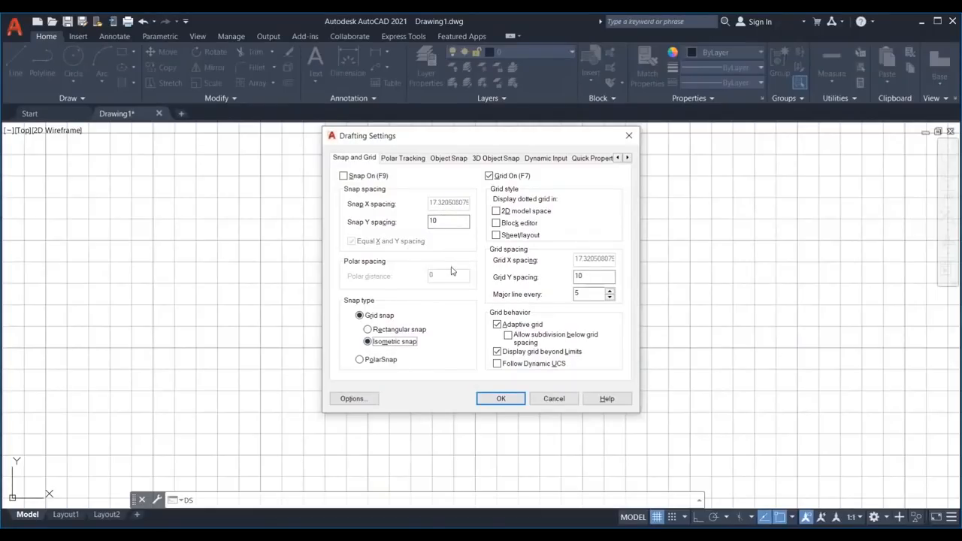
key(Return)
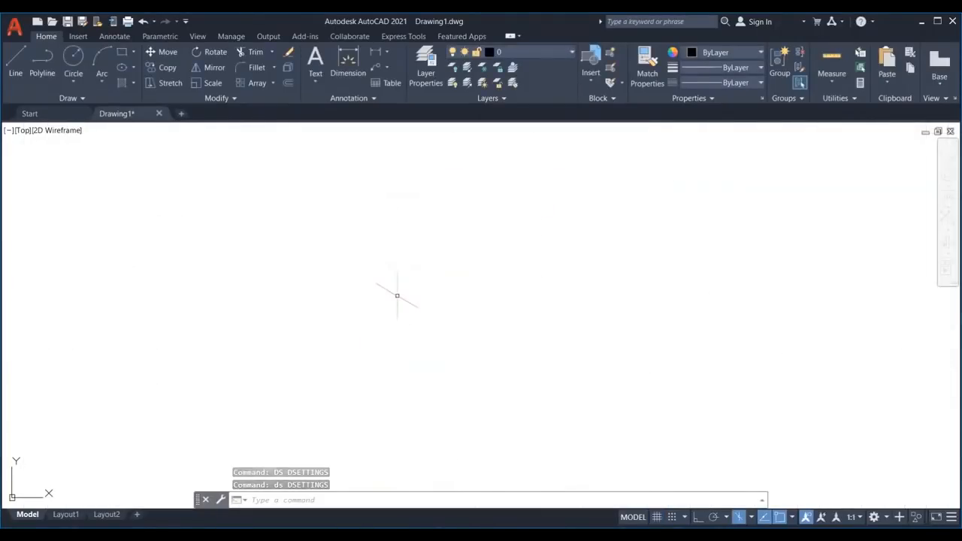
Turn on ortho mode and try a line along the isometric axes, comparing its directions with ortho off and on
text(l)
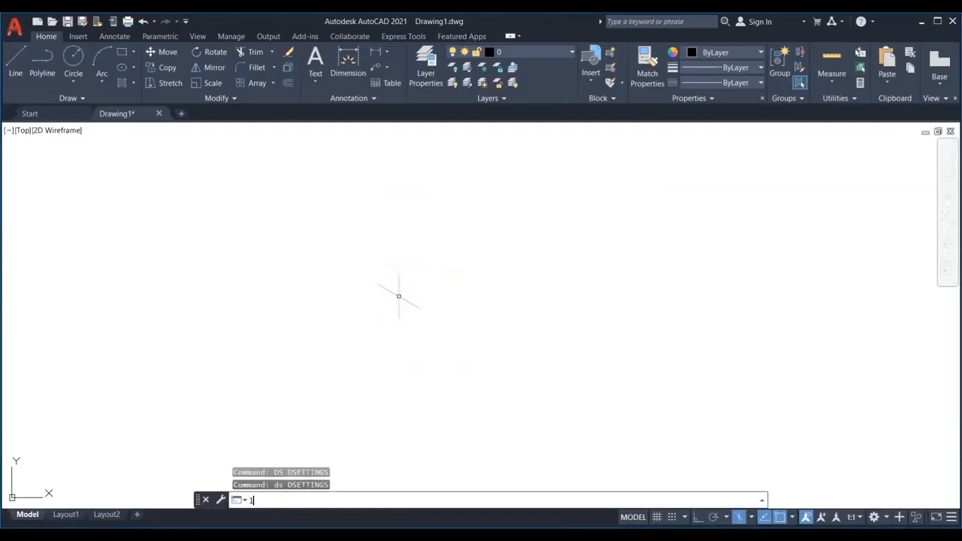
key(Return)
key(F8)
click(404, 299)
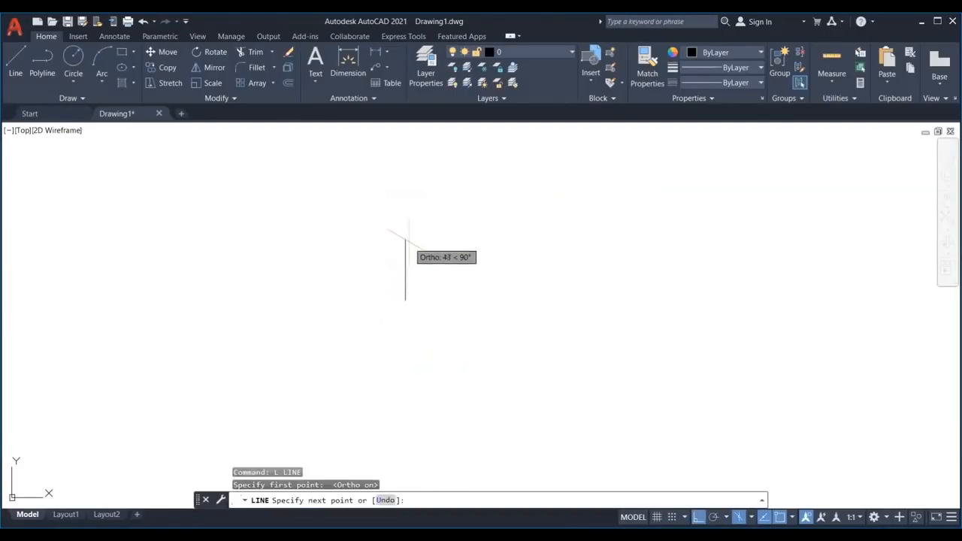
click(447, 324)
text(u)
key(Return)
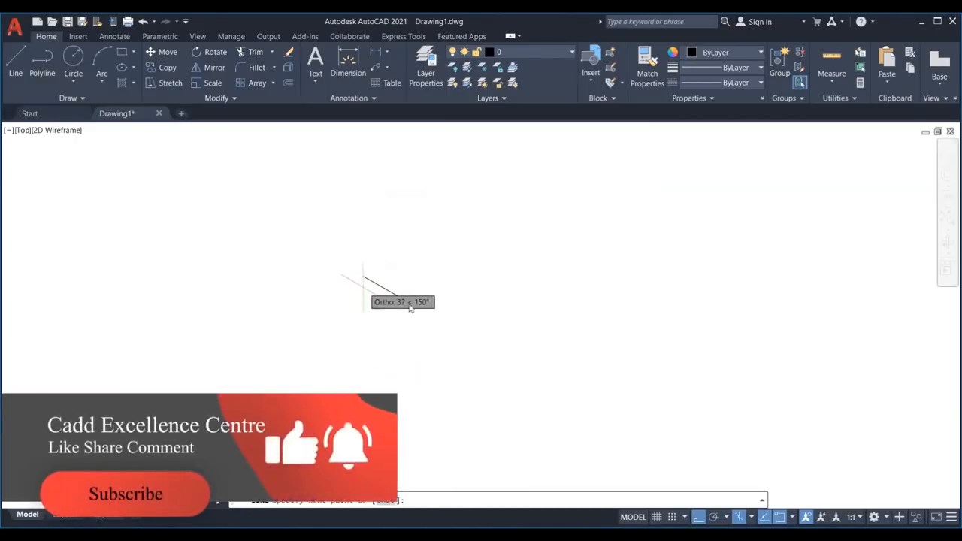
key(F8)
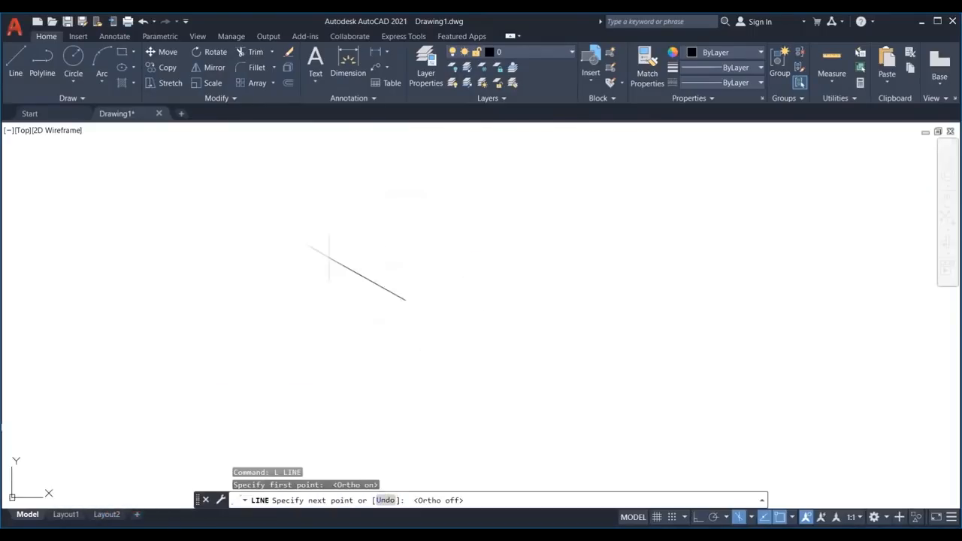
key(F8)
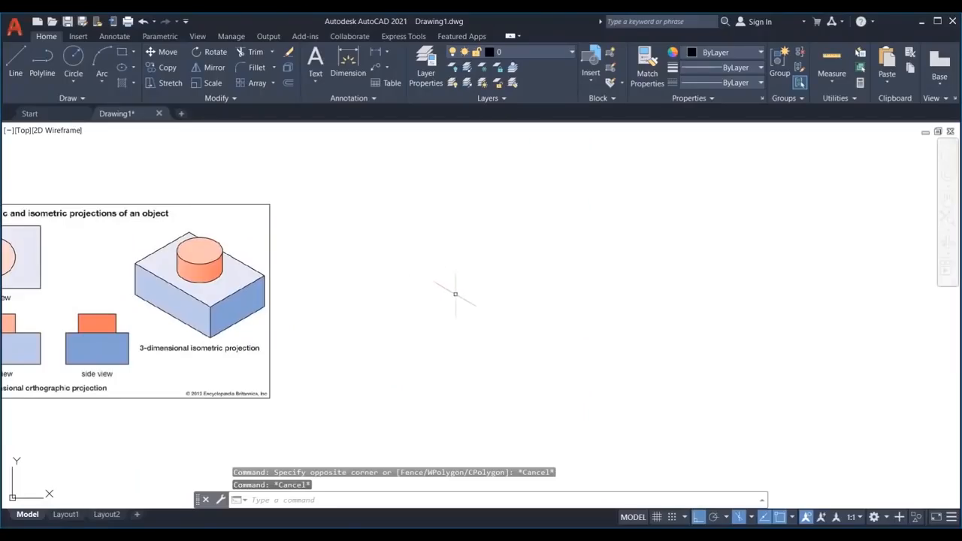
mouse_move(456, 294)
middle_down()
mouse_move(322, 286)
mouse_move(338, 279)
middle_up()
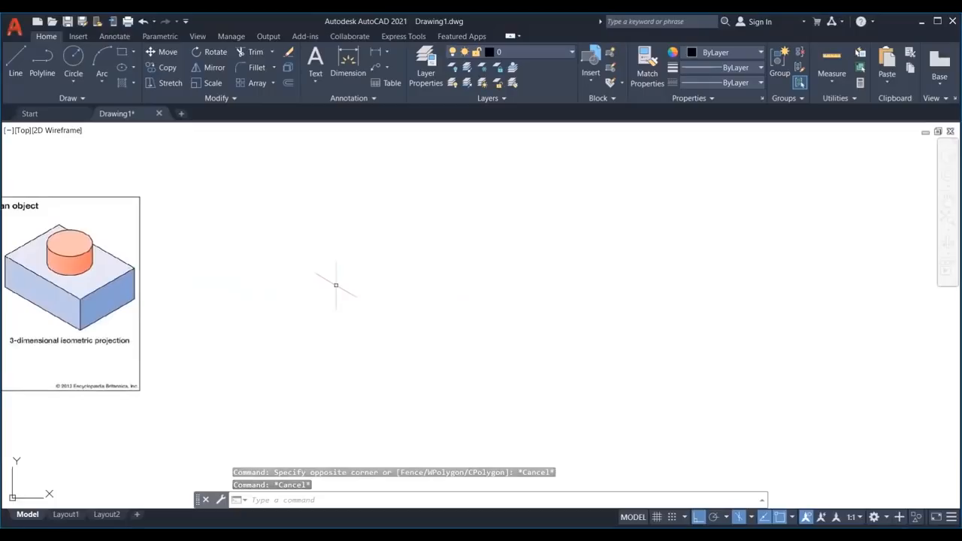
text(l)
key(Return)
click(354, 272)
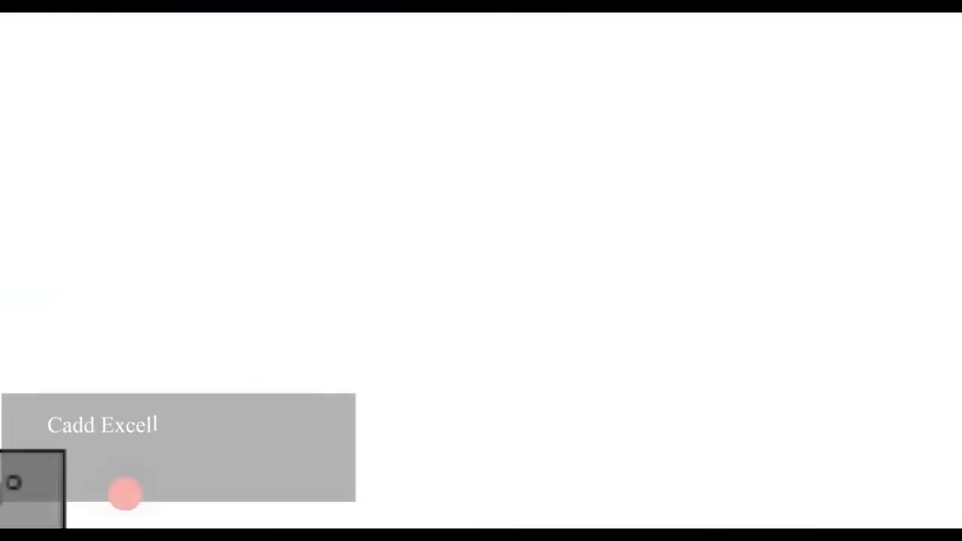
middle_drag(444, 299, 268, 287)
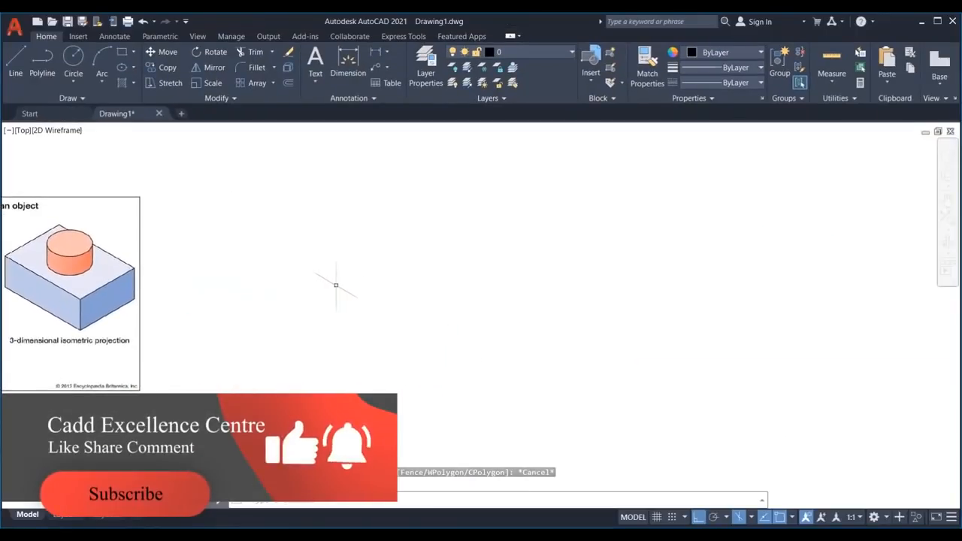
text(l)
key(Return)
click(353, 272)
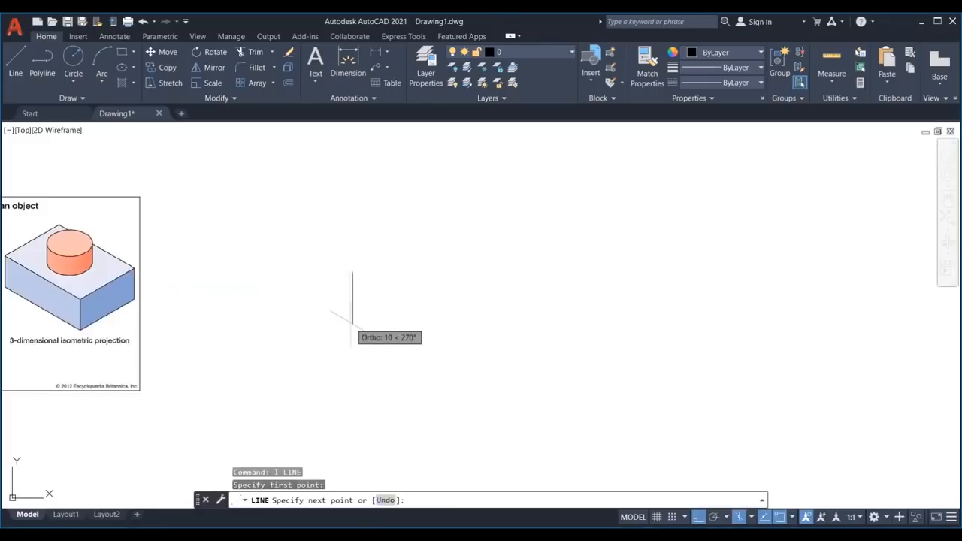
key(F8)
key(F8)
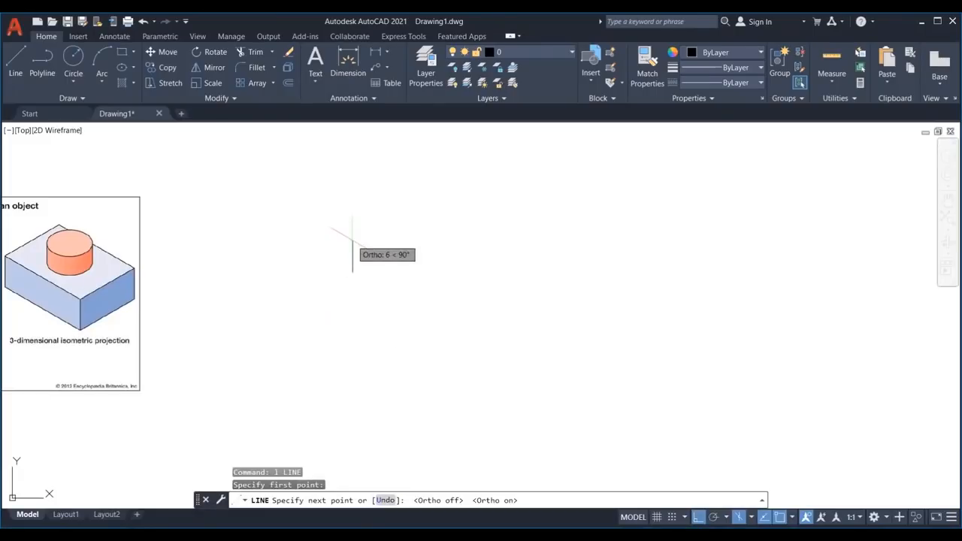
key(Escape)
Cycle through the isometric planes beside the projection picture and set the drawing plane to Isoplane Top
middle_drag(50, 300, 319, 317)
middle_drag(278, 291, 290, 266)
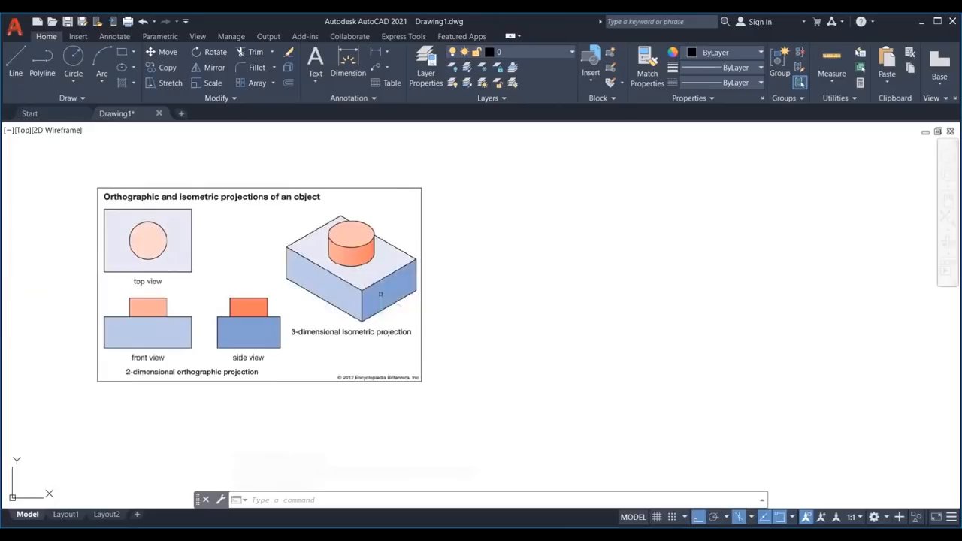
middle_drag(451, 290, 369, 298)
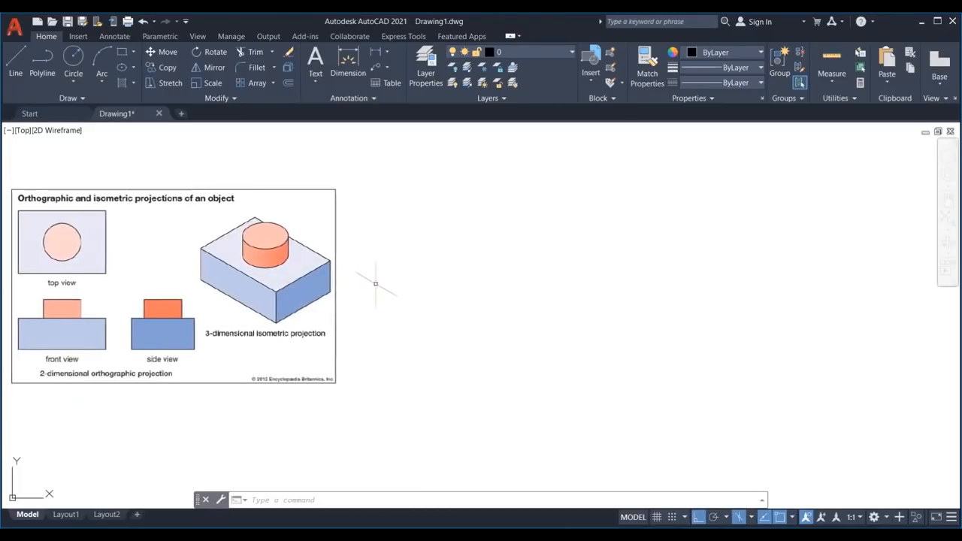
key(F5)
key(F5)
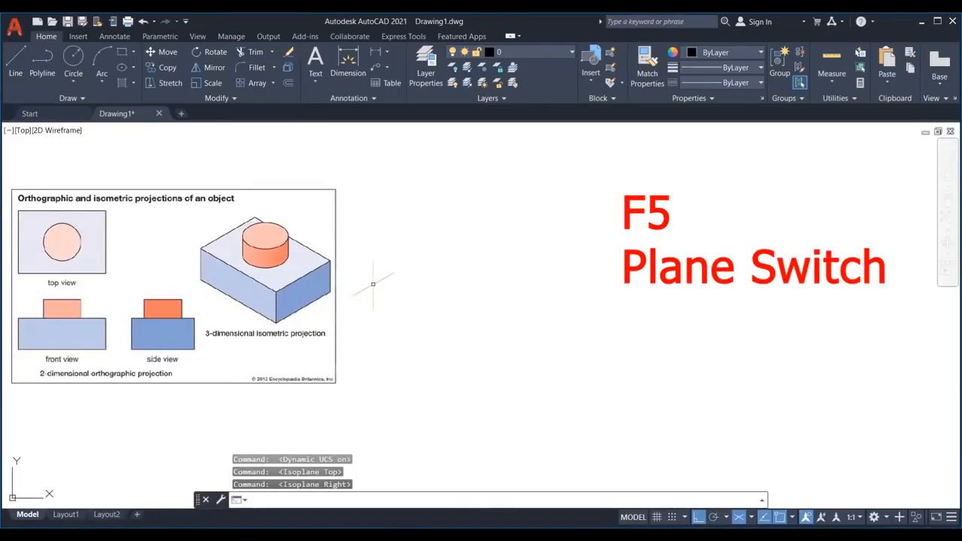
key(F5)
key(F5)
key(Escape)
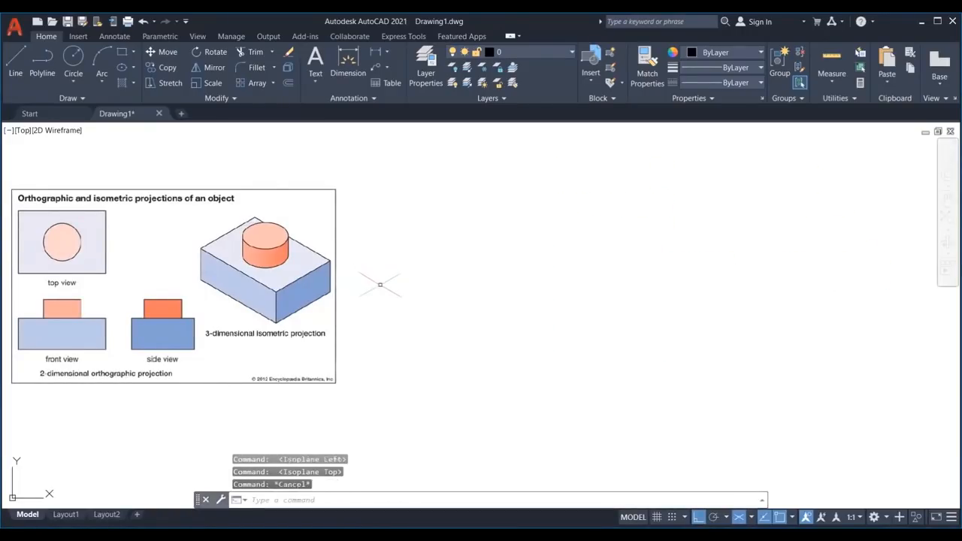
Try the ortho line directions on each isometric plane from a point beside the projection picture
text(l)
key(Return)
click(400, 282)
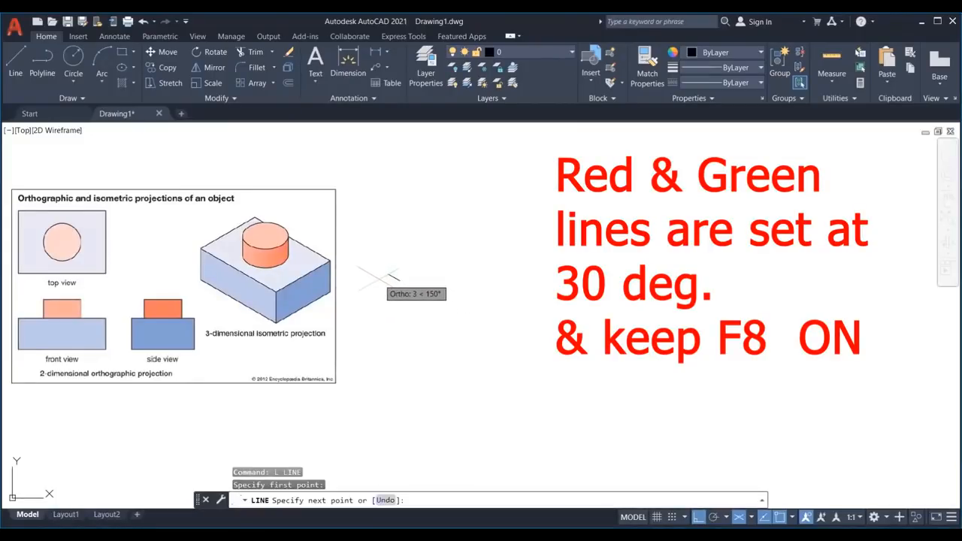
key(F5)
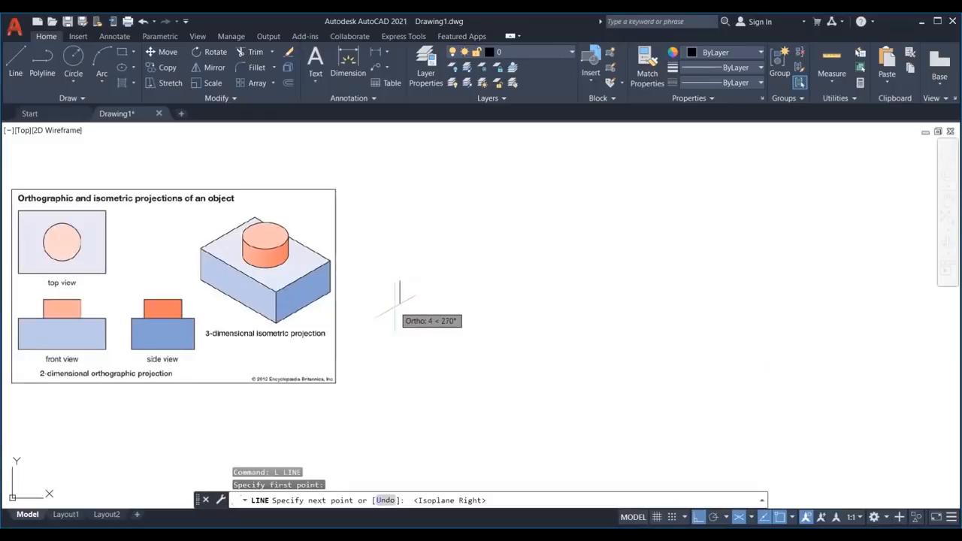
key(F5)
key(F5)
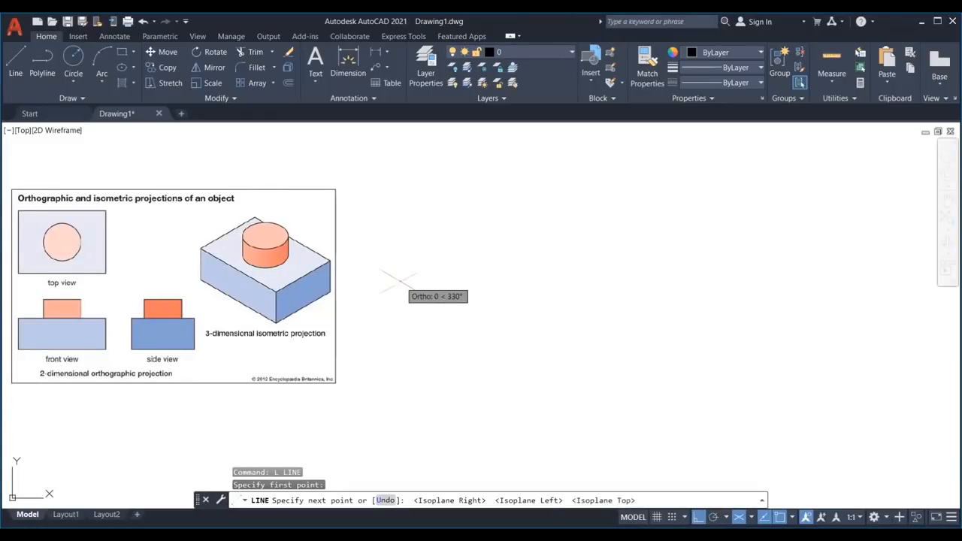
key(F5)
key(Escape)
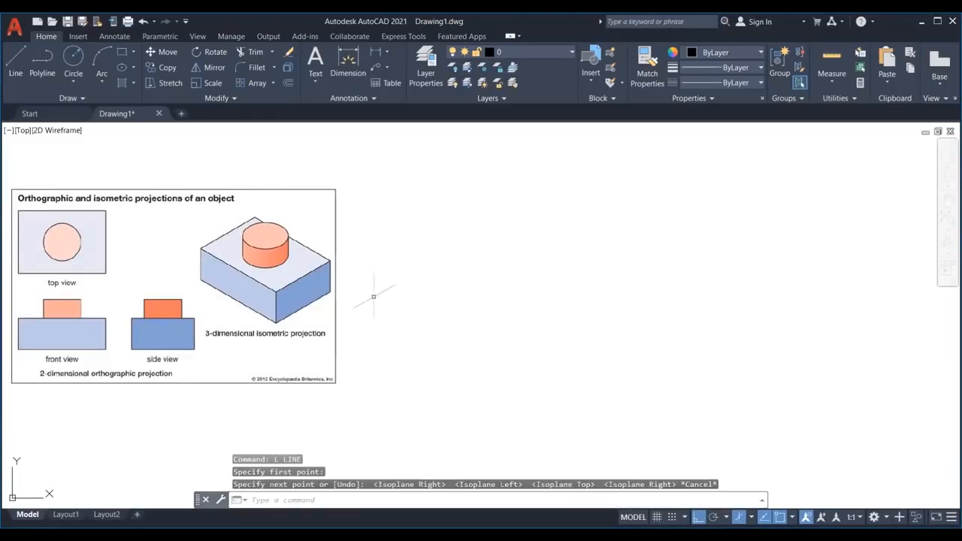
Draw a closed rhomboid with edges of 100 and 80 on Isoplane Top, beside the projection picture
middle_drag(253, 268, 263, 262)
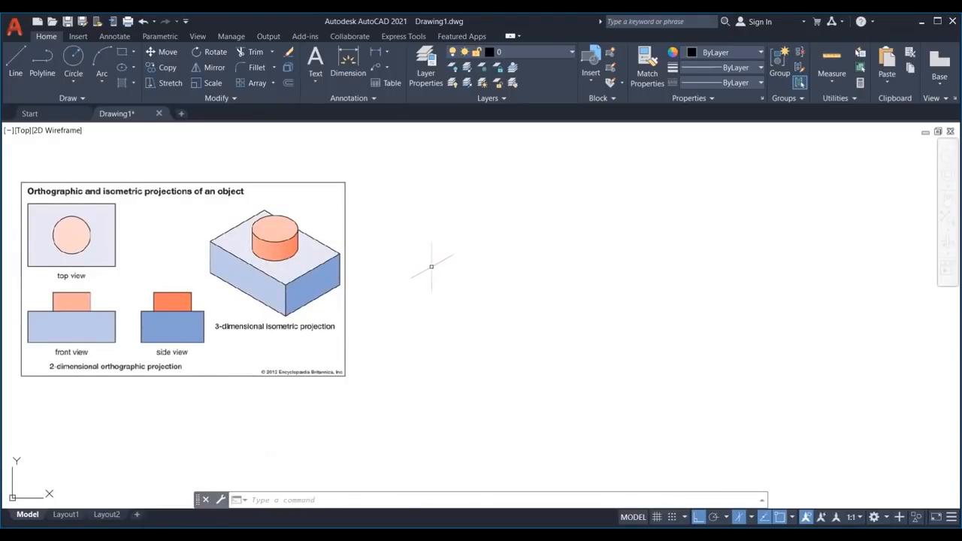
key(F5)
key(F5)
key(F5)
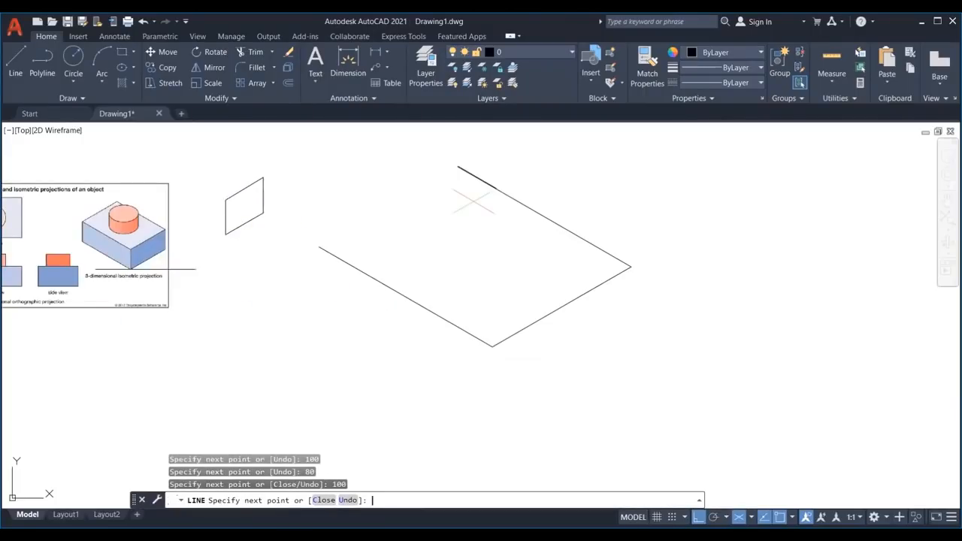
click(319, 246)
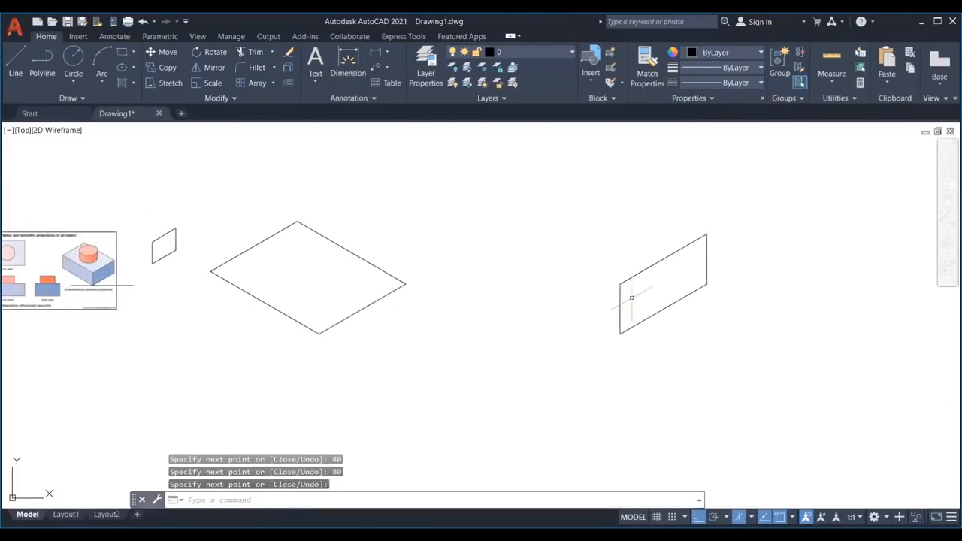
Start a new outline in the empty area below the shapes with a vertical 40 edge and switch to Isoplane Left
scroll(594, 319, down, 2)
middle_drag(493, 294, 465, 185)
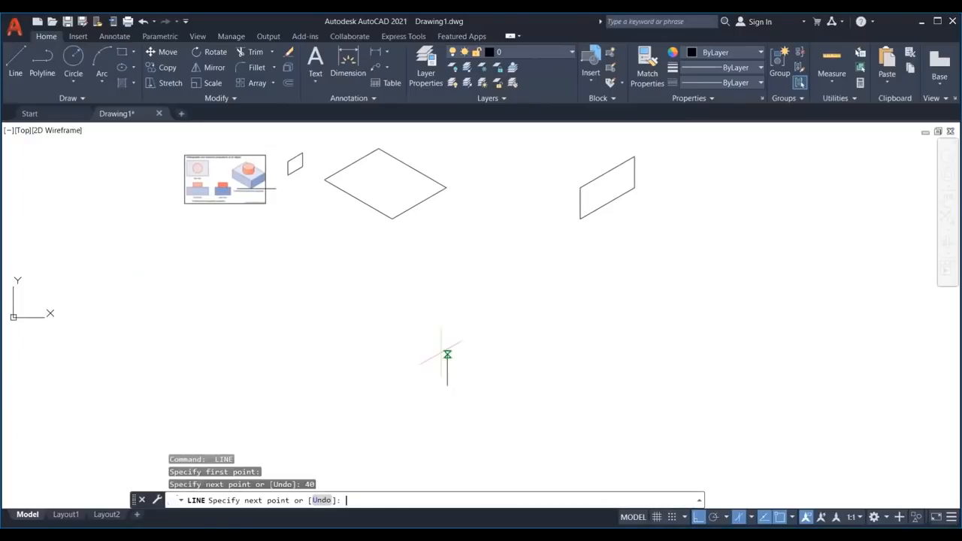
key(F5)
Try edges of 80, 40 and 20 on the left-plane outline and undo them
text(80)
key(Return)
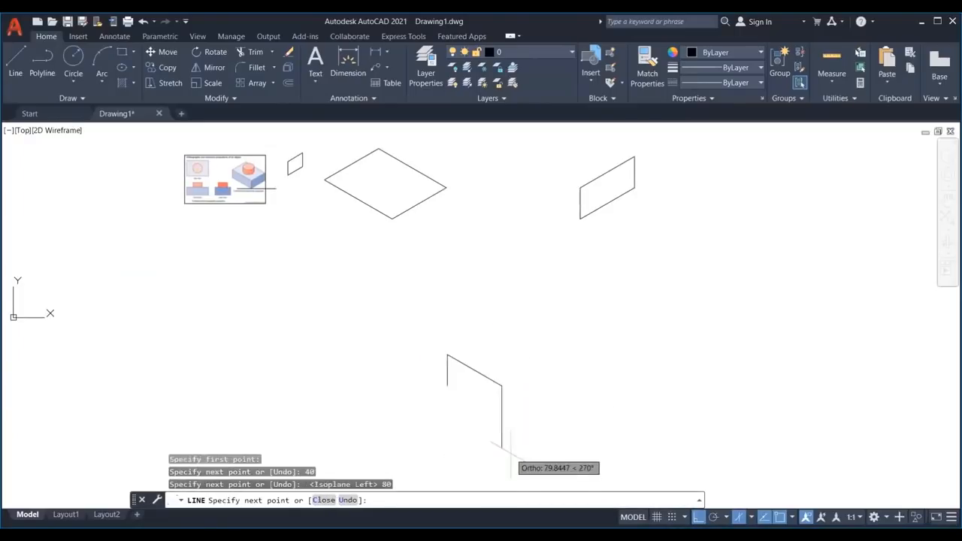
text(40)
key(Return)
key(ctrl+z)
key(ctrl+z)
text(20)
key(Return)
key(ctrl+z)
Complete the left-plane parallelogram with consecutive edges of 100, 40 and 100, and end the line
text(100)
key(Return)
text(40)
key(Return)
text(100)
key(Return)
key(Escape)
Copy the top-plane rhomboid 40 units straight up from its lowest corner
middle_drag(419, 303, 447, 344)
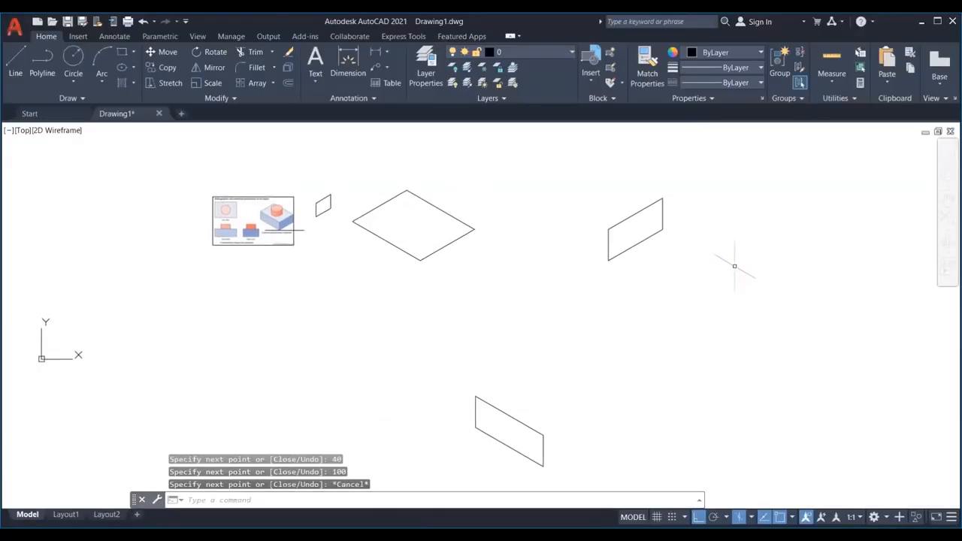
scroll(646, 249, up, 2)
click(651, 245)
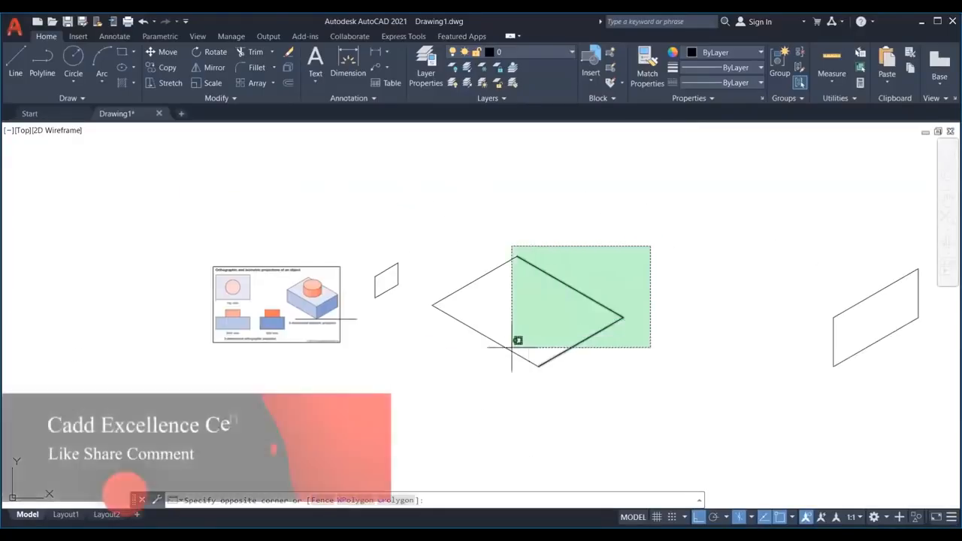
click(458, 375)
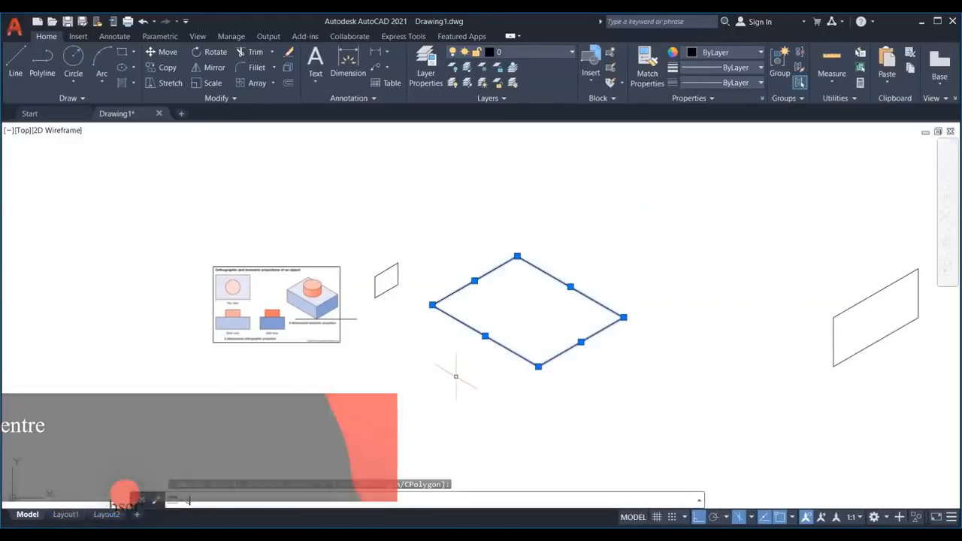
text(co)
key(space)
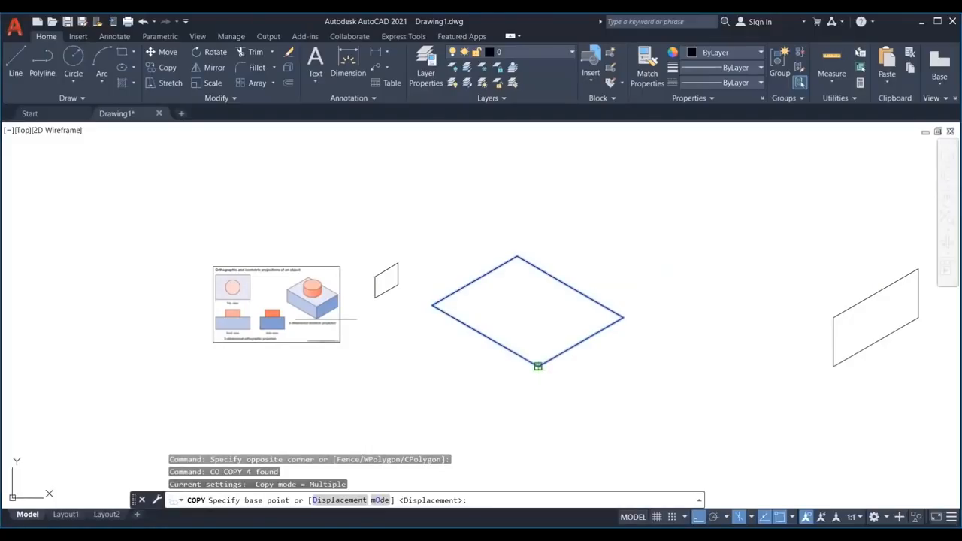
click(538, 366)
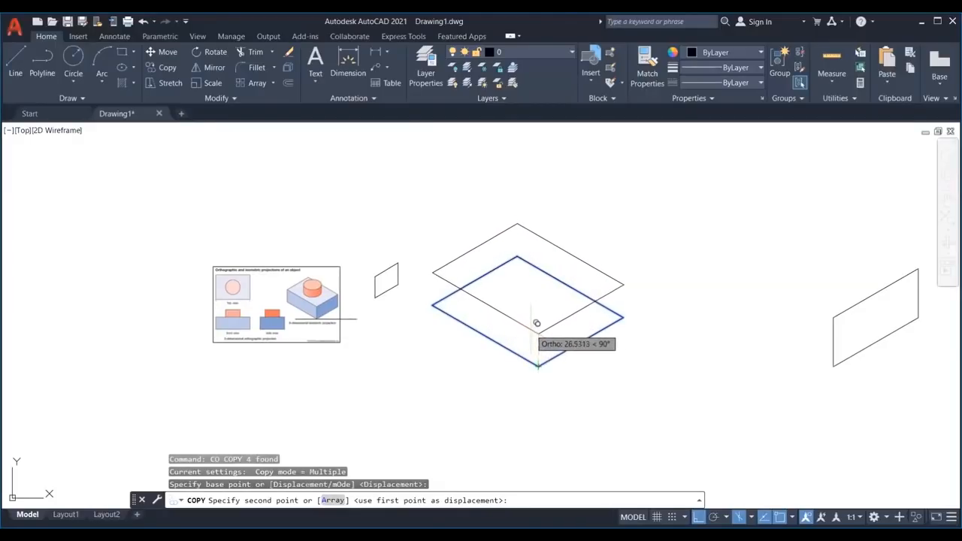
text(40)
key(Return)
key(Escape)
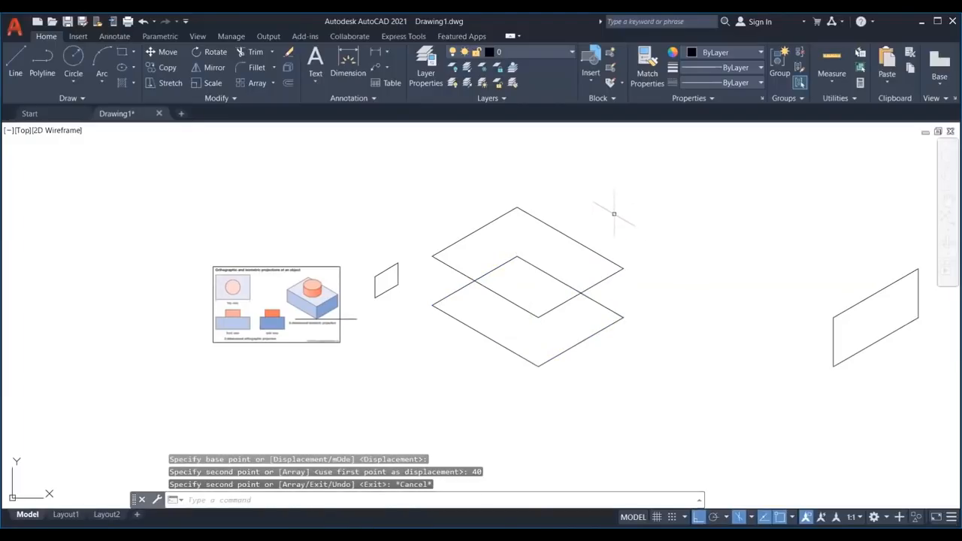
Draw vertical lines joining the two rhomboids at their right and front corners
text(l)
key(Return)
click(623, 268)
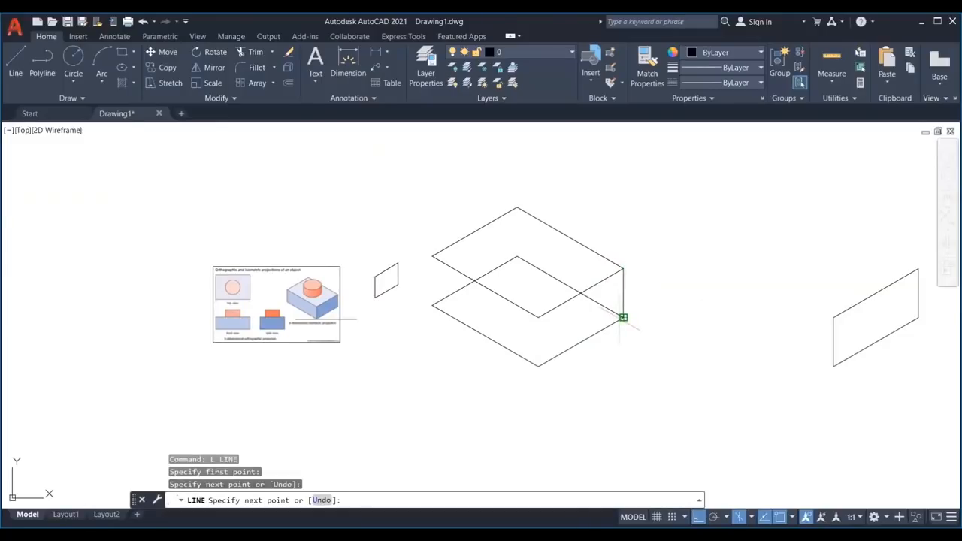
key(Return)
key(Return)
click(538, 317)
click(538, 367)
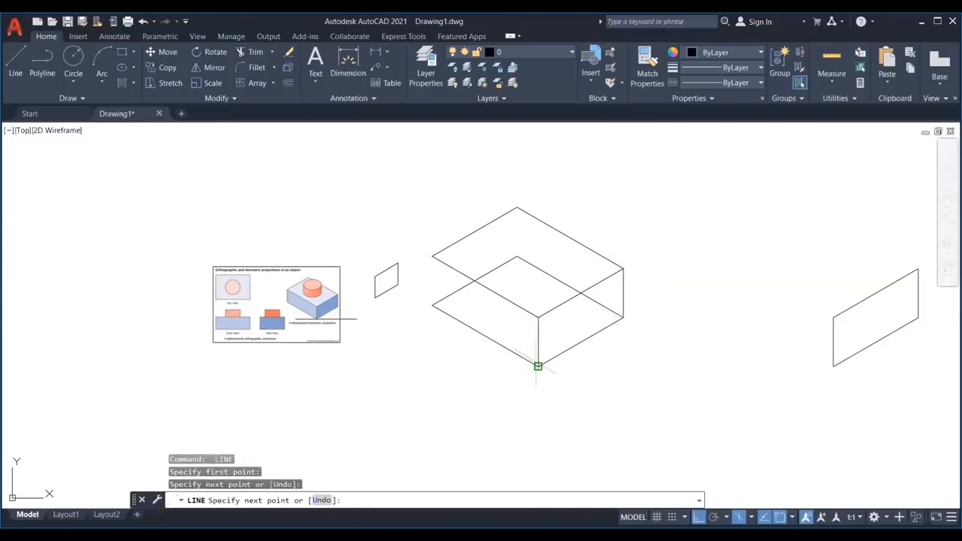
Join the two rhomboids with vertical lines at their left and back corners
key(Return)
key(Return)
click(432, 256)
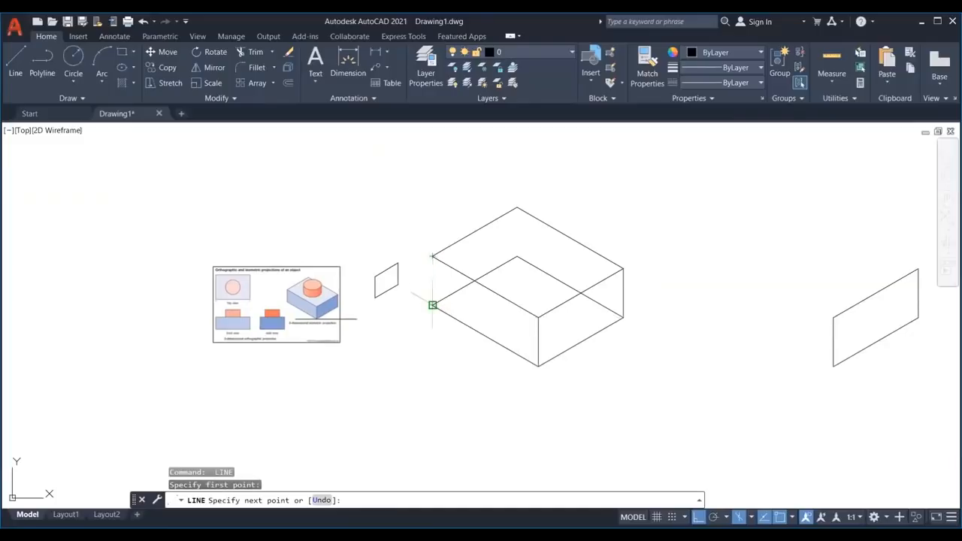
click(432, 305)
key(Return)
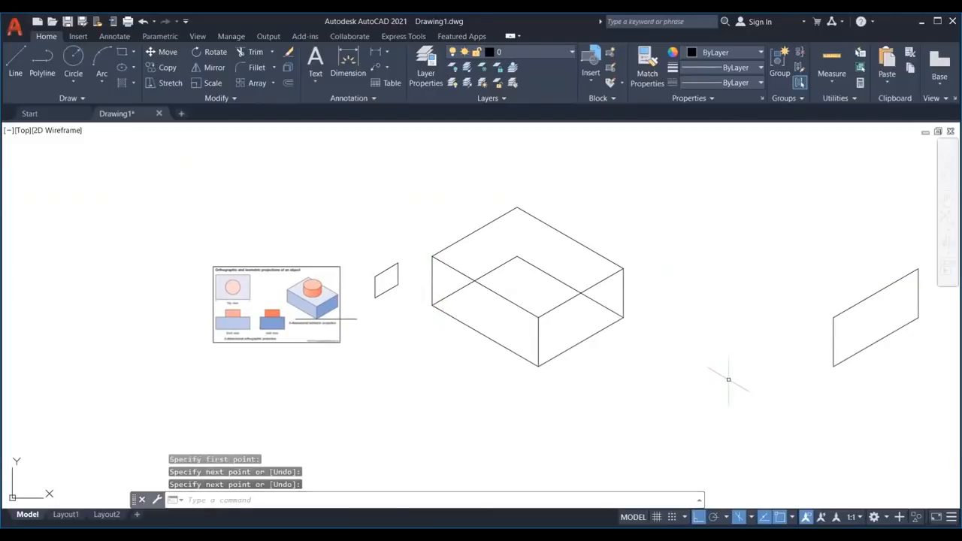
key(Return)
Delete the block's three hidden edges that meet at the lower back corner
click(535, 315)
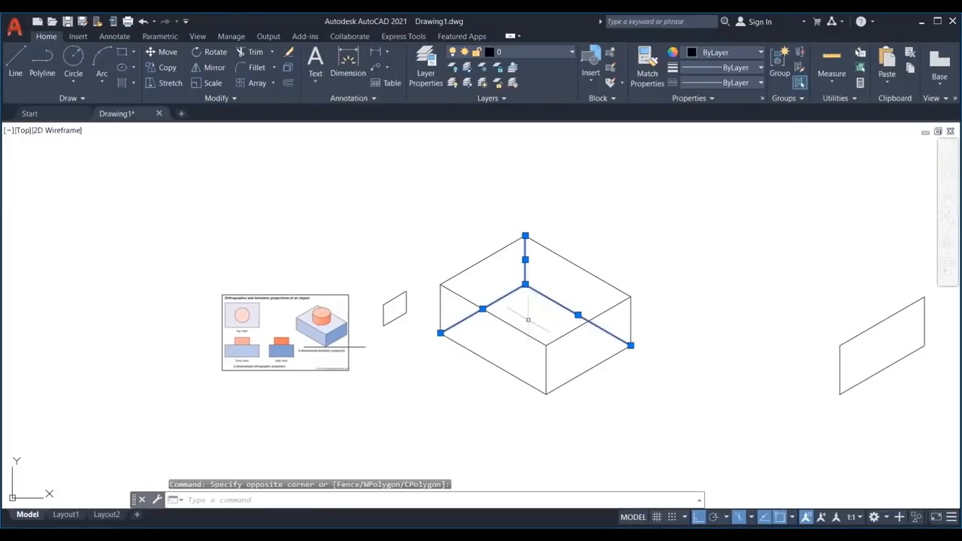
scroll(309, 329, up, 2)
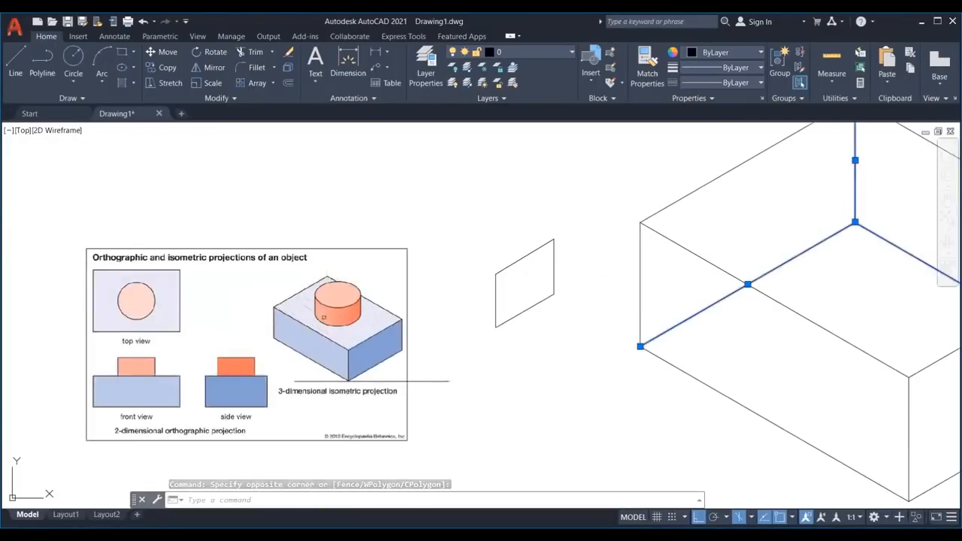
scroll(314, 302, down, 2)
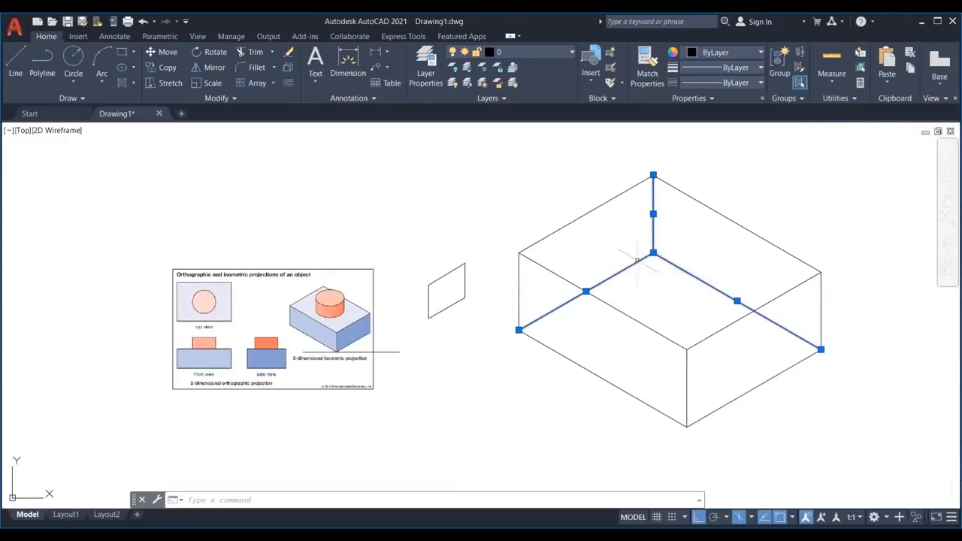
middle_drag(592, 289, 579, 293)
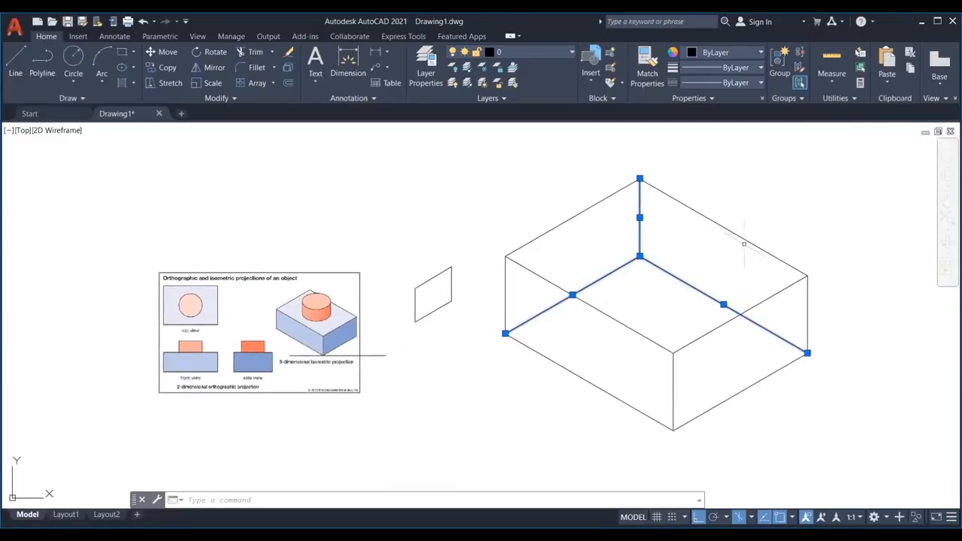
middle_drag(741, 243, 677, 246)
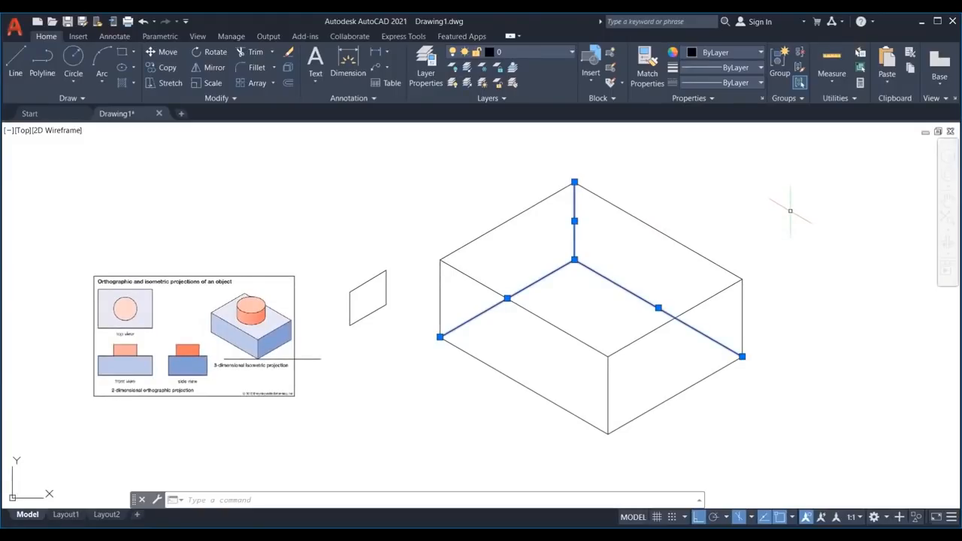
key(Delete)
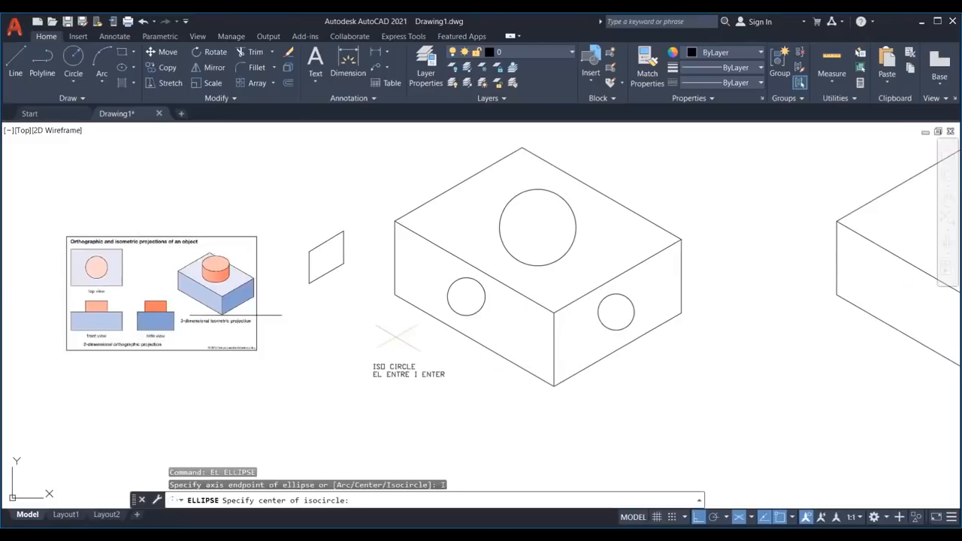
Cancel the unfinished ellipse and erase the three plain circles from the block's top, left and right faces
key(Escape)
click(574, 217)
click(628, 301)
click(485, 299)
key(Delete)
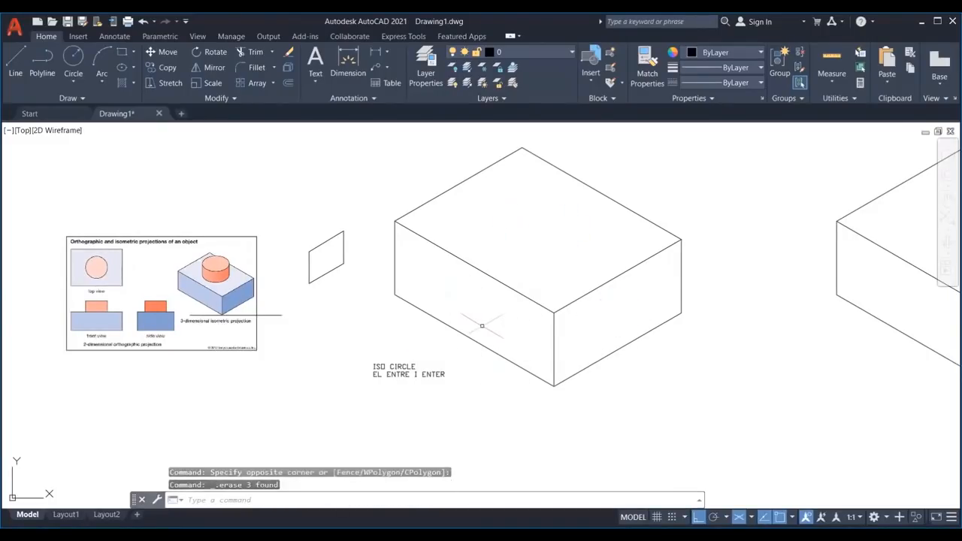
Draw an isocircle in the middle of the block's top face with the Ellipse command
text(el)
key(Return)
text(i)
key(Return)
click(533, 229)
click(560, 274)
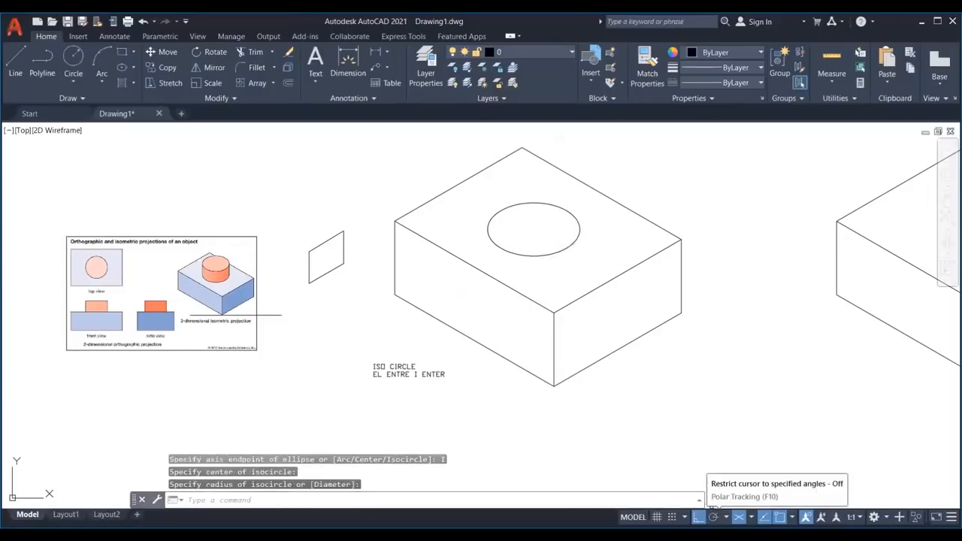
Draw an isocircle of about 12 radius on the block's left face, using Isoplane Left
text(el)
key(Return)
text(i)
key(Return)
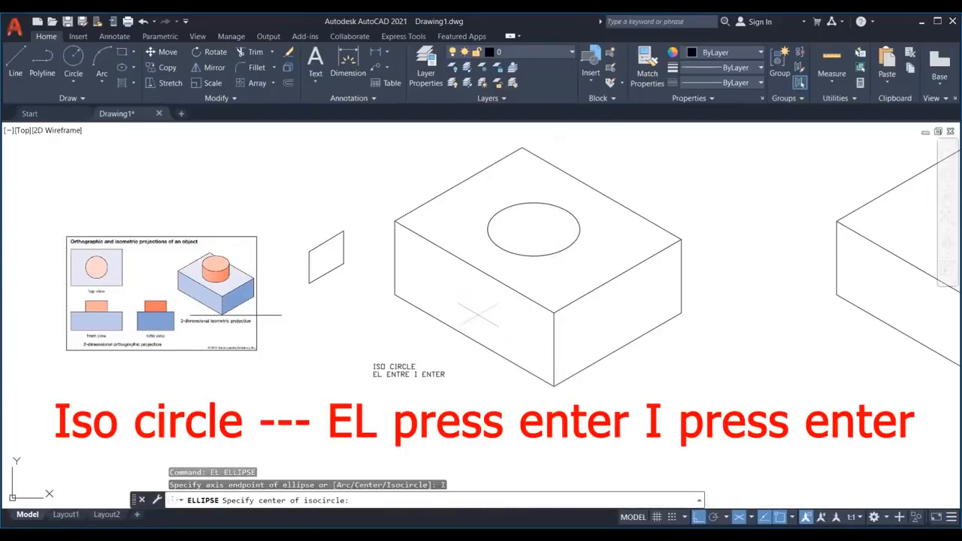
click(465, 296)
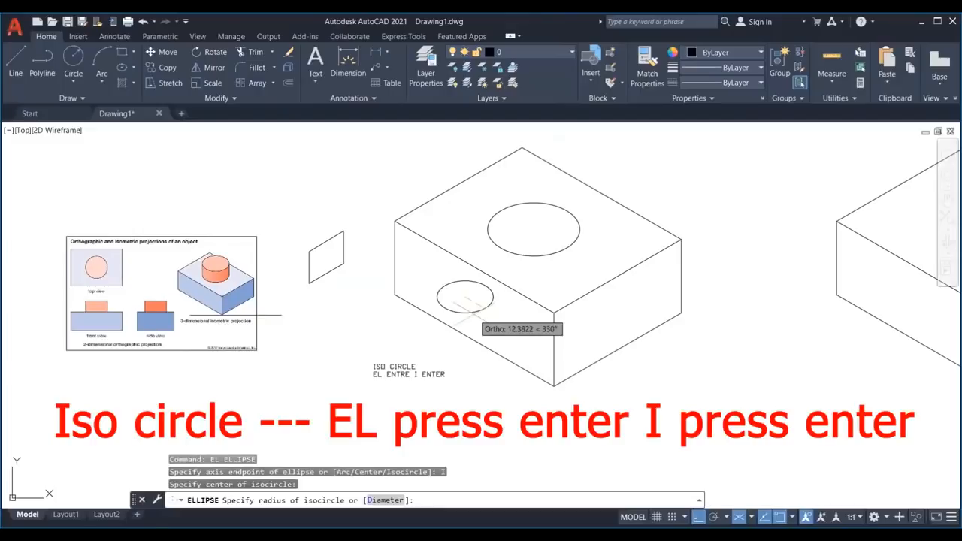
key(F5)
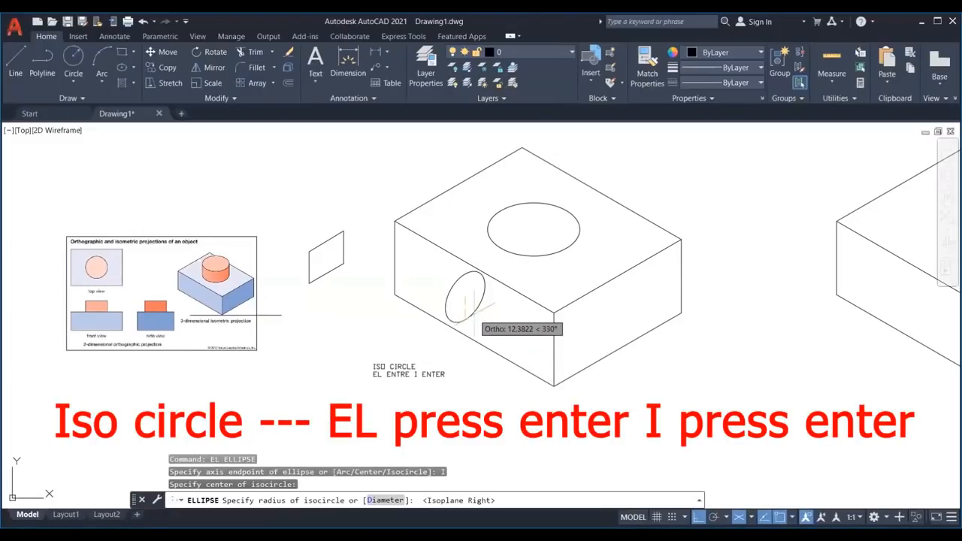
key(F5)
click(484, 308)
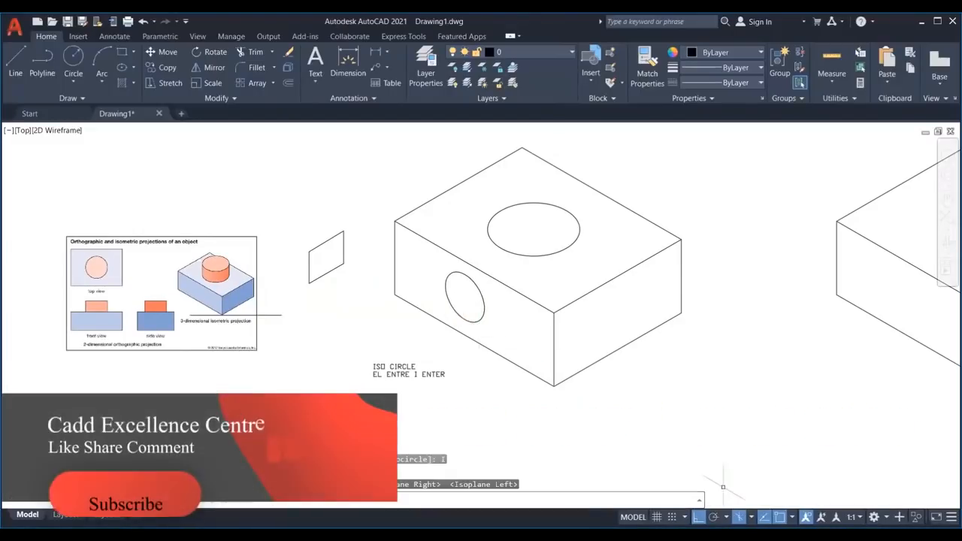
text(E)
key(Return)
text(I)
key(Return)
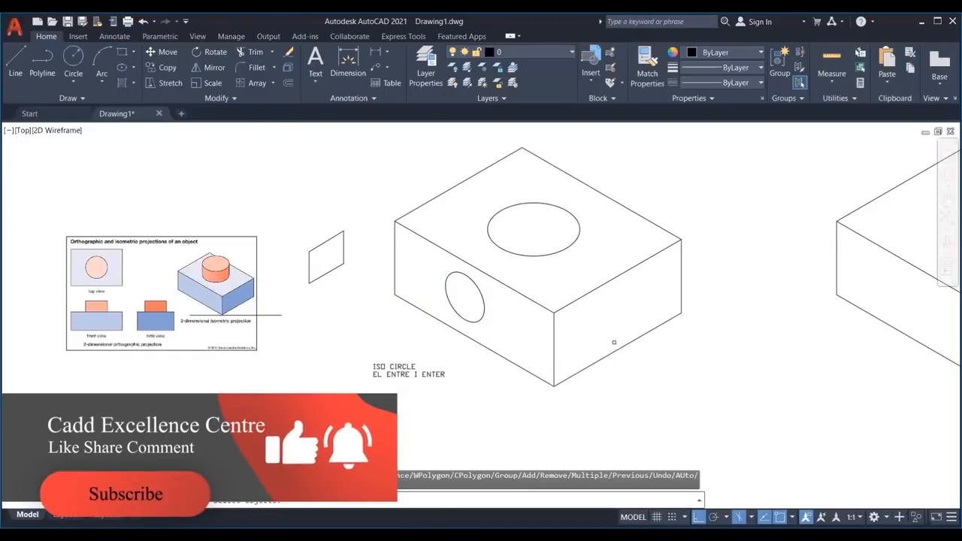
key(Escape)
Draw an isocircle on the block's right face, switching to Isoplane Right before setting its radius
text(EL)
key(Return)
text(I)
key(Return)
click(614, 318)
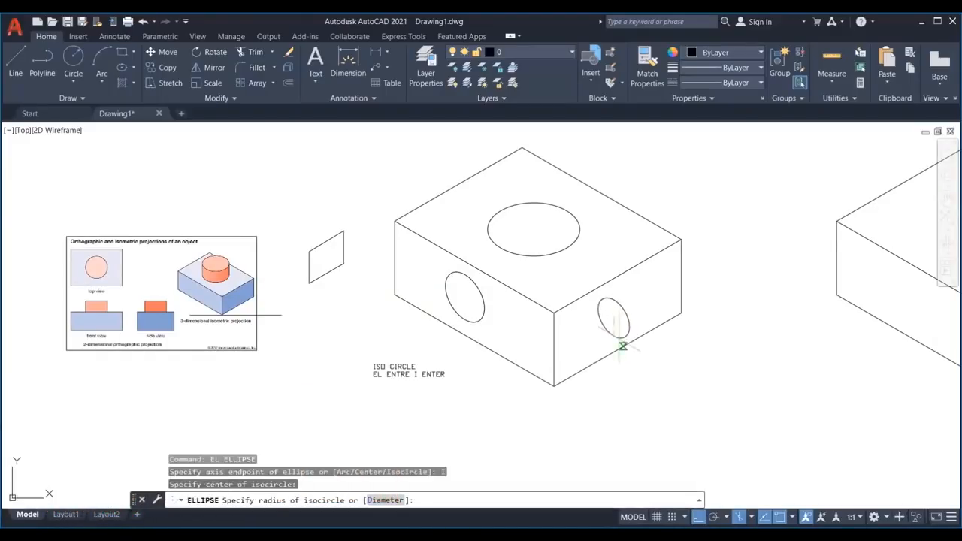
key(F5)
key(F5)
click(620, 347)
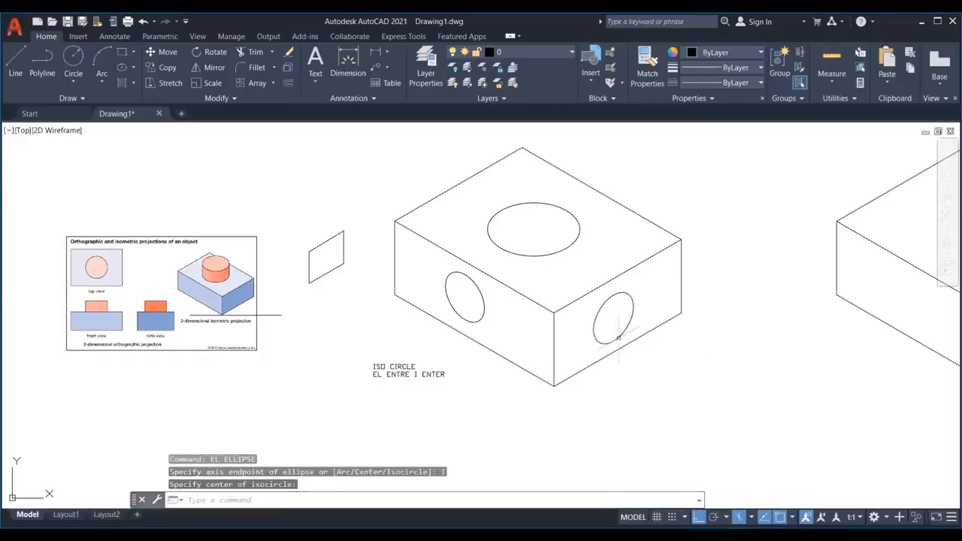
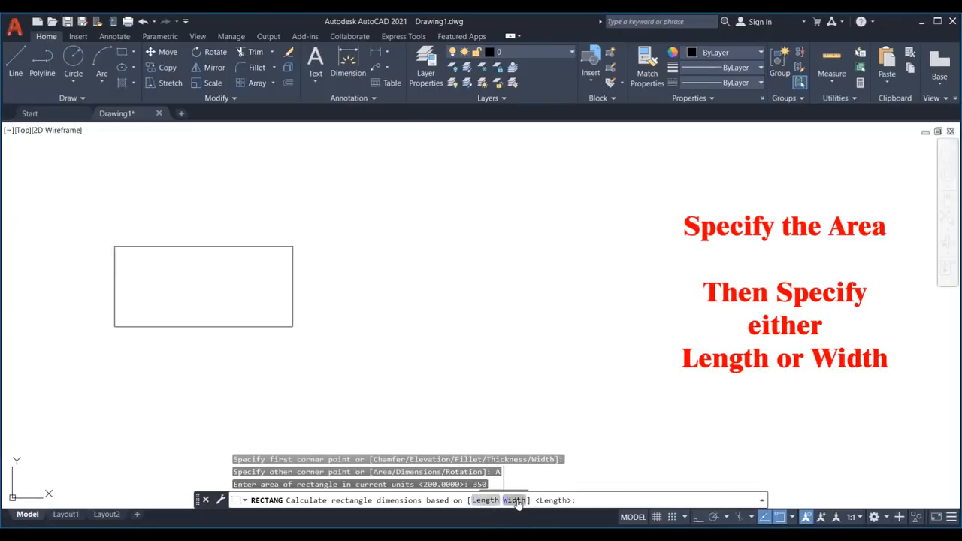
Complete the rectangle of area 350 by basing its dimensions on a length of 40
click(485, 500)
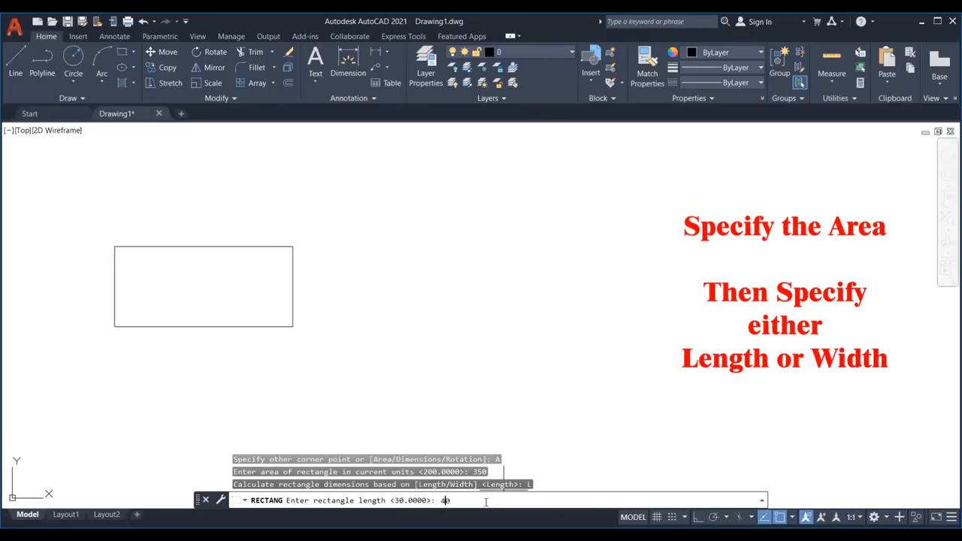
text(40)
key(Return)
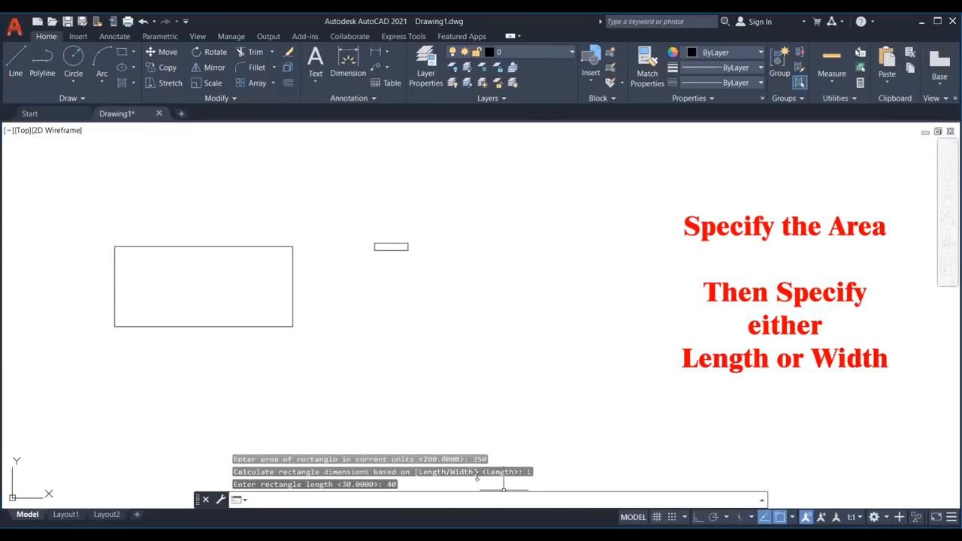
Check the new small rectangle's length and width with the quick Measure tool
scroll(386, 243, up, 8)
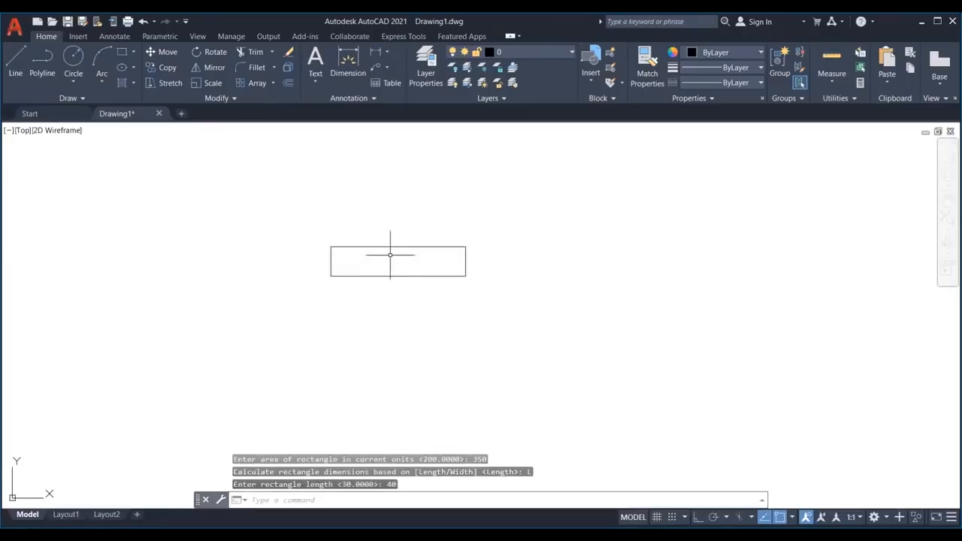
scroll(391, 258, up, 2)
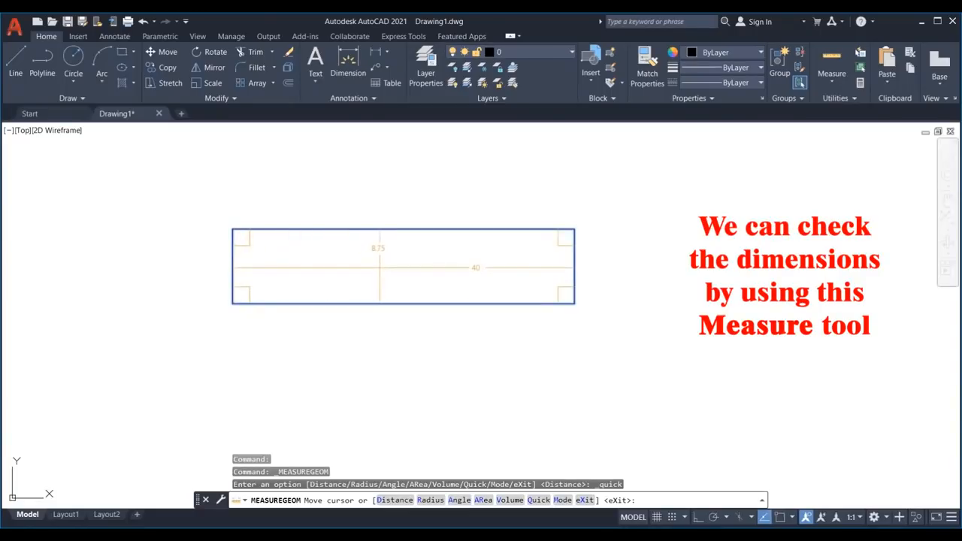
key(Escape)
Draw a rectangle beside the small one using the Dimensions option, with length 40 and width 80
scroll(378, 269, down, 10)
middle_drag(378, 274, 205, 275)
scroll(206, 273, up, 2)
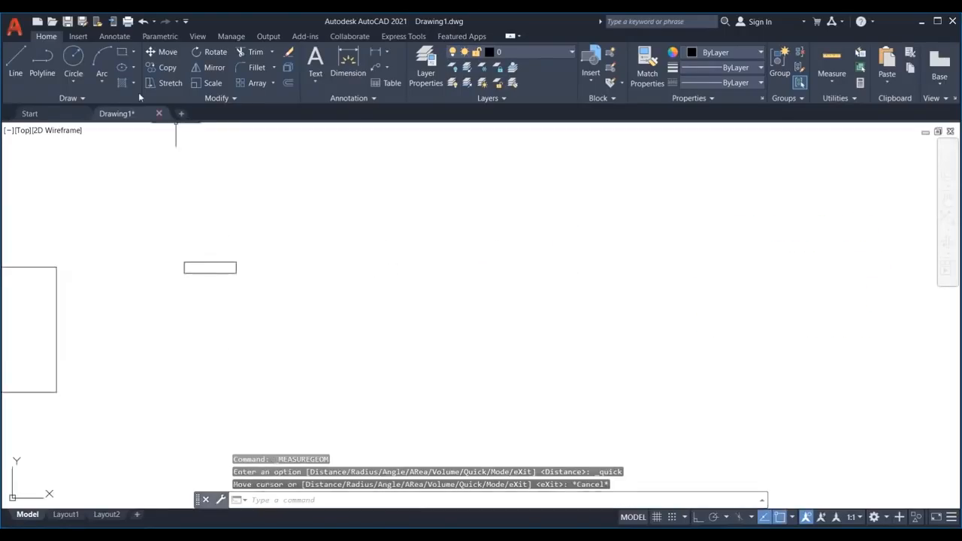
click(121, 52)
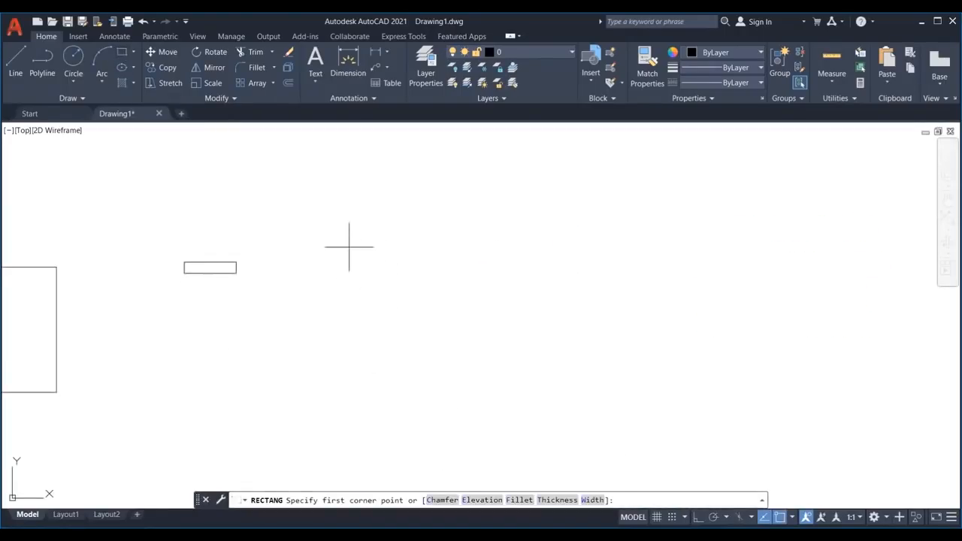
click(349, 246)
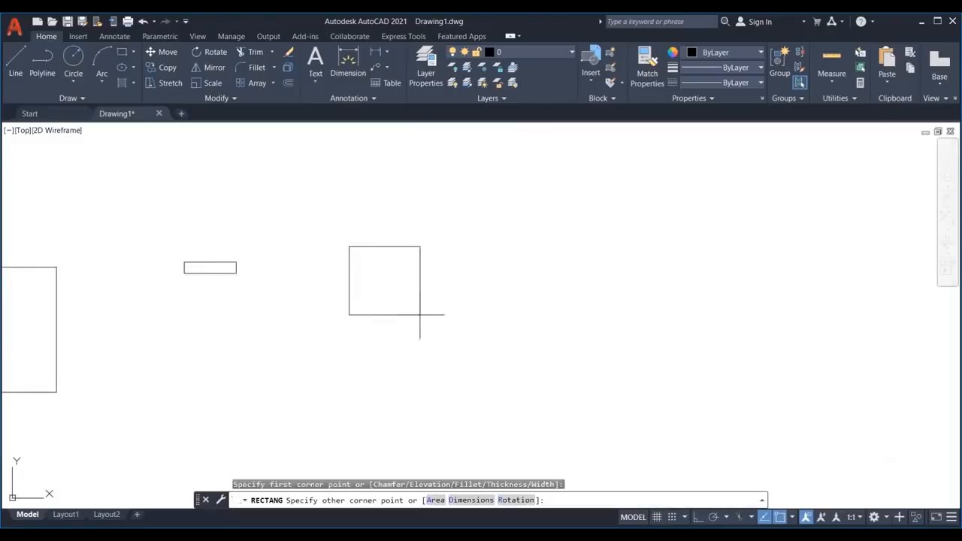
click(470, 501)
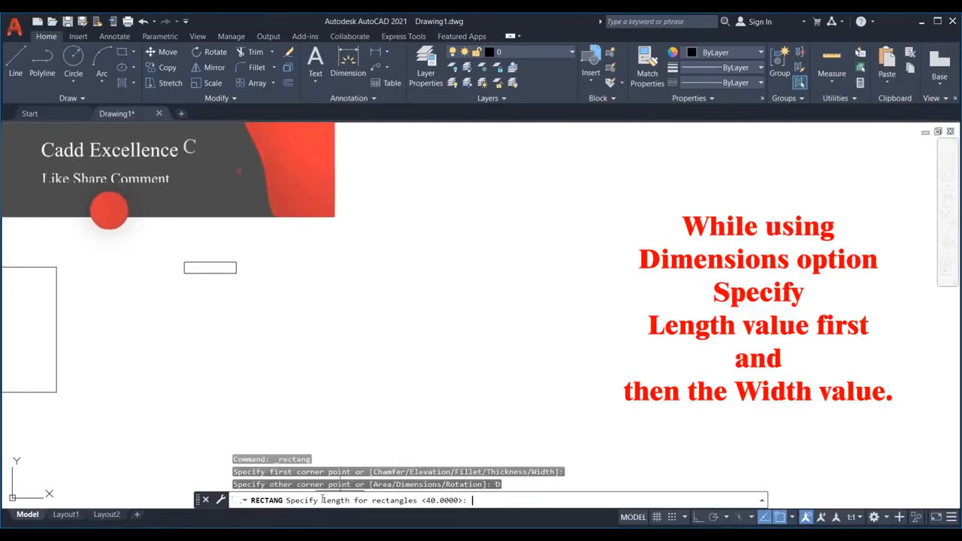
text(40)
key(Return)
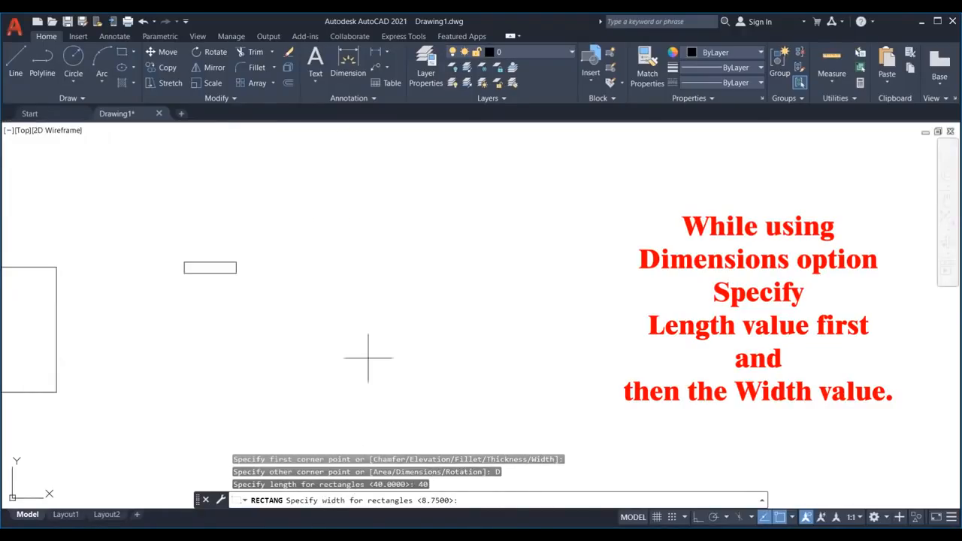
text(80)
key(Return)
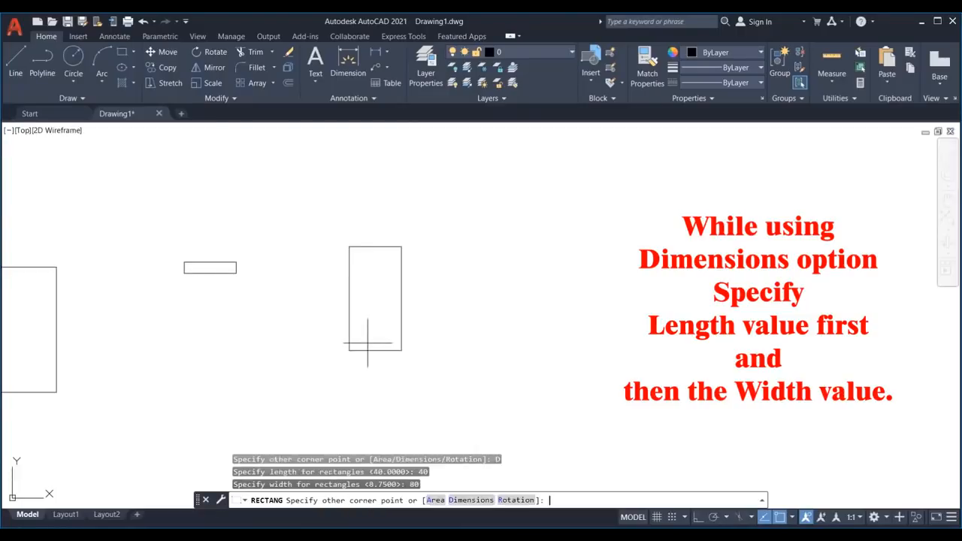
click(365, 311)
Check the new upright rectangle's length and width with the quick Measure tool
scroll(366, 311, up, 2)
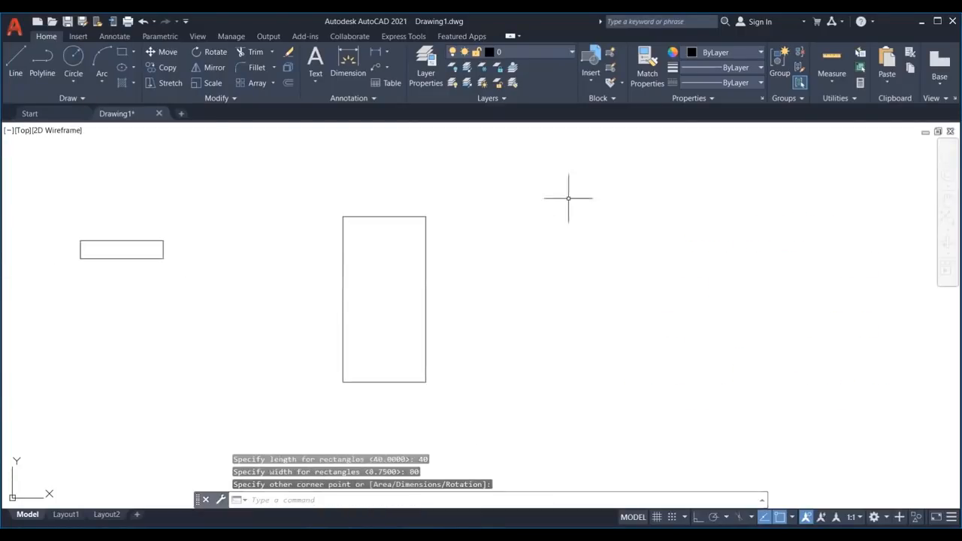
click(831, 64)
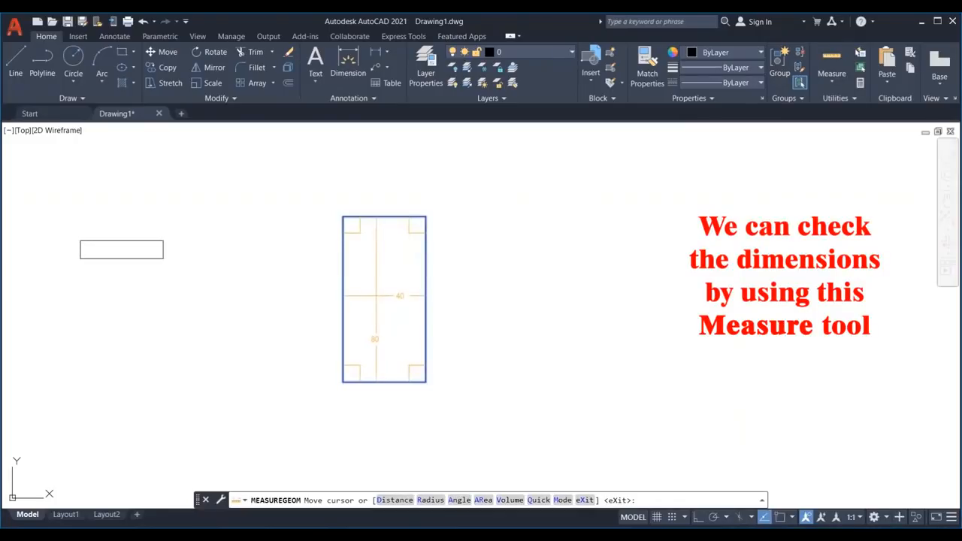
key(Escape)
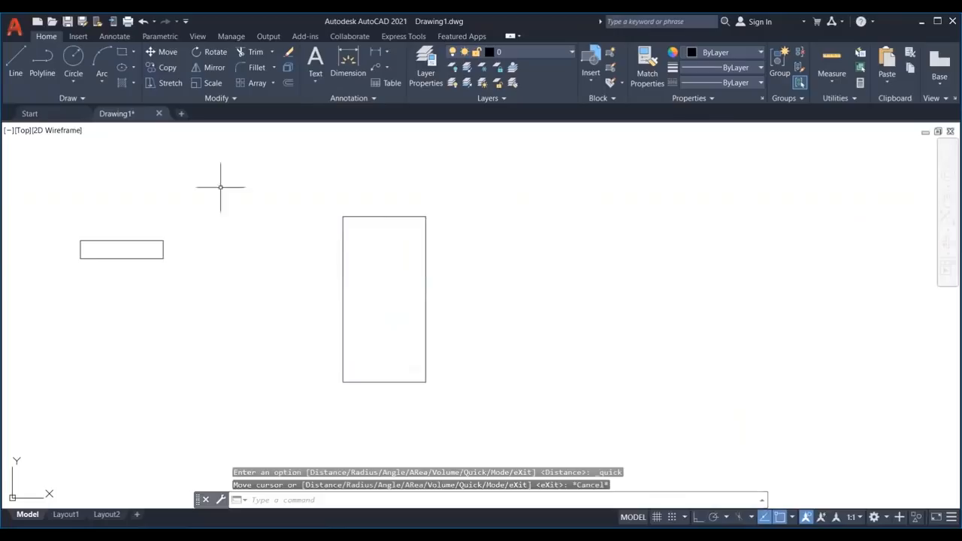
Draw a rectangle beside the upright one using the Rotation option at 45 degrees, with its long side about 101
click(123, 53)
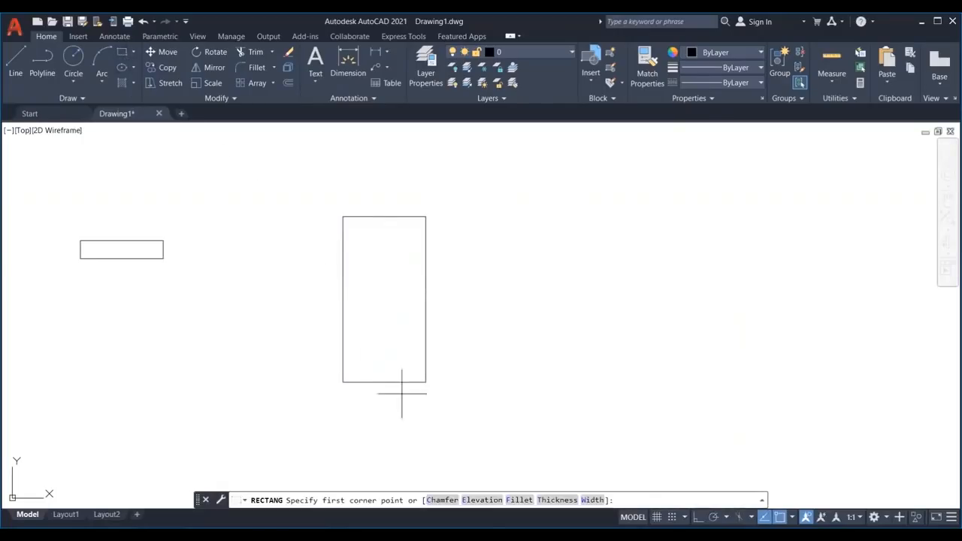
click(522, 251)
middle_drag(563, 275, 400, 272)
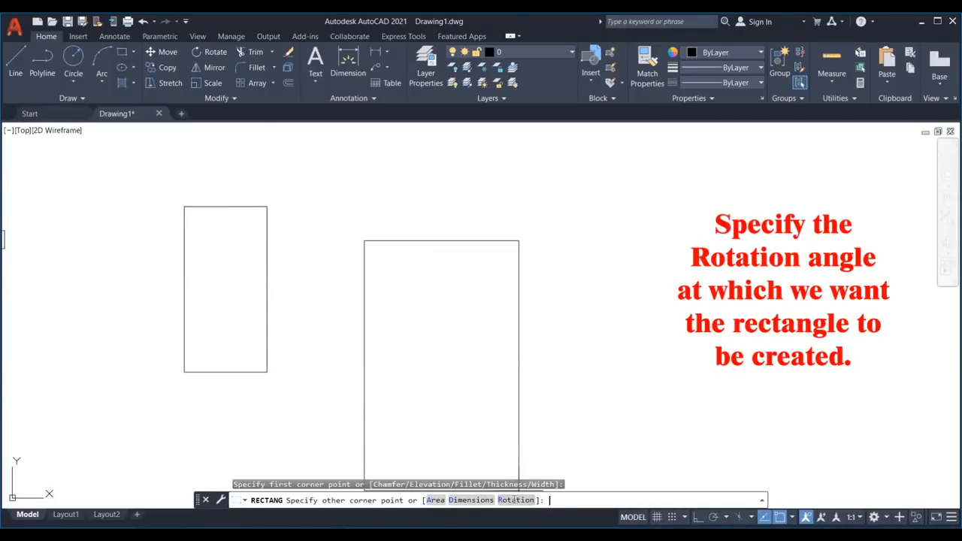
click(516, 500)
scroll(349, 218, down, 3)
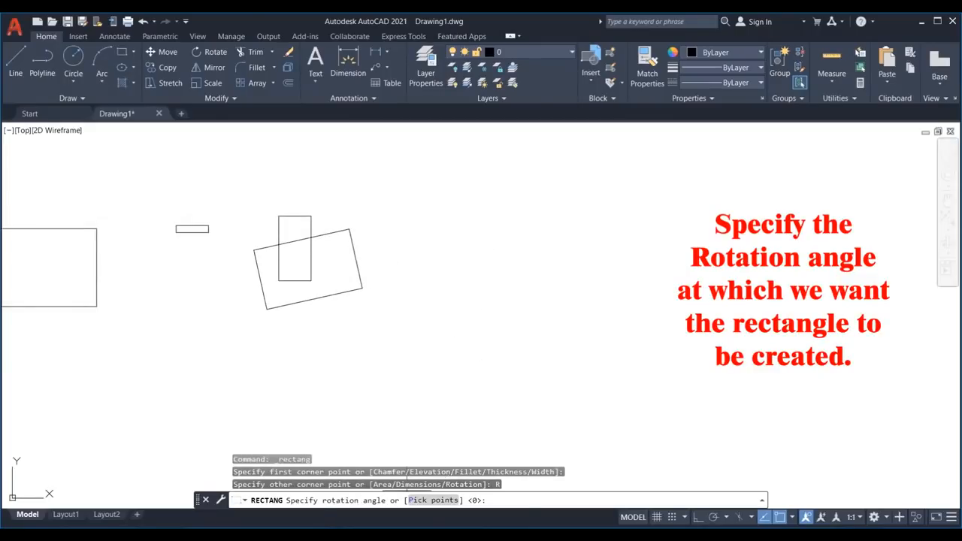
text(45)
key(Return)
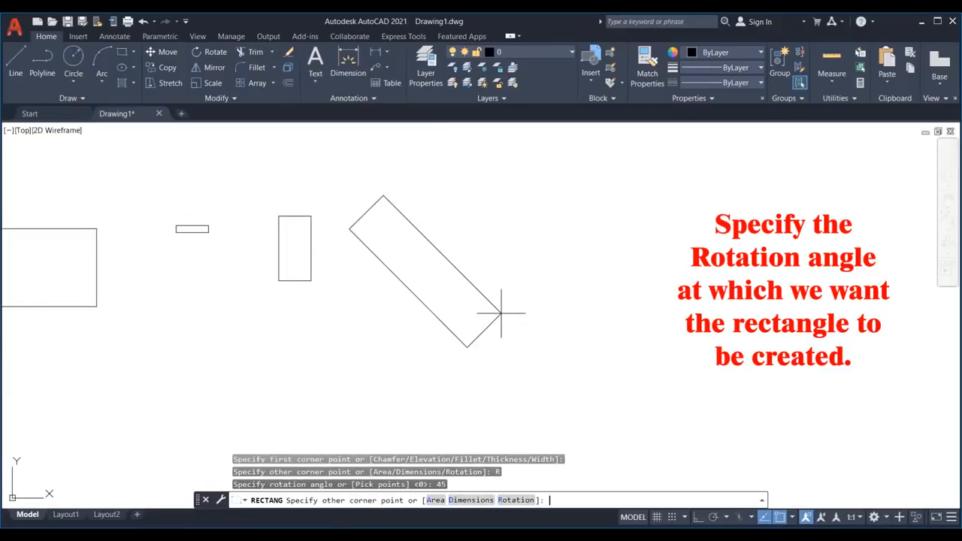
click(426, 192)
Draw a horizontal reference line about 47 long from the rotated rectangle's lowest corner
scroll(358, 203, up, 5)
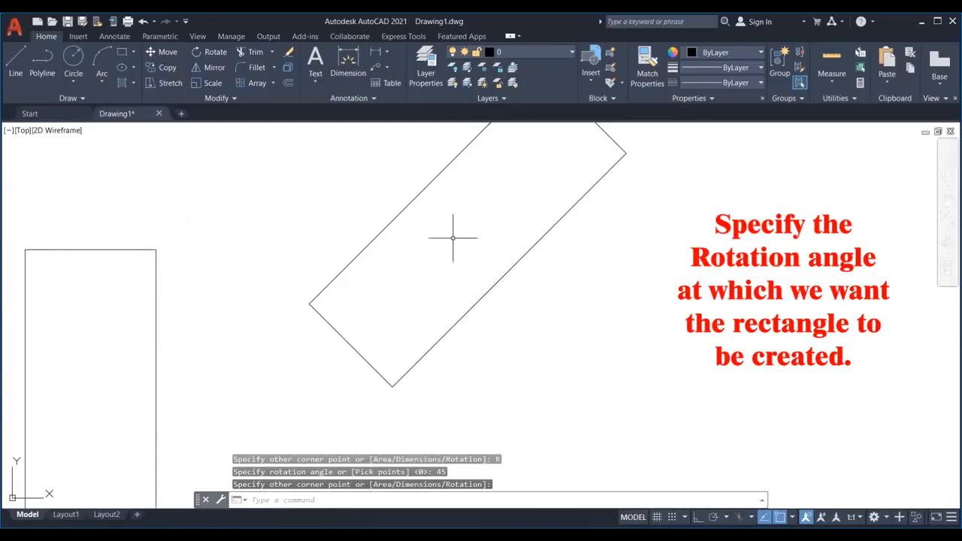
text(l)
key(Return)
click(392, 386)
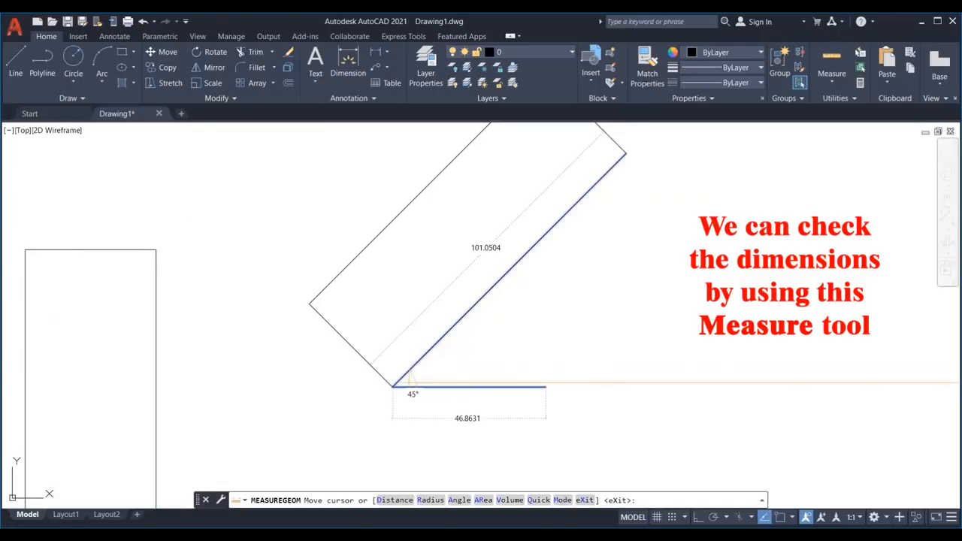
Measure the angle between the horizontal reference line and the rotated rectangle's long edge with the quick Measure tool
scroll(411, 382, up, 3)
scroll(390, 385, down, 2)
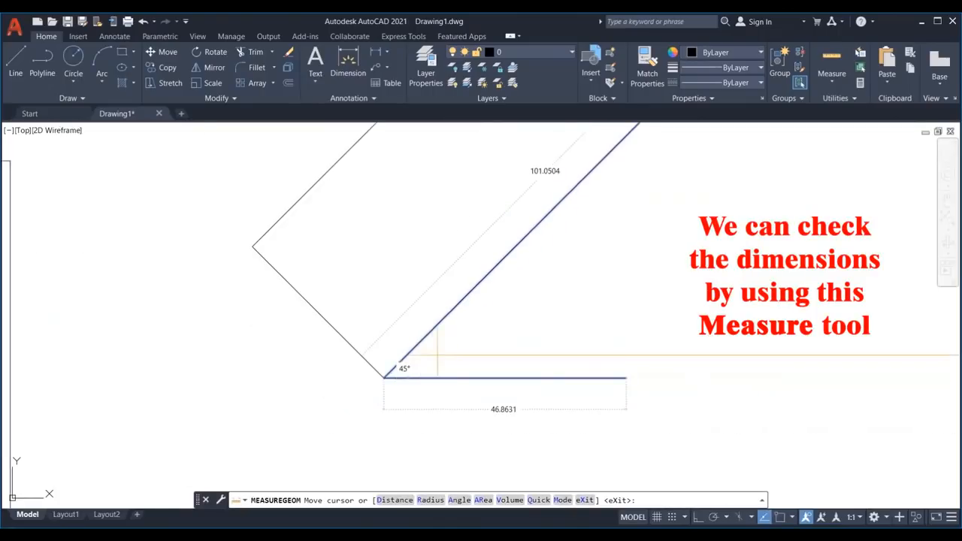
click(437, 355)
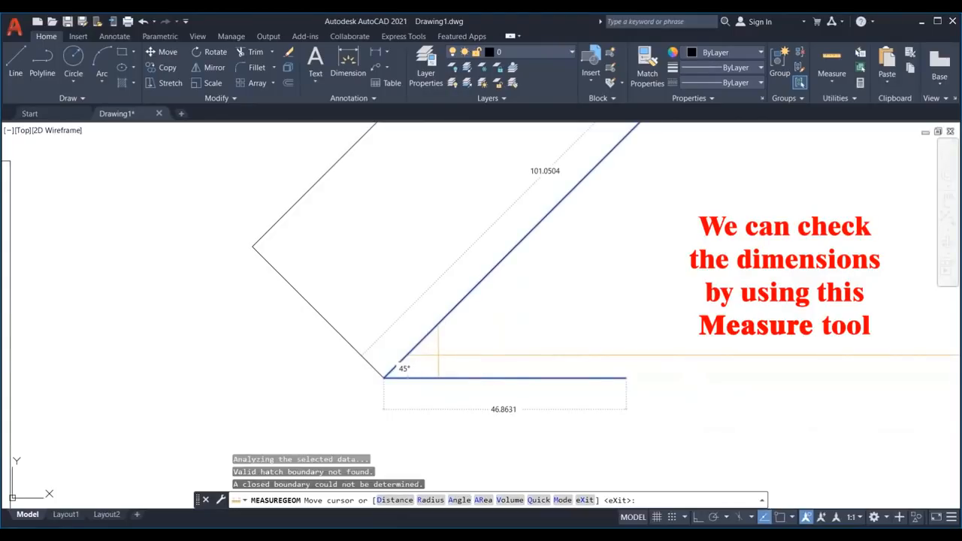
key(Escape)
key(Escape)
Delete the horizontal reference line under the rotated rectangle
scroll(515, 339, down, 3)
click(521, 347)
click(483, 388)
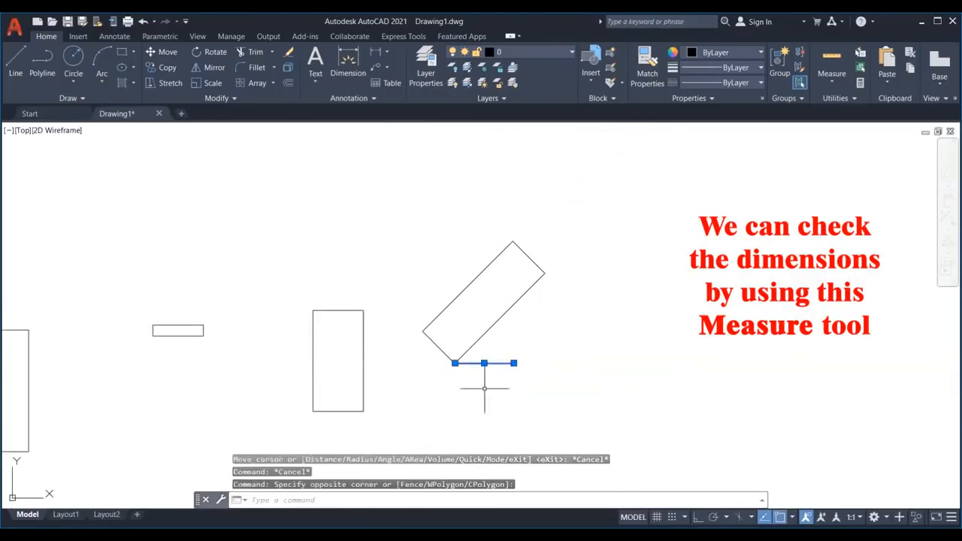
key(Delete)
Undo the erasure of the four rectangles
scroll(493, 341, down, 2)
middle_drag(488, 337, 480, 337)
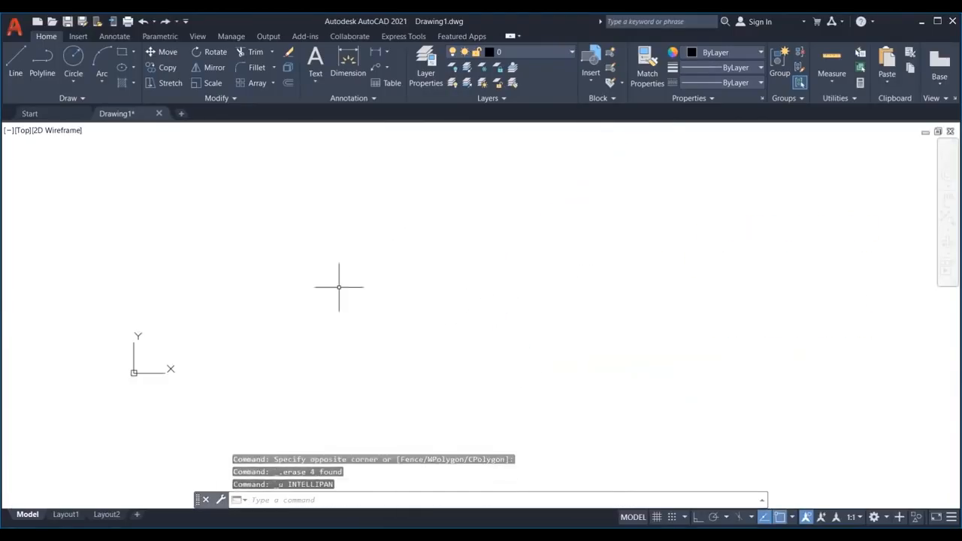
key(ctrl+z)
key(Escape)
scroll(354, 298, up, 2)
middle_drag(399, 313, 296, 281)
scroll(323, 243, up, 2)
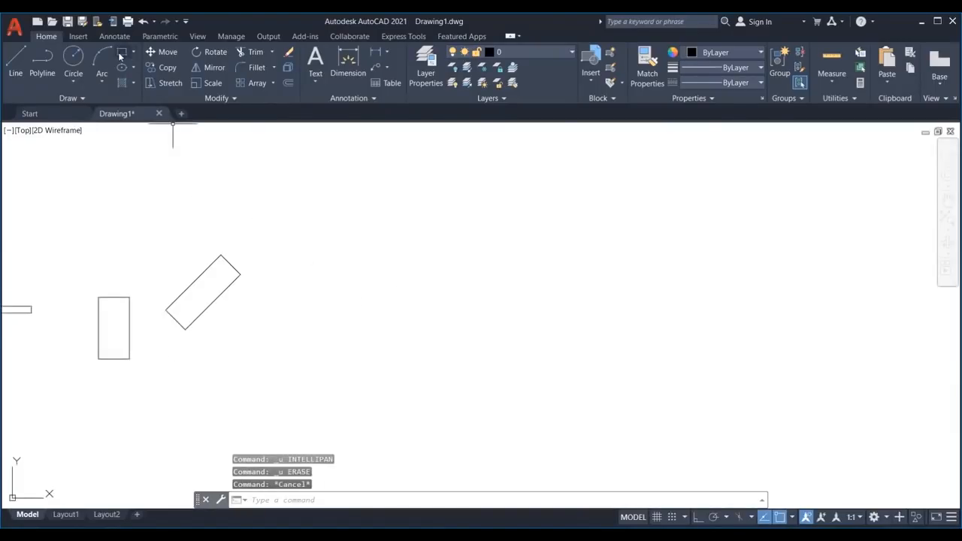
click(120, 56)
click(345, 273)
key(Escape)
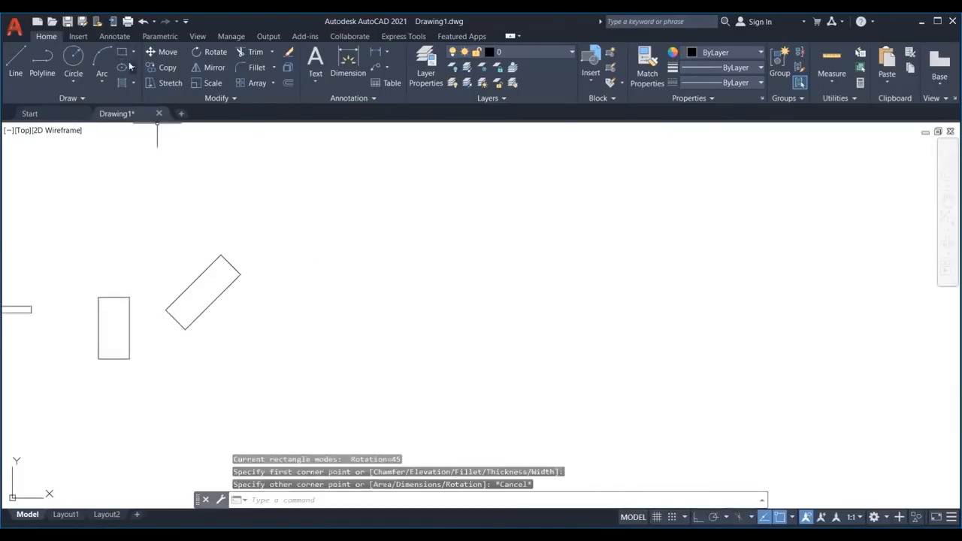
Start a new rectangle with the Chamfer option, setting both chamfer distances to 5
key(Return)
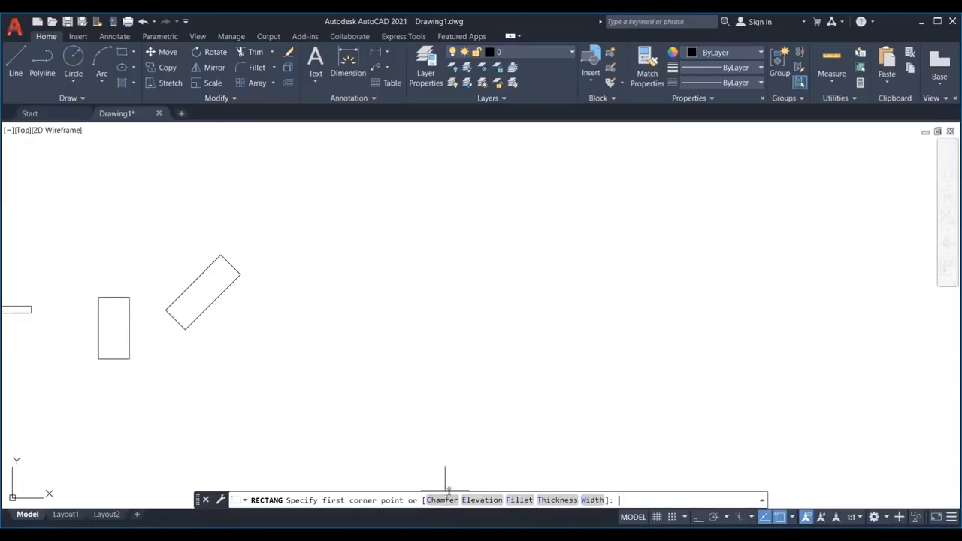
click(444, 498)
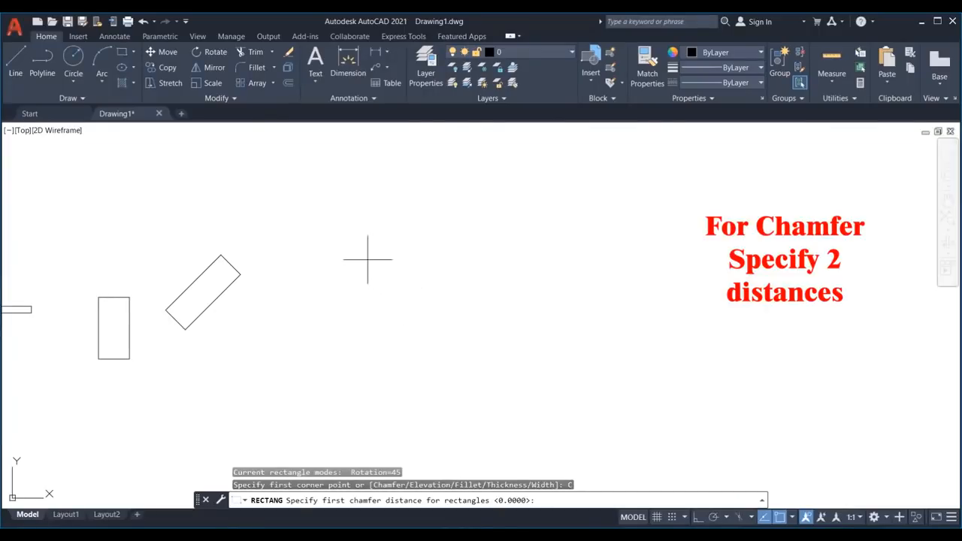
text(5)
key(Return)
text(5)
key(Return)
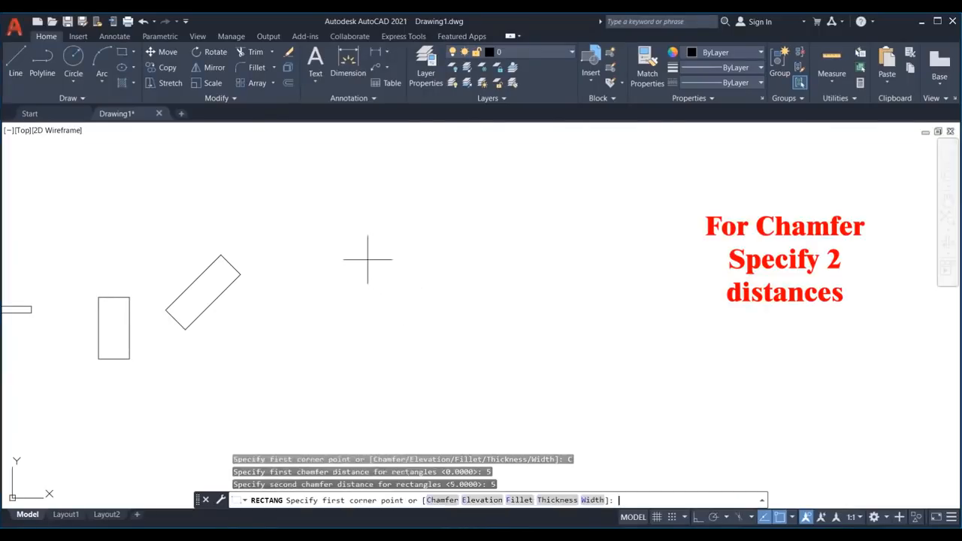
Draw the chamfered rectangle in the empty area beside the rotated one, with its rotation set to 0
click(357, 275)
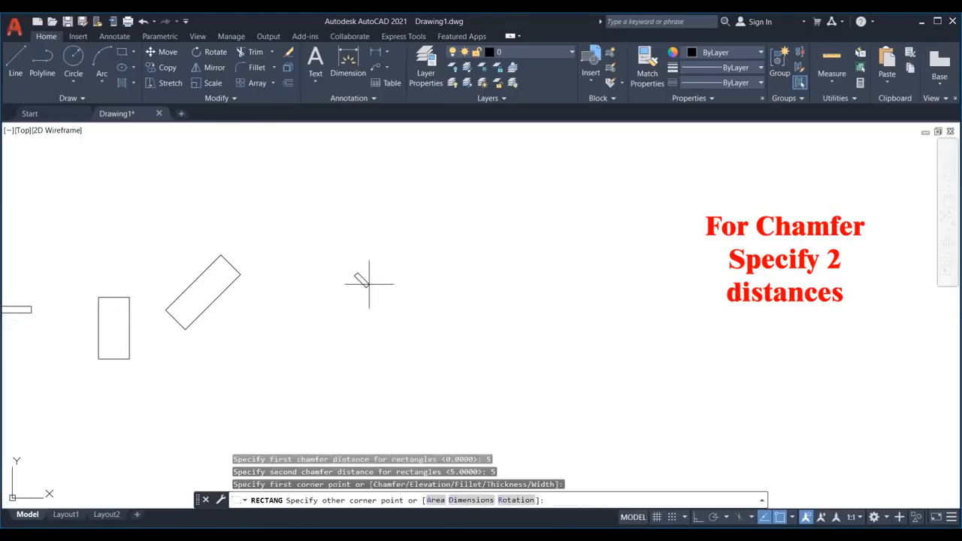
scroll(369, 272, up, 5)
text(R)
key(Return)
text(0)
key(Return)
click(481, 348)
Draw three more rectangles of varying size around the first chamfered one, using the same chamfer distances
scroll(572, 382, down, 2)
middle_drag(556, 380, 396, 358)
key(Return)
click(423, 272)
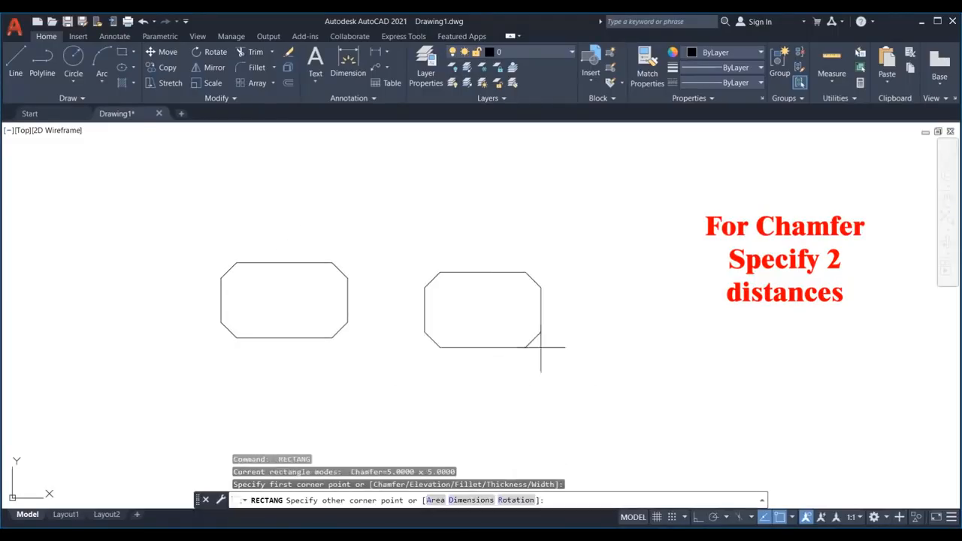
click(580, 368)
scroll(565, 359, down, 4)
middle_drag(547, 360, 514, 367)
key(Return)
click(475, 278)
scroll(481, 280, up, 2)
middle_drag(498, 285, 485, 264)
click(523, 297)
key(Return)
click(267, 257)
click(358, 310)
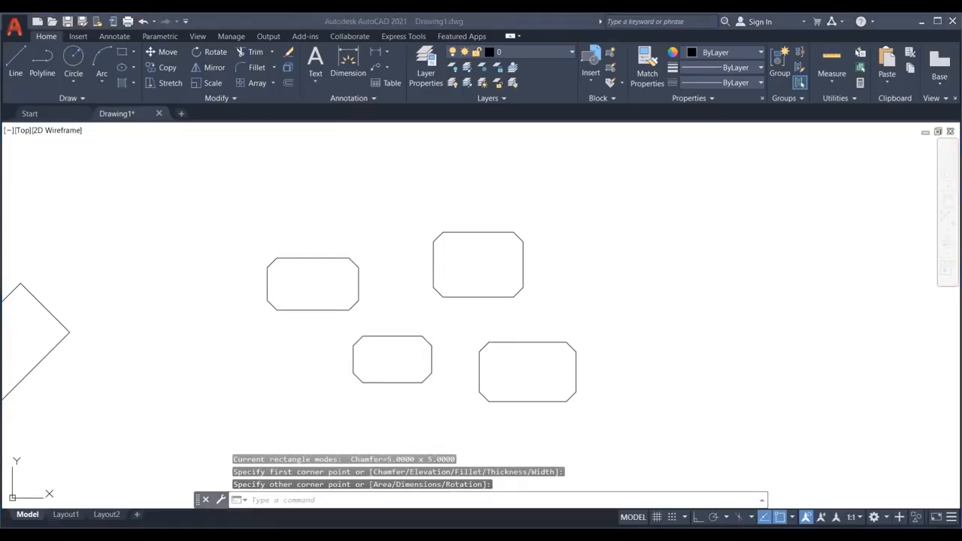
Reset both rectangle chamfer distances to 0 and draw a square-cornered rectangle beside the chamfered ones
middle_drag(591, 401, 551, 389)
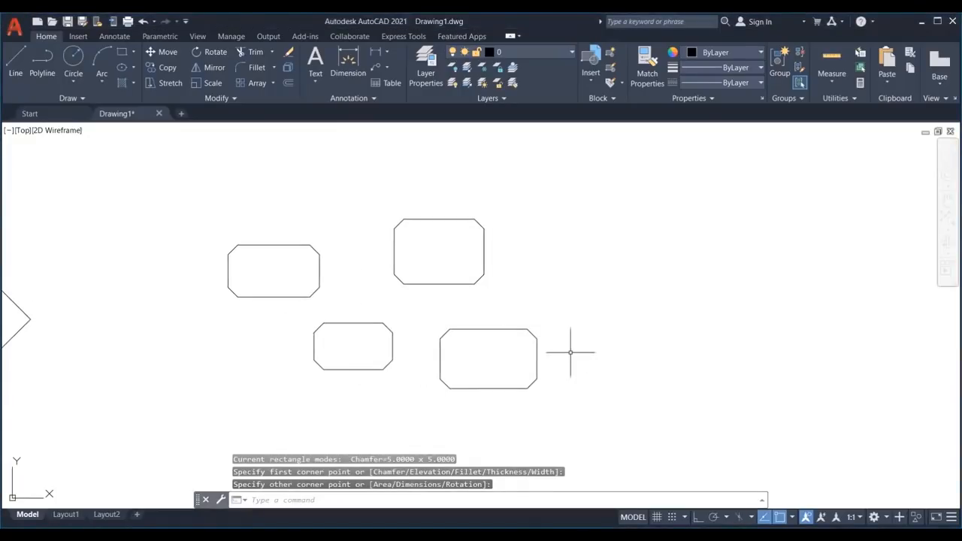
key(Return)
click(444, 500)
text(0)
key(Return)
text(0)
key(Return)
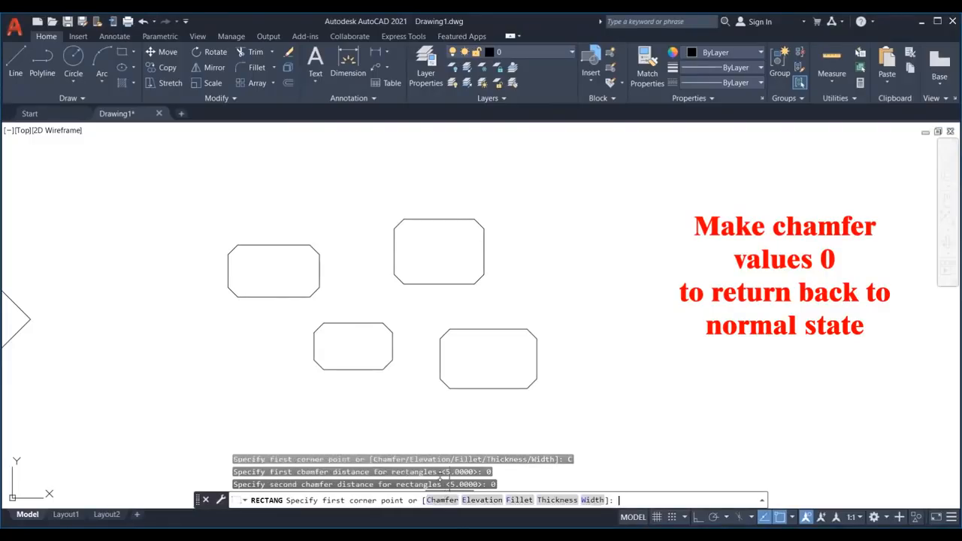
click(539, 250)
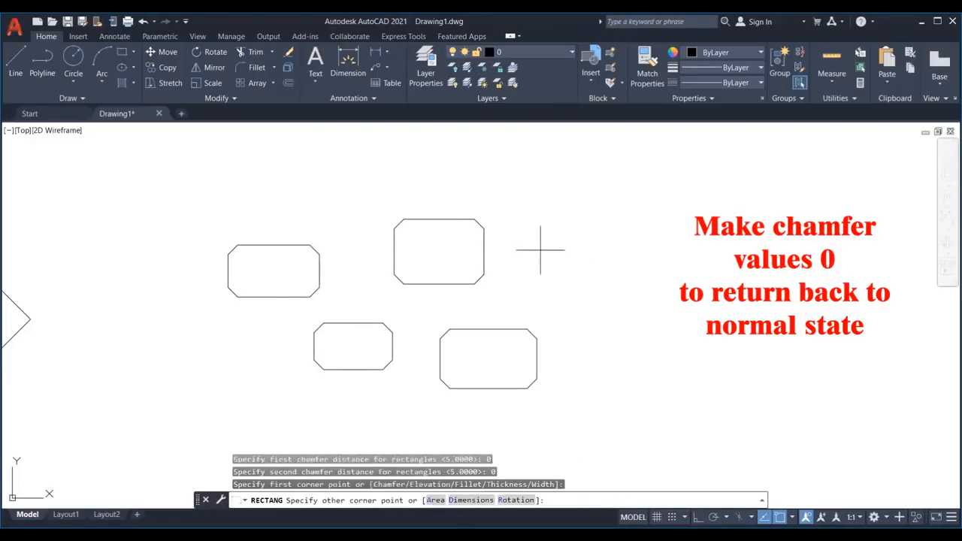
click(624, 299)
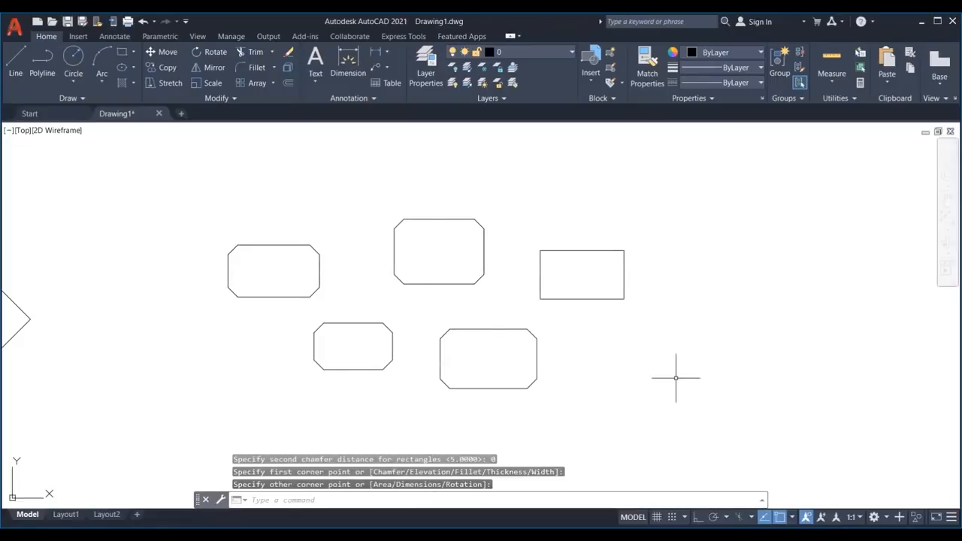
Draw a rectangle at an elevation of 200 beside the square-cornered one, using the Elevation option
middle_drag(659, 386, 470, 389)
key(Return)
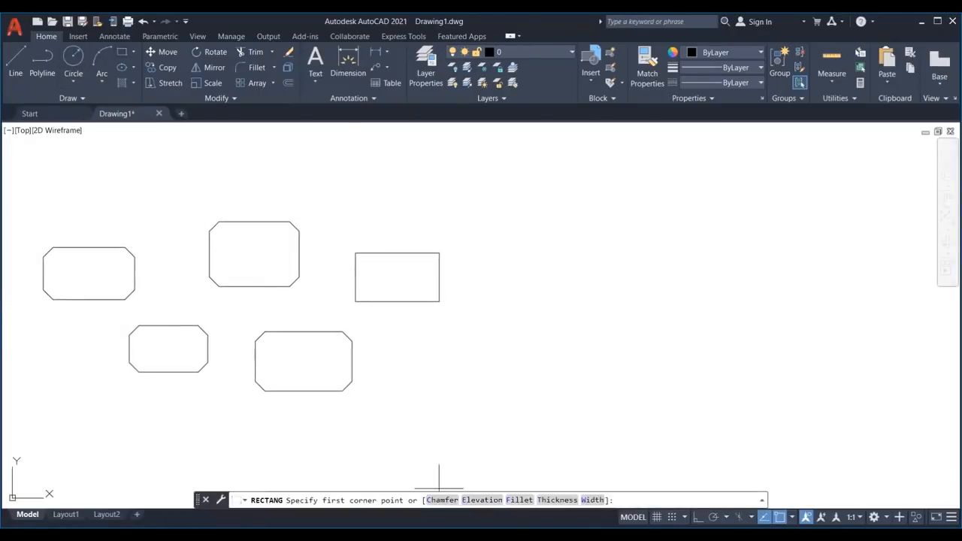
click(484, 498)
middle_drag(567, 377, 455, 369)
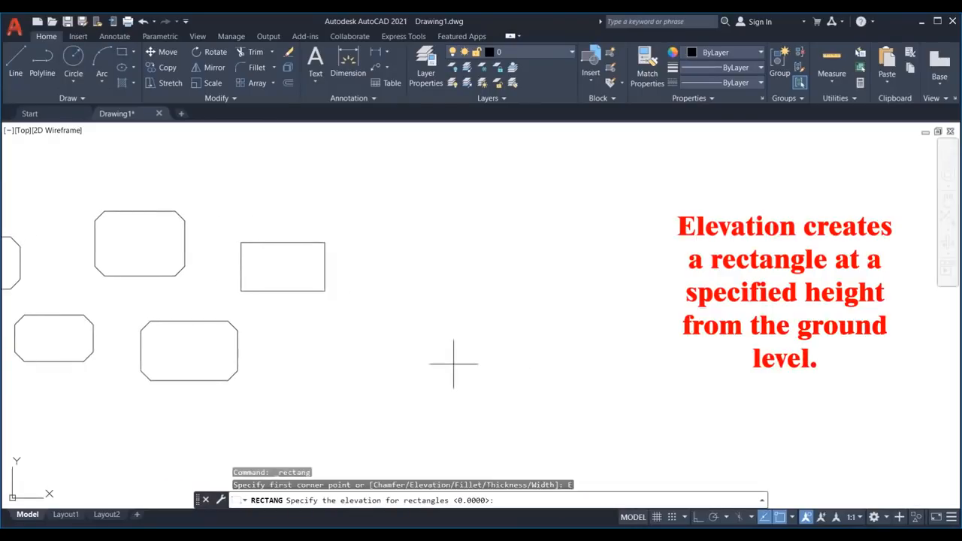
text(200)
key(Return)
click(451, 279)
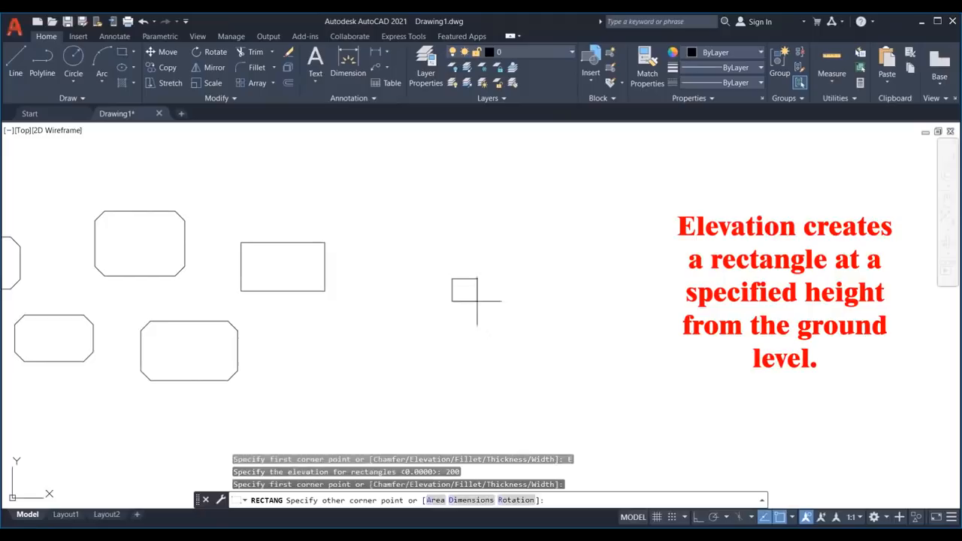
click(558, 348)
Orbit the drawing into a 3D view with the grid off to examine the elevated rectangle's height above the others
scroll(560, 346, down, 5)
mouse_move(565, 348)
shift+middle_down()
mouse_move(546, 270)
mouse_move(496, 294)
mouse_move(534, 294)
mouse_move(532, 280)
mouse_move(556, 304)
mouse_move(538, 282)
shift+middle_up()
key(F7)
key(F7)
shift+middle_drag(410, 344, 457, 398)
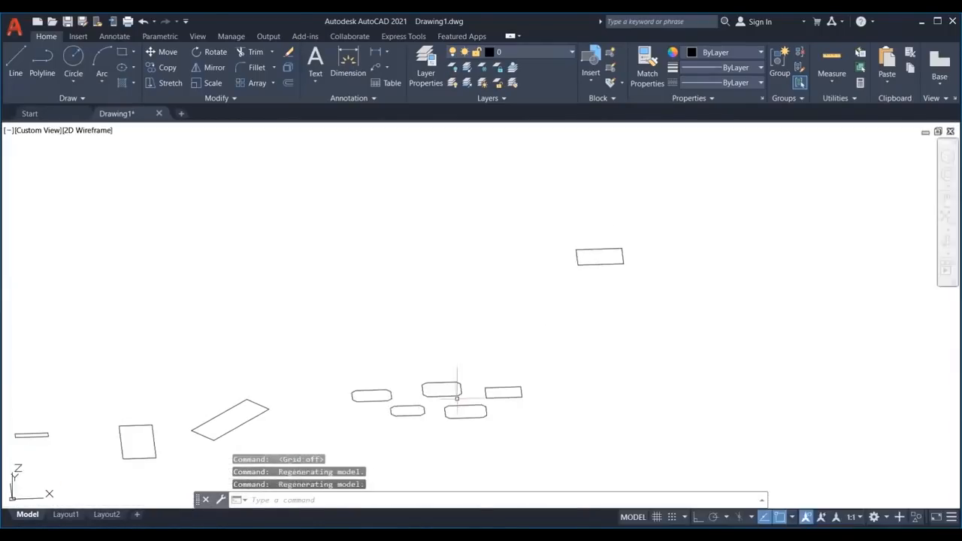
Restore the plan view of the current UCS, showing the elevated rectangle beside the chamfered ones
text(plan)
key(Return)
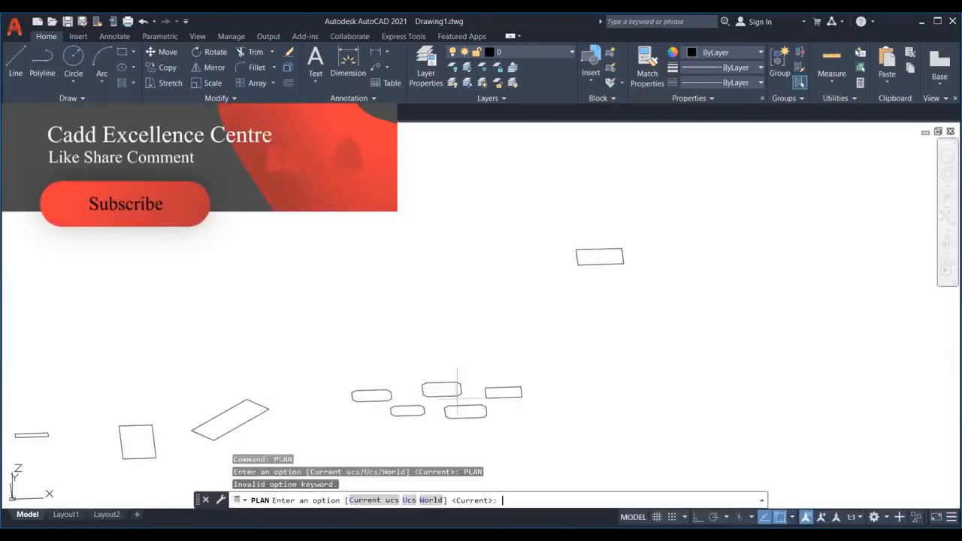
key(Return)
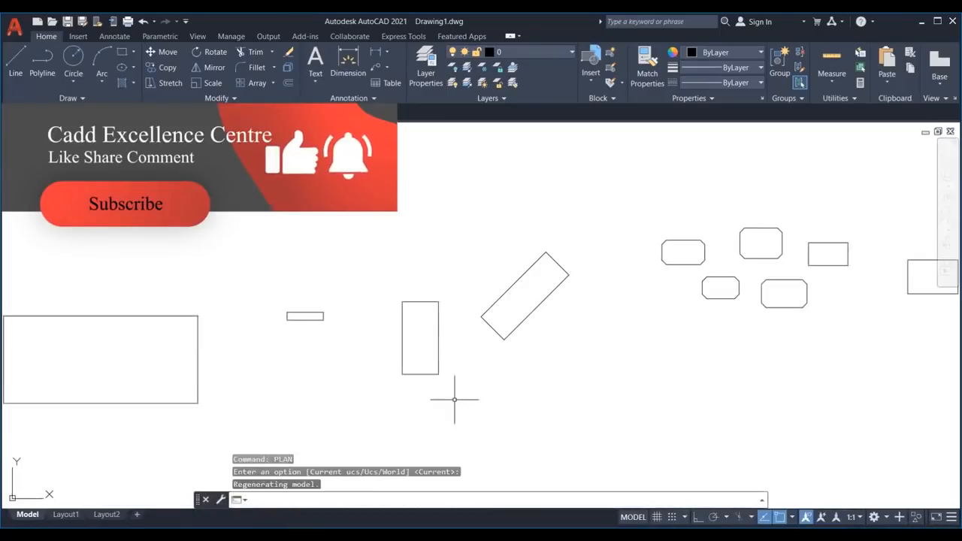
scroll(423, 326, down, 6)
scroll(456, 326, up, 8)
middle_drag(455, 326, 411, 309)
scroll(421, 319, down, 2)
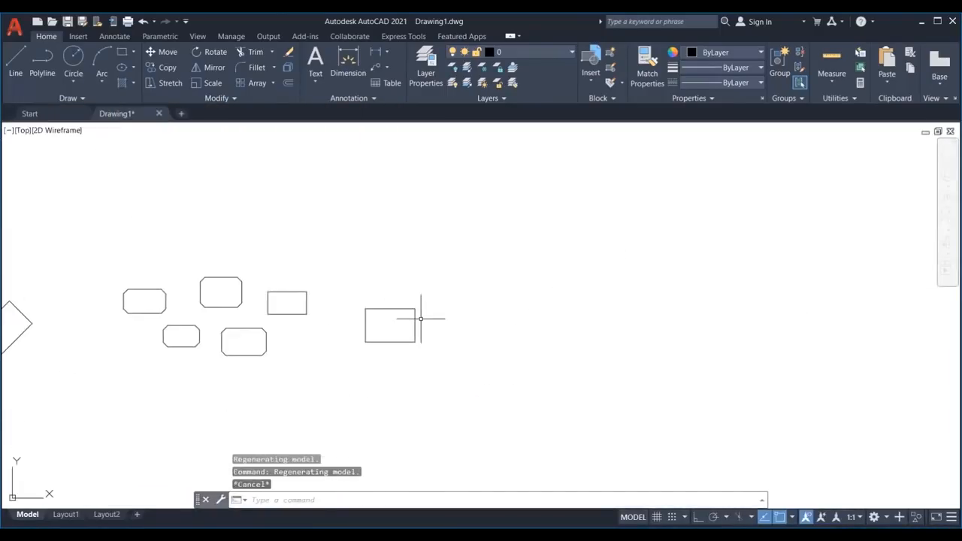
Start a new rectangle and reset the rectangle elevation to 0
click(122, 52)
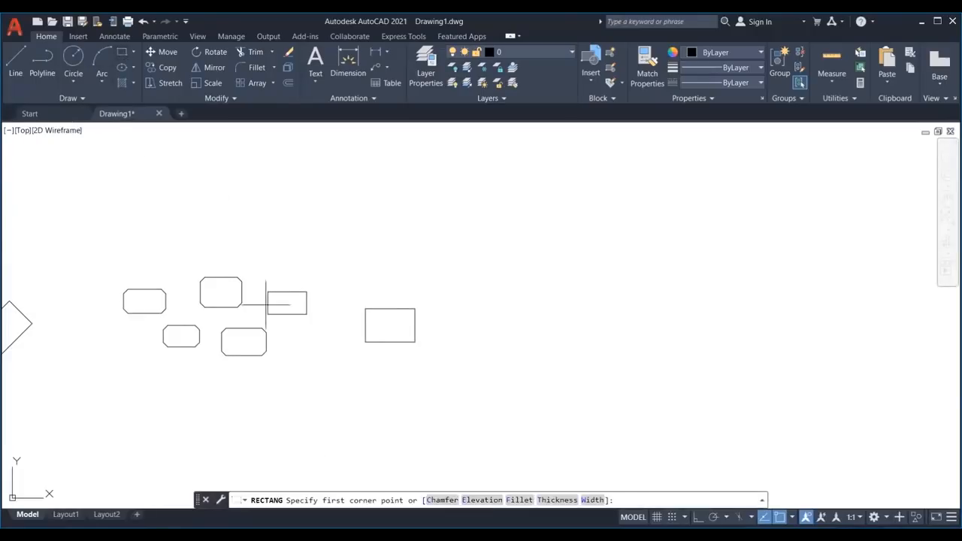
click(499, 499)
key(Return)
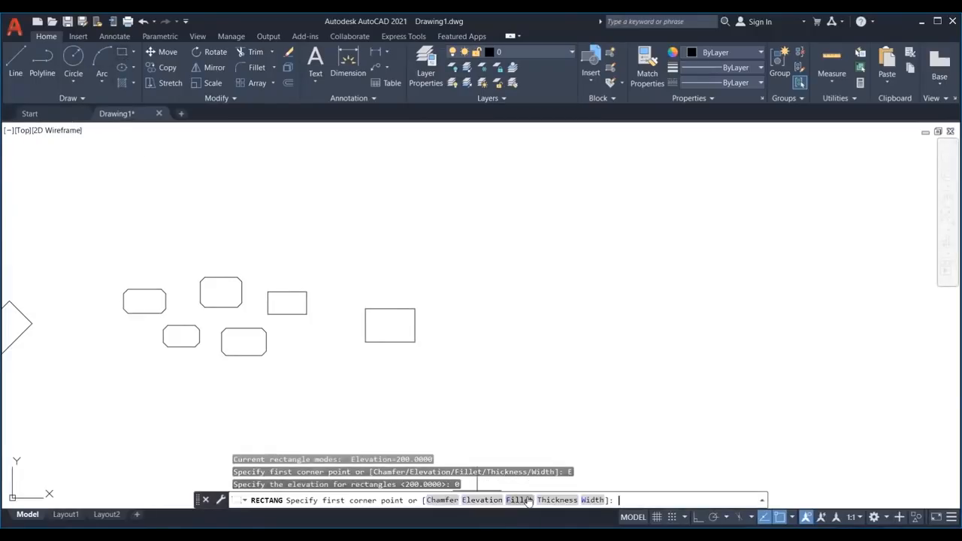
middle_drag(500, 369, 439, 341)
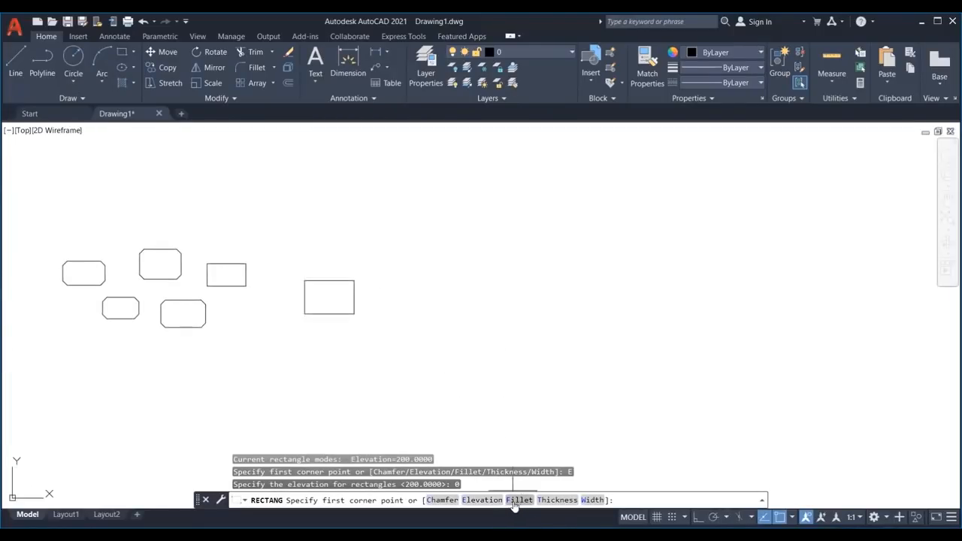
Draw a rectangle with a fillet radius of 20 beside the elevated rectangle
click(517, 499)
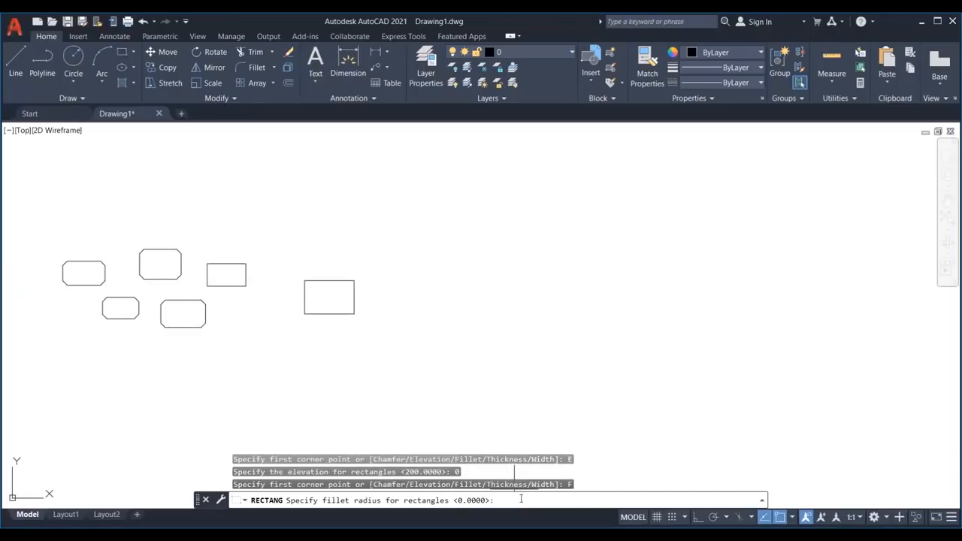
text(20)
key(Return)
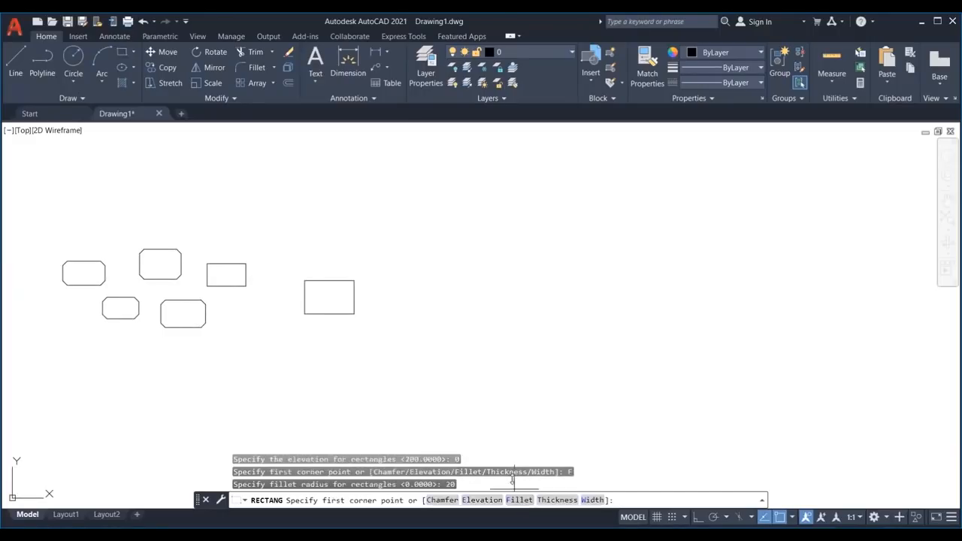
middle_drag(483, 311, 403, 317)
click(366, 257)
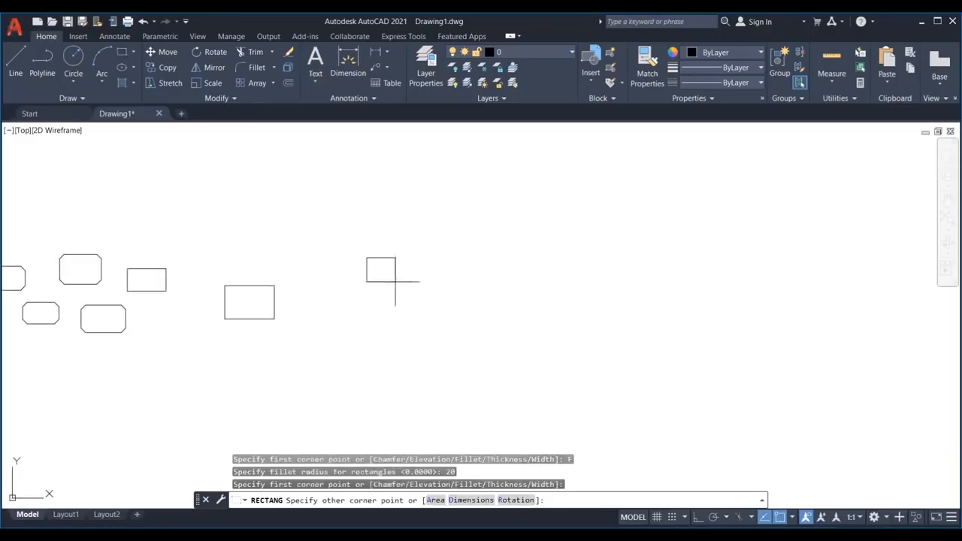
click(483, 339)
middle_drag(530, 369, 404, 373)
Draw another rectangle with a fillet radius of 5 beside the strongly rounded one
key(Return)
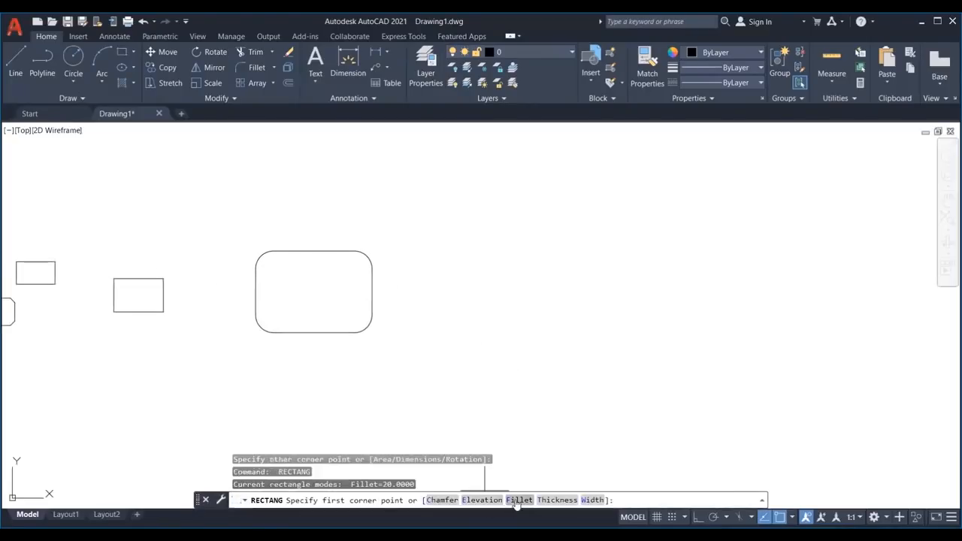
click(517, 500)
text(5)
key(Return)
scroll(406, 345, up, 2)
click(402, 236)
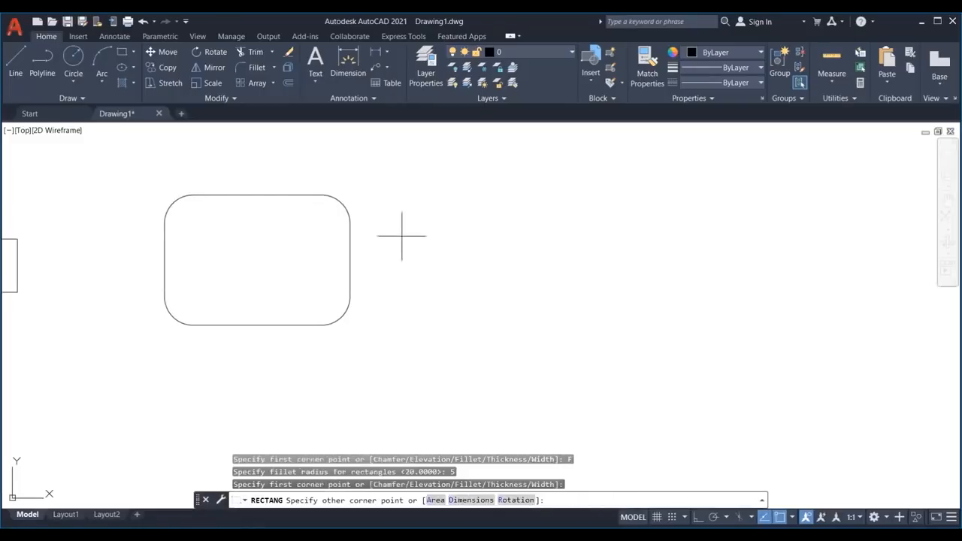
click(489, 307)
scroll(536, 270, up, 4)
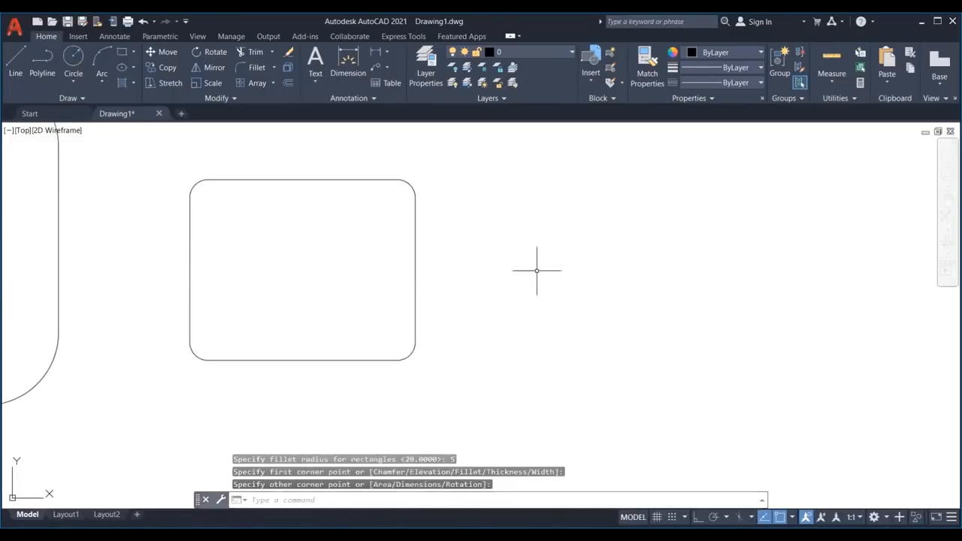
Draw a much smaller rounded rectangle beside the previous one, keeping the same fillet radius of 5
key(Return)
click(524, 266)
click(608, 314)
scroll(607, 316, down, 2)
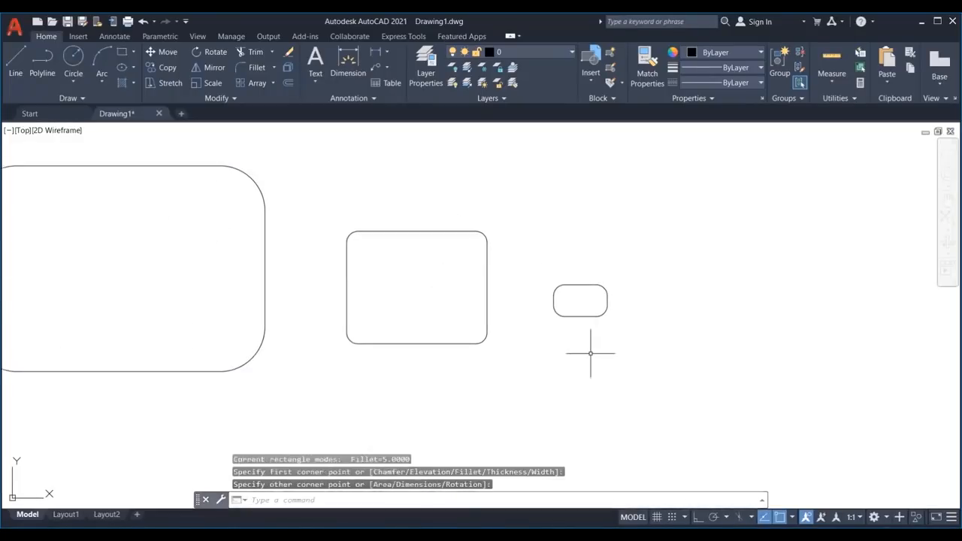
Reset the rectangle fillet radius to 0 and draw a square-cornered rectangle beside the rounded ones
key(Return)
click(519, 501)
key(Return)
scroll(591, 413, down, 2)
middle_drag(590, 413, 478, 391)
click(511, 280)
click(608, 347)
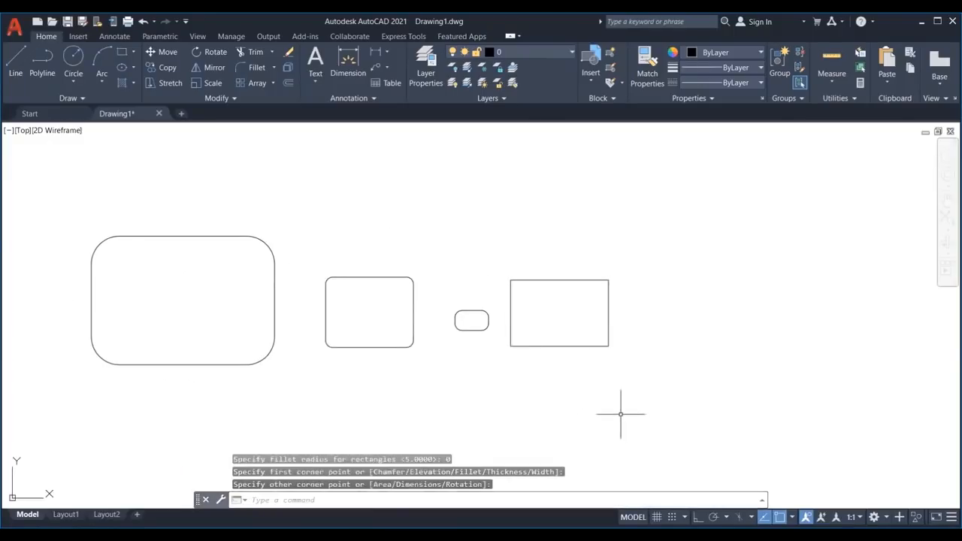
Draw a rectangle with a thickness of 20 in the empty area beside the square-cornered rectangle
key(Return)
middle_drag(621, 414, 469, 417)
click(549, 496)
middle_drag(601, 378, 455, 369)
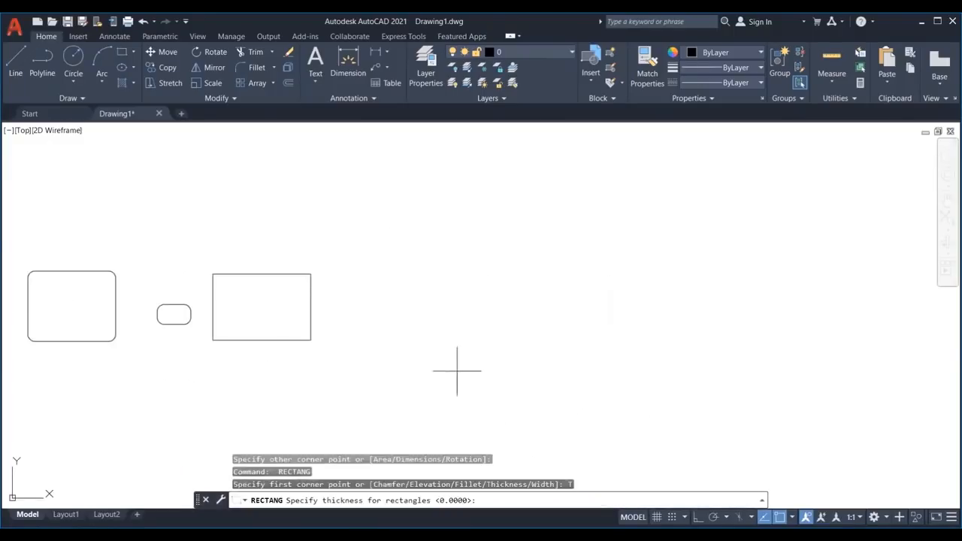
text(20)
key(Return)
click(427, 292)
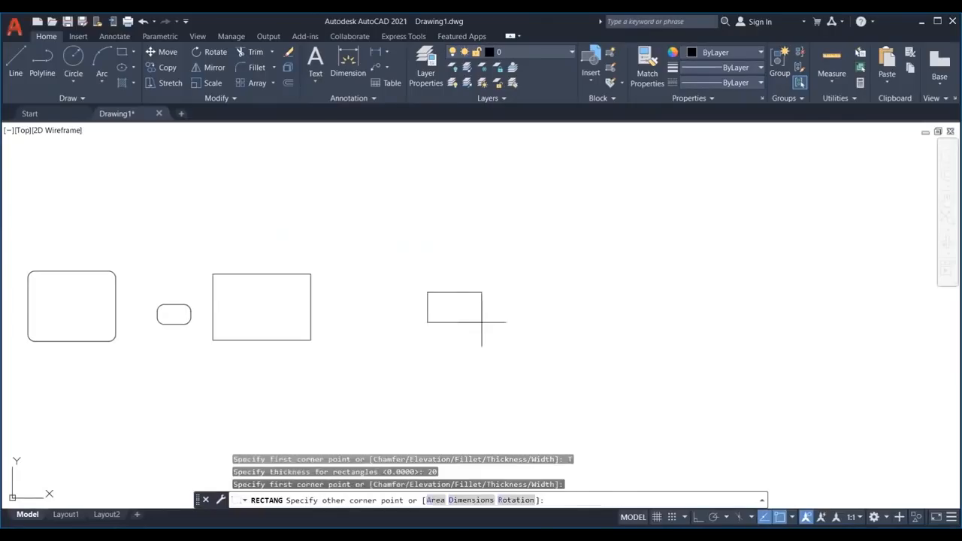
click(497, 333)
Draw a second, wider rectangle of thickness 20 beside the first in a 3D view and examine its height
shift+middle_drag(543, 401, 550, 305)
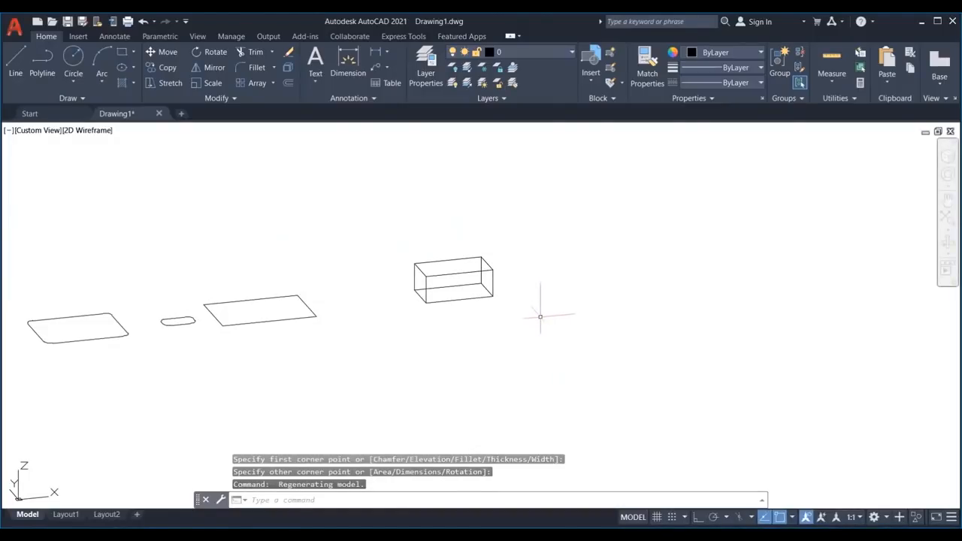
key(Return)
click(520, 279)
click(623, 285)
scroll(430, 282, up, 4)
shift+middle_drag(425, 278, 560, 367)
scroll(581, 291, down, 5)
Restore the plan view of the current UCS, framing the two thick rectangles
key(Escape)
text(plan)
key(Return)
key(Escape)
key(Escape)
text(plan)
key(Return)
key(Return)
scroll(926, 303, up, 5)
mouse_move(926, 304)
middle_down()
mouse_move(294, 365)
mouse_move(377, 347)
middle_up()
scroll(386, 337, up, 2)
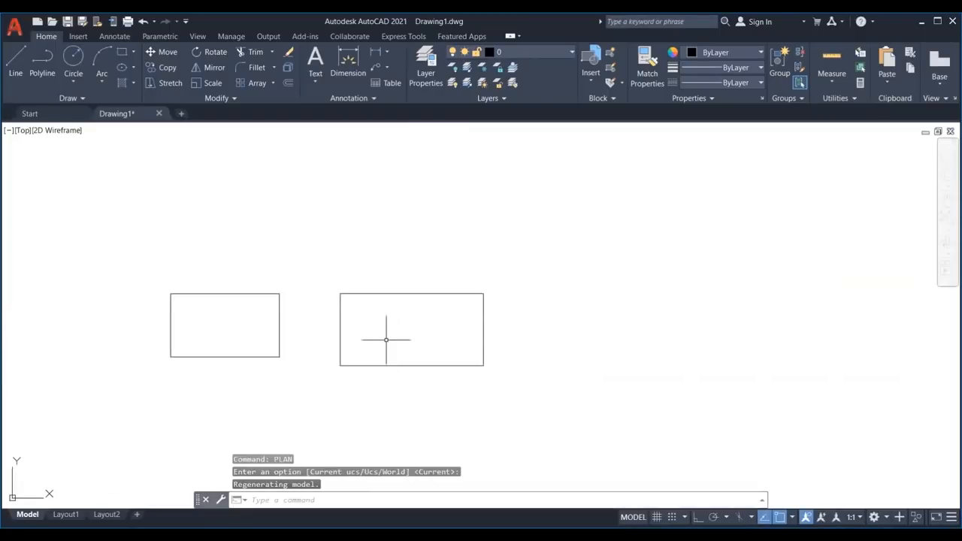
Reset the rectangle thickness to 0 and draw a flat rectangle above the two thick ones
text(rec t 0)
click(253, 218)
click(371, 278)
Draw a rectangle with a line width of 5 in the empty area beside the three thin-lined rectangles
key(space)
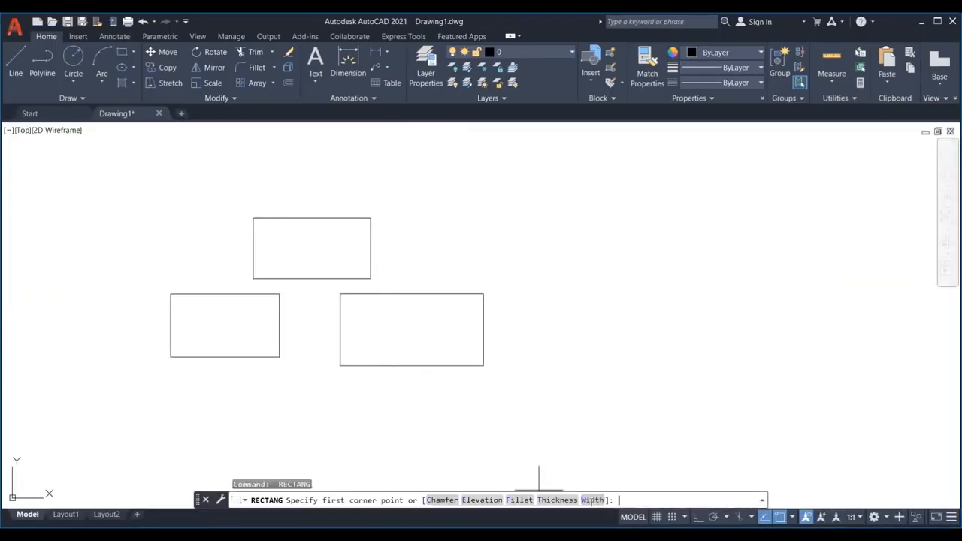
middle_drag(591, 411, 511, 410)
text(w 5)
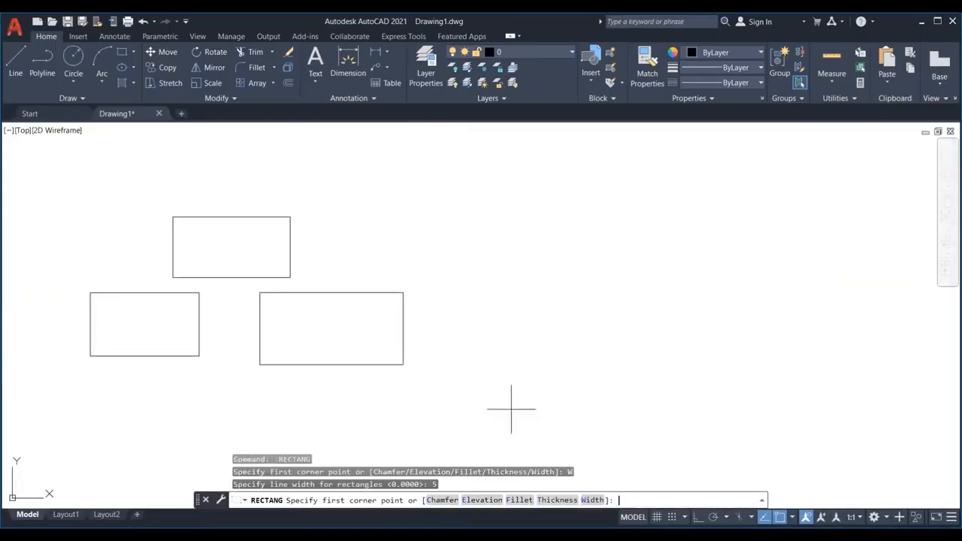
click(475, 314)
click(633, 398)
middle_drag(565, 367, 489, 329)
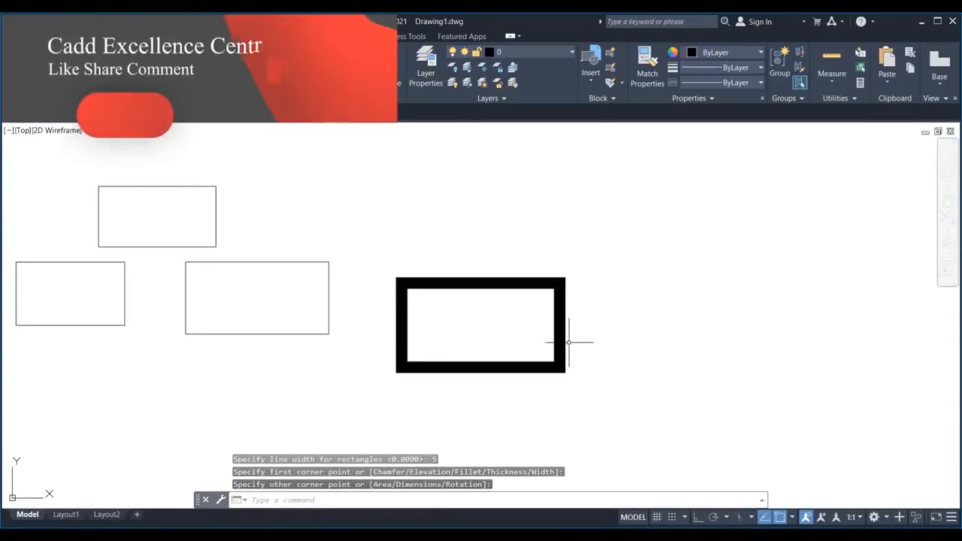
Draw a smaller rectangle with a line width of 2 beside the 5-wide one
key(Return)
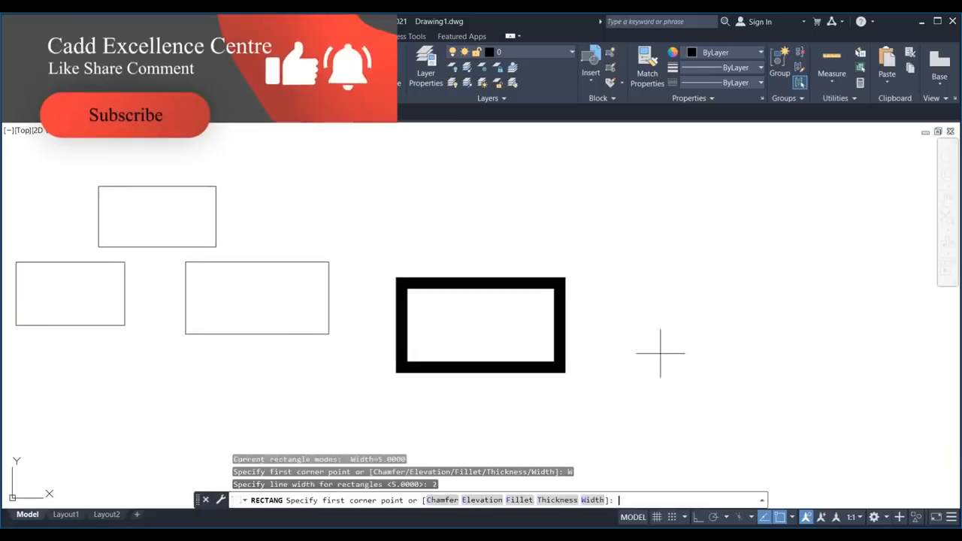
text(w)
key(Return)
text(2)
key(Return)
click(596, 313)
click(697, 374)
middle_drag(726, 423, 631, 419)
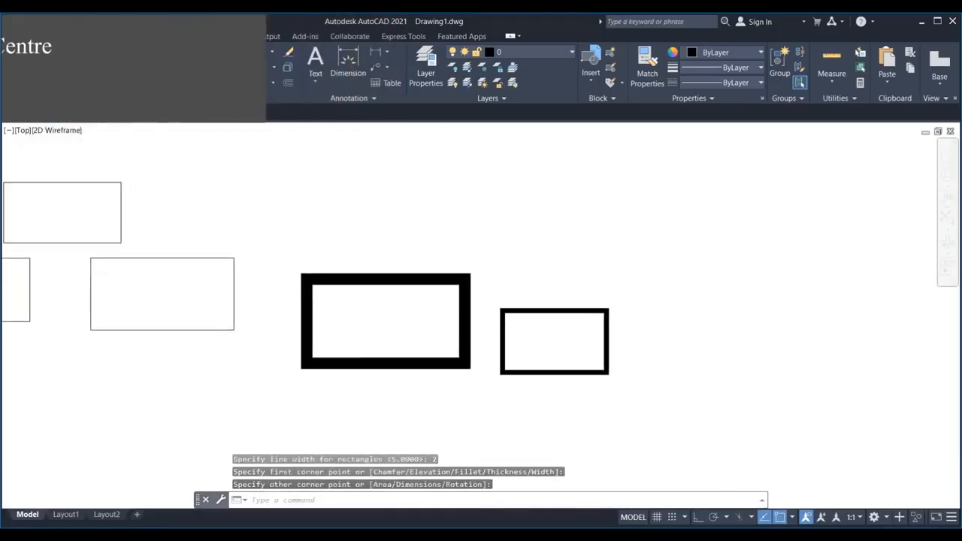
Draw a rectangle with a line width of 15 beside the 2-wide one
key(Return)
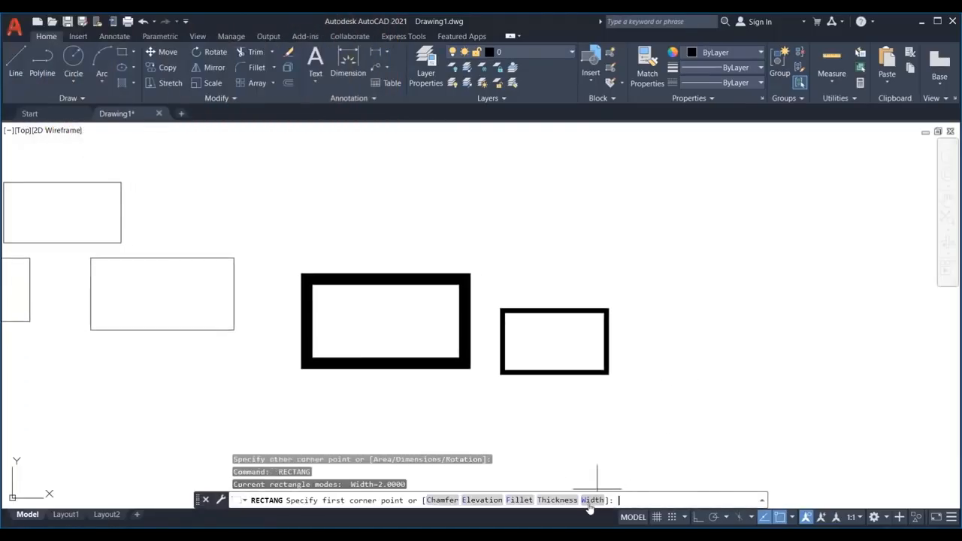
click(591, 499)
text(15)
key(Return)
click(623, 225)
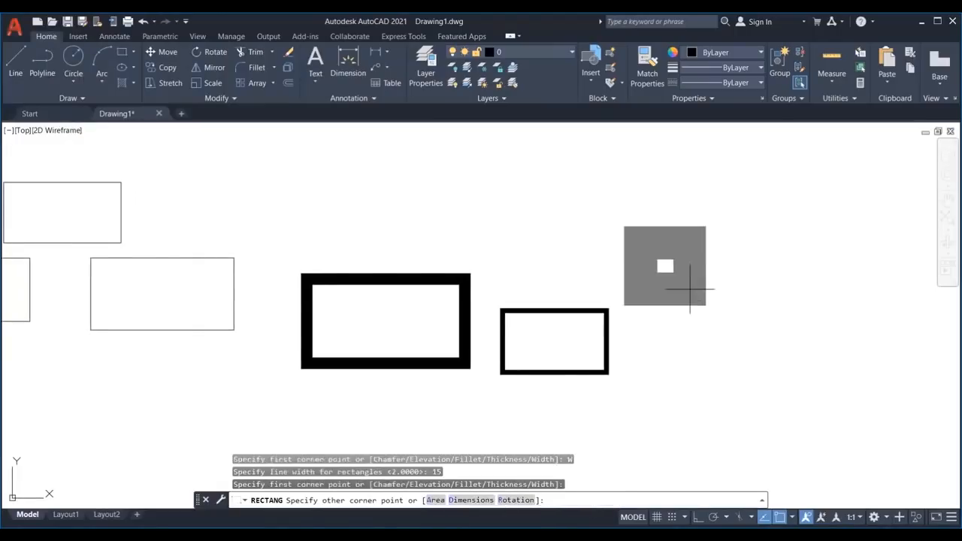
click(834, 387)
scroll(618, 379, down, 2)
middle_drag(618, 379, 436, 385)
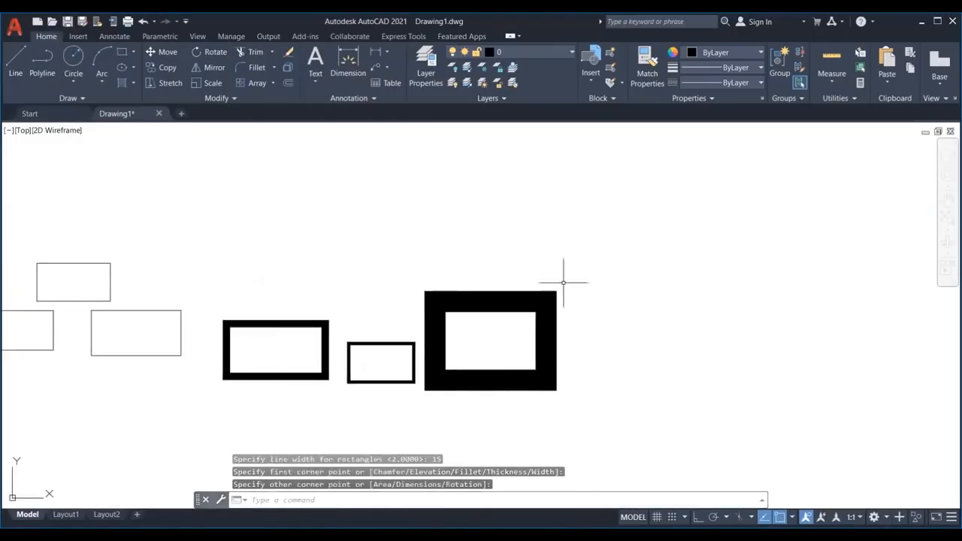
Draw another, much larger rectangle beside the last one, keeping the line width of 15
click(586, 210)
click(838, 398)
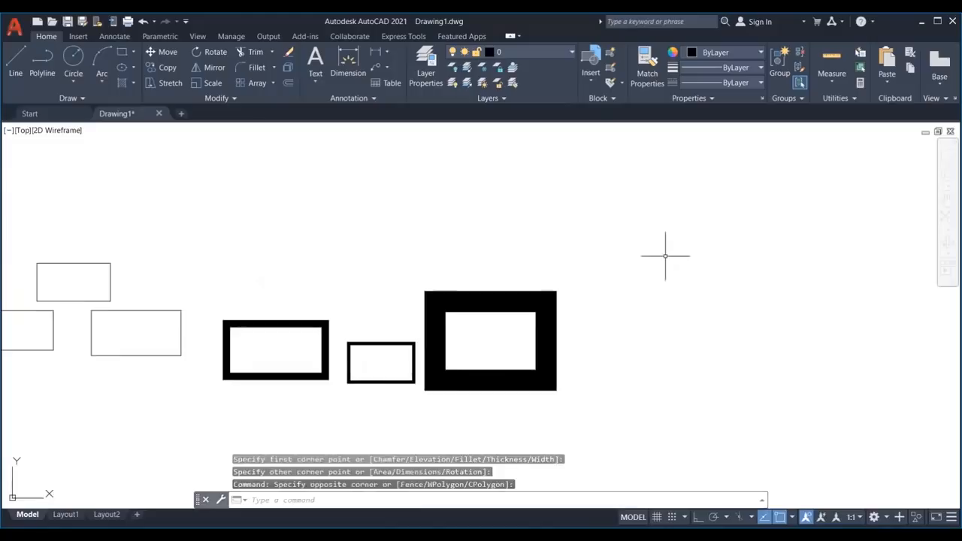
key(Return)
click(603, 207)
click(858, 403)
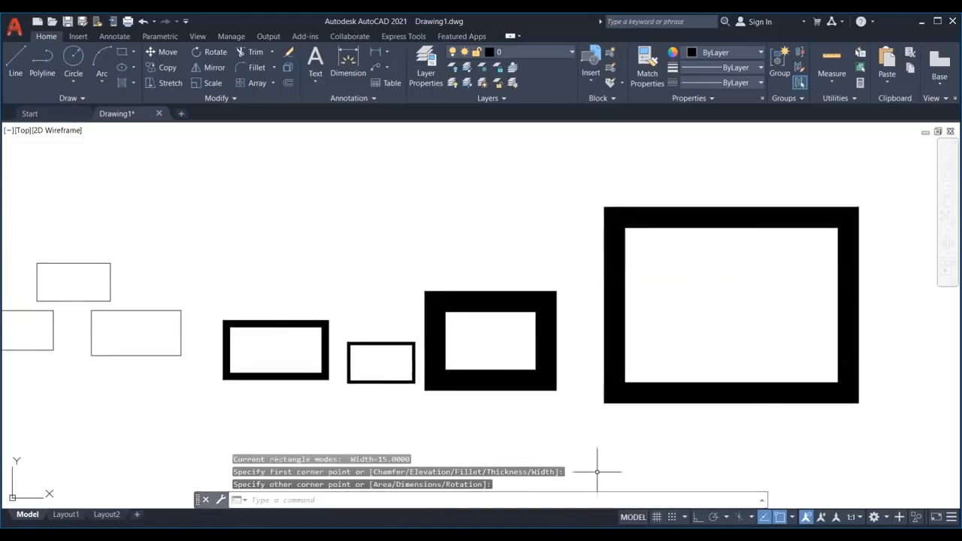
Reset the rectangle line width to 0 and draw a thin-lined rectangle above the wide-lined ones
key(Return)
text(w)
key(Return)
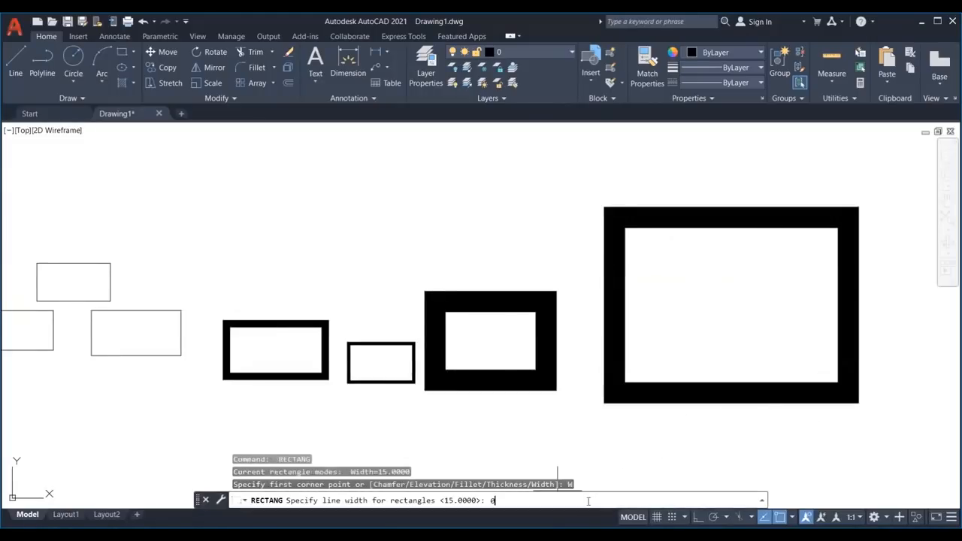
text(0)
key(Return)
click(273, 180)
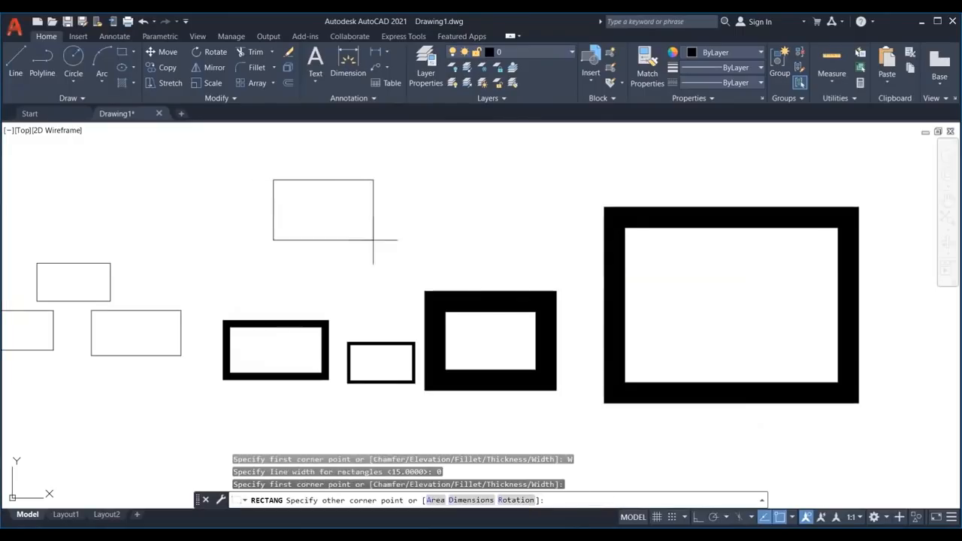
click(389, 248)
scroll(445, 376, down, 4)
middle_drag(373, 375, 536, 331)
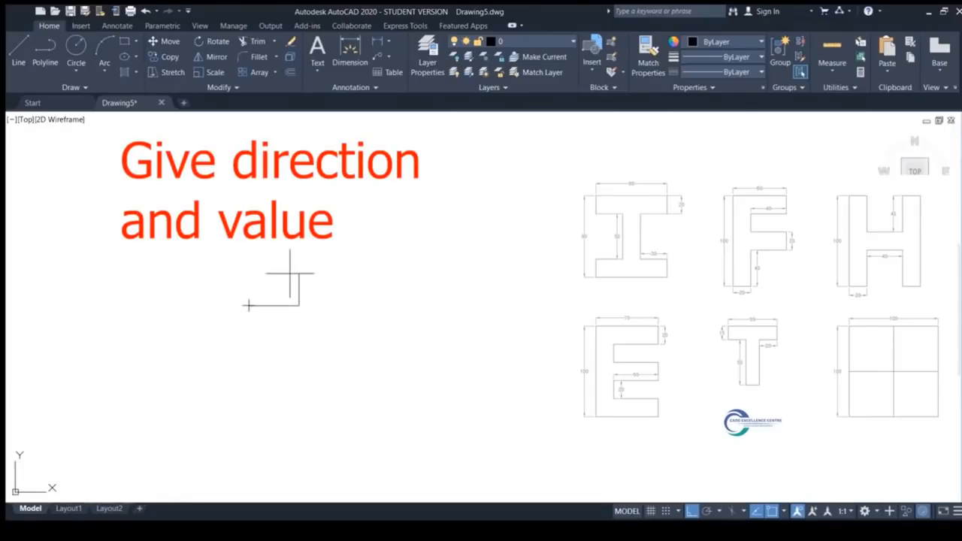
Draw the I-shape's first side with a 20-unit lower flange edge, a 50-unit web edge and a 20-unit upper flange edge
text(20)
key(Return)
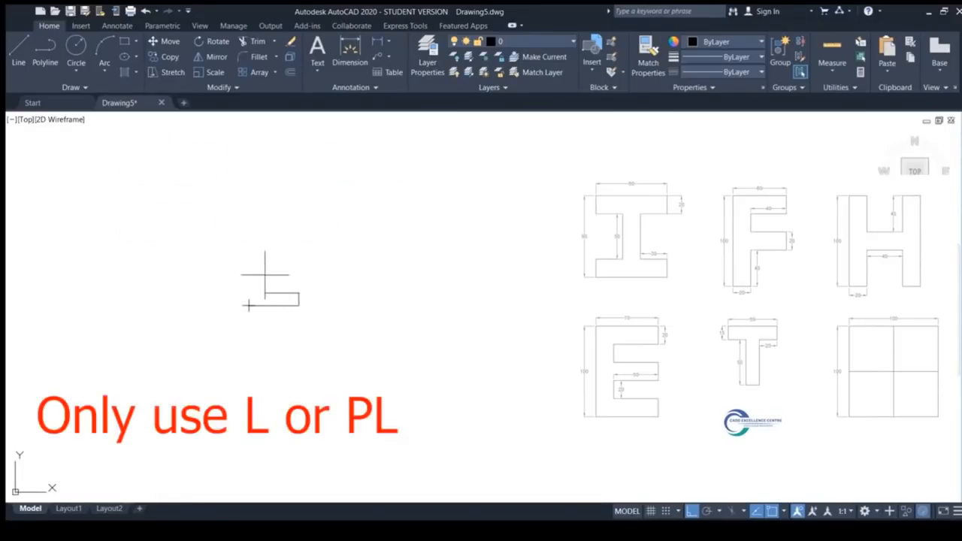
text(50)
key(Return)
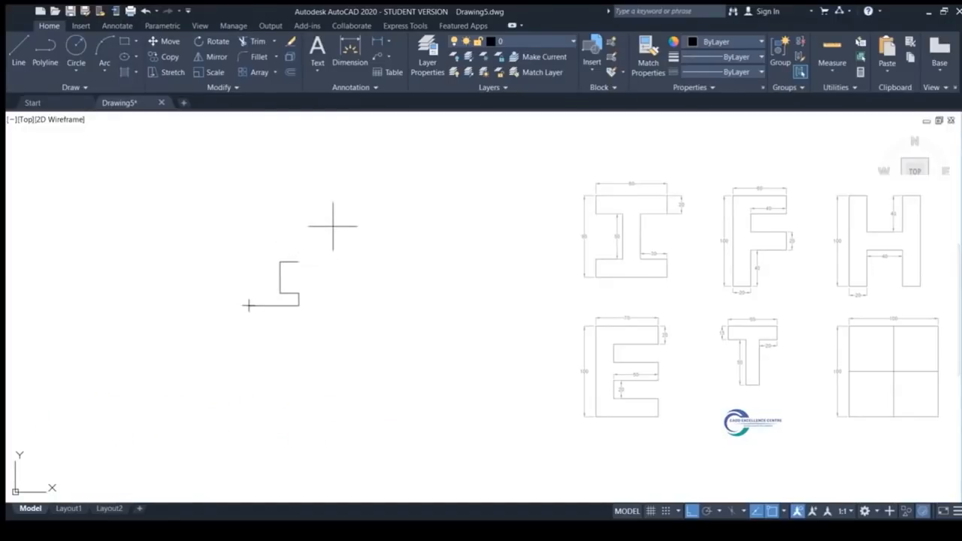
text(20)
key(Return)
Complete the opposite side of the I-shaped outline, aligning its flanges and web with the edges already drawn
scroll(280, 275, up, 4)
click(201, 197)
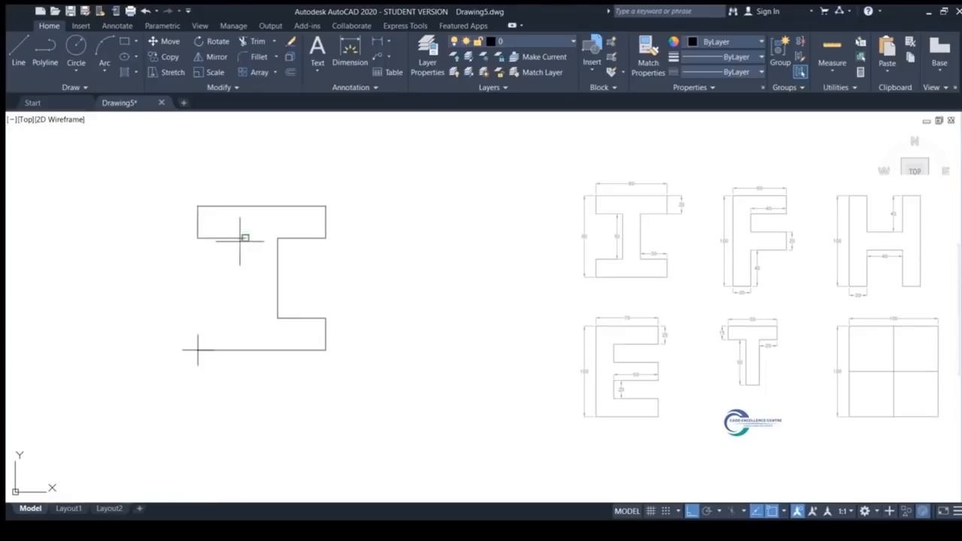
click(244, 237)
click(246, 318)
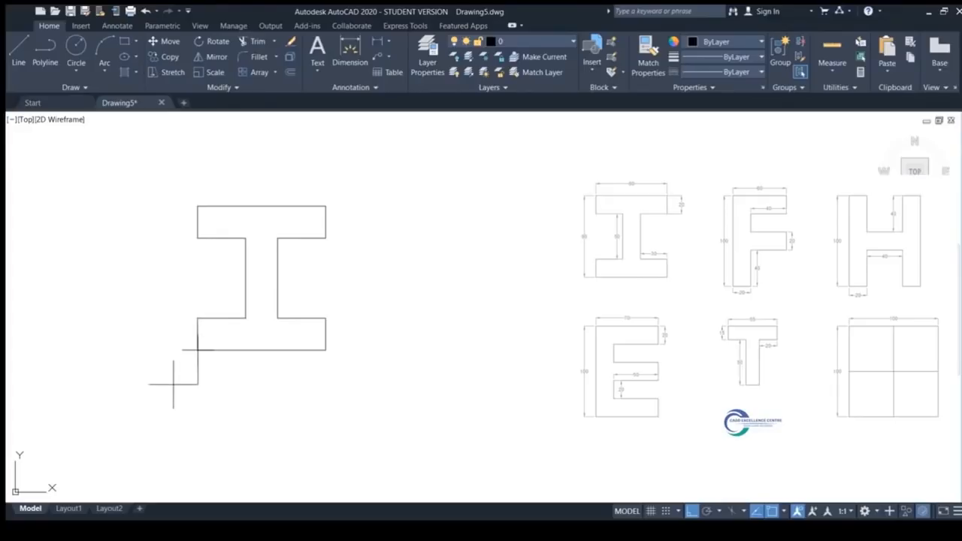
Beside the I, draw the F's 100-unit spine, 60-unit top edge and upper arm with a 20-unit end, 40-unit underside and 20-unit inner edge
key(Escape)
scroll(260, 342, down, 2)
middle_drag(263, 342, 205, 303)
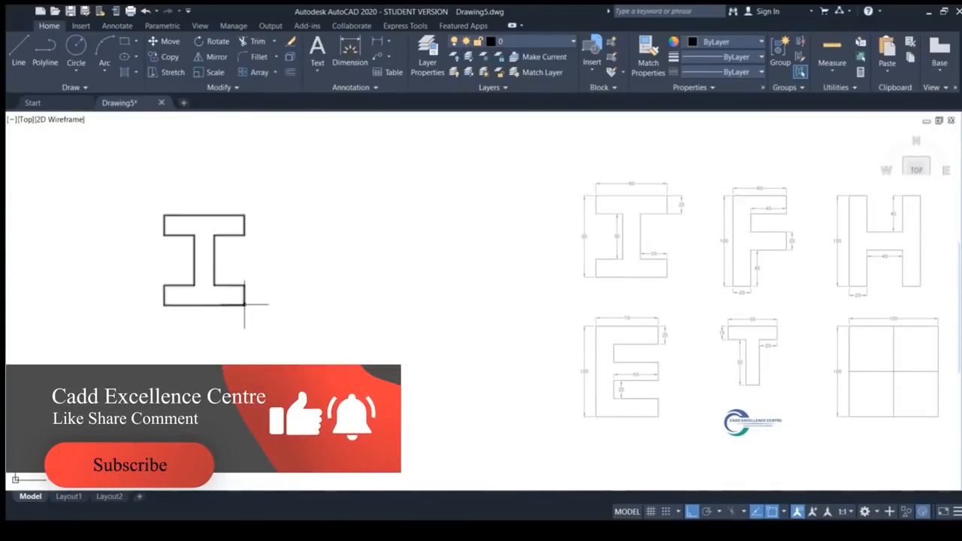
text(l)
key(Return)
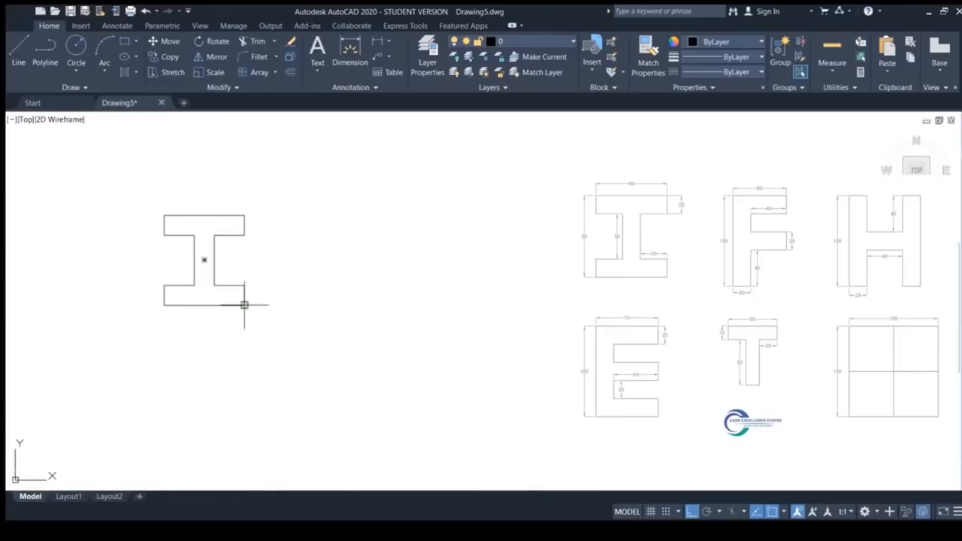
click(297, 304)
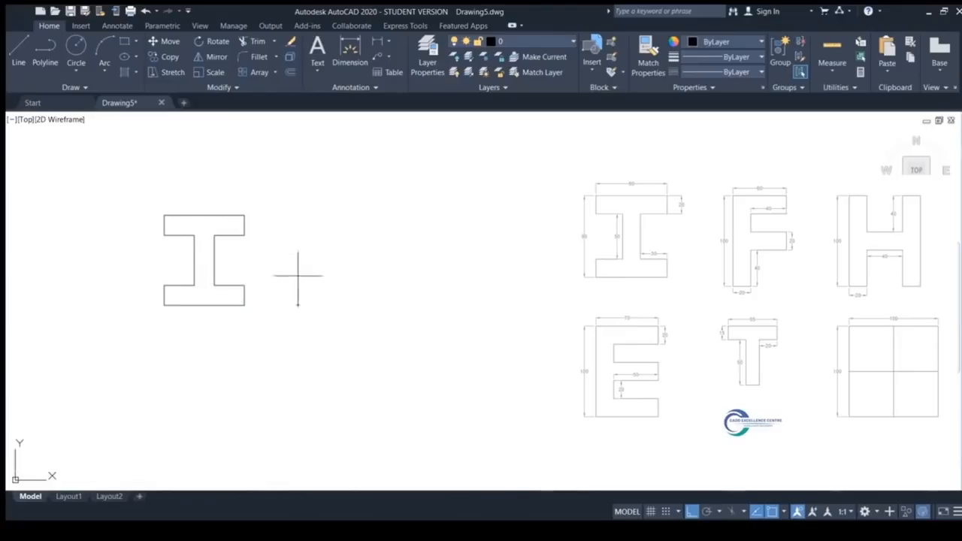
click(297, 204)
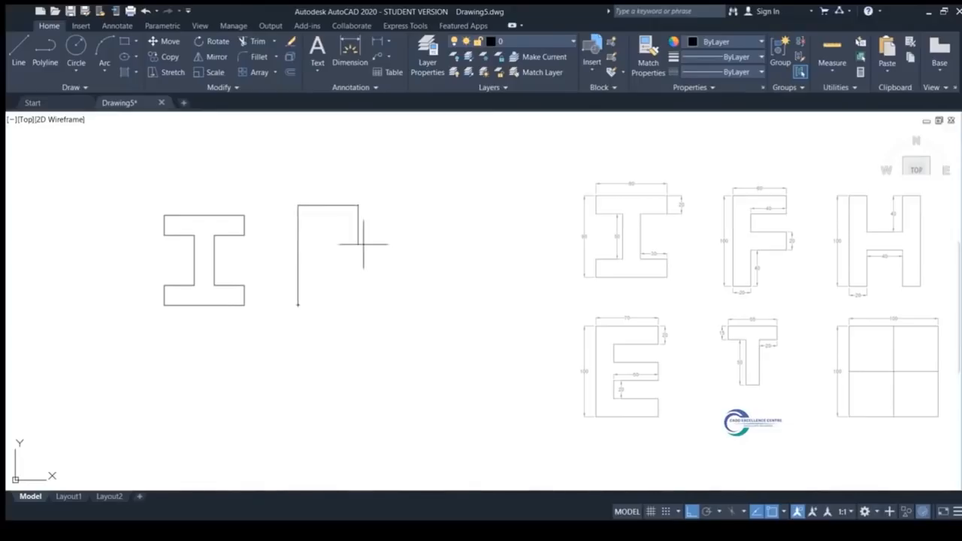
click(359, 223)
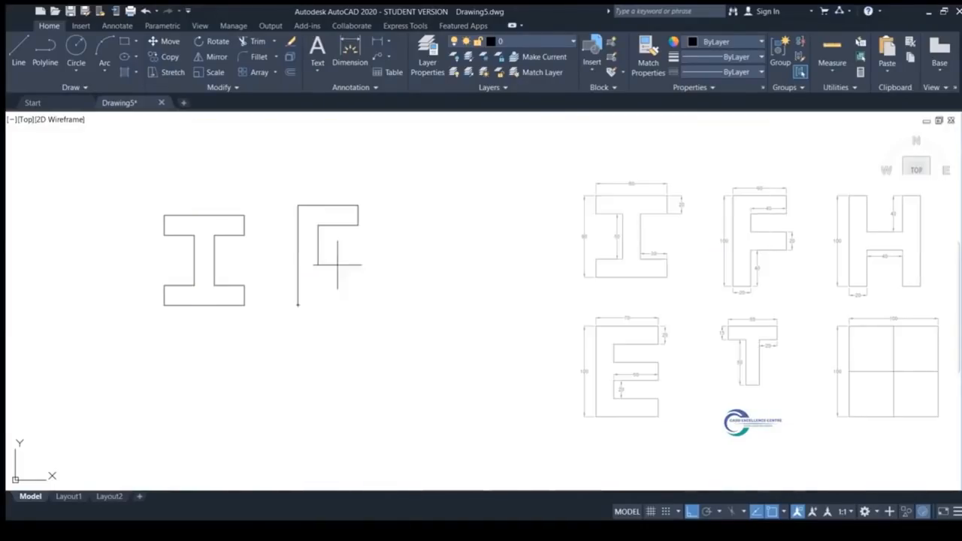
click(370, 247)
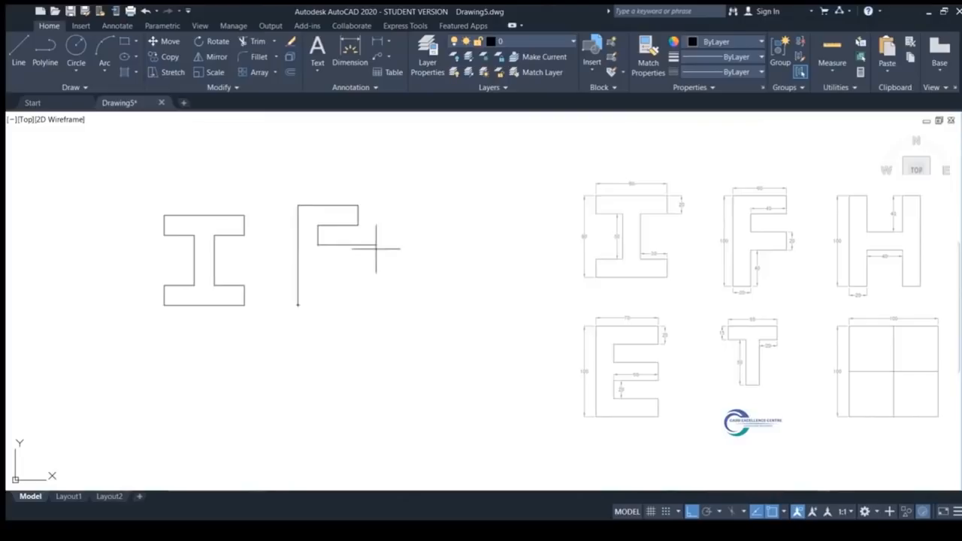
Complete the F outline with a middle arm 40 units long and 20 units high, a 40-unit lower stem edge and a 20-unit base
click(337, 245)
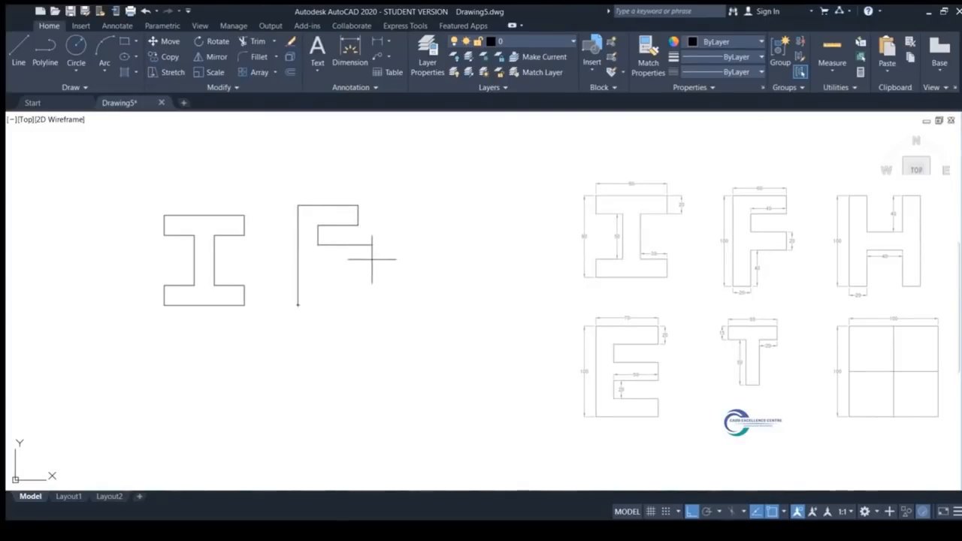
click(358, 252)
click(358, 265)
click(318, 266)
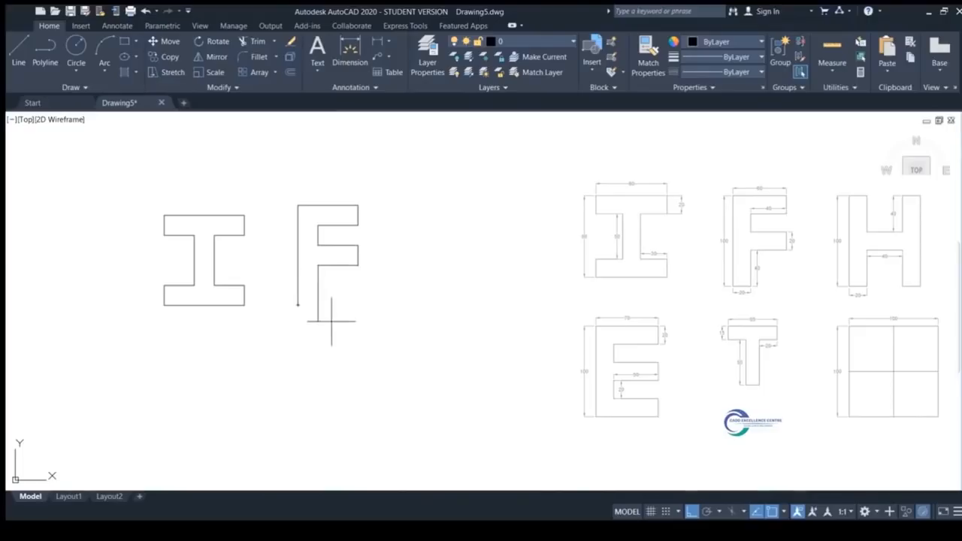
click(317, 306)
click(298, 306)
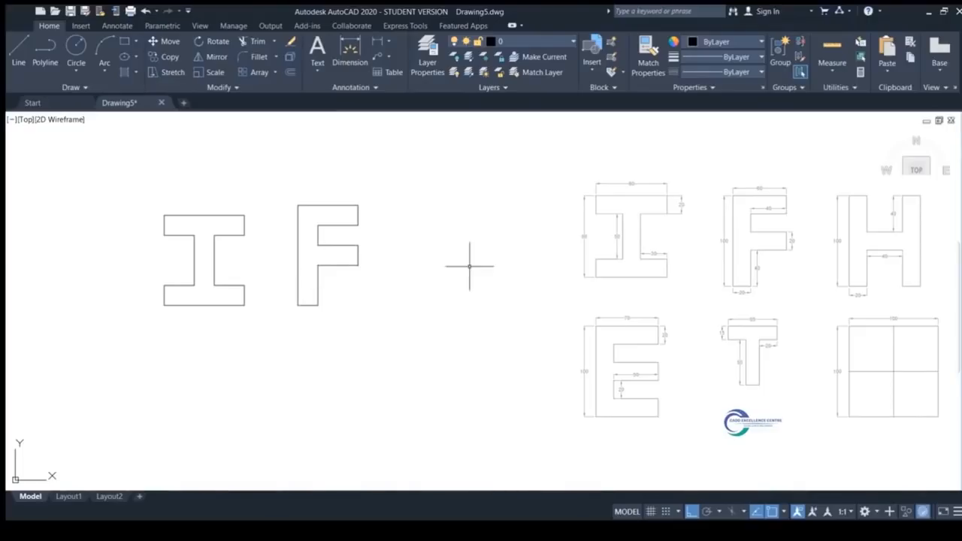
Start the H outline beside the F with a 100-unit outer side, a 20-unit top edge and a 40-unit inner edge downward
middle_drag(439, 293, 374, 300)
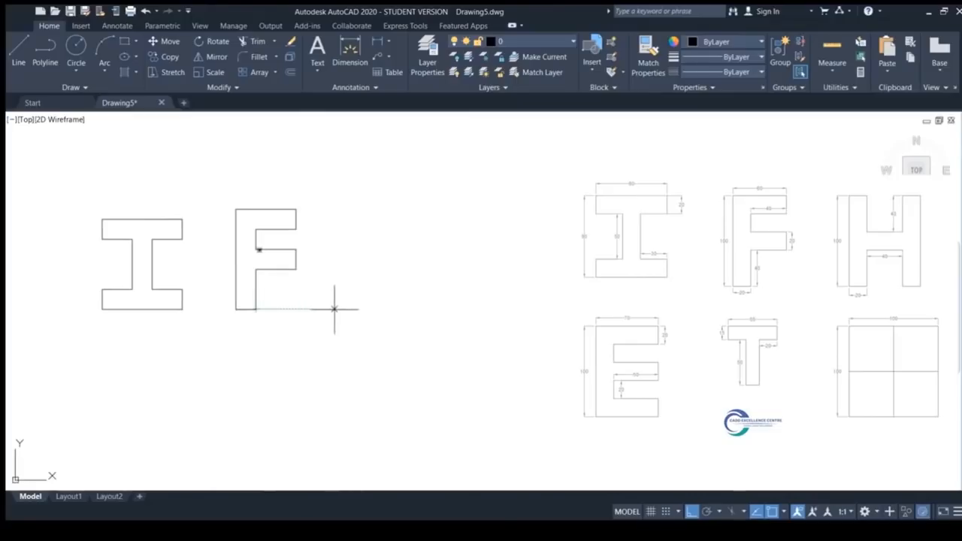
click(334, 308)
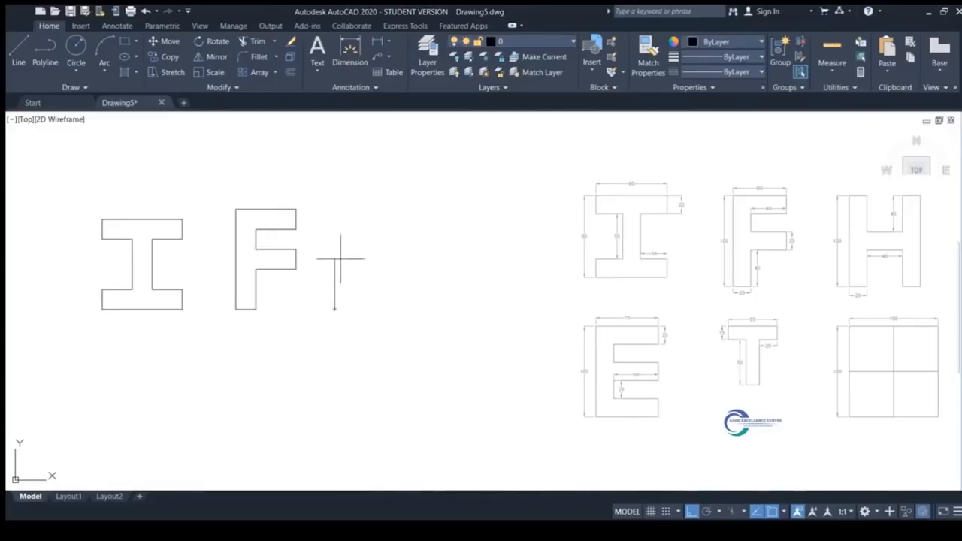
click(336, 209)
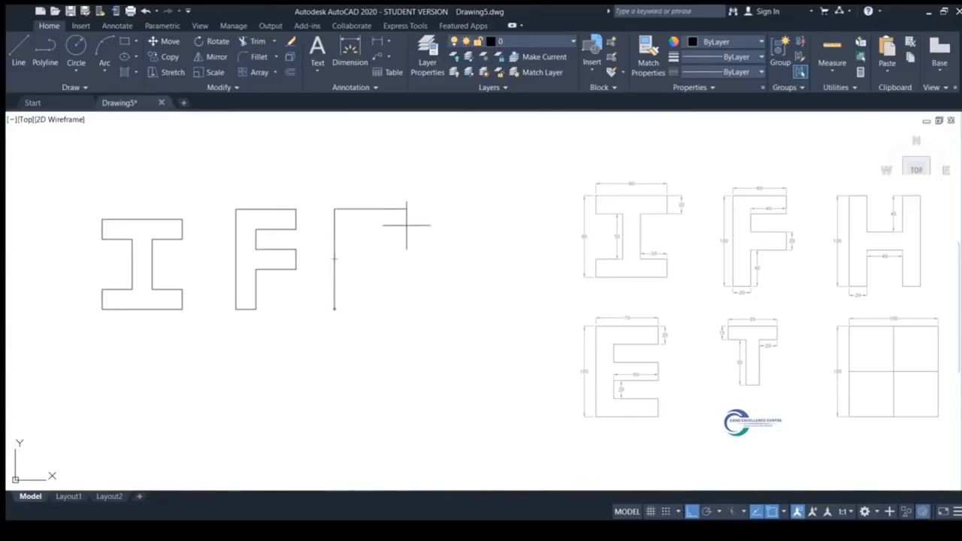
text(20)
key(Return)
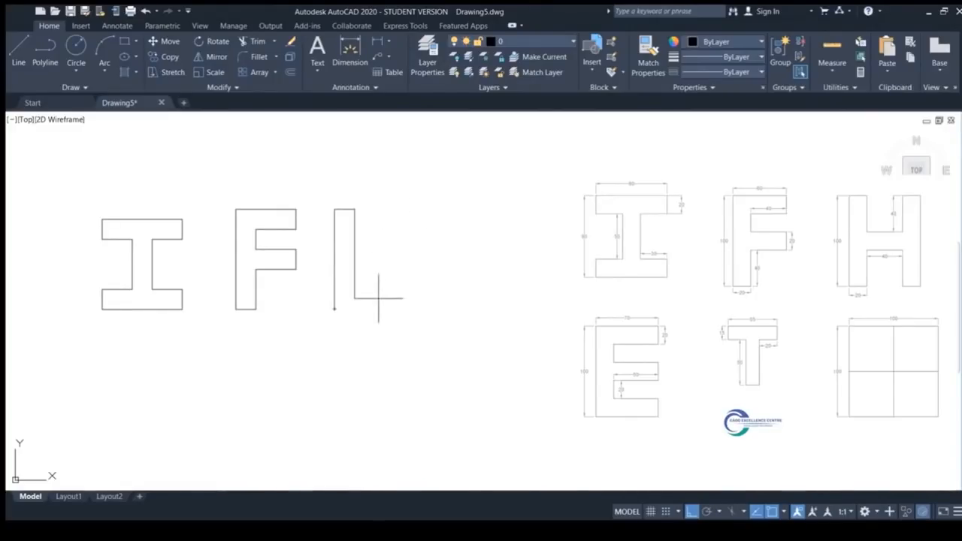
text(40)
key(Return)
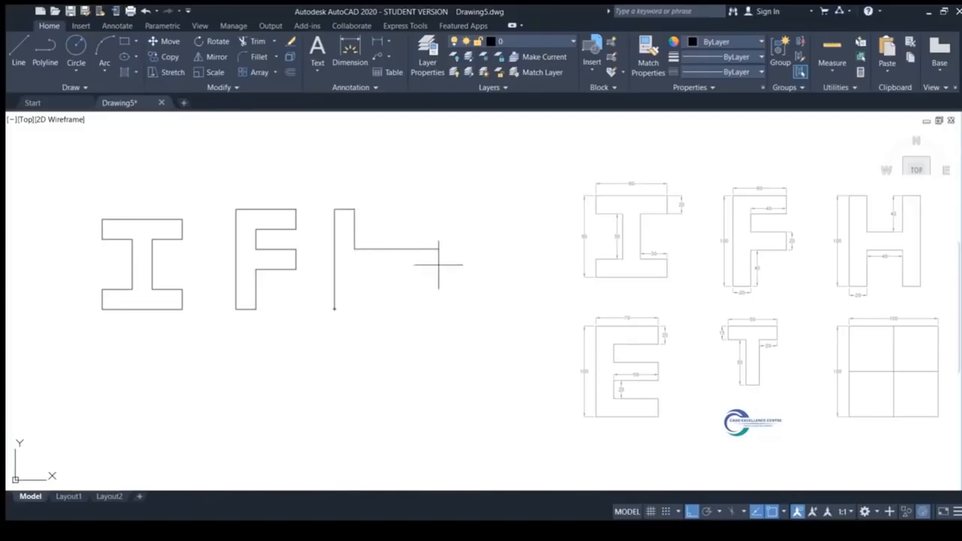
Complete the H outline with a 40-unit crossbar edge, a 40-unit inner edge, a 20-unit top and a 100-unit outer side, closing the lower half
text(40)
key(Return)
text(40)
key(Return)
text(20)
key(Return)
text(100)
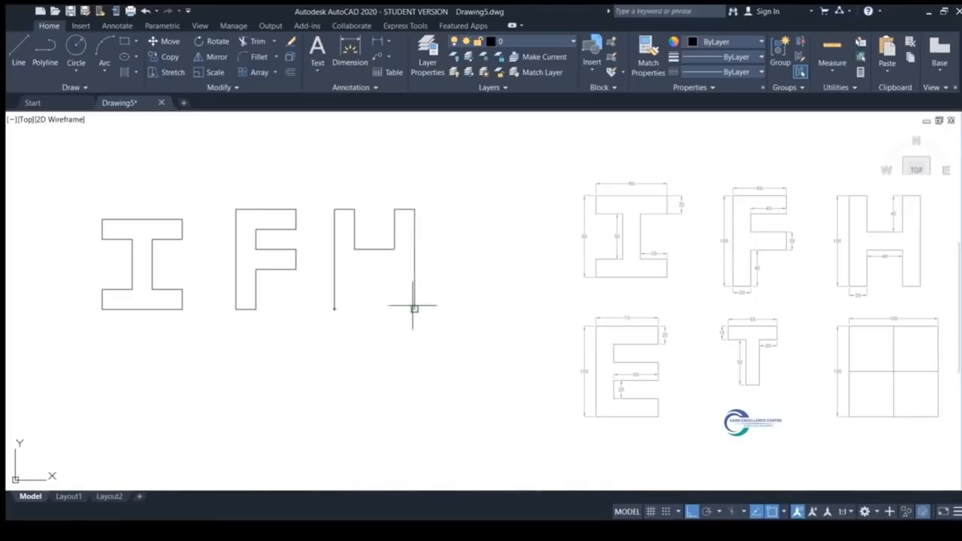
key(Return)
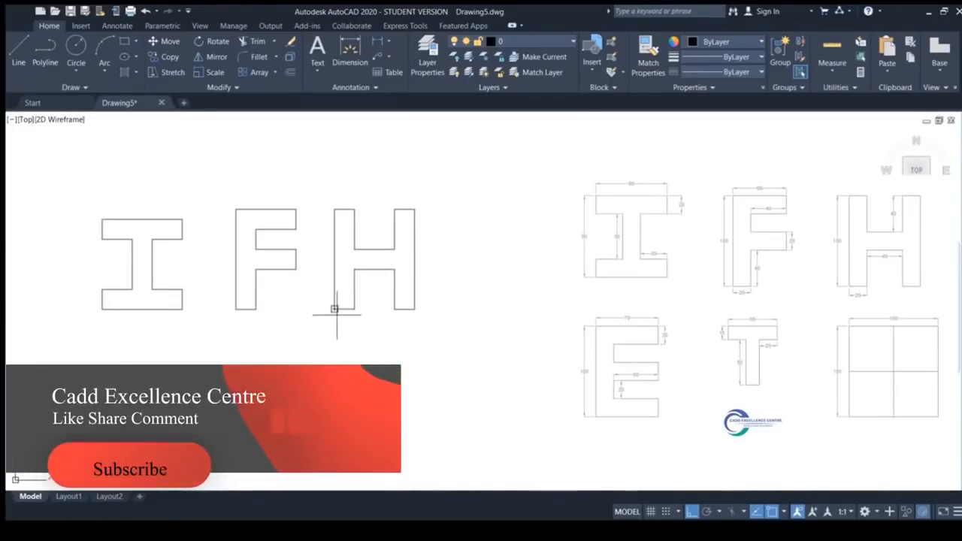
Below the I, draw the E's 100-unit spine, 70-unit top edge and upper arm with a 20-unit end and 50-unit underside
scroll(444, 251, down, 2)
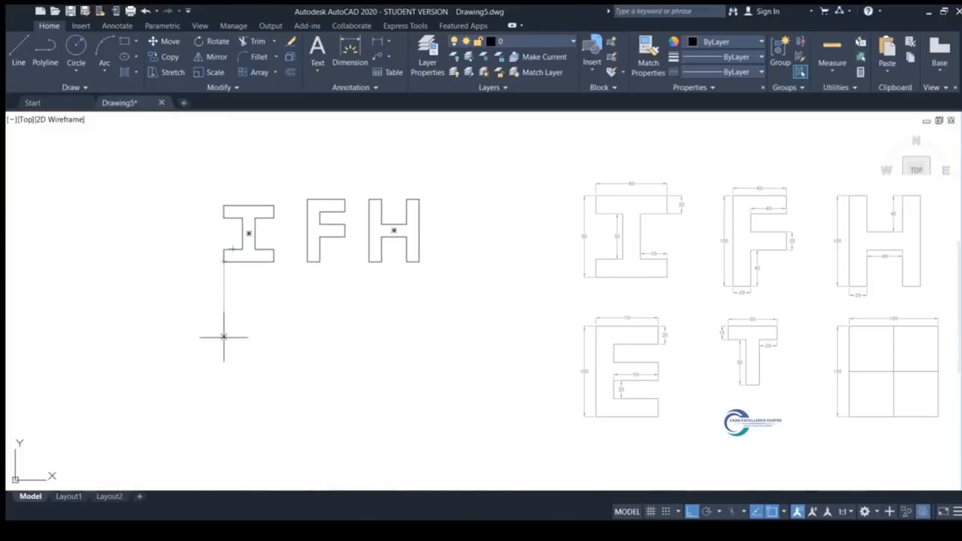
click(233, 359)
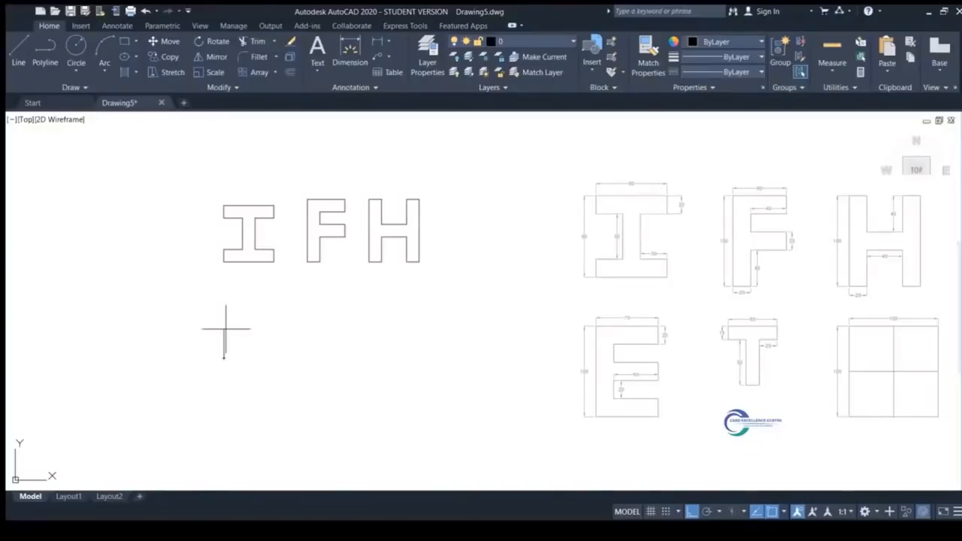
click(214, 283)
click(250, 282)
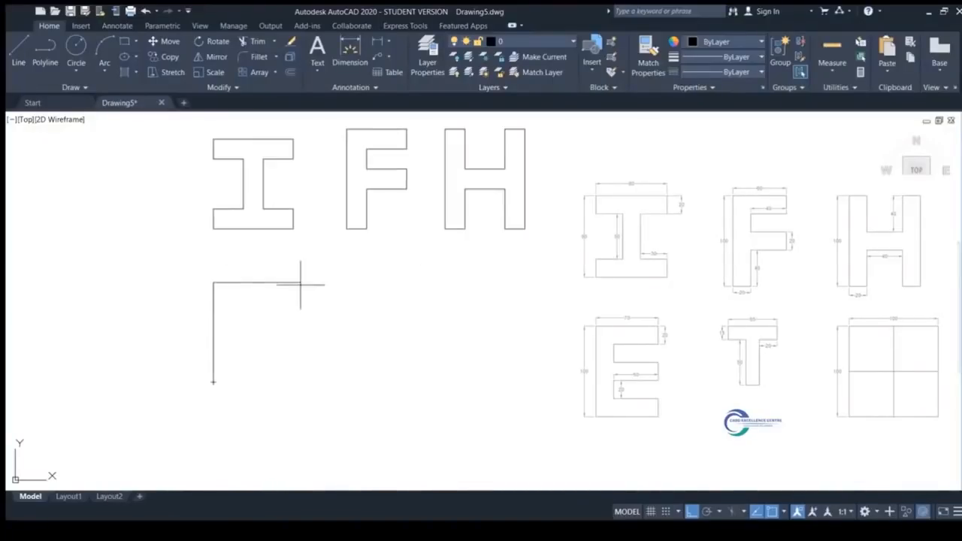
text(70)
key(Return)
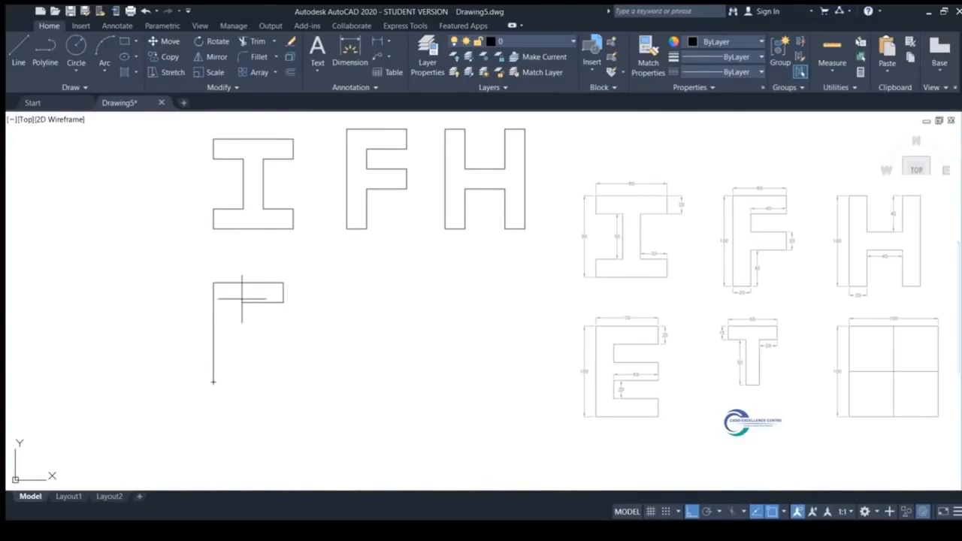
text(50)
key(Return)
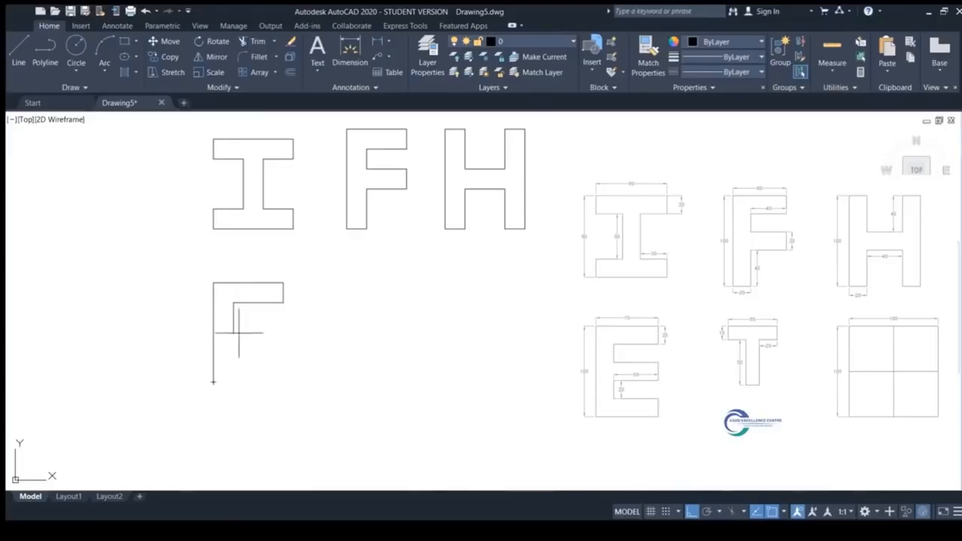
Complete the E outline with 20-unit gaps and 20-unit-high middle and lower arms, closing it at the base of the spine
text(20)
key(Return)
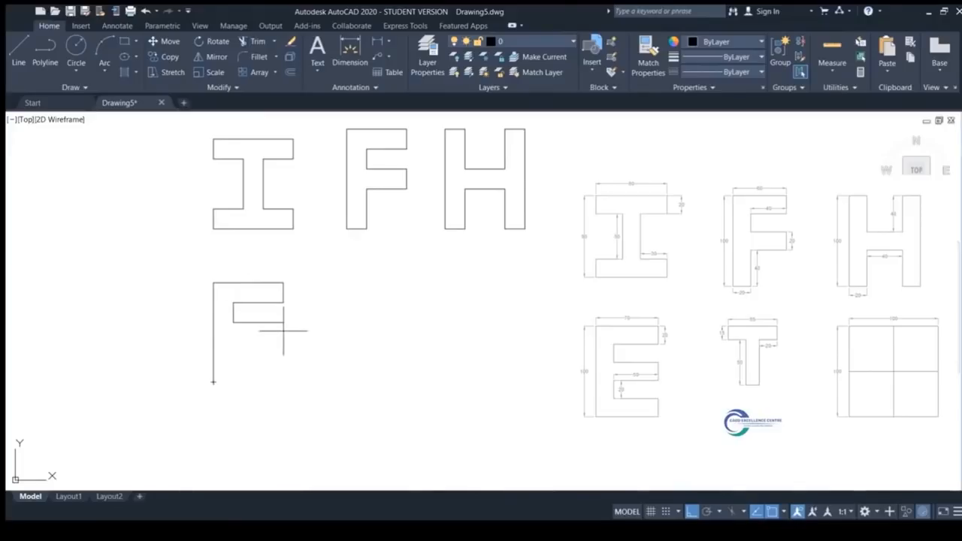
click(283, 331)
click(279, 342)
click(234, 342)
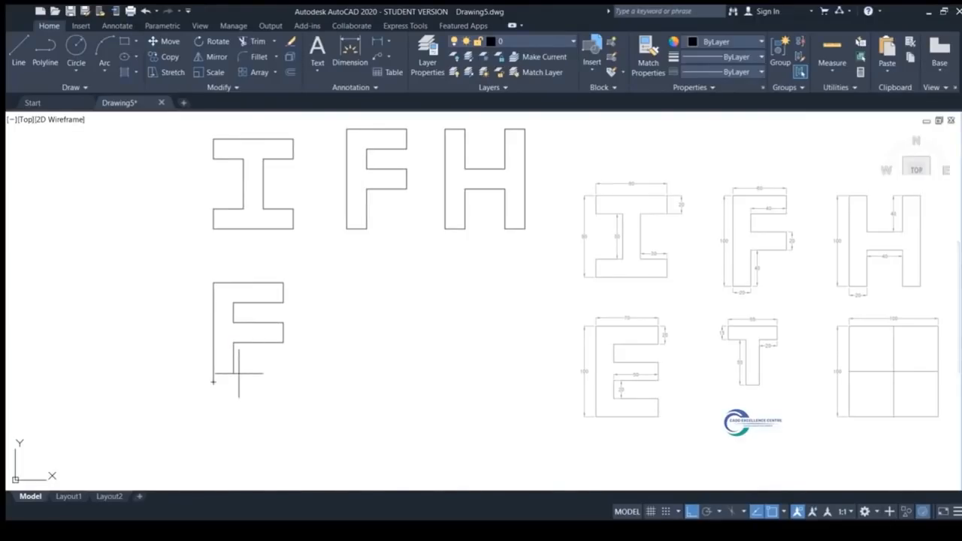
click(234, 363)
click(284, 363)
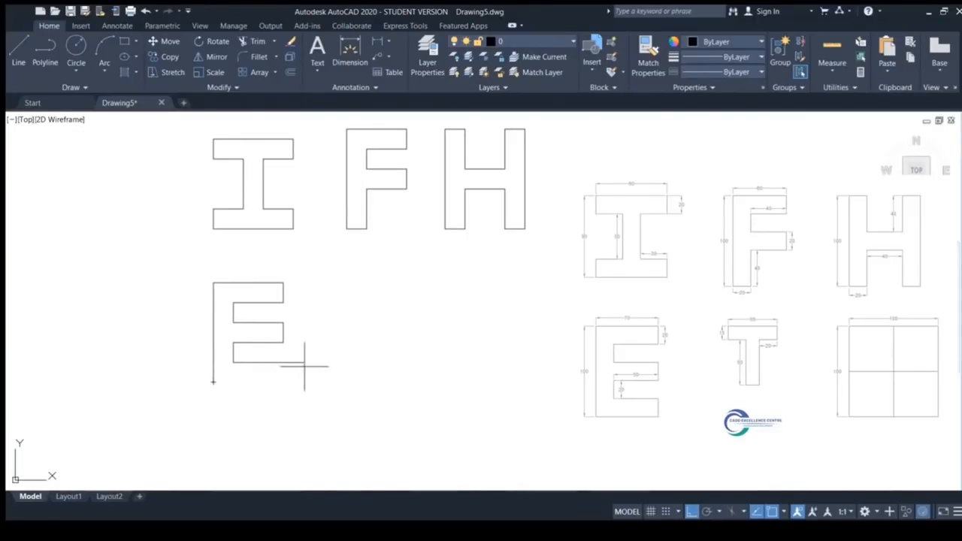
click(286, 385)
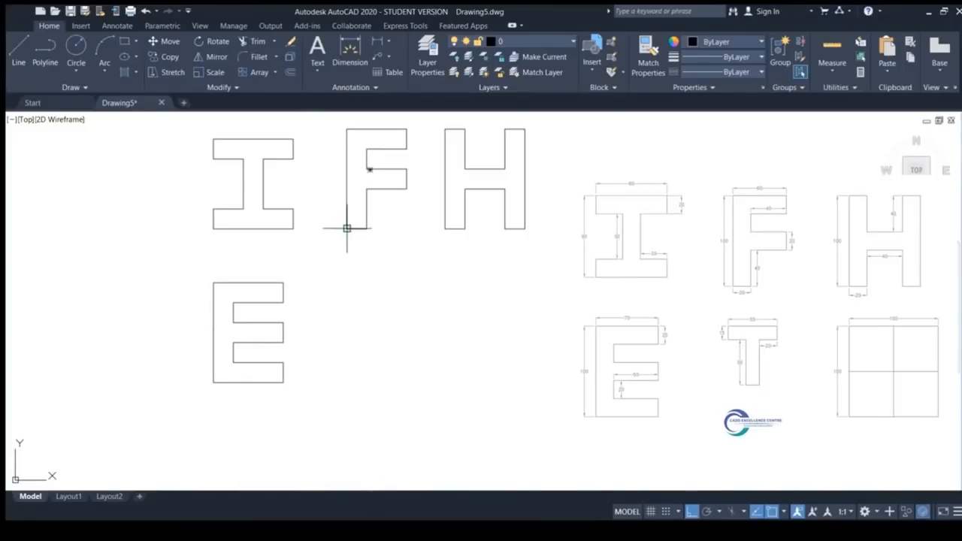
Draw the T outline below the F with a 55-unit top edge, 15-unit bar ends, 20-unit undersides and a 50-unit stem
click(345, 281)
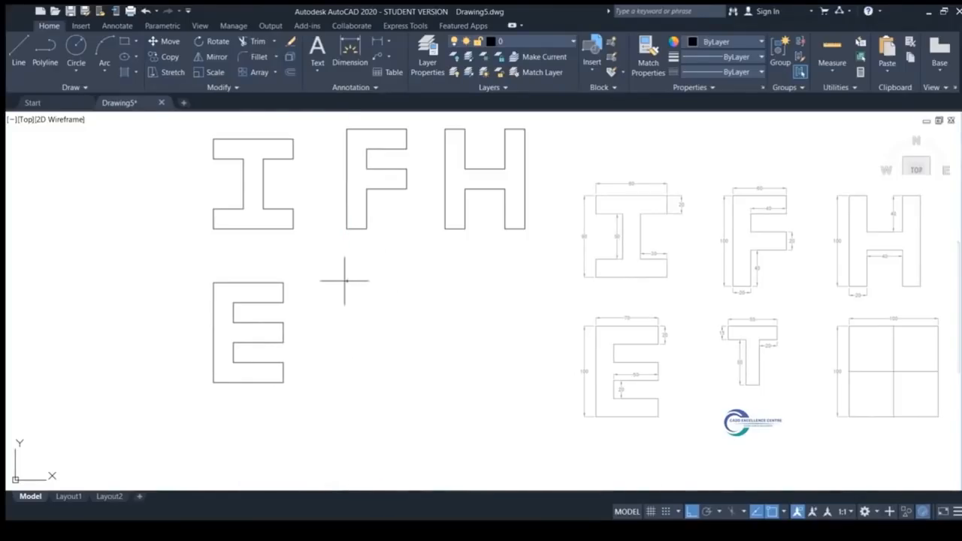
click(402, 280)
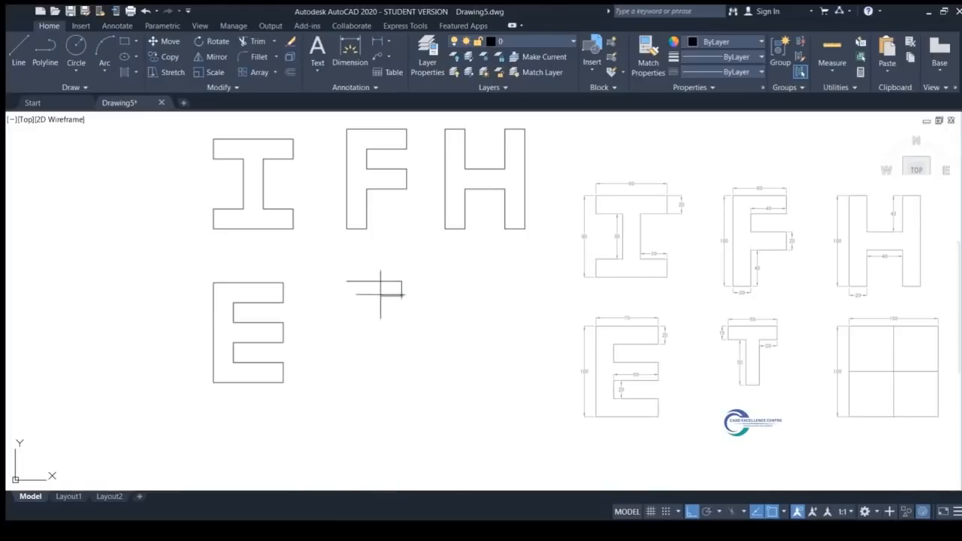
click(381, 295)
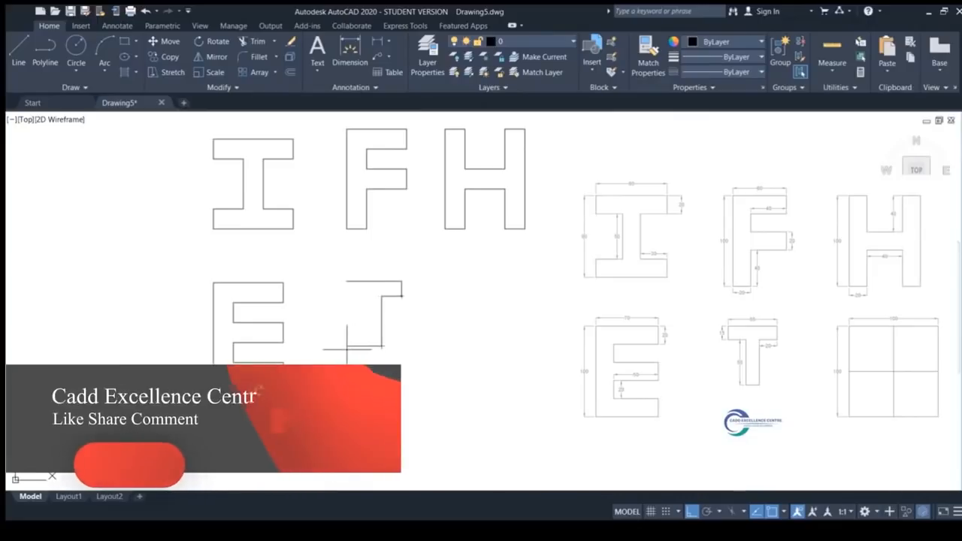
click(381, 346)
click(367, 346)
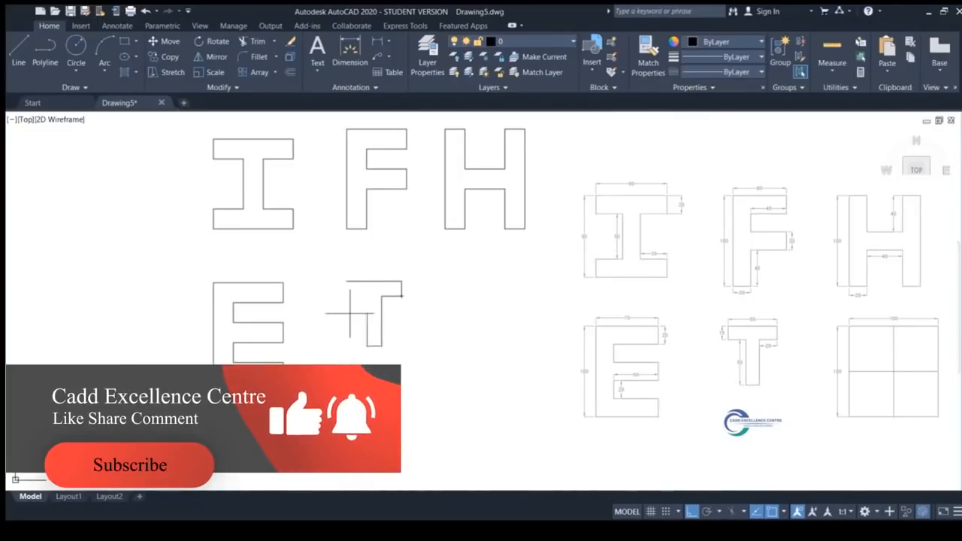
click(366, 295)
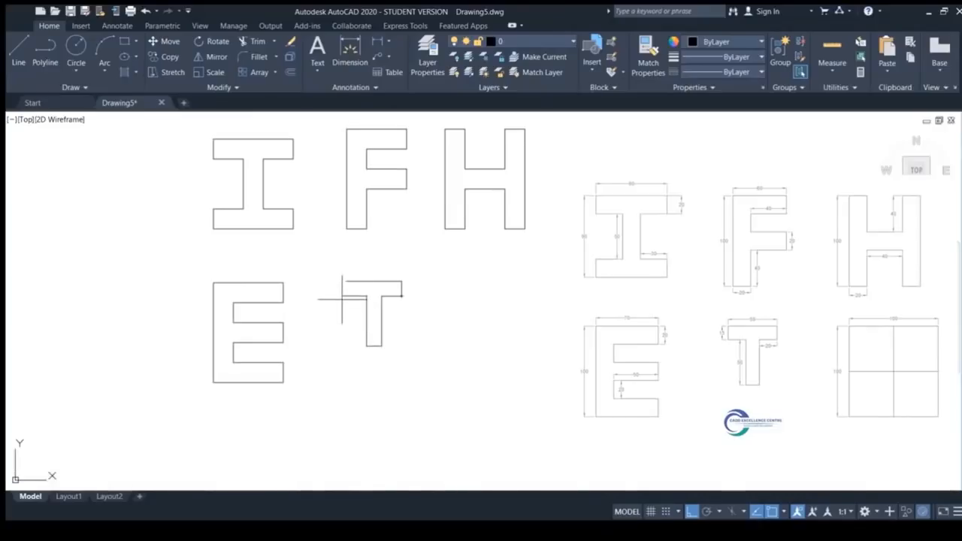
click(342, 298)
click(347, 281)
key(Return)
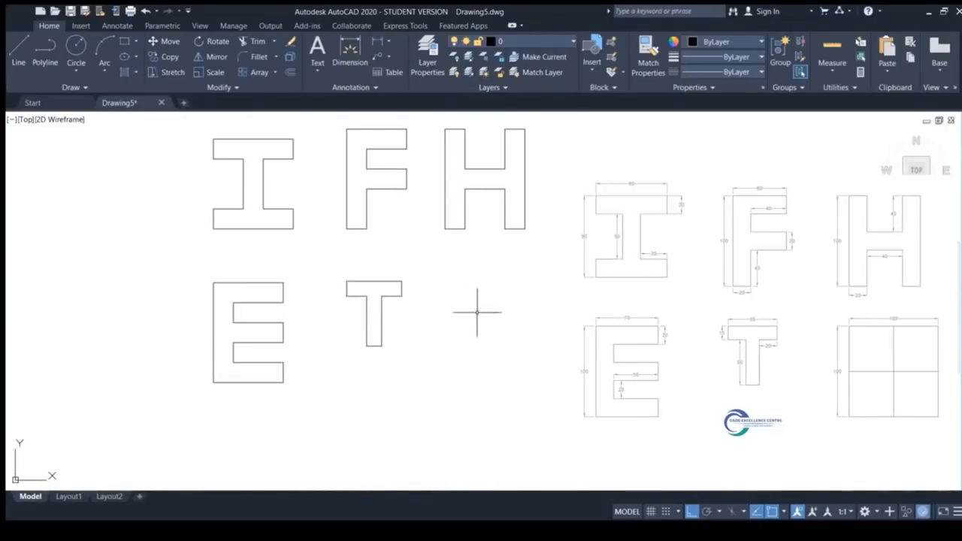
Draw the closed outline of a 100-unit square to the right of the T, aligned with the T's top edge
middle_drag(476, 315, 357, 313)
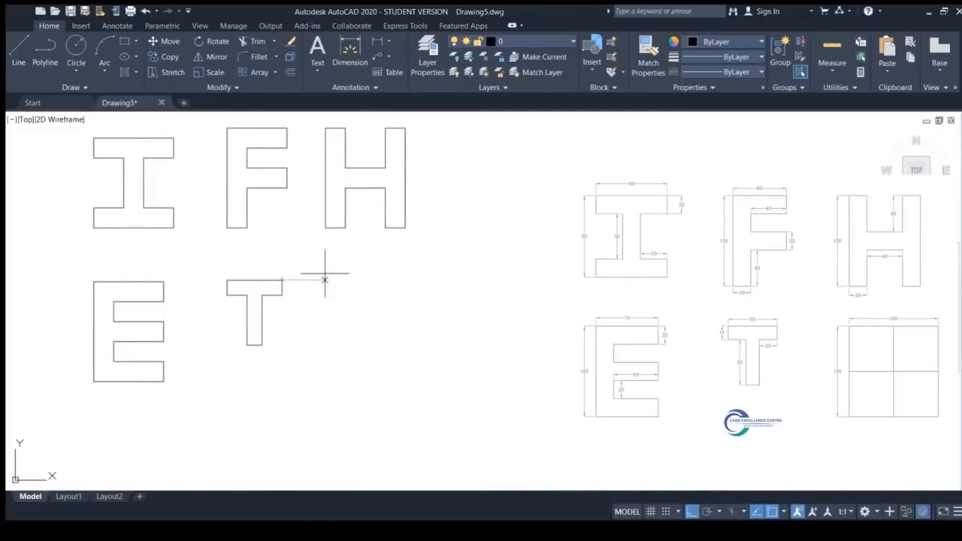
click(324, 279)
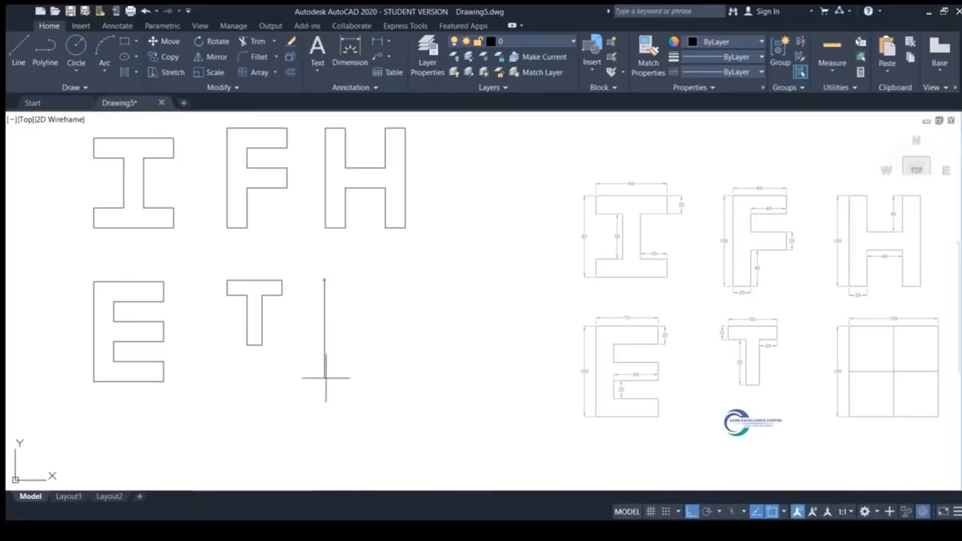
click(324, 380)
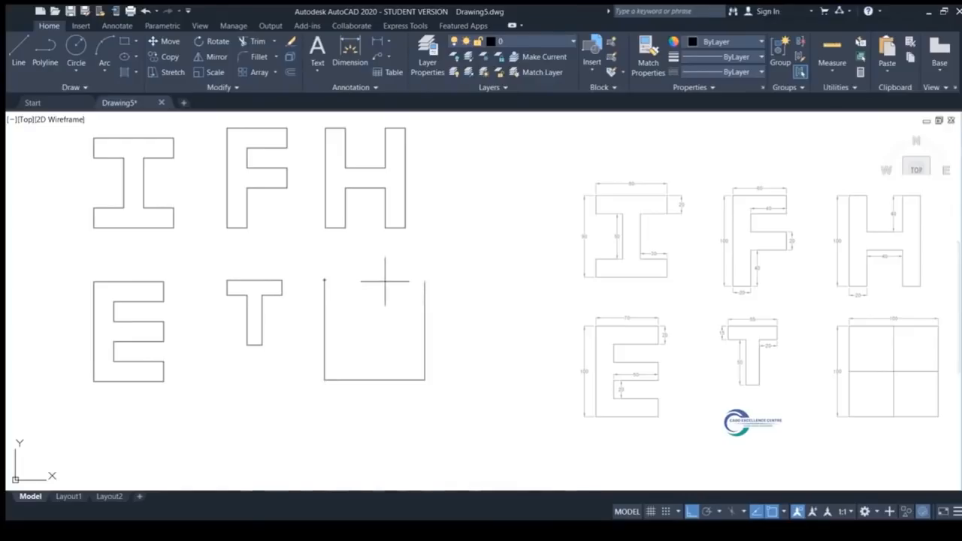
click(425, 280)
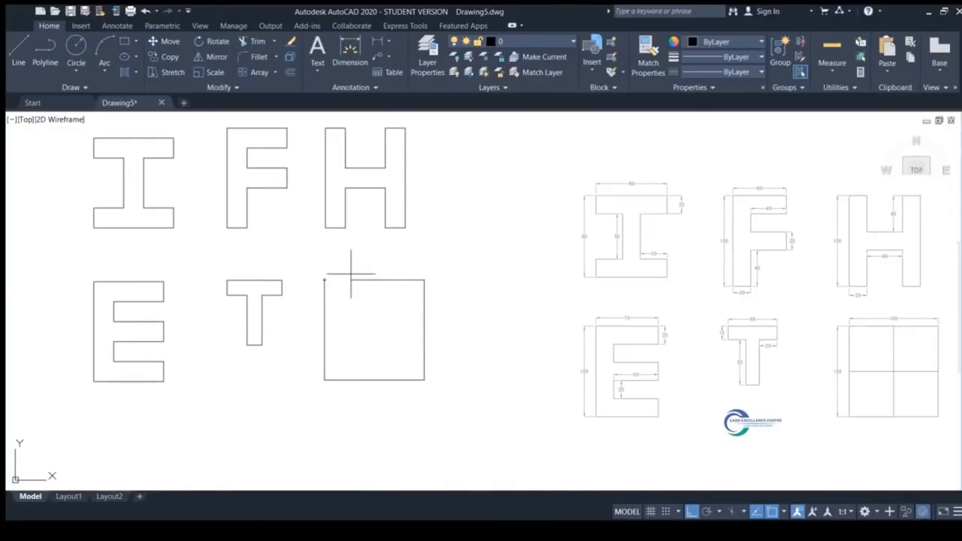
click(324, 279)
Divide the square into four equal quadrants with vertical and horizontal lines between the midpoints of opposite sides
click(374, 280)
click(374, 379)
key(Return)
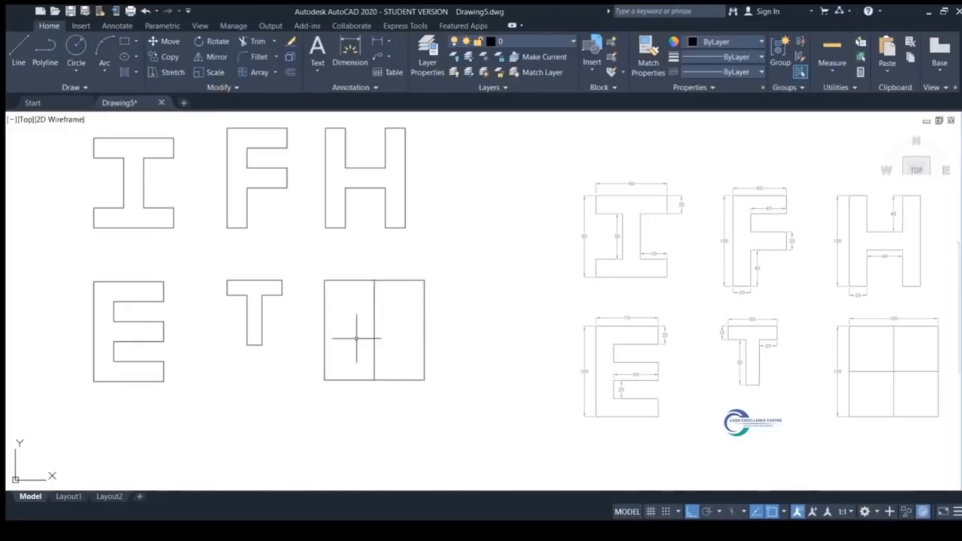
key(space)
click(324, 330)
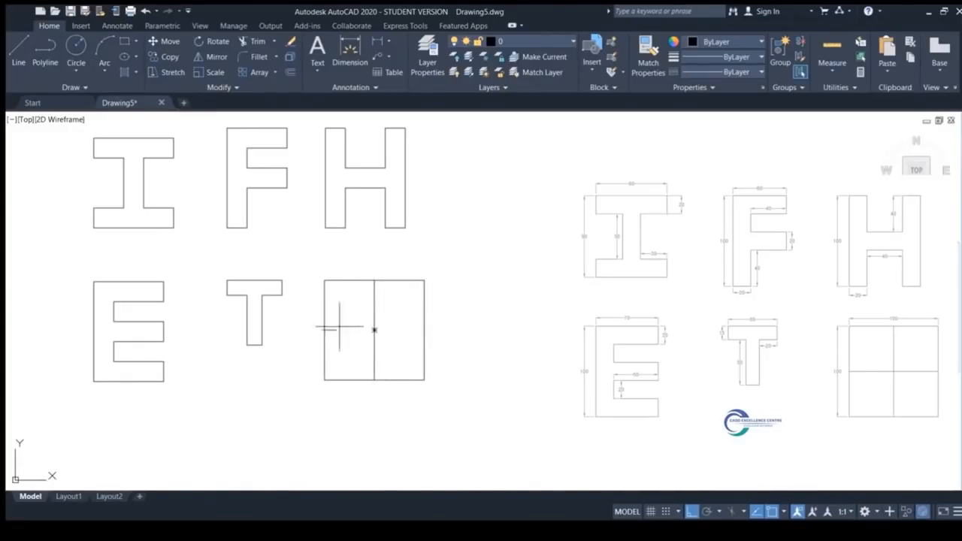
click(425, 330)
key(Return)
scroll(436, 322, down, 2)
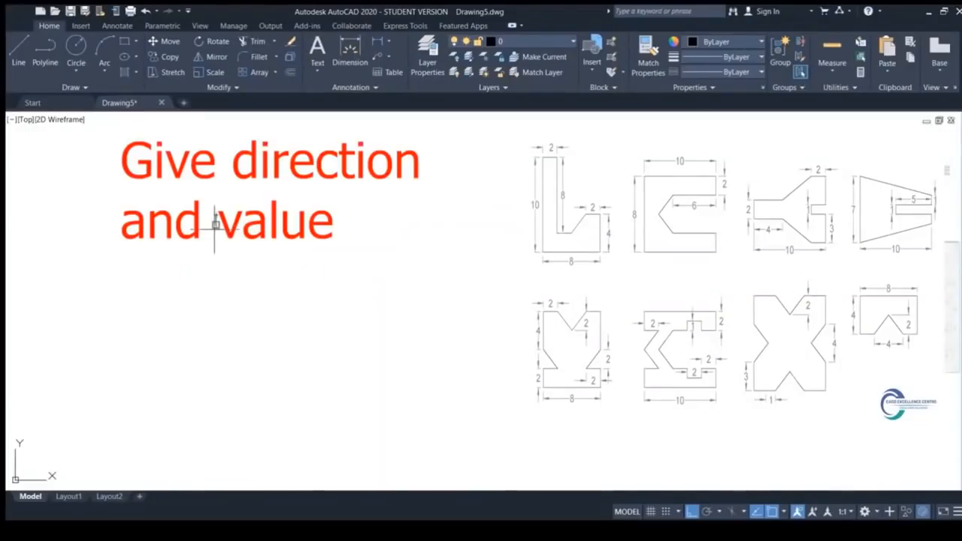
Draw the L shape's 10-unit spine, 8-unit base and 4-unit foot end, with a 2-unit edge on top of the foot
click(166, 265)
click(166, 329)
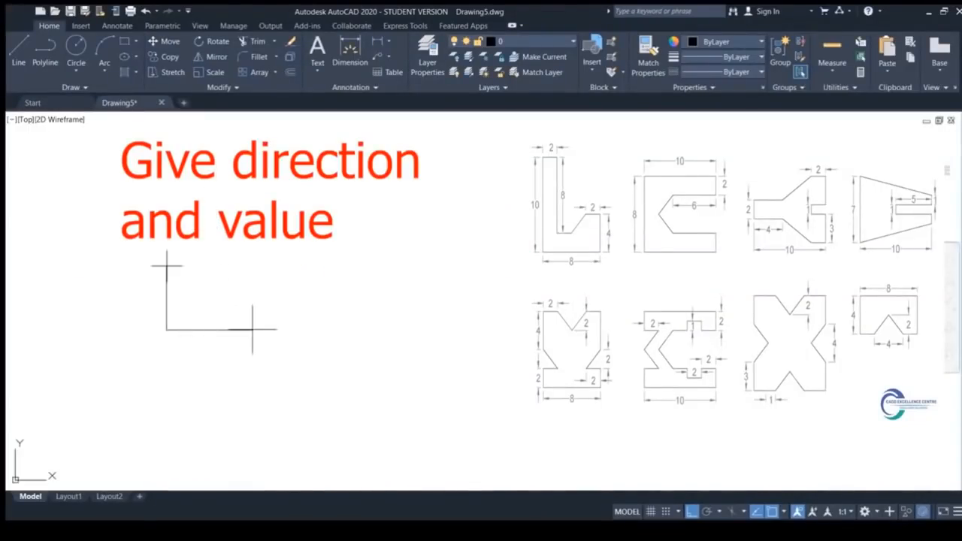
text(8)
key(Return)
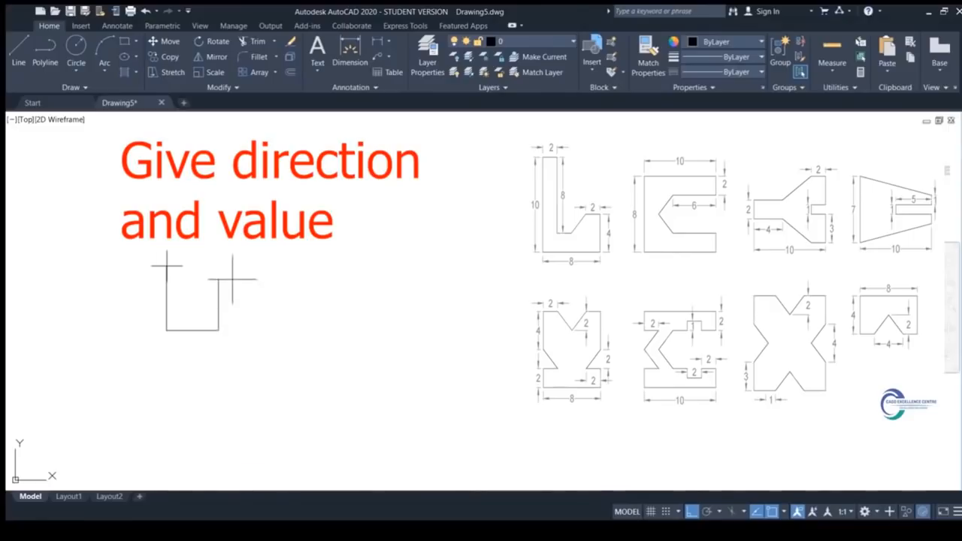
scroll(232, 274, up, 2)
text(4)
key(Return)
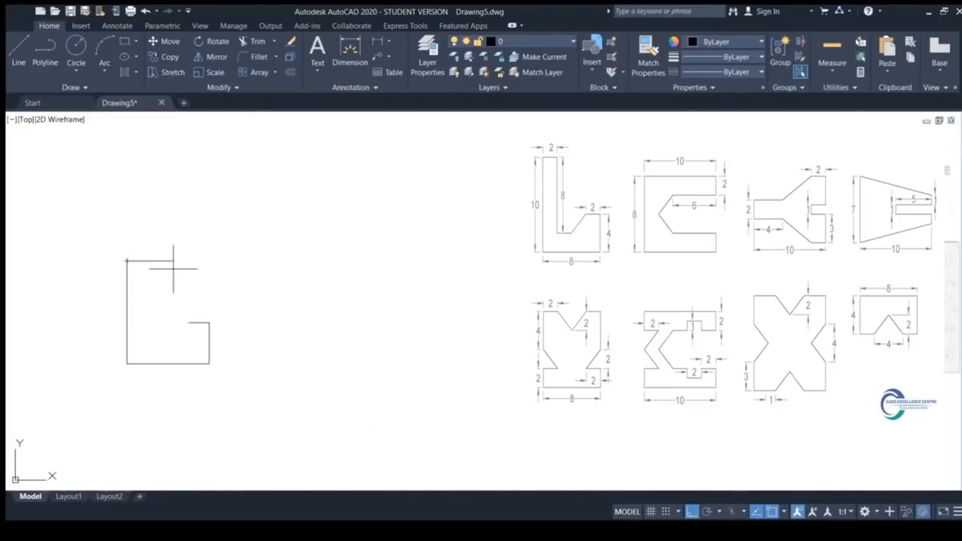
Complete the L outline with a 2-unit top edge, an 8-unit inner side, a 2-unit ledge and a sloped line up to the foot
text(2)
key(Return)
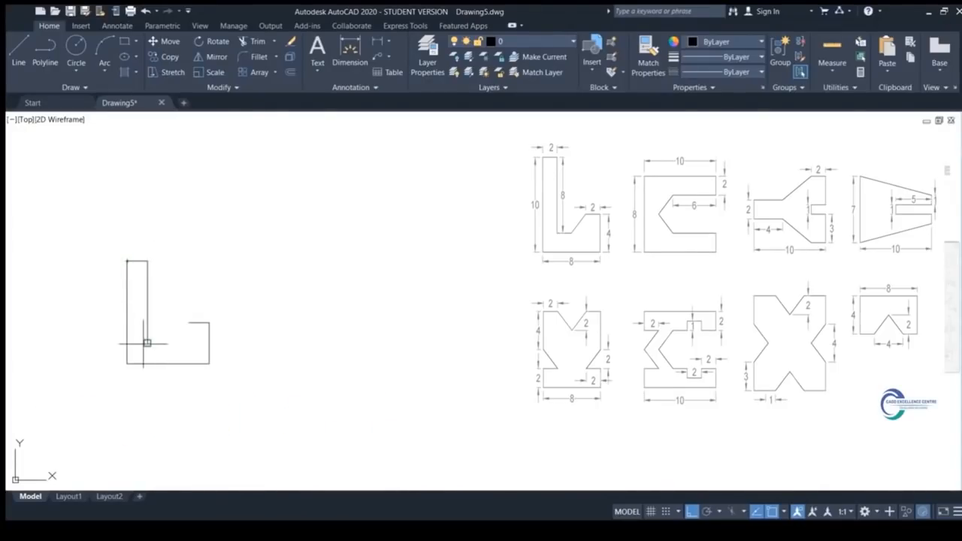
text(8)
key(Return)
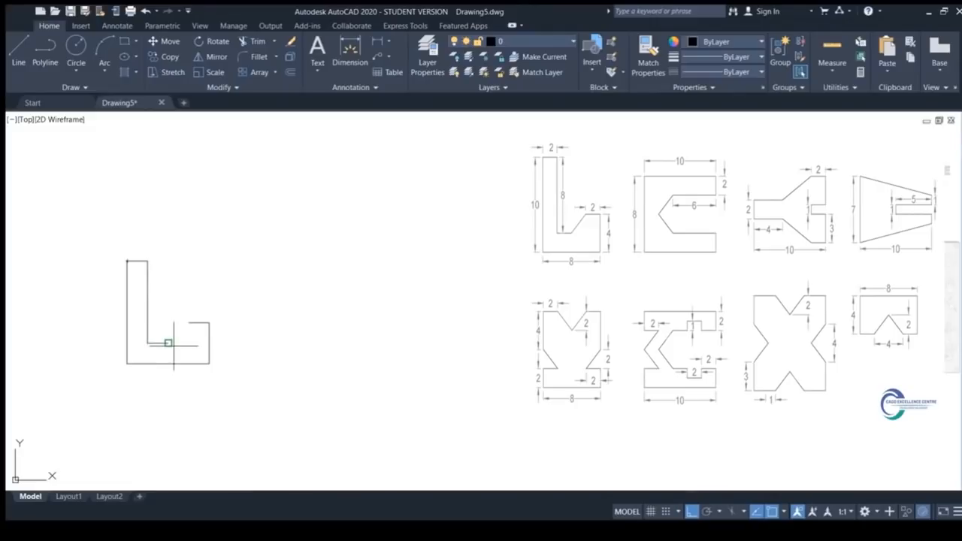
click(188, 323)
scroll(236, 285, down, 2)
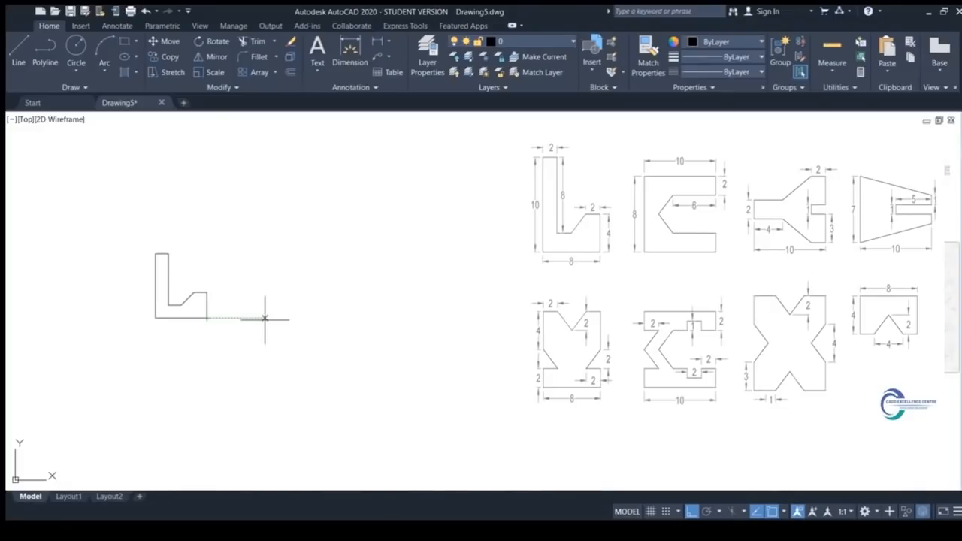
Draw the C shape beside the L with an 8-unit spine, 10-unit top and bottom edges, 2-unit arm ends and 6-unit inner edges
click(316, 290)
click(354, 290)
click(355, 303)
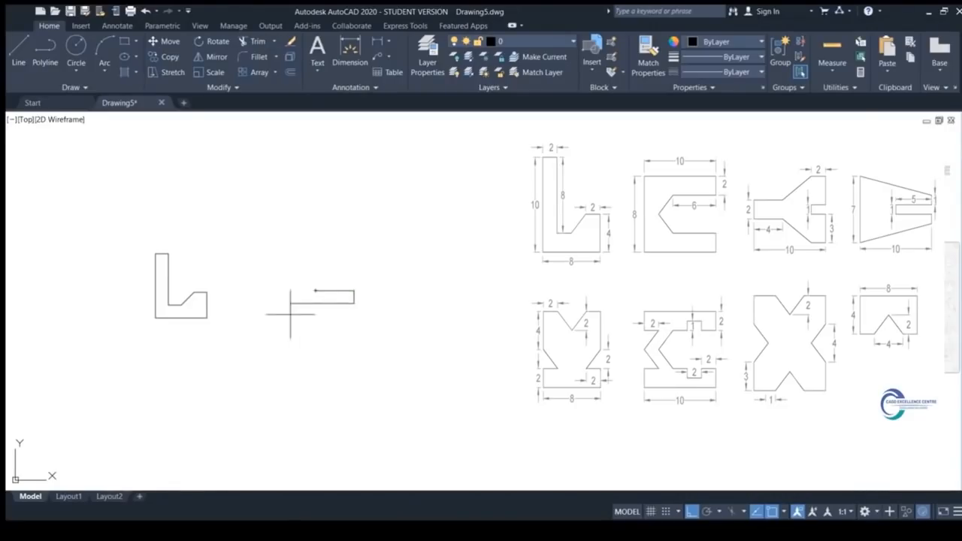
click(289, 303)
click(290, 252)
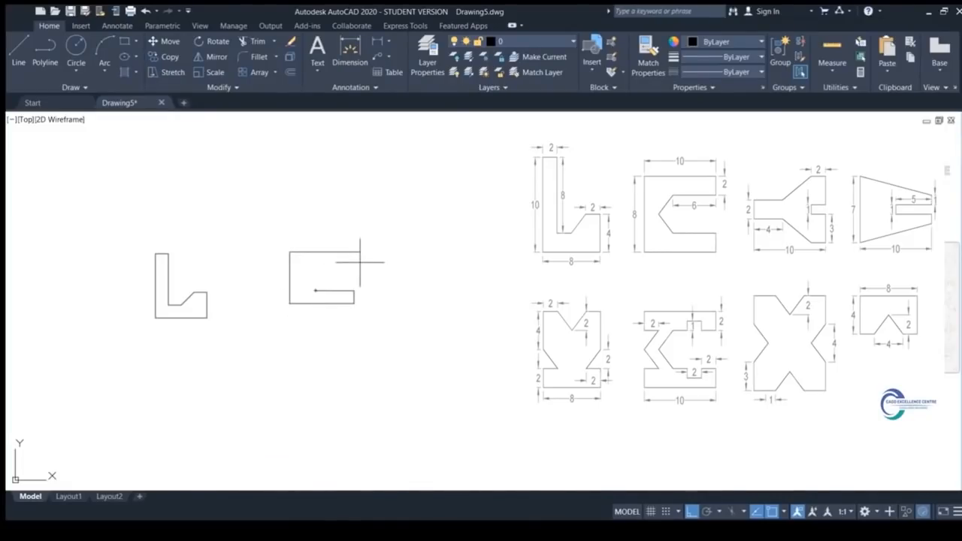
scroll(351, 269, up, 2)
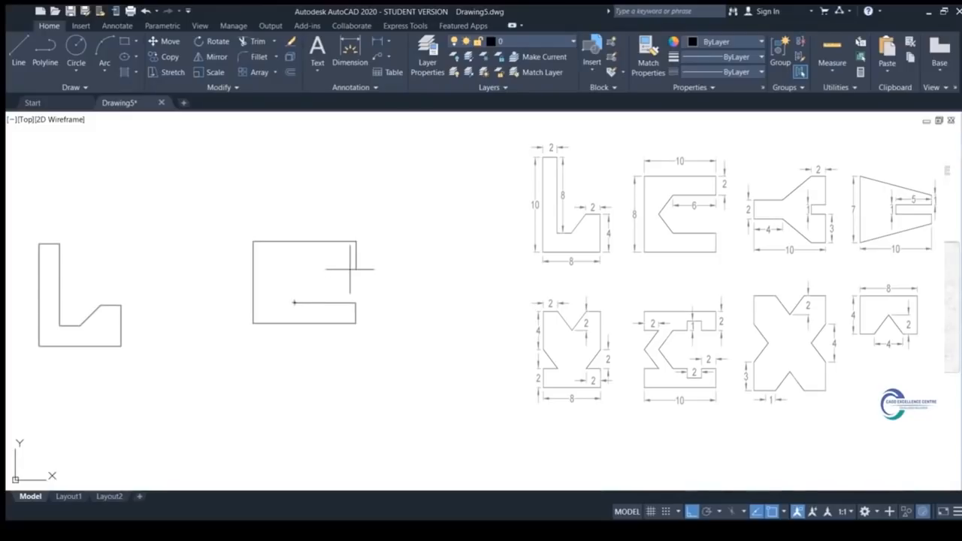
click(294, 262)
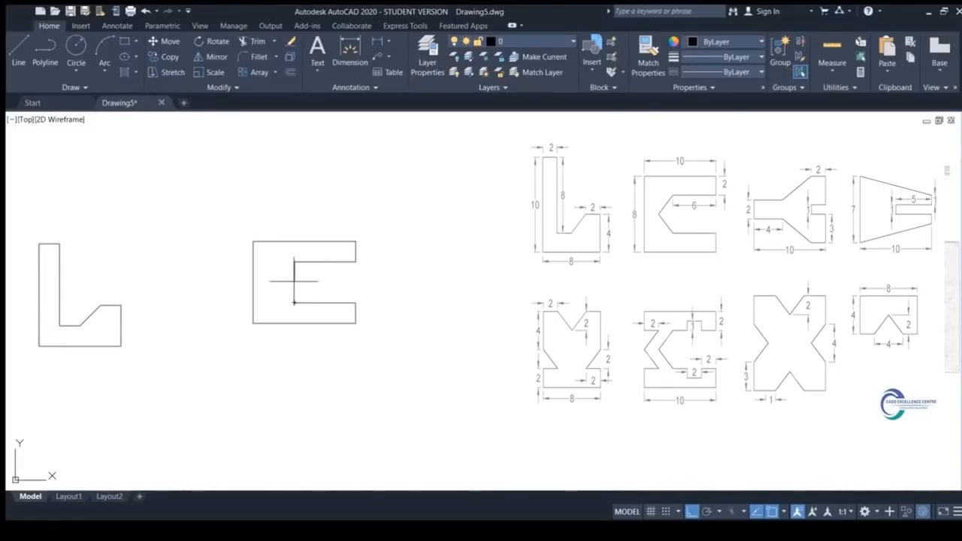
Form the C's pointed inner notch with two sloped lines meeting 2 units beyond the middle of the arms' inner ends
click(294, 282)
key(Return)
click(294, 261)
click(273, 282)
click(294, 302)
key(Return)
Delete the vertical and horizontal helper lines inside the C's pointed notch
click(294, 277)
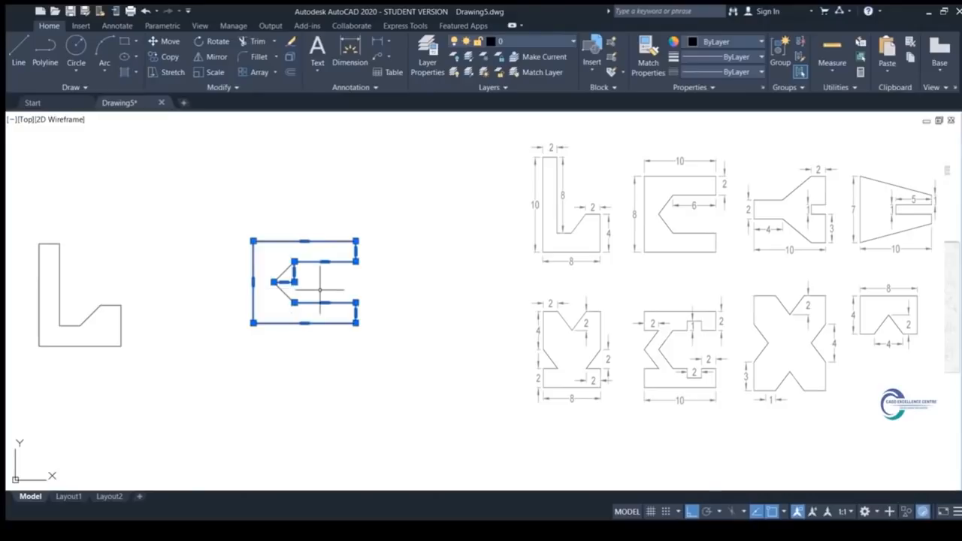
key(Escape)
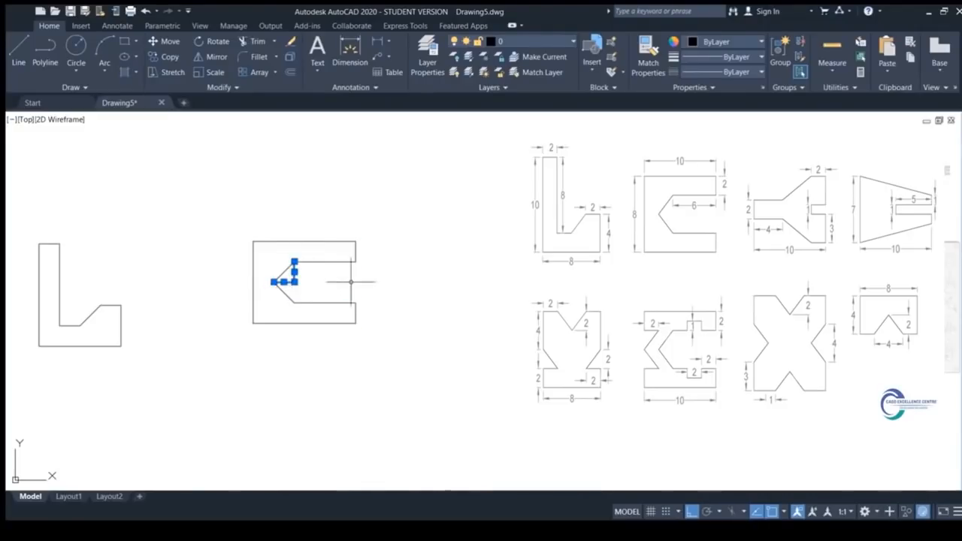
middle_drag(334, 321, 419, 278)
click(478, 163)
key(Escape)
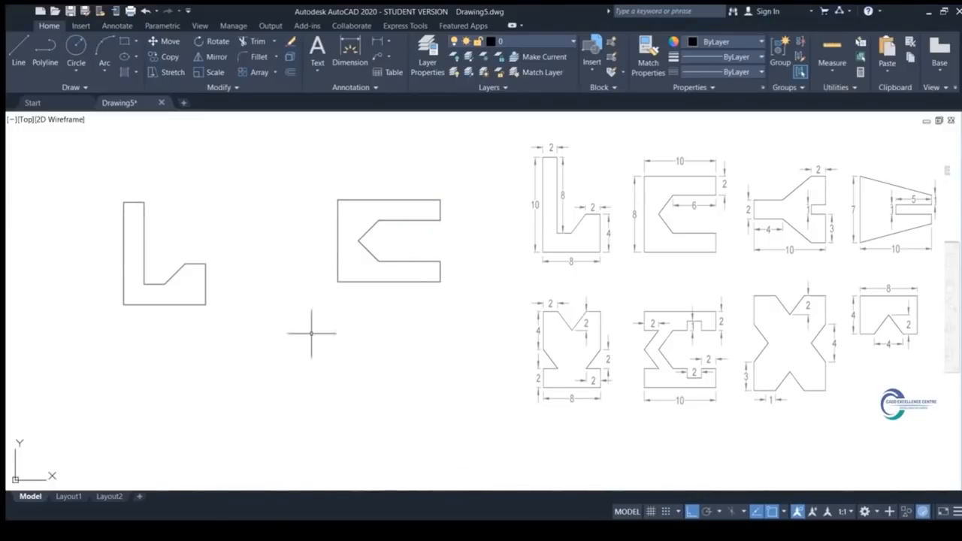
Move the whole C outline by its lower outer corner onto the guide line level with the L's base
click(457, 182)
click(318, 296)
text(m)
key(Return)
click(337, 282)
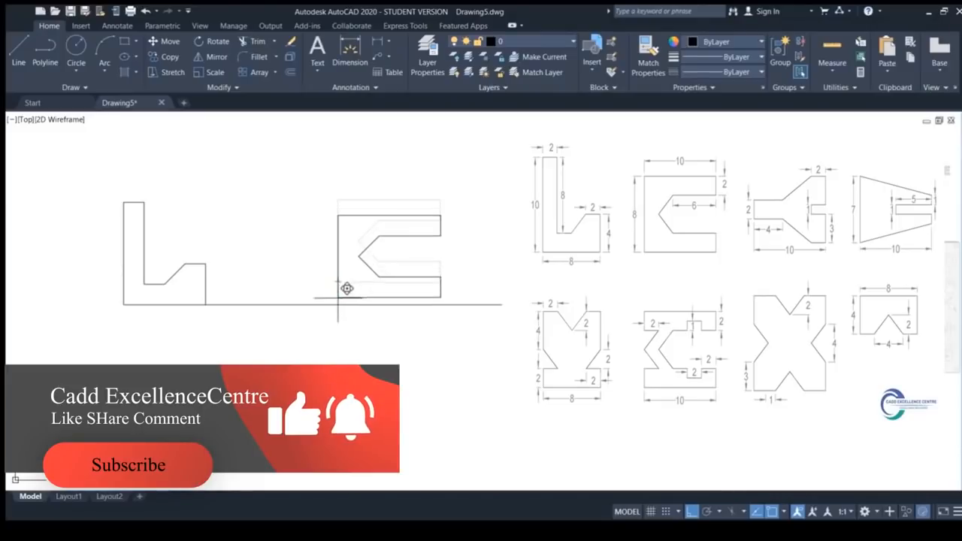
click(313, 305)
Delete the horizontal guide line that extends from the L's base
click(511, 272)
click(479, 331)
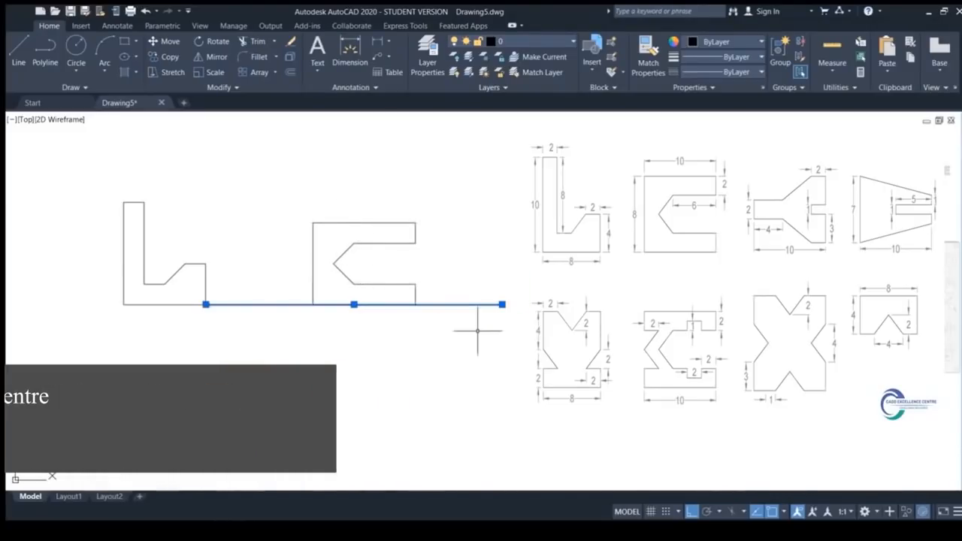
key(Delete)
middle_drag(338, 359, 399, 343)
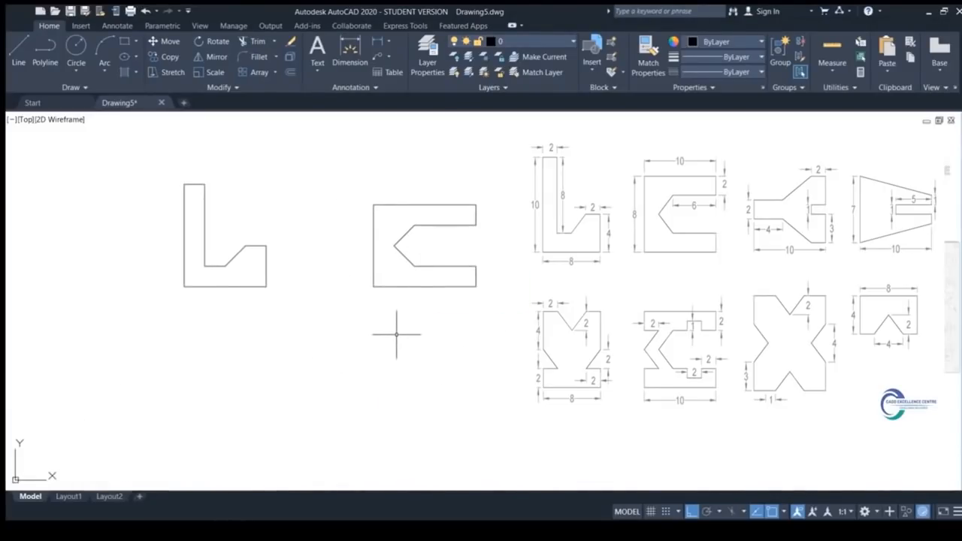
Below the L, start the notched outline with a 2-unit top edge, an 8-unit side in 4-, 2- and 2-unit segments, and an 8-unit base
middle_drag(285, 361, 344, 321)
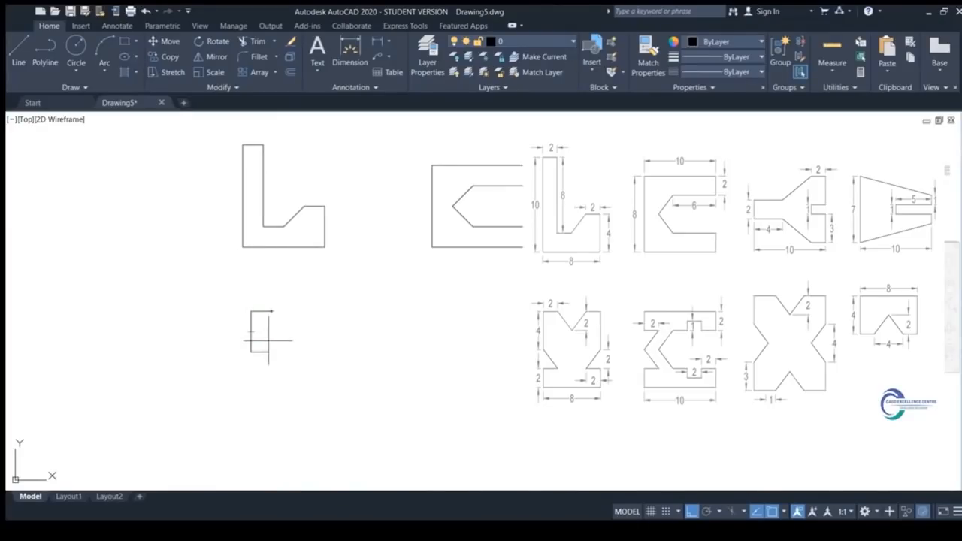
scroll(252, 350, up, 2)
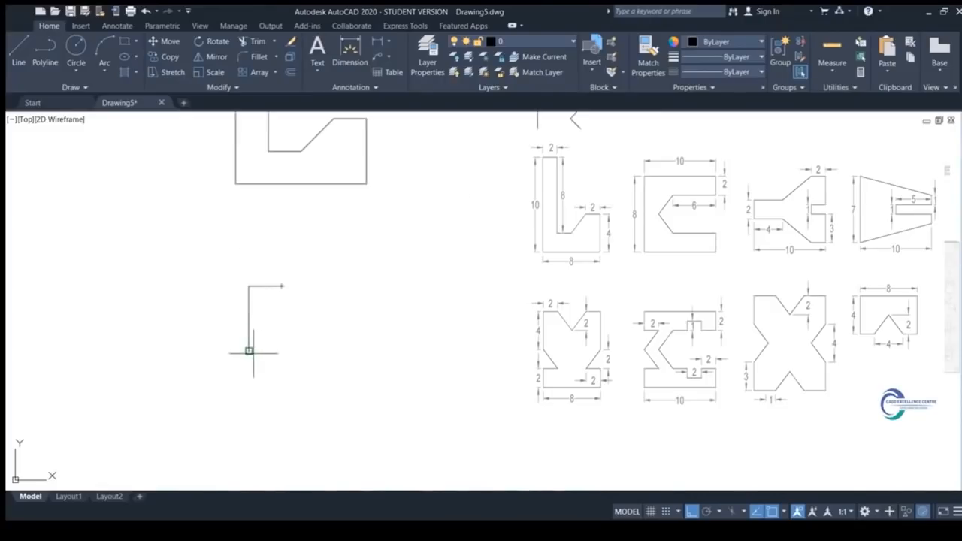
middle_drag(259, 390, 253, 346)
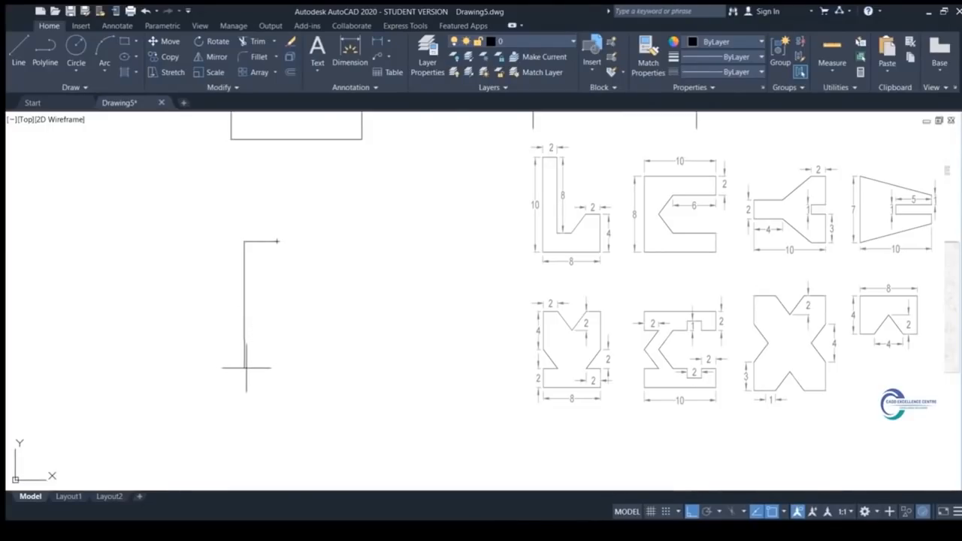
click(244, 370)
text(8)
key(Return)
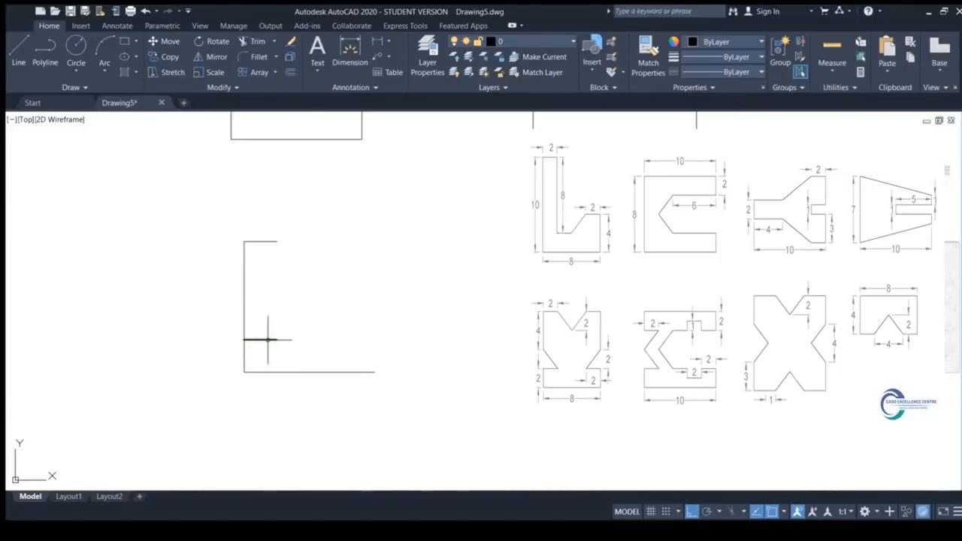
Form the side notch by sloping a line from the 2-unit ledge to the upper segment's end, and delete the vertical segment it replaces
click(242, 308)
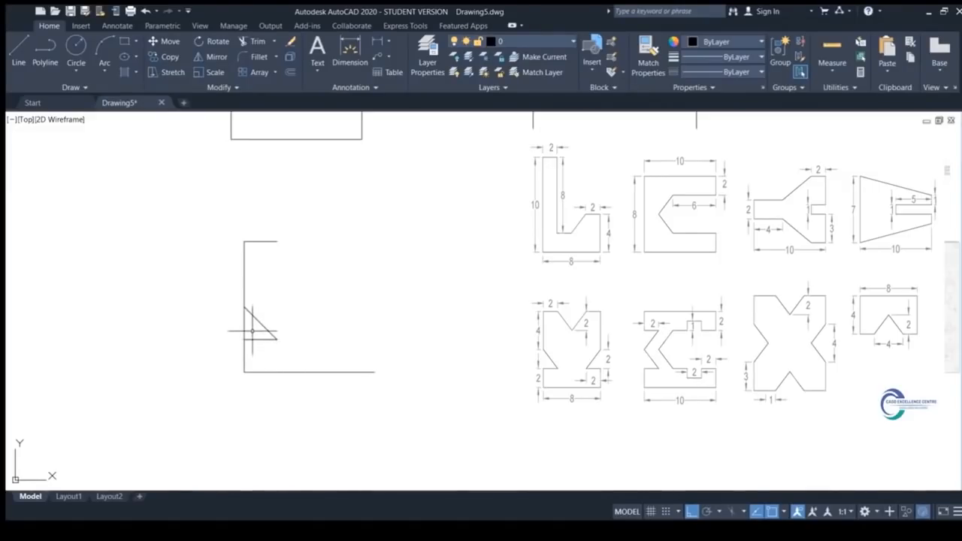
key(Escape)
click(242, 327)
key(Escape)
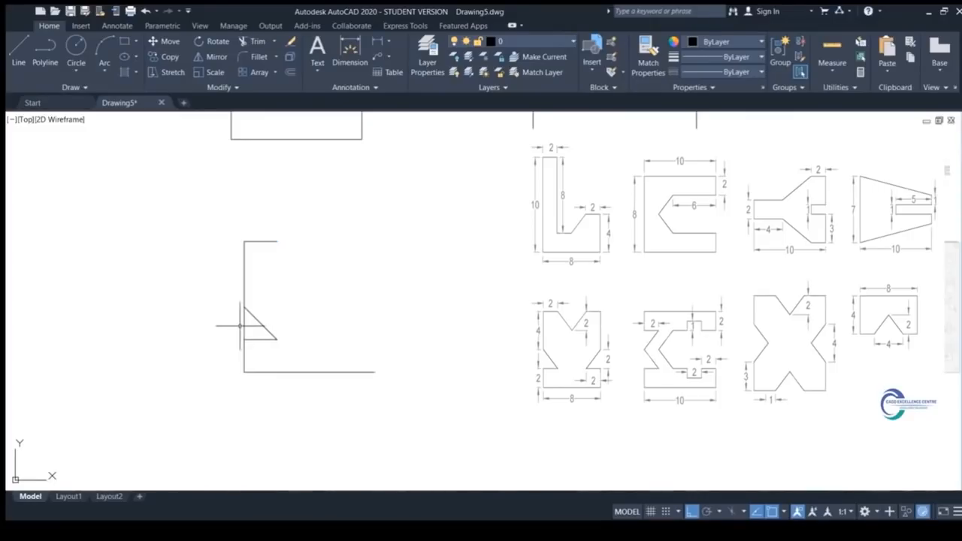
click(242, 326)
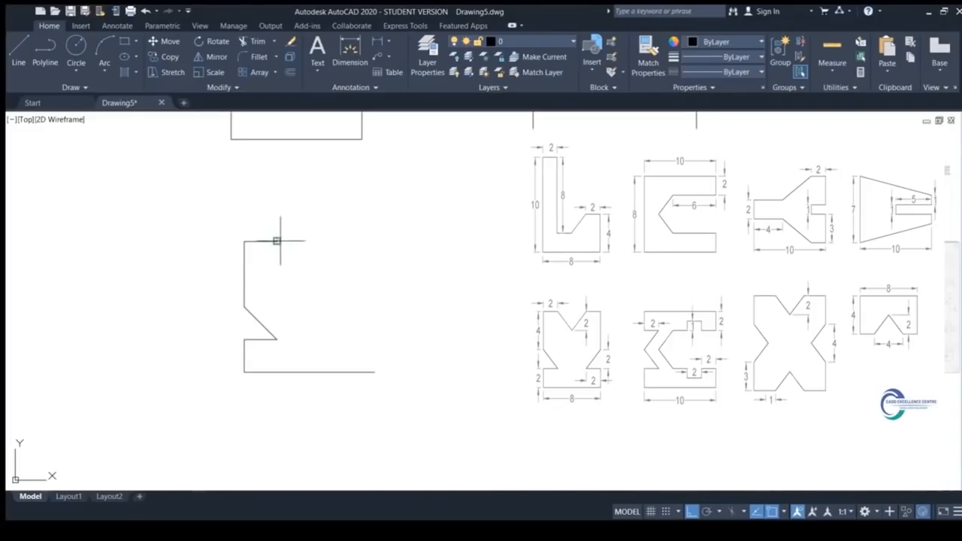
Slope a line 2 units across and 2 units down from the top edge's end using helper lines, and delete the helpers
click(278, 273)
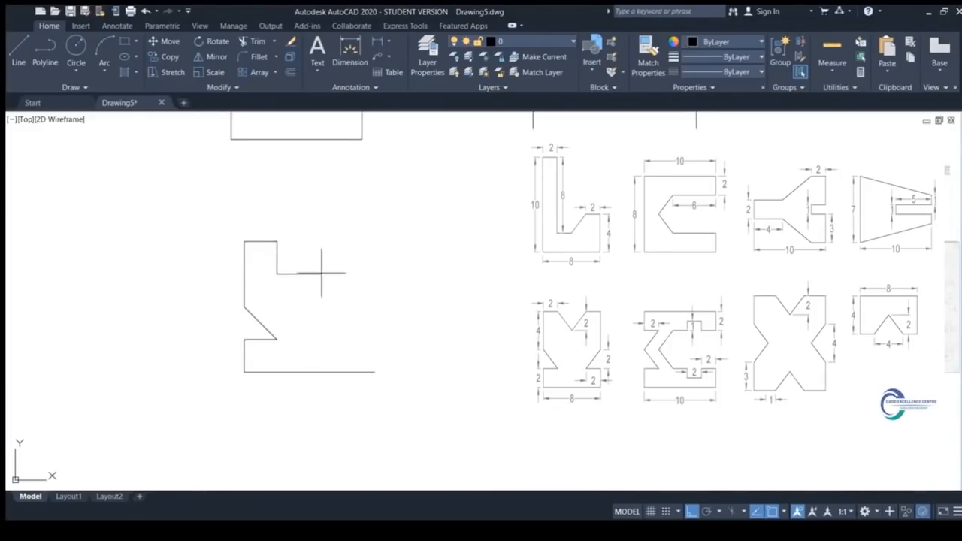
click(308, 273)
click(276, 242)
key(Return)
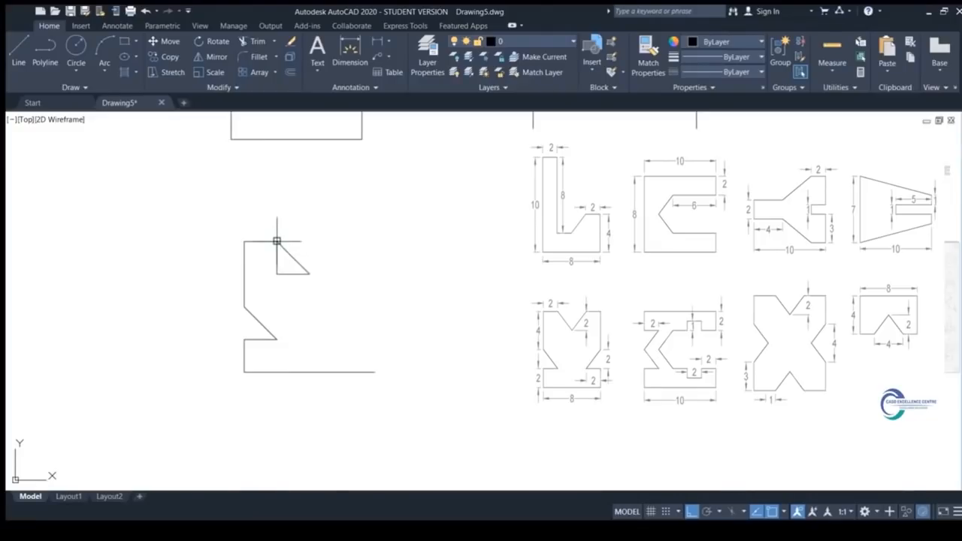
click(284, 267)
click(266, 285)
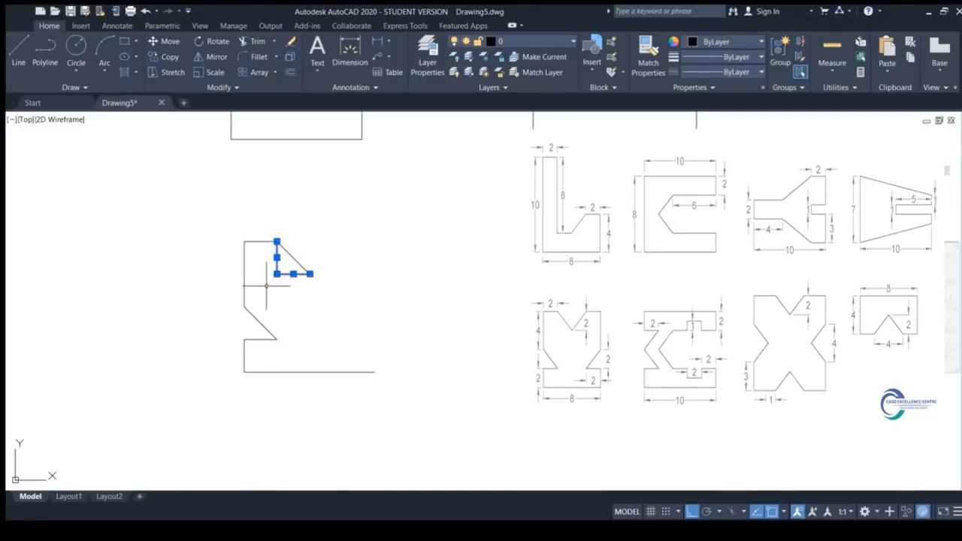
key(Delete)
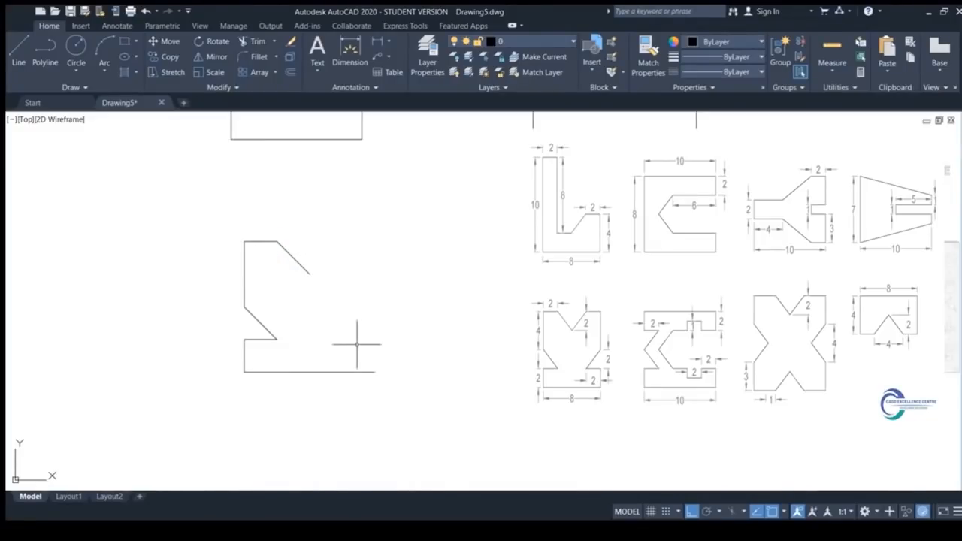
Shorten the base line of the notched outline to its midpoint, below the V notch
click(372, 371)
click(375, 371)
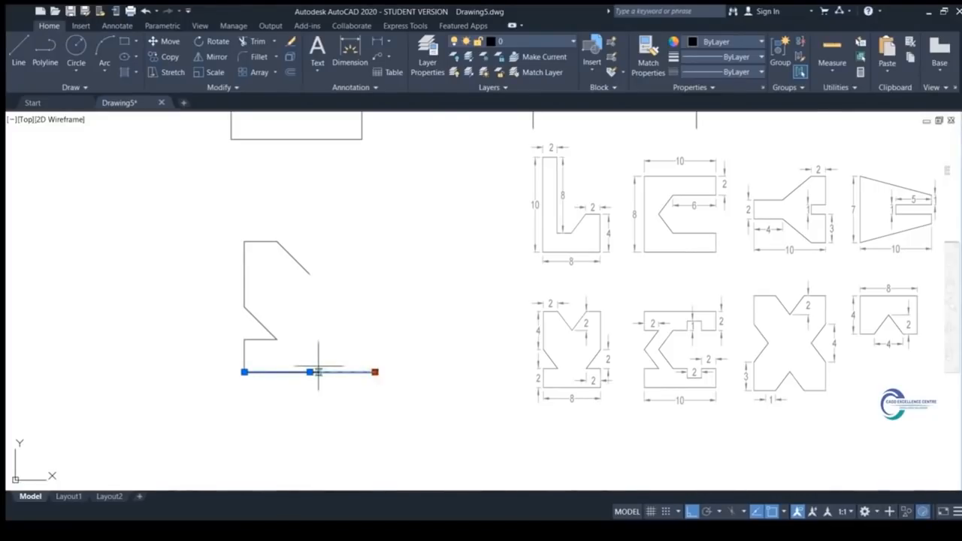
click(311, 372)
key(Escape)
Mirror the half outline about the vertical axis through the V notch's lowest point, keeping the original
click(326, 238)
click(234, 374)
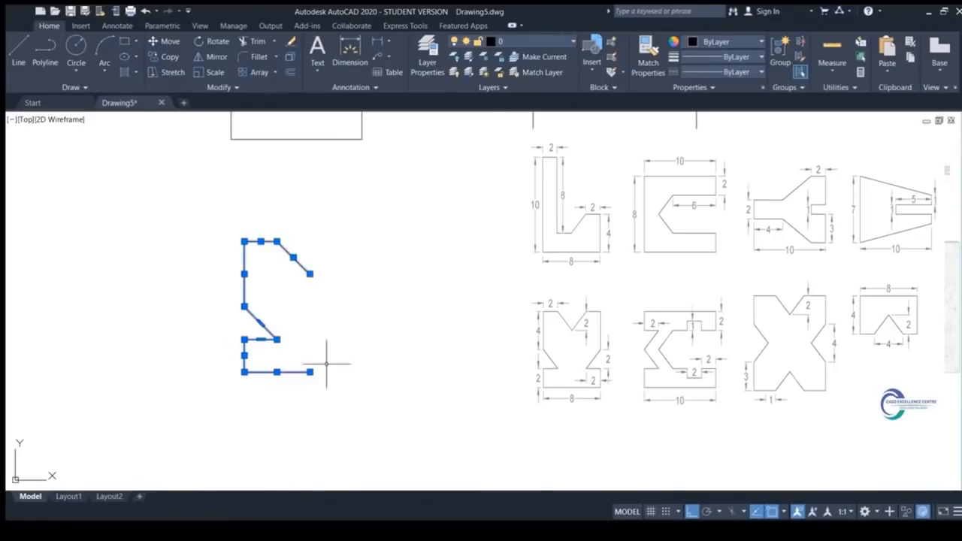
text(mi)
key(Return)
click(309, 273)
click(310, 369)
key(Return)
Beside it, start the next outline with a 2-unit inner ledge, a 2-unit side, a 10-unit top edge and a 2-unit end
scroll(409, 338, down, 2)
middle_drag(409, 338, 326, 313)
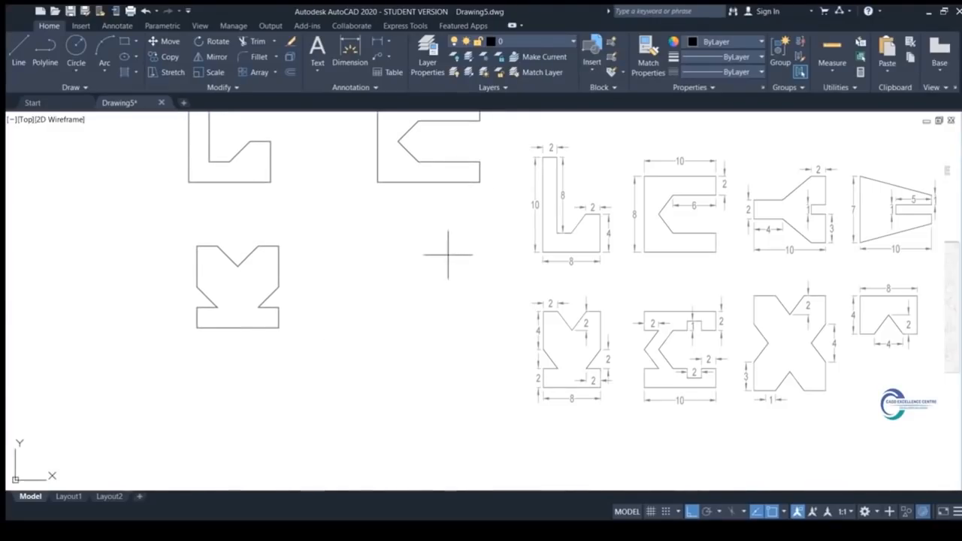
click(385, 235)
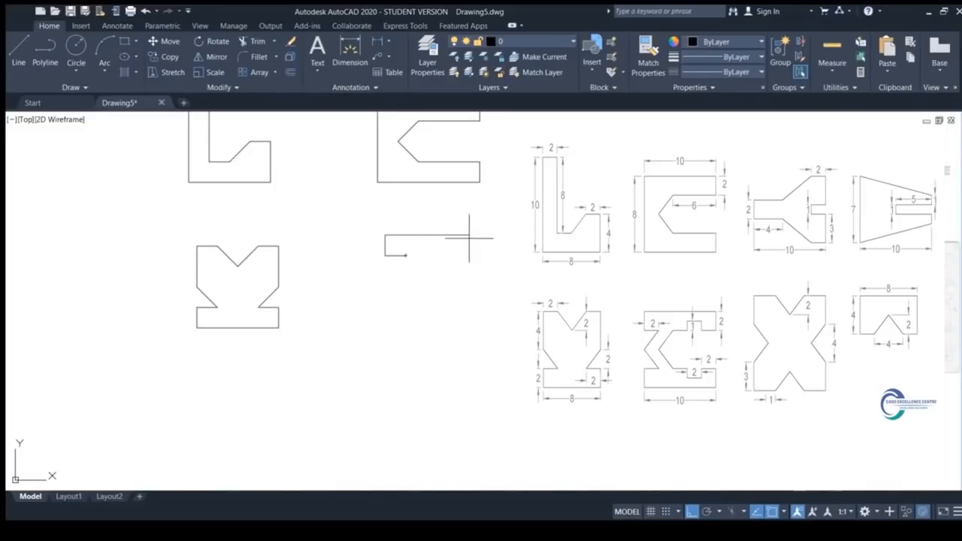
click(487, 235)
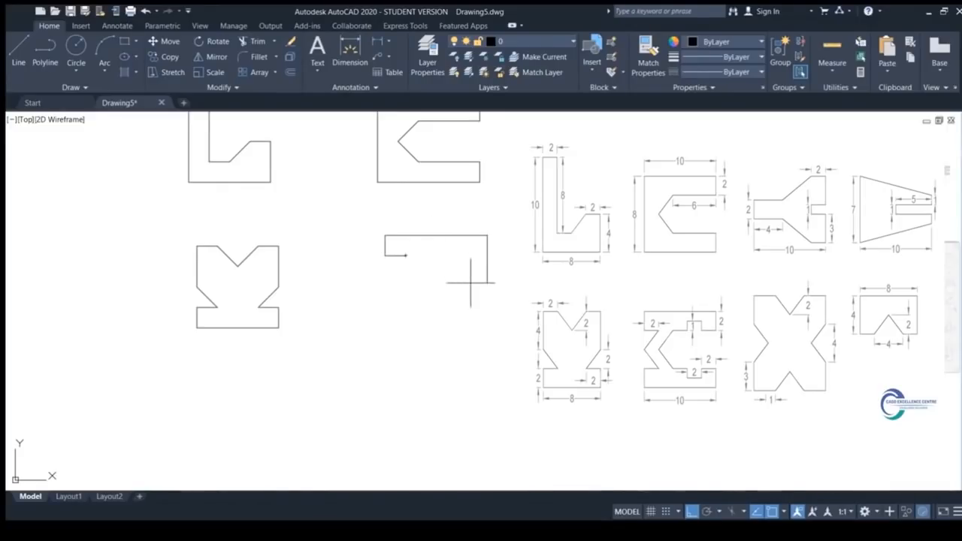
click(487, 256)
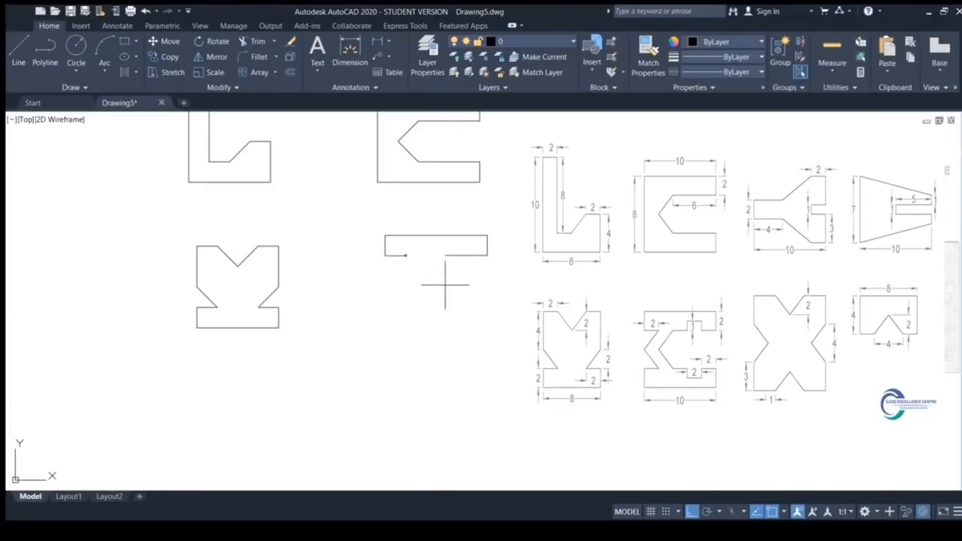
Continue the bar's underside with a 2-unit edge, a notch 2 units wide and 1 unit deep, and another 2-unit edge
scroll(451, 259, up, 3)
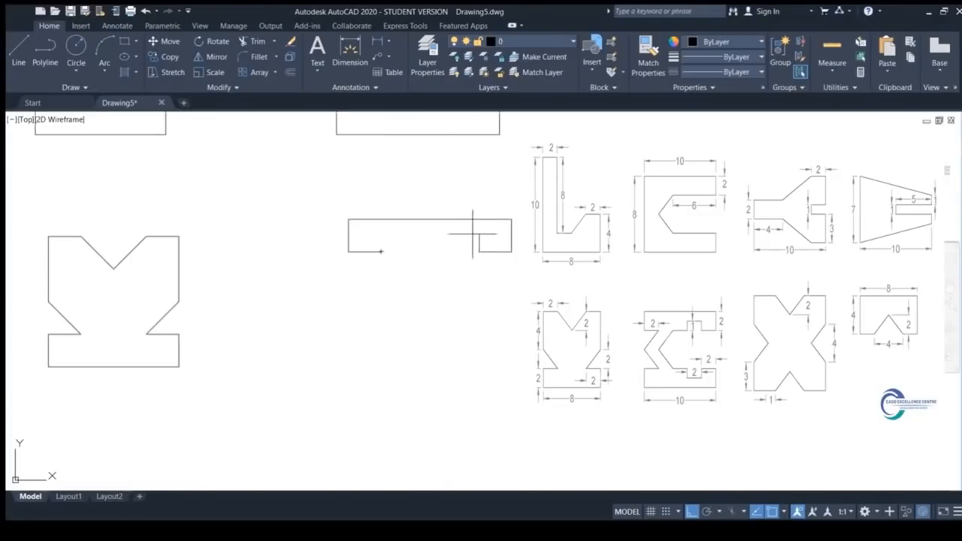
click(472, 235)
click(446, 235)
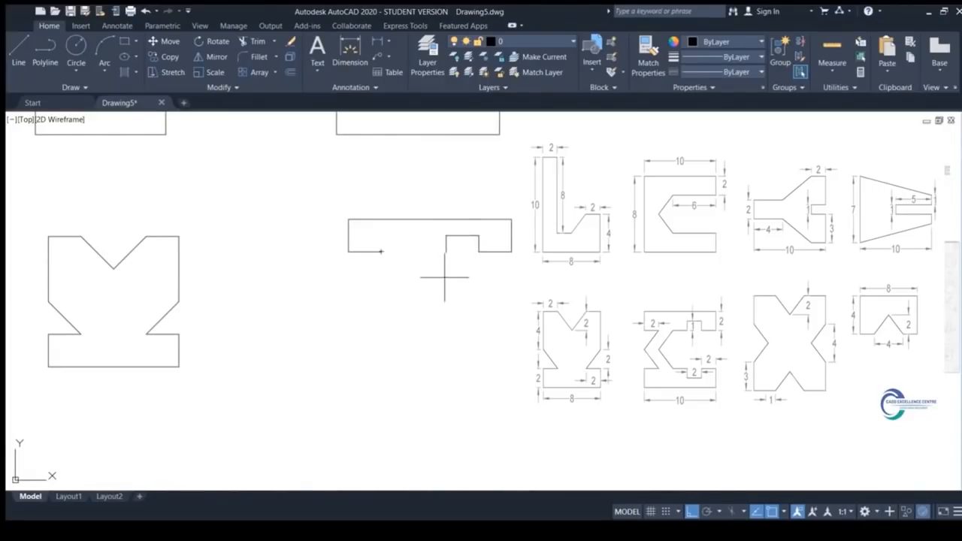
click(446, 252)
click(415, 252)
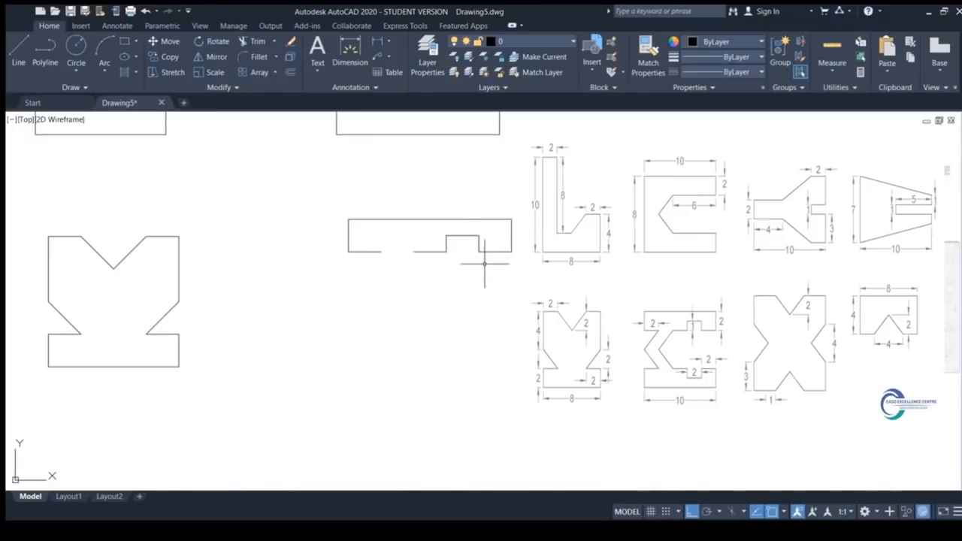
Draw a 4-unit vertical helper line down from the end of the bar's 2-unit inner ledge
key(l)
key(Return)
click(381, 251)
click(381, 316)
key(Escape)
Mirror the notched bar downward about the horizontal axis through the helper line's midpoint, keeping the original
click(327, 192)
click(519, 263)
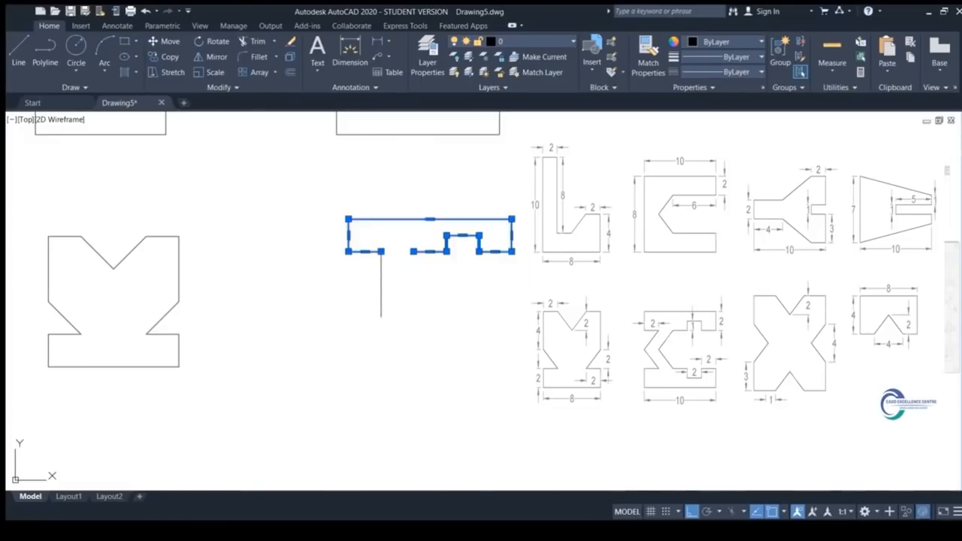
text(mi)
key(Return)
click(381, 284)
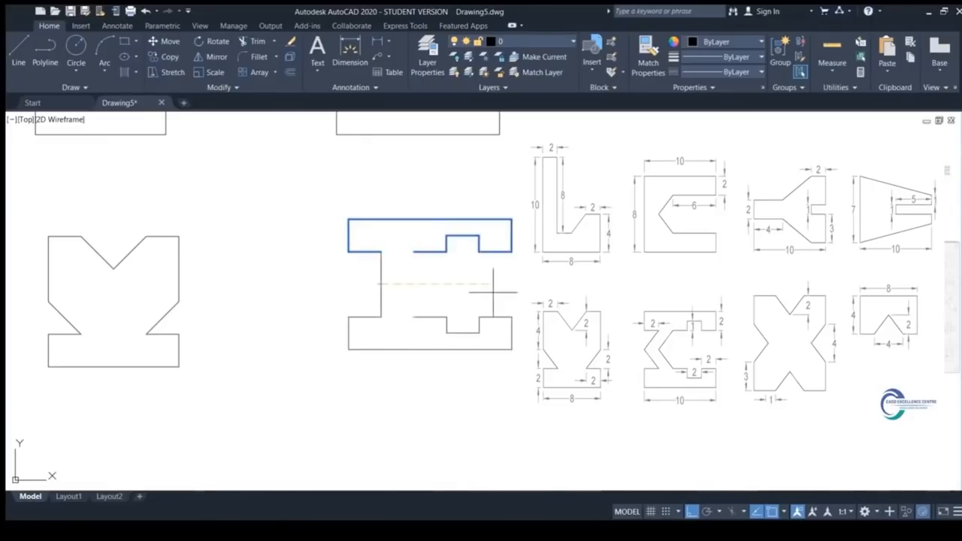
click(493, 286)
key(Return)
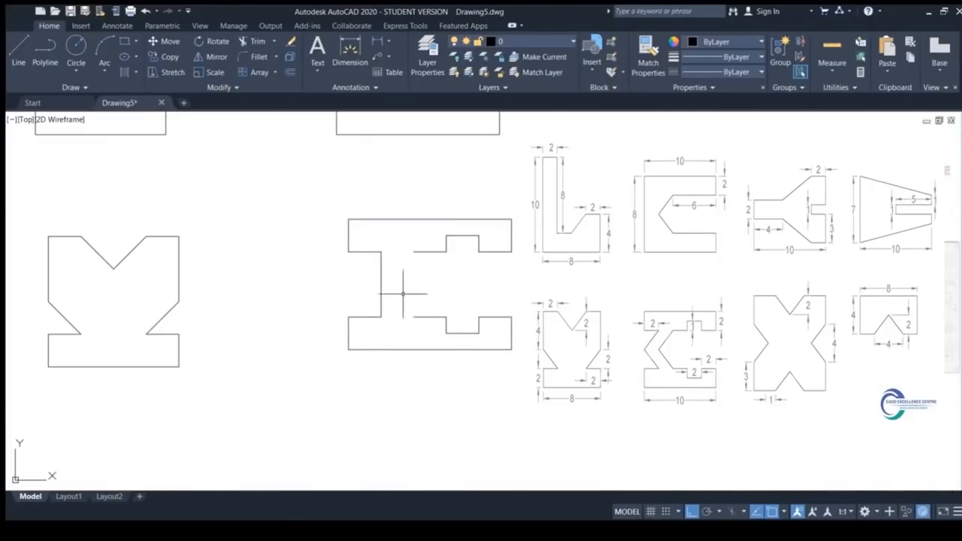
Connect the inner ends of both bars with sloped lines meeting at the helper line's midpoint, and delete the helper line
click(413, 317)
click(381, 284)
click(412, 251)
key(Return)
click(381, 297)
key(Delete)
Copy the two sloped lines outward onto the ends of the 2-unit ledges to close the outer notch
click(418, 273)
click(386, 293)
key(Escape)
click(414, 275)
click(383, 292)
text(m)
key(space)
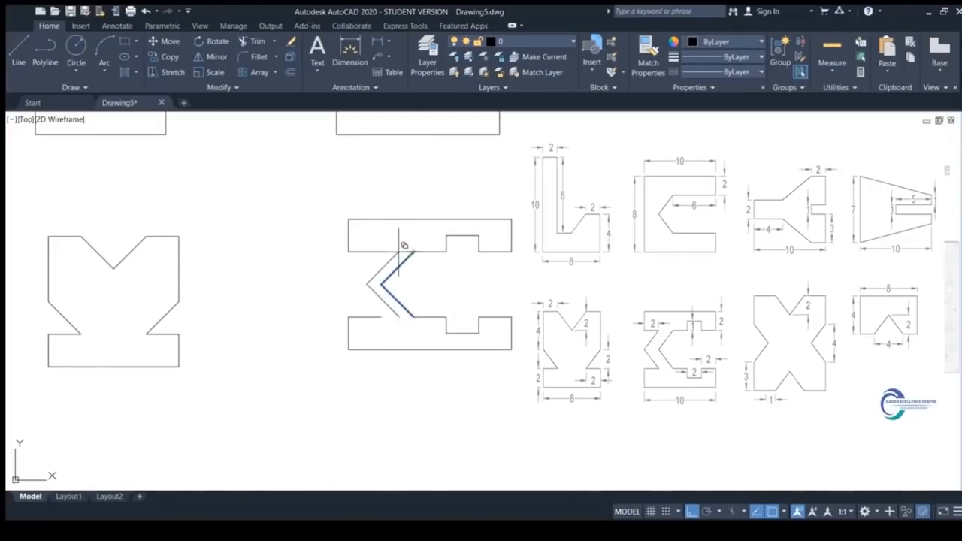
click(381, 251)
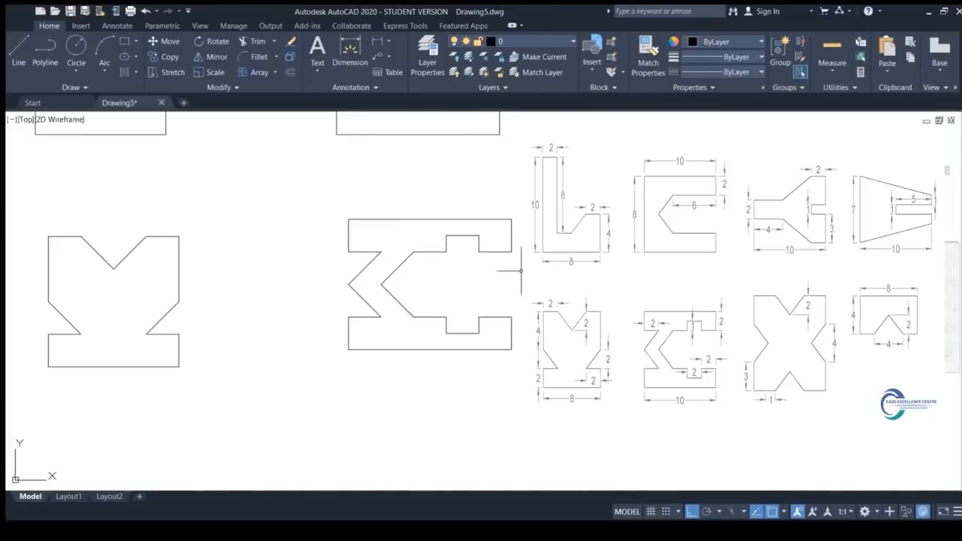
Below the finished shapes, draw a 7-unit vertical edge and a 10-unit centre line from its midpoint
scroll(507, 273, down, 2)
middle_drag(508, 280, 520, 205)
middle_drag(501, 298, 499, 275)
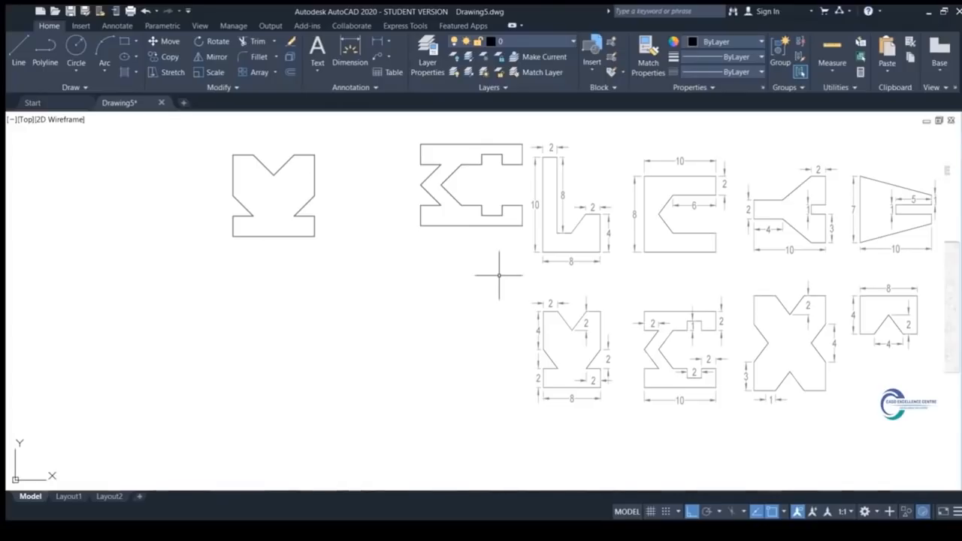
click(239, 366)
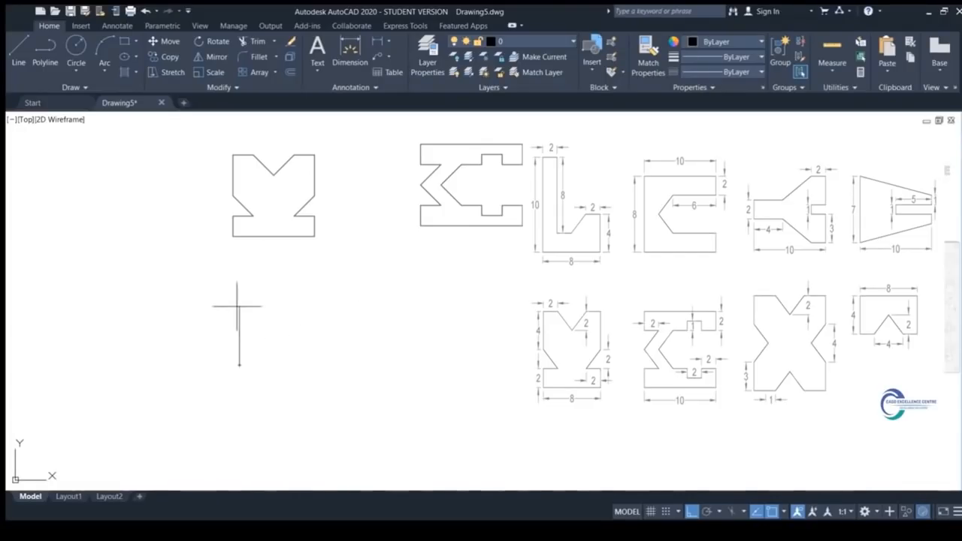
text(7)
key(Return)
key(Return)
key(Return)
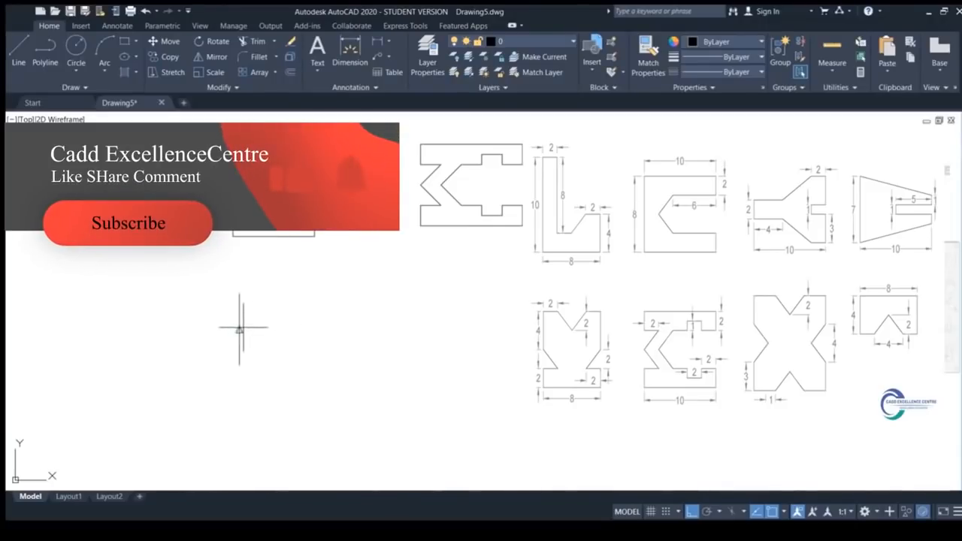
click(238, 328)
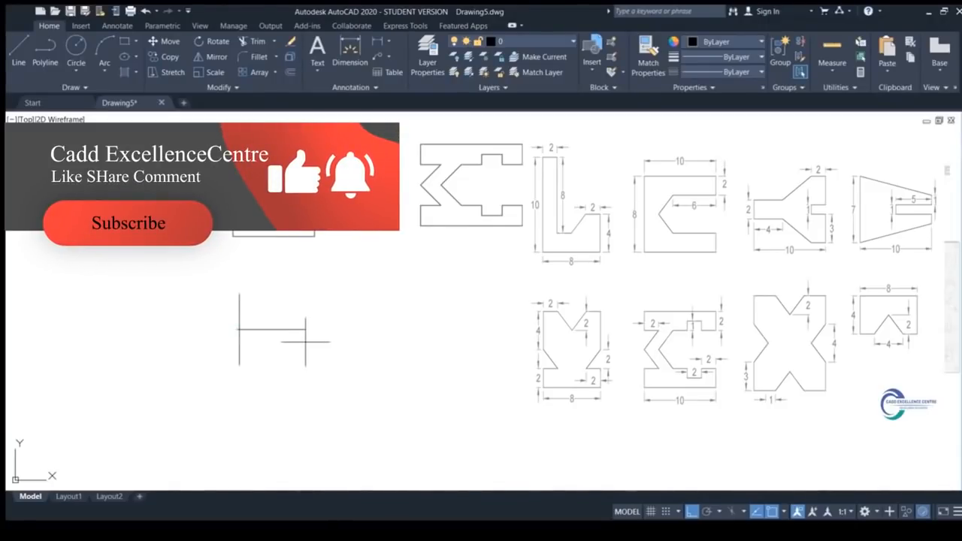
text(10)
key(Return)
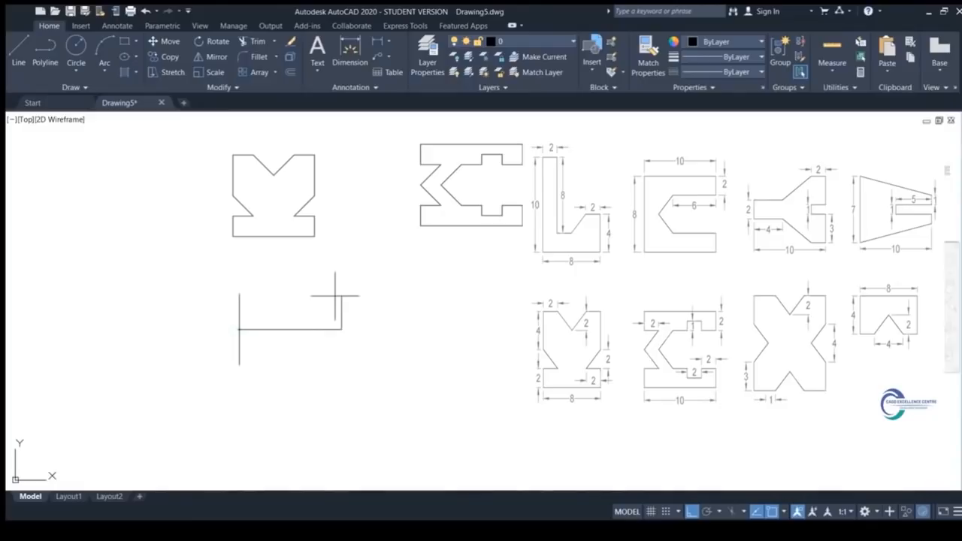
Draw the lower end edge in 1-unit segments and slope a line from it to the 7-unit edge's lower end
scroll(333, 343, up, 4)
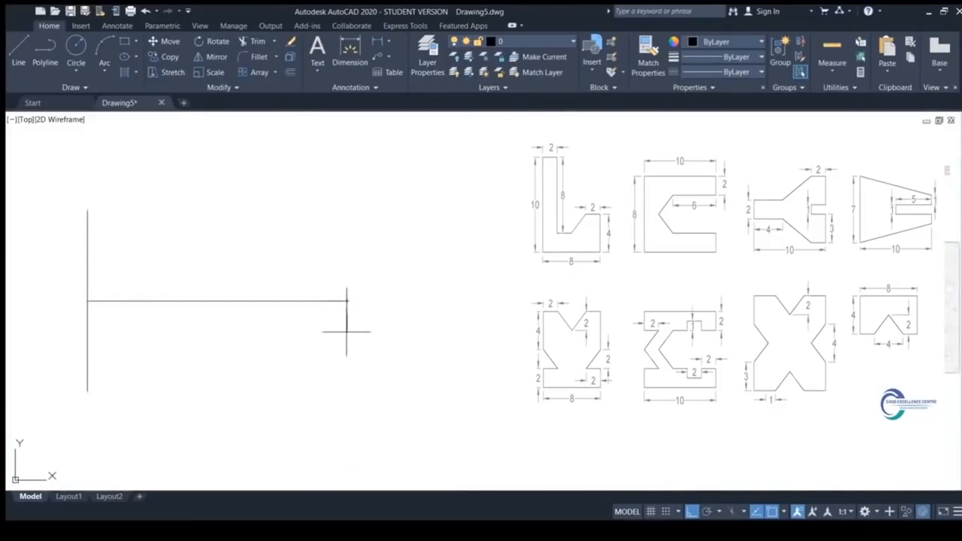
text(1)
key(Return)
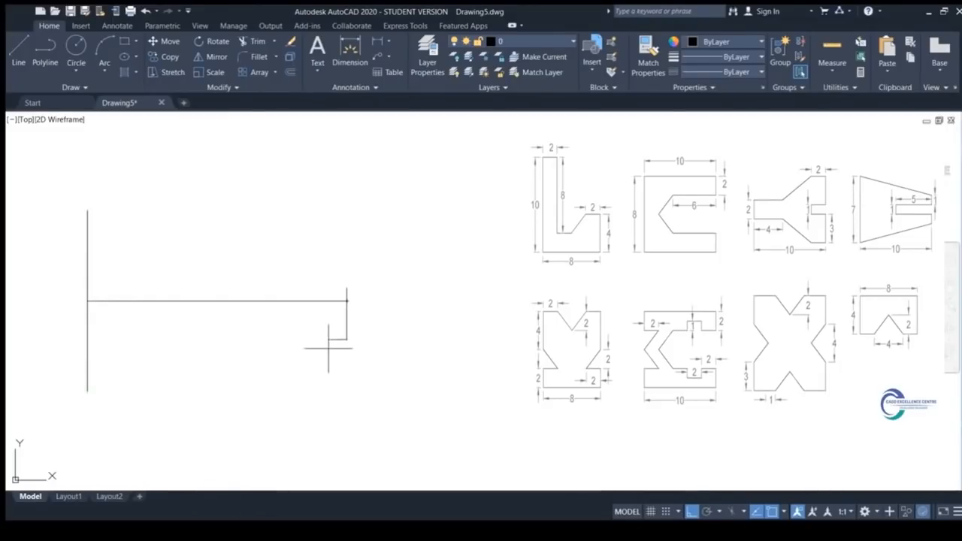
click(88, 391)
key(Return)
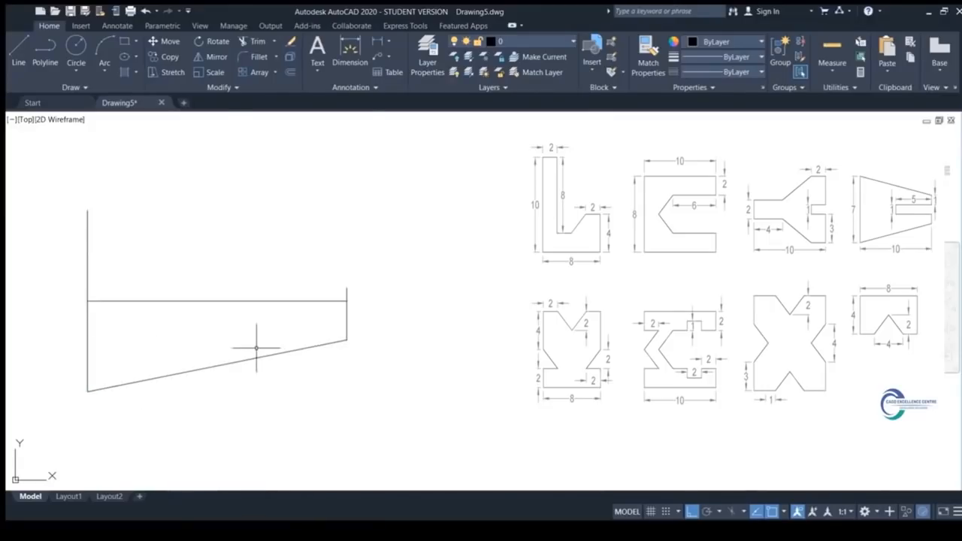
Draw a slot 5 units deep and 1 unit wide into the narrow end, centred on the centre line
key(space)
click(346, 315)
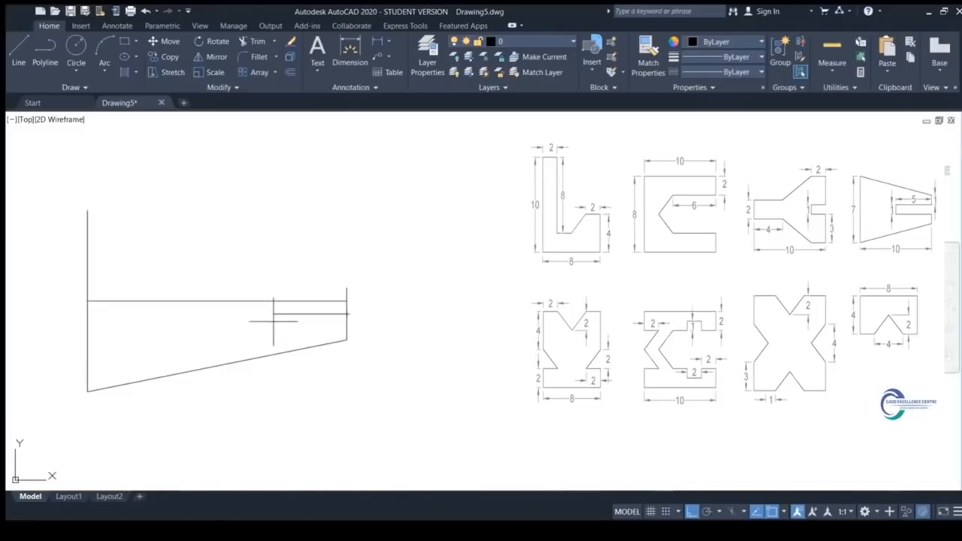
text(1)
key(Return)
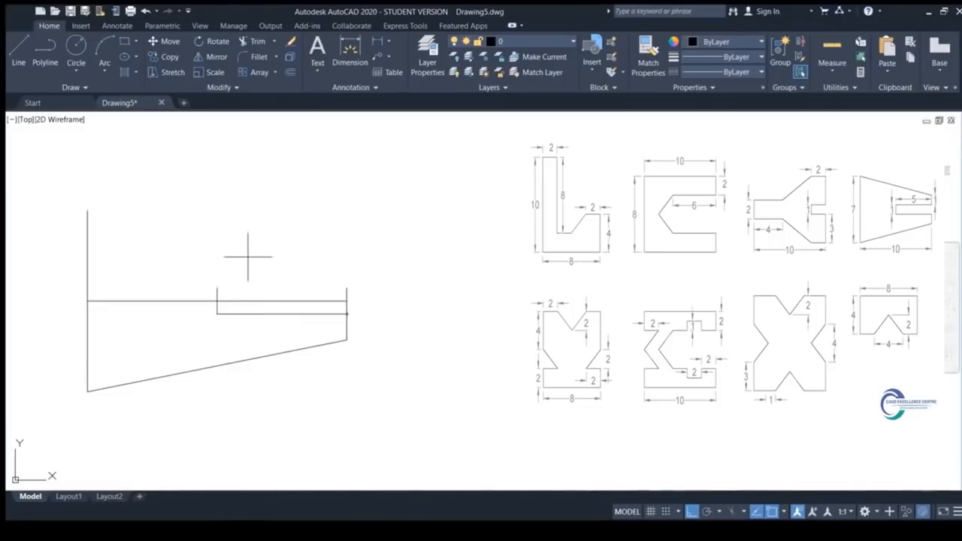
click(346, 288)
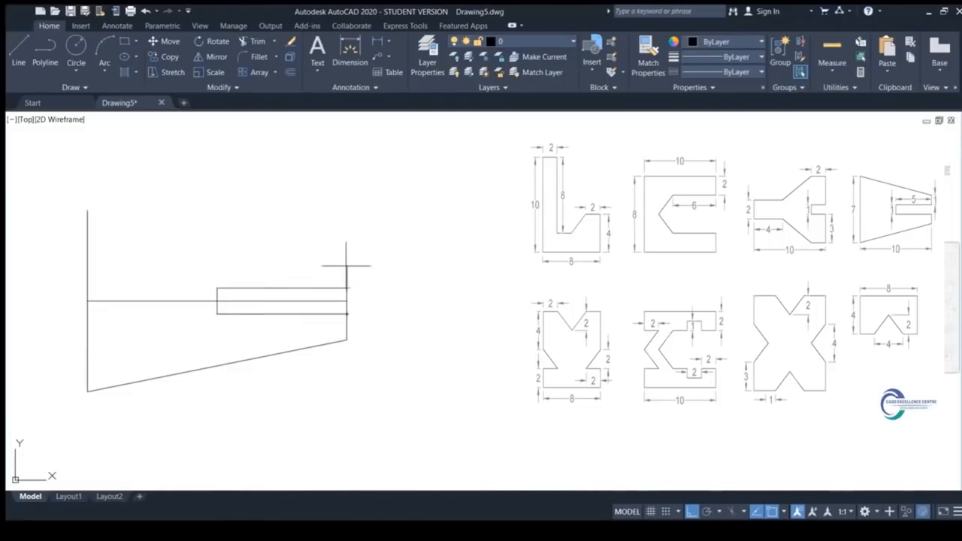
Add the 1-unit upper end edge and slope a line from it to the 7-unit edge's upper end
click(346, 262)
click(87, 210)
key(space)
Explode the centre construction line and delete it together with the segment across the slot opening
click(341, 302)
text(x)
key(space)
click(369, 296)
click(340, 307)
key(Delete)
Beside the tapered shape, draw the Y outline's stem with a 2-unit end edge and two 4-unit long edges
scroll(397, 301, down, 2)
middle_drag(397, 301, 301, 304)
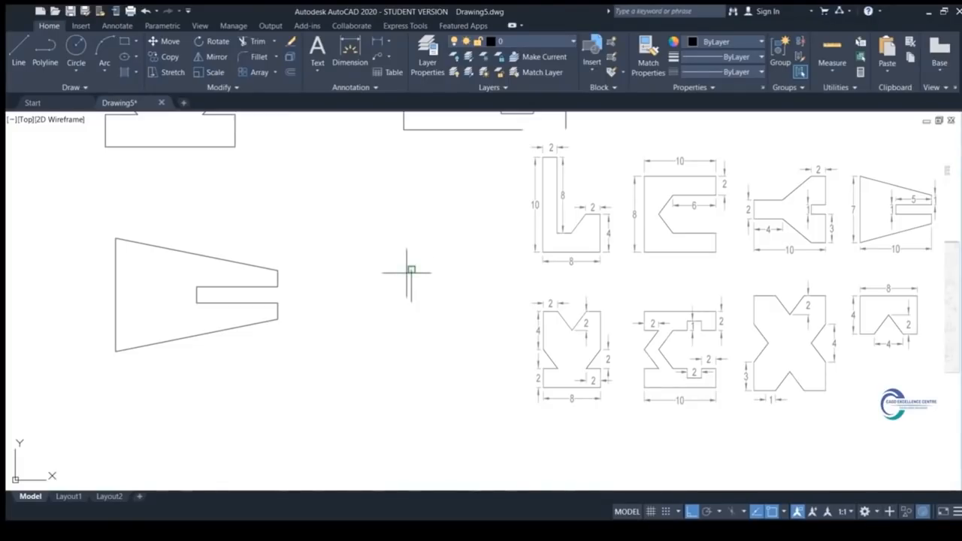
click(476, 269)
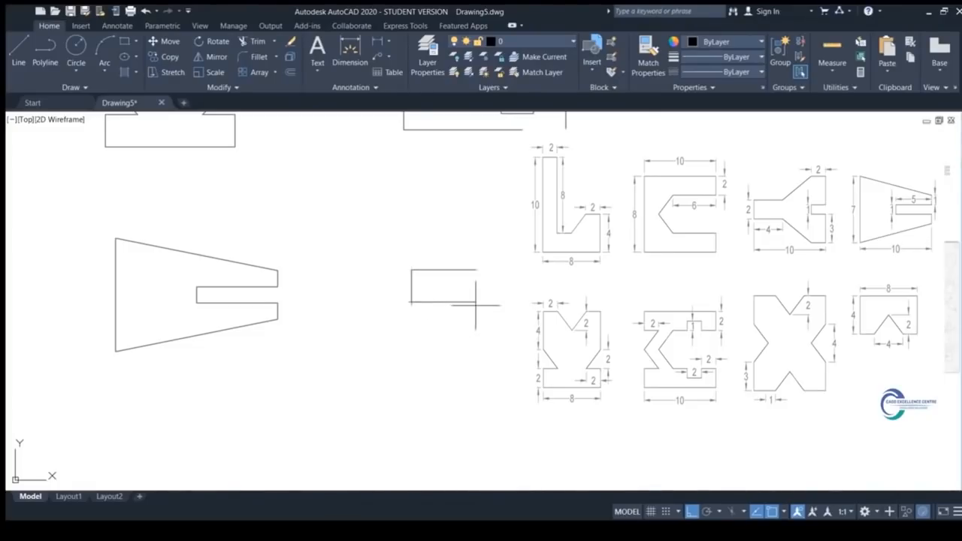
key(Return)
Slope a line outward from the stem's upper edge using a centre line from the end edge's midpoint, and delete the centre line
click(411, 286)
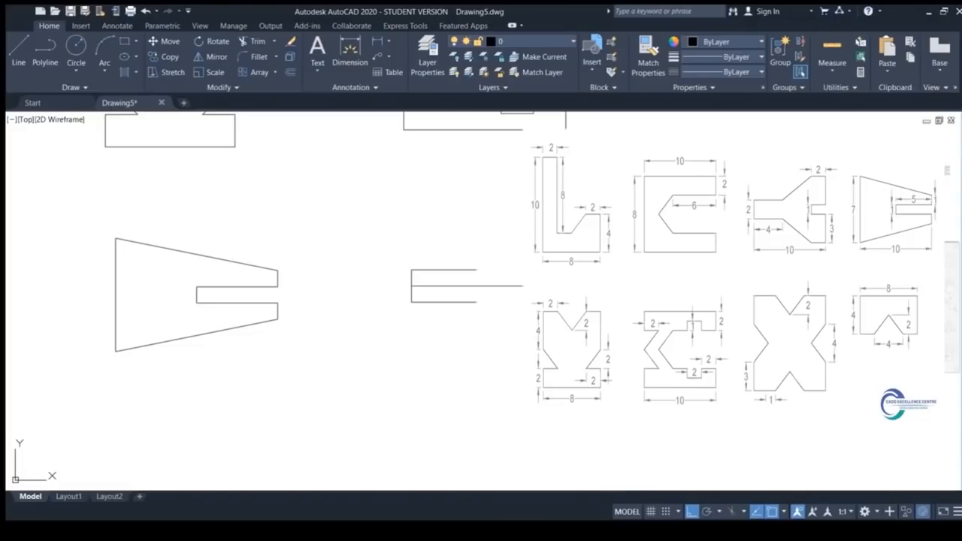
click(476, 270)
key(Escape)
click(543, 286)
key(Delete)
Mirror the sloped part of the Y outline about the stem's horizontal centre, keeping the original
click(551, 212)
click(511, 299)
key(Escape)
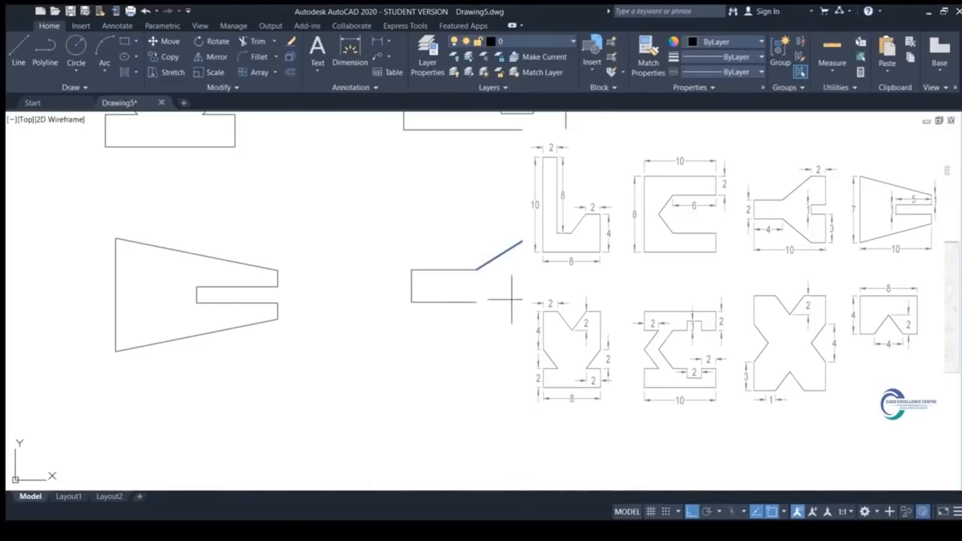
click(541, 287)
click(594, 287)
key(Return)
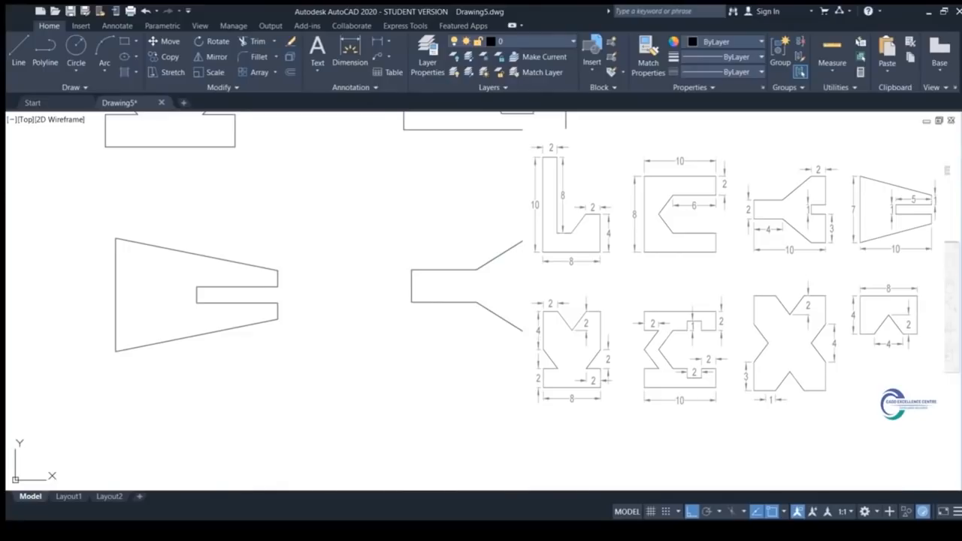
Below the tapered shape, start the last outline with a 2-unit bottom edge, a 4-unit side and an 8-unit top edge
middle_drag(594, 287, 600, 282)
scroll(538, 316, down, 2)
middle_drag(538, 316, 542, 249)
middle_drag(412, 368, 445, 283)
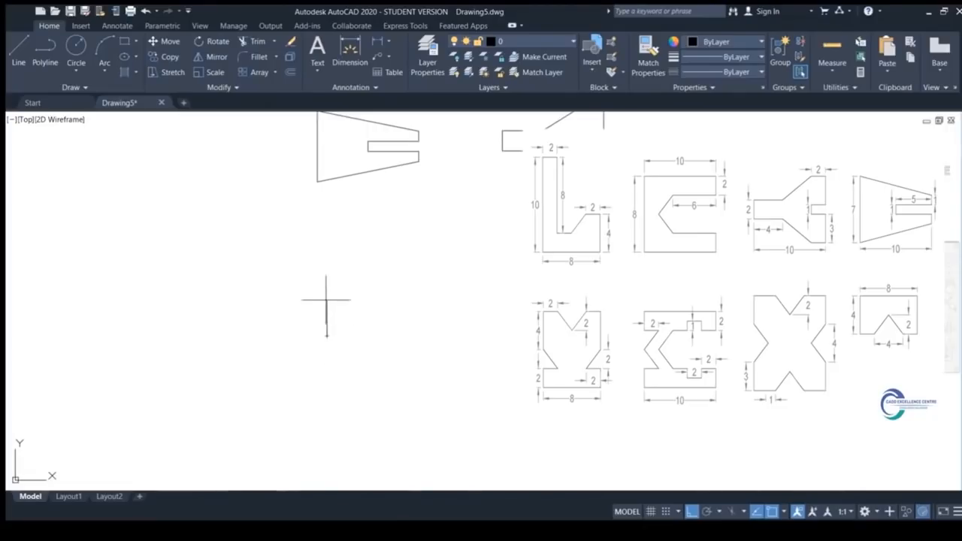
key(Escape)
key(Return)
click(358, 317)
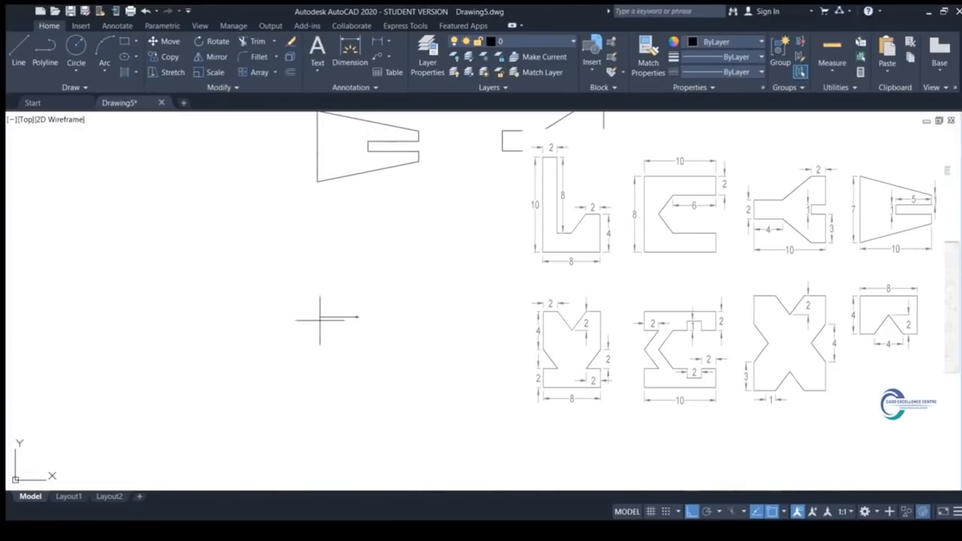
click(337, 316)
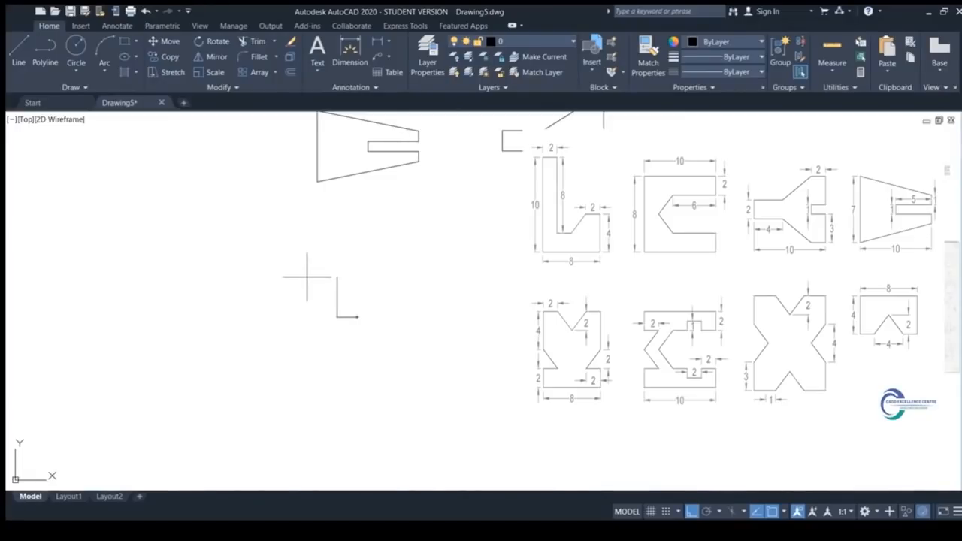
click(333, 276)
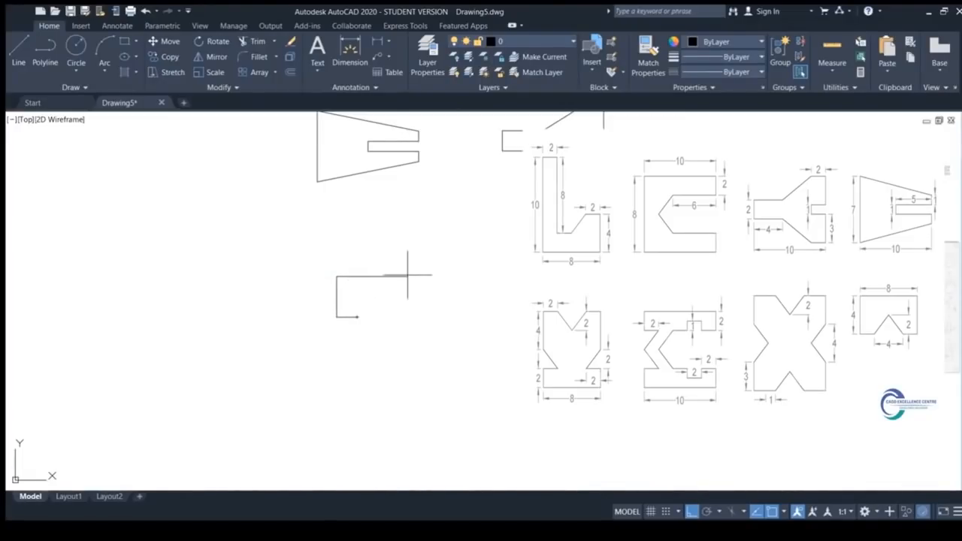
click(419, 277)
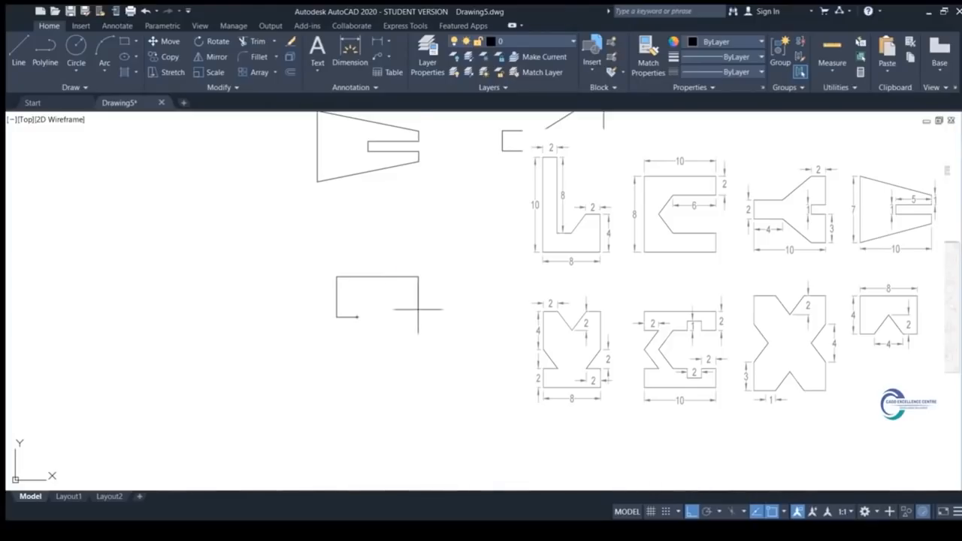
Add the other 4-unit side, a bottom line to the shape's centre, and a 2-unit vertical helper line upward
scroll(399, 328, up, 2)
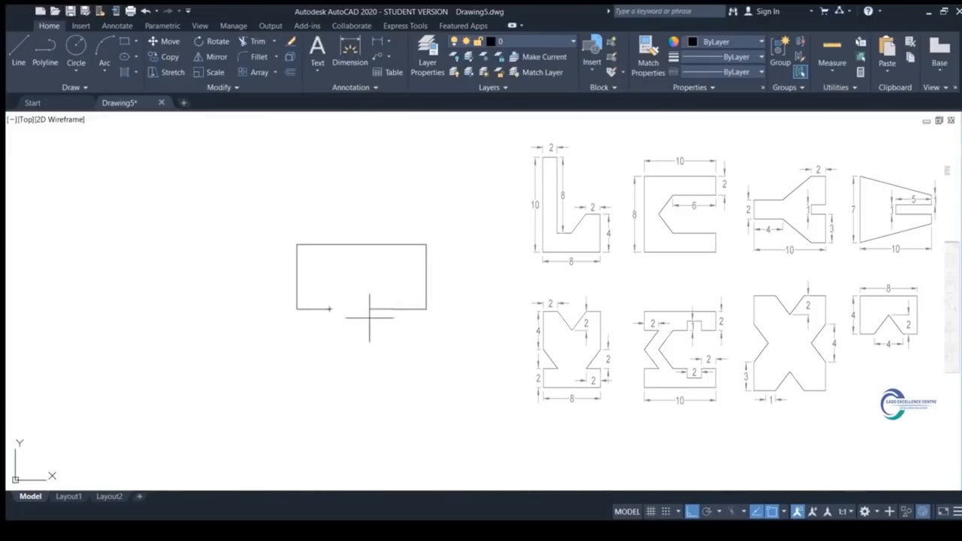
click(361, 308)
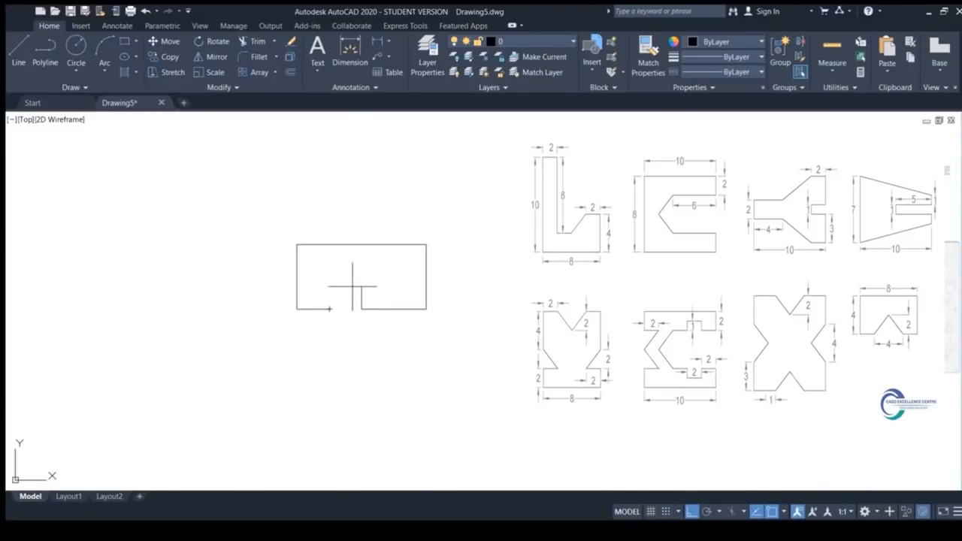
click(361, 276)
Form the 4-unit-wide V notch with sloped lines from its 2-unit-high peak to the bottom edges, and delete the helper lines
click(393, 308)
click(364, 308)
key(Escape)
click(365, 307)
key(Escape)
click(366, 303)
key(Delete)
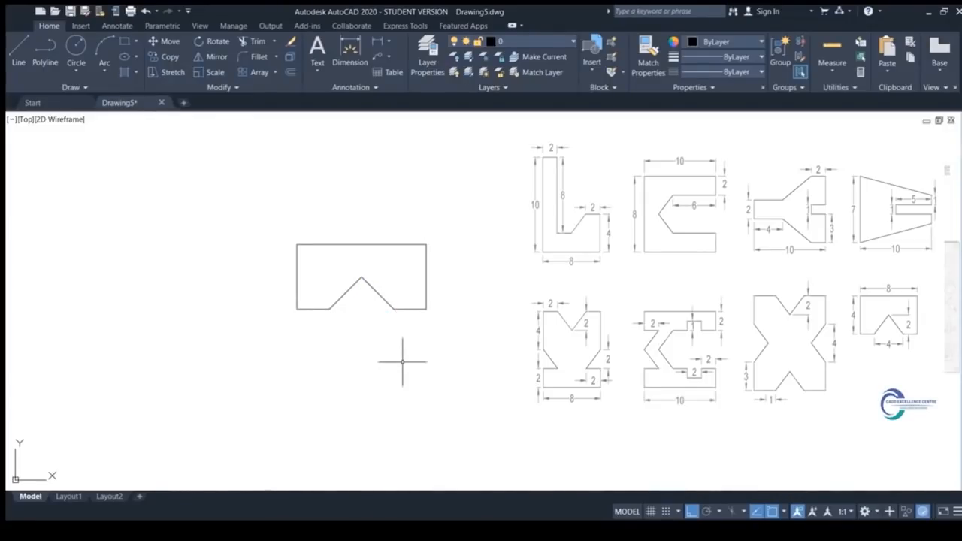
Draw the X figure's upper-left outer edges, then 2-unit vertical and horizontal helper lines closed by the notch diagonal
scroll(326, 343, down, 4)
scroll(311, 306, up, 2)
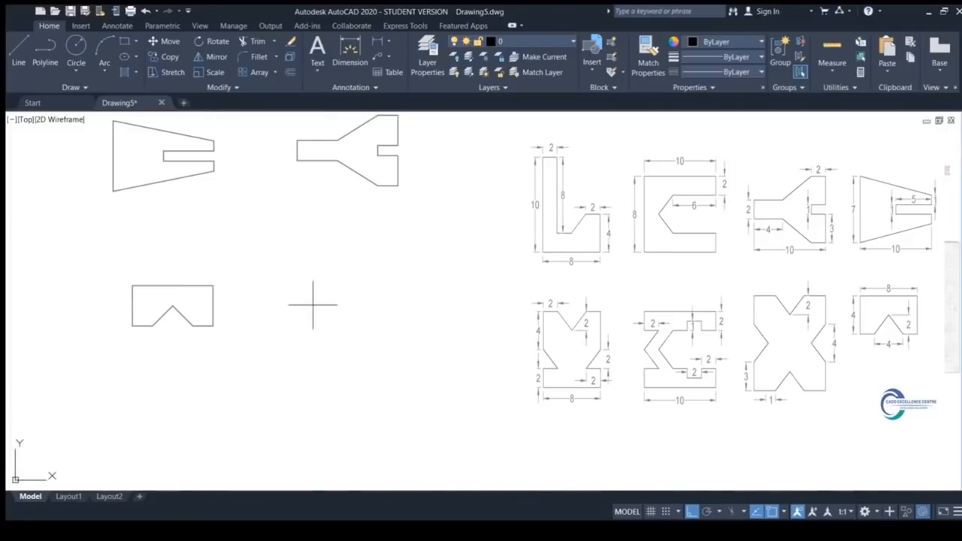
click(304, 242)
click(341, 243)
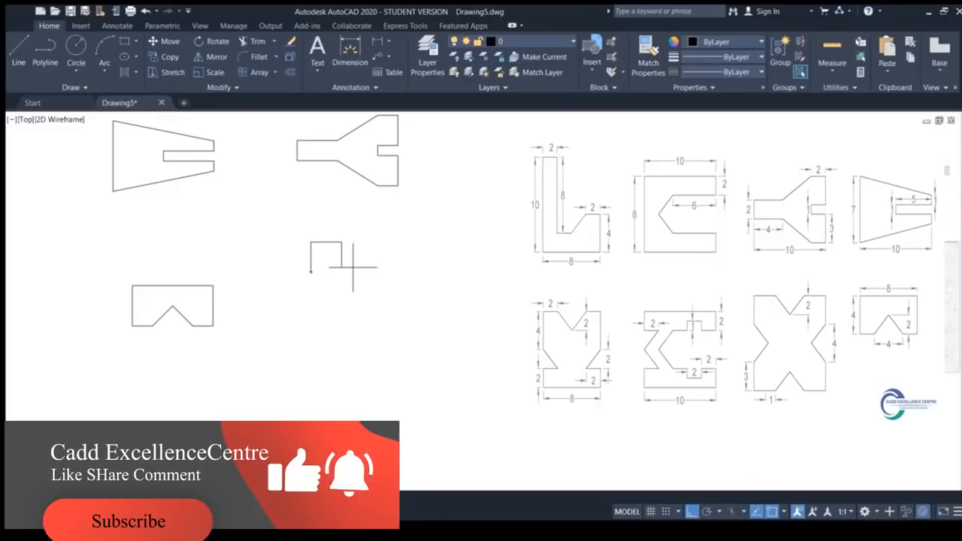
text(2)
key(Return)
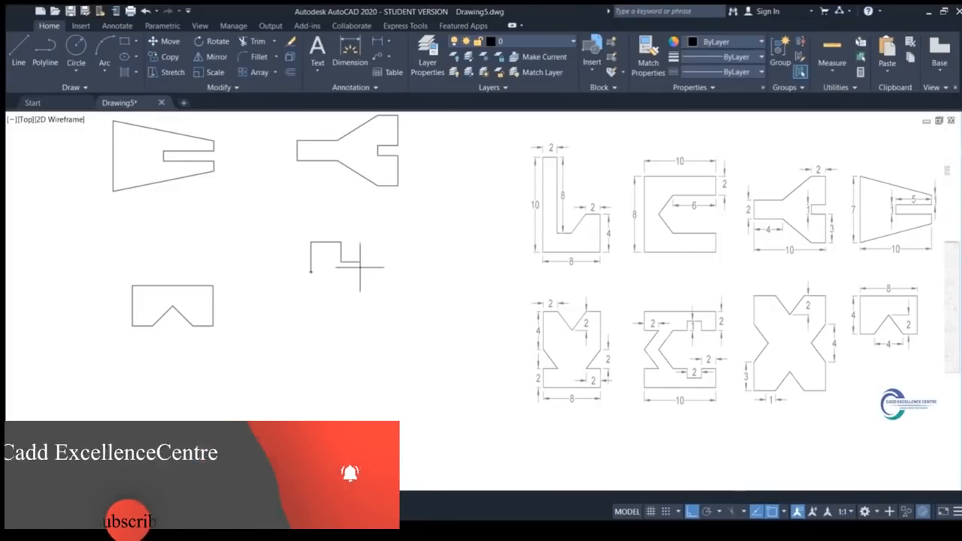
text(2)
key(Return)
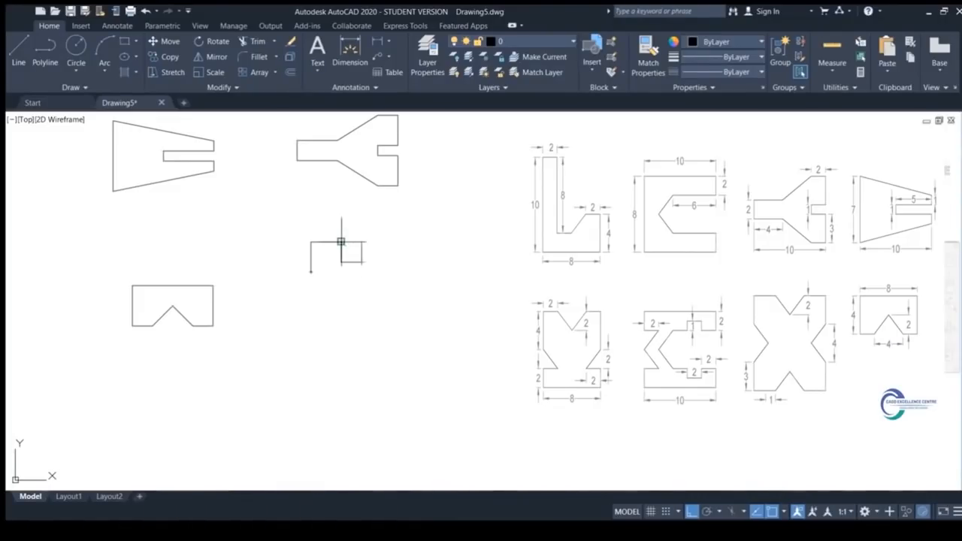
scroll(318, 258, up, 2)
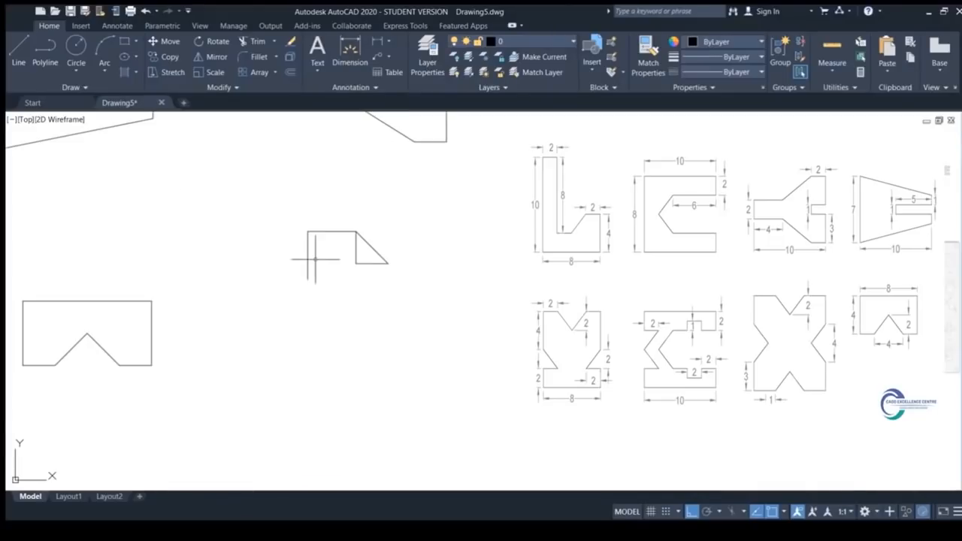
Draw helper lines from the lower end of the X figure's left edge and close them with the side-notch diagonal
click(321, 256)
click(279, 215)
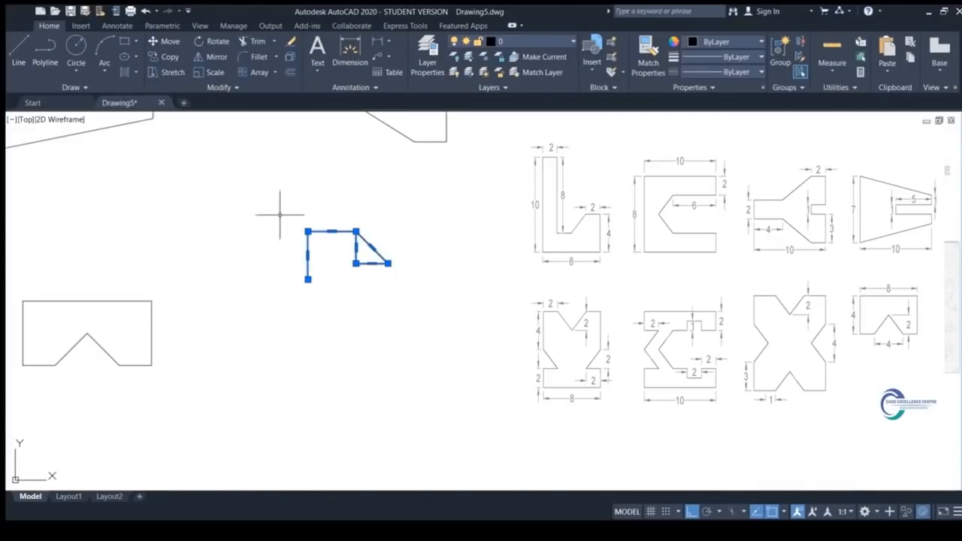
key(Escape)
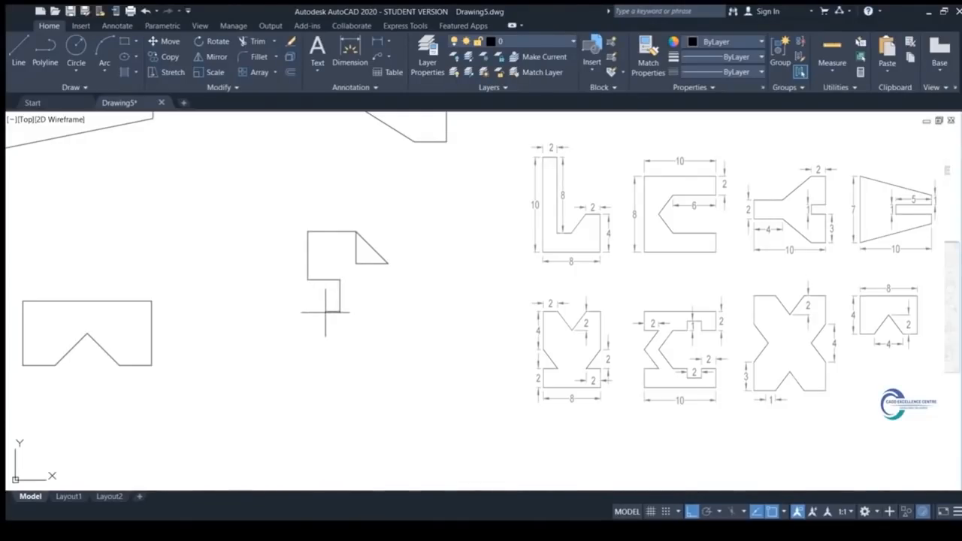
click(307, 280)
key(Escape)
click(342, 274)
click(335, 282)
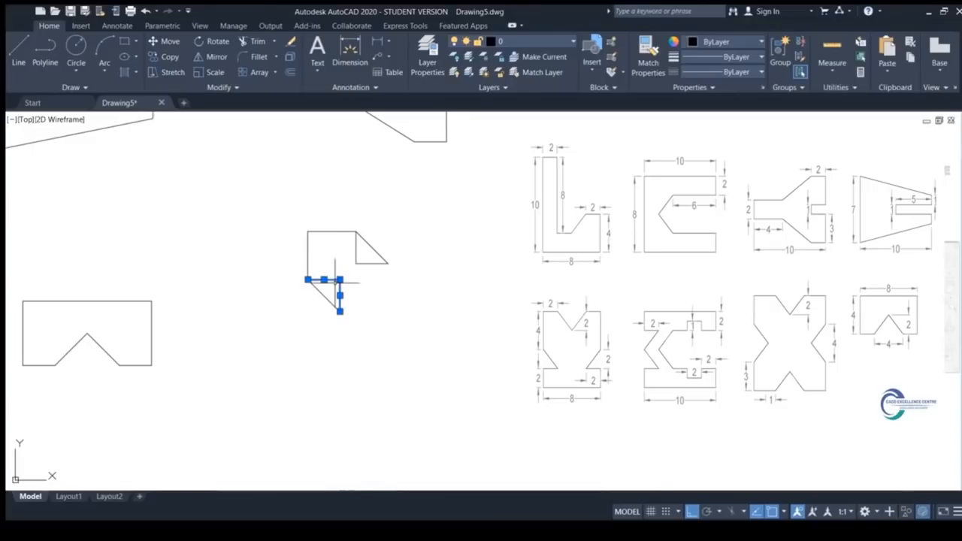
click(364, 264)
click(355, 255)
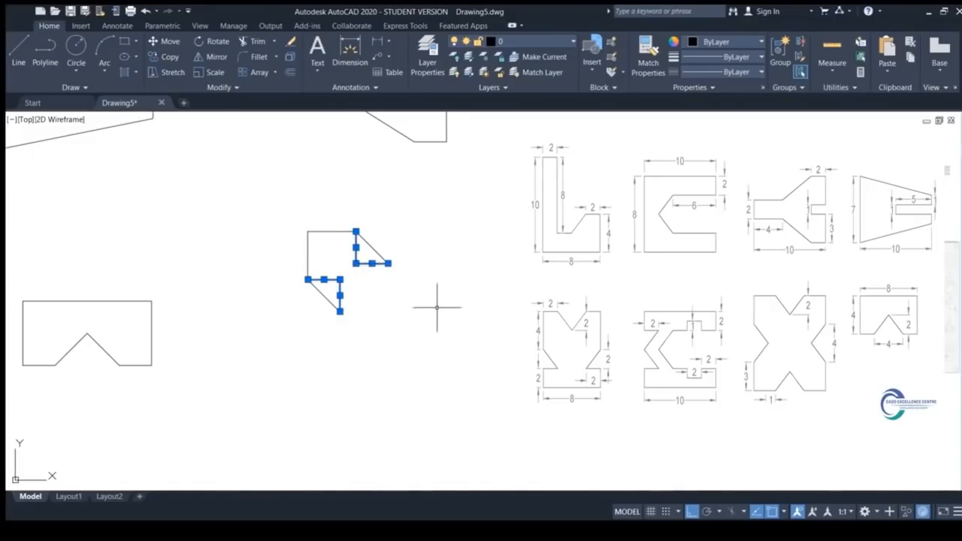
key(Delete)
Draw a vertical construction line down from the upper notch point to the level of the side-notch point
text(l)
key(Return)
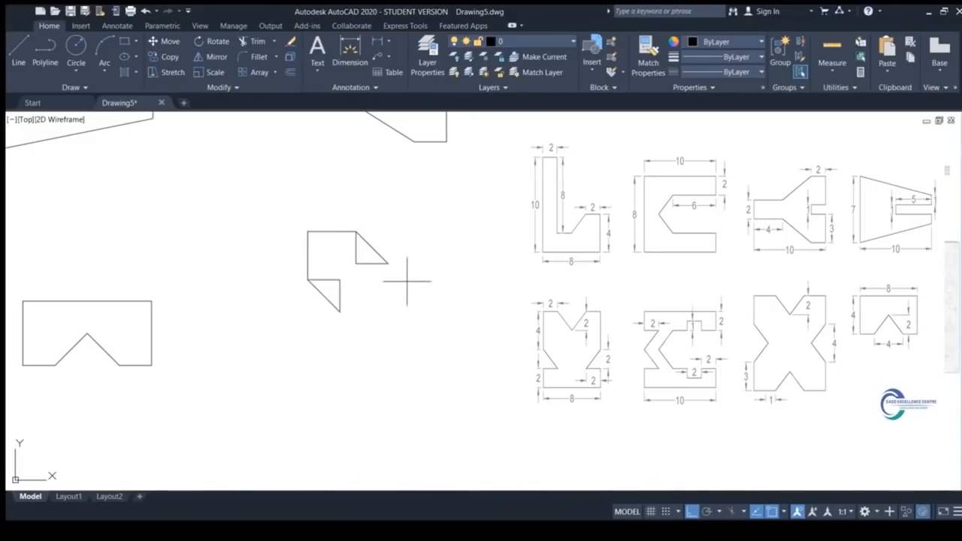
click(387, 263)
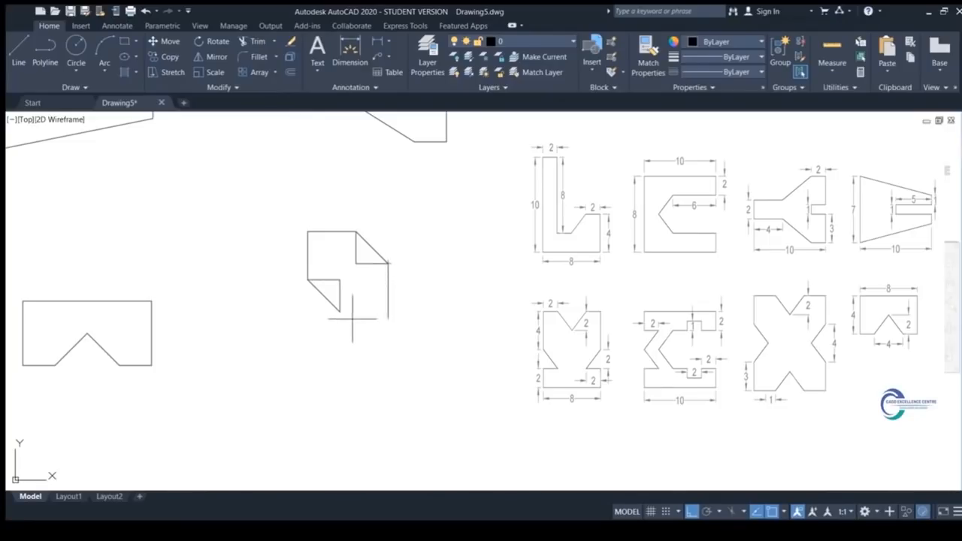
click(387, 311)
key(Escape)
Erase the right-angled helper lines at both diagonals of the X figure's quarter outline
click(370, 264)
click(337, 284)
click(362, 281)
click(350, 261)
key(Escape)
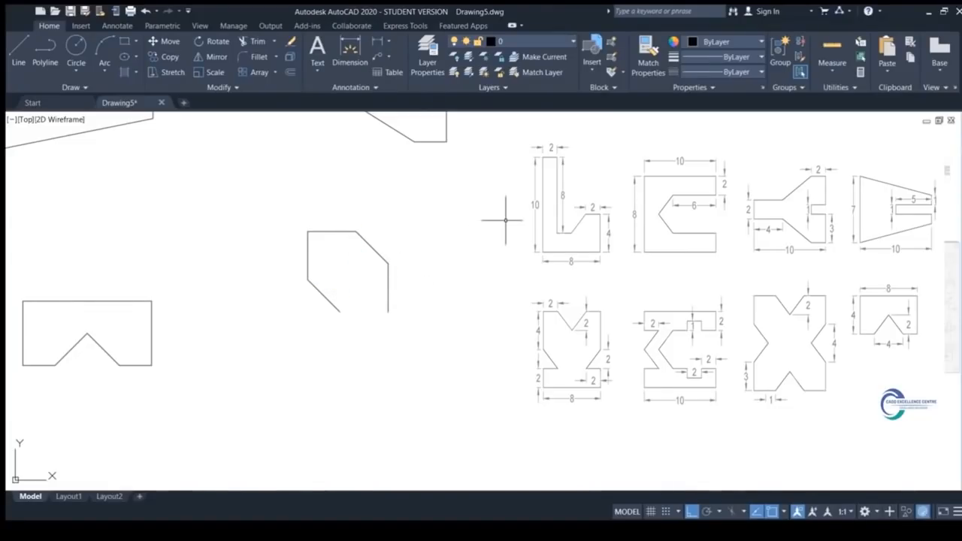
Mirror the quarter outline about the vertical construction line, keeping the original
drag(359, 199, 272, 320)
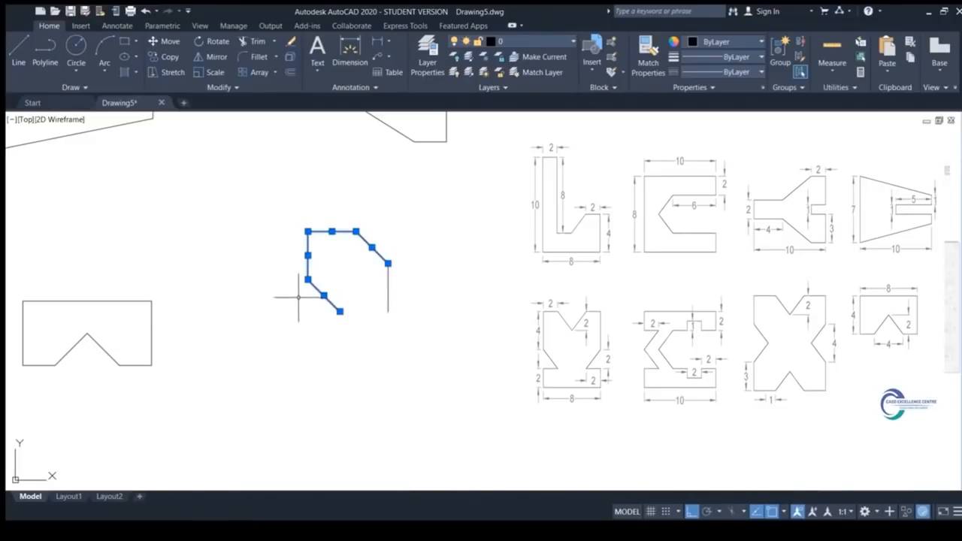
key(Escape)
drag(359, 213, 304, 310)
key(Escape)
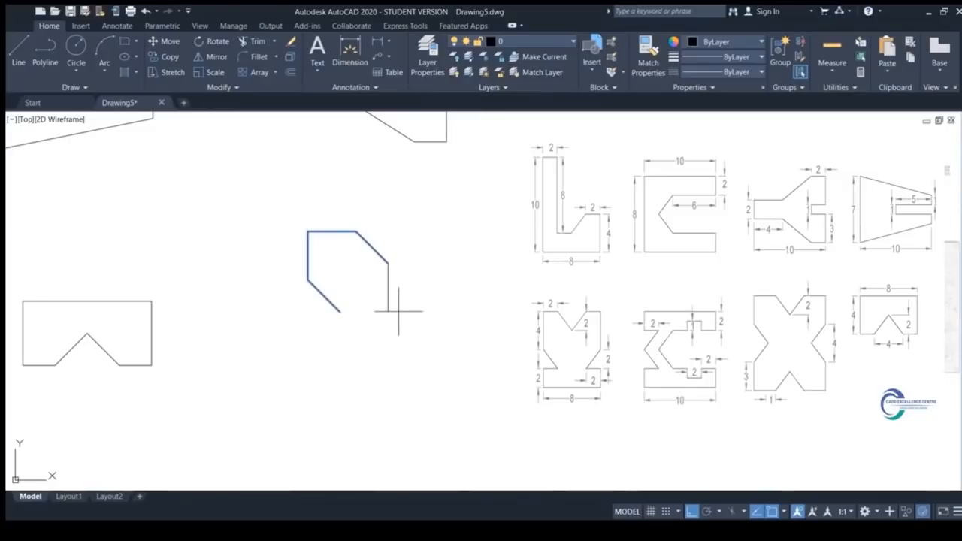
drag(367, 219, 290, 290)
text(mi)
key(Return)
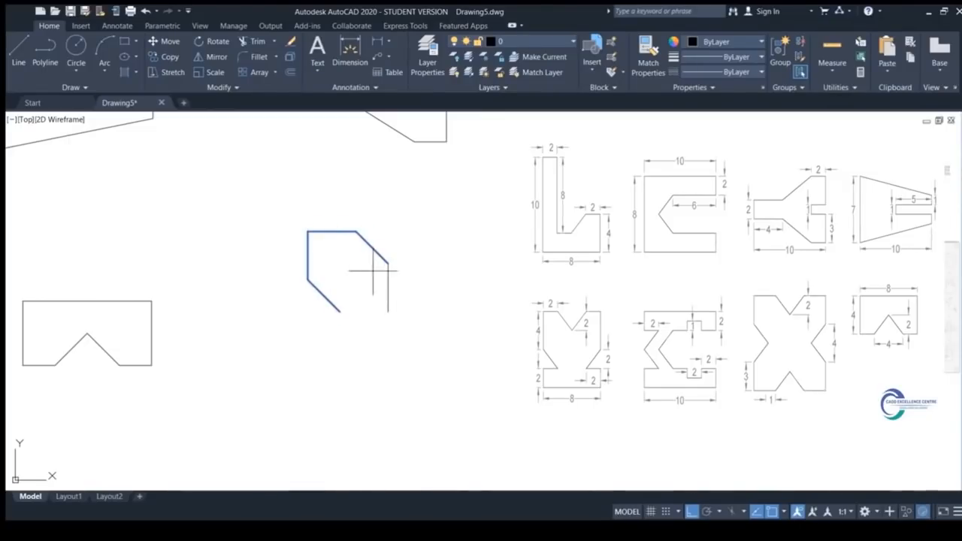
click(387, 262)
click(388, 308)
key(Return)
Mirror the upper half of the X about the horizontal axis through its two side-notch points, keeping the original
drag(489, 221, 391, 350)
drag(375, 225, 287, 311)
text(mi)
key(Return)
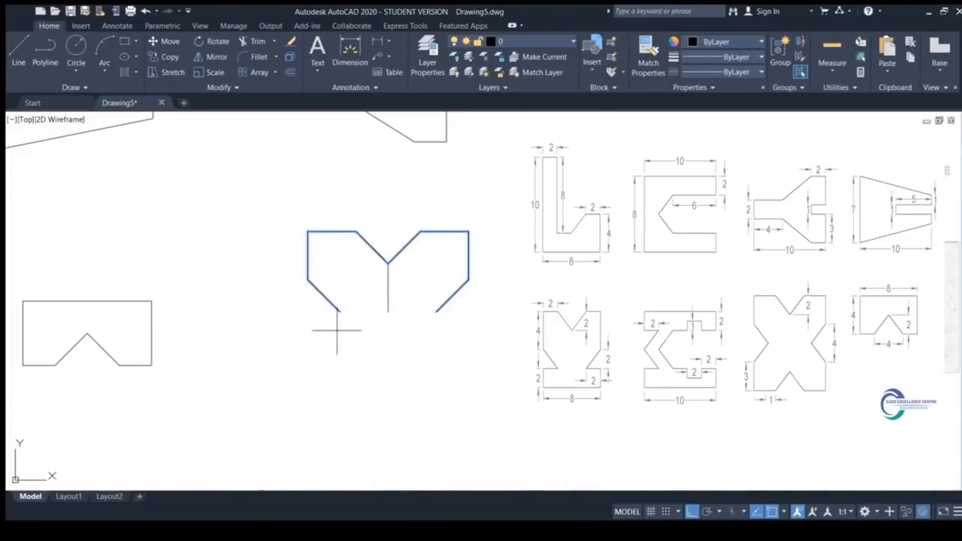
click(339, 311)
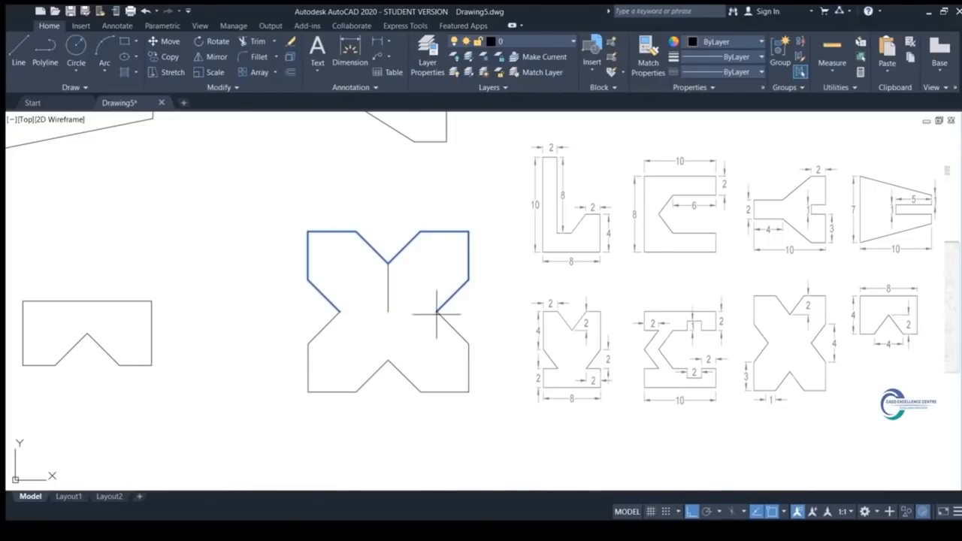
click(436, 313)
key(Return)
Erase the vertical construction line in the middle of the X figure
drag(408, 286, 381, 307)
scroll(504, 355, down, 6)
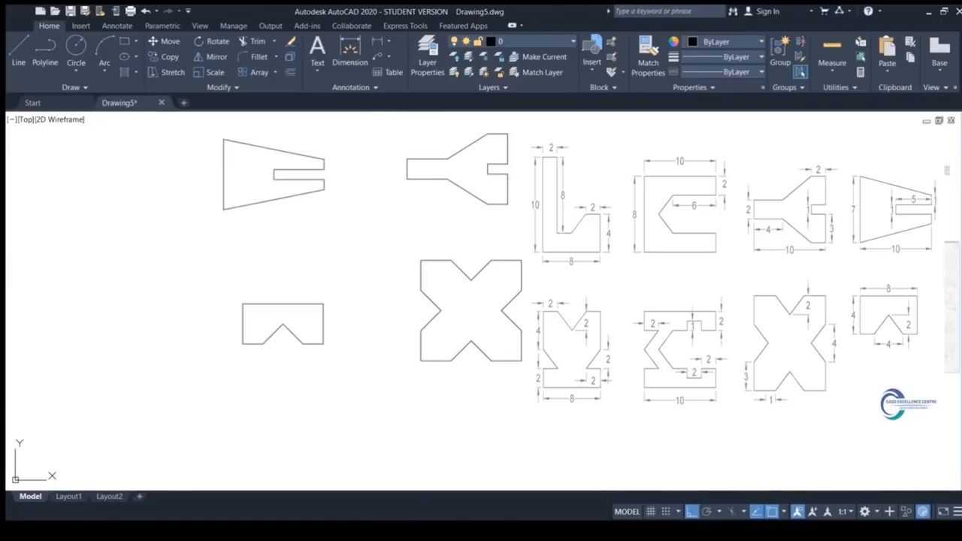
middle_drag(526, 342, 519, 390)
scroll(502, 364, up, 2)
scroll(518, 390, down, 2)
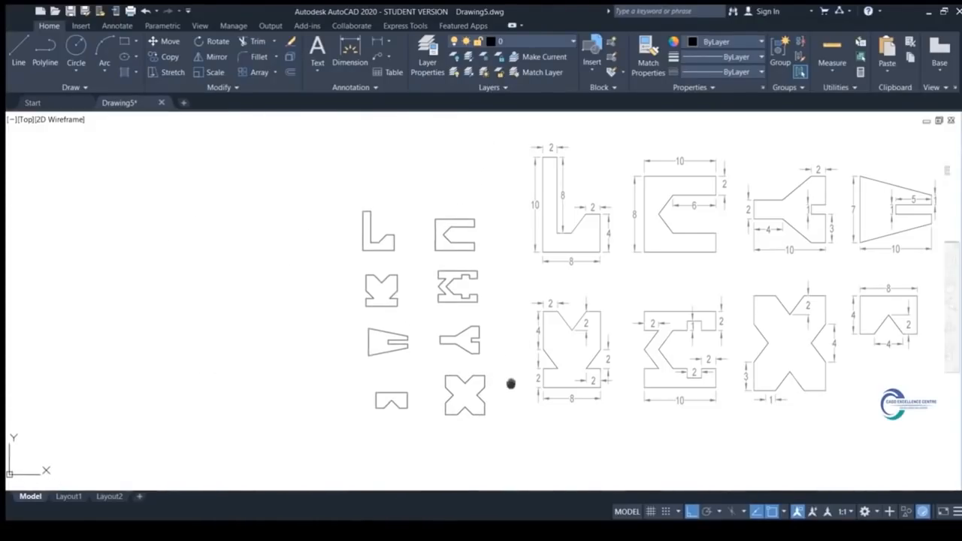
scroll(500, 369, up, 2)
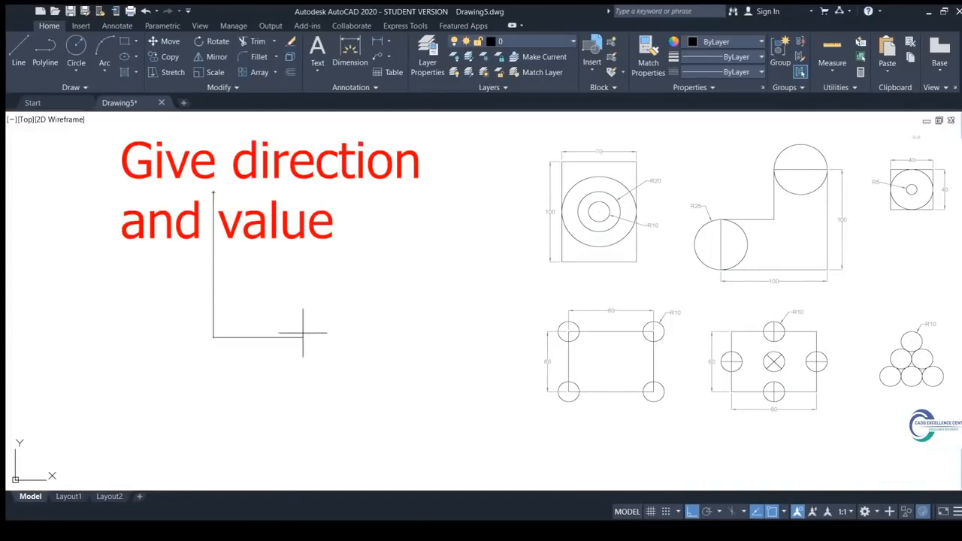
Complete the rectangle with a 70-unit bottom edge, a right edge and a top edge back to the start point
text(70)
key(Return)
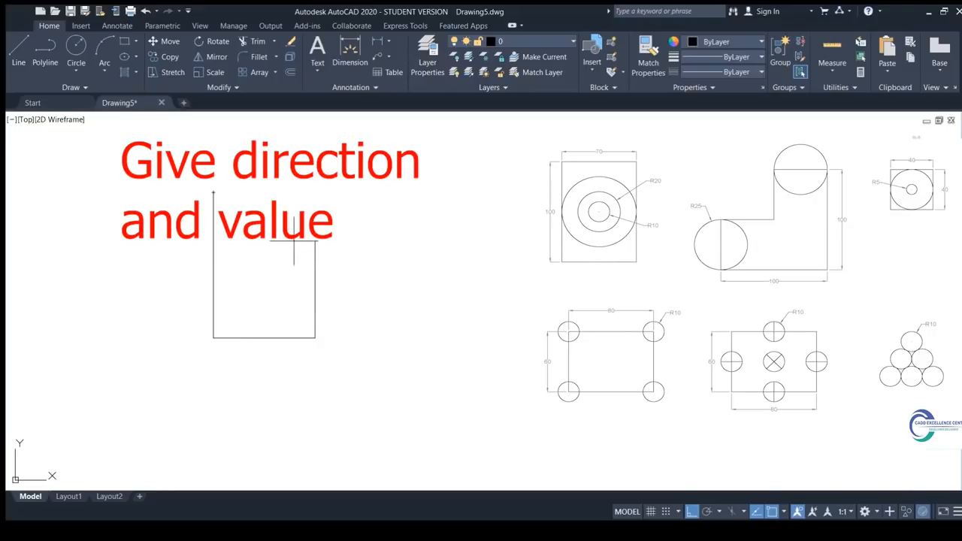
click(213, 192)
key(Return)
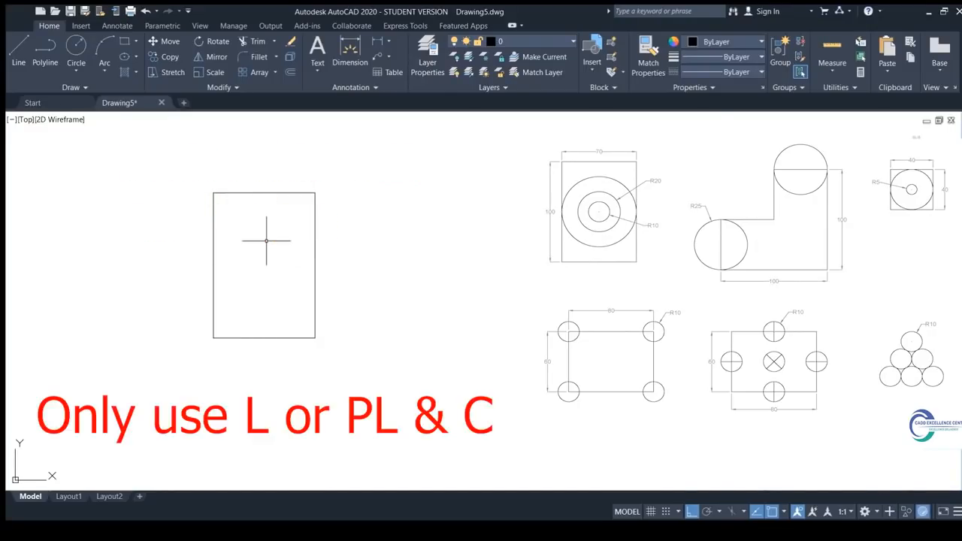
Draw three concentric circles at the rectangle's centre: one reaching its long sides, one of radius 10 and one of radius 20
click(265, 265)
click(314, 264)
text(c)
key(Return)
click(264, 264)
text(10)
key(Return)
key(Return)
click(264, 266)
text(20)
key(Return)
middle_drag(379, 269, 323, 270)
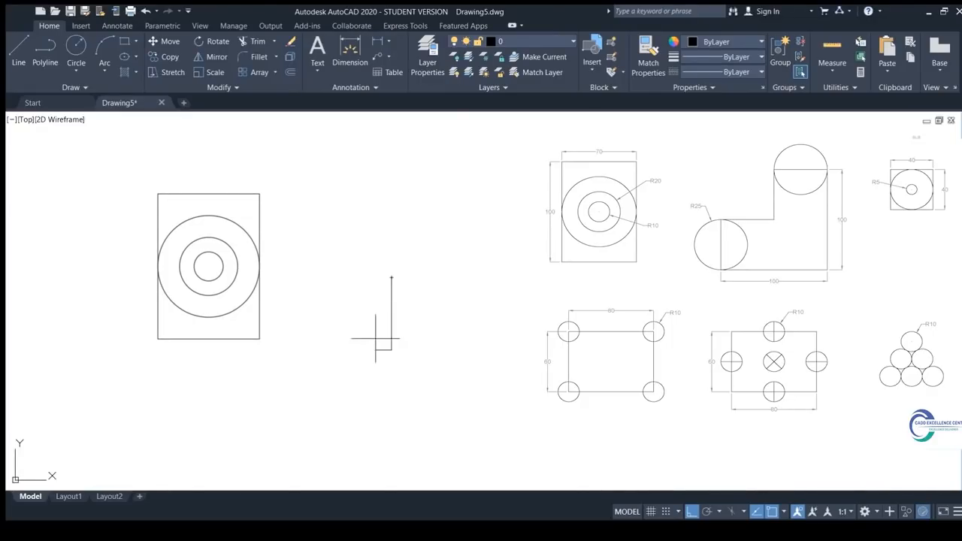
Draw the L-shaped outline with a 100-unit base, letting the two inner edges cross at the inside corner
text(100)
key(Return)
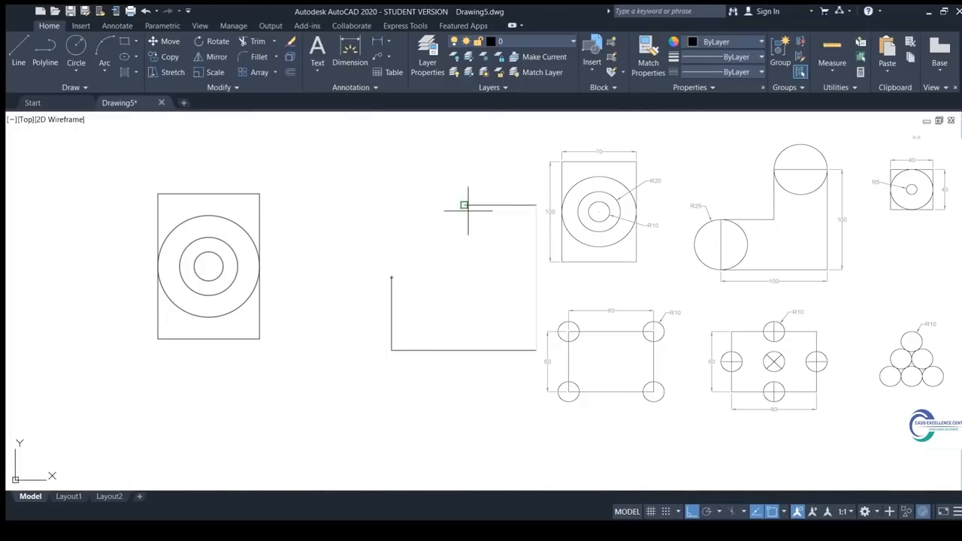
click(391, 278)
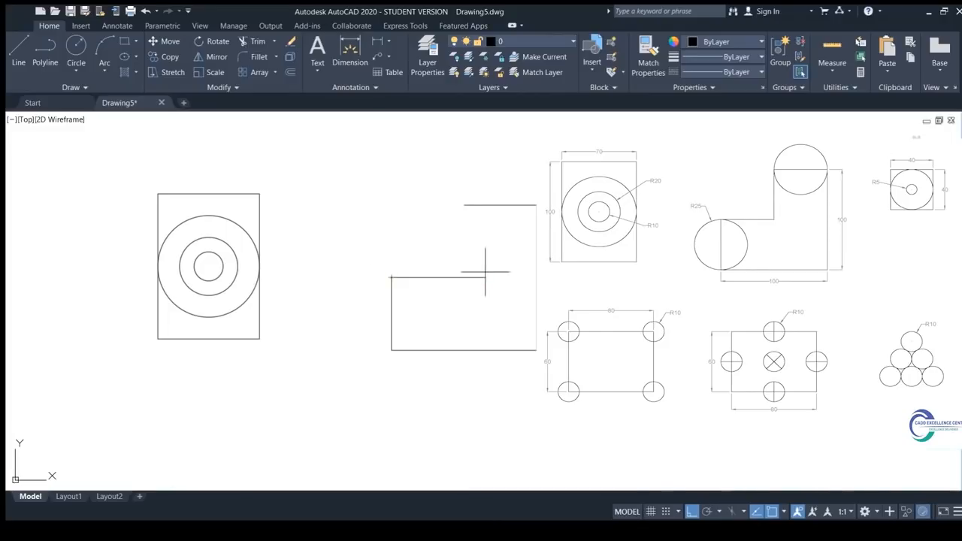
click(463, 204)
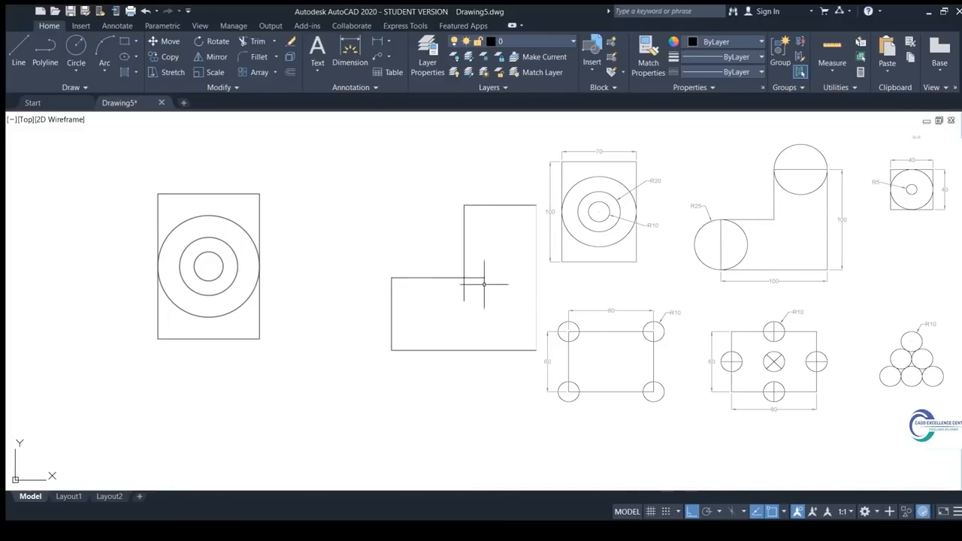
Trim the overhanging line ends at the L-shaped outline's inside corner
text(tr)
key(Return)
key(Return)
click(480, 278)
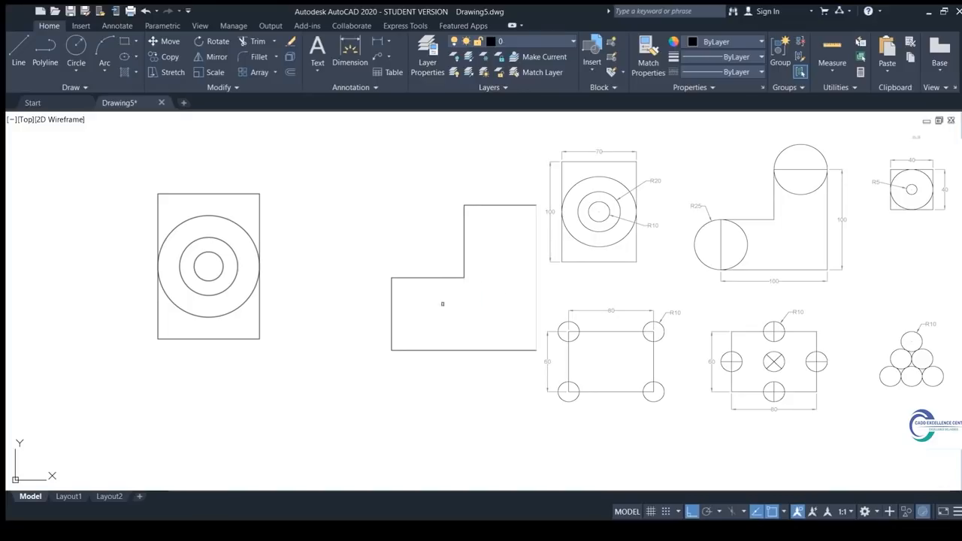
Draw circles centred on the midpoints of the L shape's top and left end edges, each passing through the edge's endpoint
click(536, 205)
key(Return)
click(391, 314)
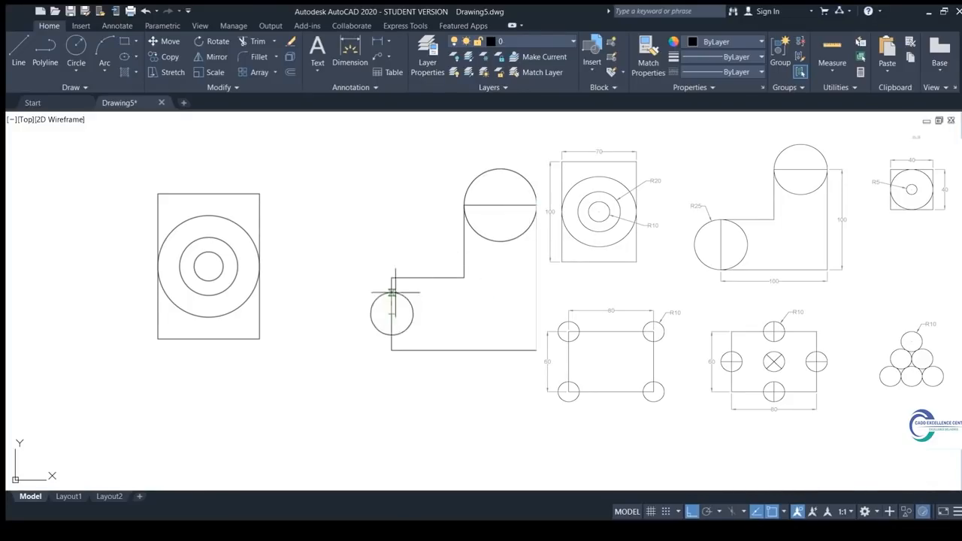
click(391, 278)
Draw a circle of radius 10 in the empty area below the concentric-circle figure
scroll(393, 276, down, 2)
middle_drag(409, 305, 408, 226)
click(252, 371)
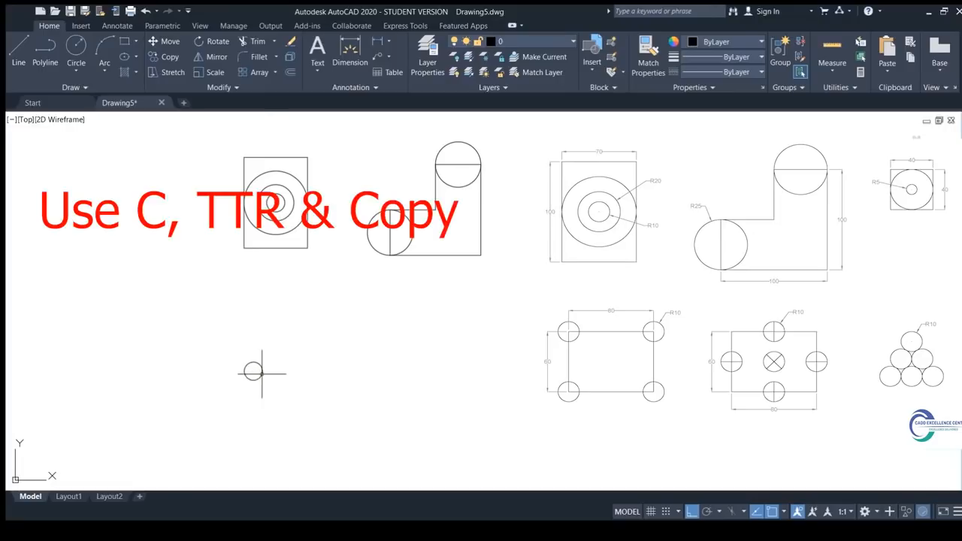
text(10)
key(Return)
Copy the radius 10 circle twice sideways from quadrant to quadrant to form a row of three touching circles
scroll(256, 373, up, 2)
click(250, 384)
text(co)
key(Return)
click(237, 370)
click(265, 370)
click(294, 370)
key(Return)
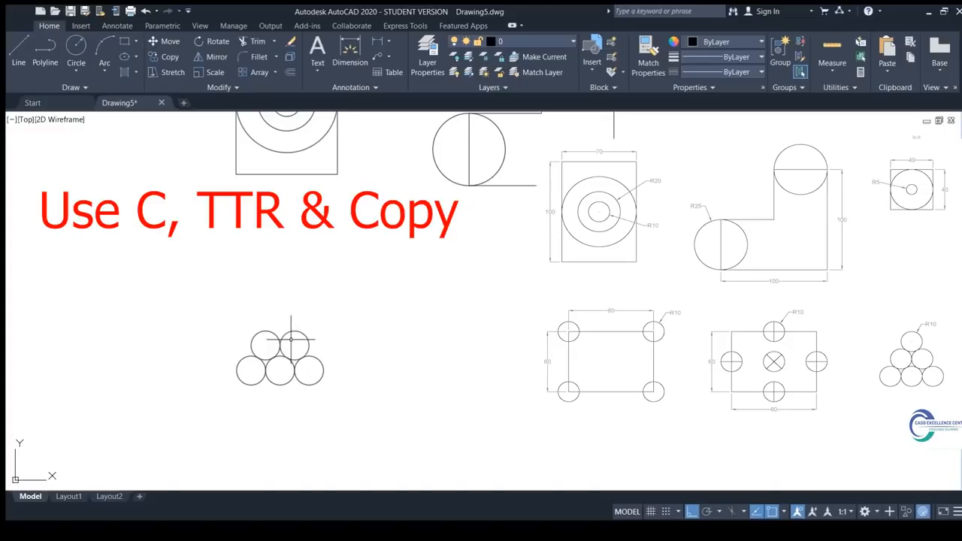
Draw the pyramid's top circle tangent to the two middle-row circles, accepting the same radius
scroll(291, 338, up, 2)
click(268, 330)
click(282, 327)
key(Return)
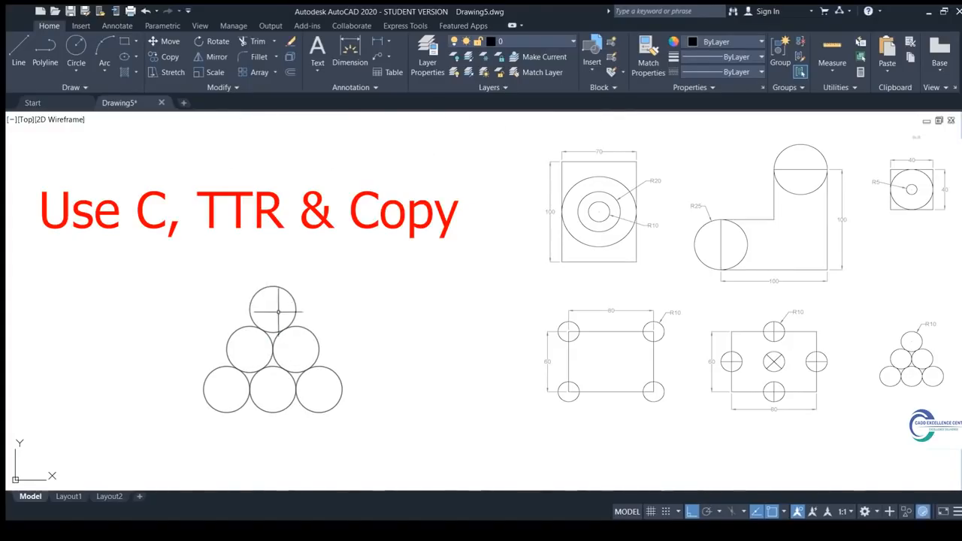
Draw a closed 40 by 40 square below the L-shaped figure
scroll(226, 308, down, 4)
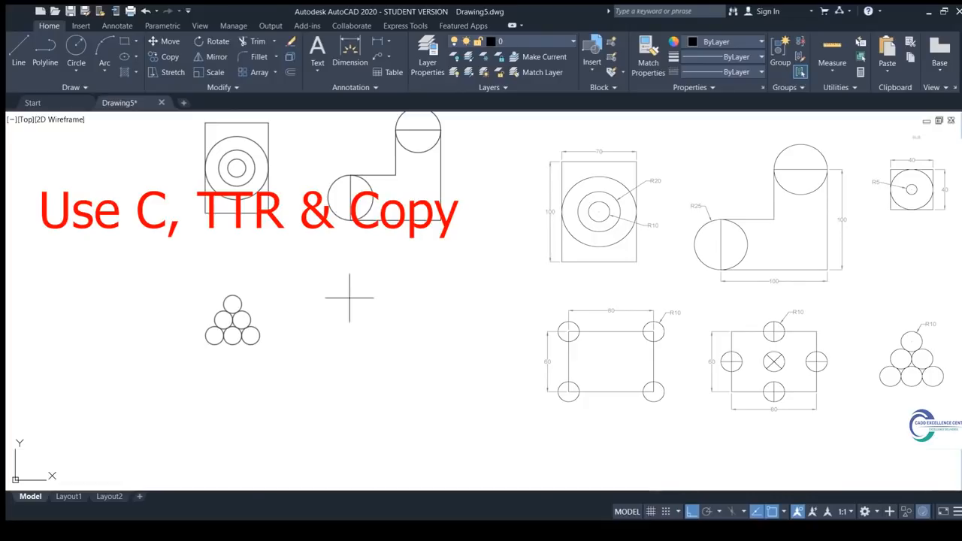
click(353, 334)
click(386, 335)
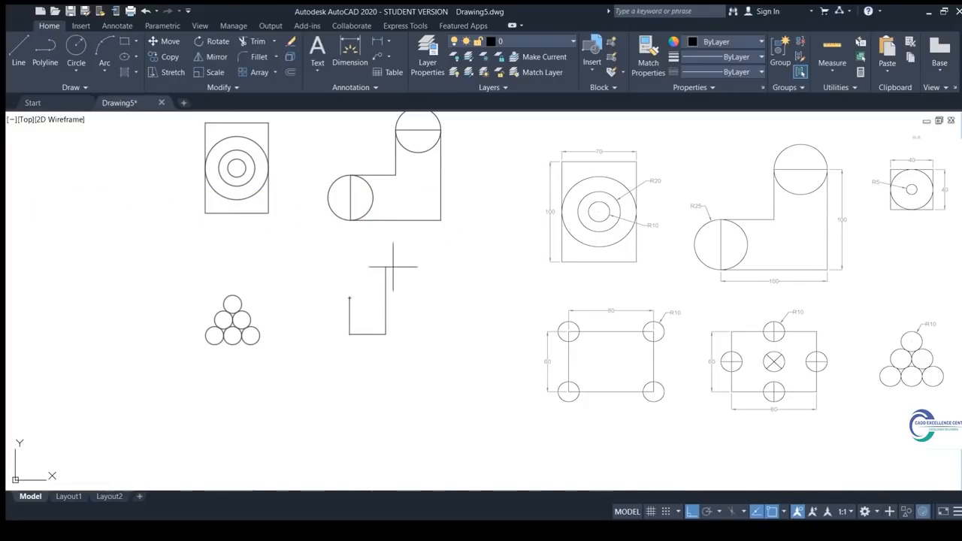
text(40)
key(Return)
click(349, 298)
key(Escape)
Draw two concentric circles at the centre of the 40 by 40 square, one touching its sides and one of radius 5
scroll(375, 312, up, 3)
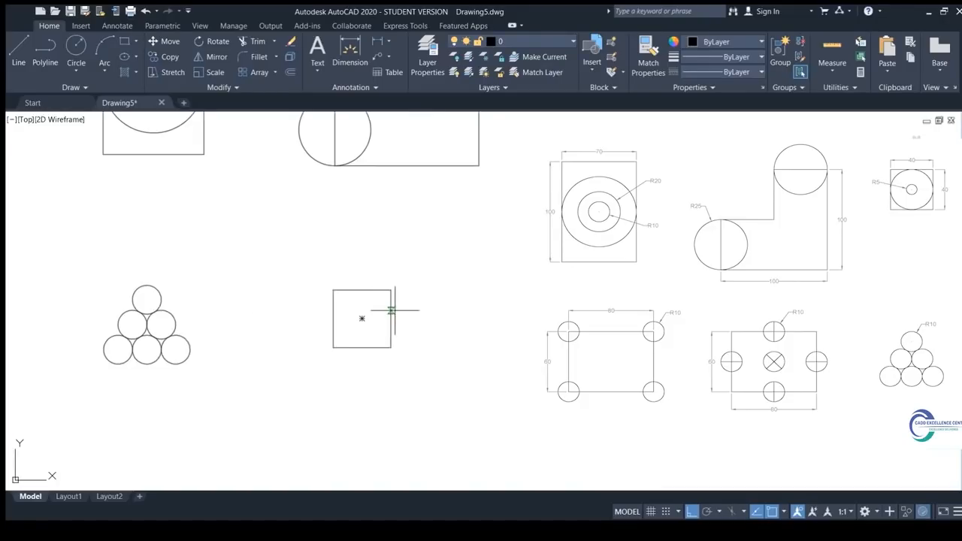
click(362, 319)
click(391, 318)
key(Return)
click(362, 319)
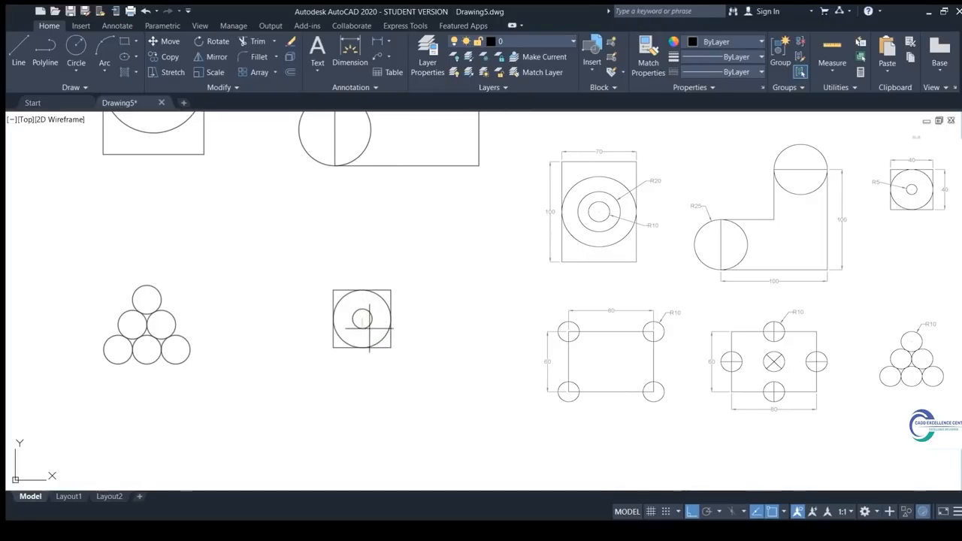
click(368, 327)
Draw a closed rectangle 80 wide by 60 high below the circle pyramid
scroll(362, 328, down, 2)
middle_drag(361, 330, 350, 228)
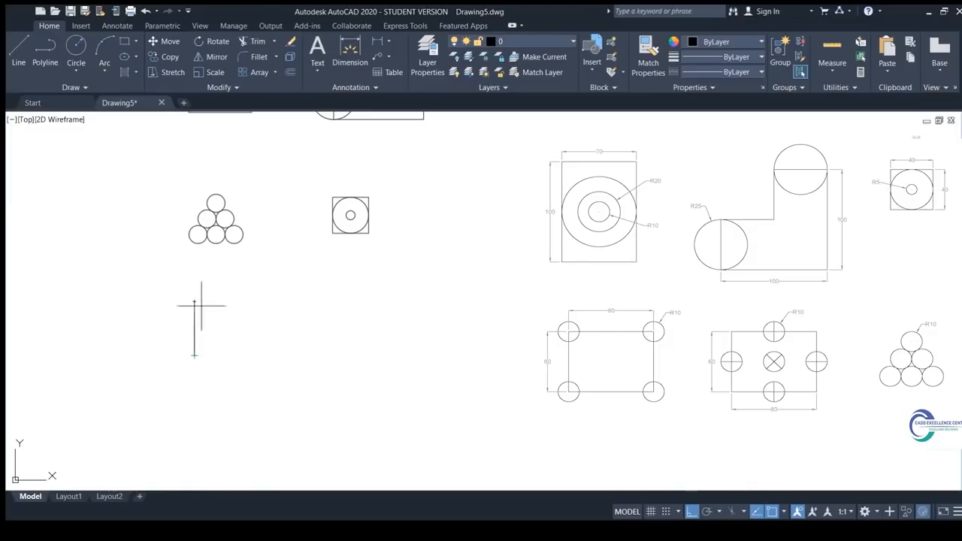
click(263, 355)
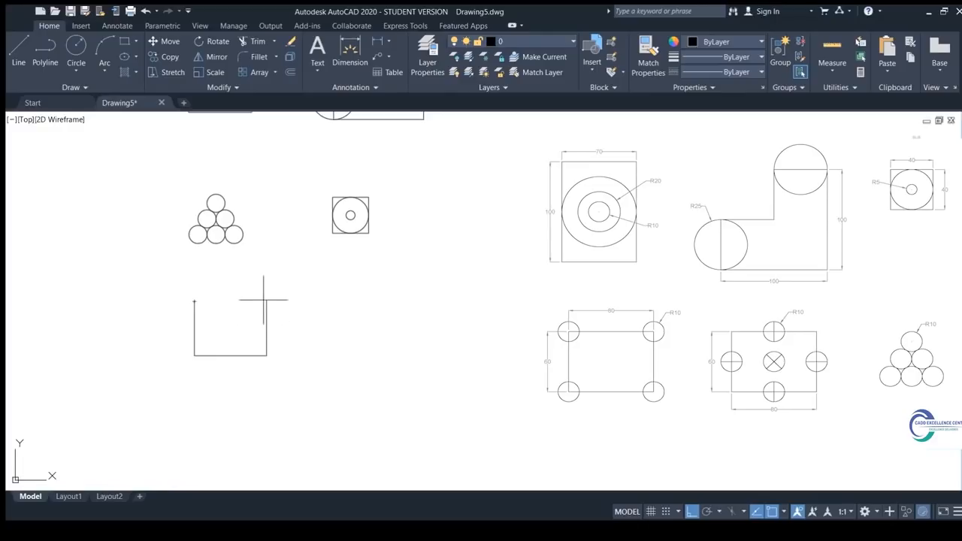
click(266, 301)
click(194, 301)
key(Return)
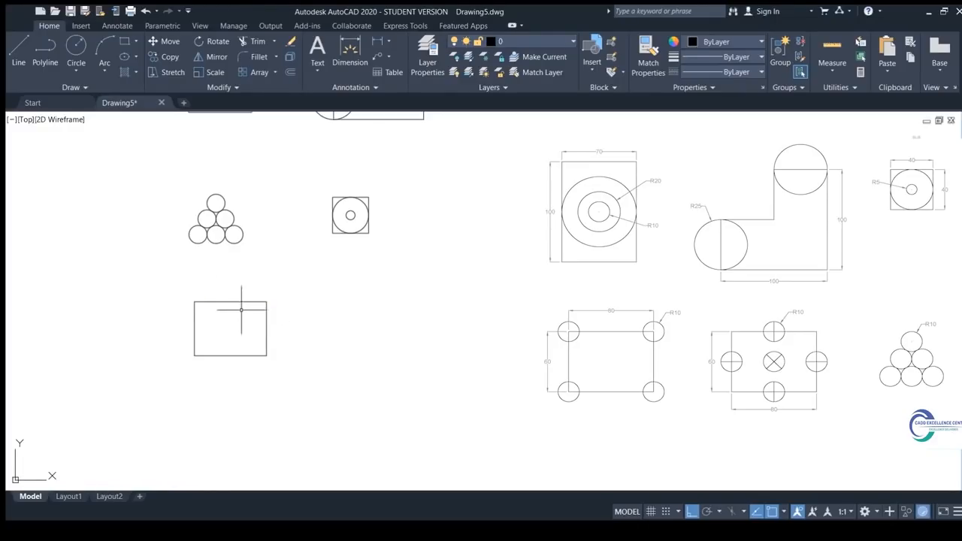
Draw a circle of radius 10 centred on the upper right corner of the 80 by 60 rectangle
text(c)
key(Return)
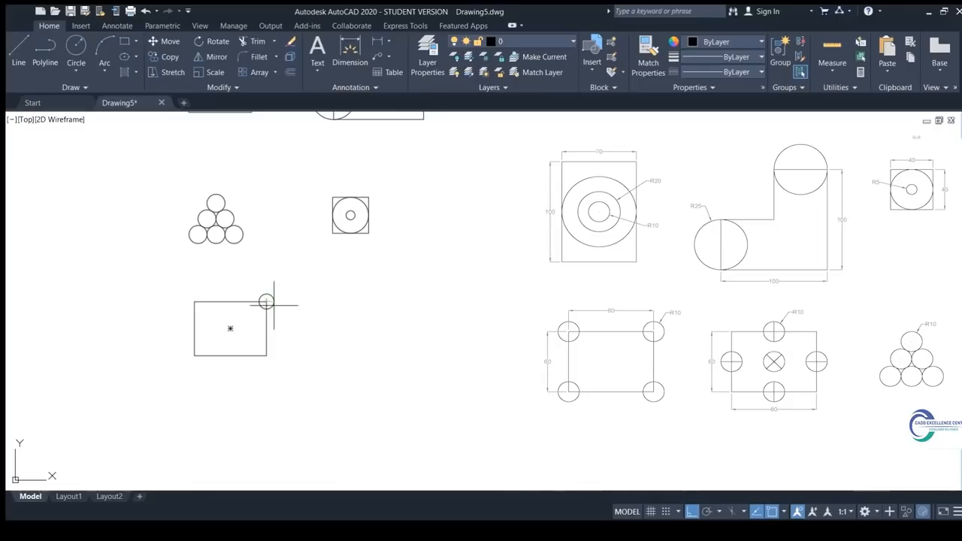
click(273, 305)
Copy the corner circle from its centre to the other three corners of the rectangle
click(320, 137)
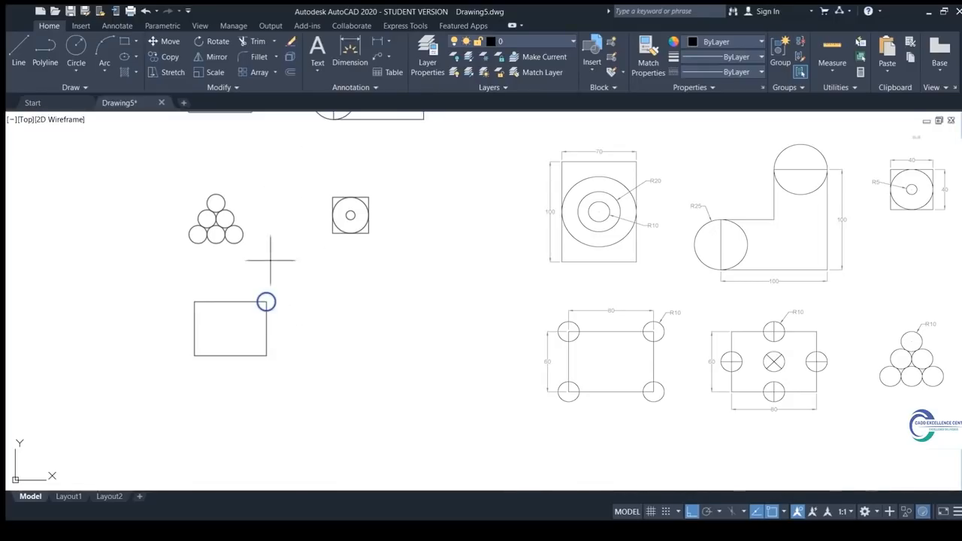
click(266, 301)
click(266, 354)
click(194, 354)
click(193, 301)
key(Return)
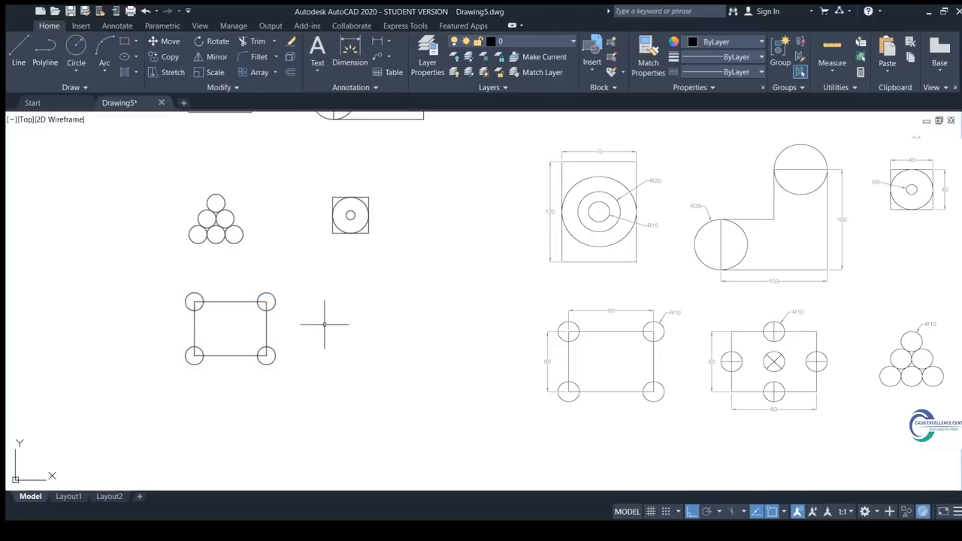
Copy the 80 by 60 rectangle without its circles horizontally into the empty area beside it
middle_drag(326, 322, 296, 315)
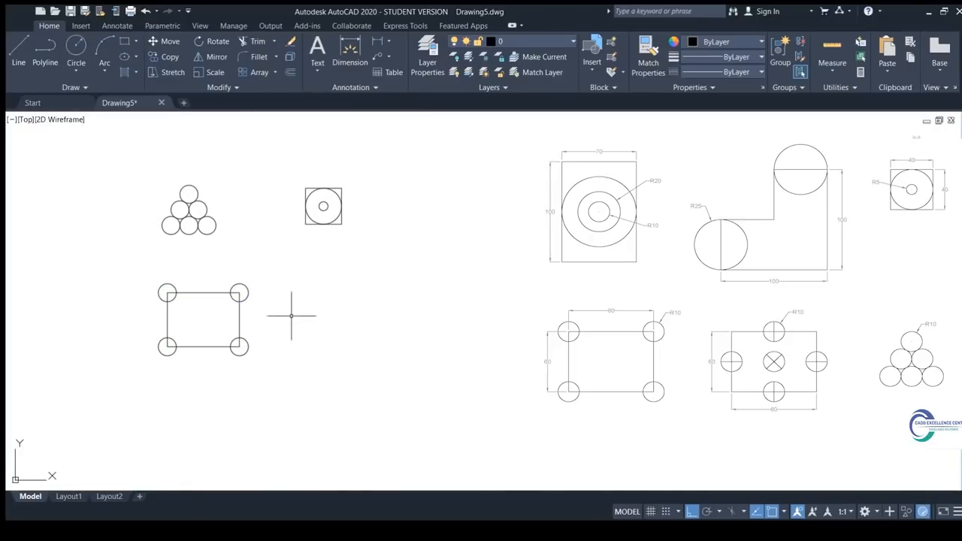
click(279, 324)
click(225, 318)
key(Return)
click(218, 321)
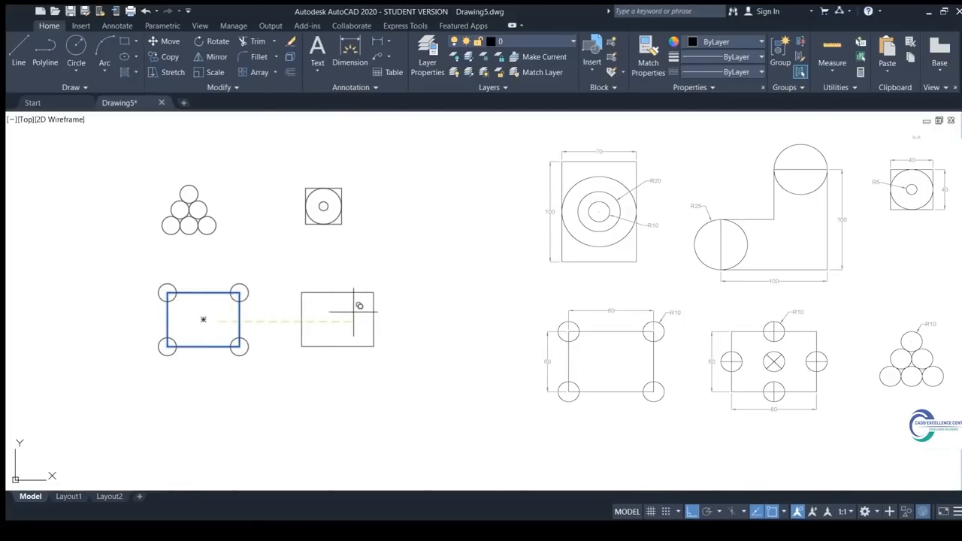
click(355, 316)
key(Return)
Draw a radius 10 circle at the midpoint of the copied rectangle's left edge, with horizontal and vertical diameter lines
middle_drag(357, 314, 345, 314)
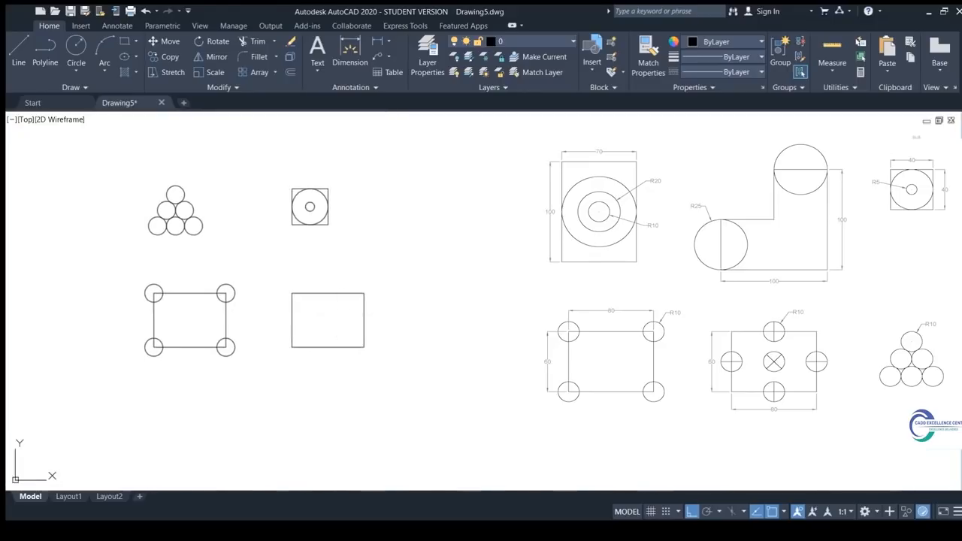
click(291, 322)
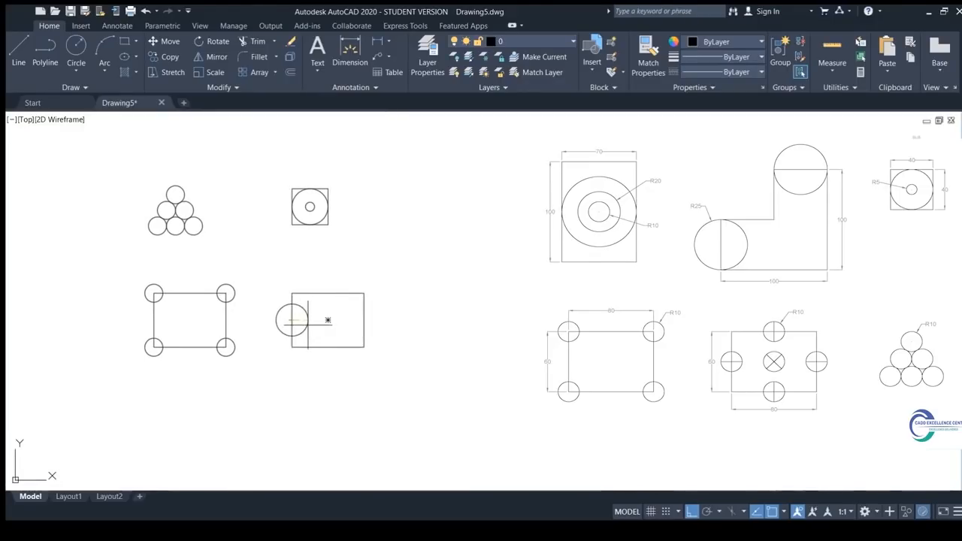
scroll(295, 321, up, 2)
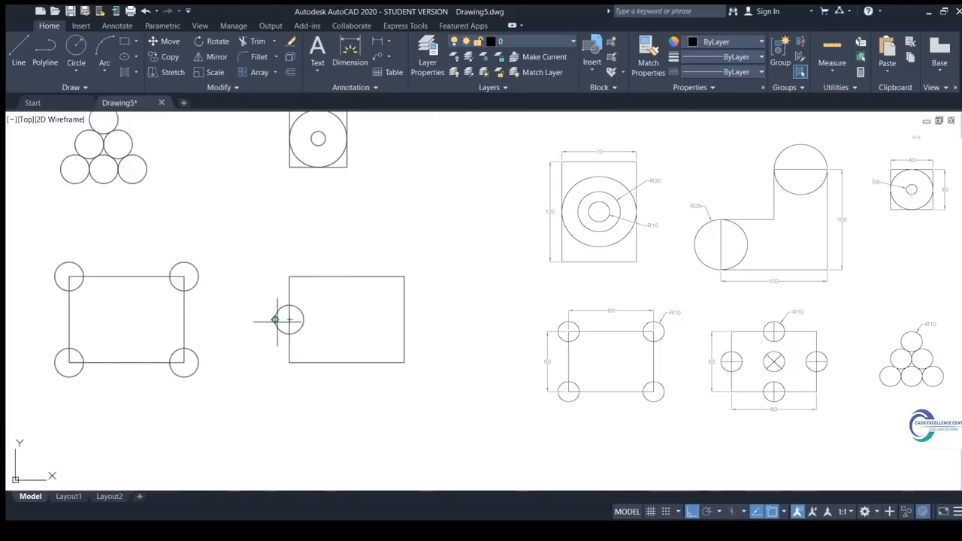
click(304, 319)
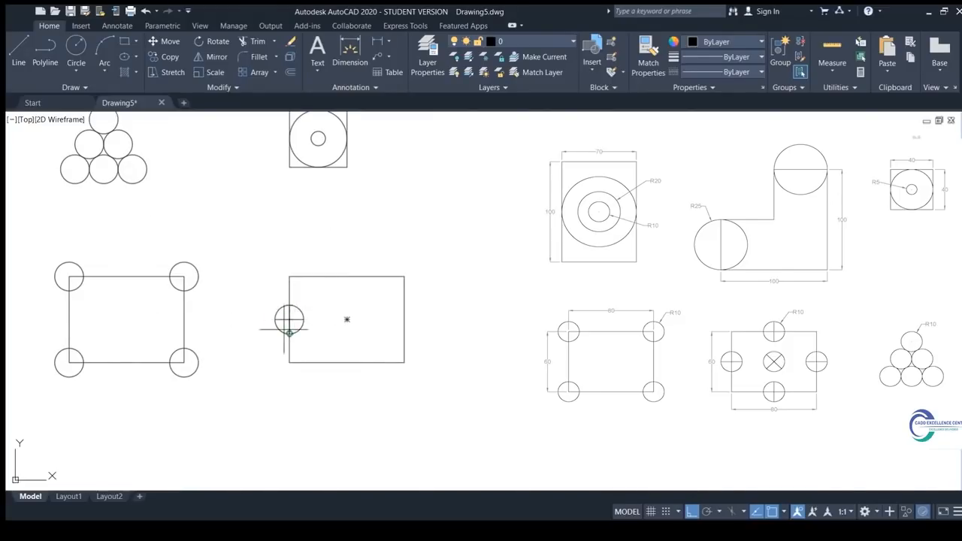
Copy the crossed circle from its centre to the midpoints of the other three edges and to the rectangle's centre
click(267, 297)
click(321, 343)
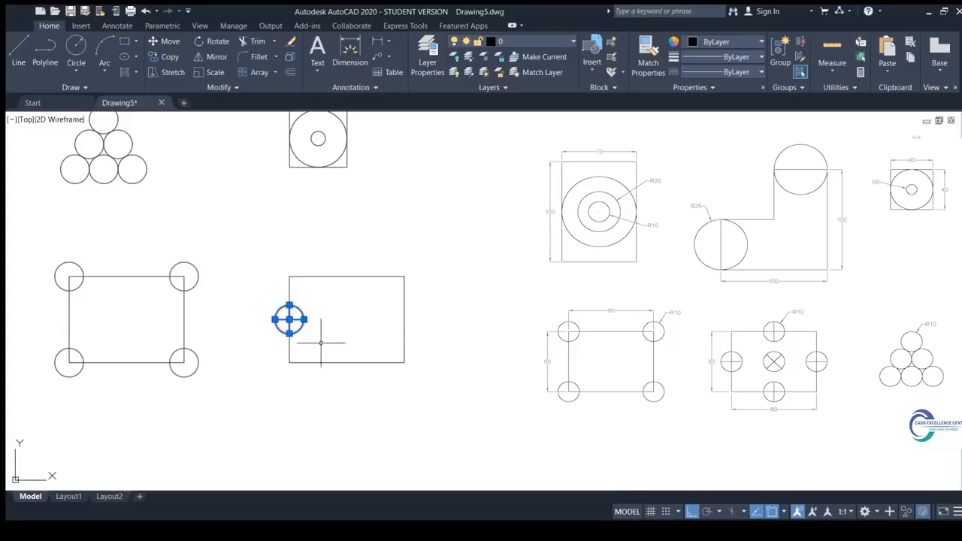
text(co)
key(Return)
click(289, 319)
click(346, 275)
click(405, 320)
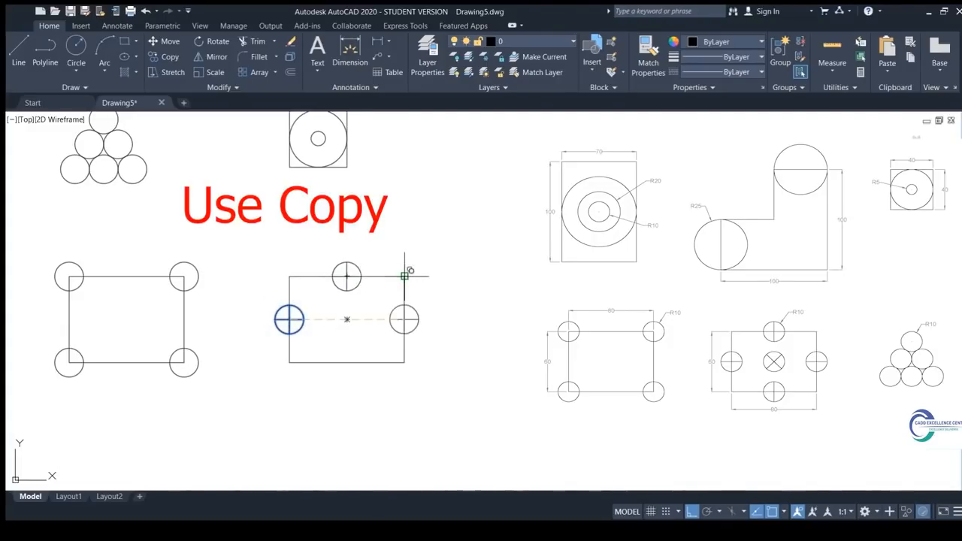
click(348, 319)
click(348, 363)
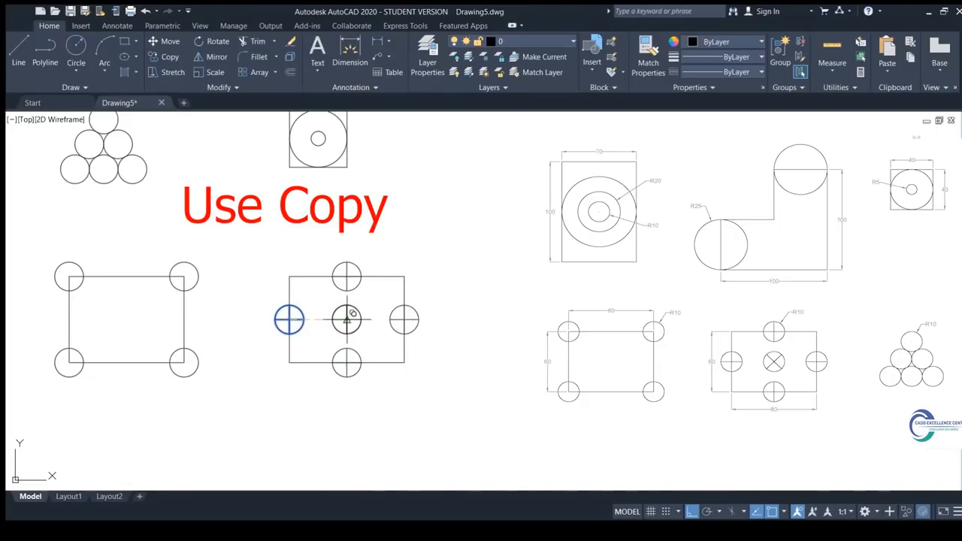
key(Escape)
Rotate the crossed circle in the middle of the rectangle by 45 degrees about its centre
scroll(346, 319, up, 2)
click(318, 290)
click(371, 347)
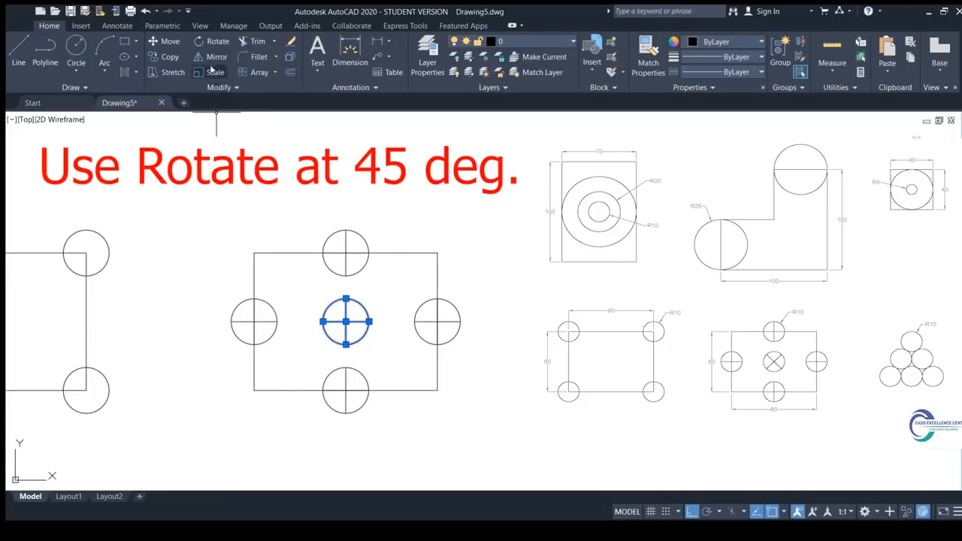
click(203, 41)
click(346, 320)
text(45)
key(Return)
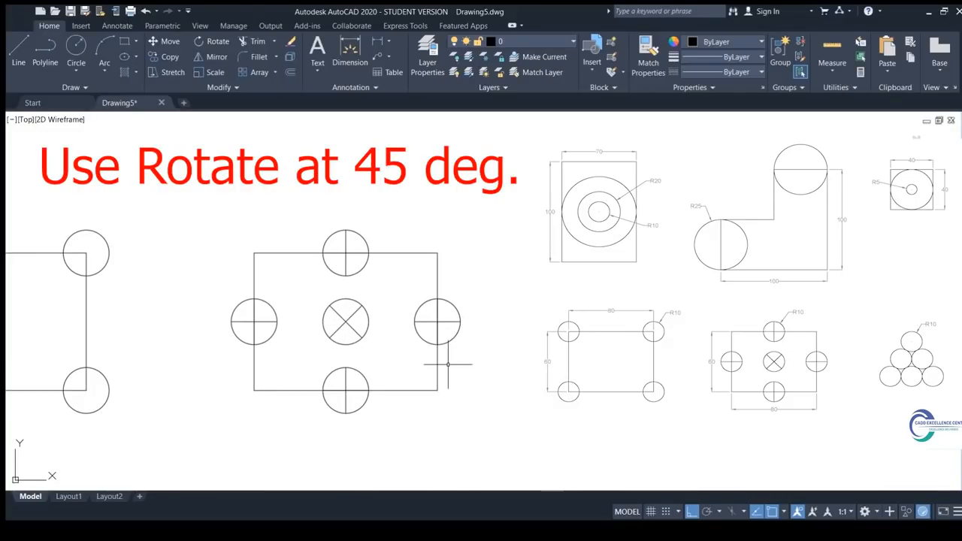
Start the L-shaped outline in an empty area with a vertical edge of 10, a base of 8 and a right edge of 4
scroll(507, 370, down, 2)
scroll(508, 368, down, 2)
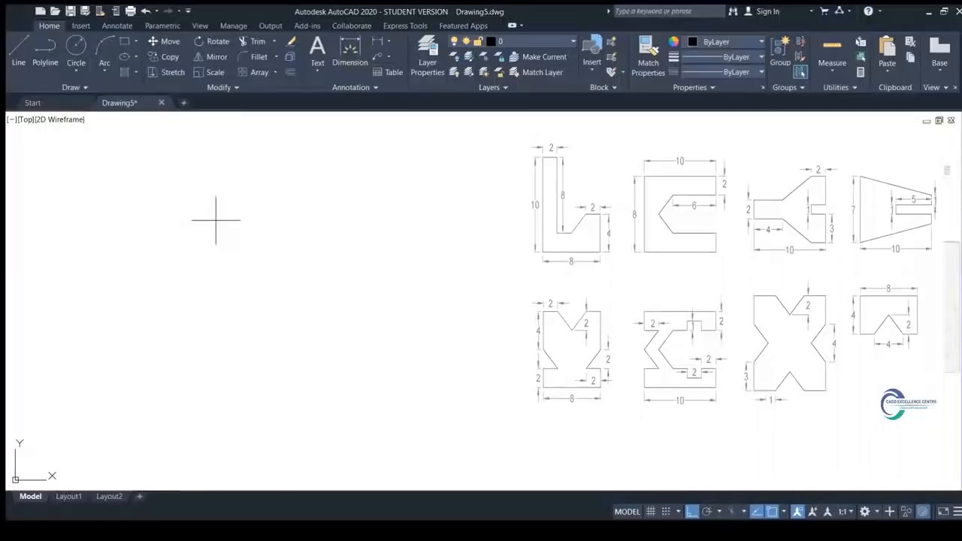
click(215, 220)
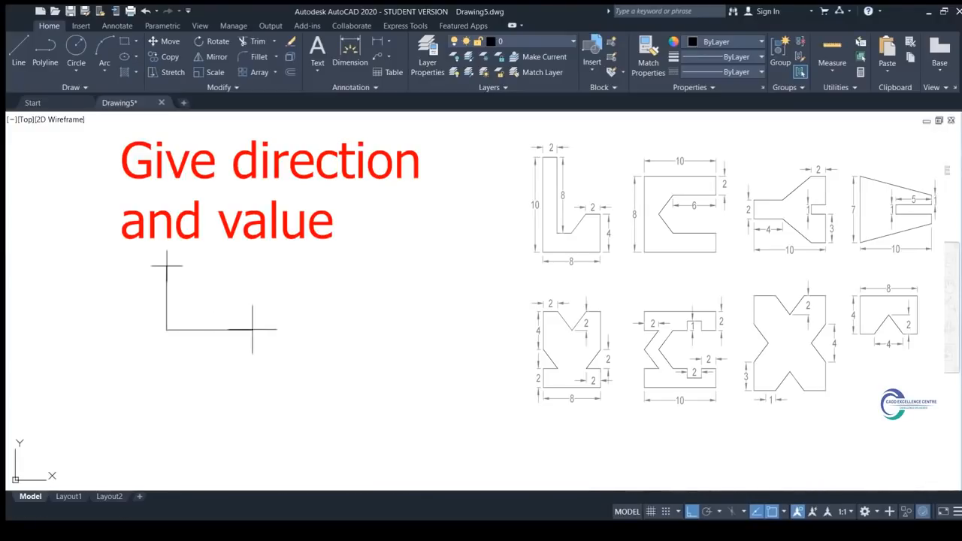
text(8)
key(Return)
text(4)
key(Return)
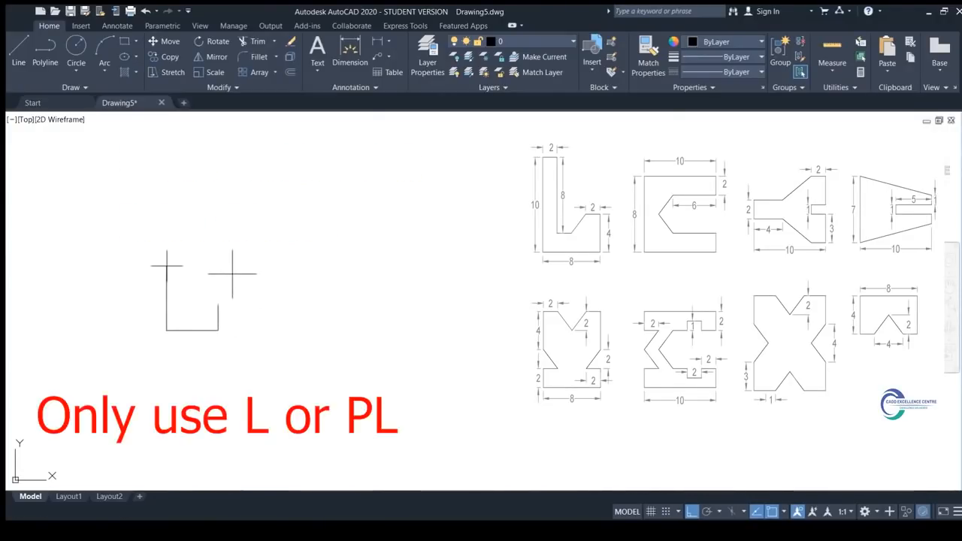
Complete the L-shaped outline with 2-wide tops on both arms, an 8-high inner edge, a 2-long ledge and a closing slanted edge
scroll(232, 274, up, 2)
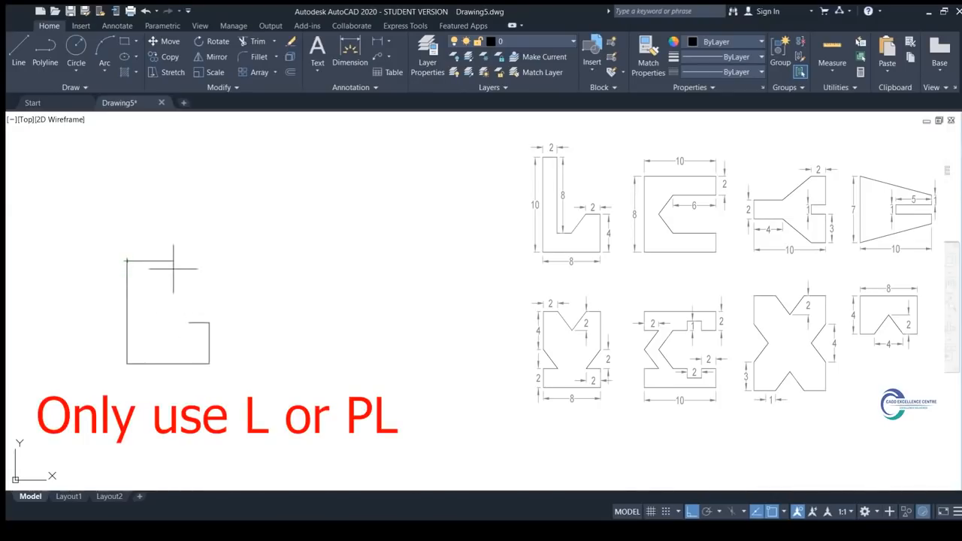
text(2)
key(Return)
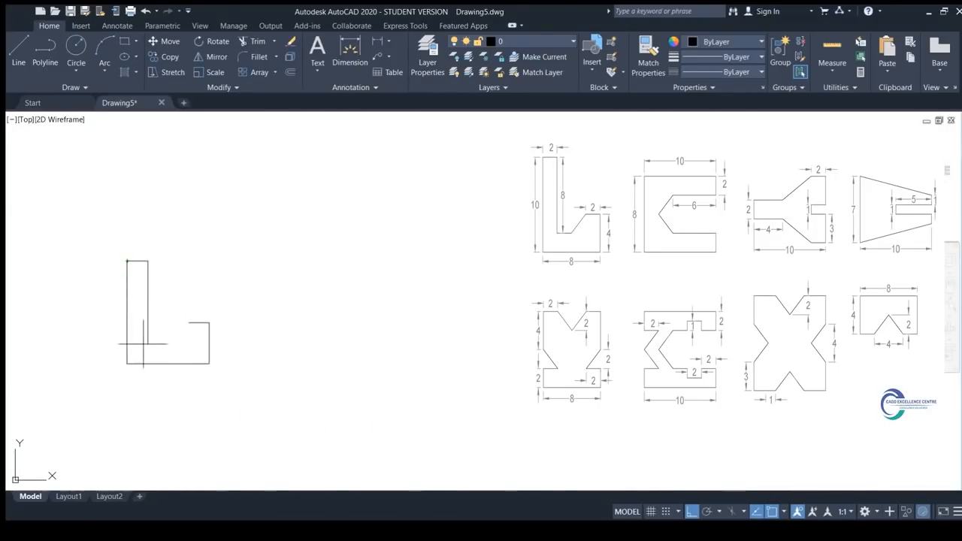
click(148, 343)
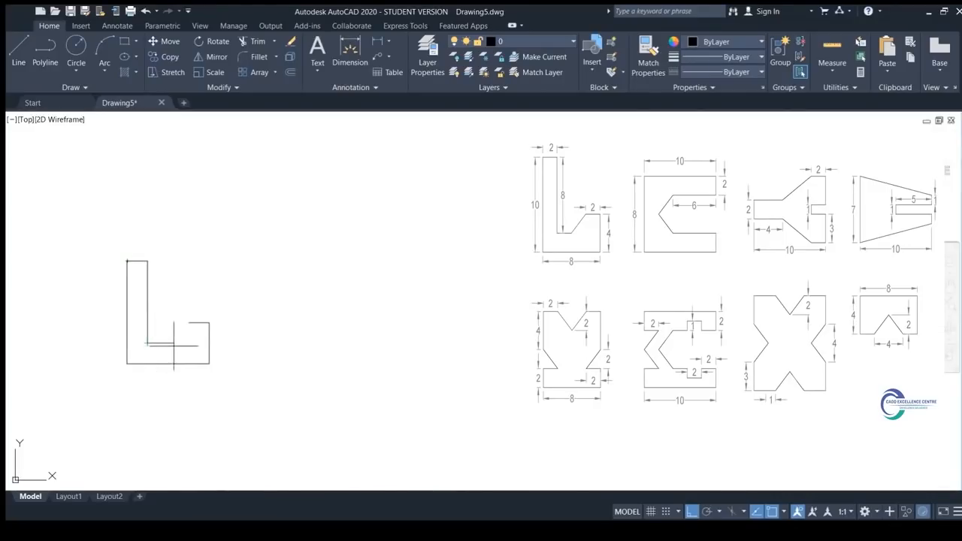
click(189, 322)
key(Escape)
Start the C-shaped outline beside the L with a 6-long inner edge, a 2-high arm end, a 10-long base and an 8-high back
middle_drag(257, 315, 236, 287)
scroll(236, 288, down, 2)
text(l)
key(Return)
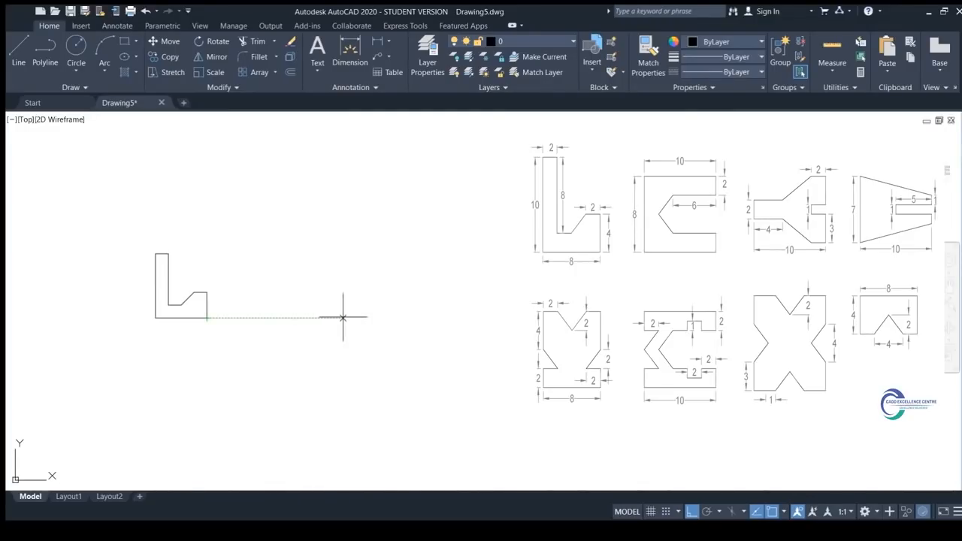
click(315, 290)
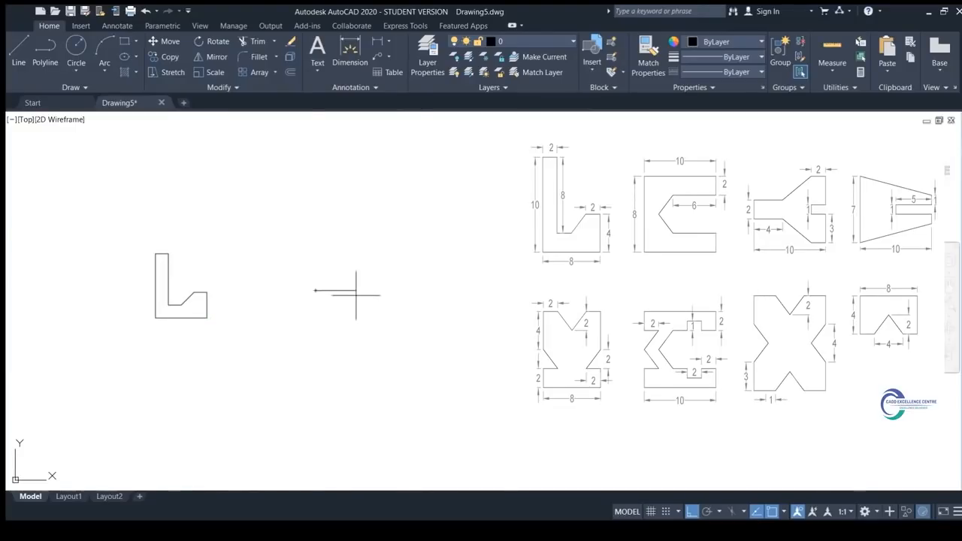
click(354, 290)
click(354, 303)
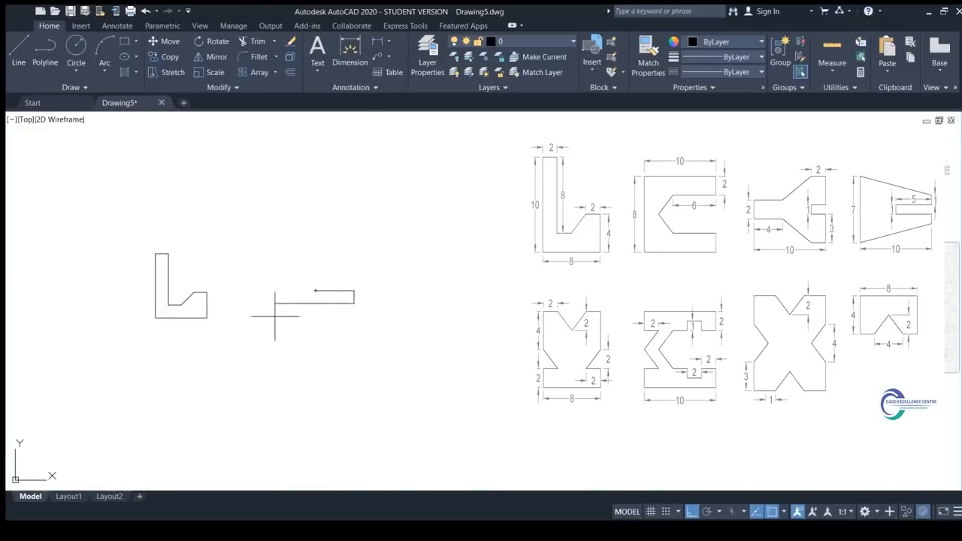
click(290, 303)
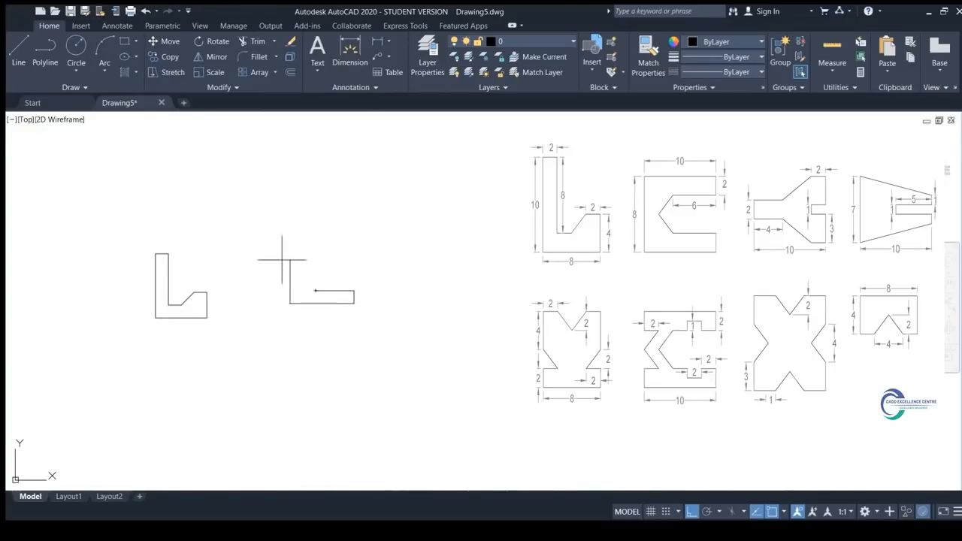
click(290, 251)
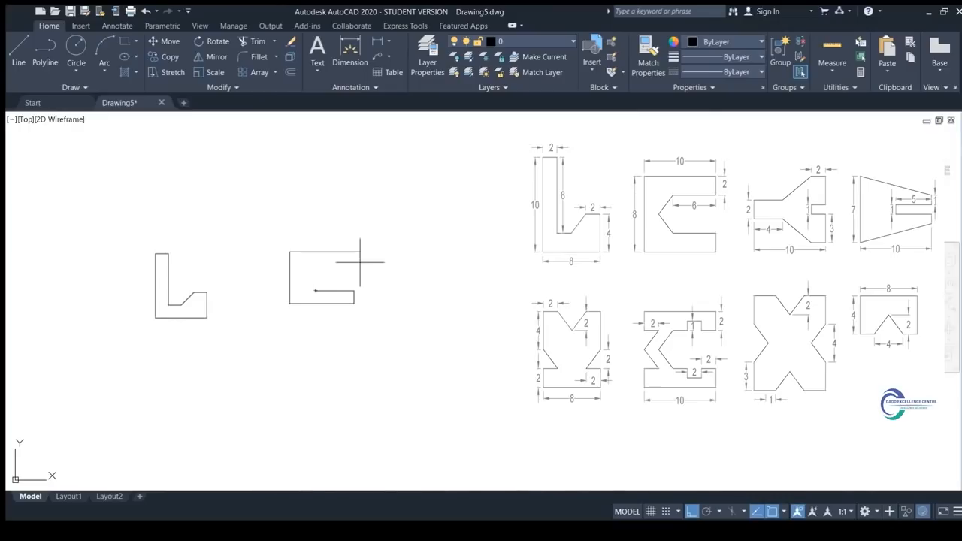
Draw the C's upper arm with a 10-long top, a 2-high end and a 6-long inner edge
scroll(351, 268, up, 2)
click(334, 261)
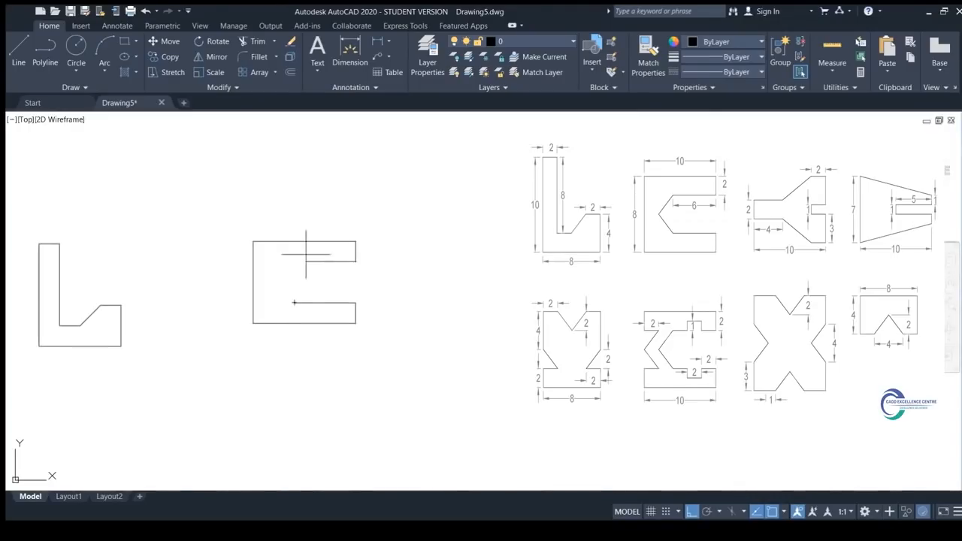
click(294, 261)
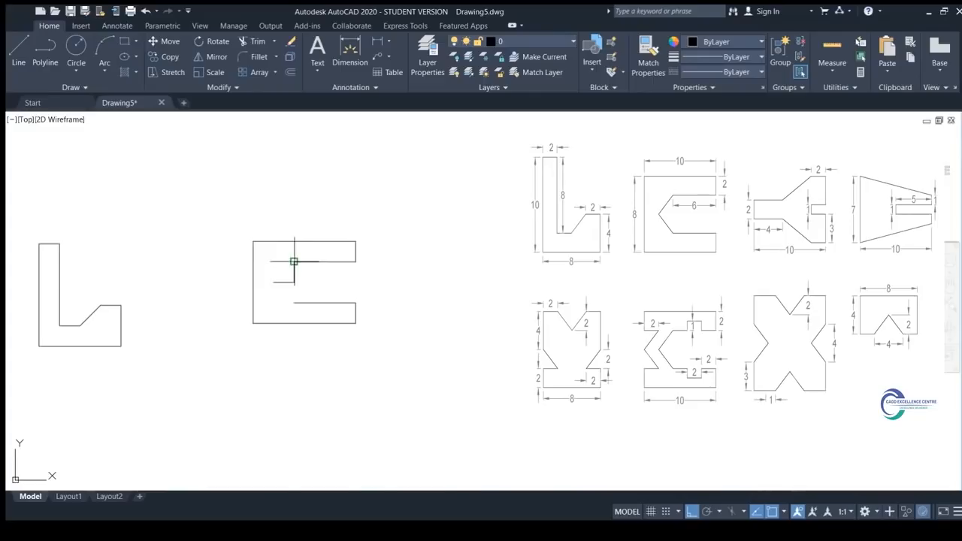
Connect the inner ends of the C's two arms with slanted lines meeting at the notch tip
click(274, 282)
click(294, 303)
key(Escape)
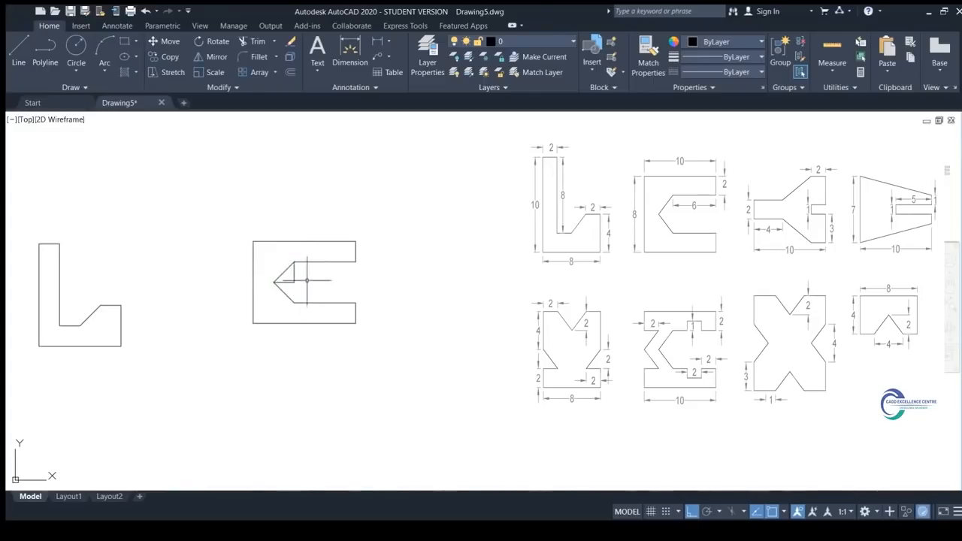
Delete the vertical and horizontal helper lines inside the C's notch
click(292, 282)
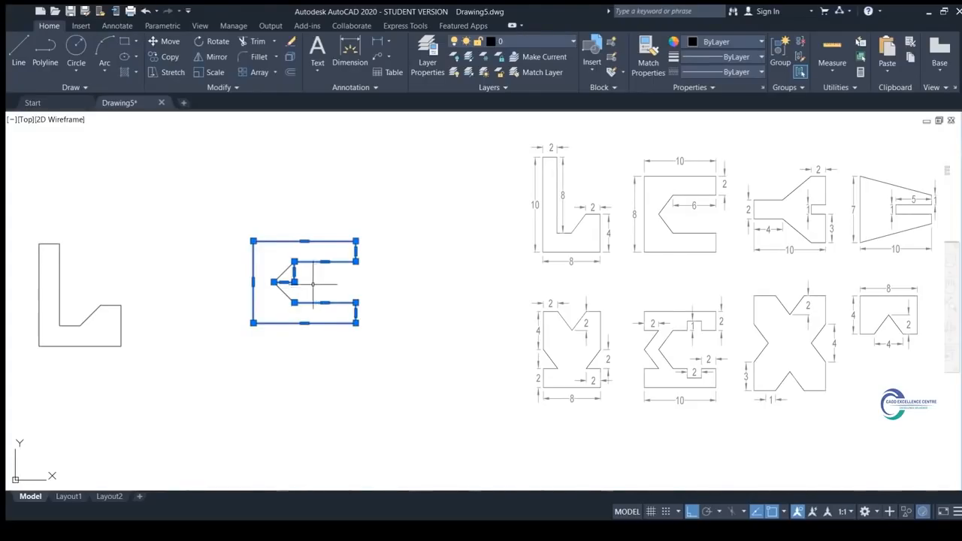
key(Escape)
click(294, 273)
key(Delete)
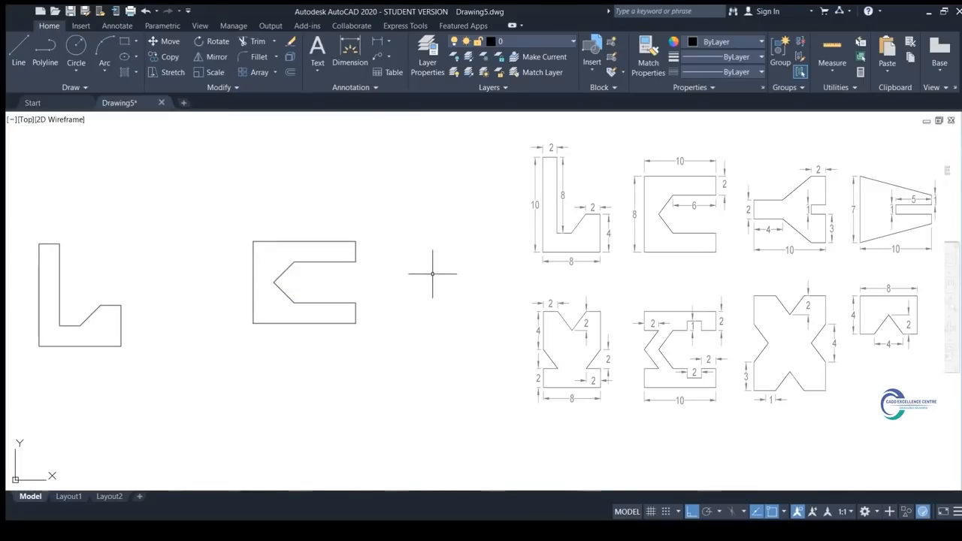
Draw a horizontal helper line from the L's lower corner out past the C
middle_drag(331, 323, 416, 281)
click(479, 163)
click(469, 195)
click(208, 305)
click(502, 304)
key(Escape)
Move the C outline so its lower corner sits on the helper line, level with the L's base
click(466, 187)
click(374, 248)
key(m)
key(Return)
click(337, 282)
click(313, 305)
Delete the horizontal helper line under the C
click(521, 259)
click(477, 331)
key(Delete)
middle_drag(339, 361, 399, 343)
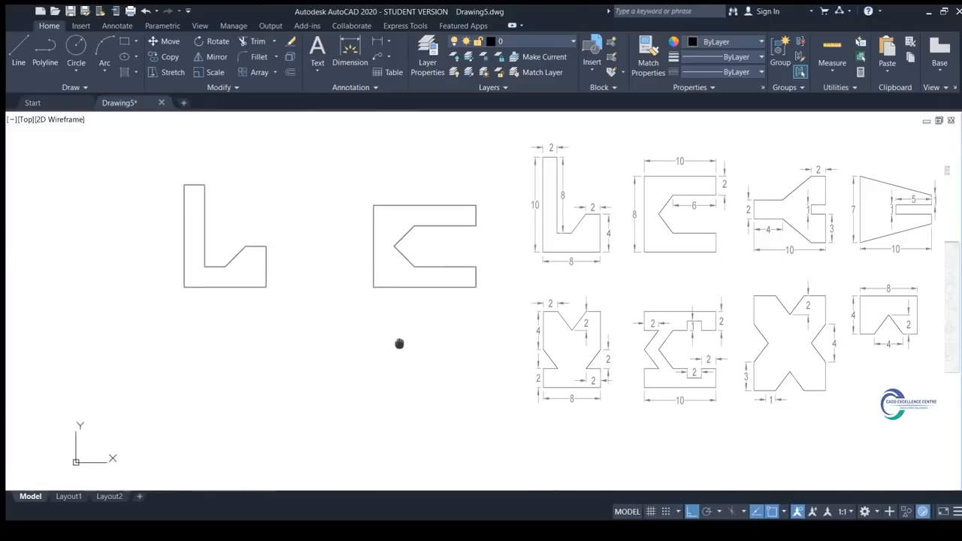
Start the notched outline below the L with a 2-long top edge, side segments of 4, 2 and 2, and an 8-long base
middle_drag(197, 328, 256, 288)
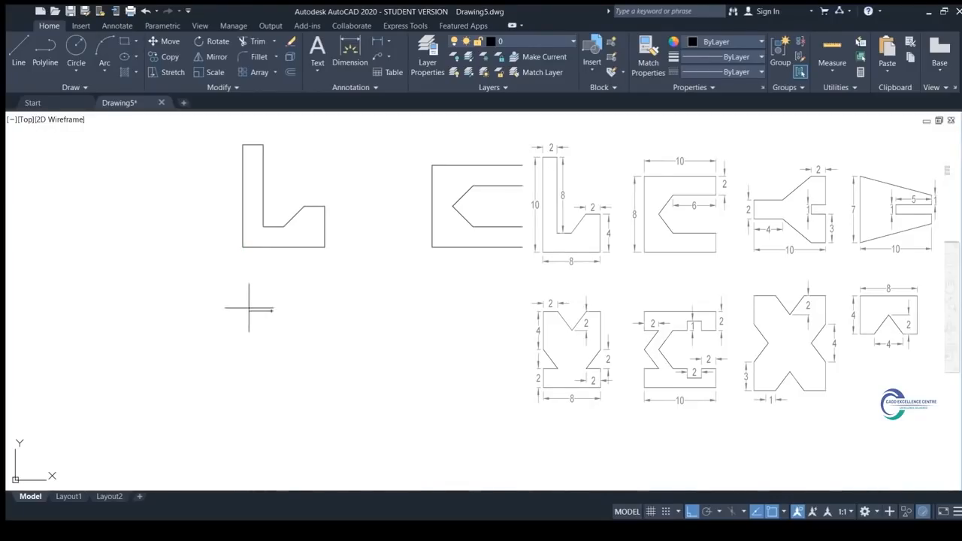
click(251, 310)
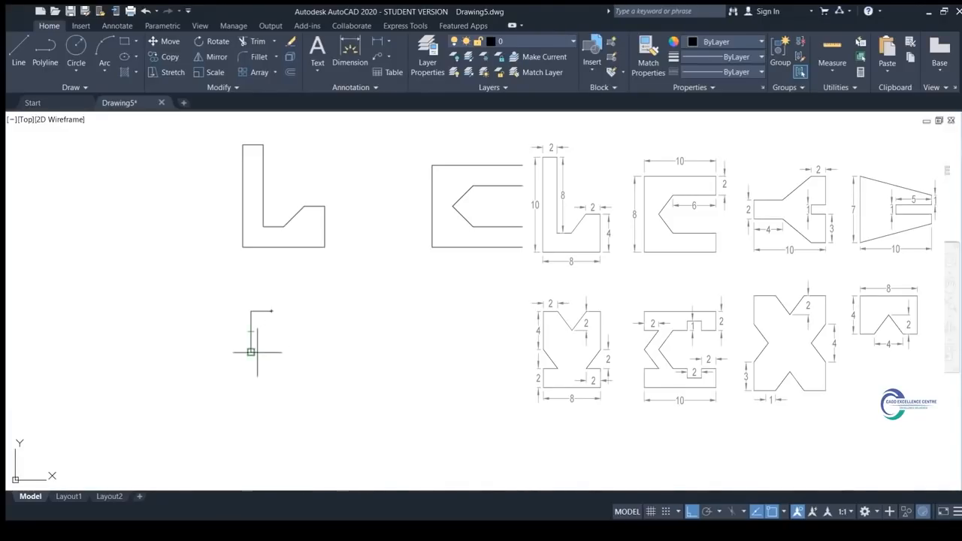
scroll(251, 352, up, 2)
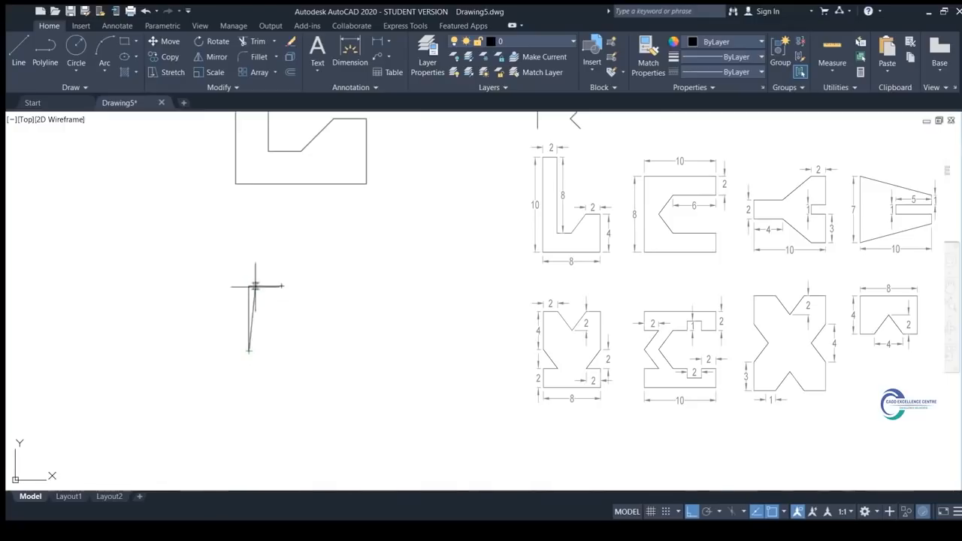
middle_drag(269, 391, 258, 350)
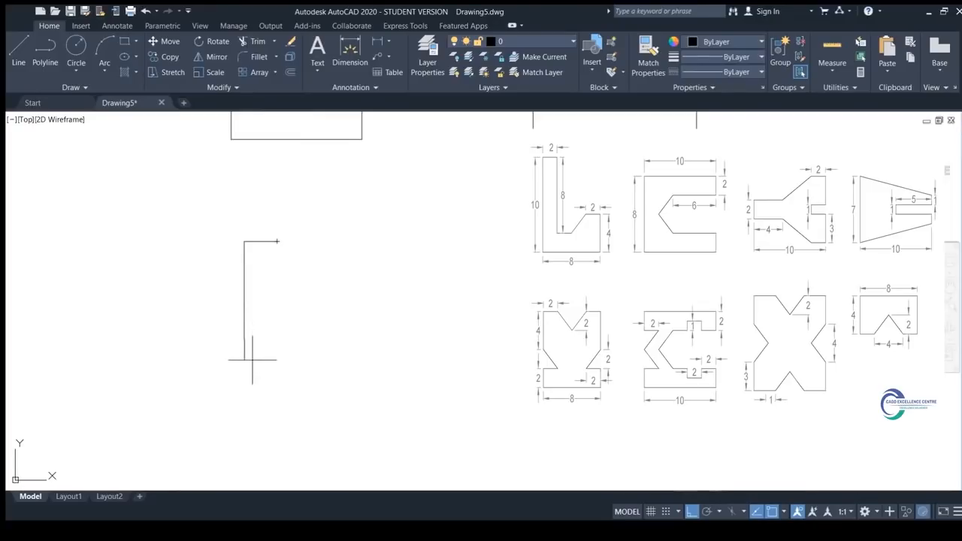
click(244, 371)
click(356, 372)
text(8)
key(Return)
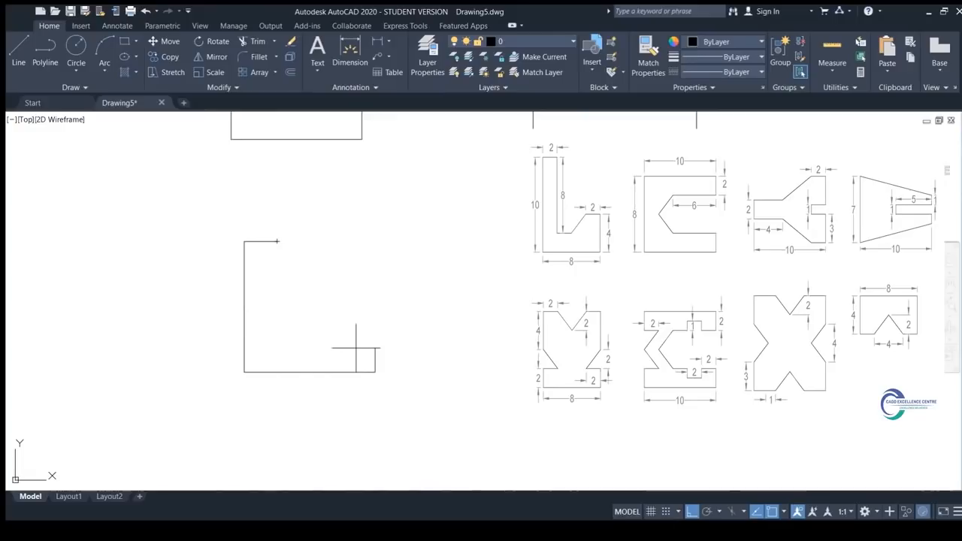
Draw the side notch with a 2-long horizontal edge and a slanted line back up to the outline's side
click(244, 340)
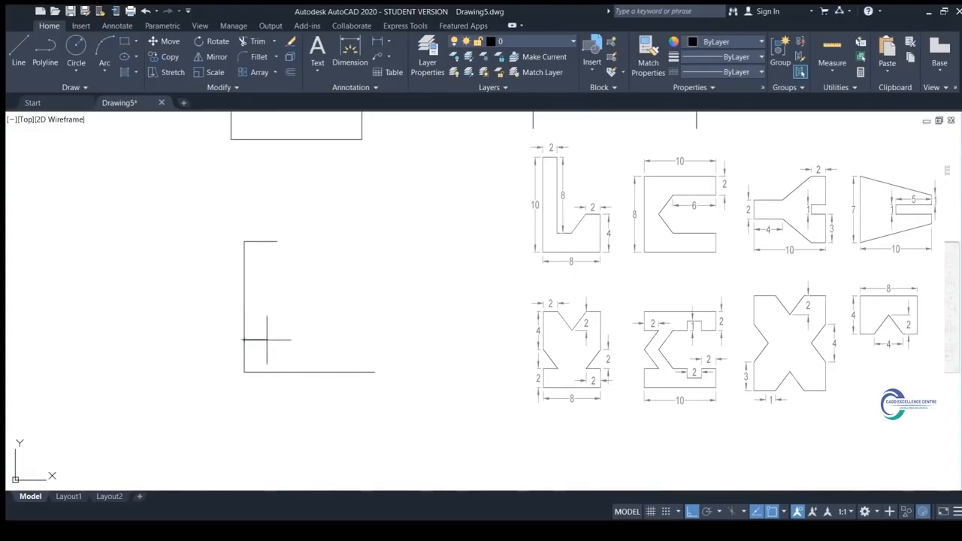
click(277, 340)
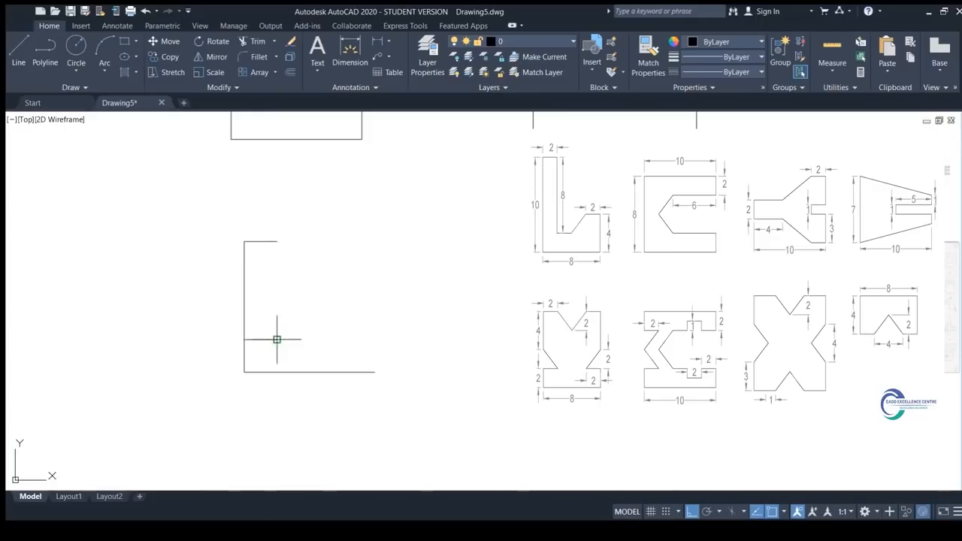
click(245, 306)
key(Escape)
Explode the polyline and delete the vertical segment closing the side notch
click(245, 327)
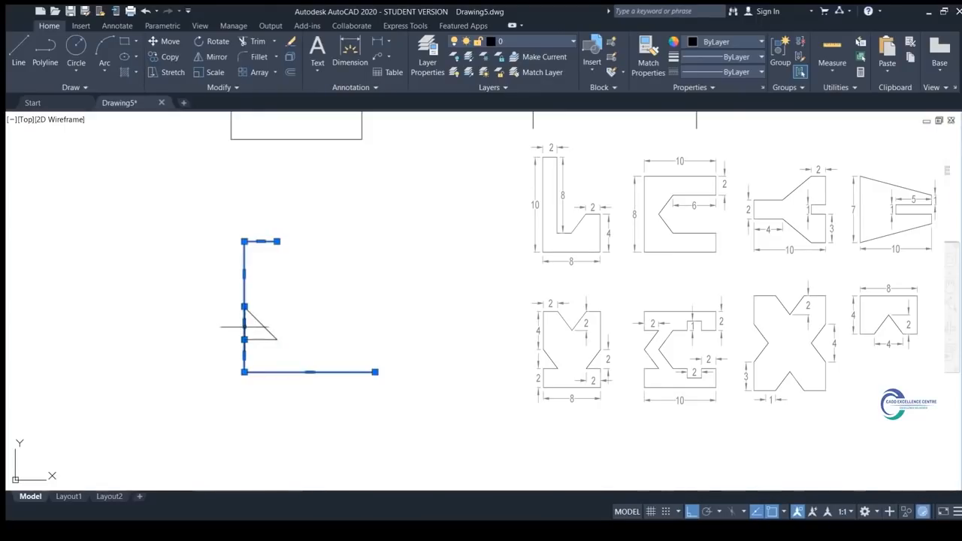
key(Escape)
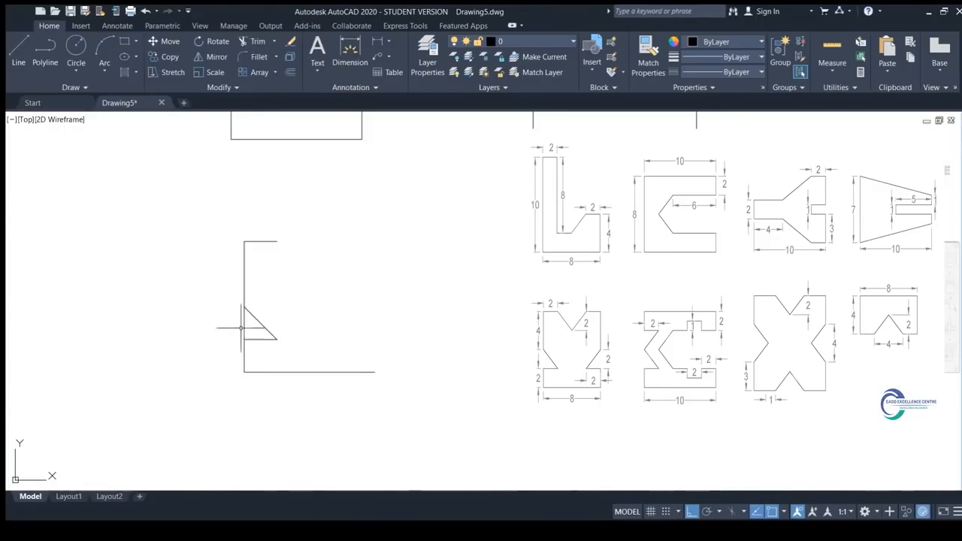
click(242, 327)
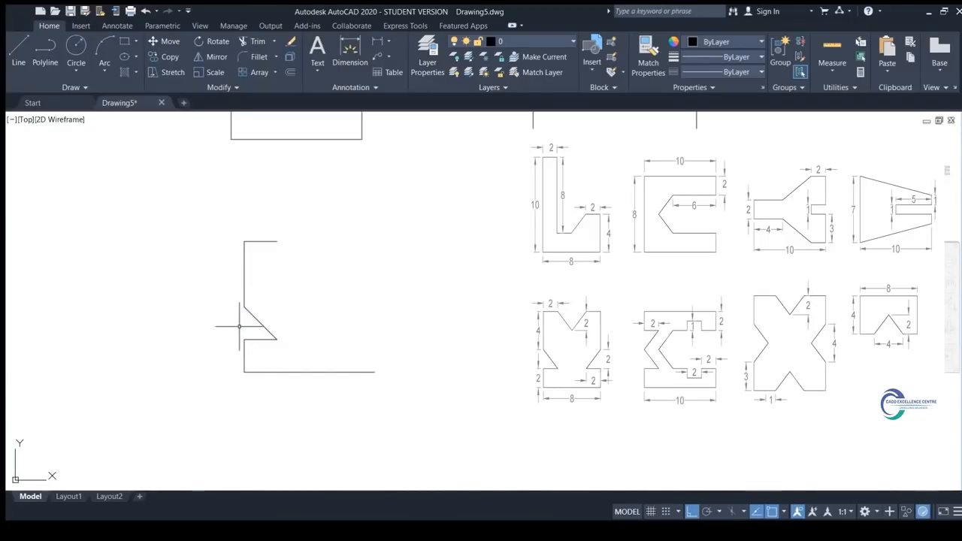
Draw the slanted half of the top V notch, 2 across and 2 down, and delete its helper lines
click(278, 273)
text(2)
key(Return)
click(277, 241)
key(Escape)
drag(284, 266, 266, 285)
key(Delete)
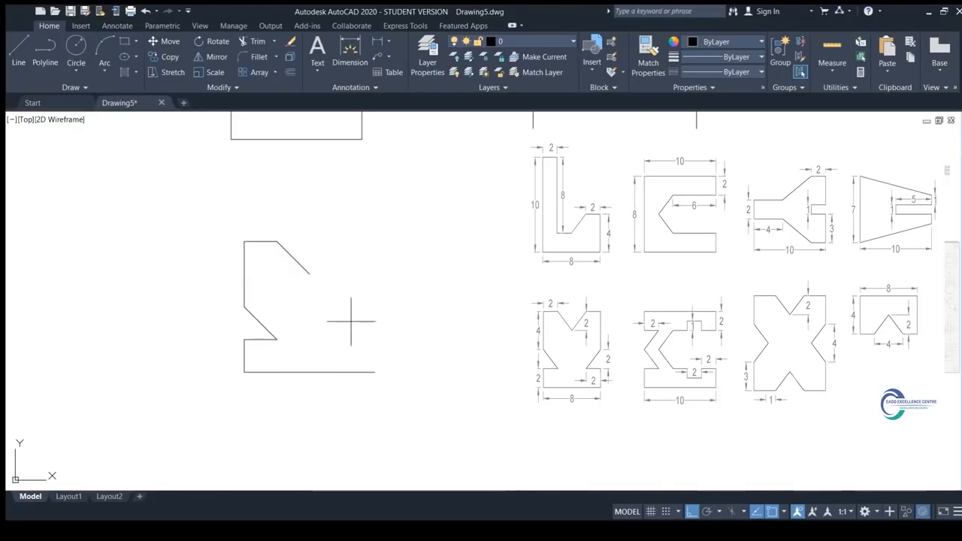
Shorten the outline's base to its midpoint, in line with the V notch tip
click(374, 371)
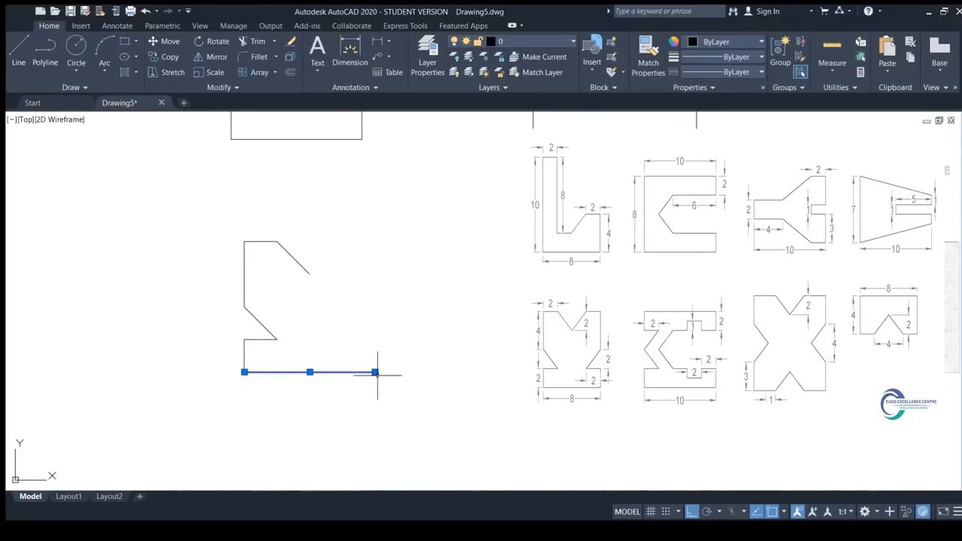
click(374, 371)
click(310, 371)
key(Escape)
Mirror the half outline about the vertical axis from the V notch tip to the base's end, keeping the original
click(327, 208)
click(230, 381)
text(mi)
key(Return)
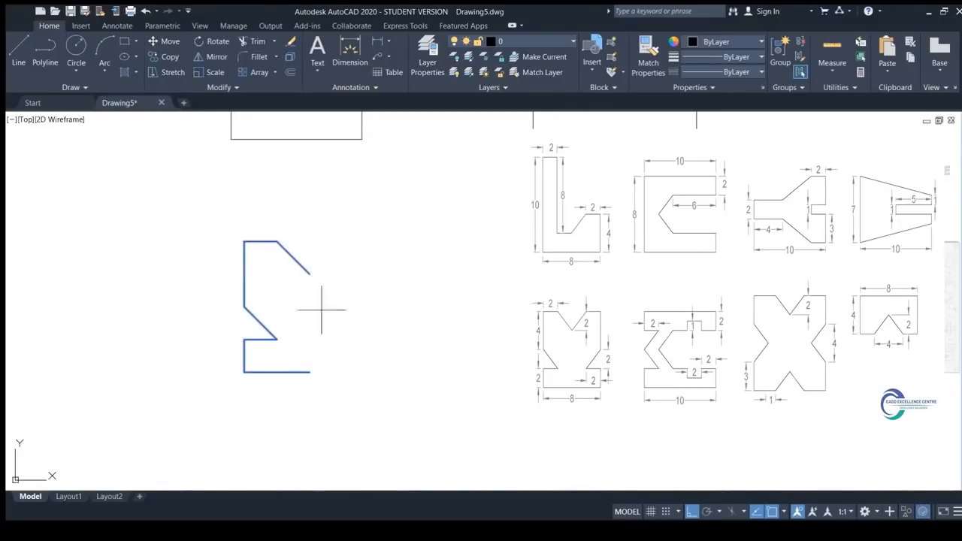
click(309, 273)
click(311, 371)
key(Return)
scroll(403, 333, down, 2)
middle_drag(403, 333, 326, 314)
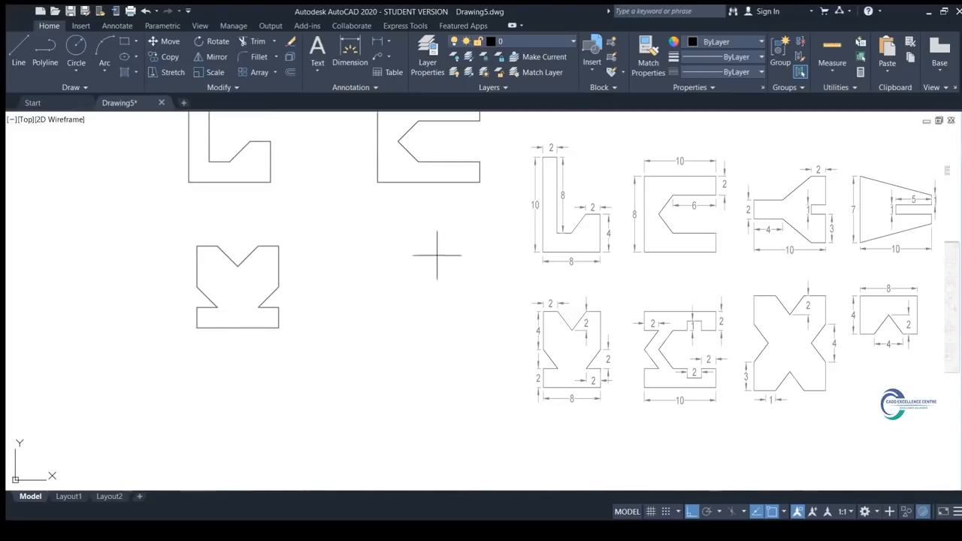
Start the upper bar of the outline below the C with a 10-long top, 2-high ends and 2-long lower edges
click(382, 235)
click(487, 236)
click(471, 256)
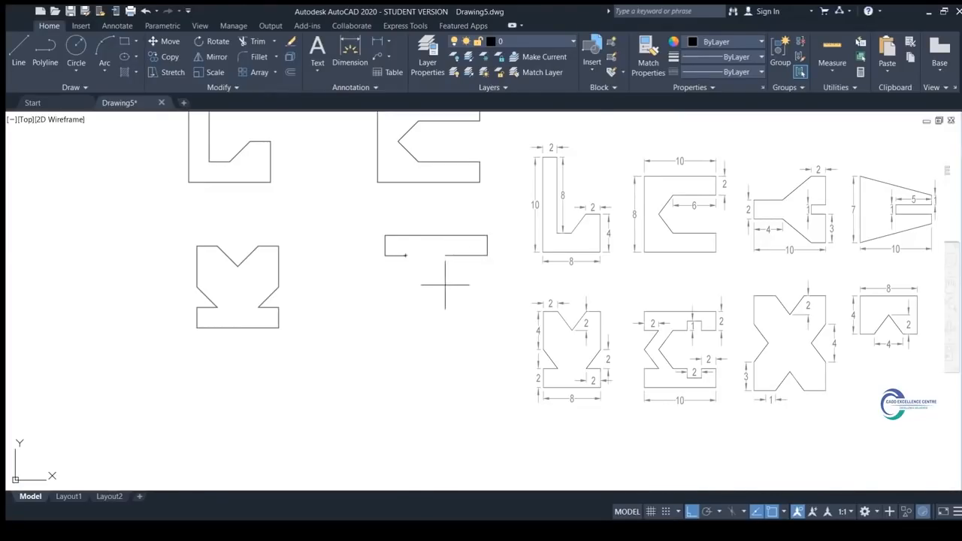
Add a 2-wide, 1-deep slot to the upper bar's underside and a 2-long edge after it
scroll(445, 264, up, 2)
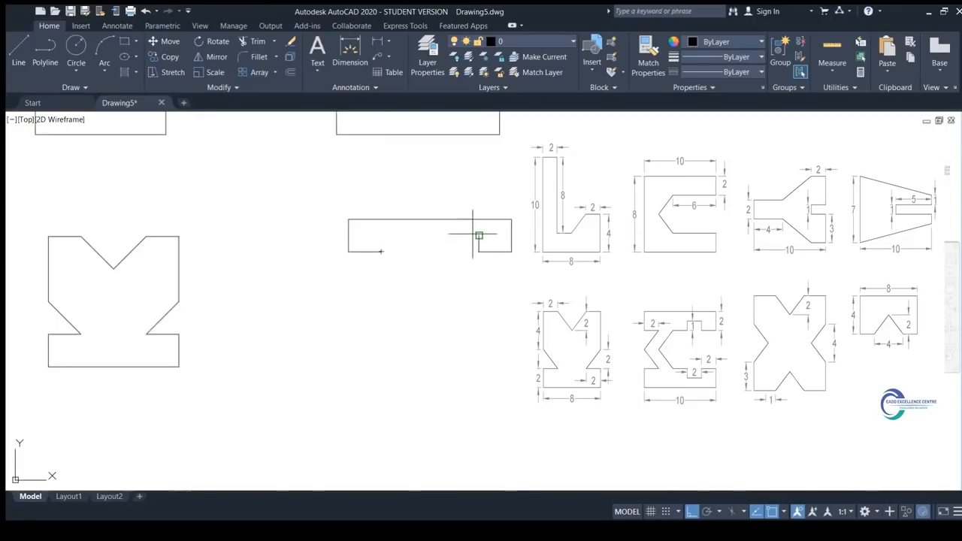
click(446, 235)
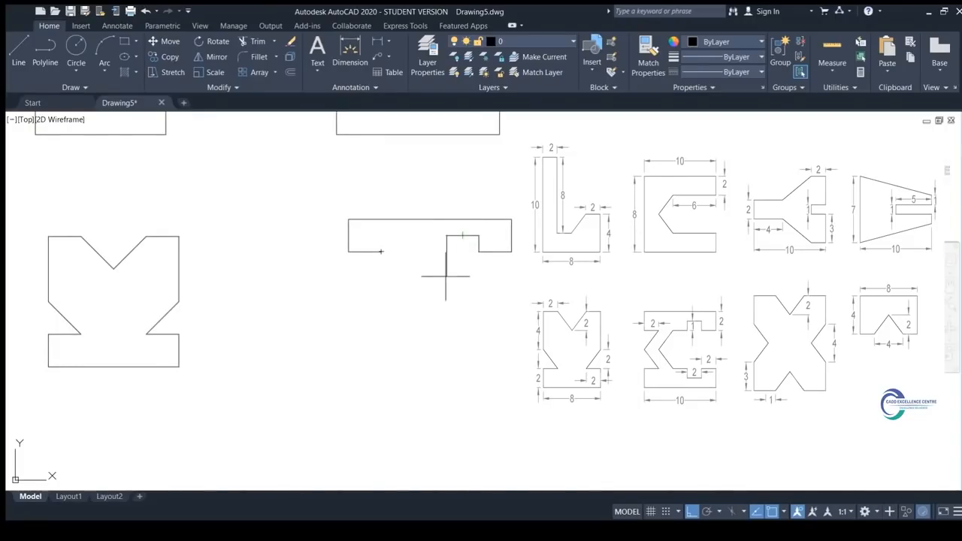
click(447, 252)
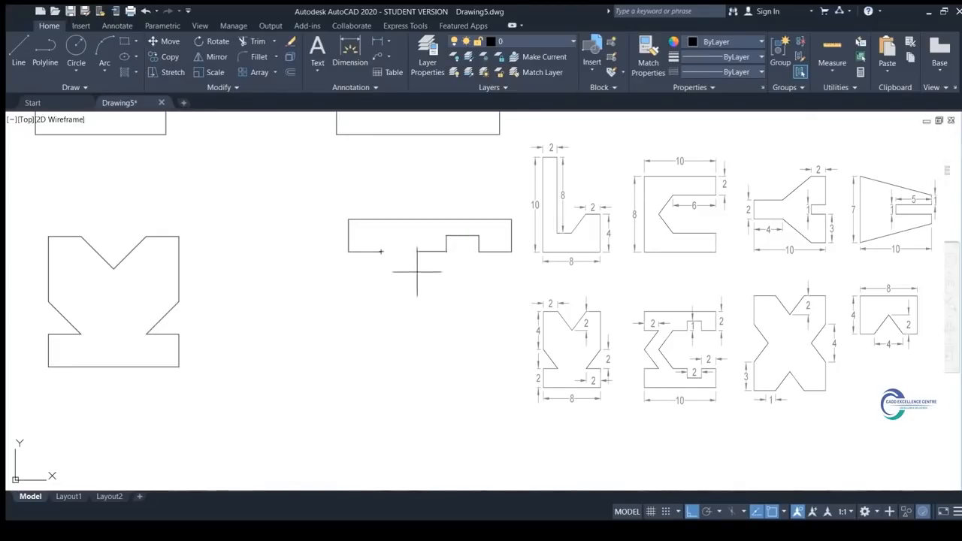
click(414, 271)
key(Escape)
Draw a vertical helper line down from the upper bar's inner corner and mirror the bar about the line's midpoint, keeping the original
click(380, 251)
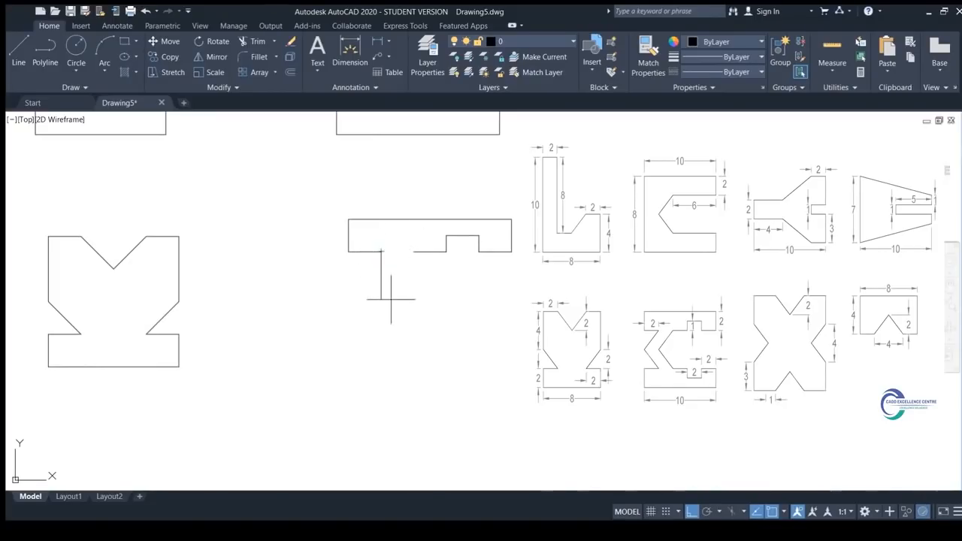
key(Escape)
click(324, 189)
click(522, 275)
text(mi)
key(Return)
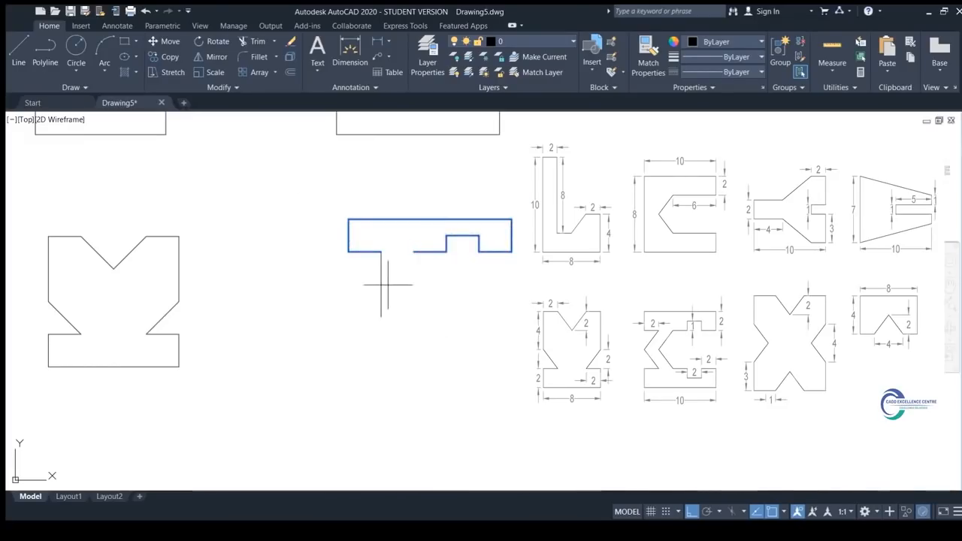
click(380, 284)
click(493, 292)
key(Return)
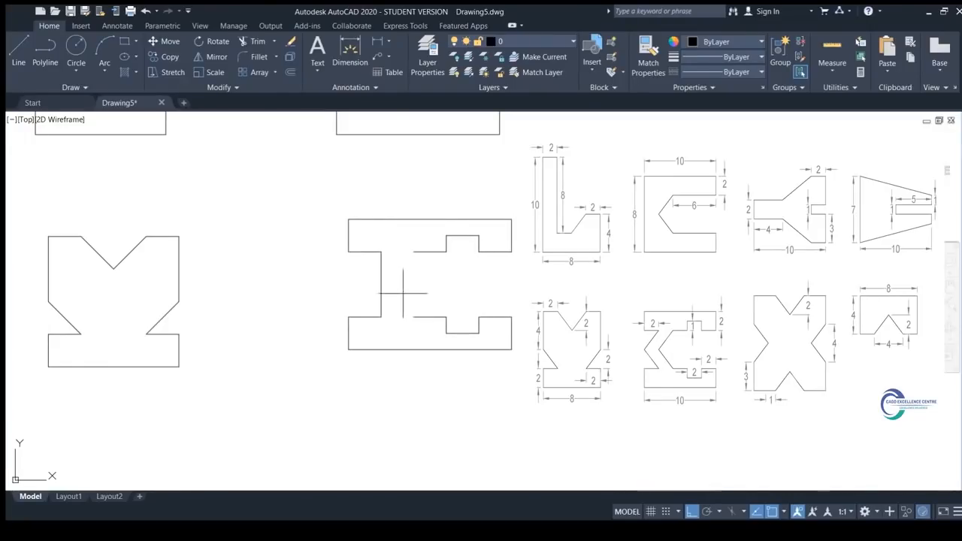
Connect the two bars' inner edges with slanted lines meeting at the vertical helper line's midpoint, and delete that helper line
click(412, 316)
click(380, 284)
click(412, 252)
key(Escape)
click(381, 267)
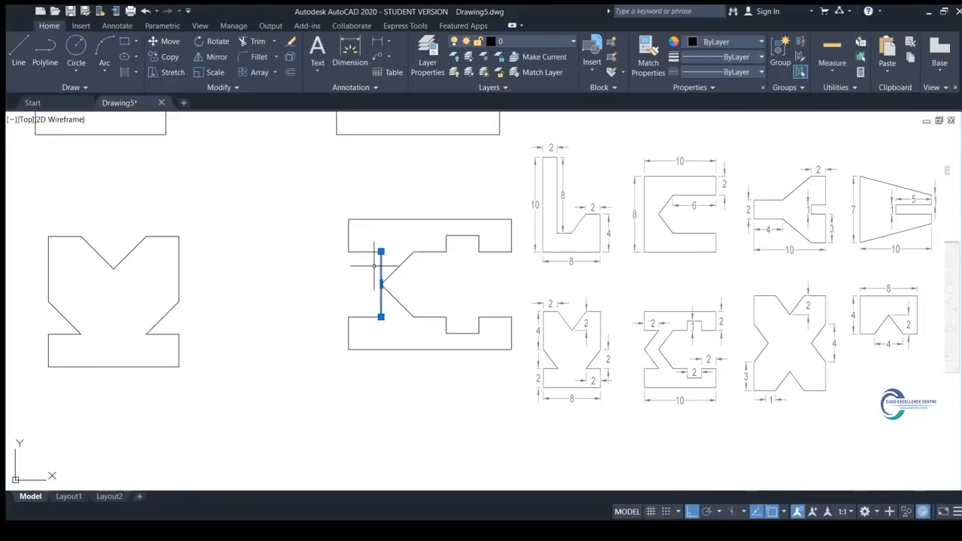
key(Delete)
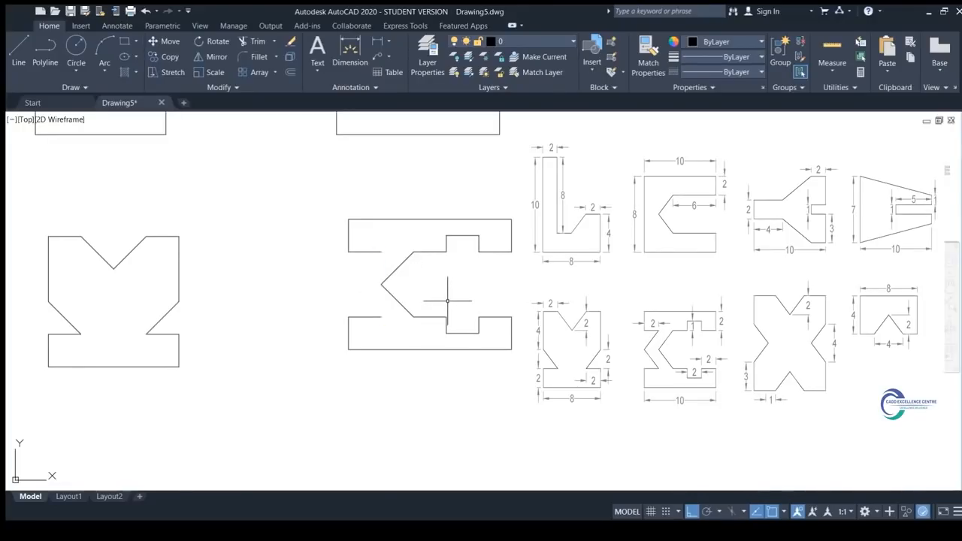
click(419, 272)
click(388, 293)
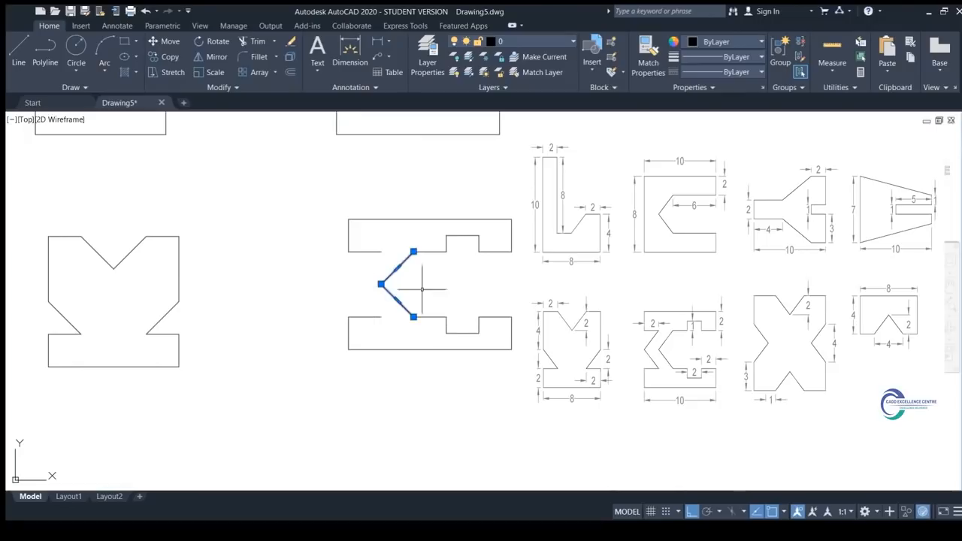
key(Escape)
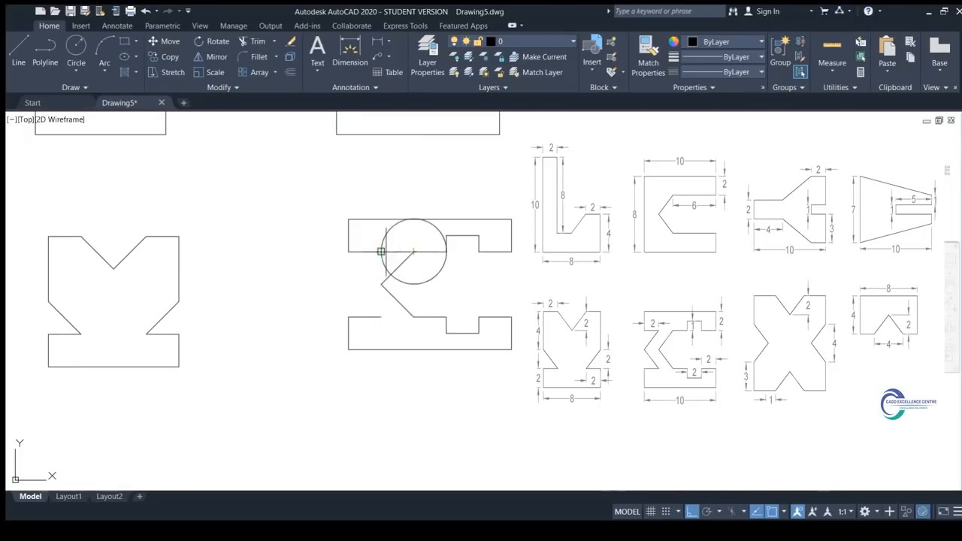
Copy the slanted V lines from the inner edge's end to the end of the bars' outer 2-long edges
click(412, 280)
click(365, 301)
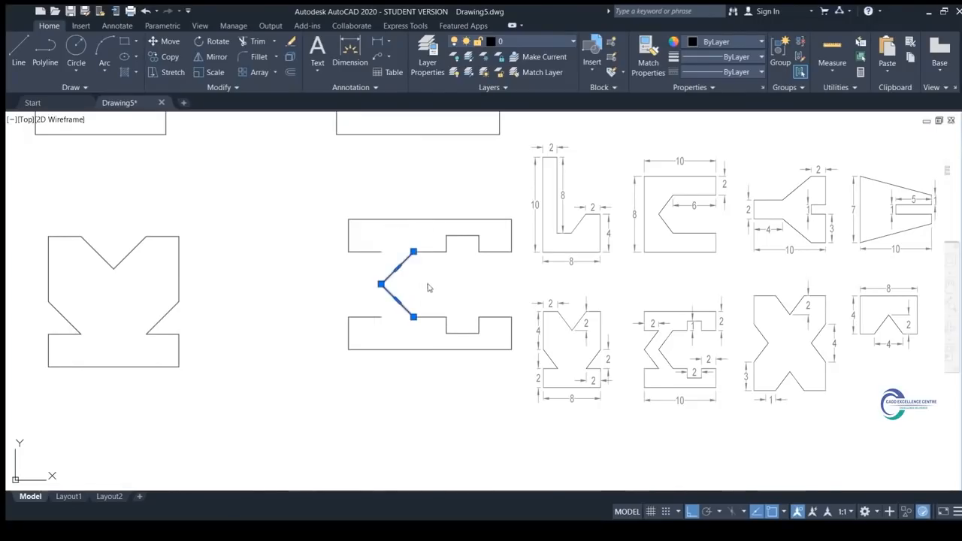
text(co)
key(Return)
click(413, 252)
click(381, 252)
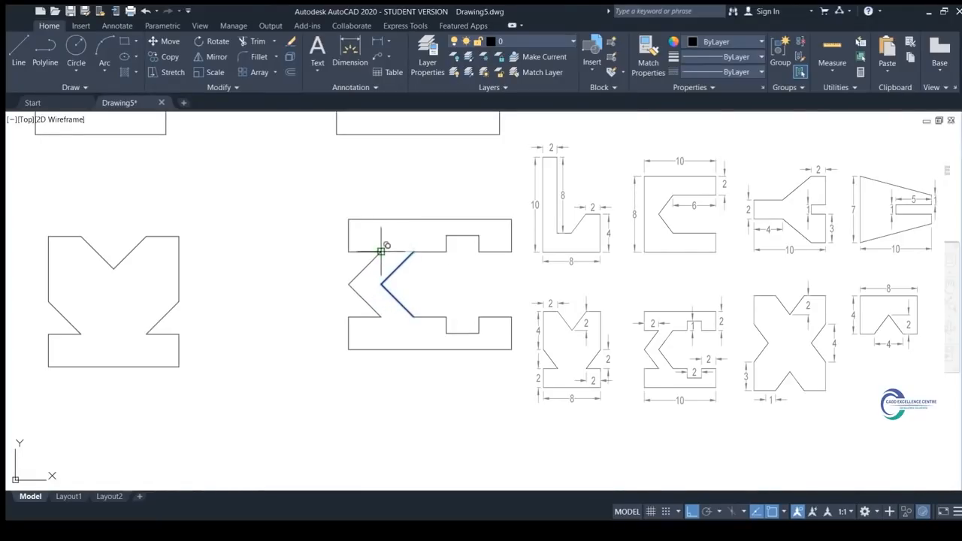
key(Return)
Draw the 7-high vertical back of the tapered outline below the existing figures
scroll(514, 273, down, 3)
middle_drag(509, 275, 522, 208)
middle_drag(500, 297, 501, 272)
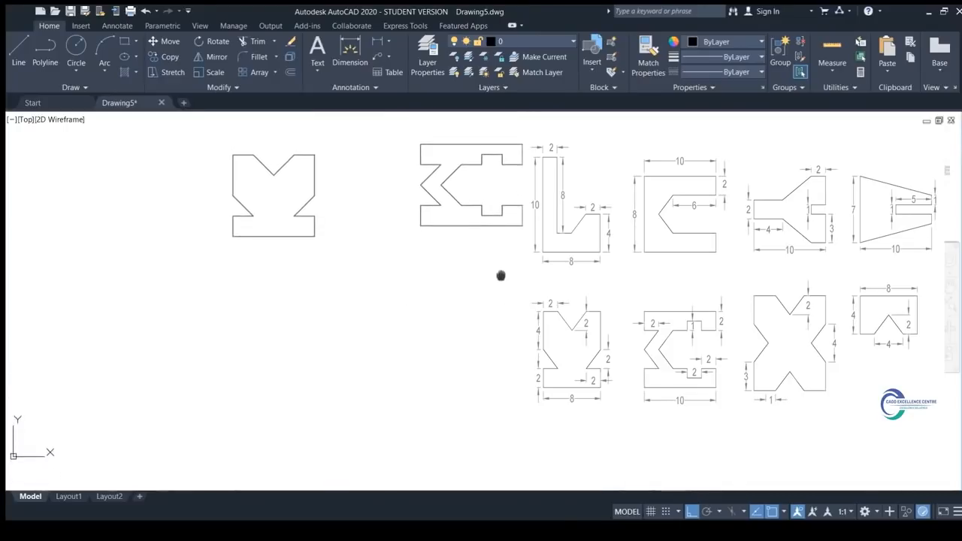
click(239, 364)
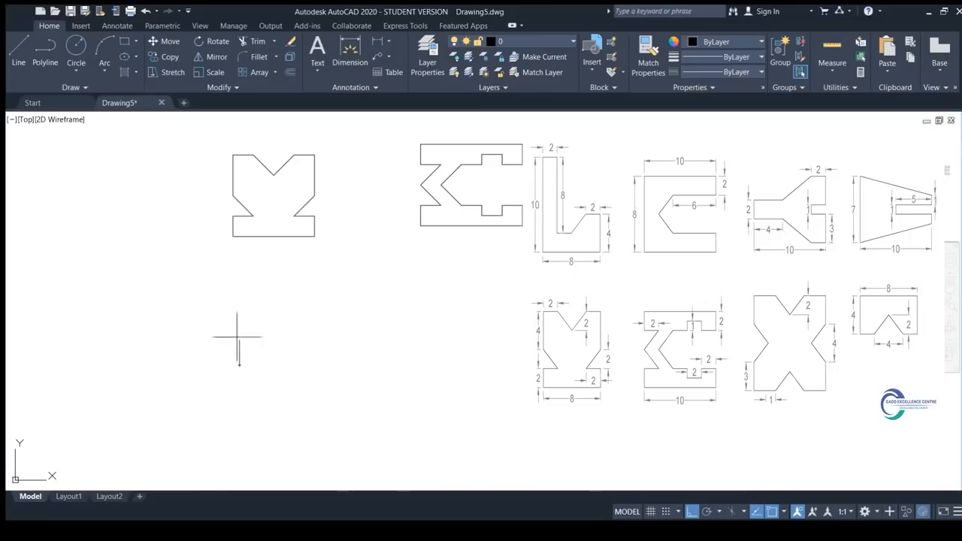
click(239, 294)
key(Return)
key(Return)
Draw a 10-long horizontal centre line from the back's midpoint, with a short vertical line up from its far end
click(239, 329)
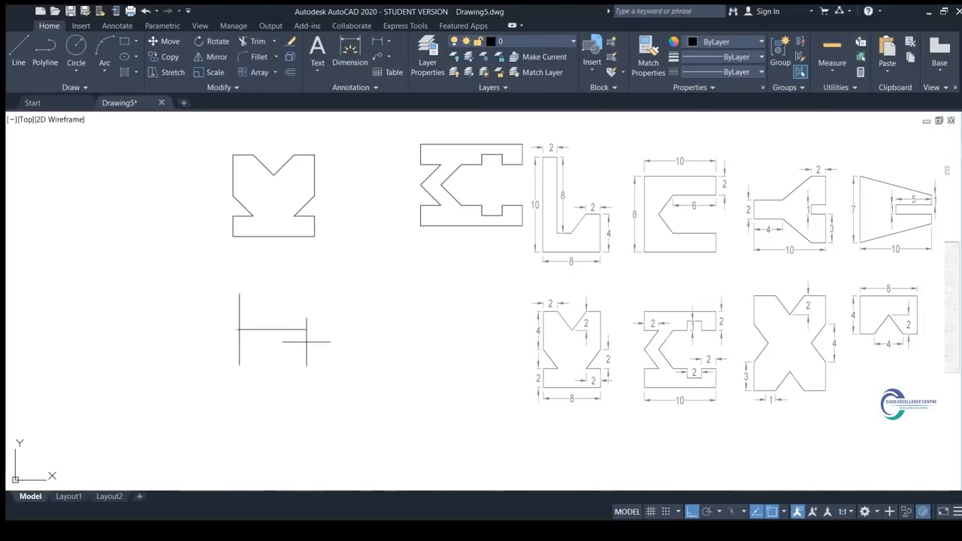
text(10)
key(Return)
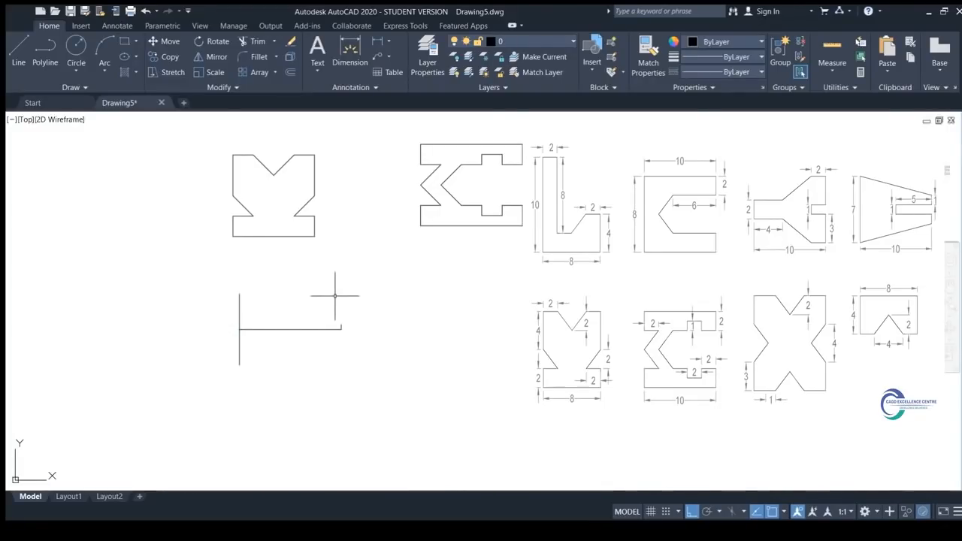
Draw the lower arm's end down from the centre line, including its 1-high face, and the slanted edge to the back's lower end
scroll(336, 348, up, 4)
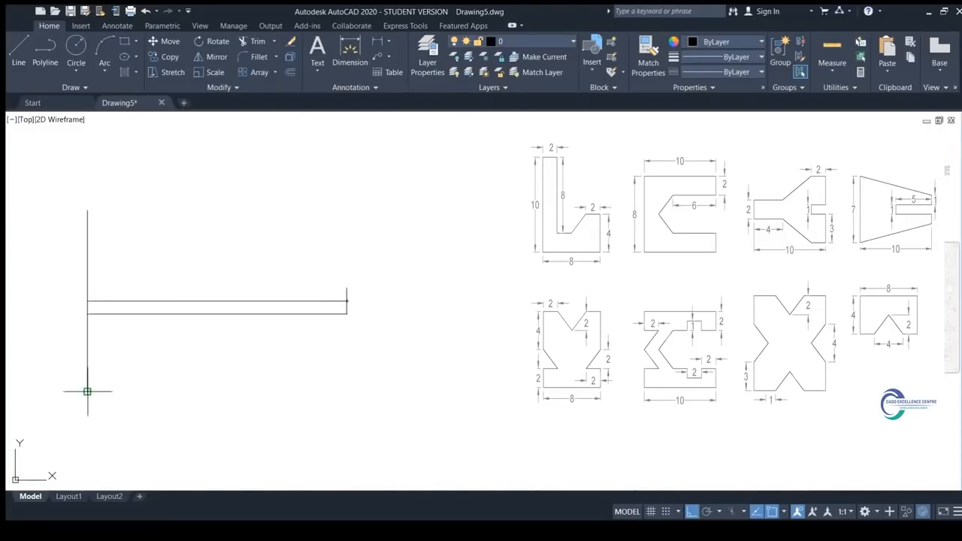
click(346, 340)
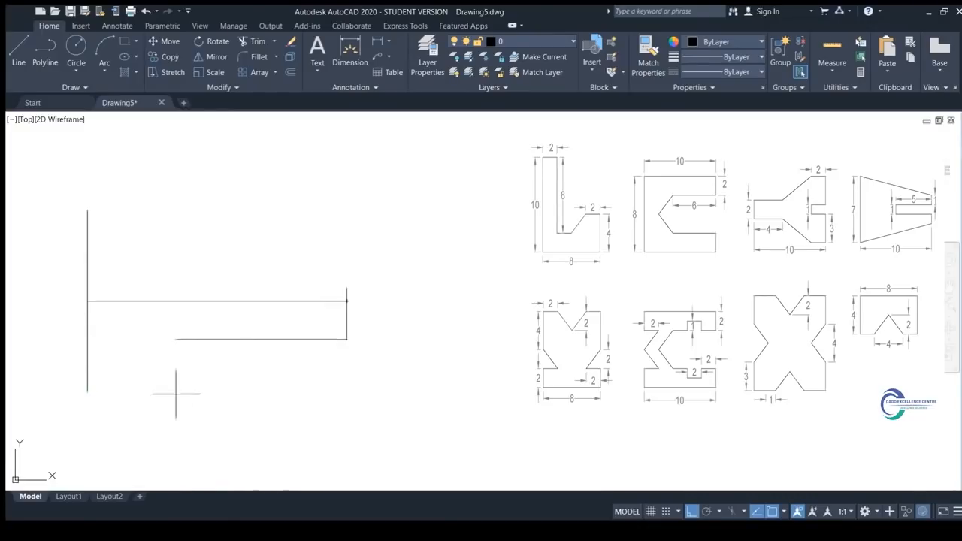
click(87, 391)
key(Return)
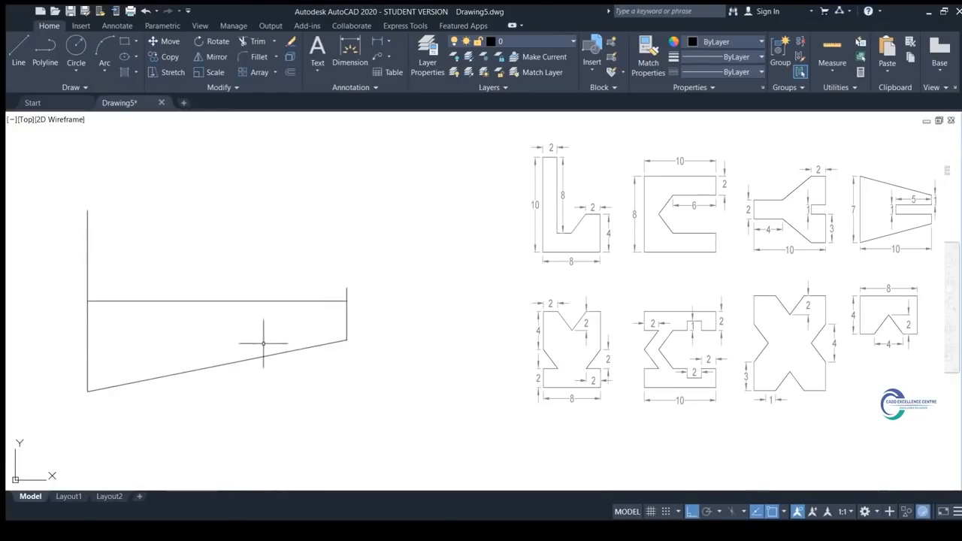
Draw the slot's 5-long lower edge, 1-high inner end and upper edge inward from the tapered figure's narrow end
click(346, 315)
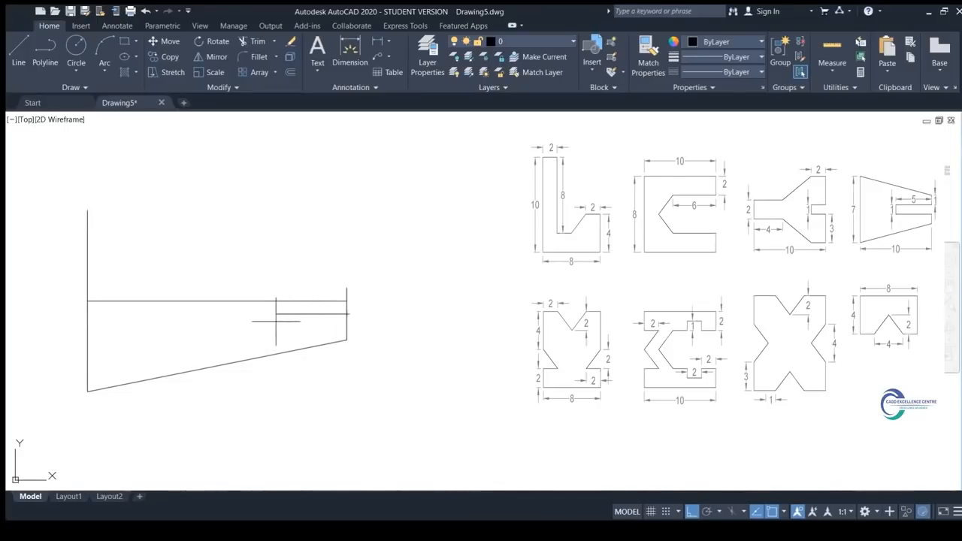
key(Return)
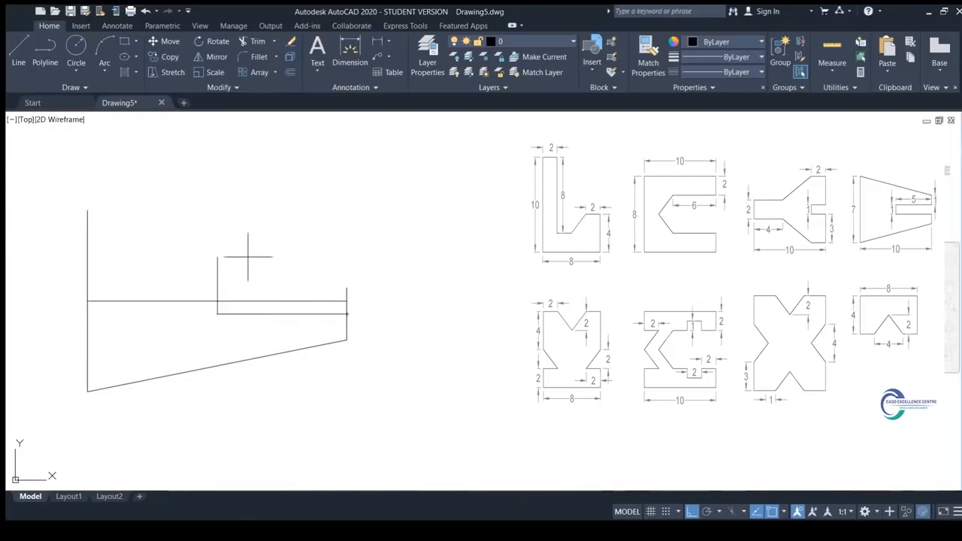
text(1)
key(Return)
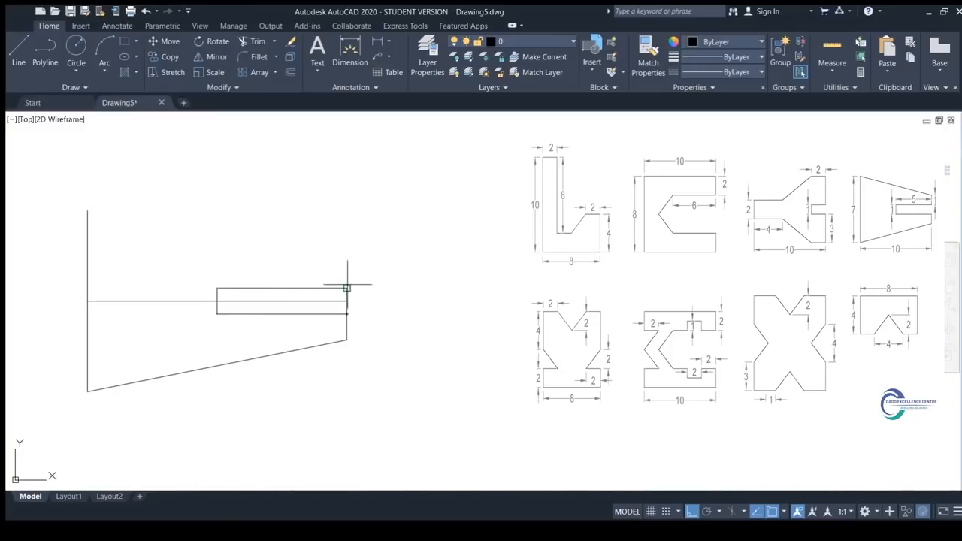
Draw the upper arm's 1-high end face and the slanted edge to the back's upper end
click(346, 287)
click(346, 262)
click(87, 211)
key(Return)
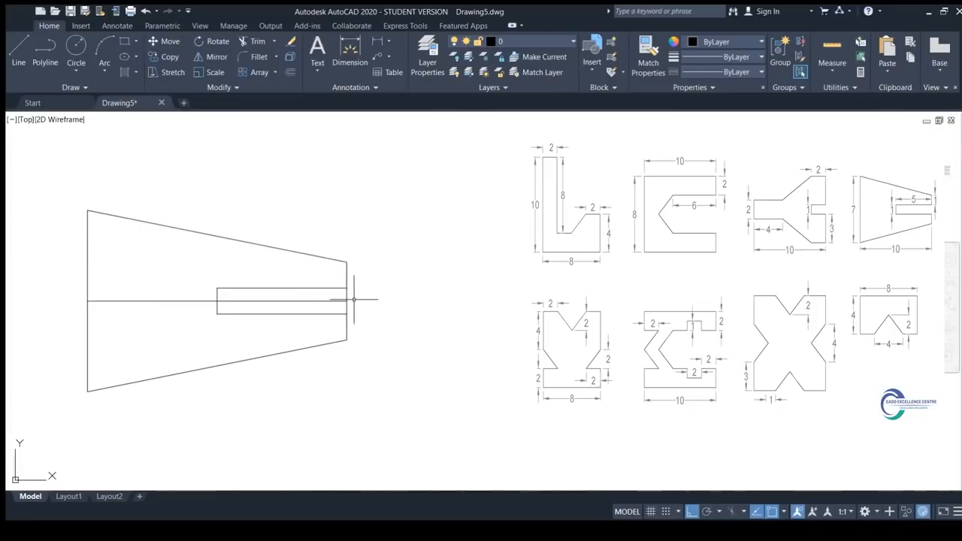
Delete the horizontal centre line and the short vertical line closing the slot's mouth
click(339, 302)
key(Escape)
click(369, 304)
click(338, 293)
key(Delete)
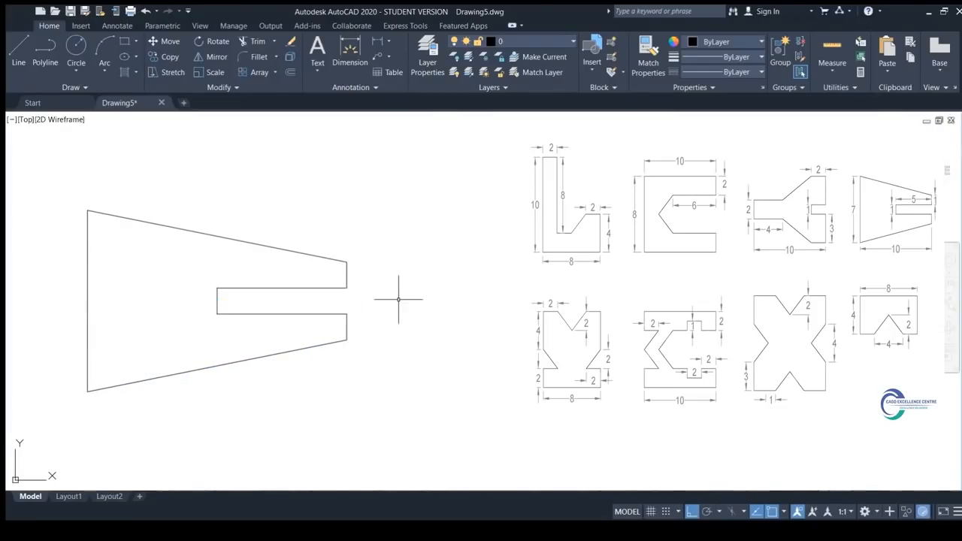
Draw the Y-shaped figure's stem beside the tapered figure, with a 2-high back and 4-long upper and lower edges
scroll(398, 299, down, 2)
middle_drag(398, 307, 304, 300)
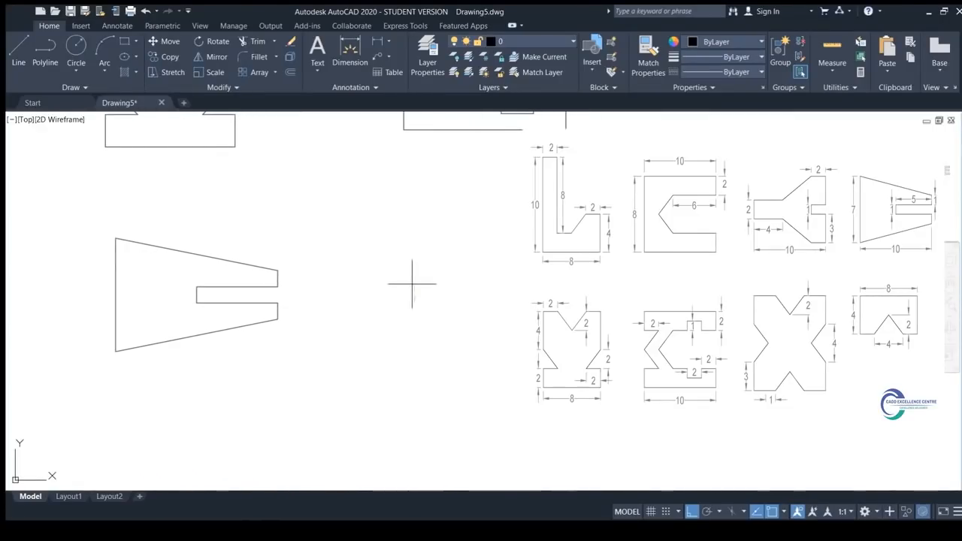
key(Escape)
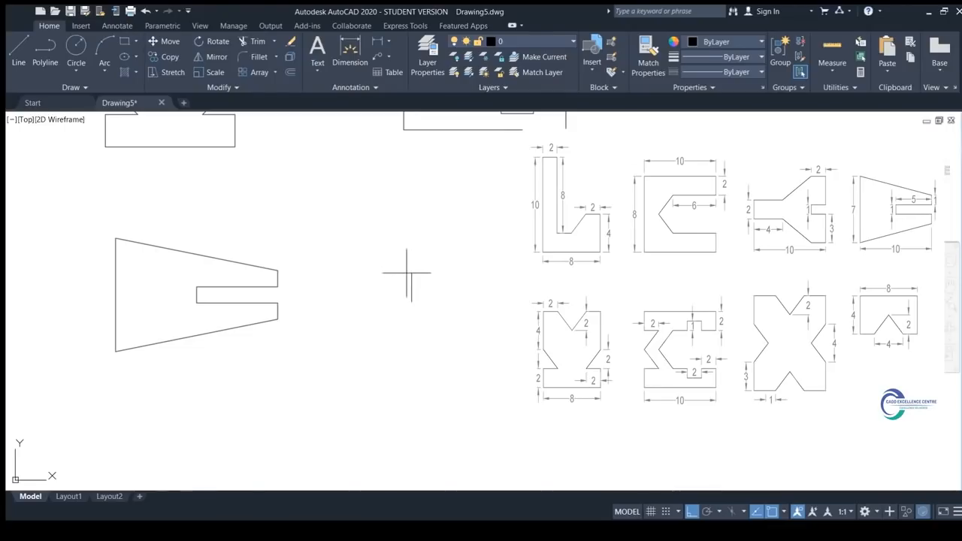
click(411, 269)
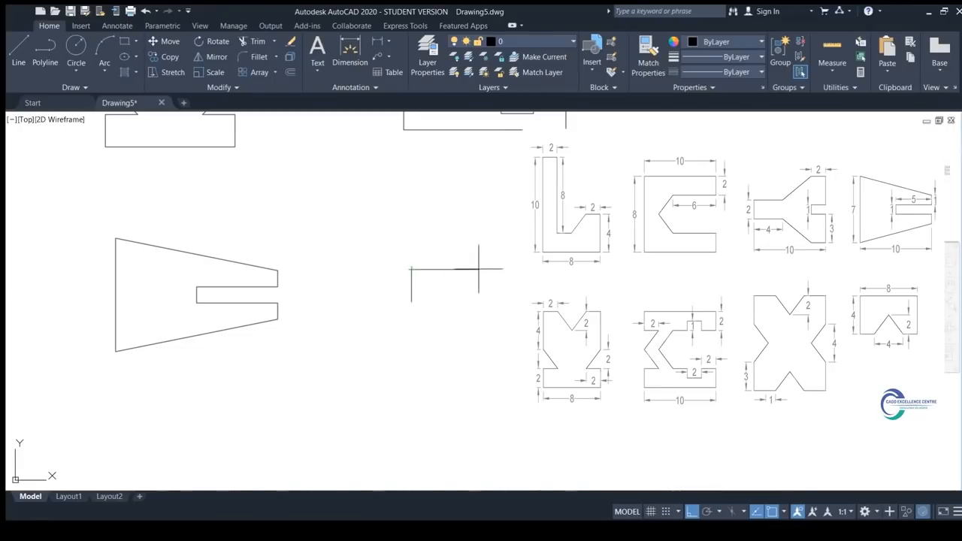
click(410, 303)
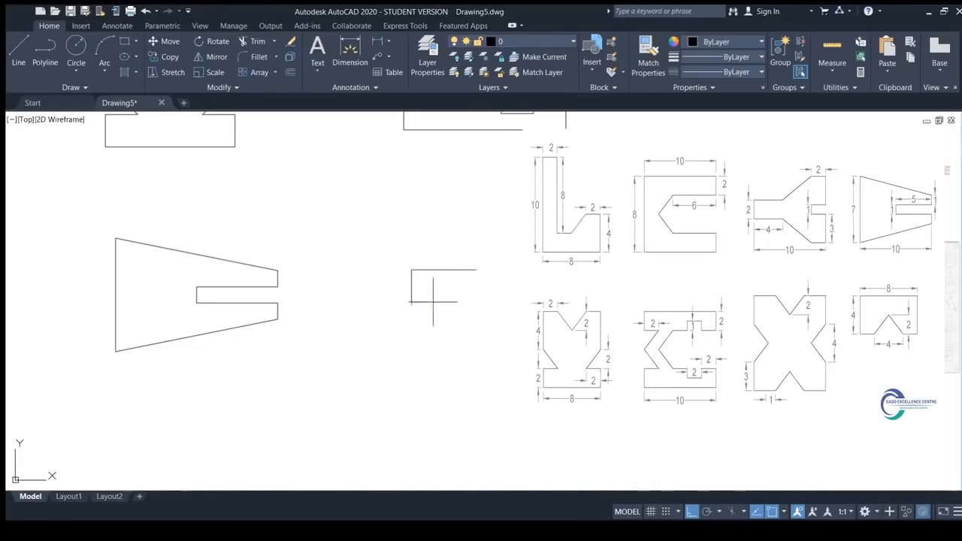
key(Return)
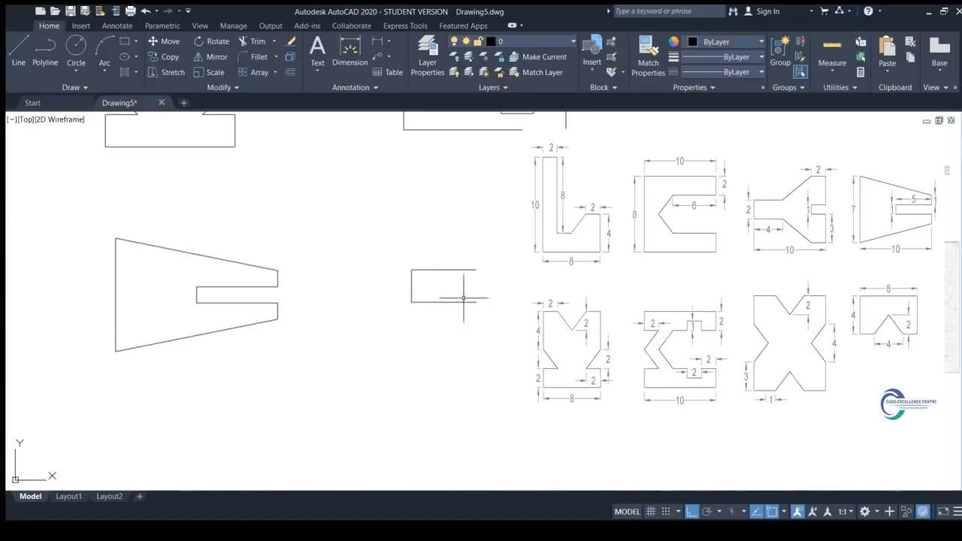
Draw the Y figure's upper arm off a 10-long centre line from the stem back's midpoint, and delete the centre line
click(411, 286)
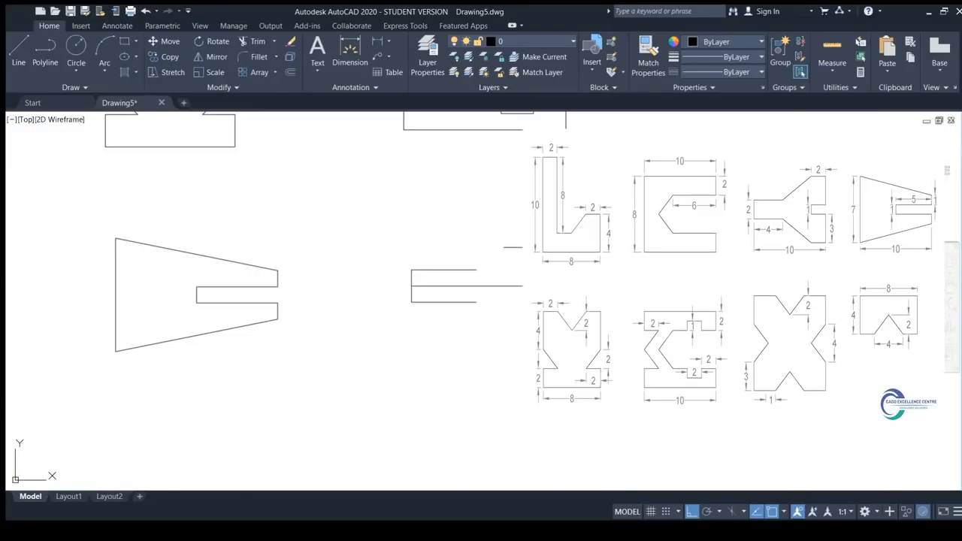
click(477, 269)
click(529, 286)
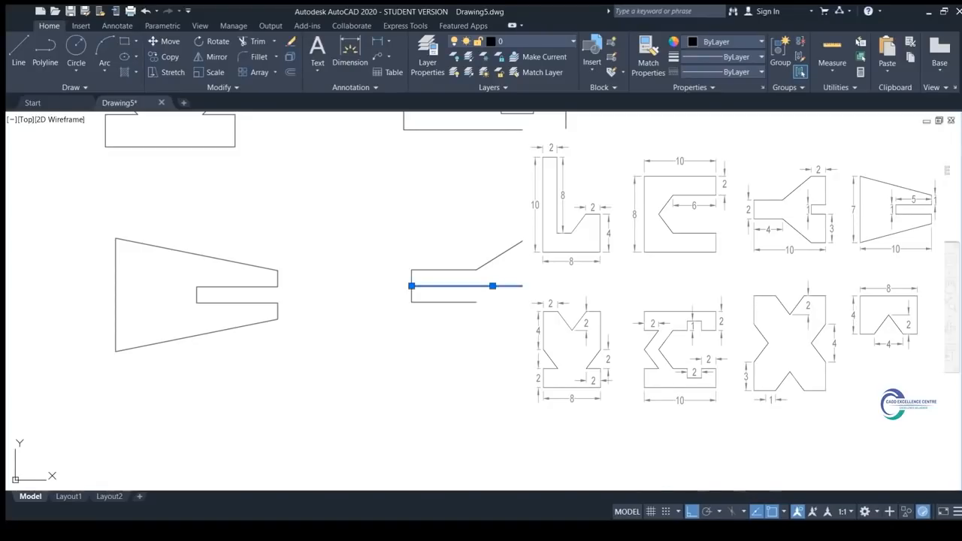
key(Delete)
Mirror the upper arm about the stem's horizontal axis, keeping the original, to form the lower arm
click(524, 213)
click(511, 299)
text(mi)
key(Return)
click(541, 287)
click(579, 287)
key(Return)
middle_drag(571, 293, 577, 287)
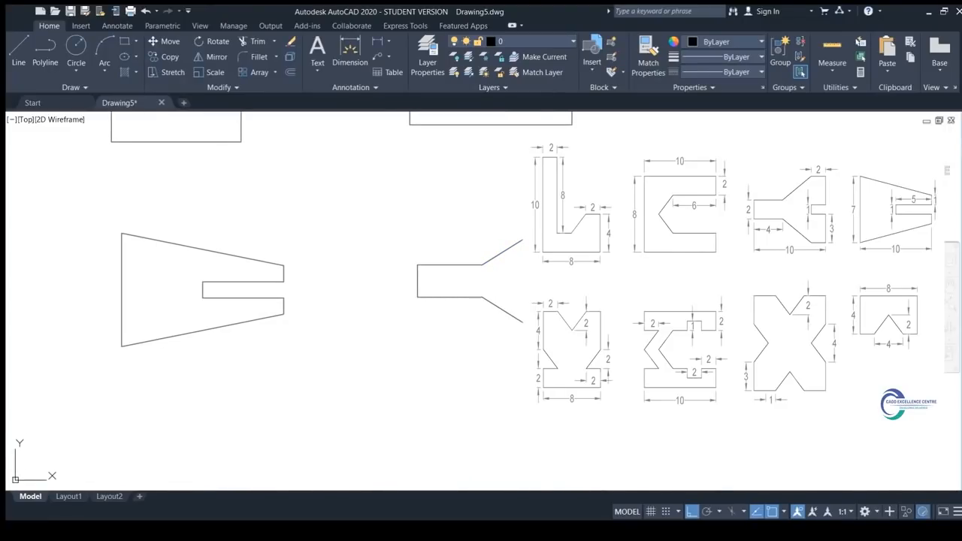
Start the notched block's polyline below the tapered figure with a 2-long lower edge
scroll(546, 321, down, 2)
middle_drag(547, 322, 549, 251)
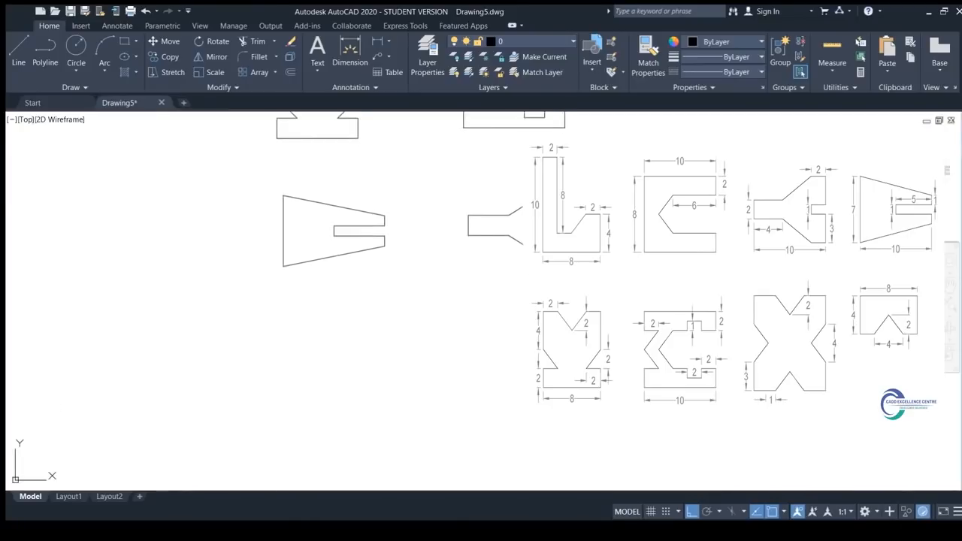
middle_drag(413, 368, 451, 283)
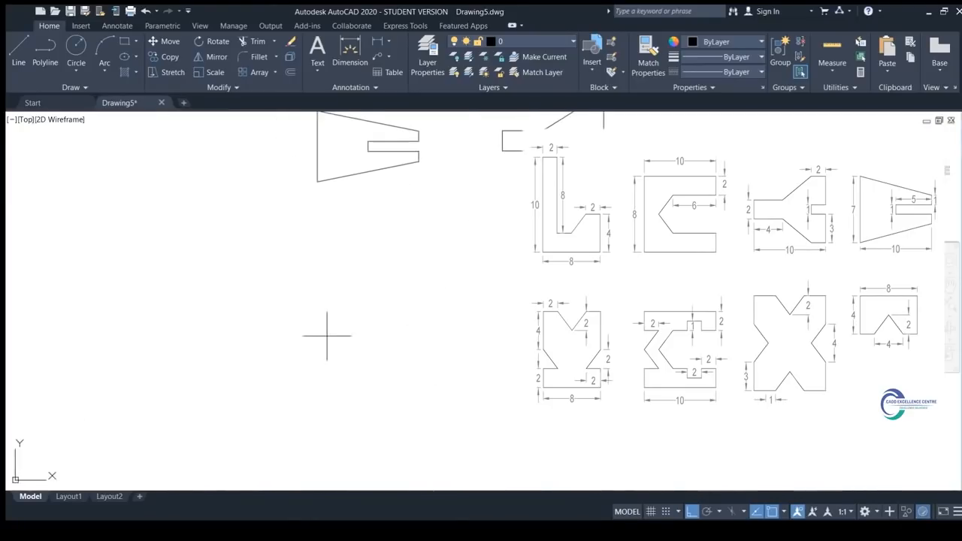
click(327, 336)
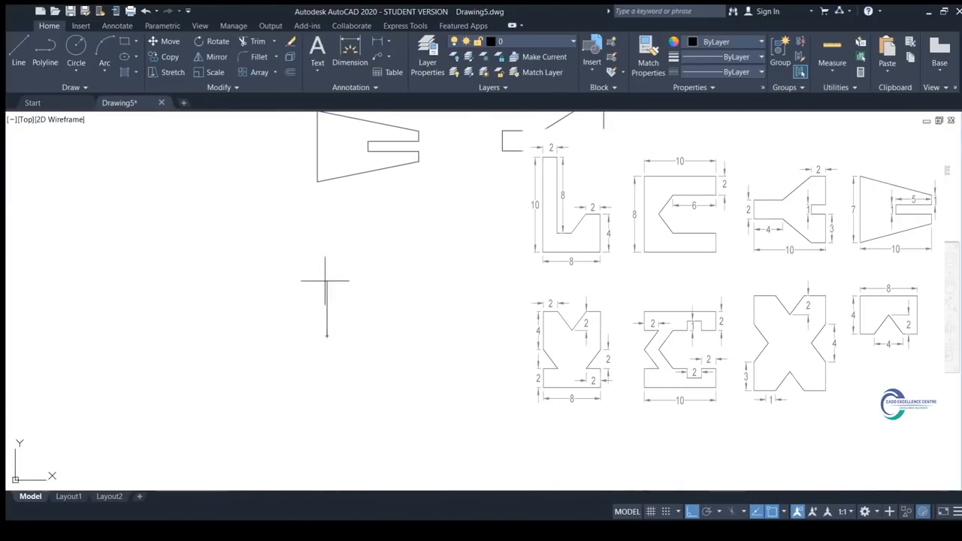
key(Escape)
key(Return)
click(358, 317)
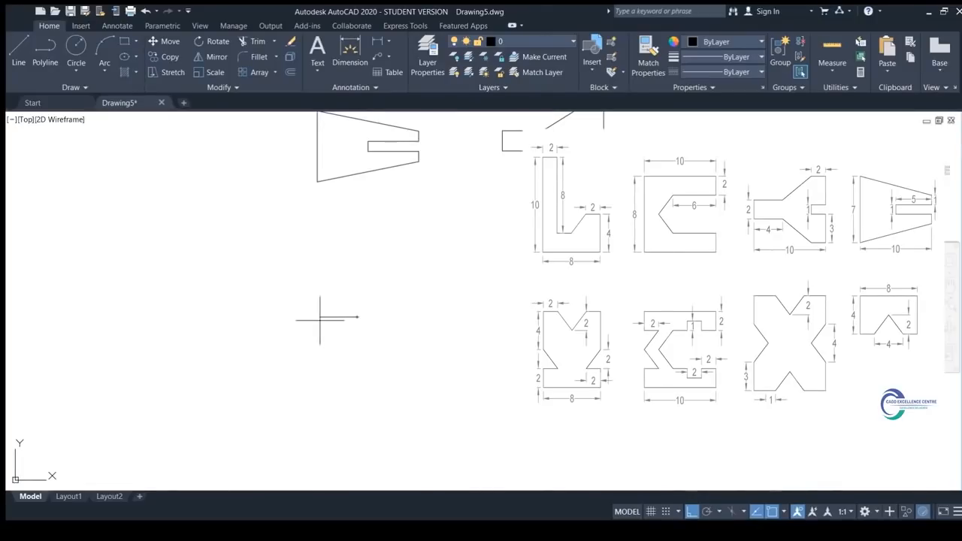
text(2)
key(Return)
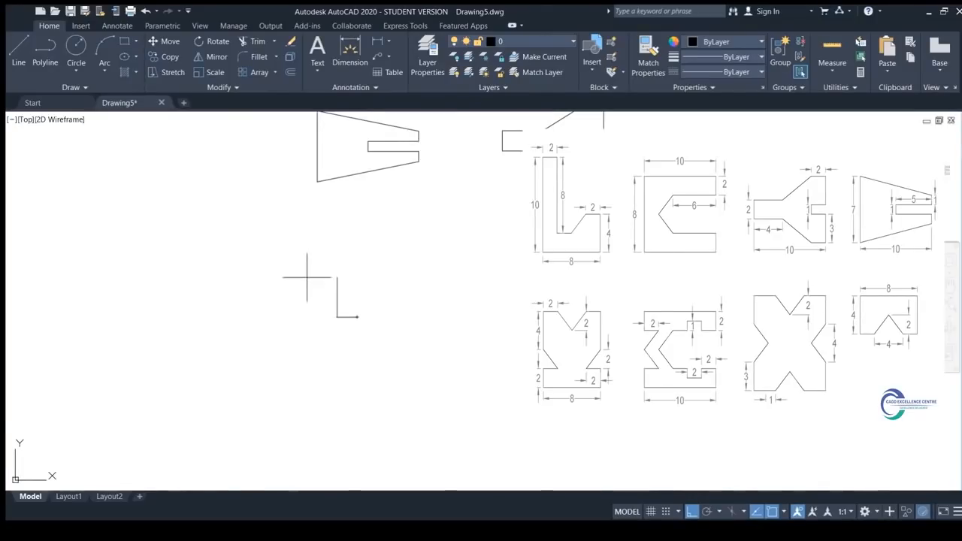
Continue the block outline with 4-high sides, an 8-long upper edge, a lower edge back to mid-width and a 2-high vertical guide
click(306, 276)
click(419, 276)
text(4)
key(Return)
Draw the two slanted edges of the 4-wide notch meeting at the top of the 2-high guide
scroll(404, 331, up, 2)
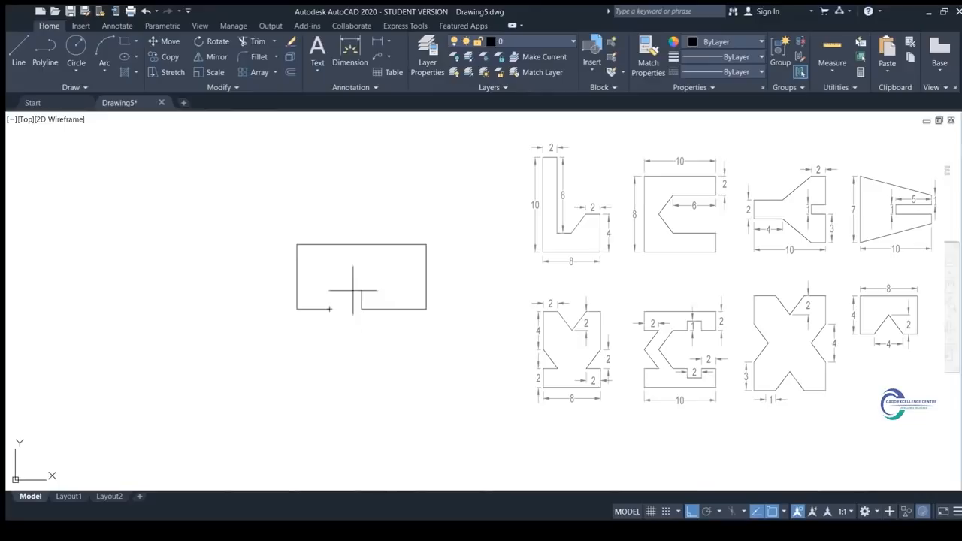
click(330, 309)
click(362, 276)
click(394, 309)
Explode the block's outline and delete the vertical guide and the lower edge segment under the notch
click(361, 309)
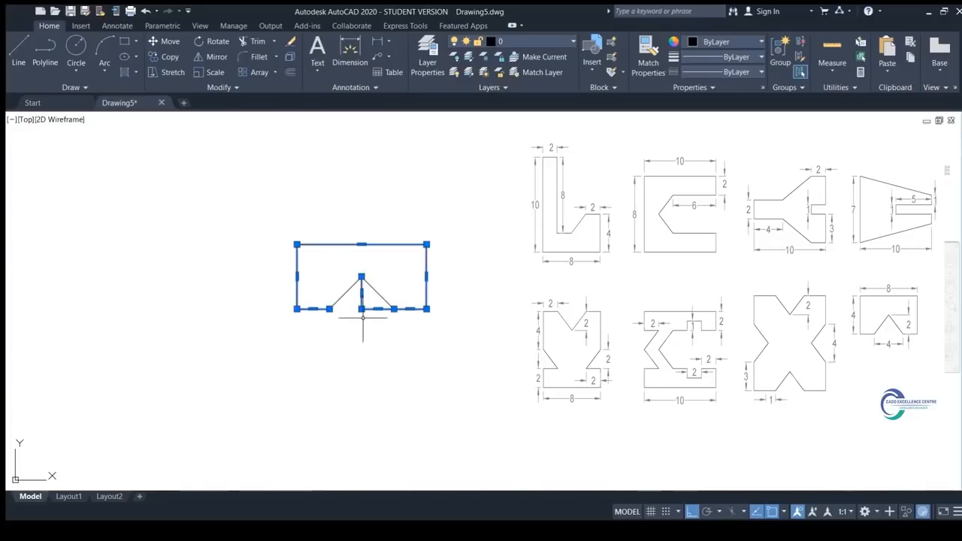
key(Escape)
click(383, 299)
key(Escape)
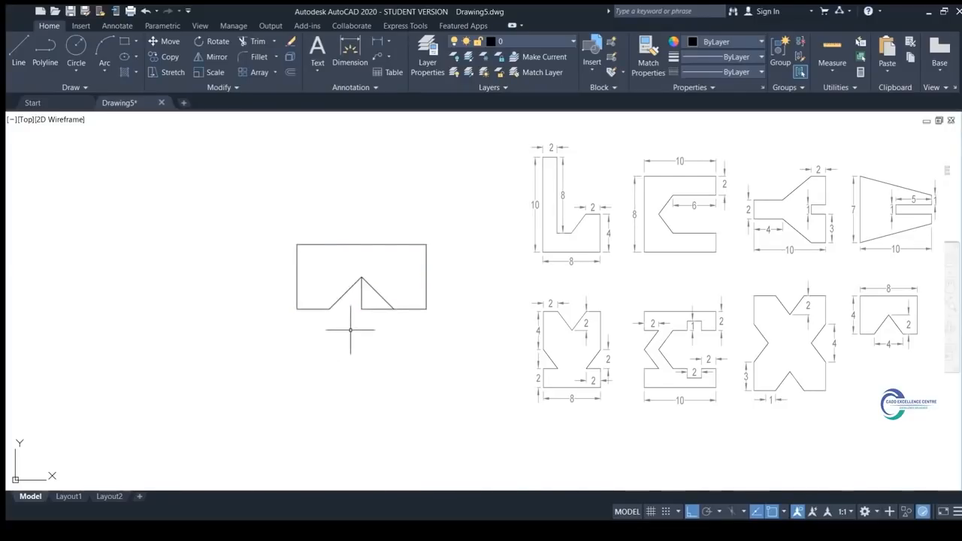
click(368, 307)
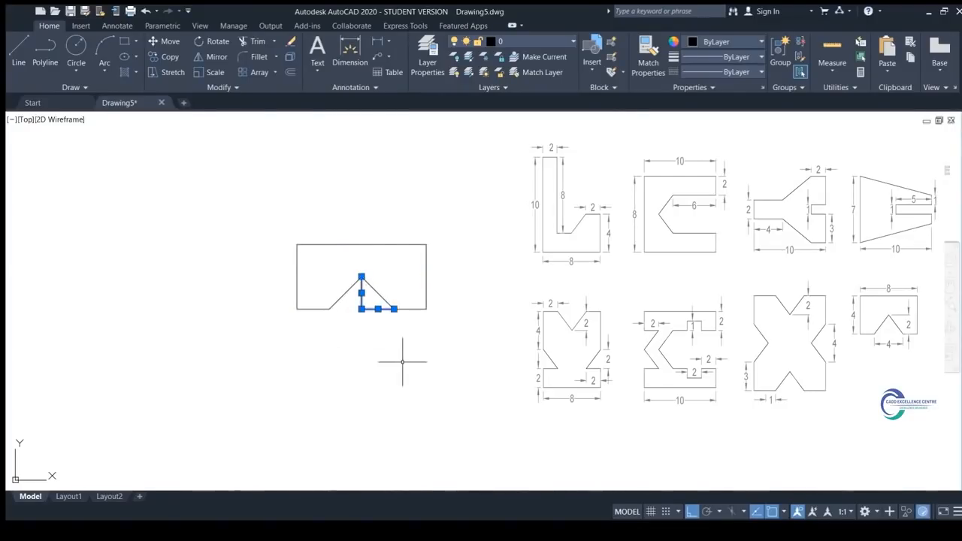
key(Delete)
Draw the X figure's 3-high side edge and 3-long upper edge beside the notched block
scroll(408, 360, down, 2)
middle_drag(401, 358, 287, 331)
scroll(299, 338, down, 2)
scroll(314, 305, up, 2)
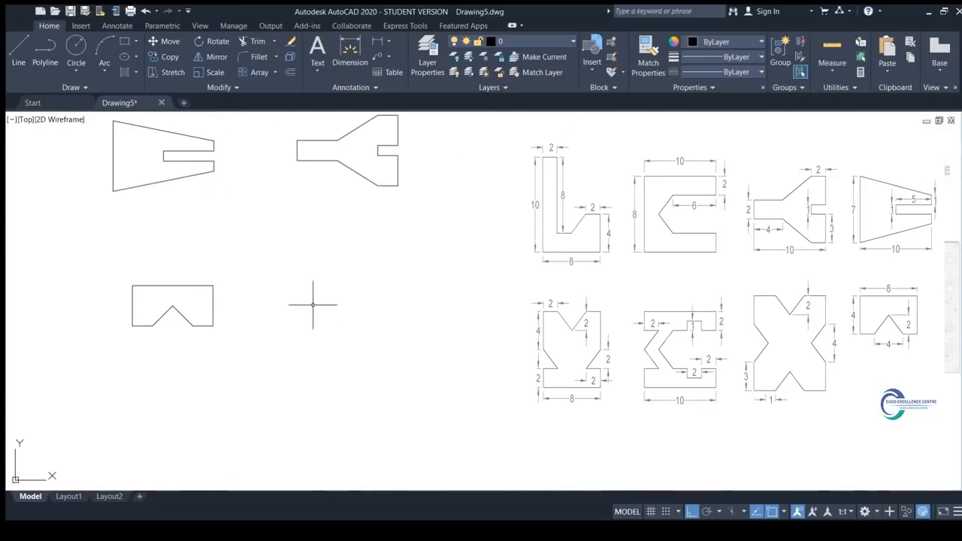
click(307, 242)
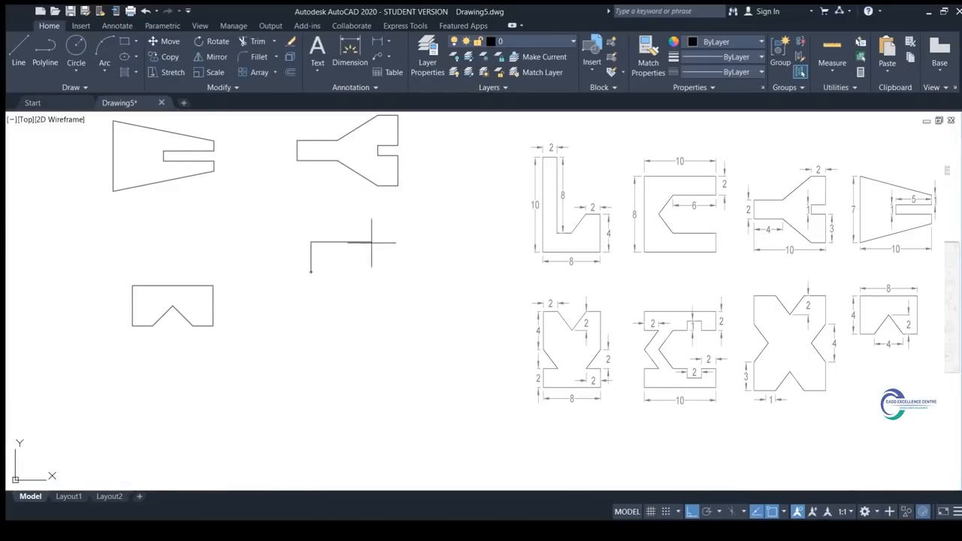
click(342, 242)
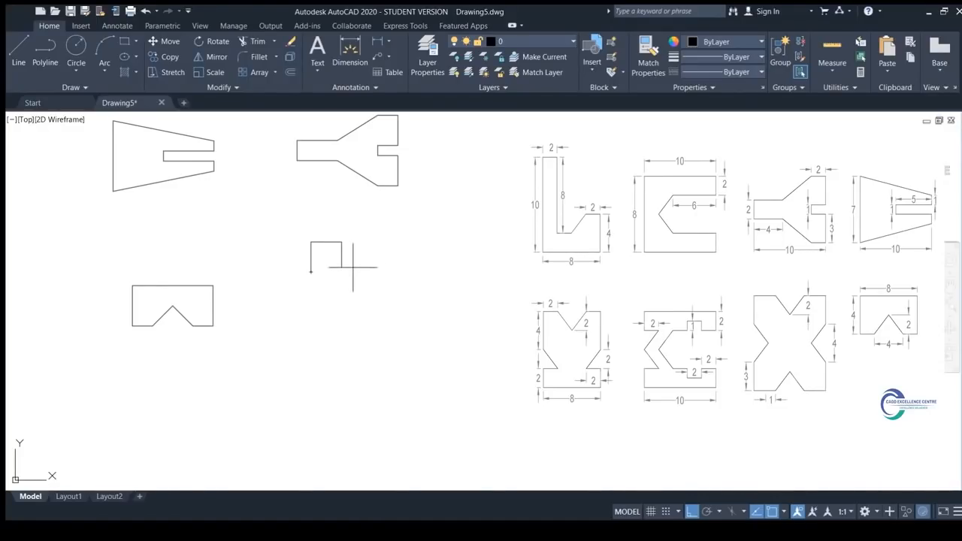
Draw guides 2 down and 2 across from the upper edge's end, and the slanted notch edge back to that end
click(357, 263)
click(362, 263)
click(341, 242)
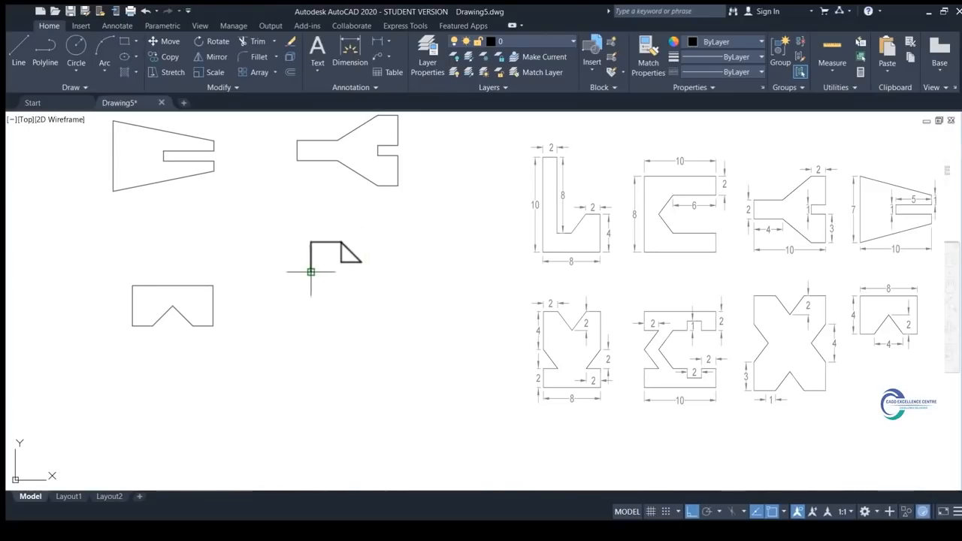
Draw guides 2 across and 2 down from the side edge's lower end, and the slanted notch edge back to it
scroll(310, 272, up, 2)
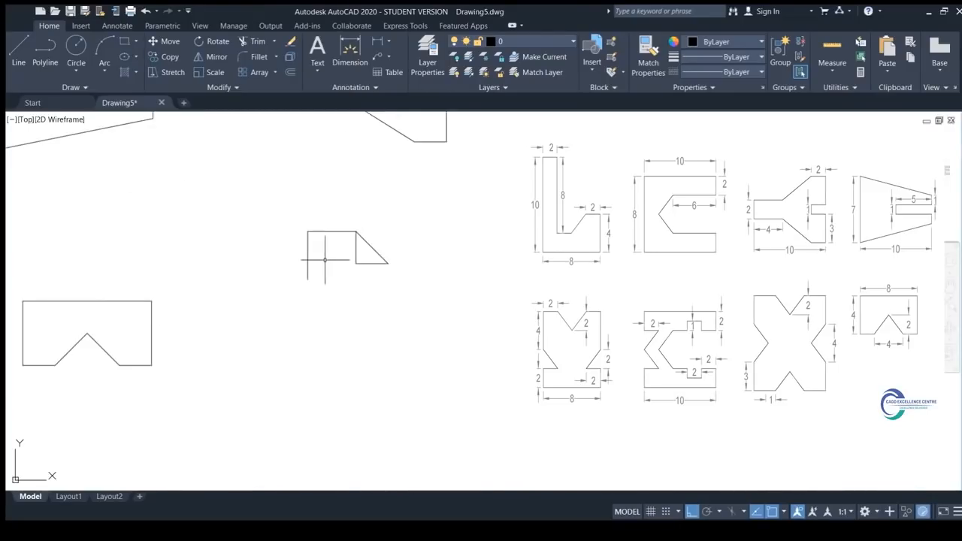
click(322, 256)
click(279, 215)
key(Escape)
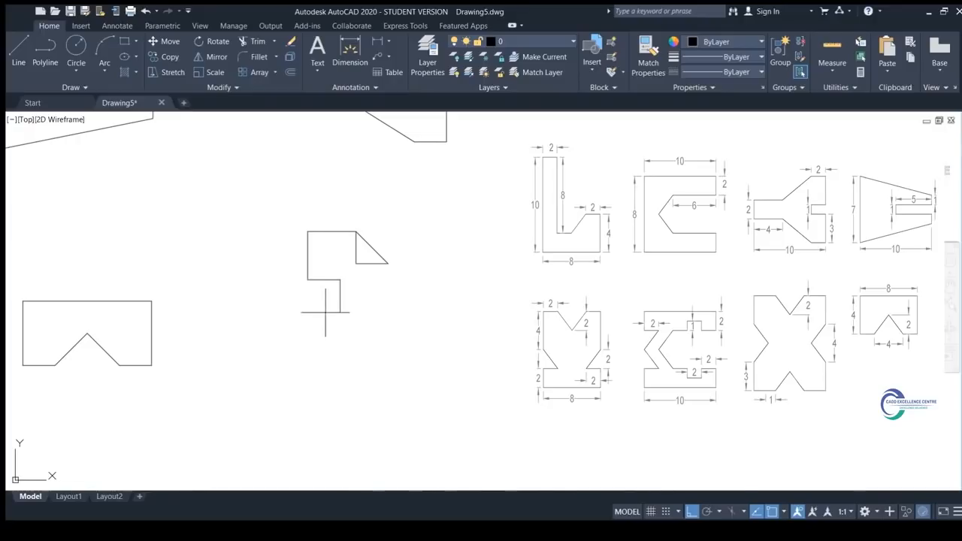
click(307, 279)
key(Escape)
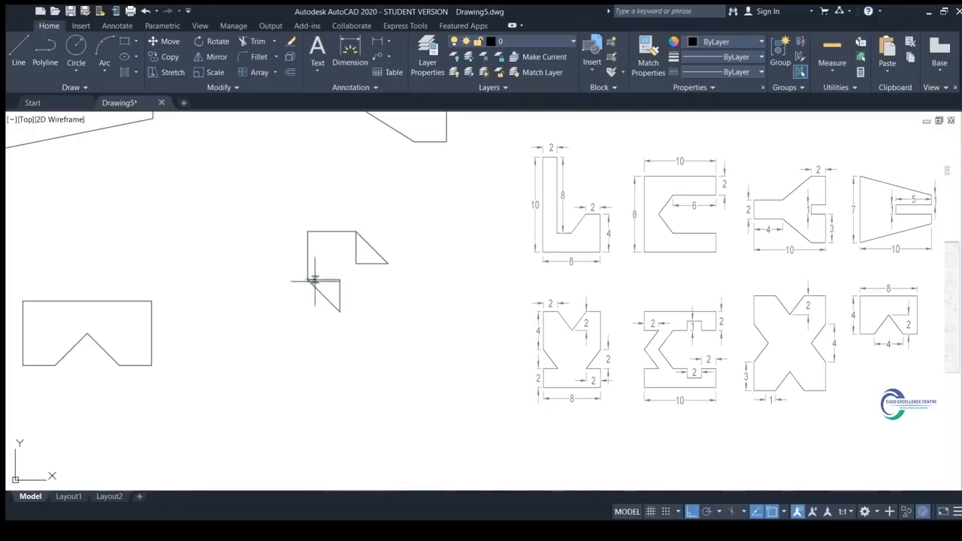
click(342, 272)
click(335, 283)
click(355, 250)
click(374, 263)
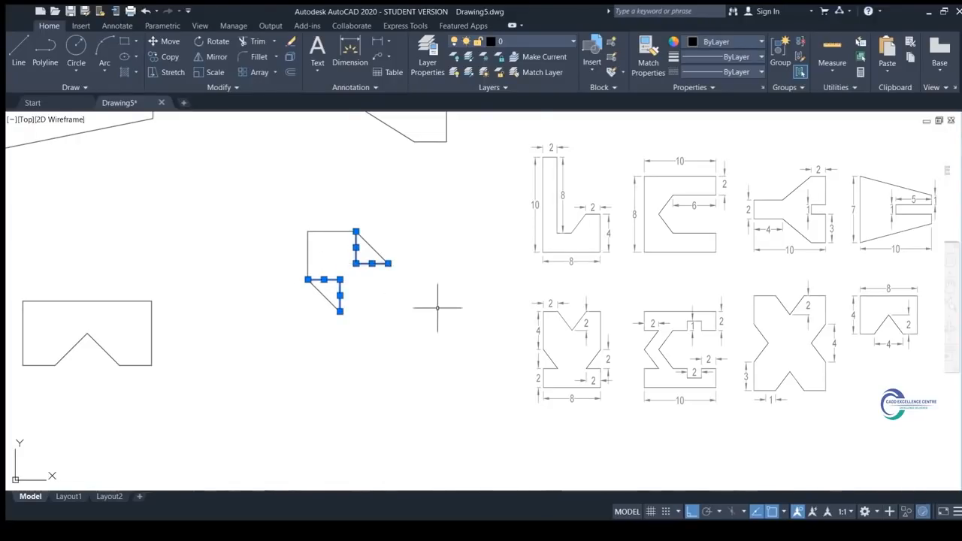
key(Escape)
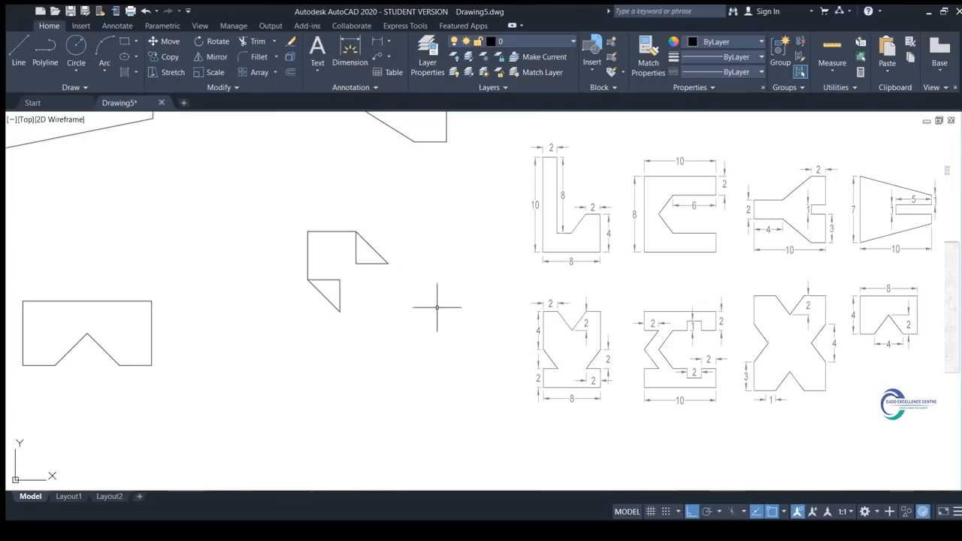
Draw a 3-long vertical line down from the upper notch's apex to the level of the side notch's apex
key(space)
click(388, 263)
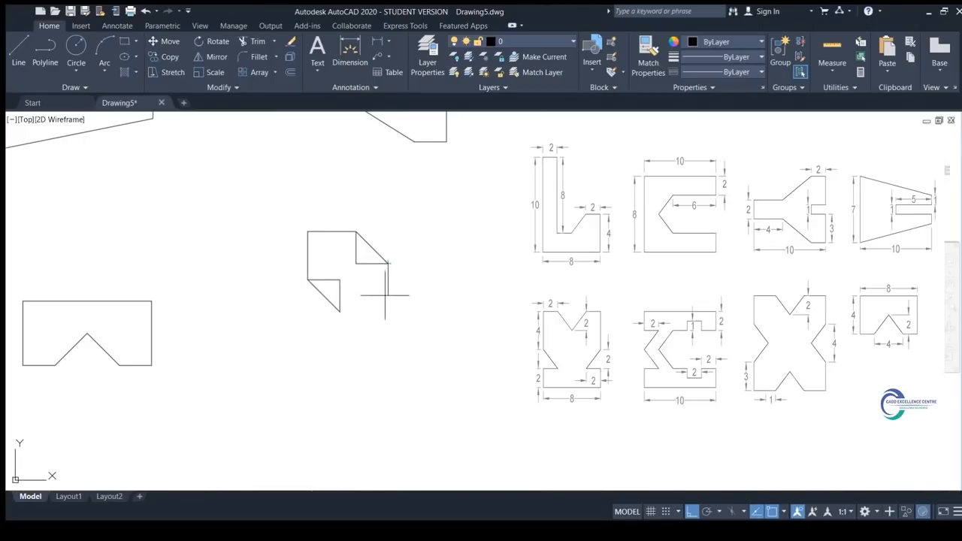
click(388, 311)
key(space)
Delete the four horizontal and vertical guide lines beside the X figure's two slanted notch edges
click(373, 263)
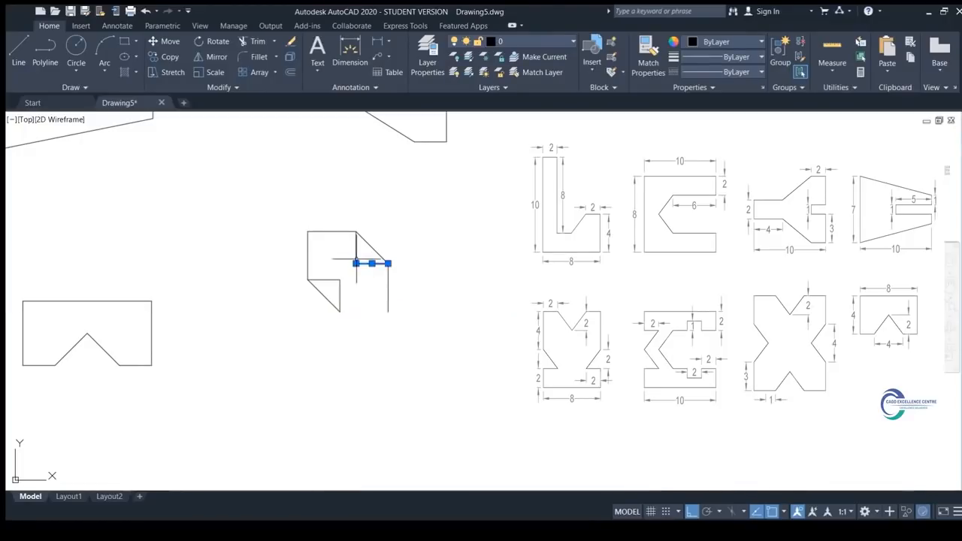
click(336, 284)
click(360, 280)
click(350, 260)
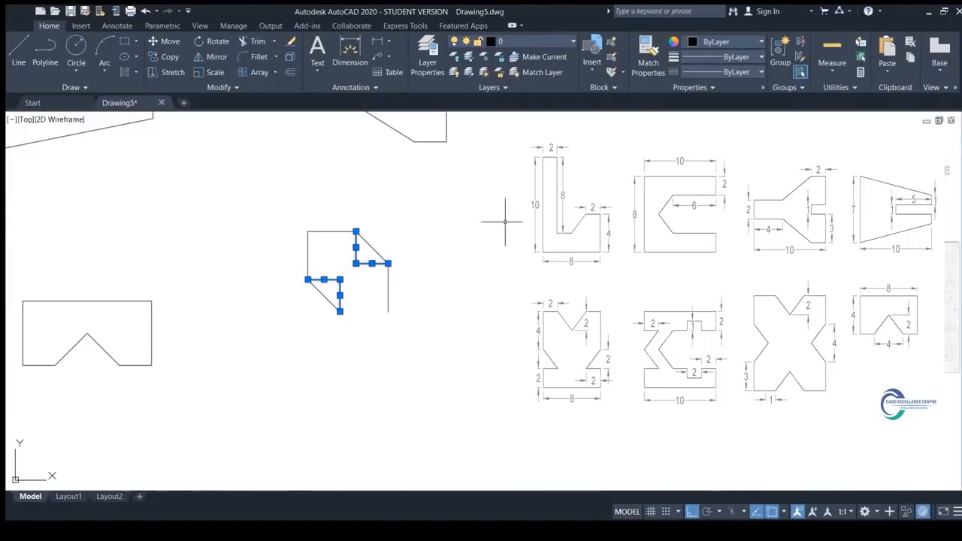
key(Delete)
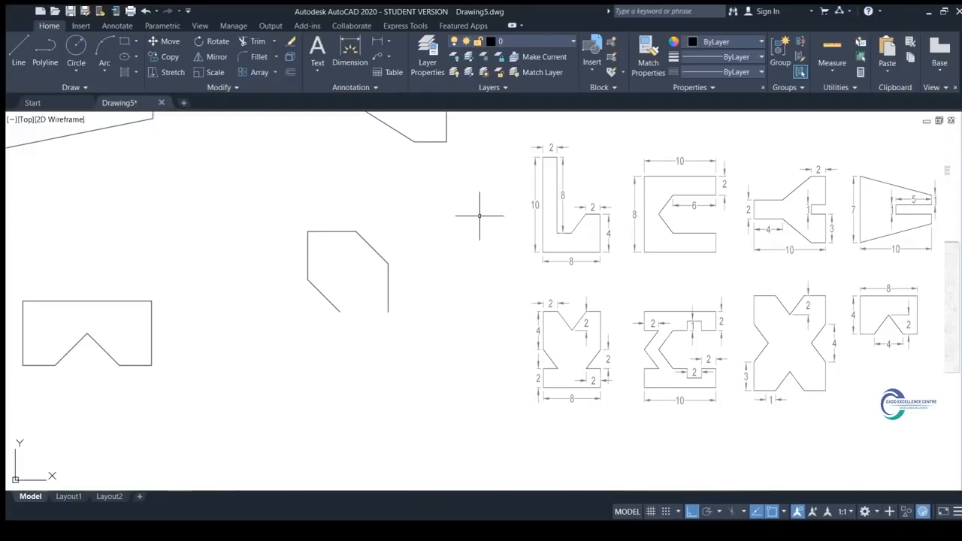
click(362, 200)
click(294, 303)
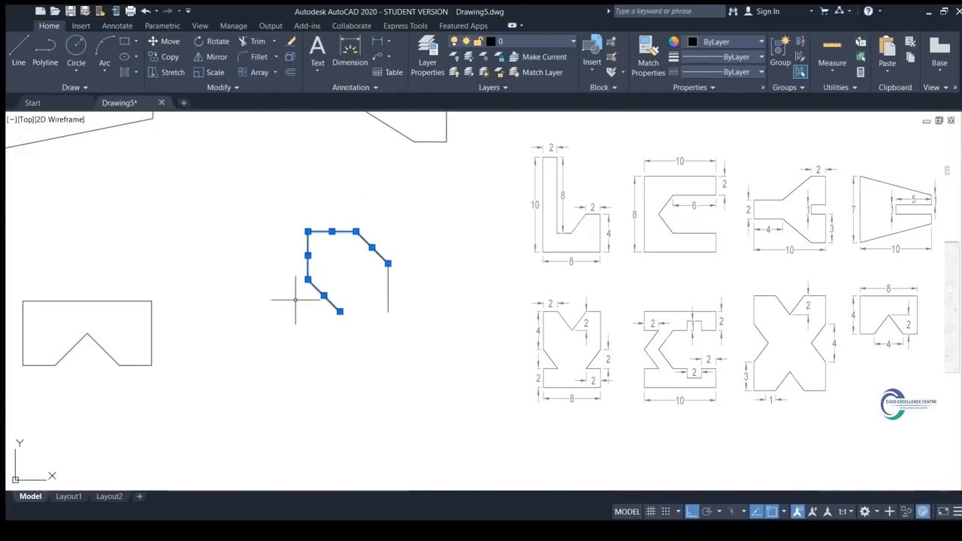
key(Escape)
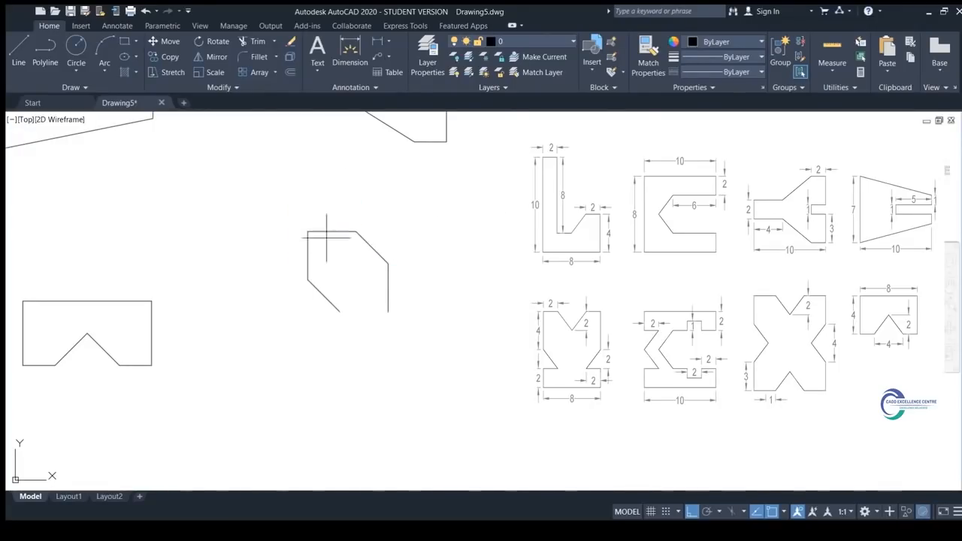
click(369, 208)
click(304, 289)
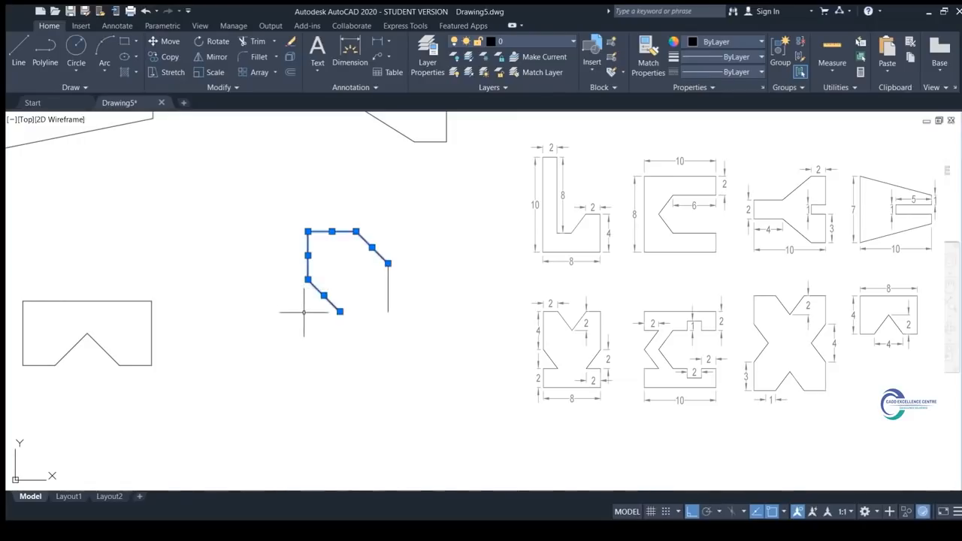
text(ro)
key(Return)
click(388, 311)
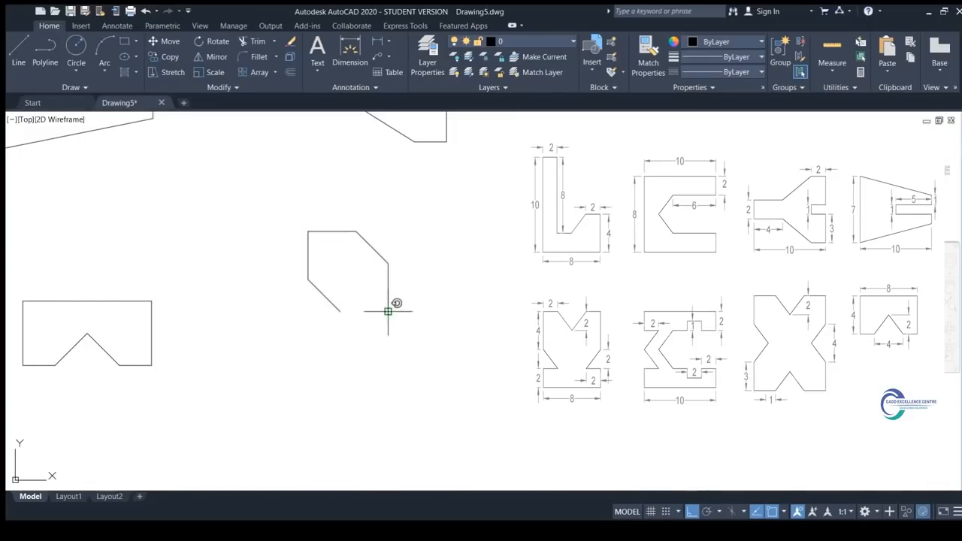
key(Escape)
Mirror the X figure's corner outline about the vertical centre line through the upper notch's apex, keeping the source lines
click(369, 221)
click(286, 293)
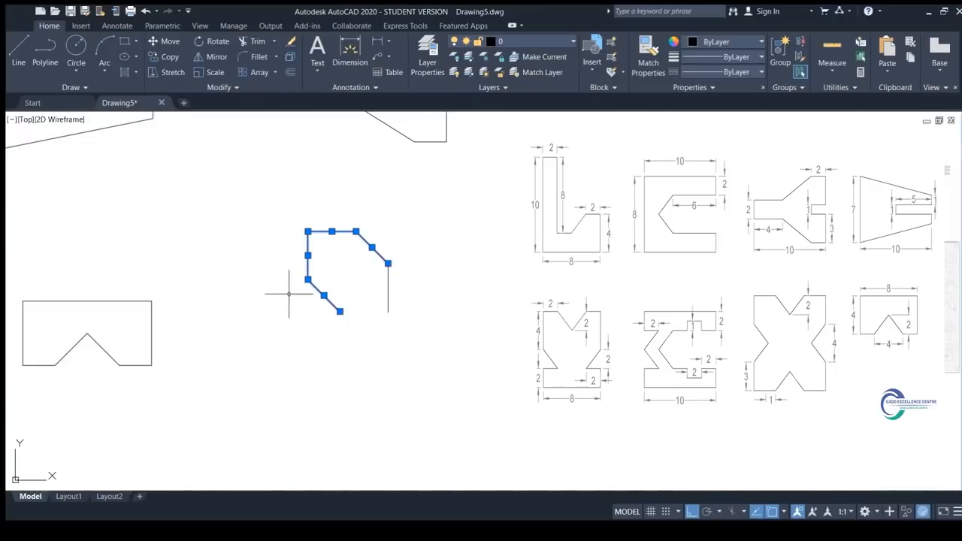
text(mi)
key(Return)
click(387, 263)
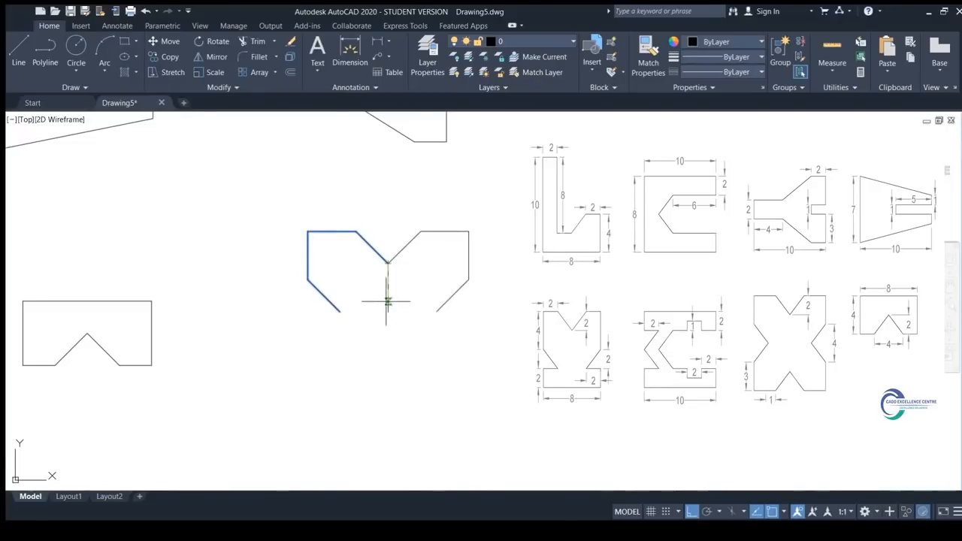
click(388, 308)
key(Return)
Mirror the X figure's upper half about the horizontal axis through the side notches' apexes, keeping the source lines
click(489, 221)
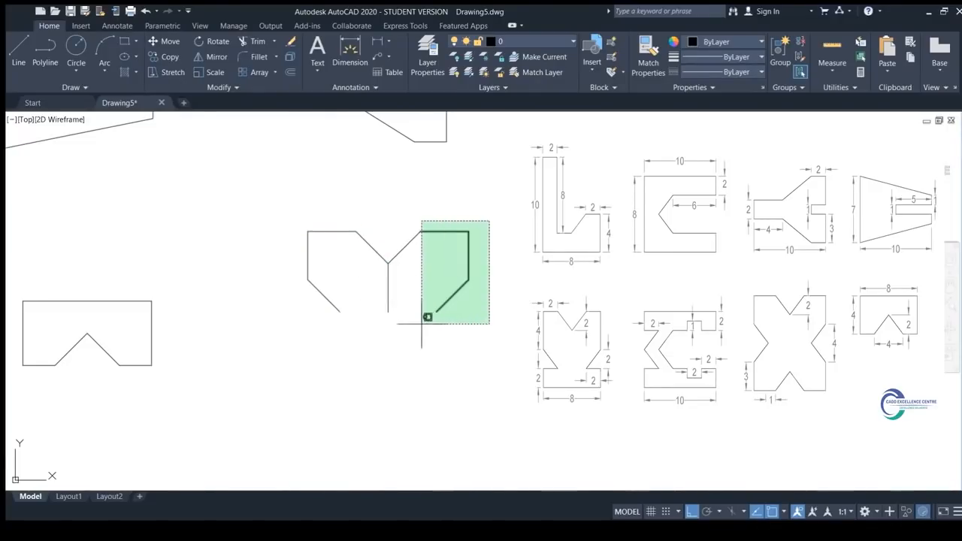
click(427, 317)
click(376, 224)
click(291, 310)
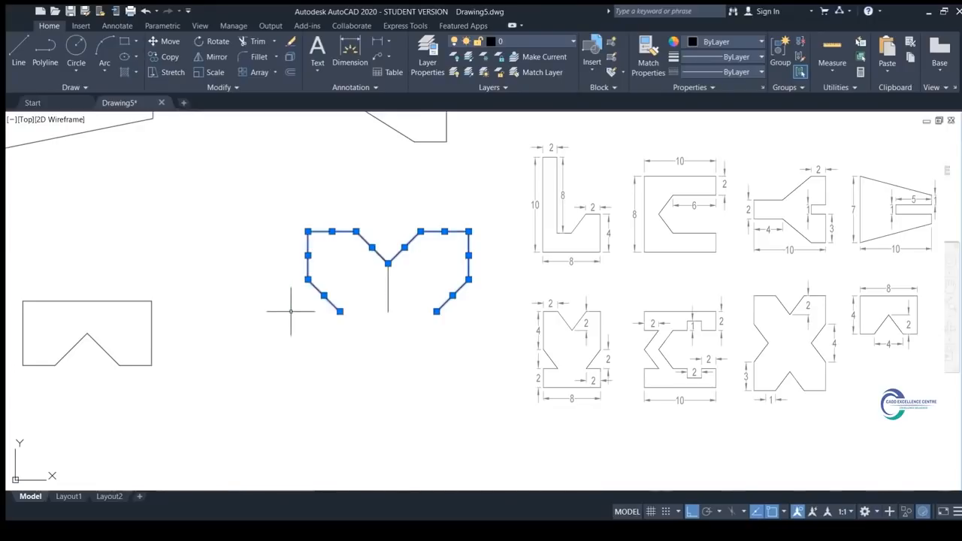
text(mi)
key(Return)
click(340, 310)
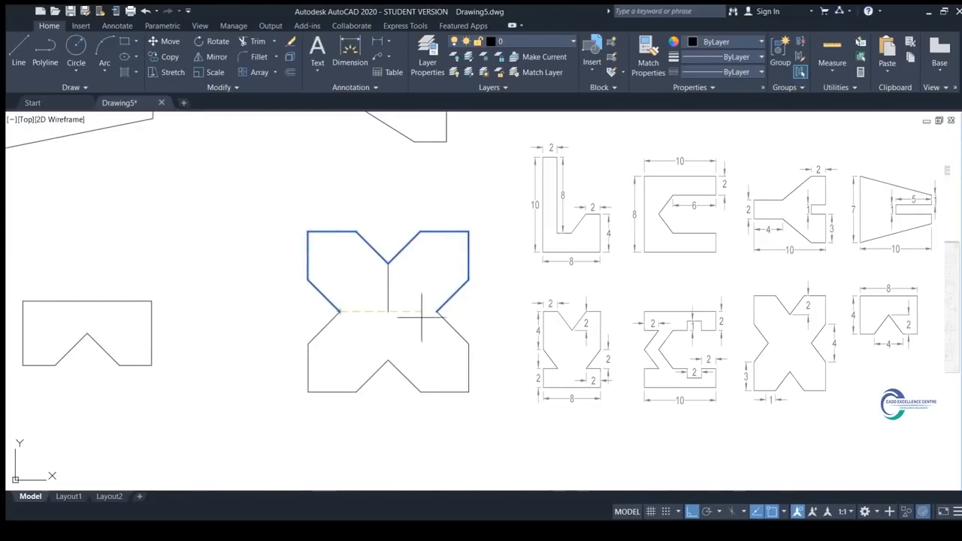
key(Return)
Delete the vertical construction line inside the completed X figure
click(414, 286)
click(384, 310)
key(Delete)
scroll(406, 400, down, 3)
scroll(511, 342, down, 2)
scroll(498, 365, up, 4)
mouse_move(498, 365)
middle_down()
mouse_move(520, 394)
mouse_move(504, 369)
middle_up()
scroll(517, 388, down, 2)
scroll(495, 363, up, 2)
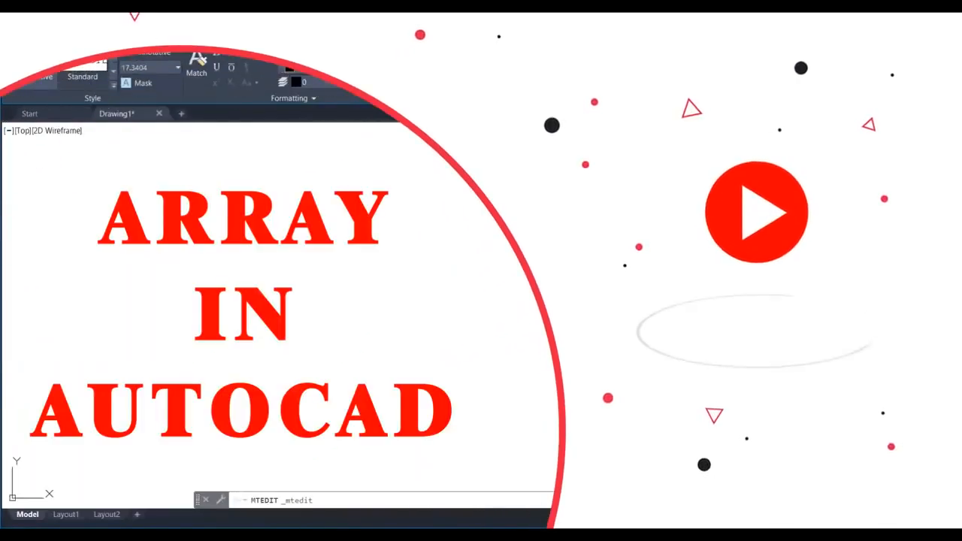
Finish editing the text note that lists the command shortcuts and show the available array types
key(Escape)
key(Escape)
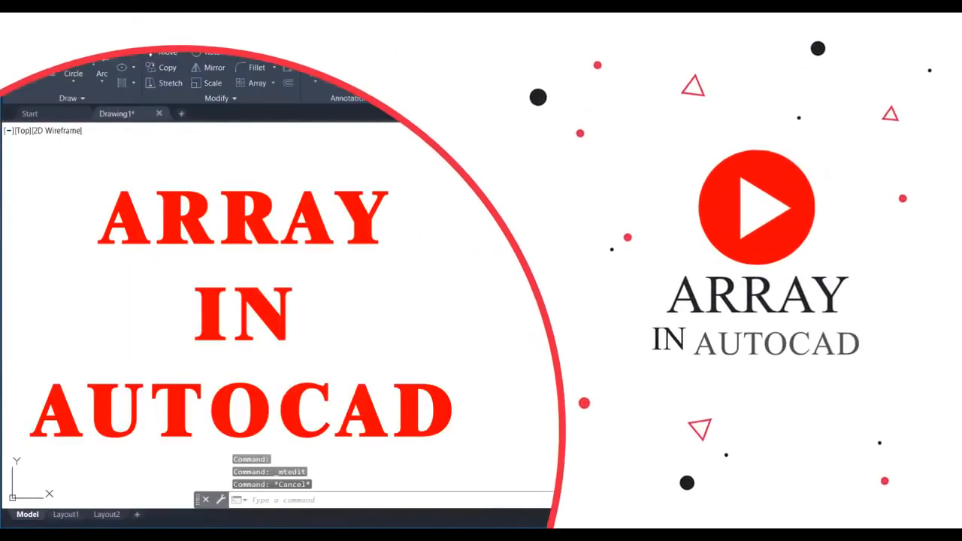
click(273, 82)
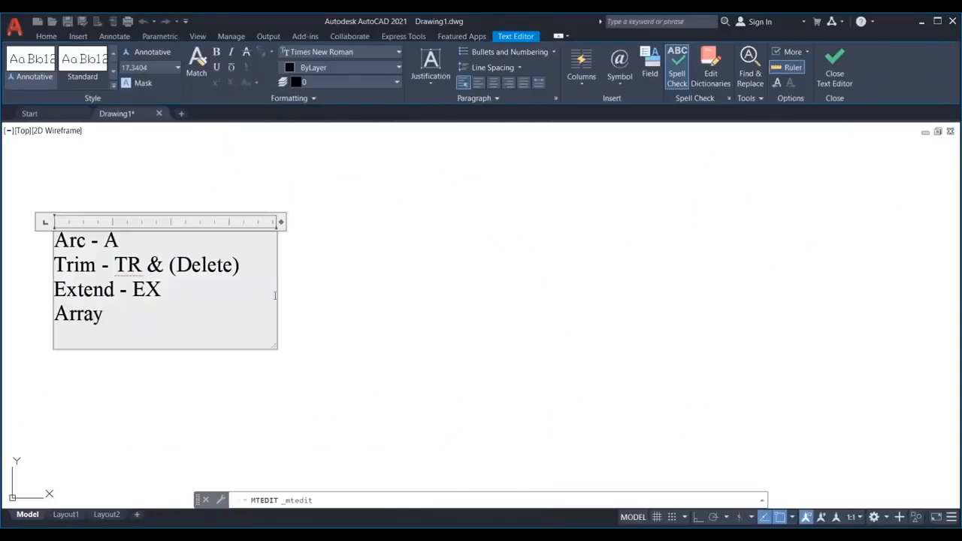
key(Escape)
key(Escape)
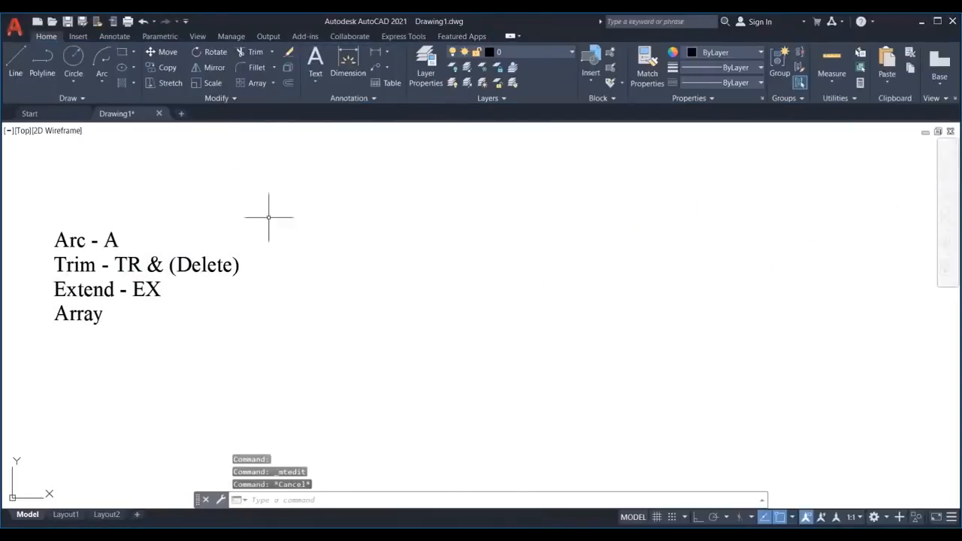
click(272, 83)
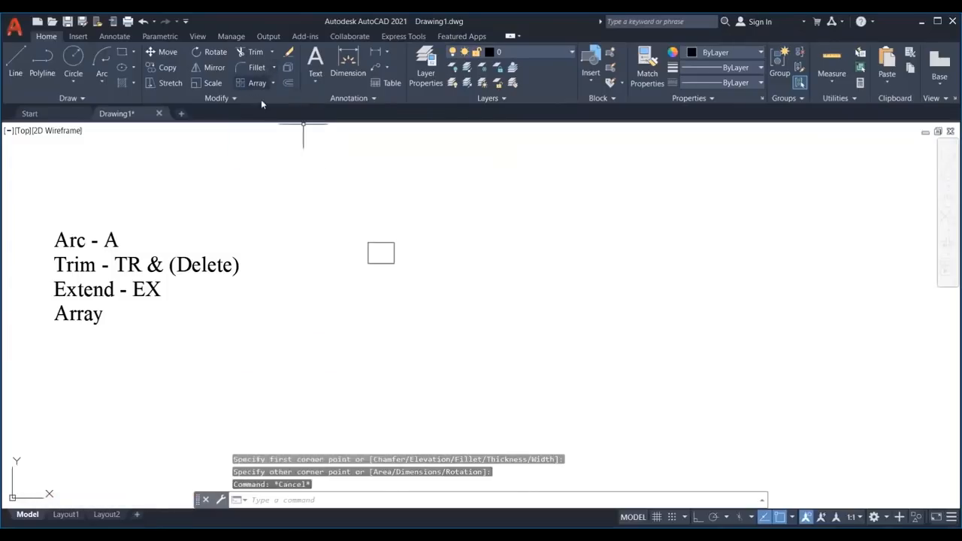
click(273, 83)
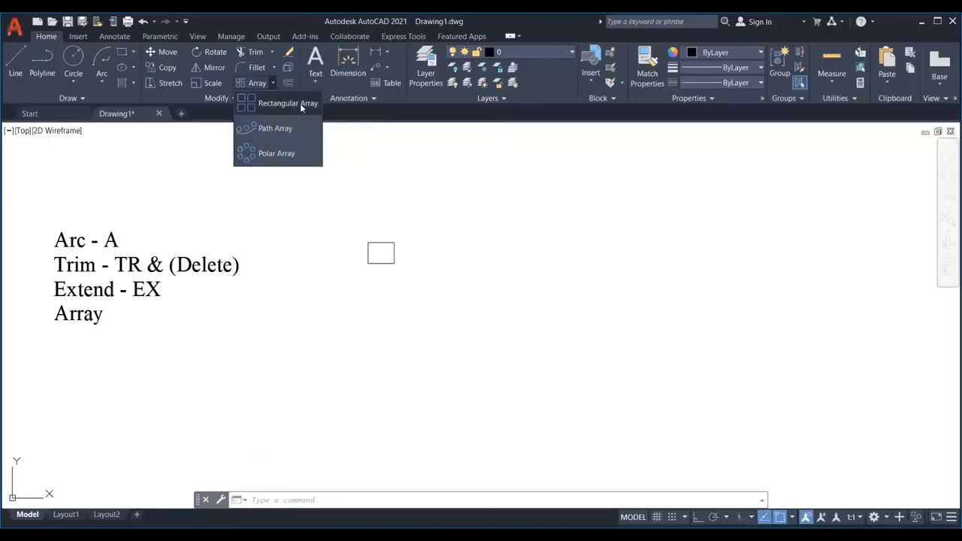
key(Escape)
text(AR)
key(Return)
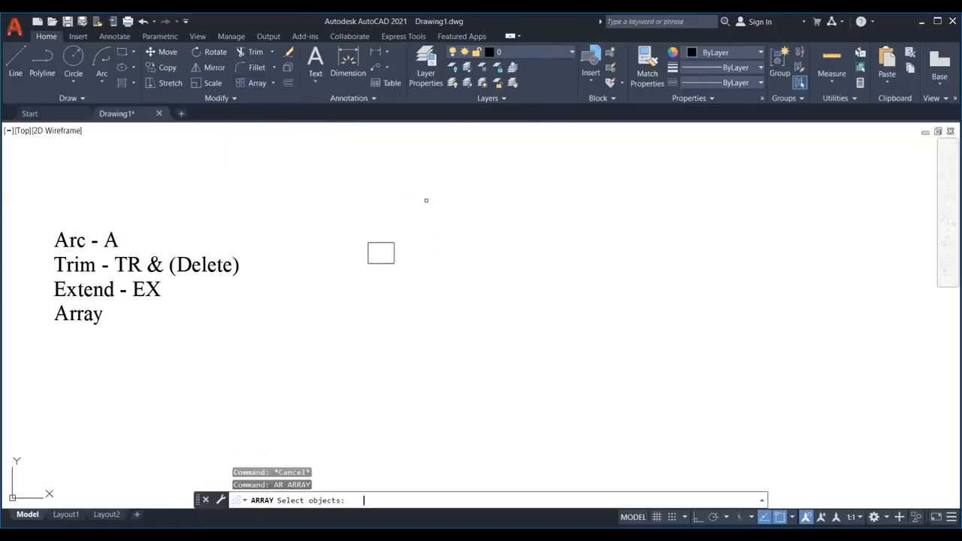
click(429, 226)
click(354, 284)
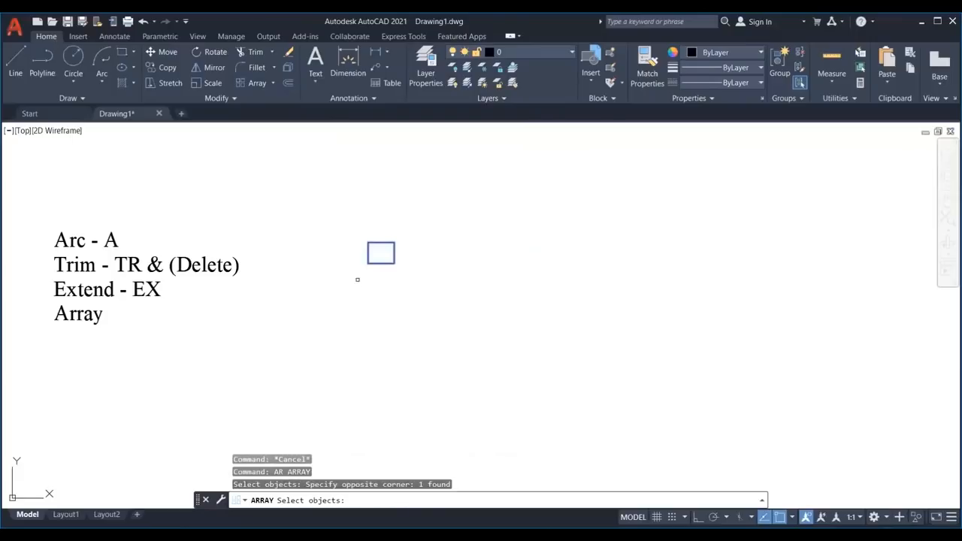
key(Return)
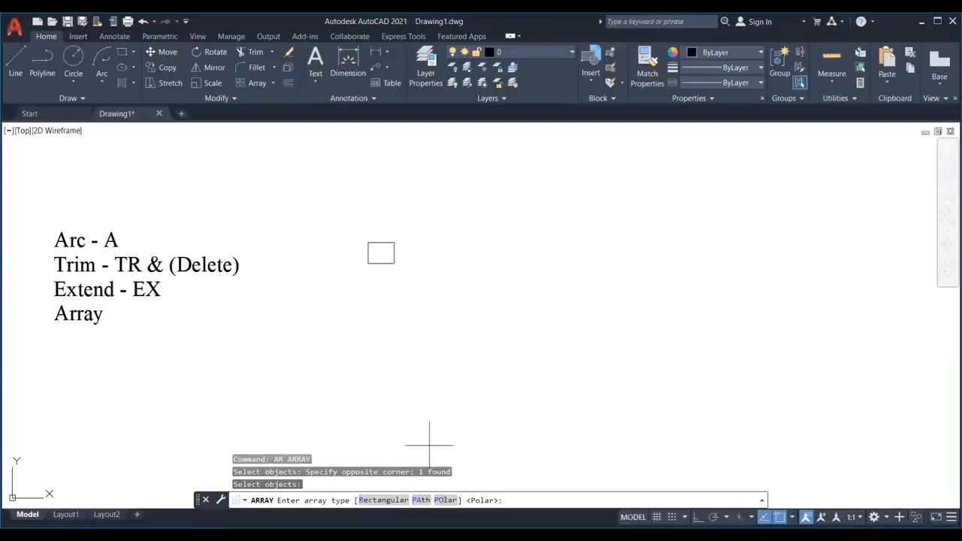
key(Escape)
key(Escape)
key(Escape)
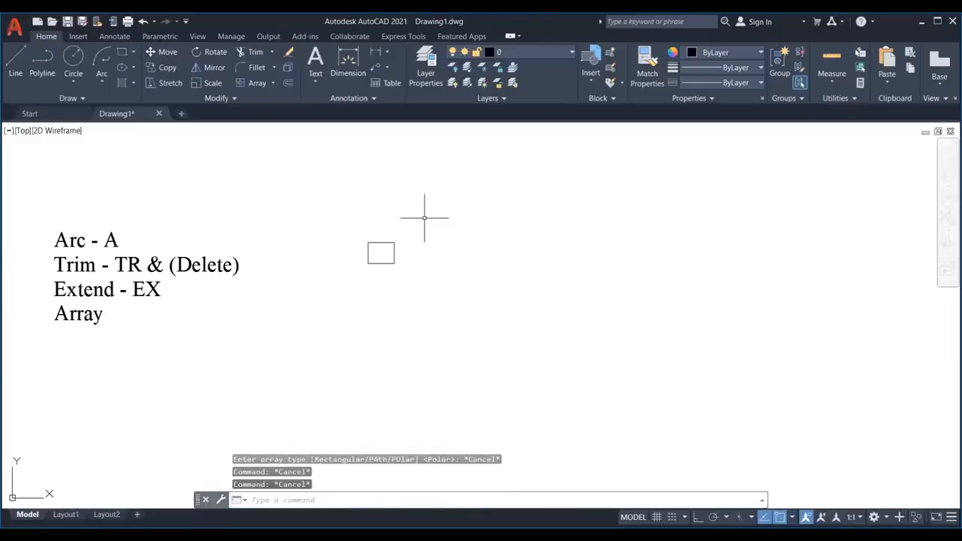
Start a Rectangular Array of the small rectangle
click(426, 217)
click(349, 297)
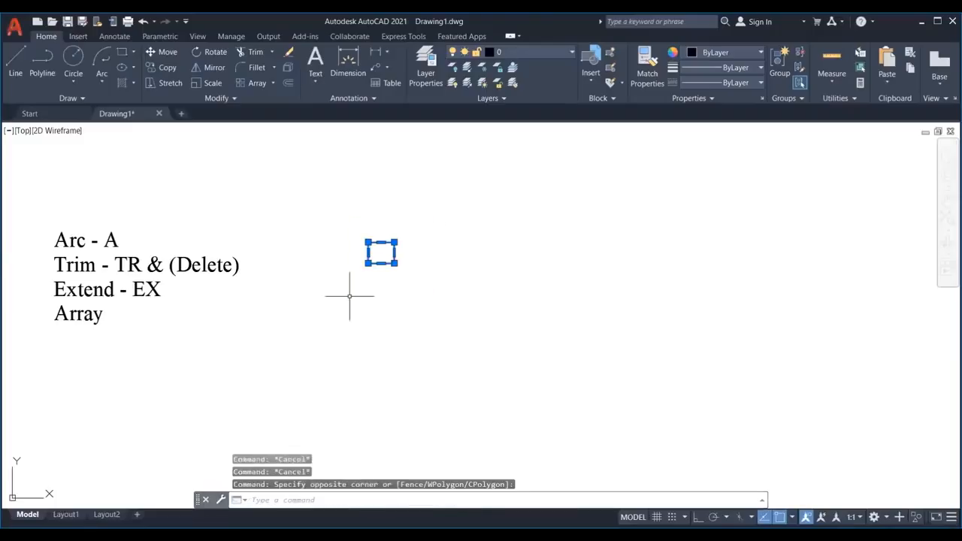
click(272, 83)
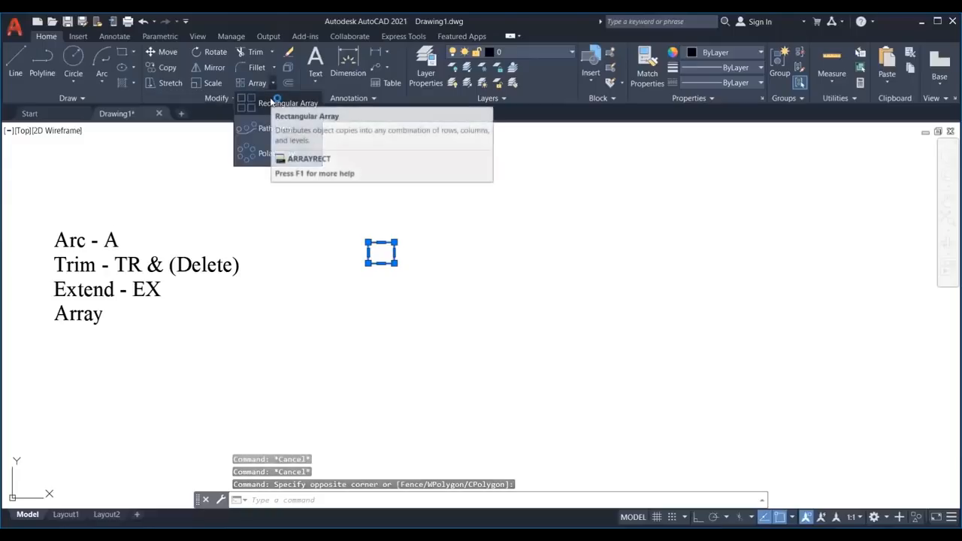
click(270, 100)
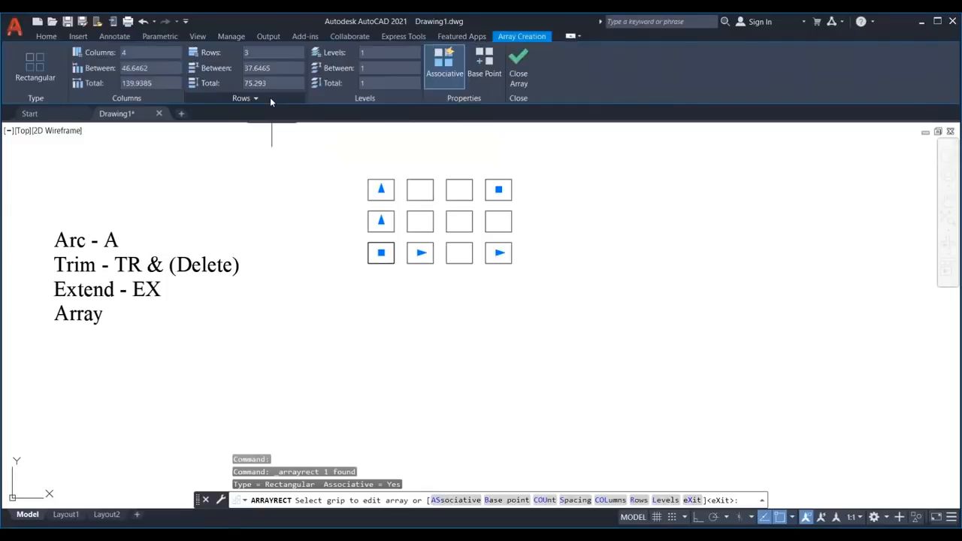
Extend the rectangular array with its grips to 6 columns and 4 rows
middle_drag(508, 282, 429, 372)
click(419, 342)
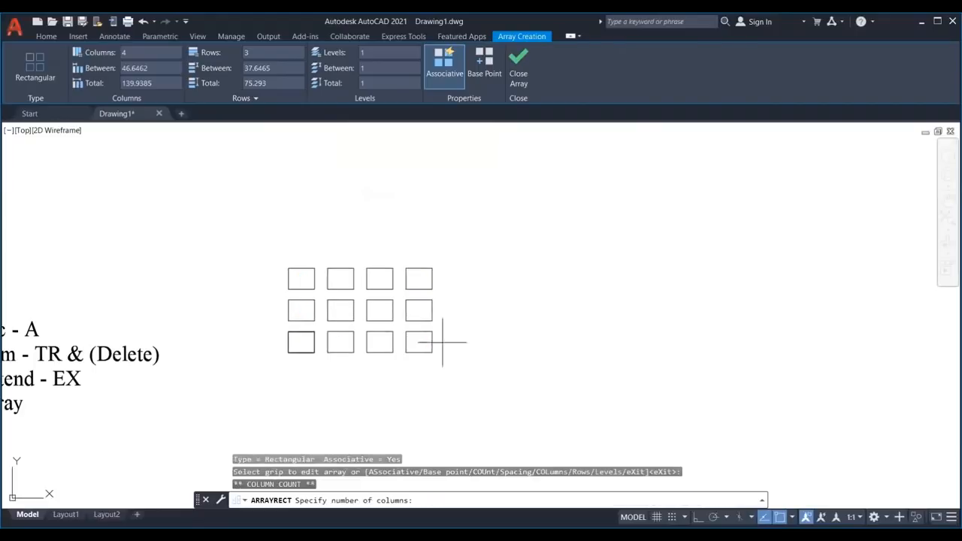
click(524, 347)
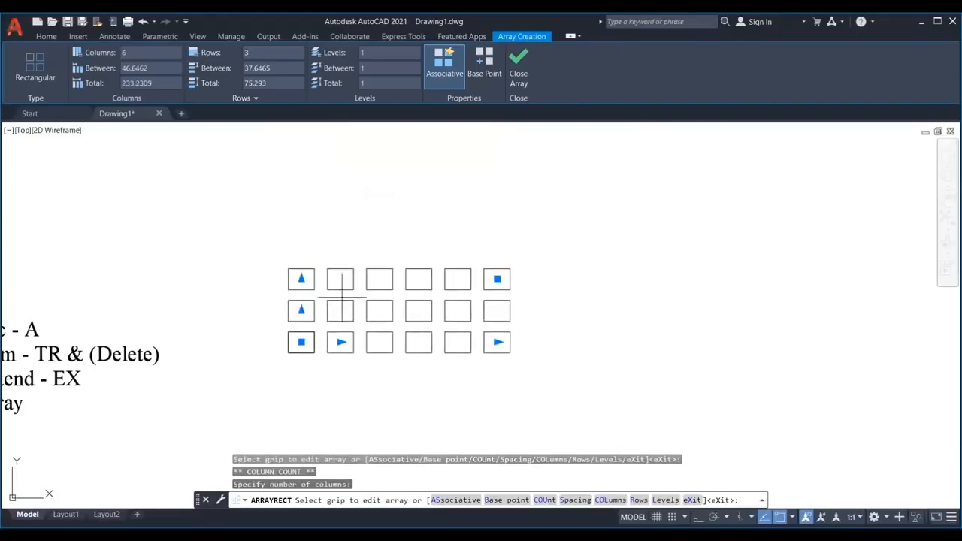
click(301, 278)
click(293, 217)
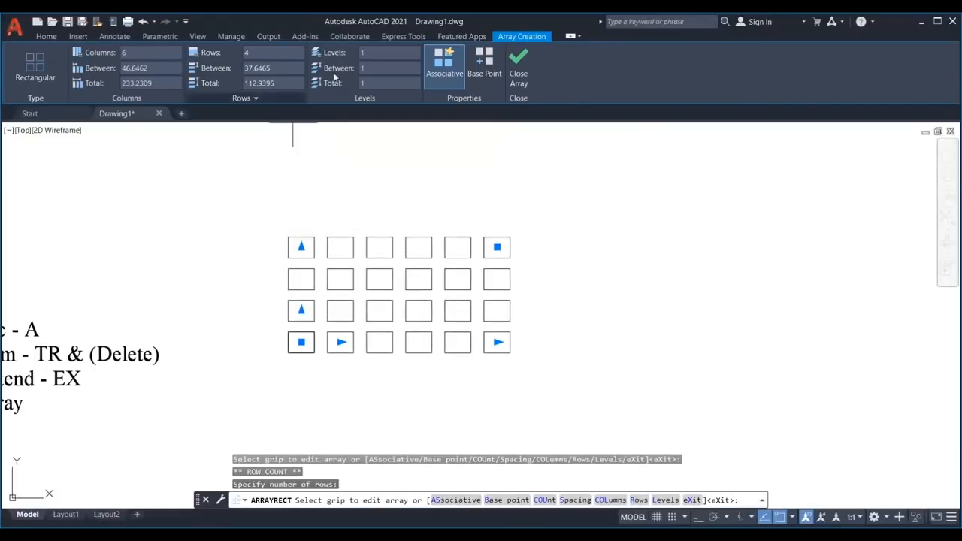
Widen the array with its grips to a row spacing of about 51 and column spacing of about 71, with 5 columns and 4 rows
click(300, 311)
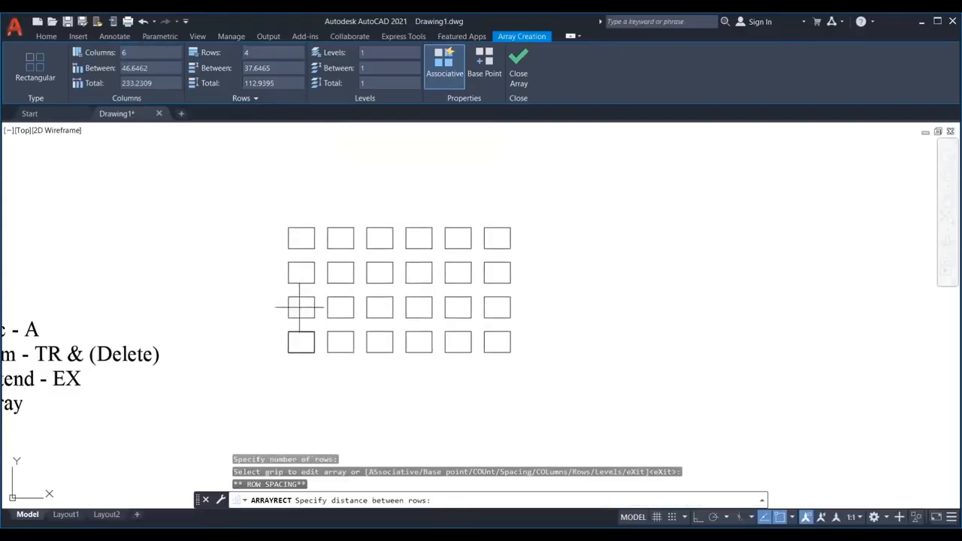
click(300, 299)
click(340, 340)
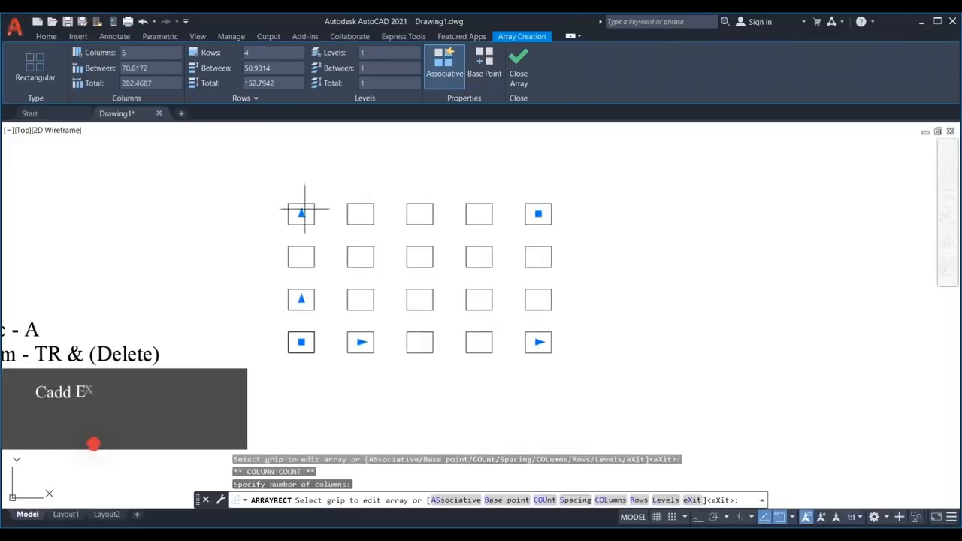
click(538, 213)
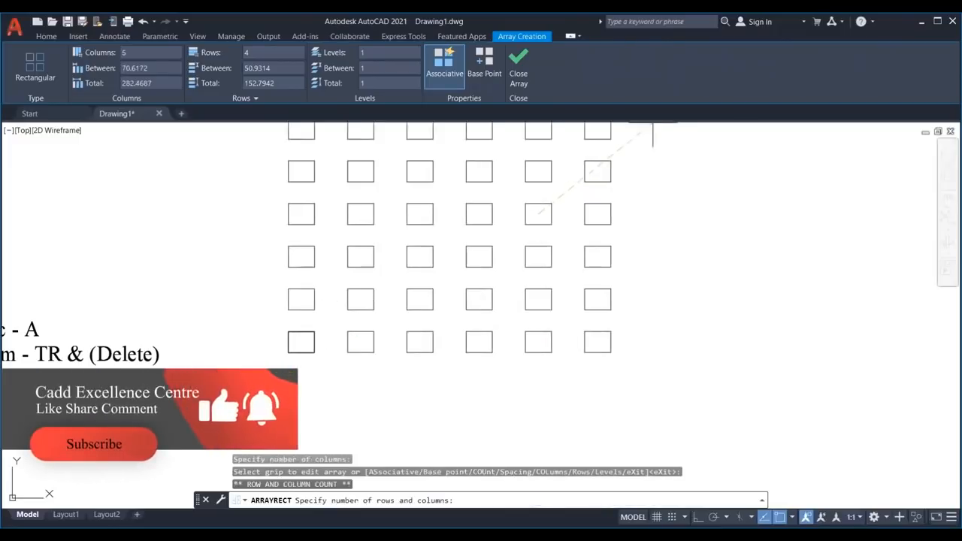
click(537, 218)
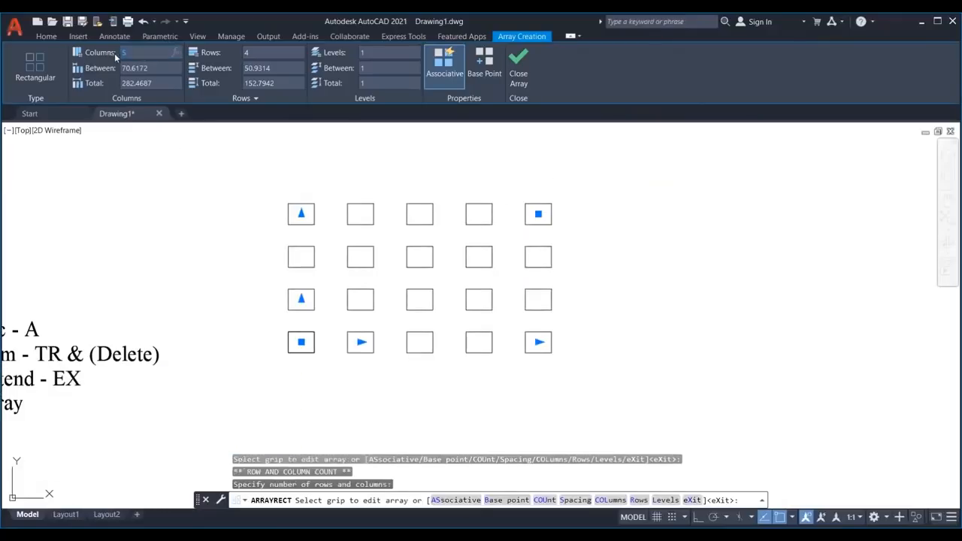
Set the array to 6 columns and 6 rows
text(6)
key(Return)
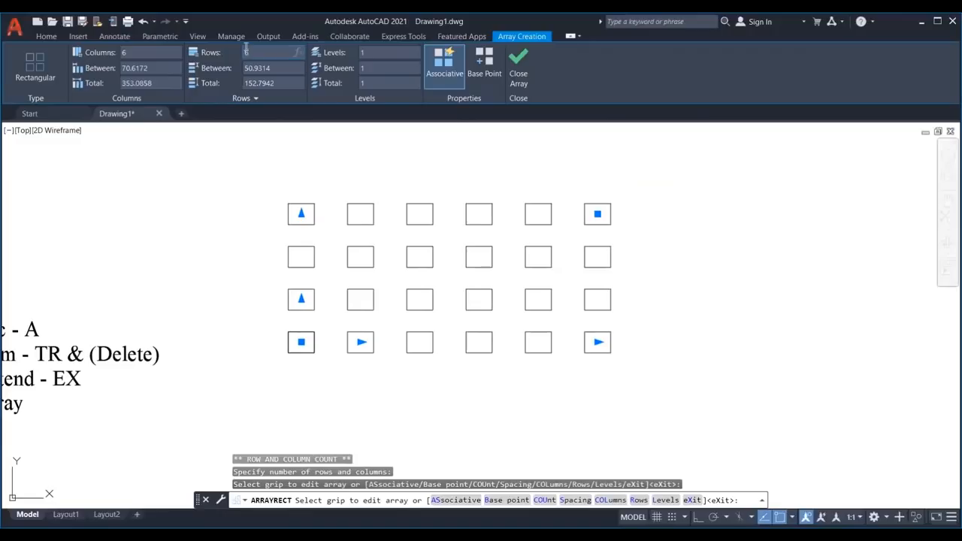
text(6)
key(Return)
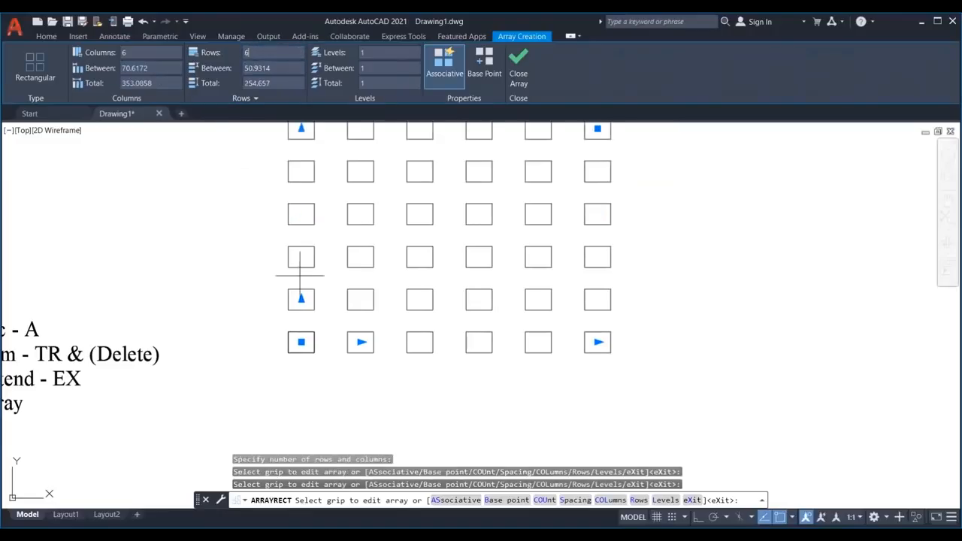
Examine the array's between-item spacing and total distance values for its columns and rows
click(147, 68)
scroll(273, 238, down, 4)
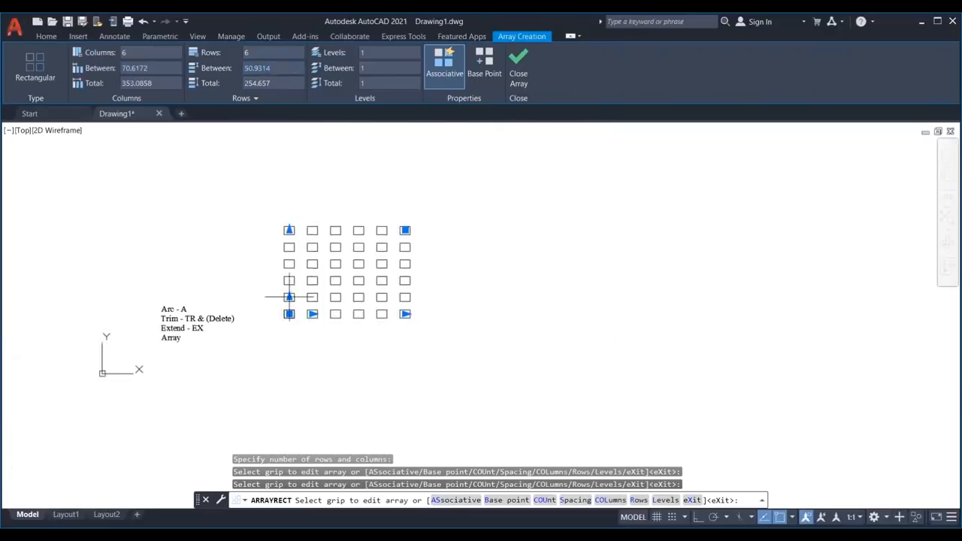
scroll(294, 296, up, 2)
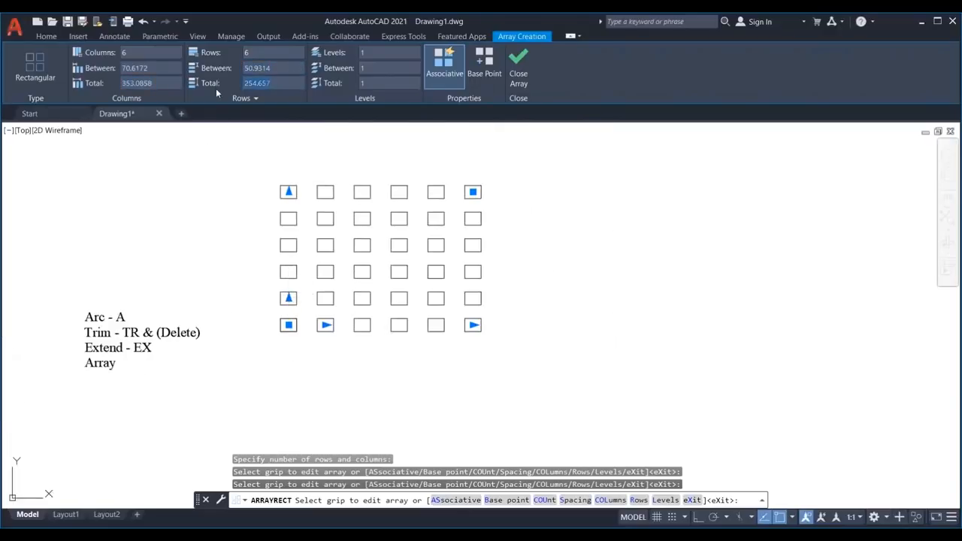
click(164, 74)
click(162, 69)
click(175, 70)
click(160, 84)
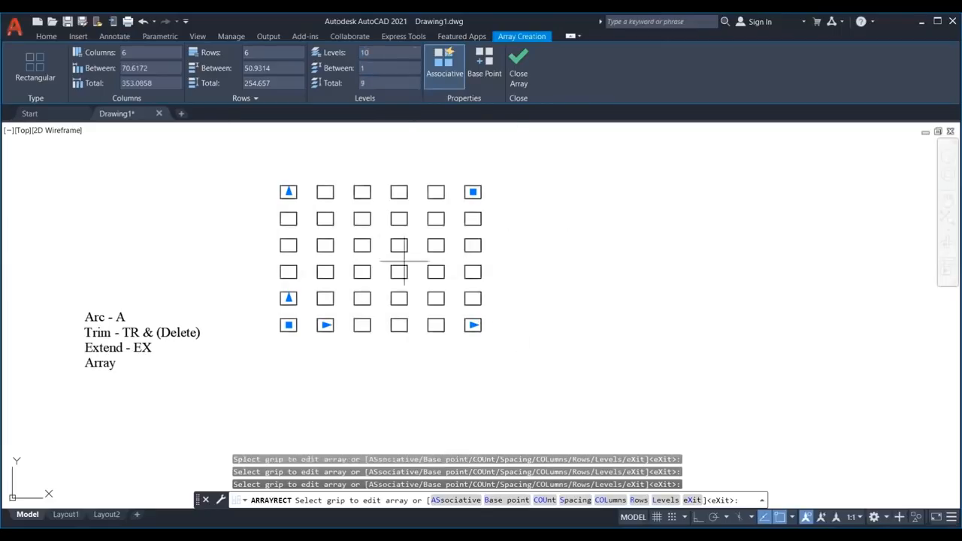
Finish the array with 10 levels and orbit to a 3D view to examine the stacked levels
key(Escape)
shift+middle_drag(559, 187, 345, 190)
scroll(509, 257, up, 10)
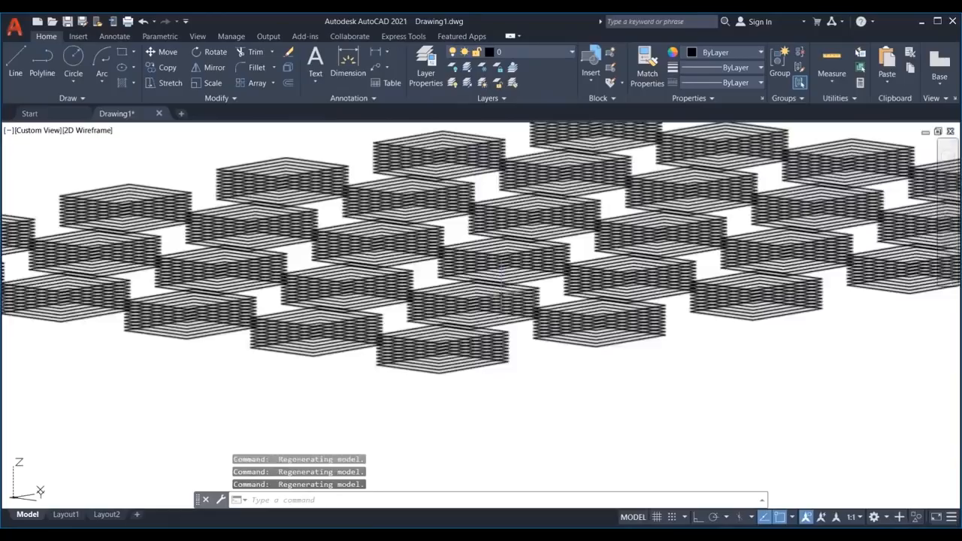
Reduce the stacked rectangular array to 1 level
key(Escape)
click(501, 293)
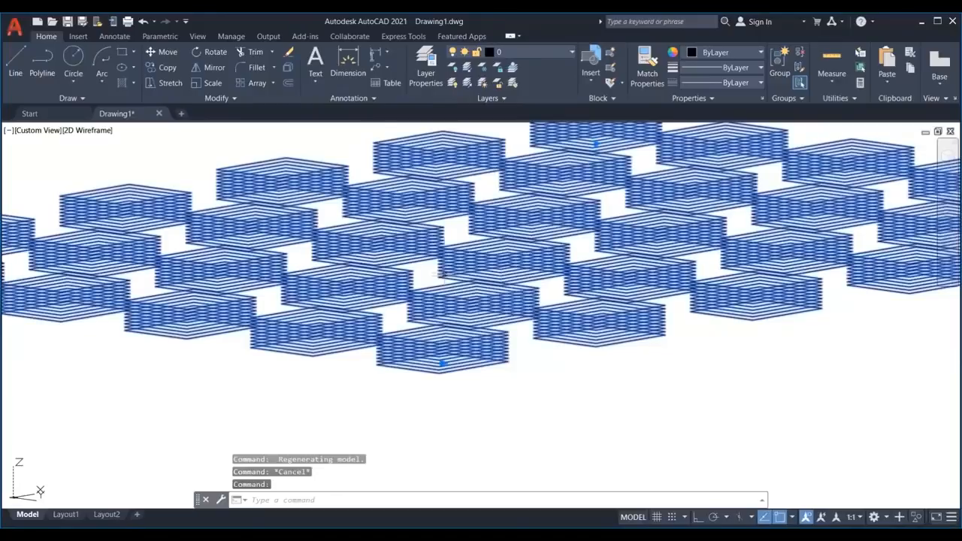
click(370, 52)
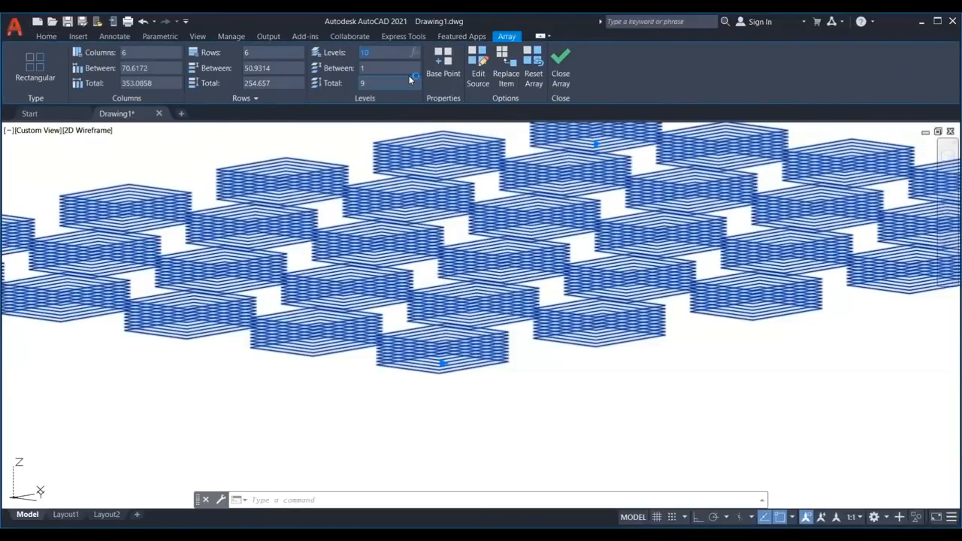
text(1)
key(Return)
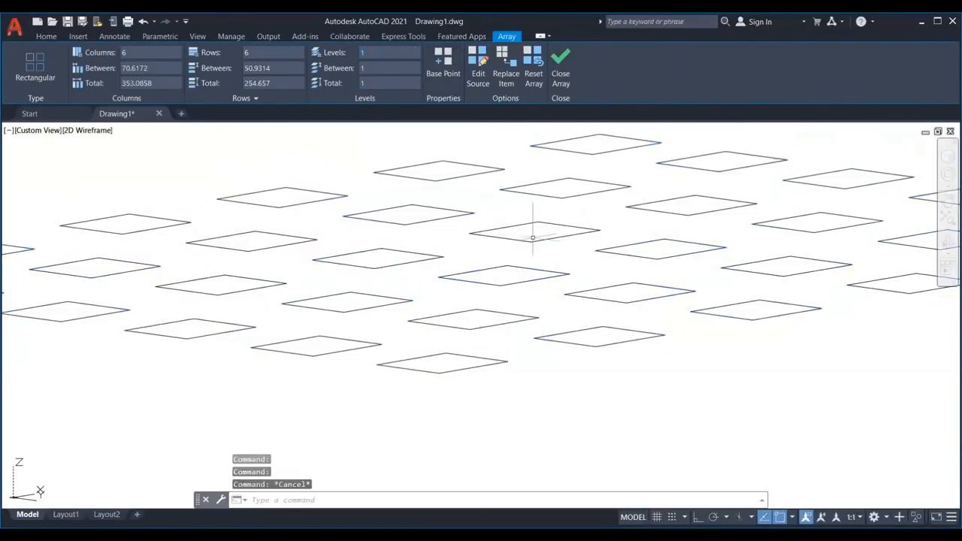
Restore the plan view of the drawing and clear the array selection
text(plan)
key(Return)
key(Return)
key(Escape)
middle_drag(438, 258, 255, 239)
key(Escape)
key(Escape)
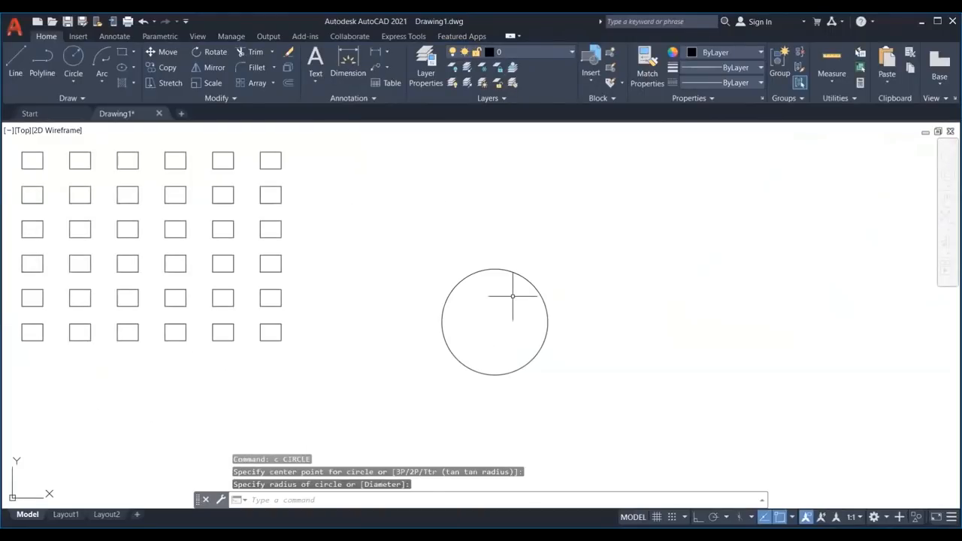
Draw a curved spline path starting at the lower edge of the circle beside the rectangular array
key(Escape)
key(Escape)
middle_drag(446, 342, 343, 341)
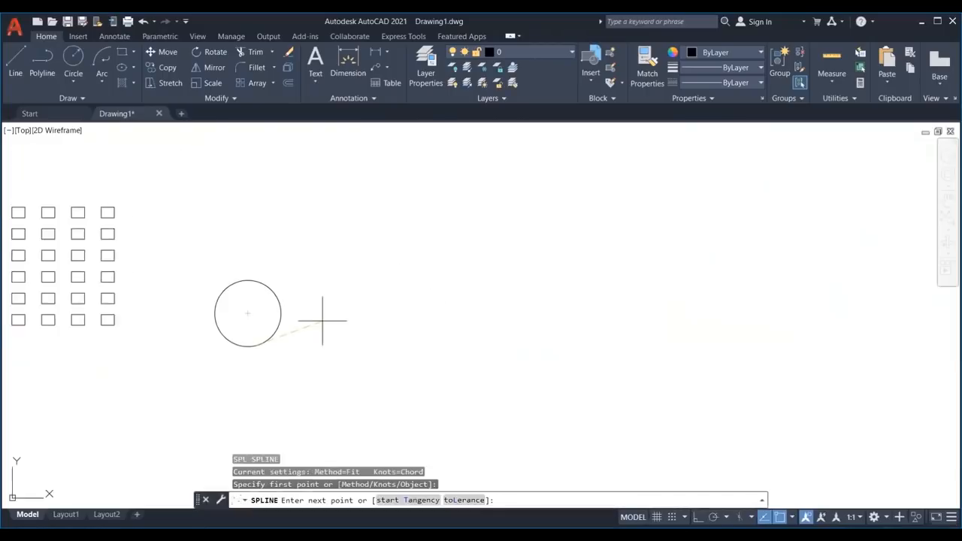
click(623, 182)
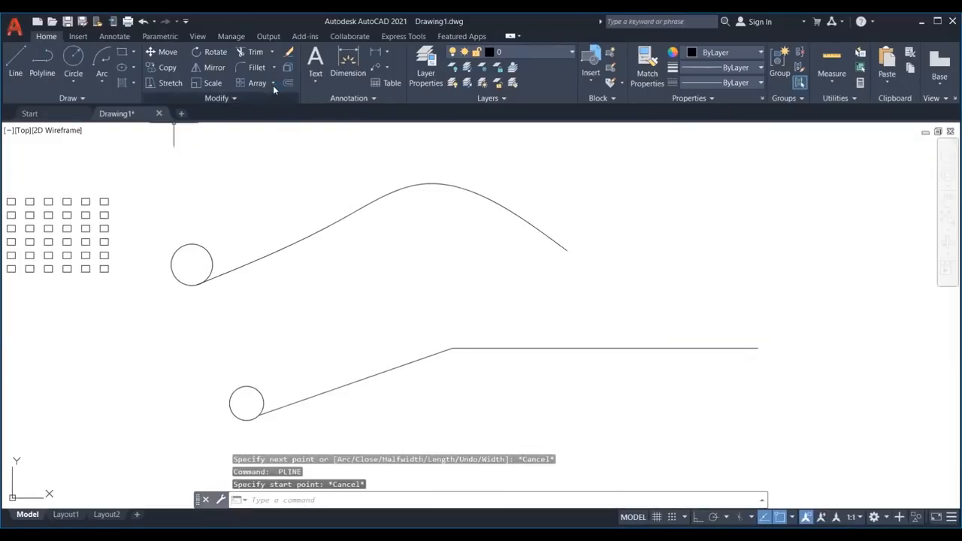
Create a path array of the upper circle along the spline
click(273, 83)
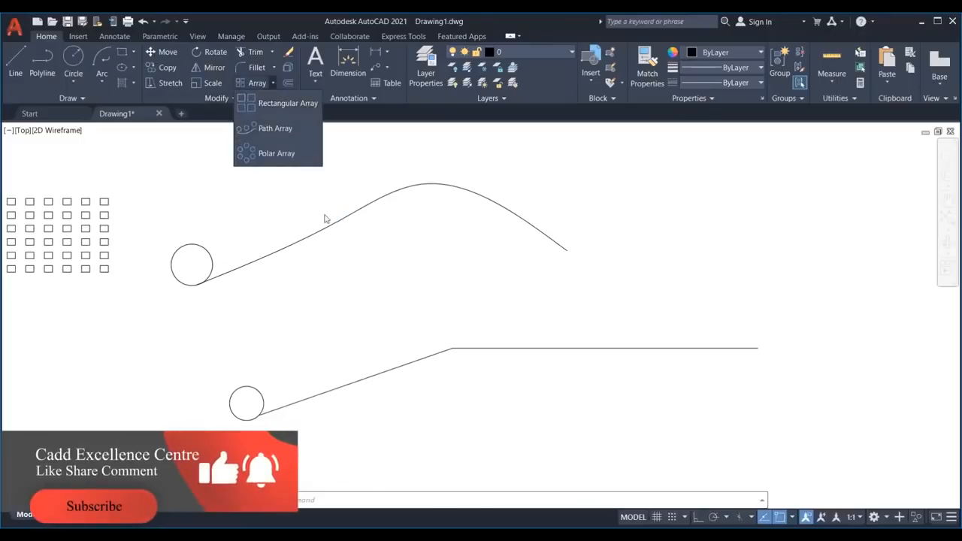
click(282, 129)
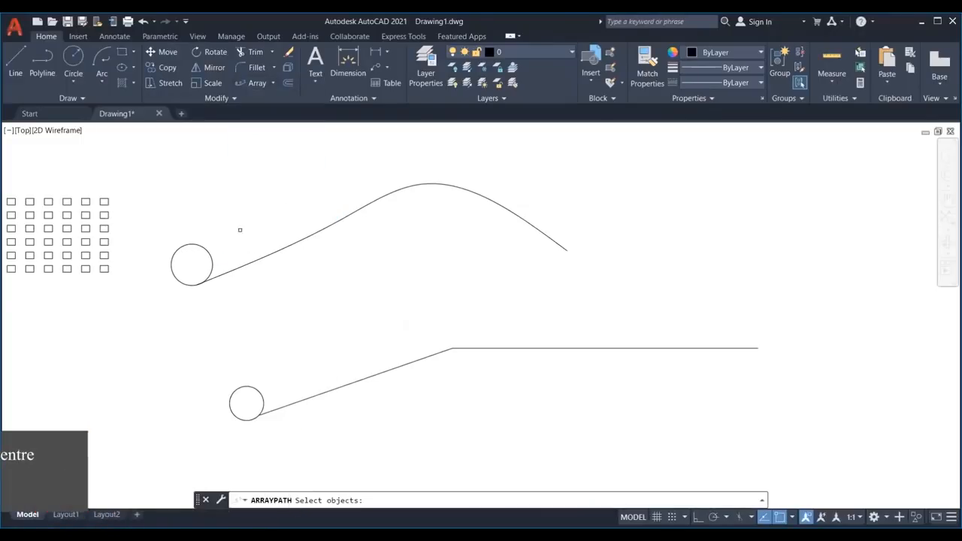
click(188, 245)
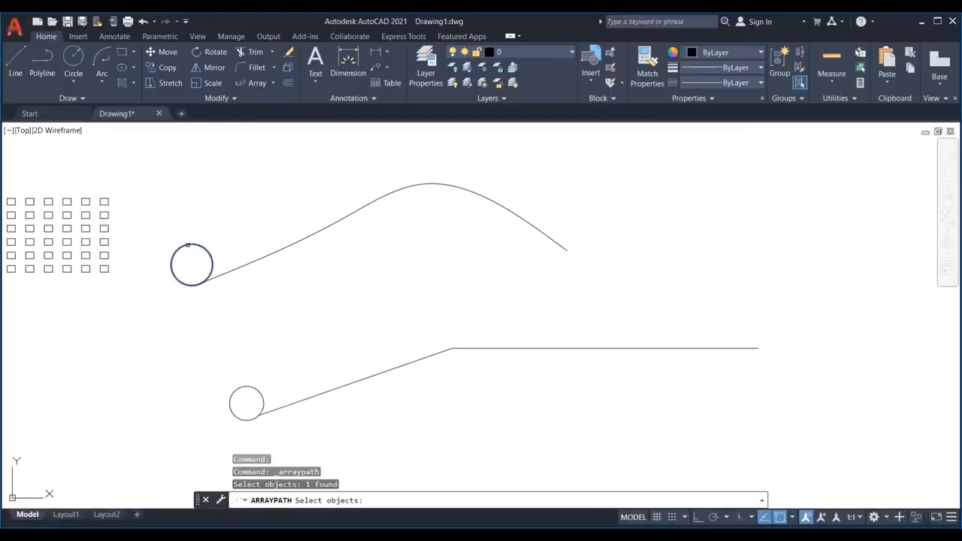
key(Return)
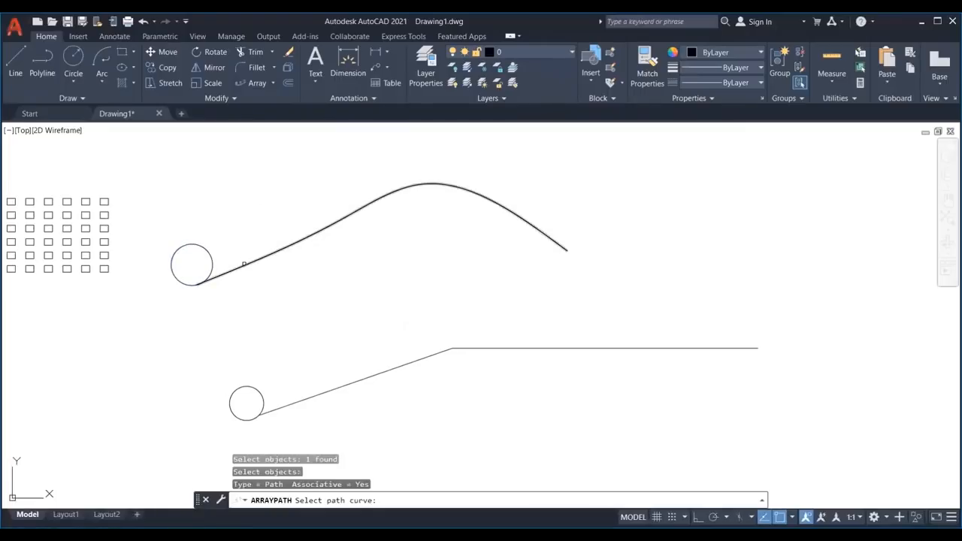
click(246, 263)
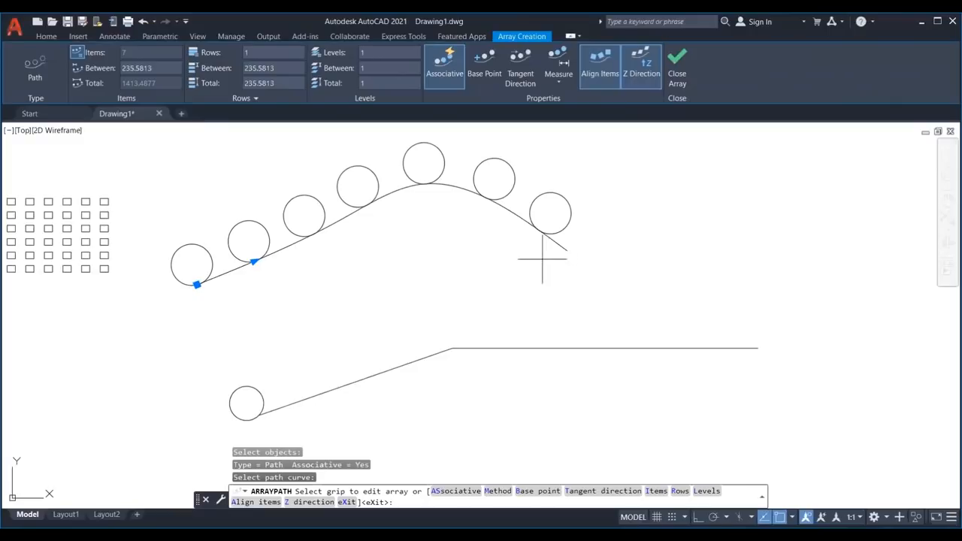
key(Escape)
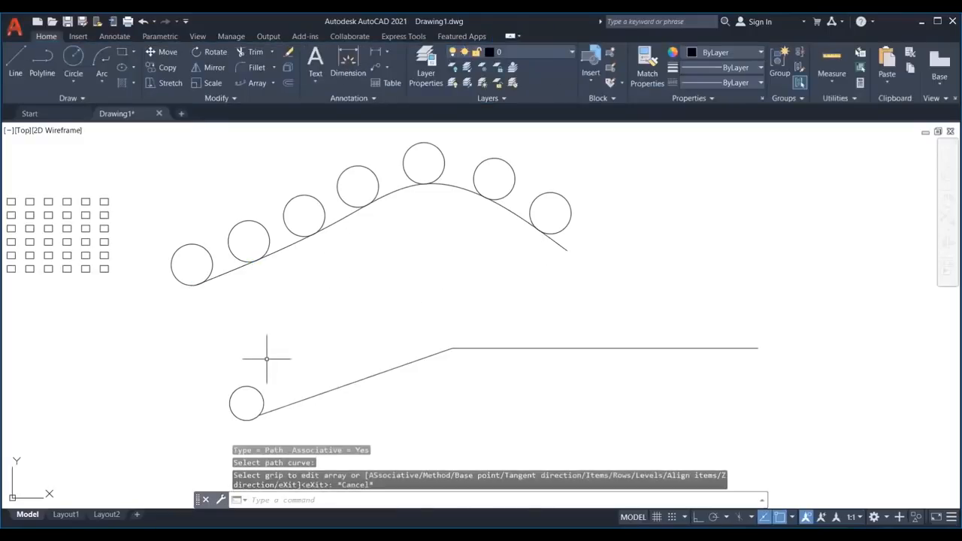
Create a path array of the lower circle along the bent polyline
text(ar)
key(Return)
click(273, 355)
click(245, 385)
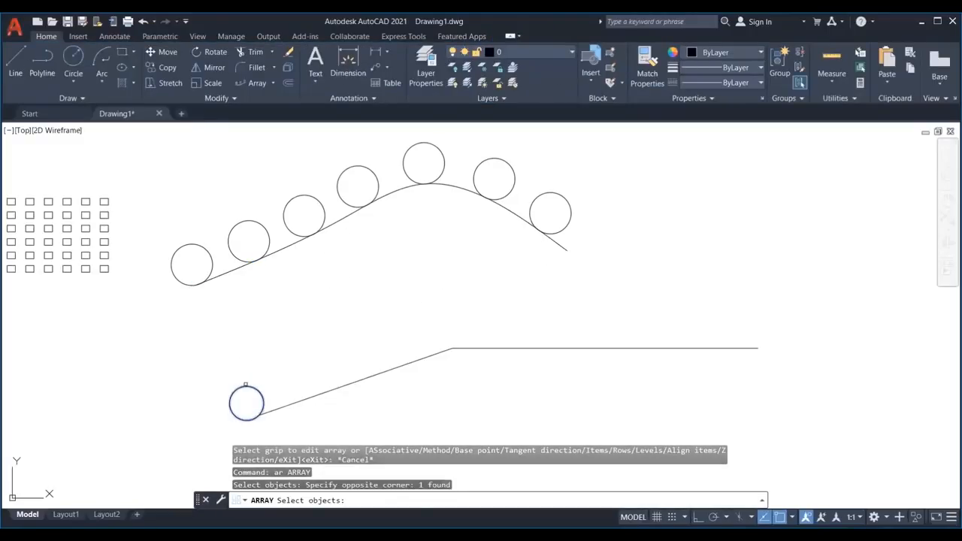
key(Return)
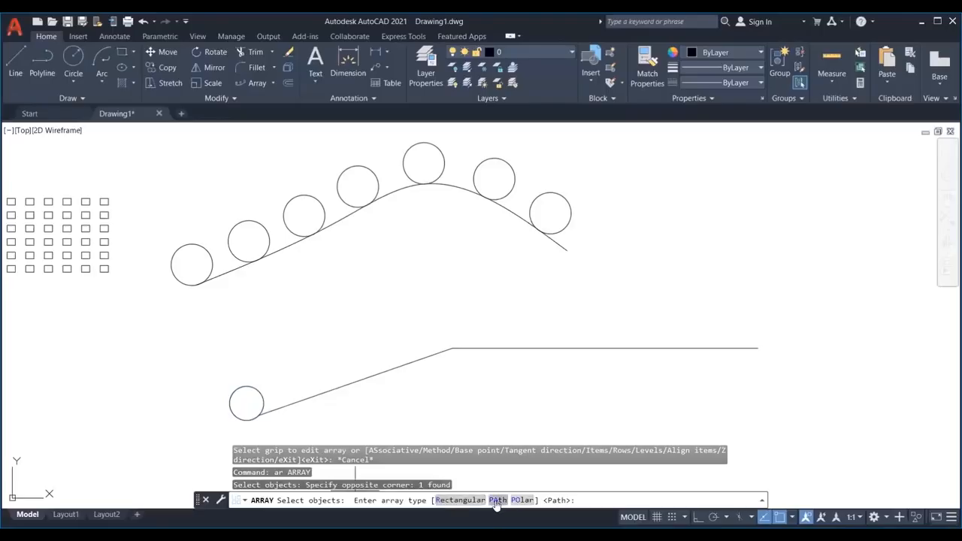
click(497, 500)
click(307, 398)
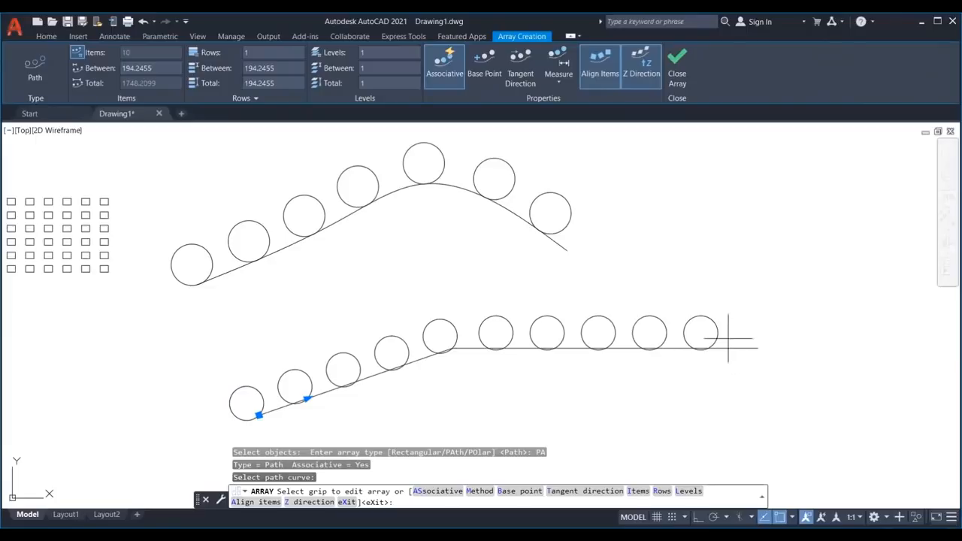
Switch the polyline's path array to the Divide method, finish it and regenerate the drawing
click(561, 82)
click(567, 104)
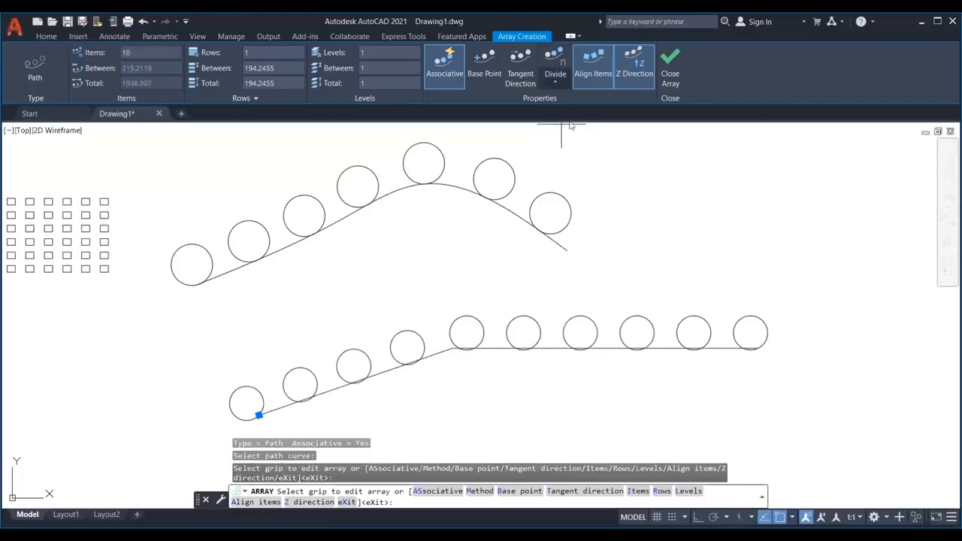
key(Escape)
key(Escape)
key(Escape)
text(re)
key(Return)
text(re)
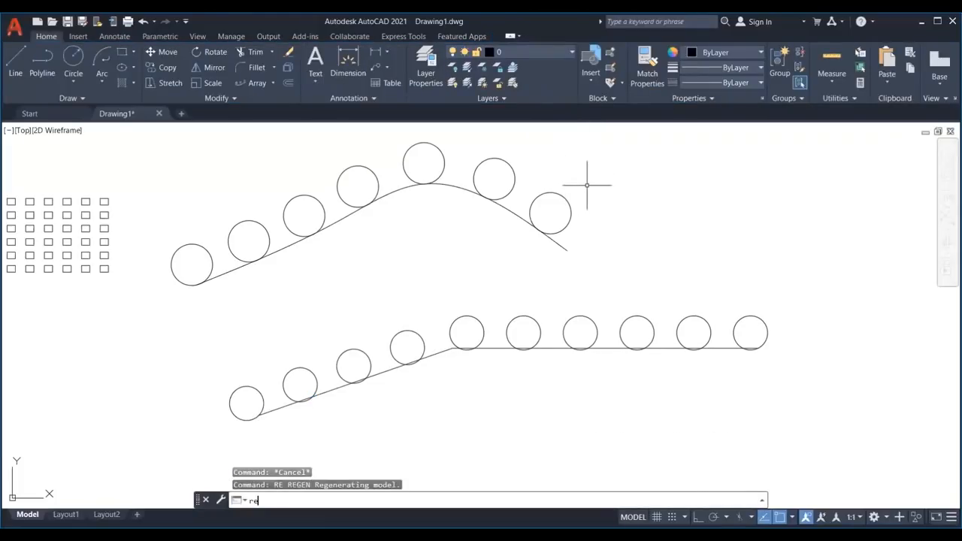
key(Return)
key(Escape)
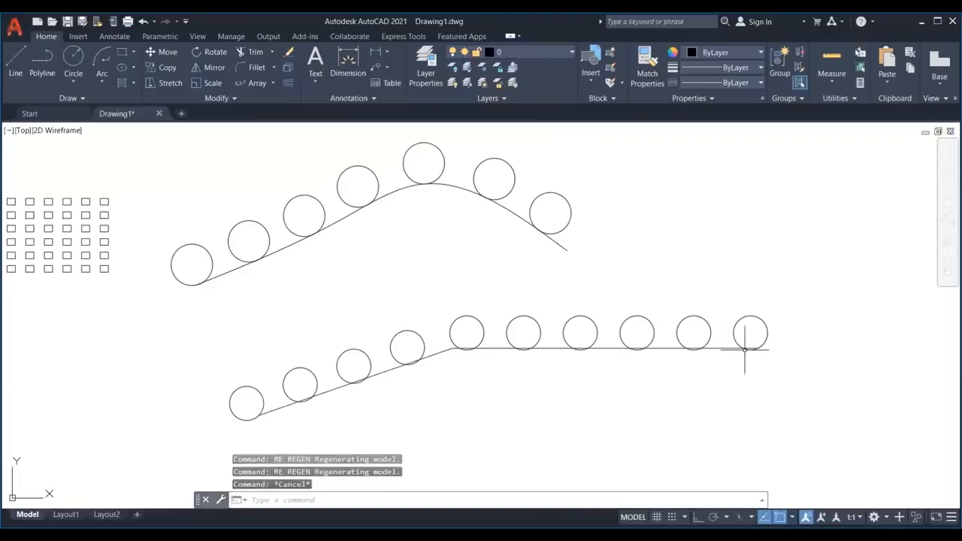
Switch the spline's path array to the Divide method and set it to 10 items
click(549, 213)
click(491, 85)
click(485, 123)
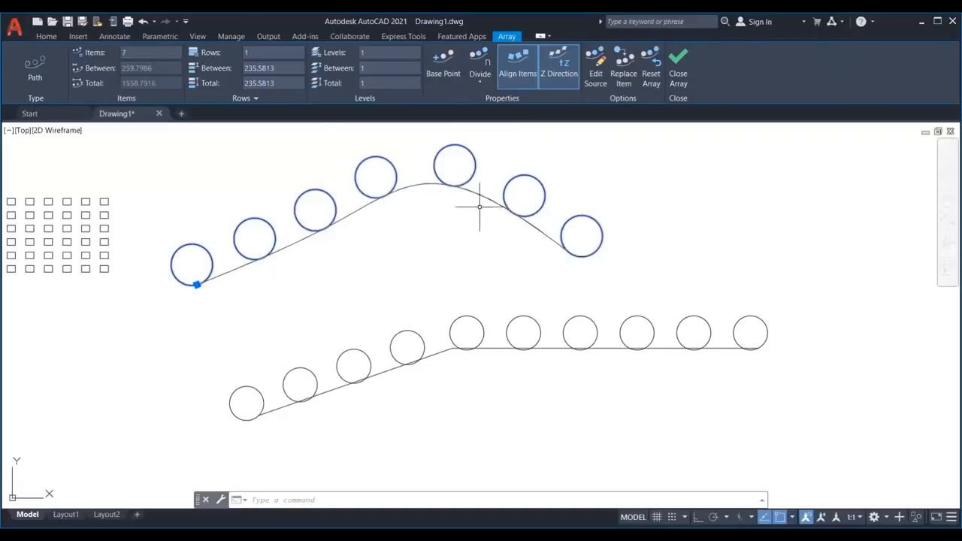
key(Return)
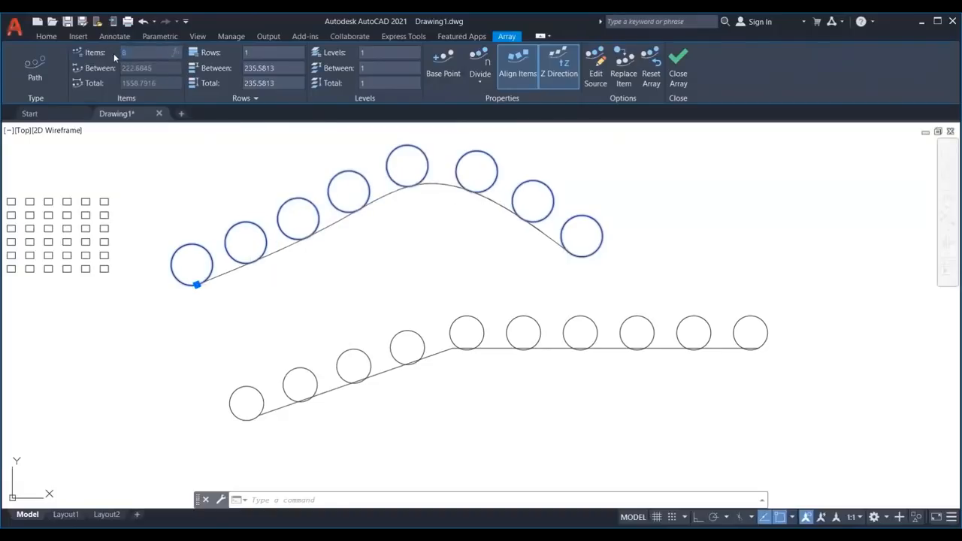
text(10)
key(Return)
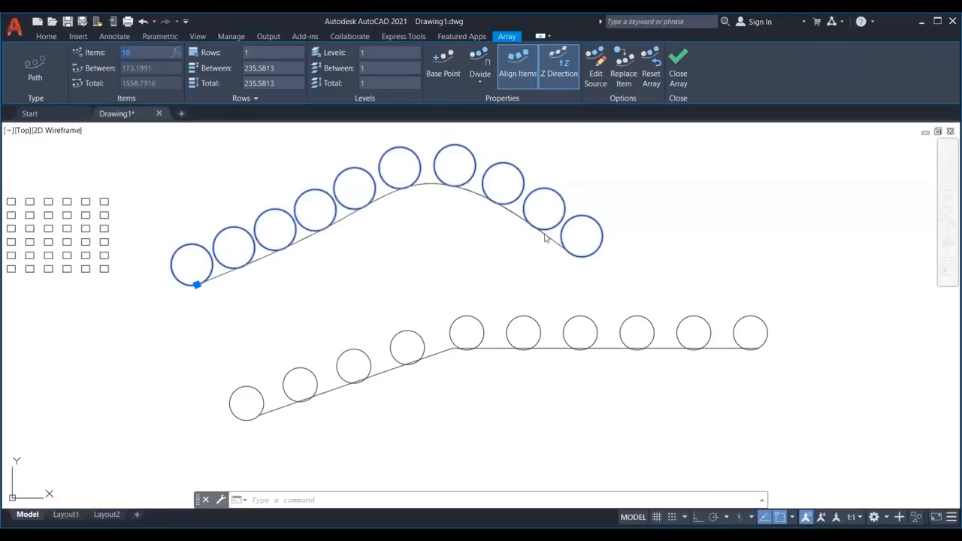
Set the spline's path array to 2 rows
click(552, 163)
middle_drag(605, 184, 586, 199)
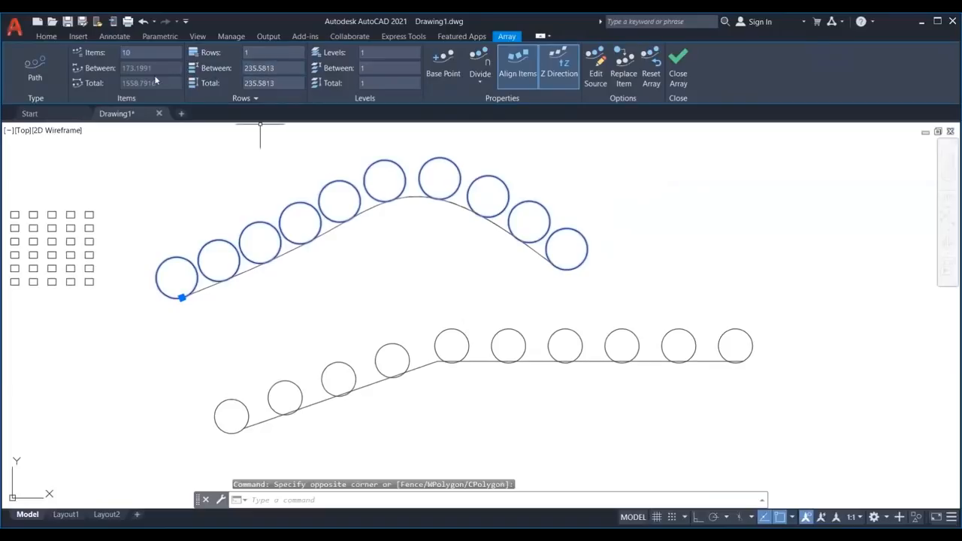
middle_drag(290, 146, 323, 237)
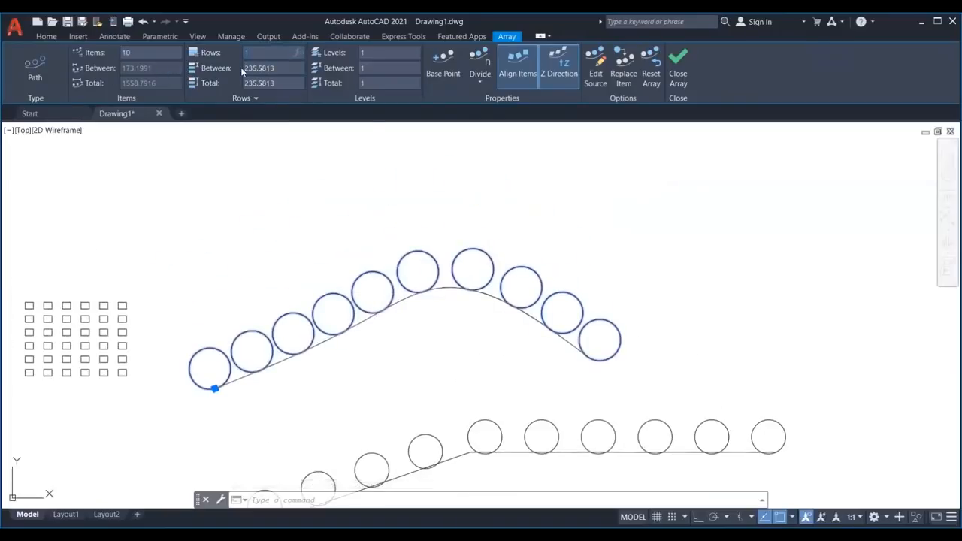
text(2)
key(Return)
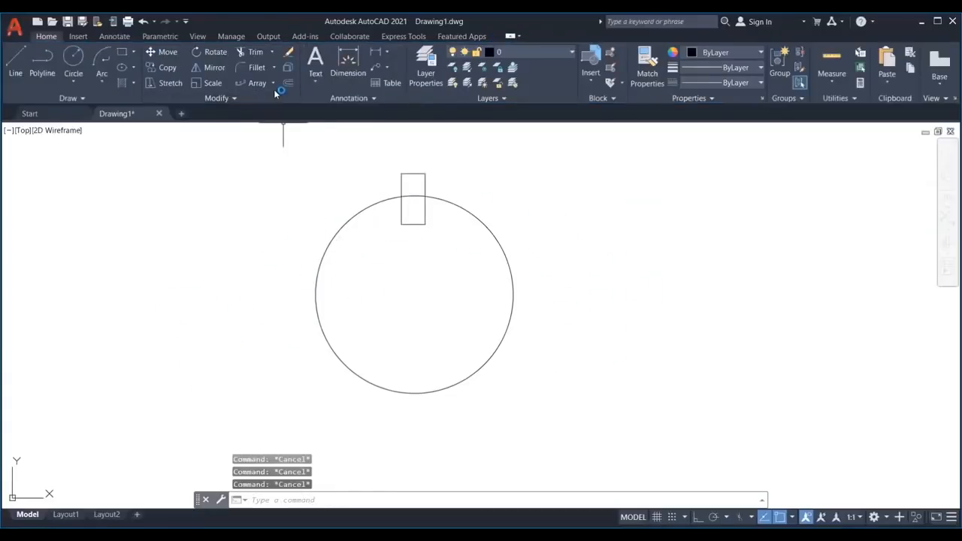
click(274, 87)
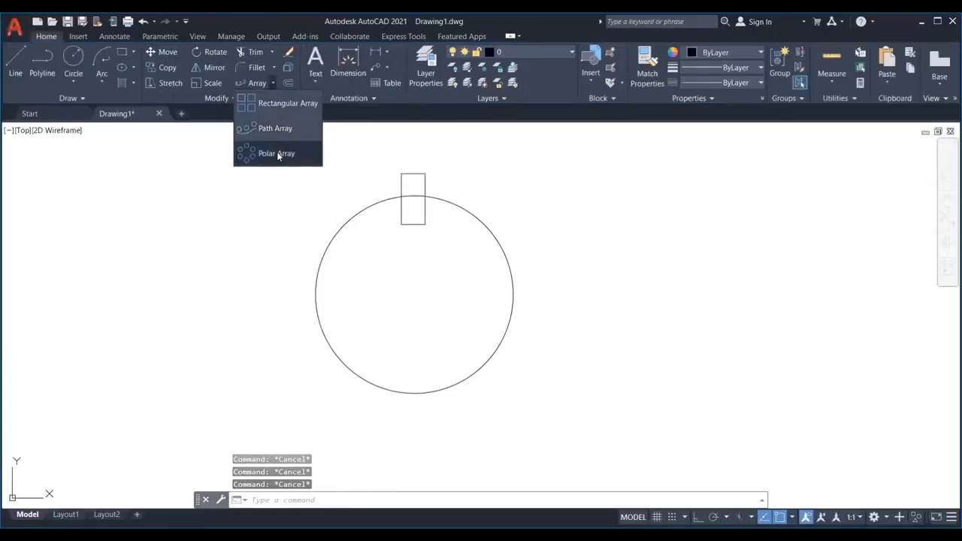
click(278, 151)
click(449, 141)
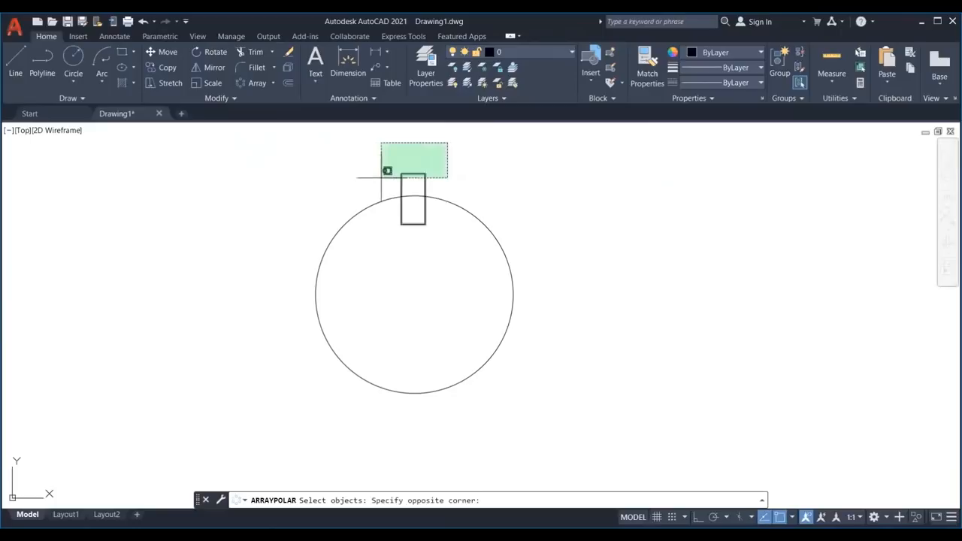
click(379, 179)
key(Return)
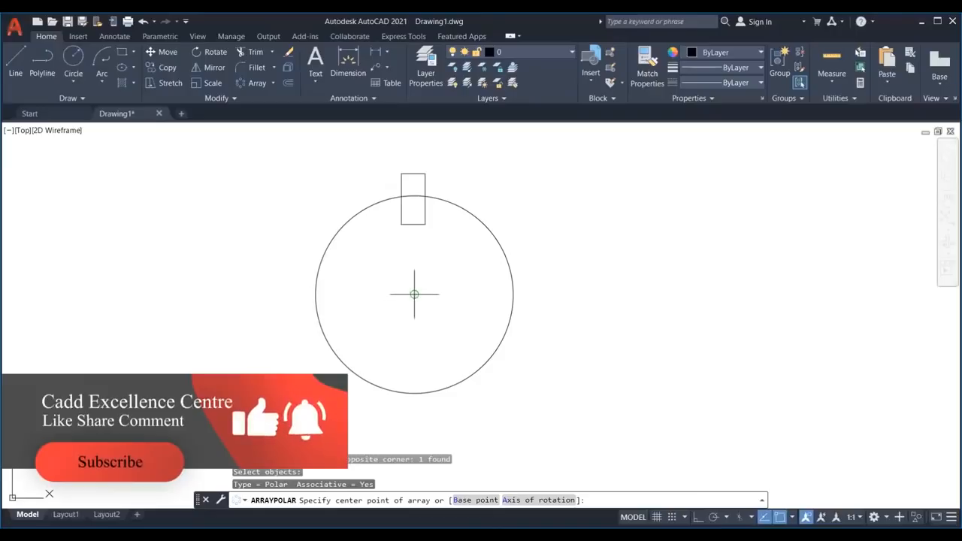
click(414, 294)
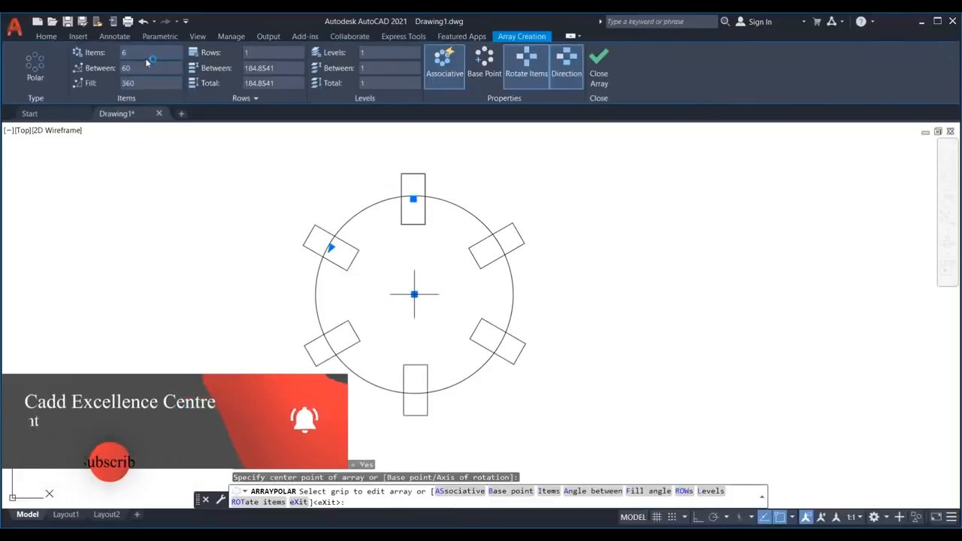
key(Escape)
key(Escape)
key(Escape)
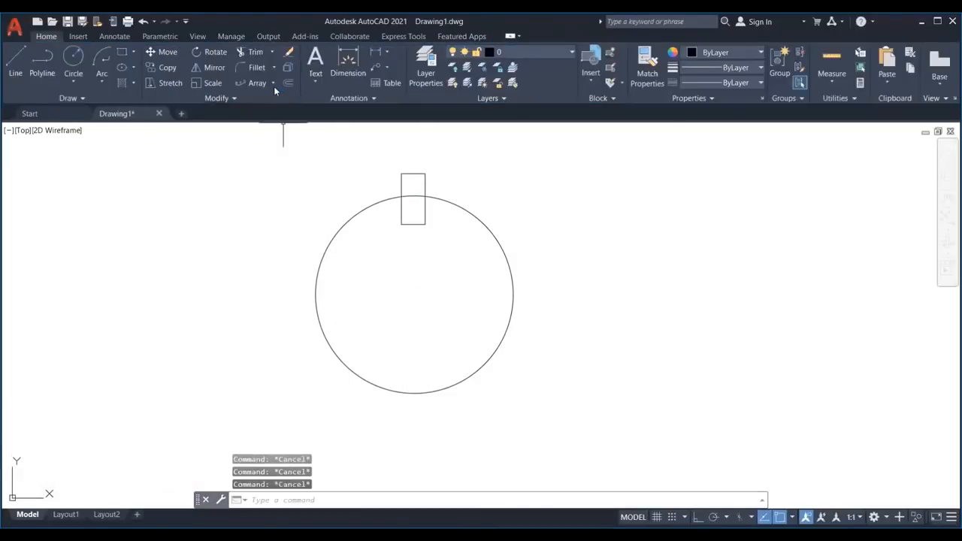
Create a polar array of the small rectangle around the large circle's center with 12 items
click(273, 84)
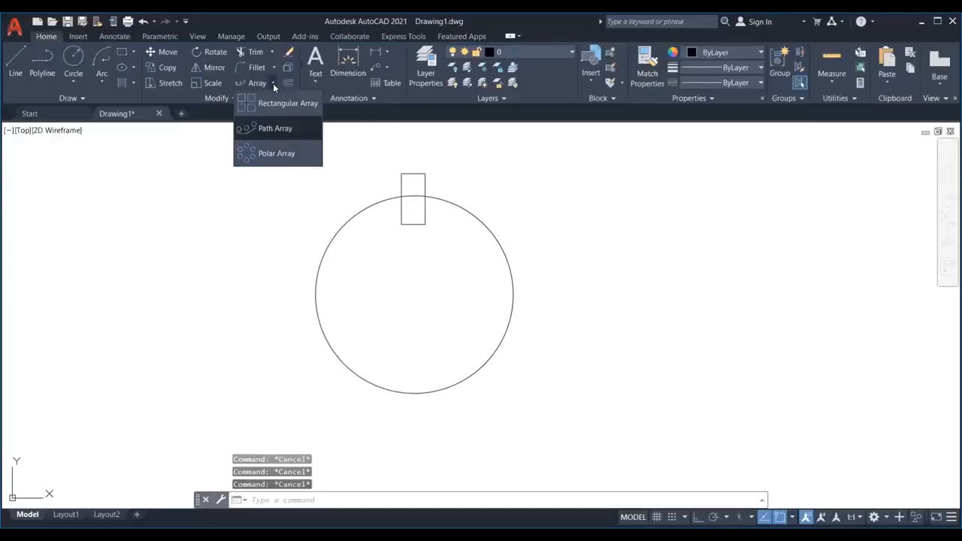
click(275, 153)
click(449, 142)
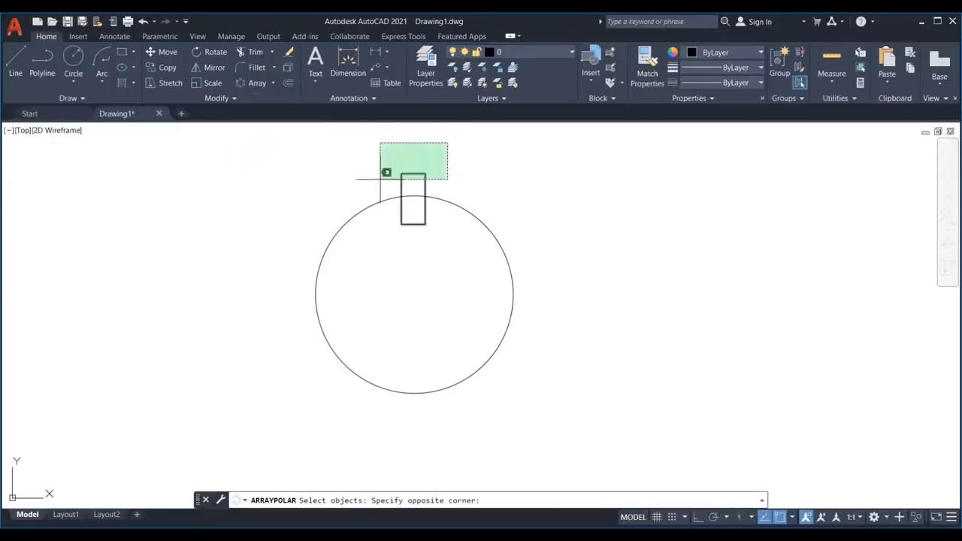
click(380, 179)
key(Return)
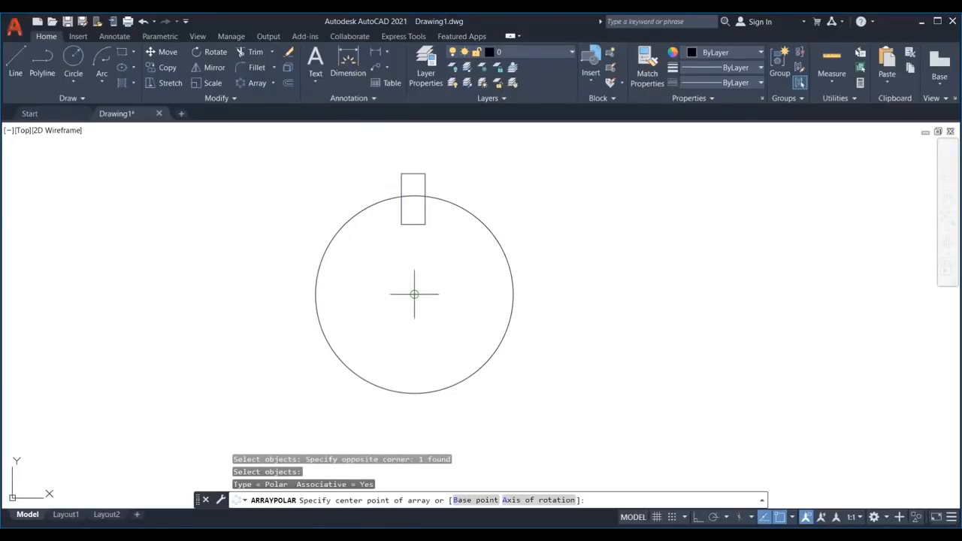
click(413, 293)
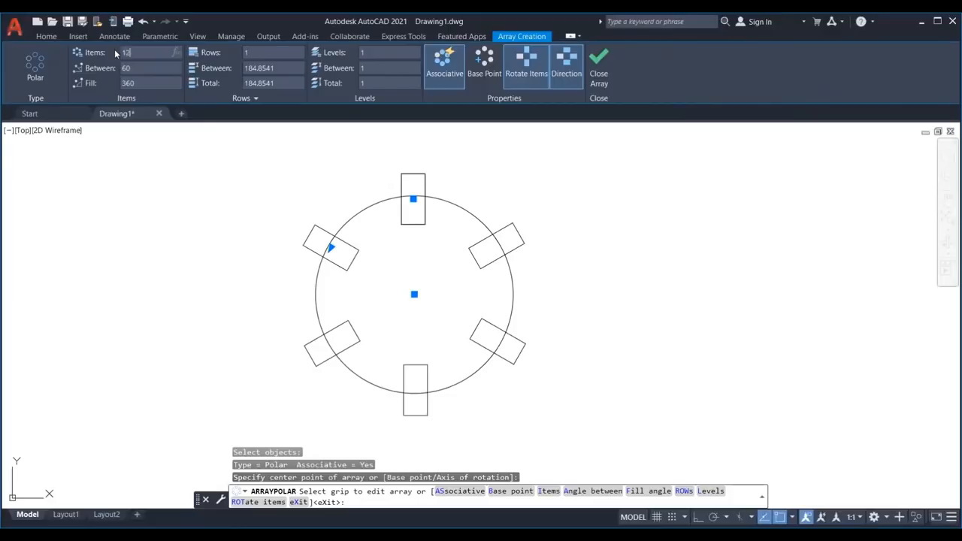
text(2)
key(Return)
Set the polar array to 6 items with a fill angle of 180 degrees
text(6)
key(Return)
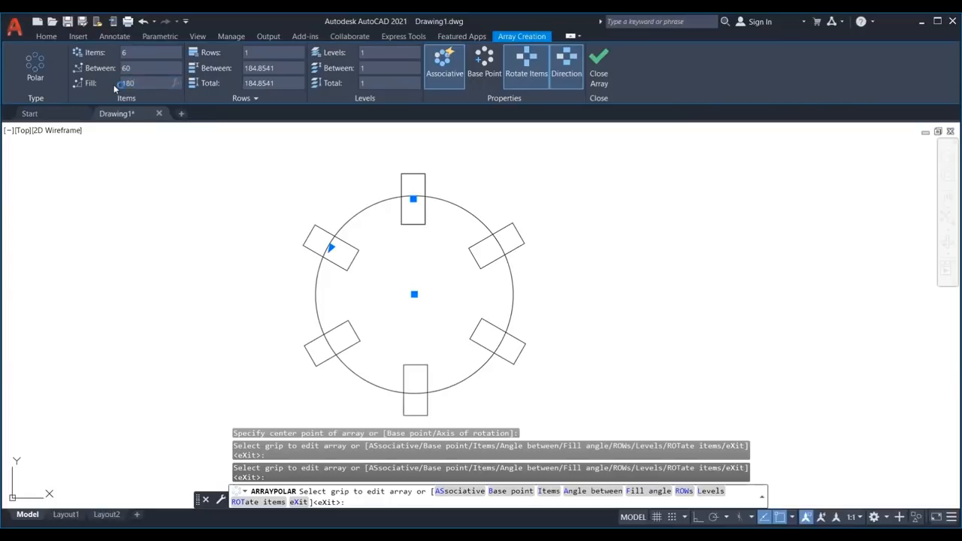
key(Return)
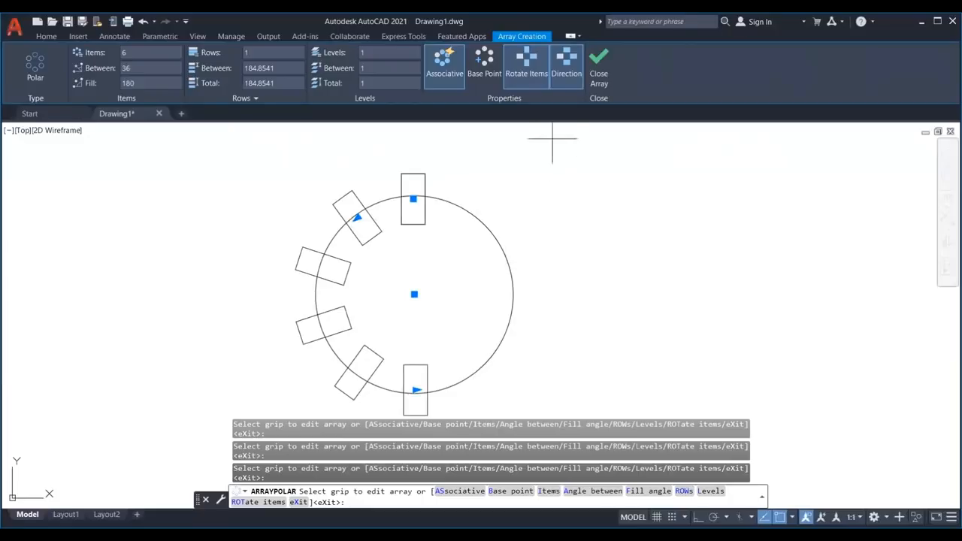
Reverse the polar array's direction to clockwise and set its fill angle to 360 degrees
click(564, 72)
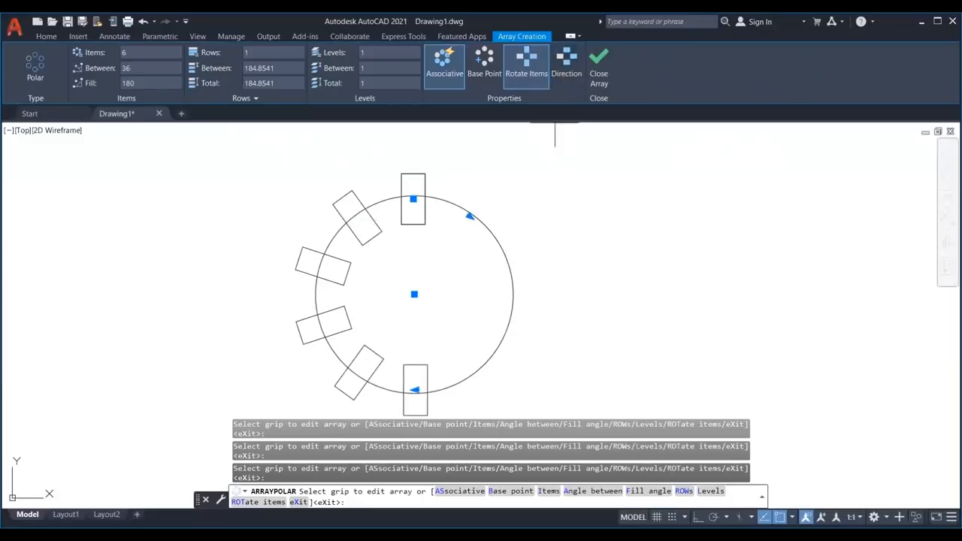
click(566, 68)
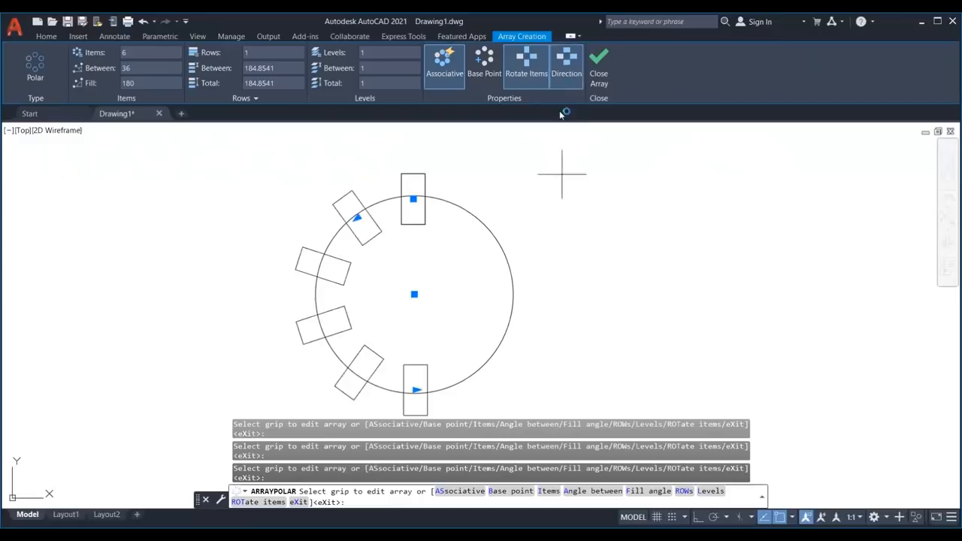
click(566, 68)
click(566, 68)
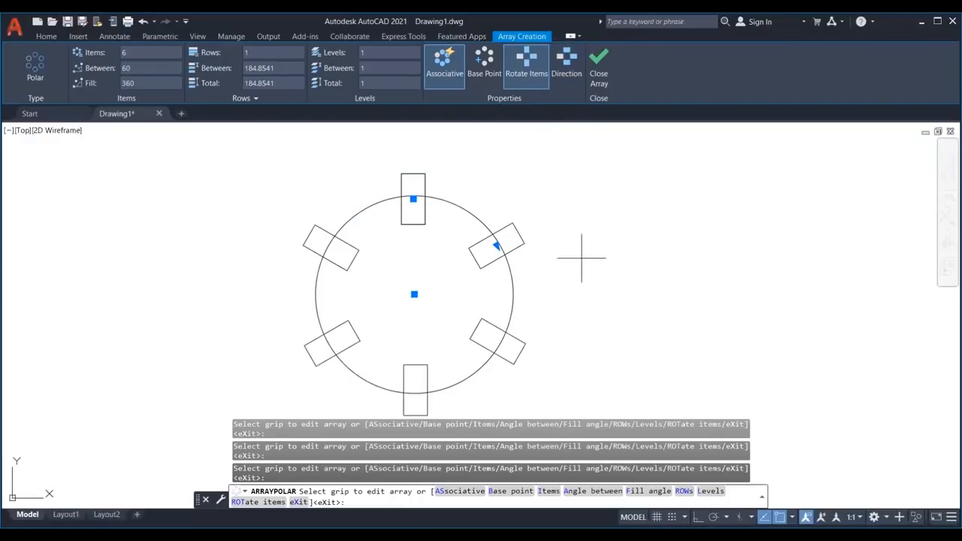
middle_drag(556, 266, 558, 253)
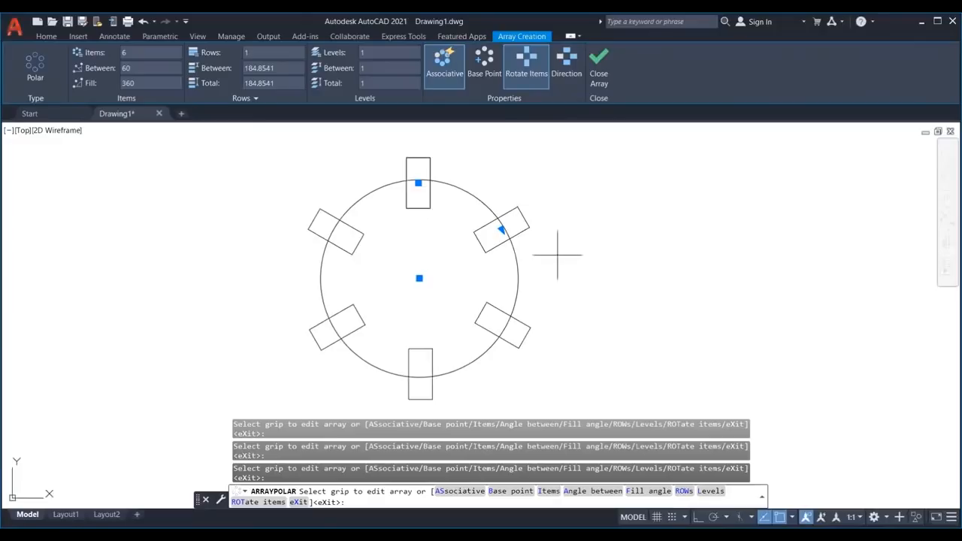
Set the clockwise polar array to 7 items spaced 30 degrees apart
click(517, 68)
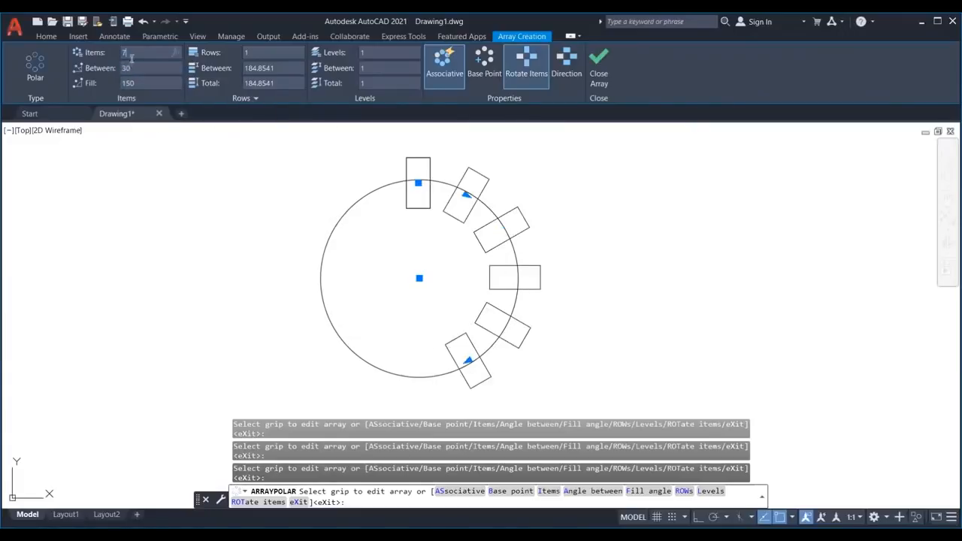
key(Return)
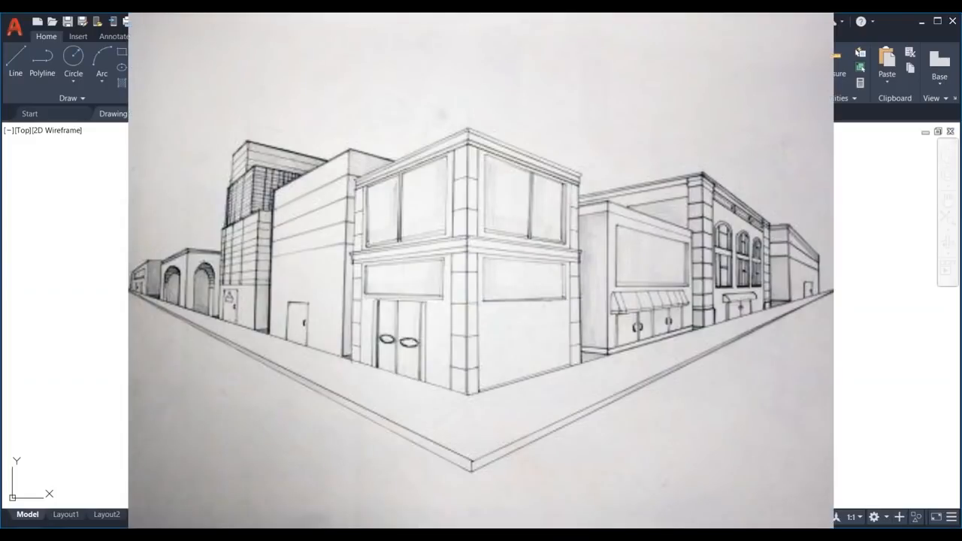
Draw a vertical line 1000 units long downward with Ortho on
key(Return)
key(Escape)
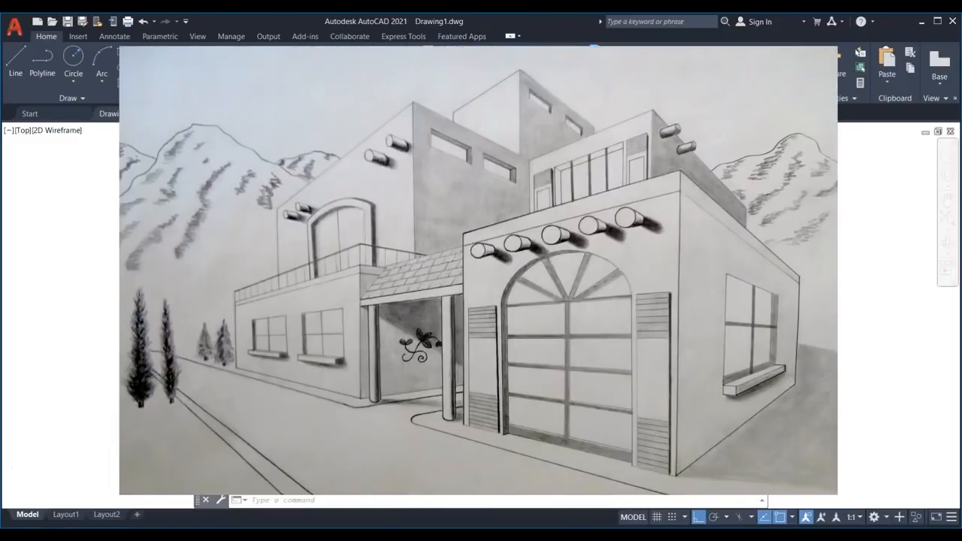
click(439, 227)
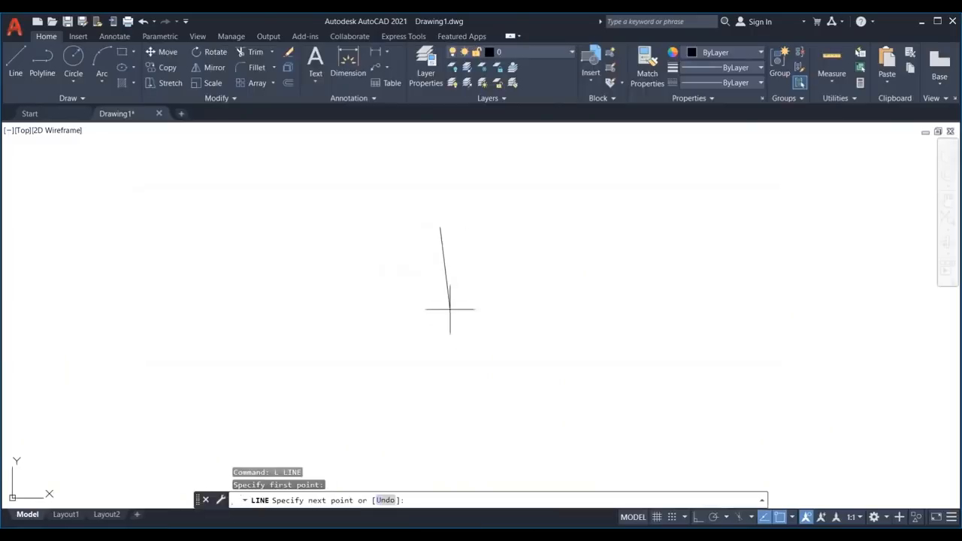
key(F8)
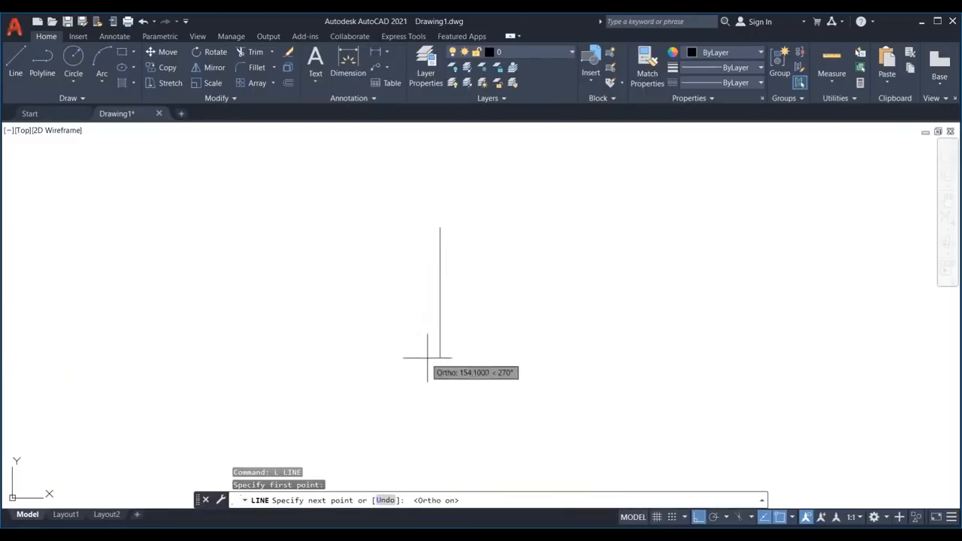
key(Return)
key(Escape)
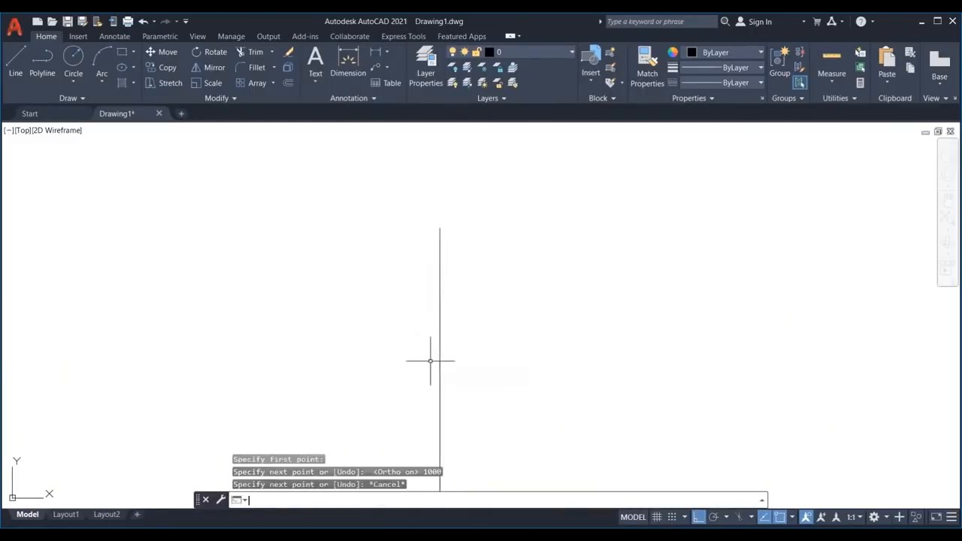
Move the vertical line to an open spot near the middle of the drawing area with Ortho off
click(238, 325)
click(188, 339)
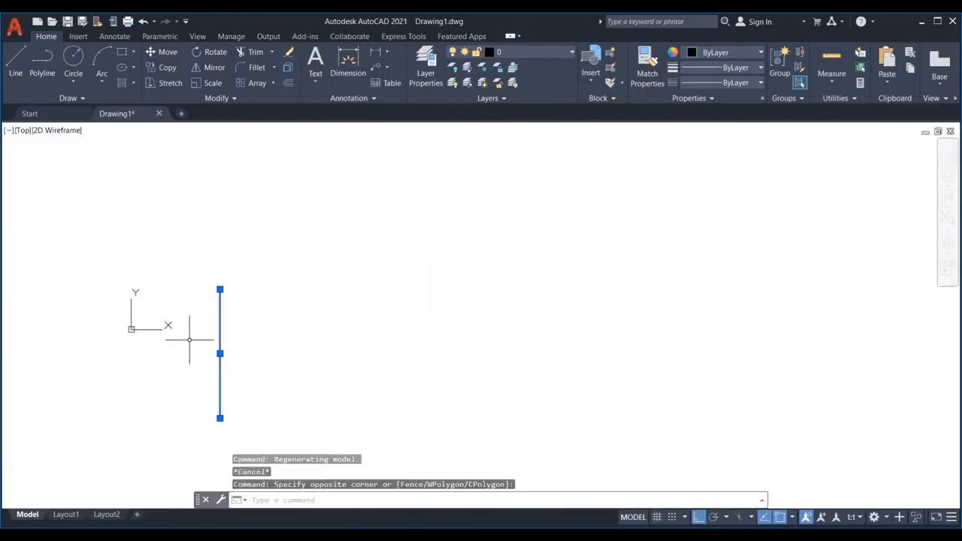
key(Escape)
key(Escape)
key(Escape)
click(234, 326)
click(194, 339)
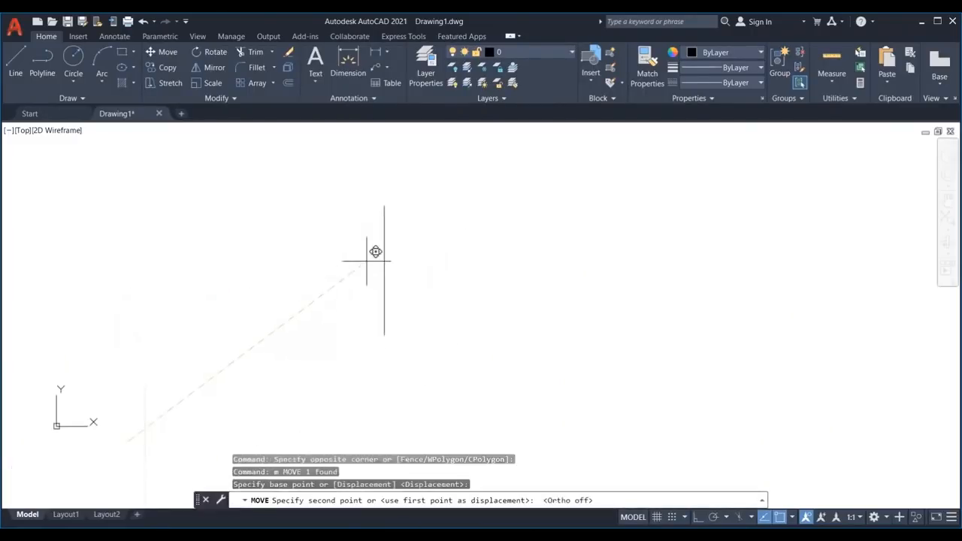
click(375, 251)
Draw a horizontal line 2000 units long beside the vertical line with Ortho on
text(l)
key(Return)
click(474, 276)
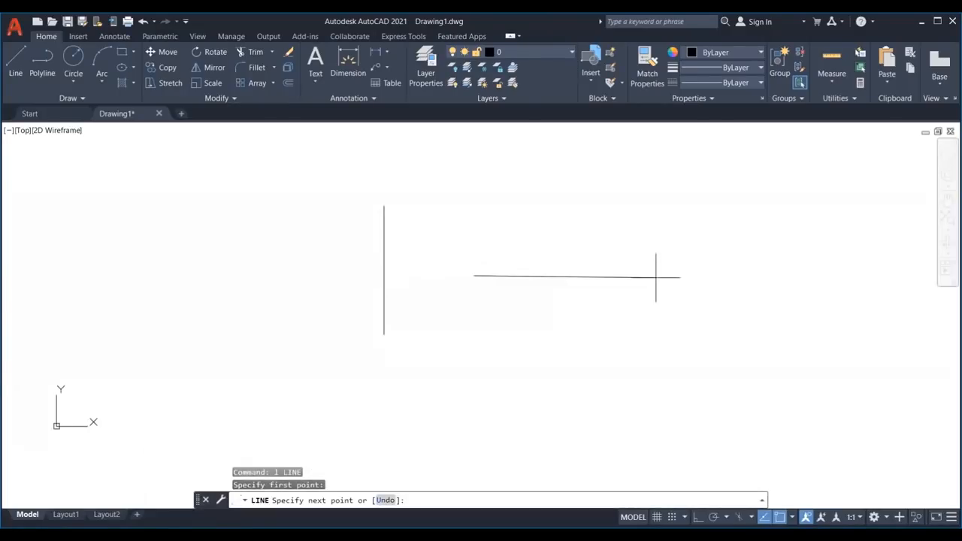
key(F8)
text(200)
key(Return)
key(Escape)
Move the horizontal line by its midpoint onto the midpoint of the vertical line
click(604, 275)
text(m)
key(Return)
click(603, 275)
click(382, 269)
key(Escape)
key(Escape)
key(Escape)
scroll(355, 237, up, 2)
click(335, 260)
click(273, 320)
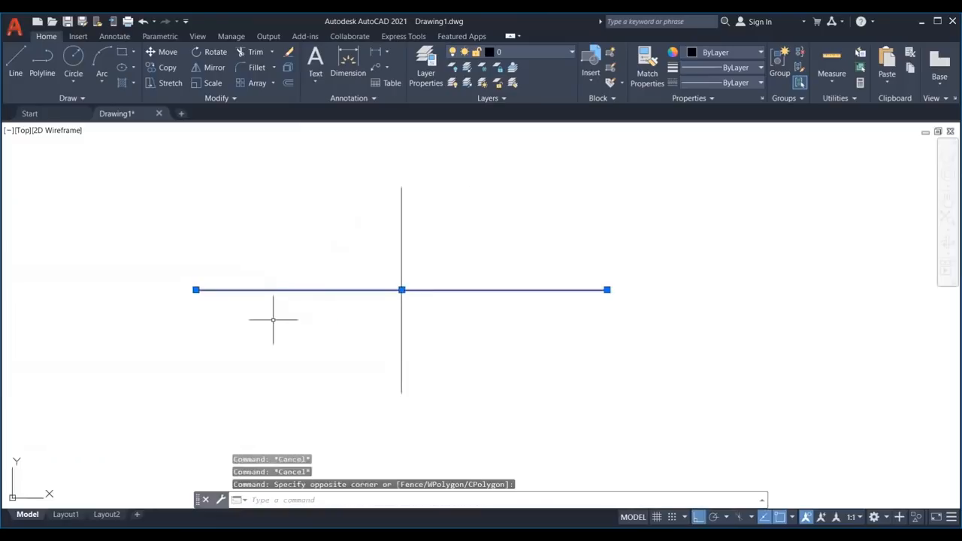
click(423, 246)
click(381, 260)
key(Escape)
click(350, 247)
key(Escape)
middle_drag(326, 253, 354, 279)
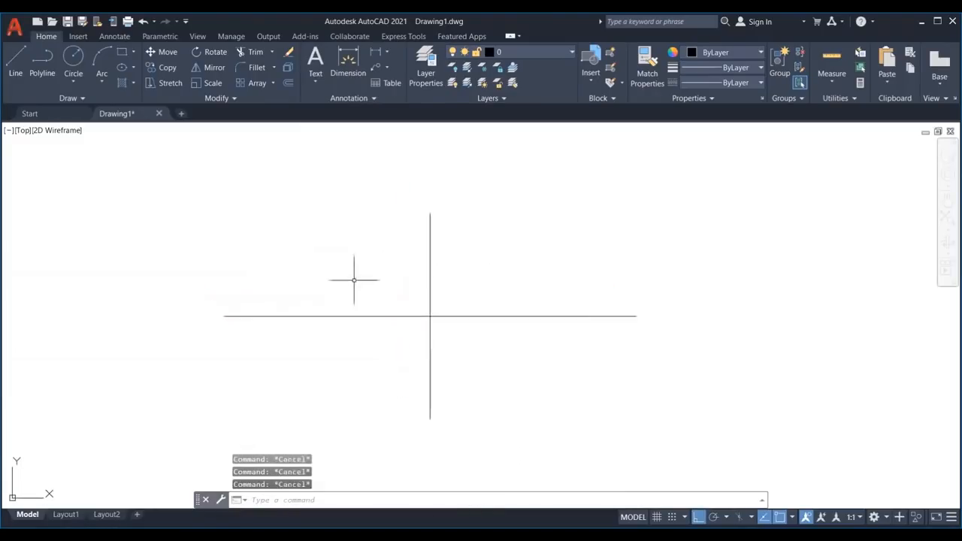
Change the vertical line's color to red
click(477, 249)
click(408, 218)
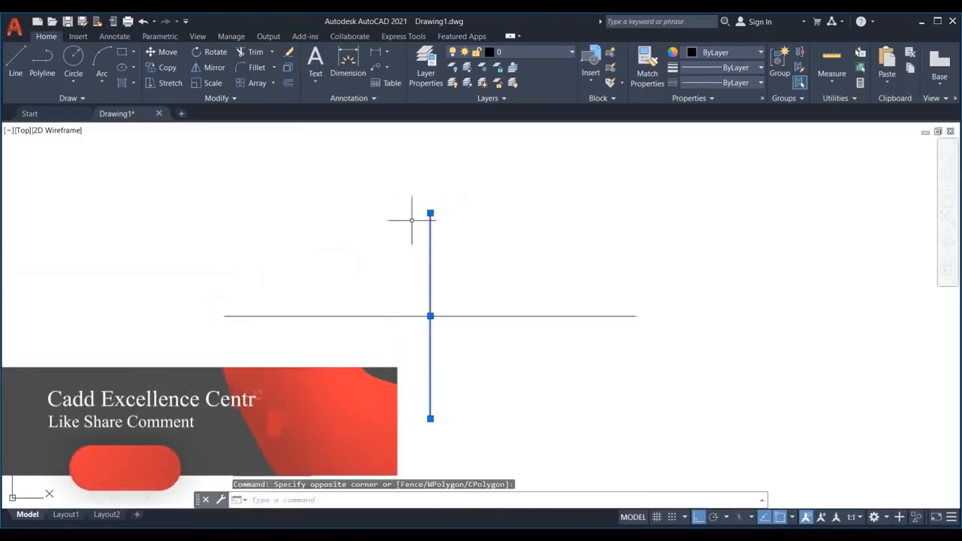
click(718, 53)
click(689, 179)
key(Escape)
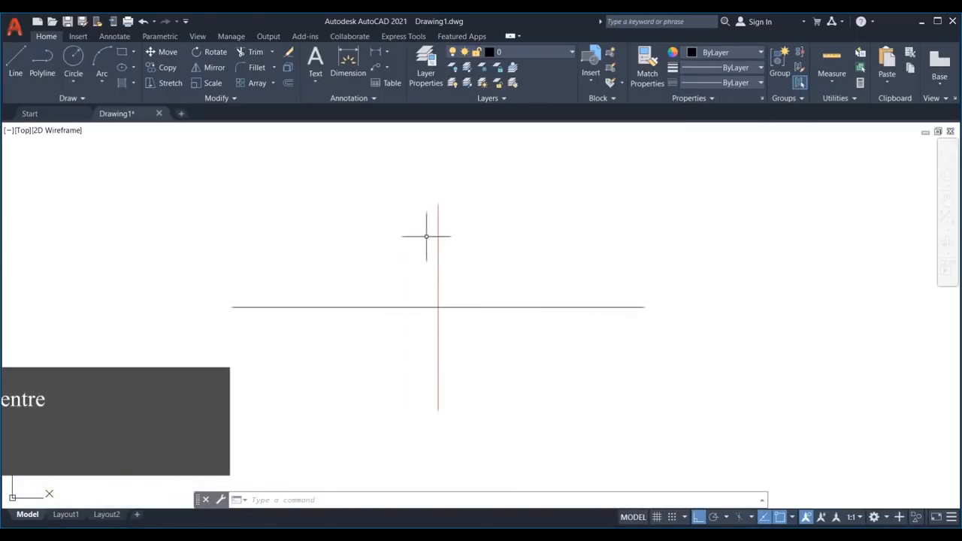
Divide the red vertical line into 10 equal segments
text(DIV)
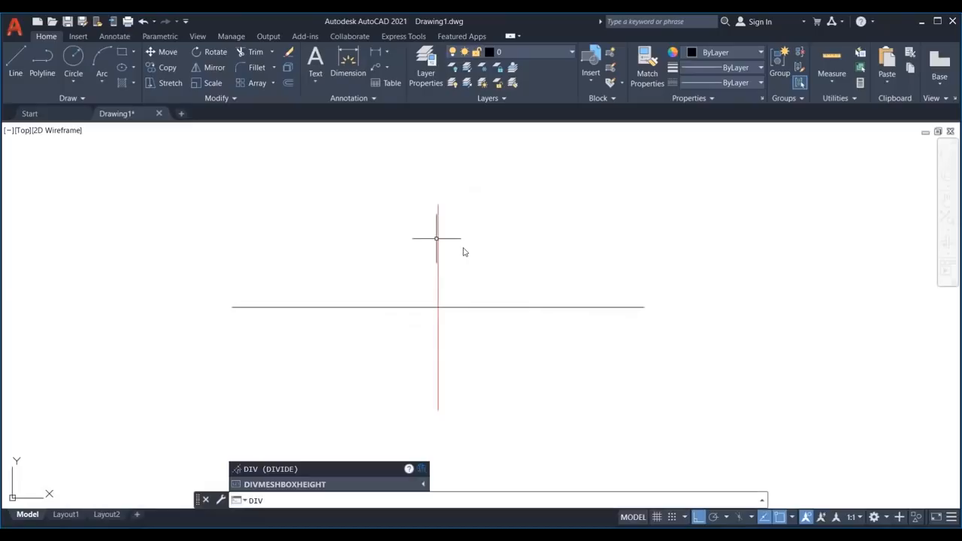
key(Return)
click(438, 234)
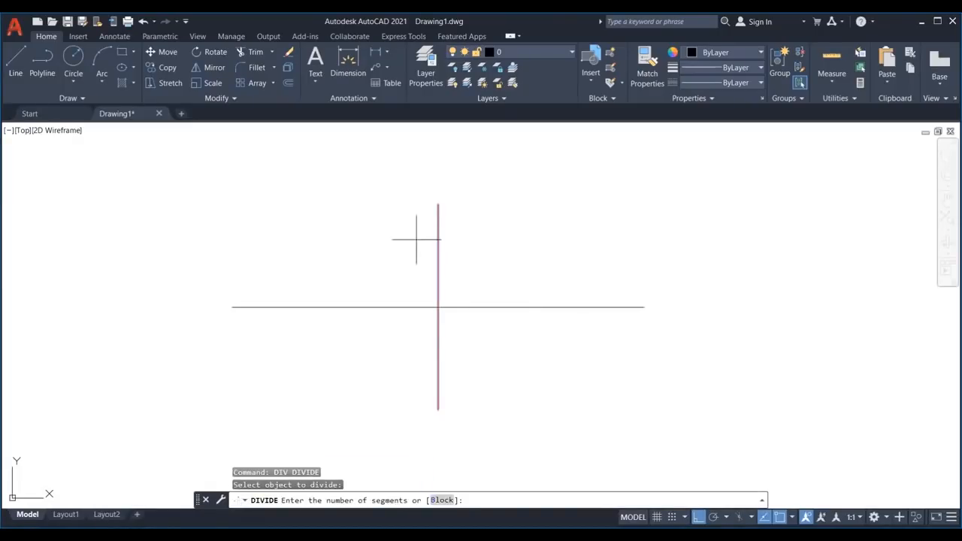
key(Return)
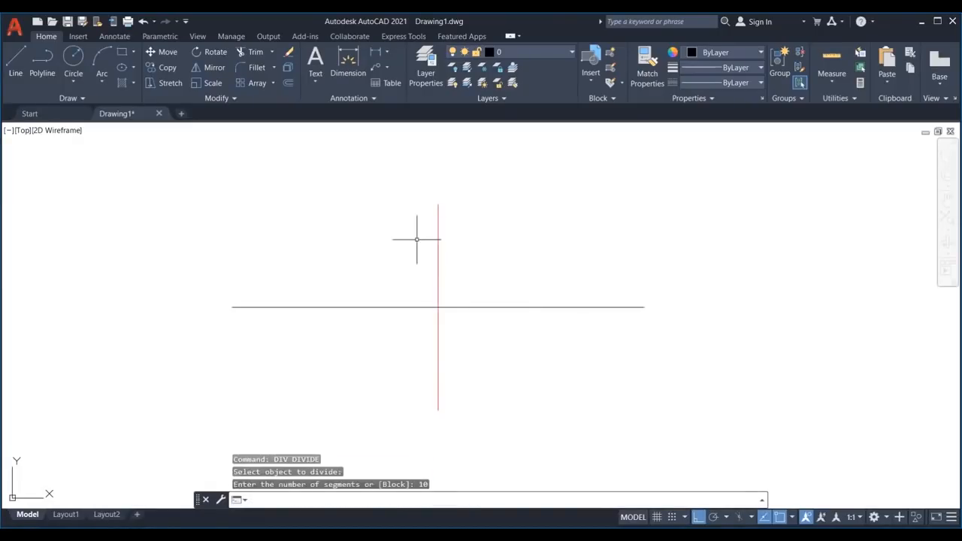
middle_drag(416, 241, 399, 215)
click(404, 186)
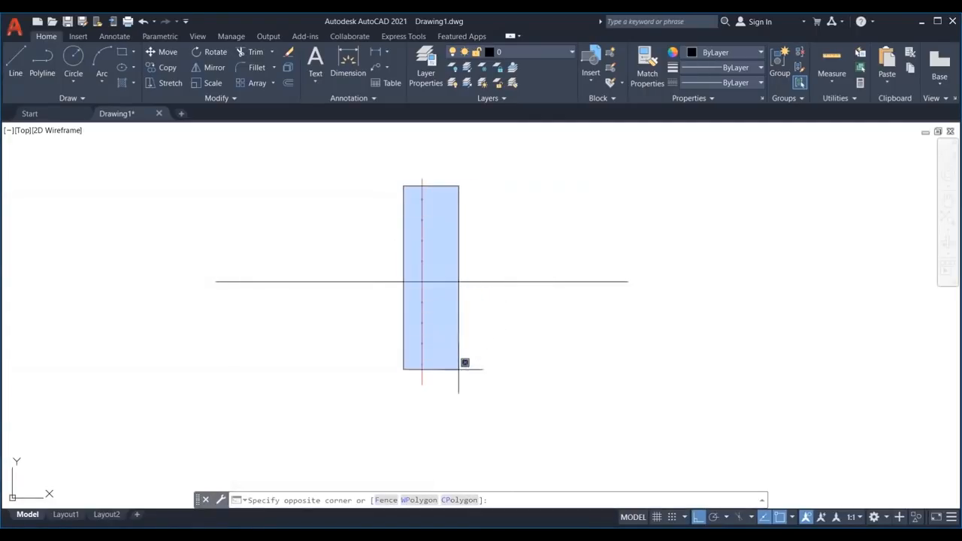
click(459, 371)
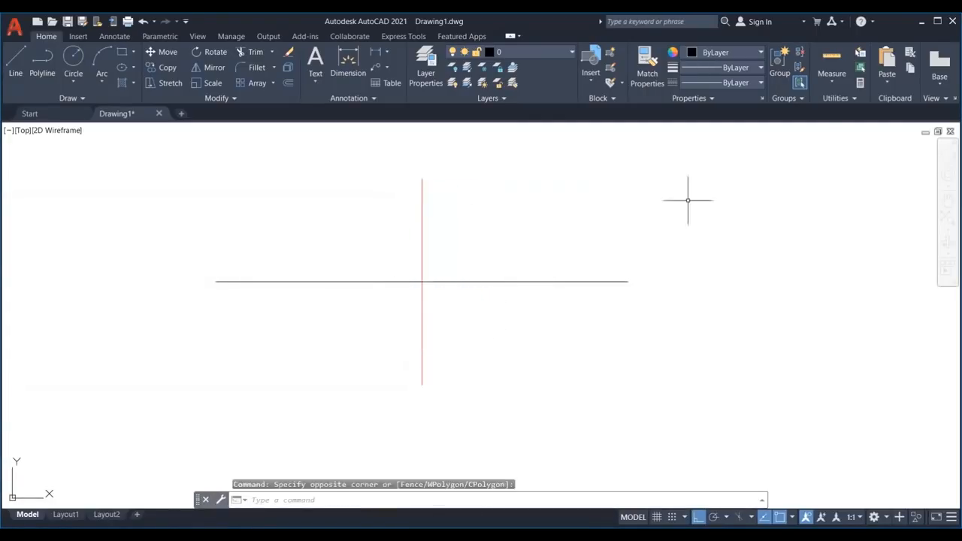
Set the point style to the cross enclosed by a circle and a square to show the division points
click(850, 100)
click(841, 131)
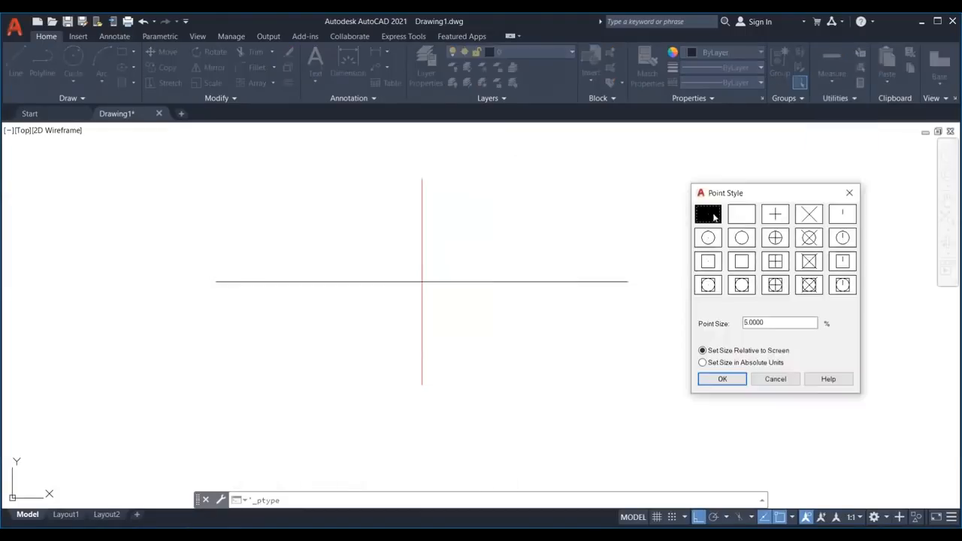
click(774, 285)
click(721, 378)
scroll(380, 236, up, 2)
scroll(432, 193, down, 2)
click(431, 193)
click(501, 365)
key(Escape)
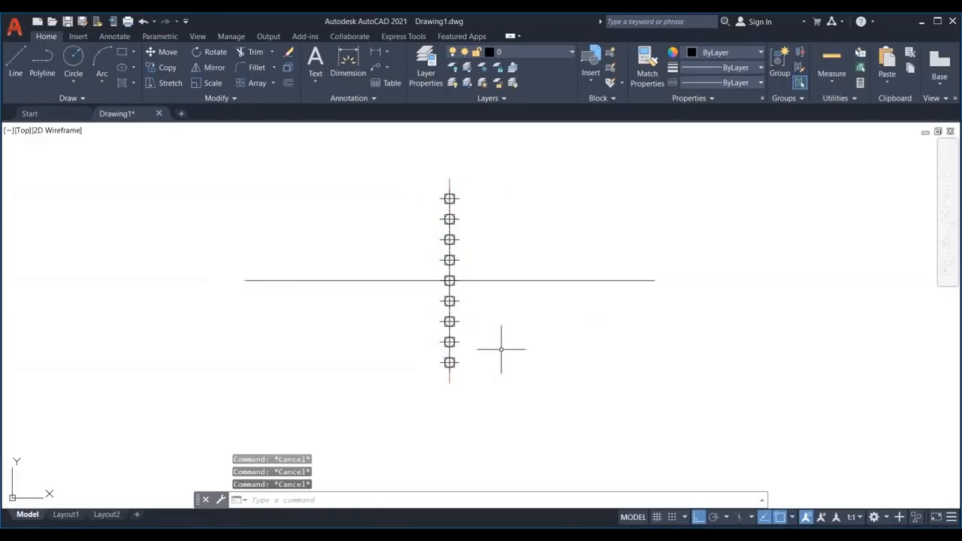
With Ortho off, draw a closed rhombus of lines joining the ends of the horizontal and vertical lines
text(RAY)
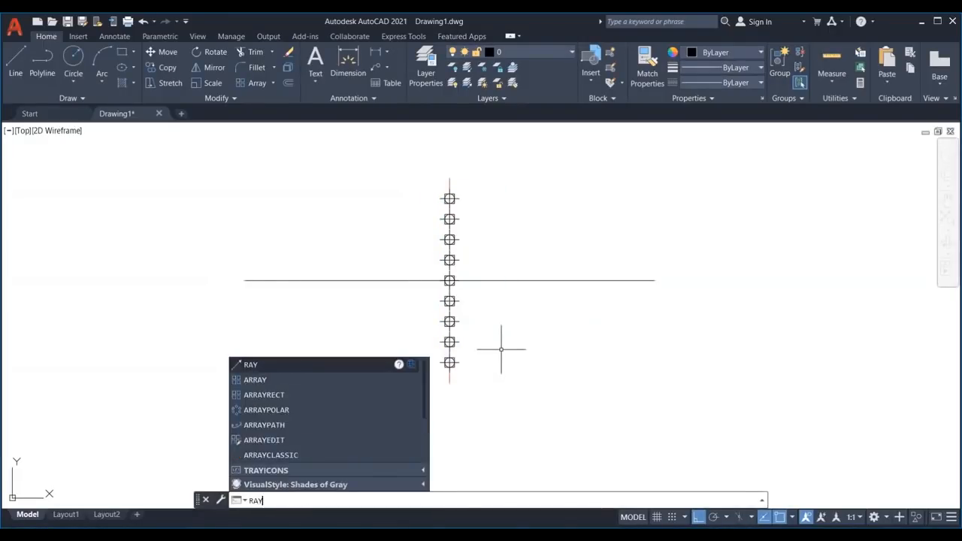
key(Escape)
text(L)
key(Return)
click(244, 280)
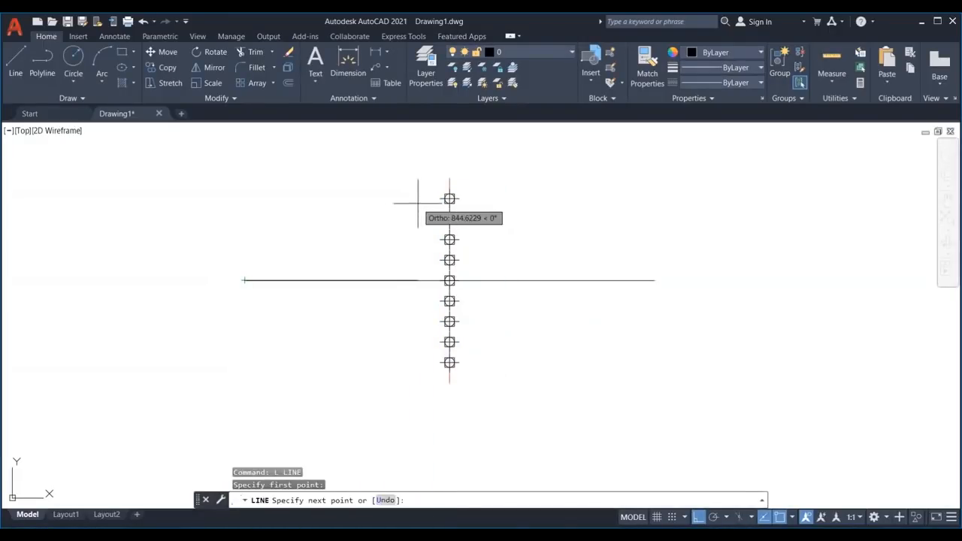
key(F8)
click(449, 178)
click(655, 280)
click(448, 381)
click(243, 280)
Continue the line through the remaining division points in turn, connecting each one to both ends of the horizontal line
click(449, 199)
click(654, 280)
click(449, 362)
click(245, 280)
click(450, 220)
click(655, 280)
click(449, 342)
click(244, 280)
click(449, 240)
click(654, 281)
click(450, 322)
click(245, 280)
click(449, 260)
click(653, 281)
click(450, 301)
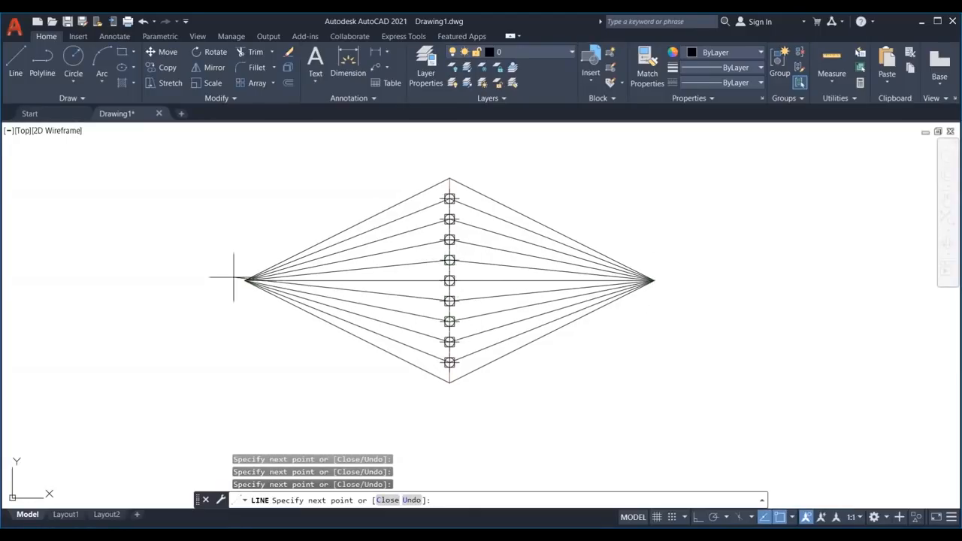
key(Escape)
Examine the divided vertical line and the two vanishing points where the guide lines converge
click(426, 146)
click(491, 389)
key(Escape)
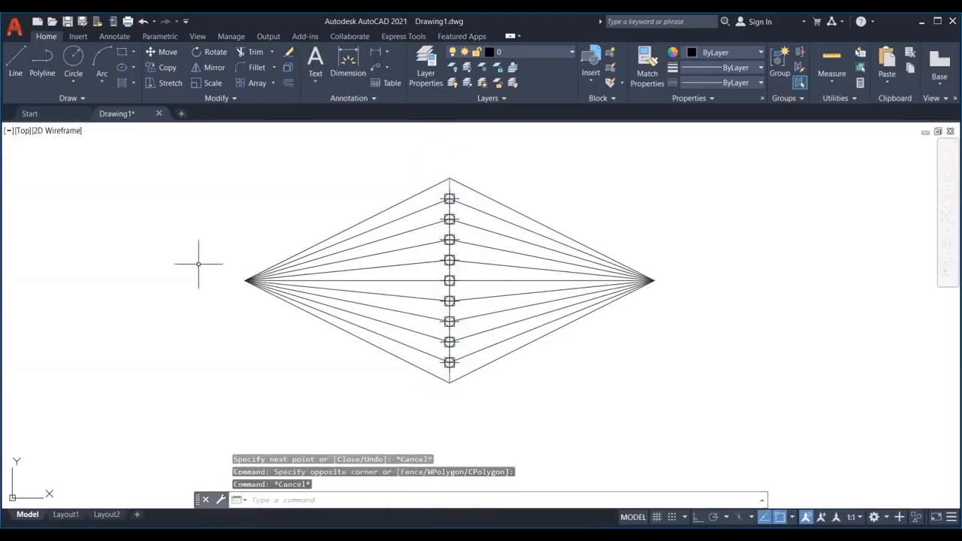
click(437, 290)
key(Escape)
click(423, 279)
click(423, 275)
key(Escape)
click(427, 168)
click(490, 400)
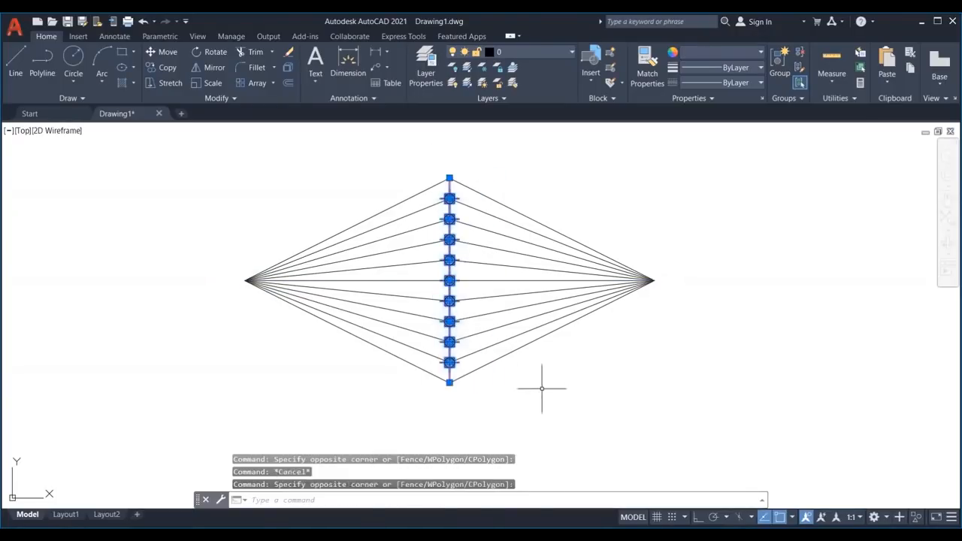
key(Escape)
click(230, 260)
click(257, 296)
click(662, 267)
click(650, 296)
key(Escape)
click(647, 267)
click(670, 293)
key(Escape)
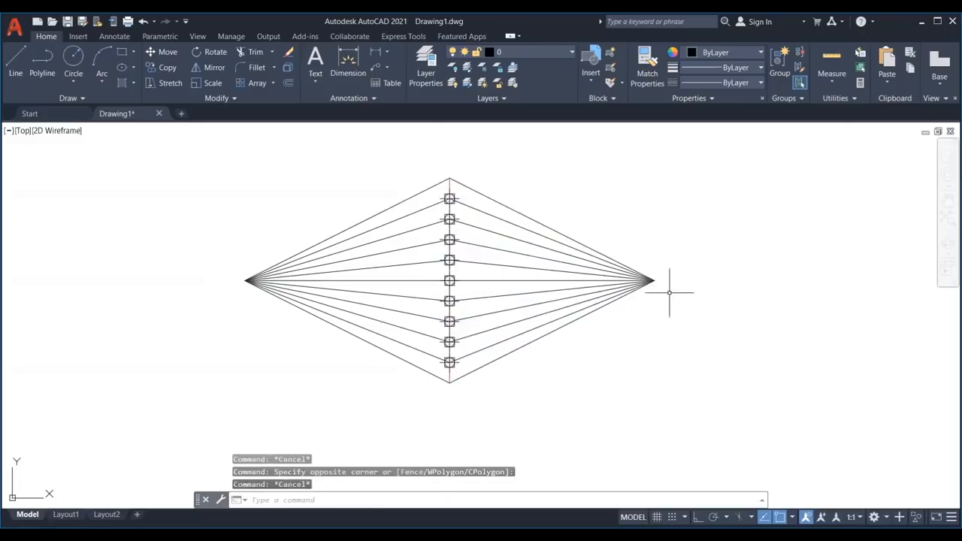
Set the point style to the blank symbol and regenerate the drawing to hide the division points
click(839, 98)
click(854, 128)
click(742, 215)
click(724, 379)
scroll(644, 237, up, 2)
middle_drag(644, 237, 765, 247)
key(Escape)
key(Escape)
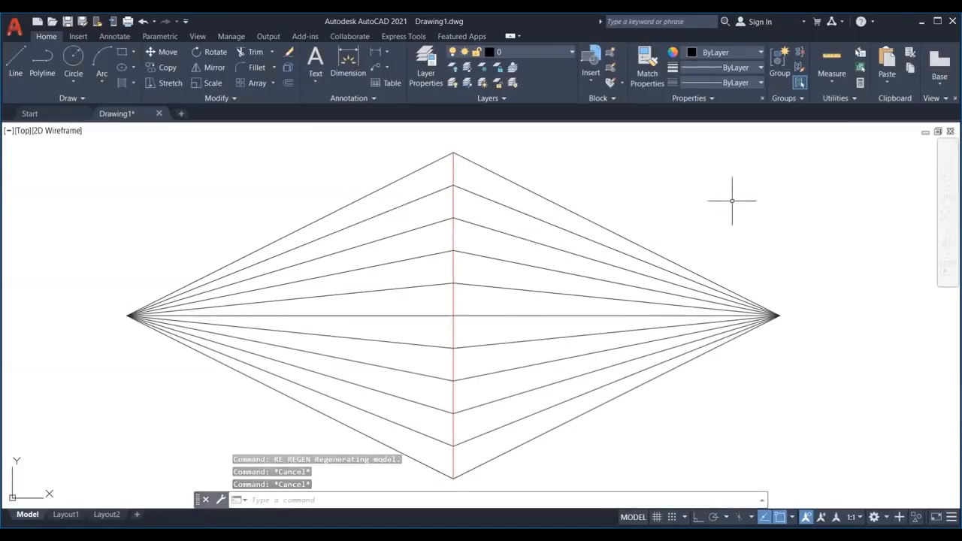
Set the current color to Green and the lineweight to 0.30 mm, with lineweight display turned on
middle_drag(716, 223, 715, 215)
click(725, 52)
click(714, 181)
click(722, 67)
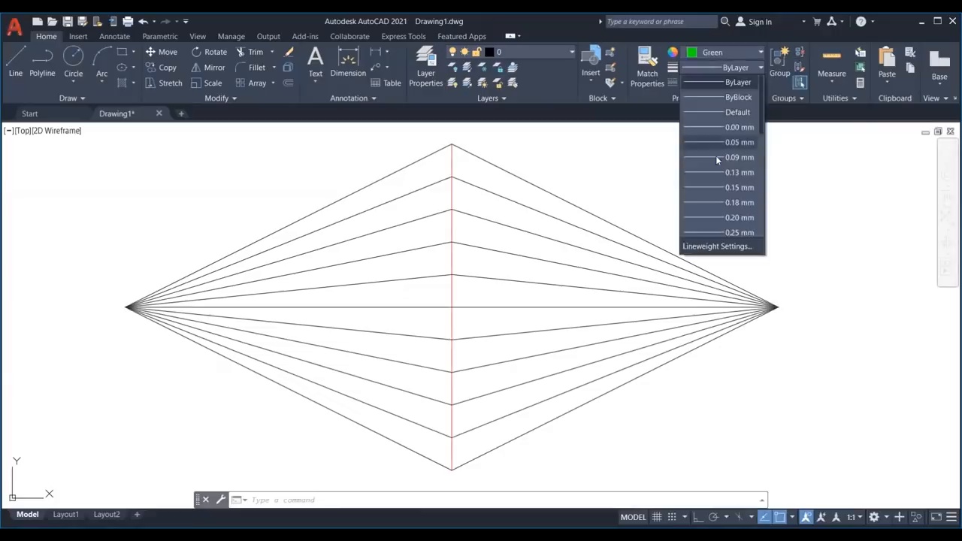
click(719, 205)
text(lw)
key(Return)
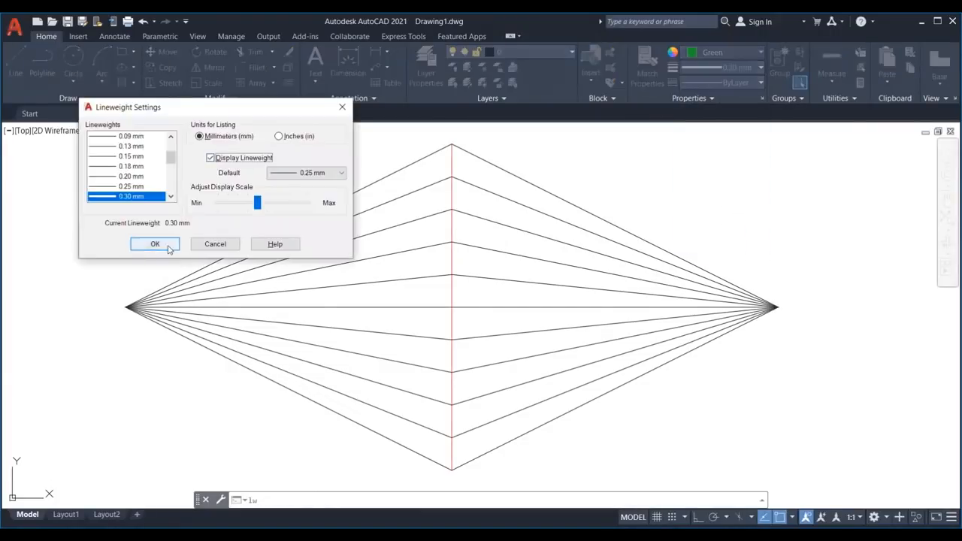
click(170, 248)
Draw a green line over the red vertical line from its upper end to its lower end
text(l)
key(Return)
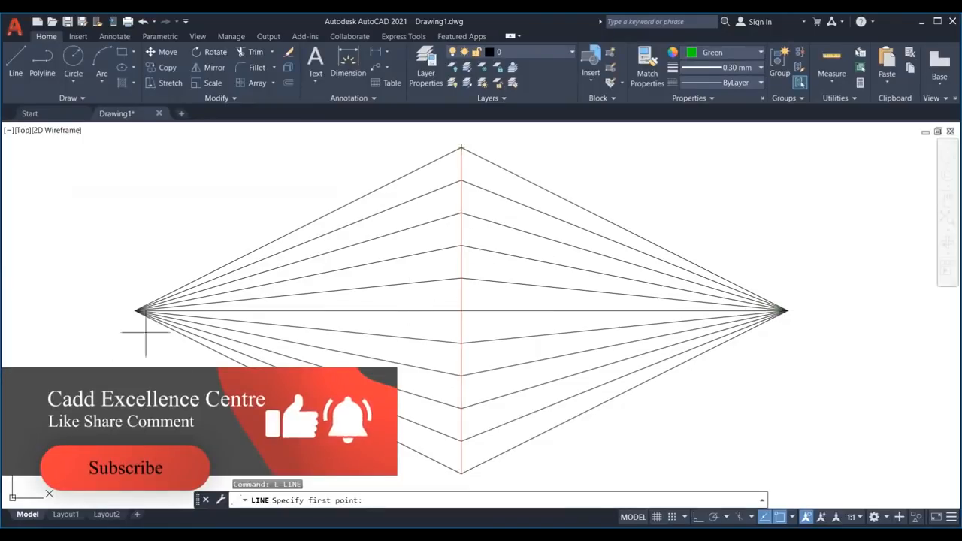
click(463, 150)
click(462, 473)
key(Escape)
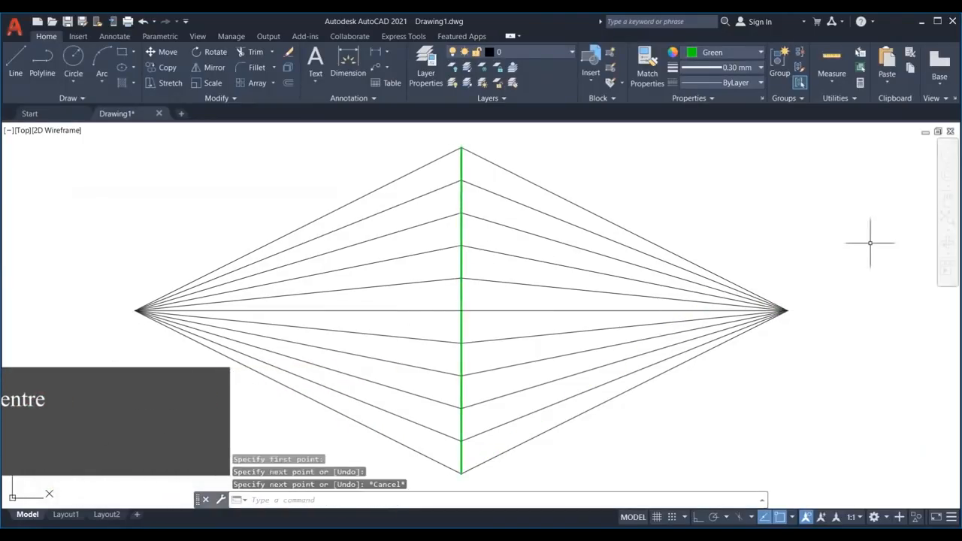
Draw the right face's lower edge along the lowest guide line, then a vertical edge up past the topmost guide line
key(space)
scroll(864, 256, down, 2)
middle_drag(855, 287, 720, 248)
scroll(720, 248, up, 2)
double_click(345, 460)
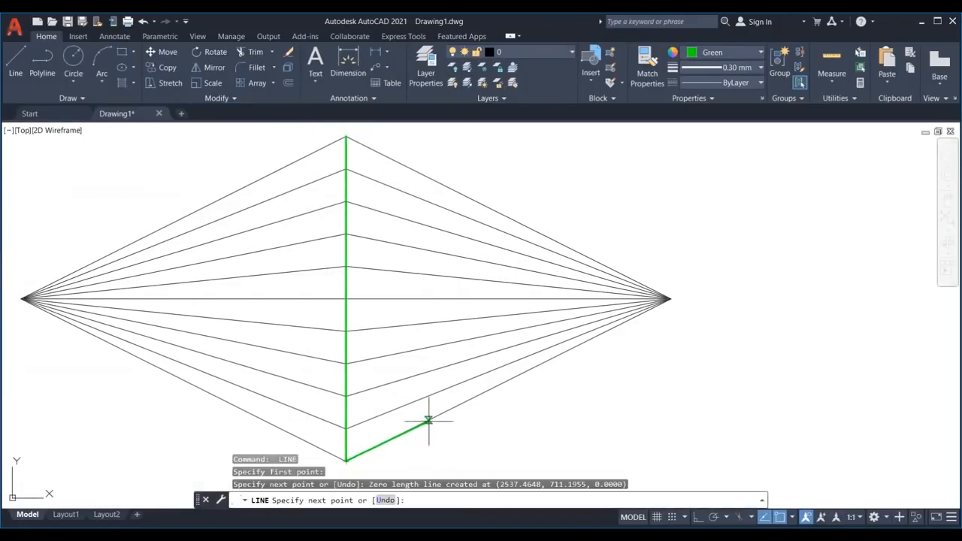
click(428, 421)
middle_drag(429, 420, 483, 419)
click(483, 146)
key(Escape)
Draw the right face's upper edge along the topmost guide line and trim the vertical edge's overshoot above it
key(space)
click(399, 137)
click(484, 179)
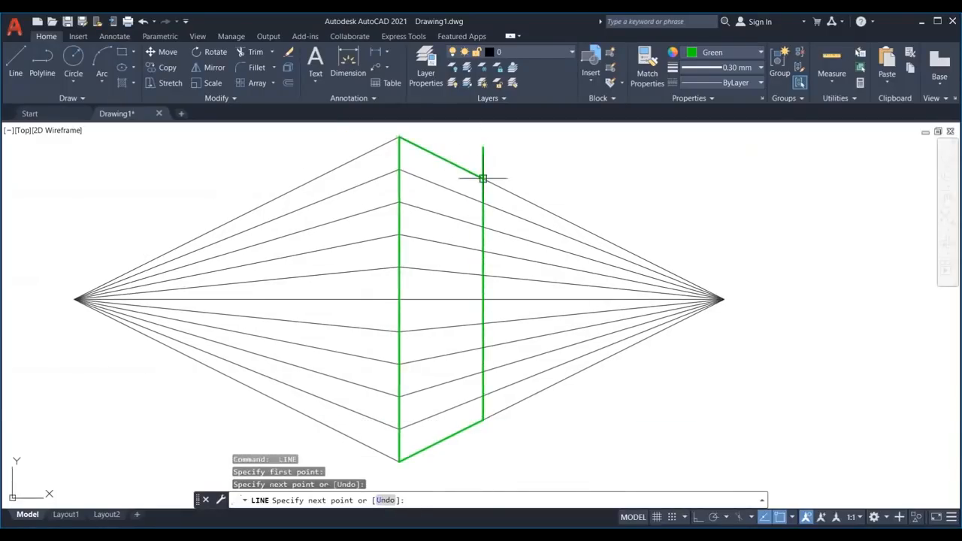
key(Escape)
text(tr)
key(space)
click(469, 161)
click(498, 161)
key(Escape)
middle_drag(443, 267, 464, 279)
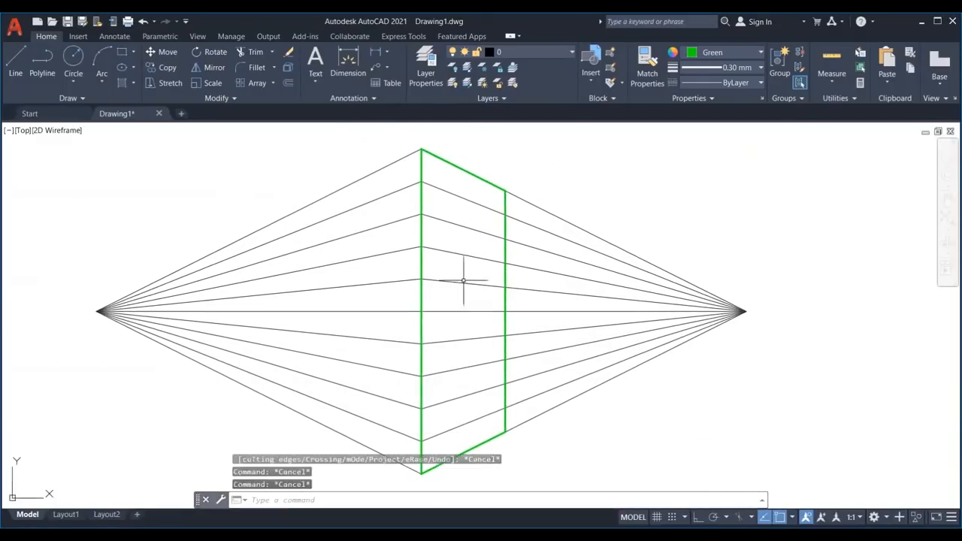
Draw the left face's upper edge along the topmost guide line and a vertical edge down past the lowest guide line
text(l)
key(space)
click(421, 150)
click(314, 201)
click(315, 429)
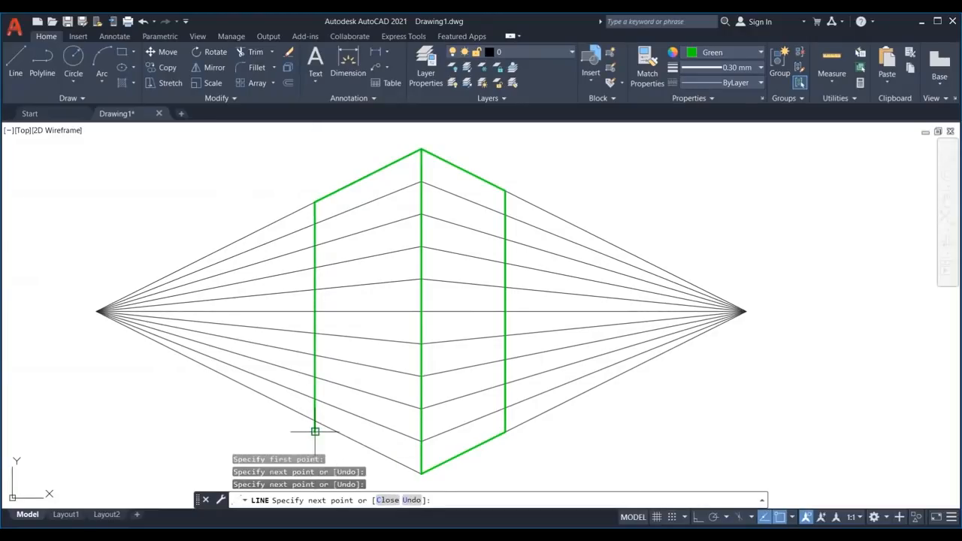
key(Escape)
Close the left face's lower edge along the lowest guide line and trim the vertical's overshoot below it
text(tr)
key(space)
click(303, 428)
click(326, 428)
key(Escape)
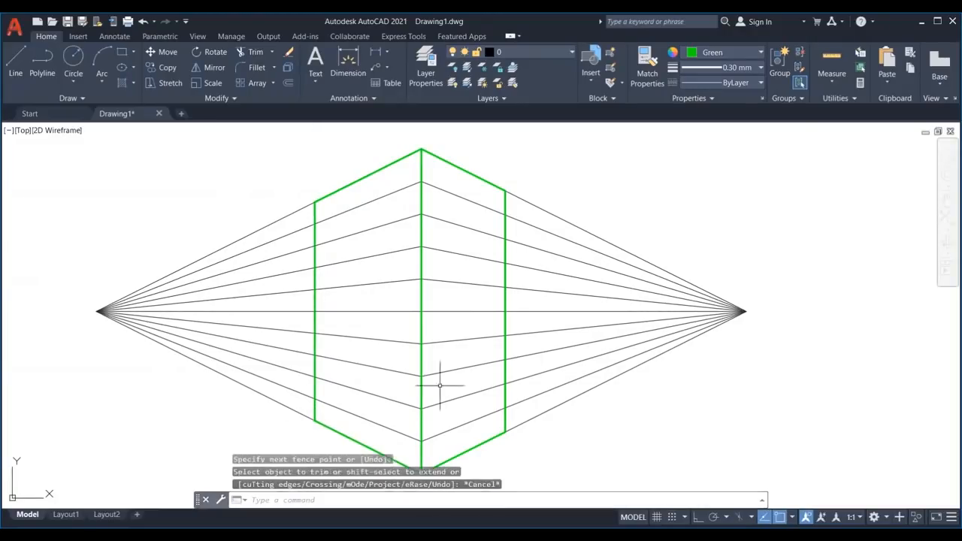
Close the command line window
click(205, 499)
click(535, 286)
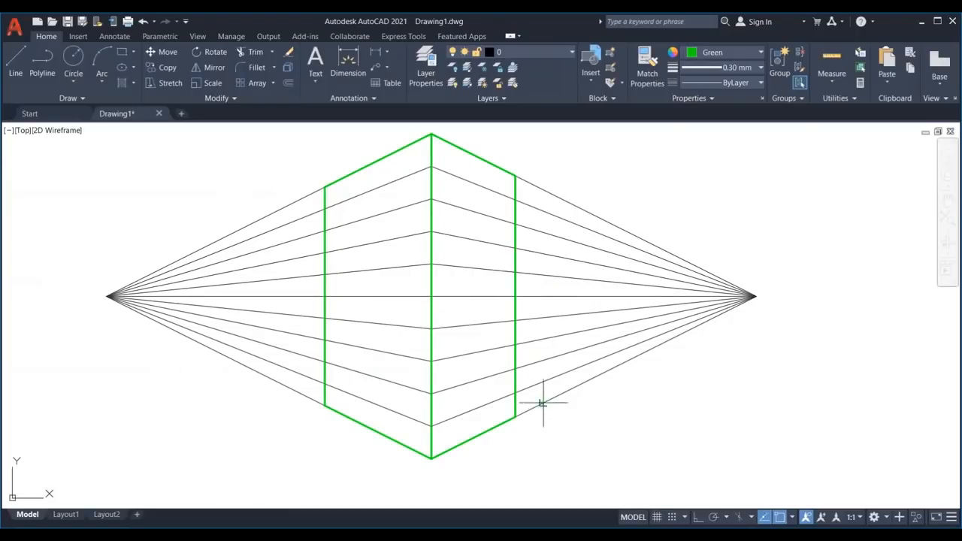
scroll(541, 232, up, 5)
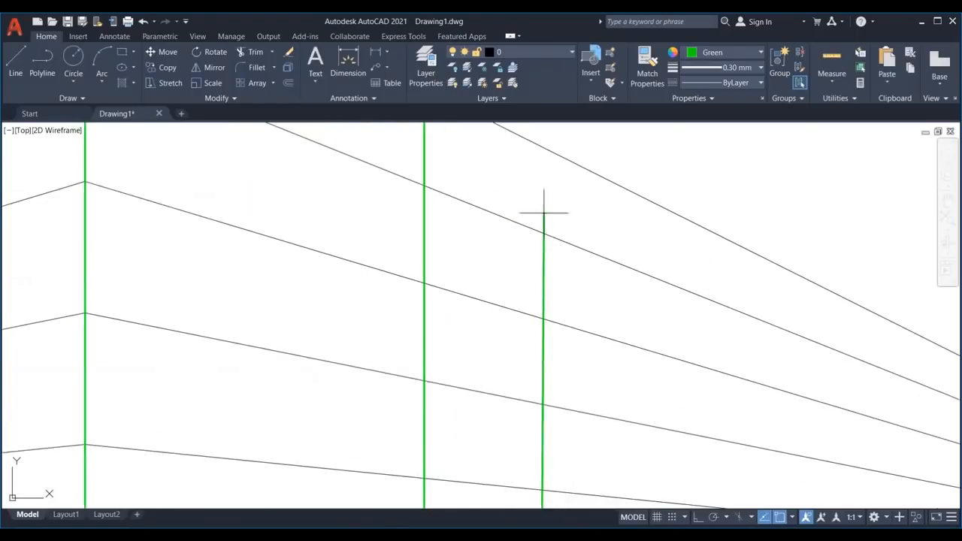
scroll(538, 209, down, 5)
scroll(547, 368, up, 4)
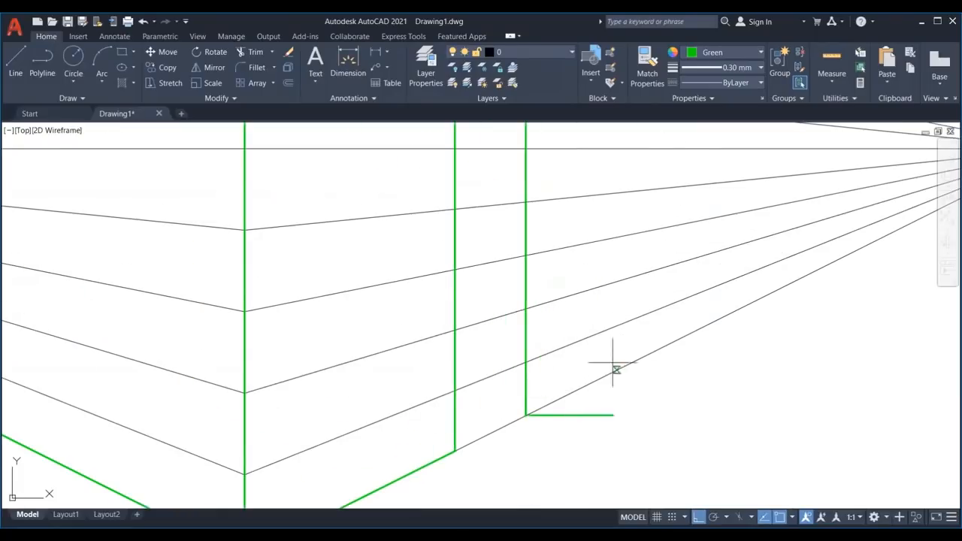
click(616, 369)
scroll(614, 369, down, 5)
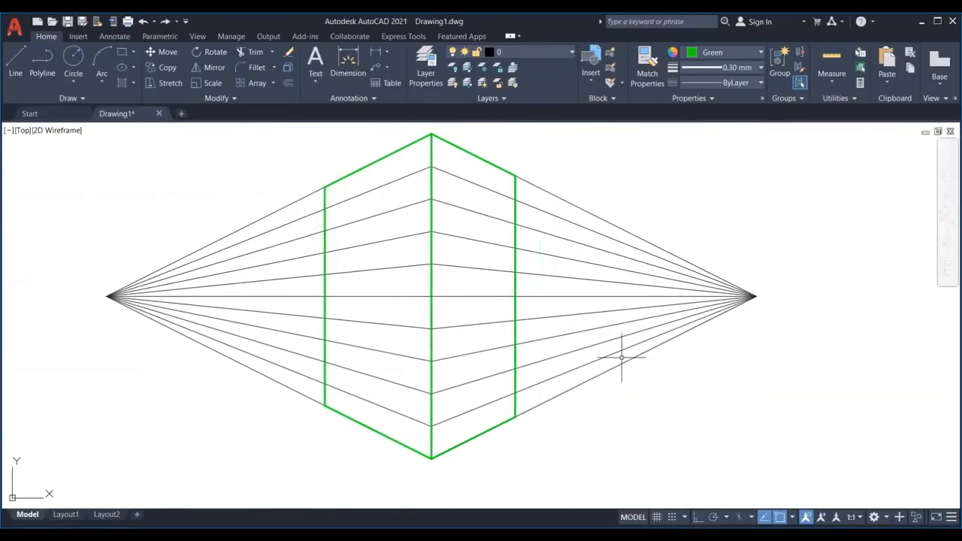
Outline a second block's face right of the central block, between the second guide line from the top and the lowest one
key(l)
key(Return)
click(536, 208)
click(538, 405)
click(593, 377)
scroll(596, 237, up, 3)
click(587, 212)
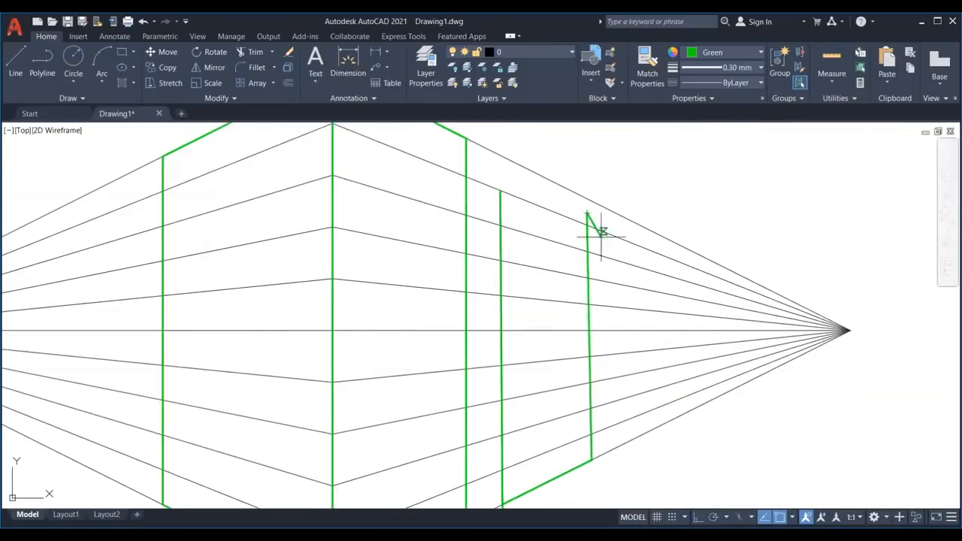
click(559, 217)
key(Escape)
Outline a taller block left of the central block with two ortho verticals rising from a base edge on the lowest guide line
scroll(556, 361, down, 4)
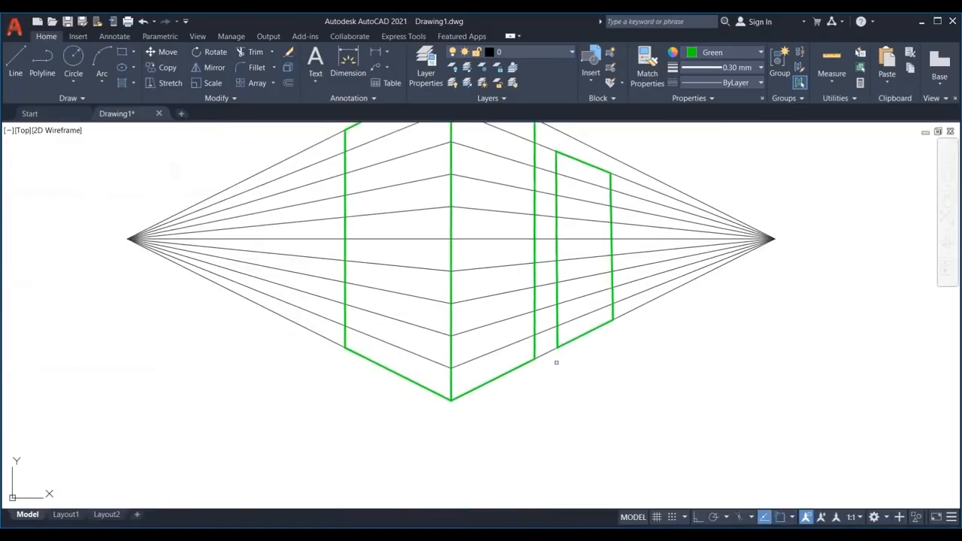
click(420, 363)
key(F8)
click(420, 194)
key(Escape)
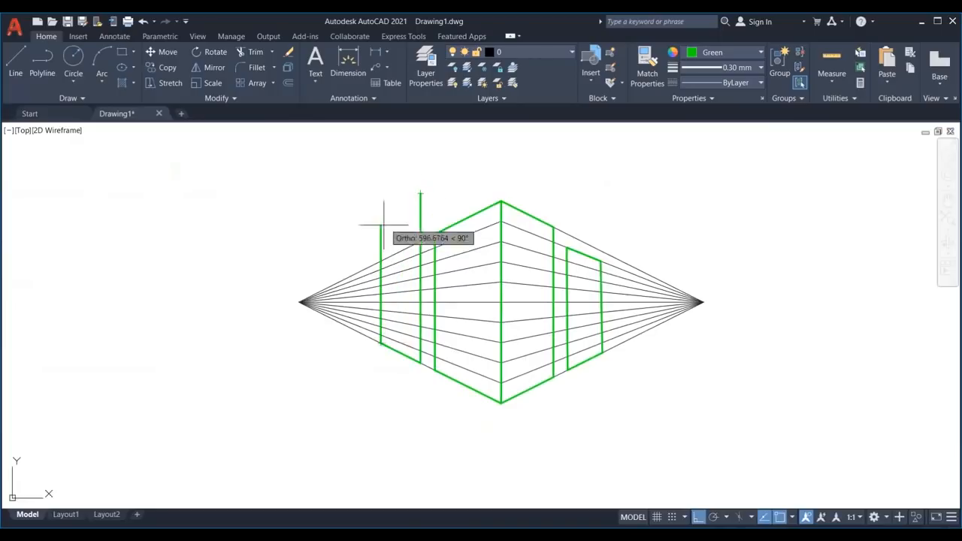
middle_drag(677, 378, 647, 378)
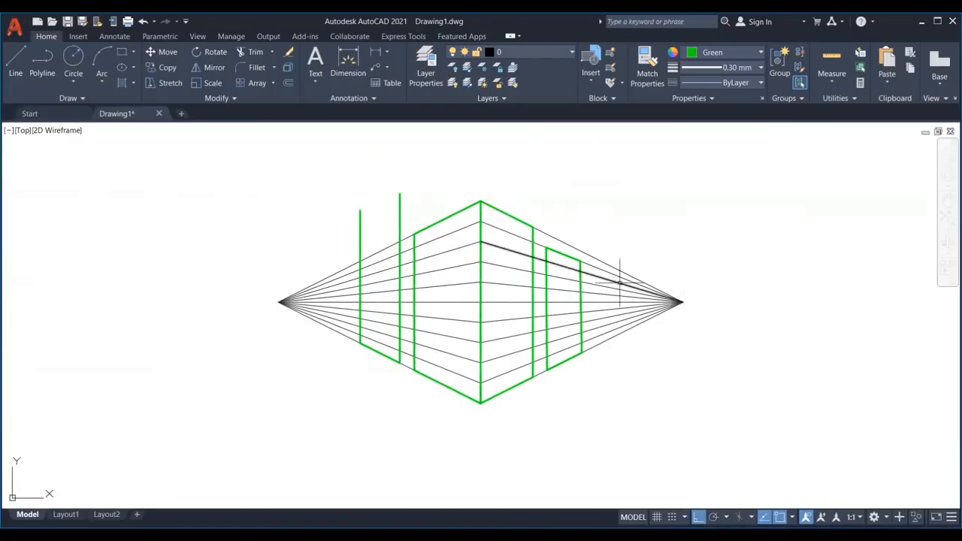
Draw a roof line from the tall block's taller vertical toward the left vanishing point and trim everything beyond the outer vertical
scroll(325, 248, up, 2)
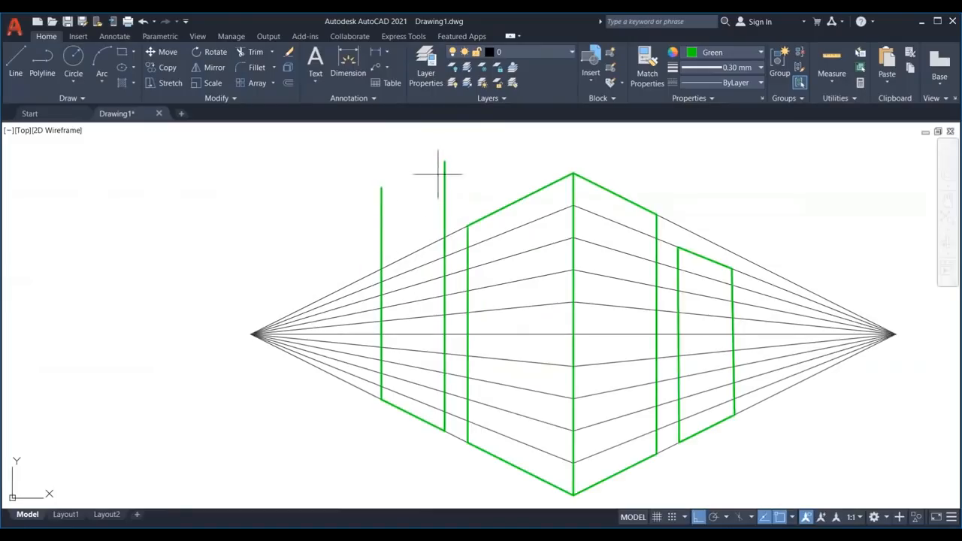
key(F8)
click(251, 333)
key(Escape)
text(tr)
key(Return)
click(330, 265)
drag(330, 272, 407, 171)
key(Escape)
Draw the tall block's other roof line toward the right vanishing point, ending at the central block's upper edge
middle_drag(396, 230, 343, 227)
click(392, 158)
click(841, 330)
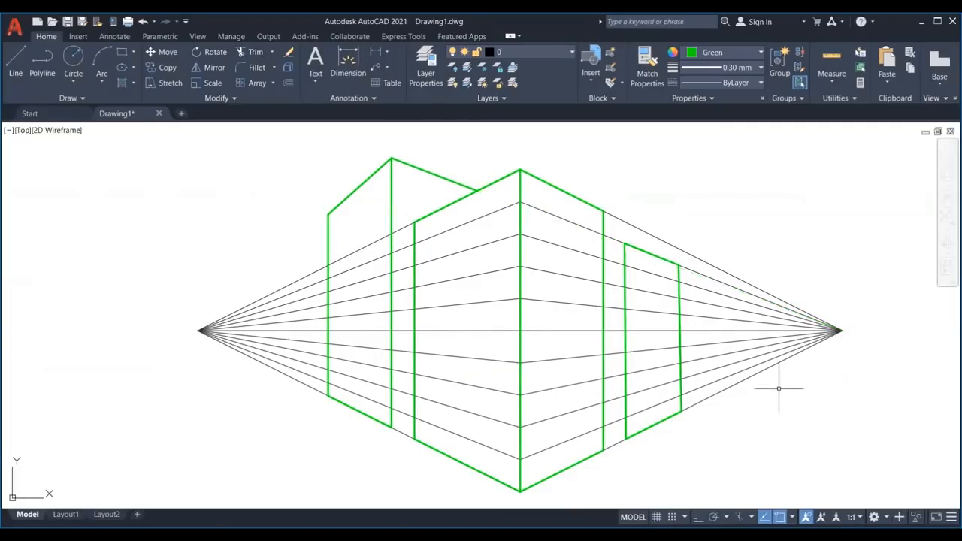
Draw a line from the tall block's lower front corner to the right vanishing point and bring back the command line
middle_drag(779, 388, 721, 364)
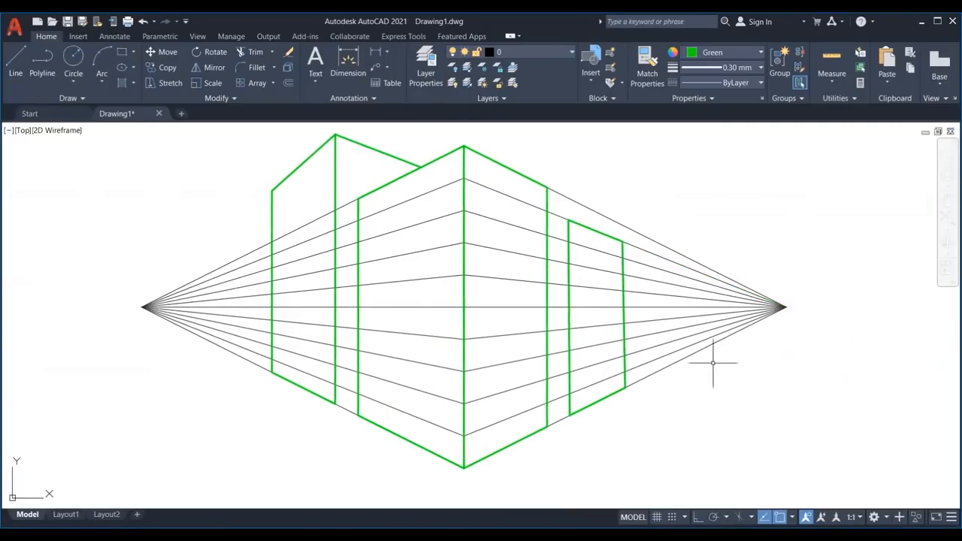
click(786, 307)
key(Escape)
key(ctrl+9)
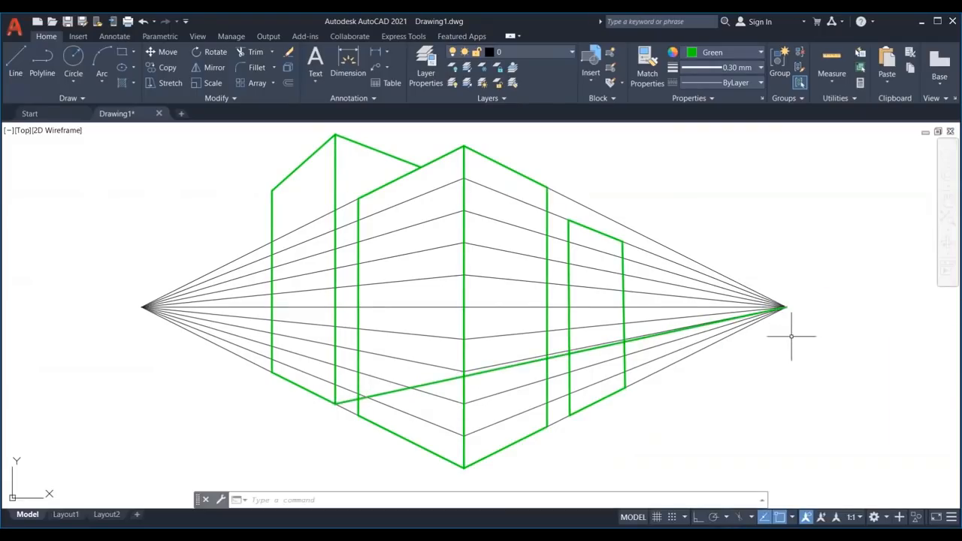
Trim the new base line beyond the central block's left vertical, using that vertical as the cutting edge
text(tr)
key(Return)
click(311, 499)
click(358, 406)
key(Return)
click(379, 394)
key(Escape)
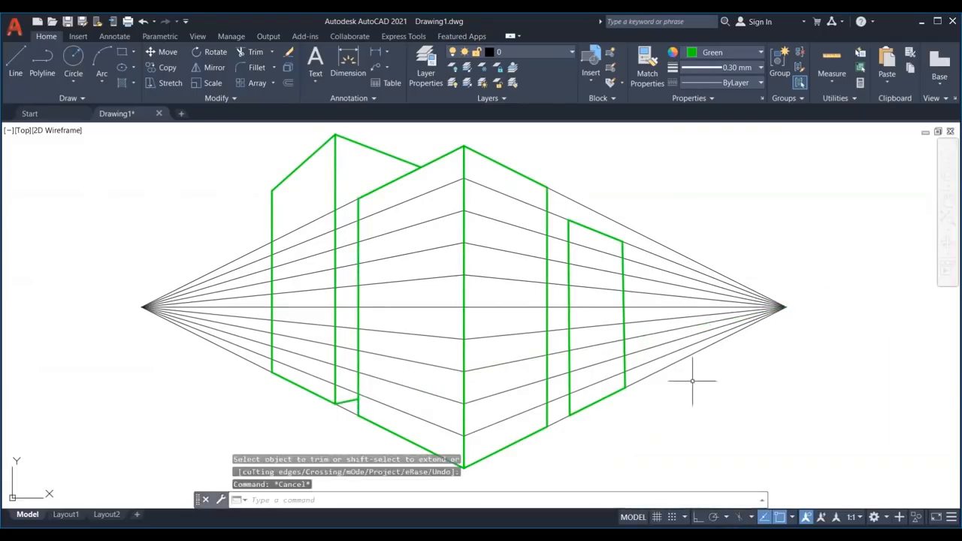
Draw lines from the right block's upper and lower inner corners to the left vanishing point
text(l)
key(Return)
click(569, 221)
click(141, 307)
key(Return)
key(Return)
click(569, 413)
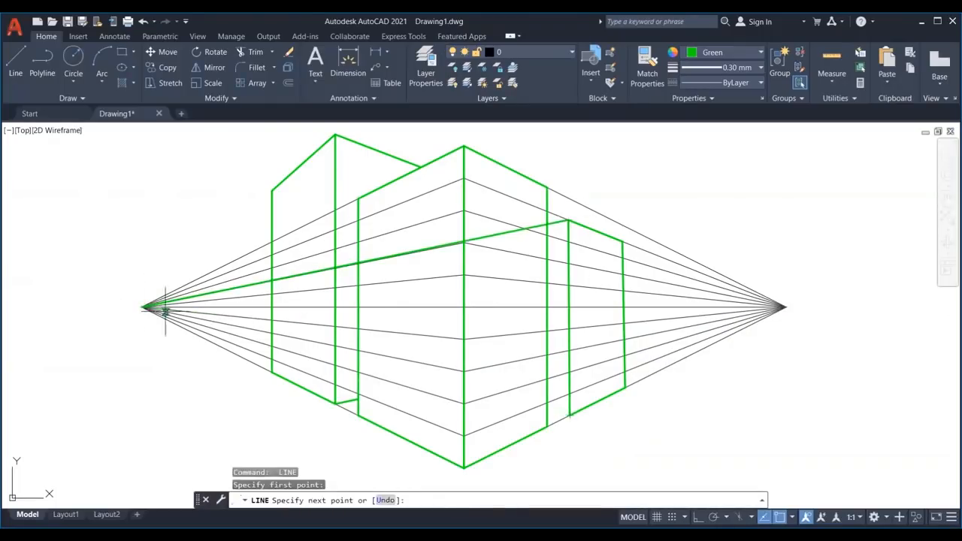
click(141, 306)
key(Escape)
Trim both lines beyond the central block's right vertical, using that vertical as the cutting edge
text(tr)
key(Return)
click(319, 500)
click(546, 392)
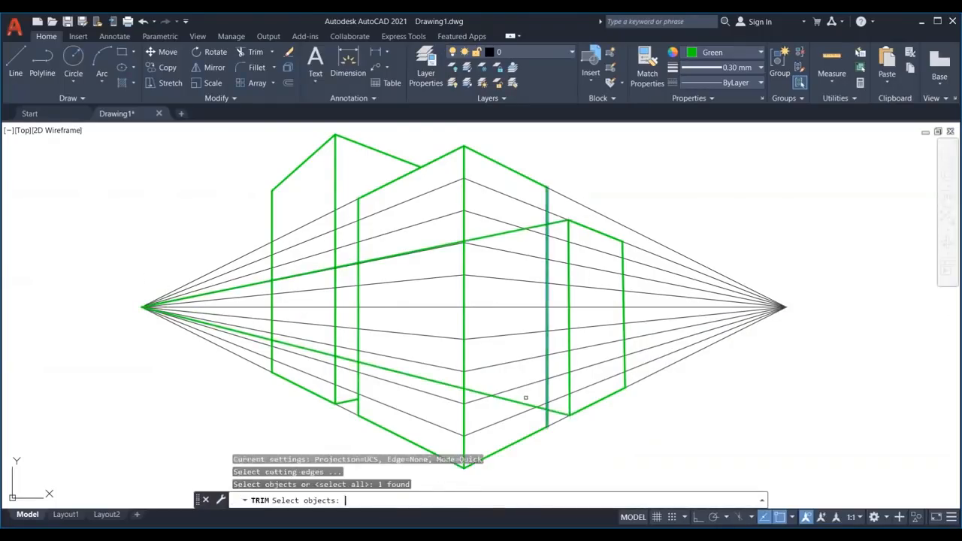
key(Return)
click(526, 403)
click(524, 228)
key(Escape)
Draw the first window's left side on the right face, from the second guide line down past the third
scroll(706, 393, down, 4)
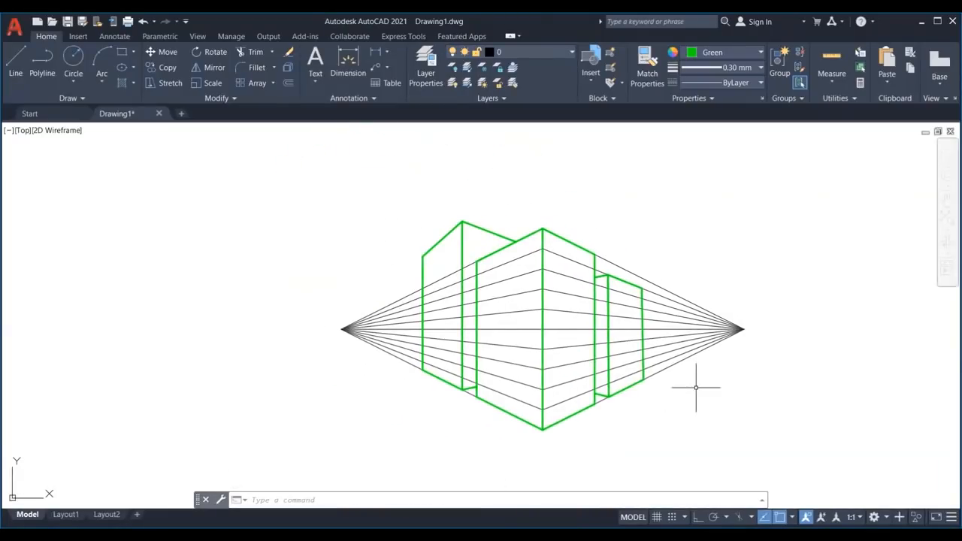
text(l)
key(Return)
scroll(558, 250, up, 6)
click(537, 260)
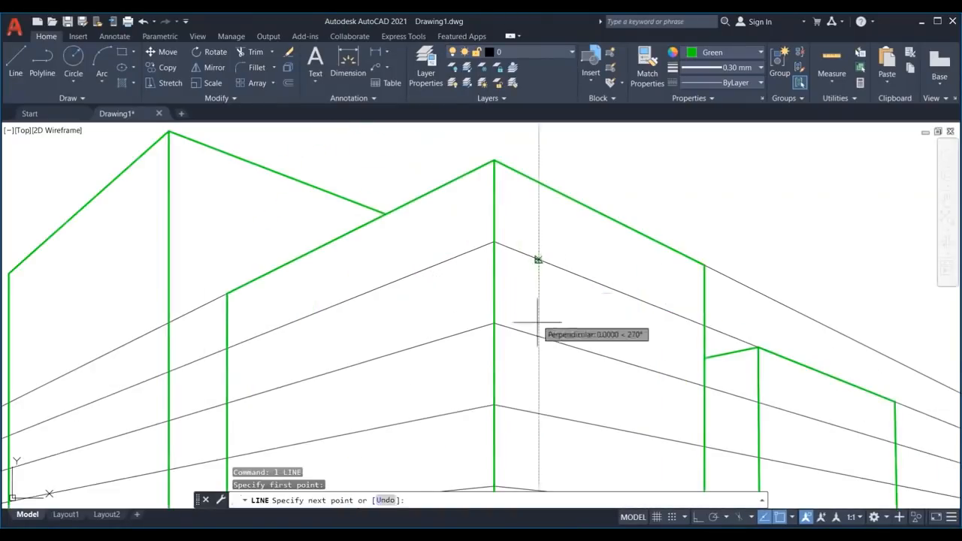
click(536, 348)
key(Return)
key(Return)
key(Escape)
click(539, 354)
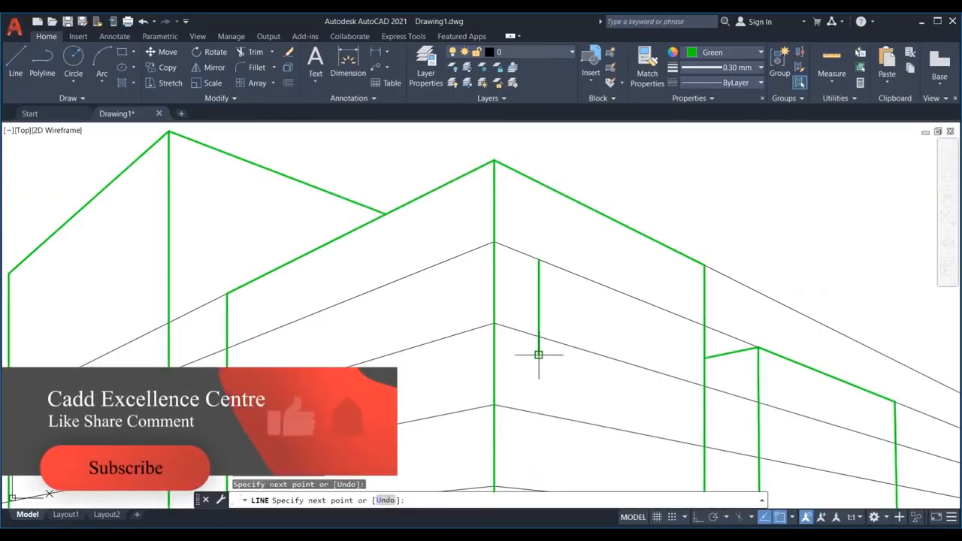
key(Return)
Add the first window's bottom edge, right side and top edge along the second and third guide lines
key(Return)
click(539, 336)
click(590, 352)
click(590, 260)
click(539, 259)
click(590, 280)
Outline a second, narrower window on the right face between the second and third guide lines
click(642, 300)
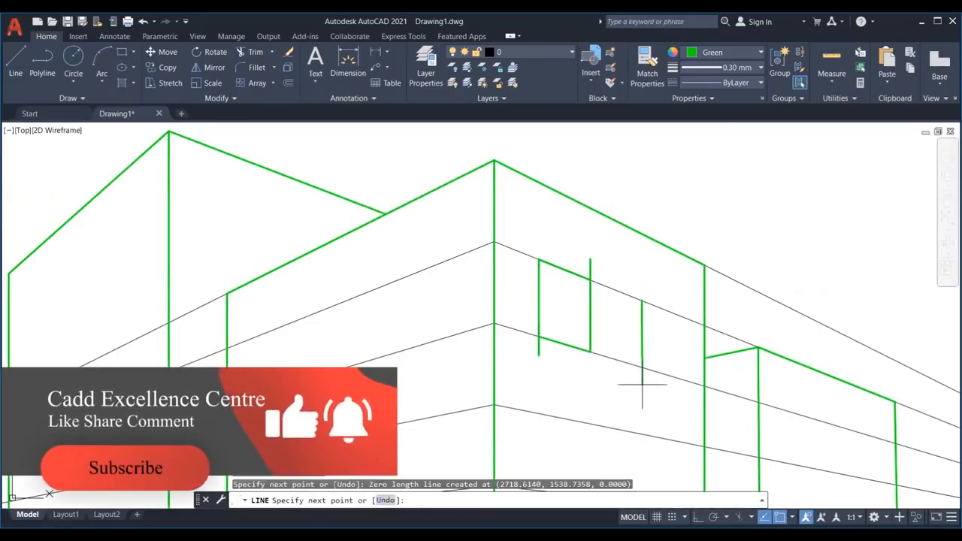
click(641, 379)
key(Return)
key(Return)
click(642, 367)
click(680, 378)
click(679, 295)
key(Return)
key(Return)
click(680, 315)
click(641, 300)
Trim the overshooting vertical ends of both windows on the right face
text(tr)
key(Return)
click(688, 293)
key(Escape)
click(652, 378)
scroll(610, 386, down, 4)
middle_drag(610, 386, 553, 272)
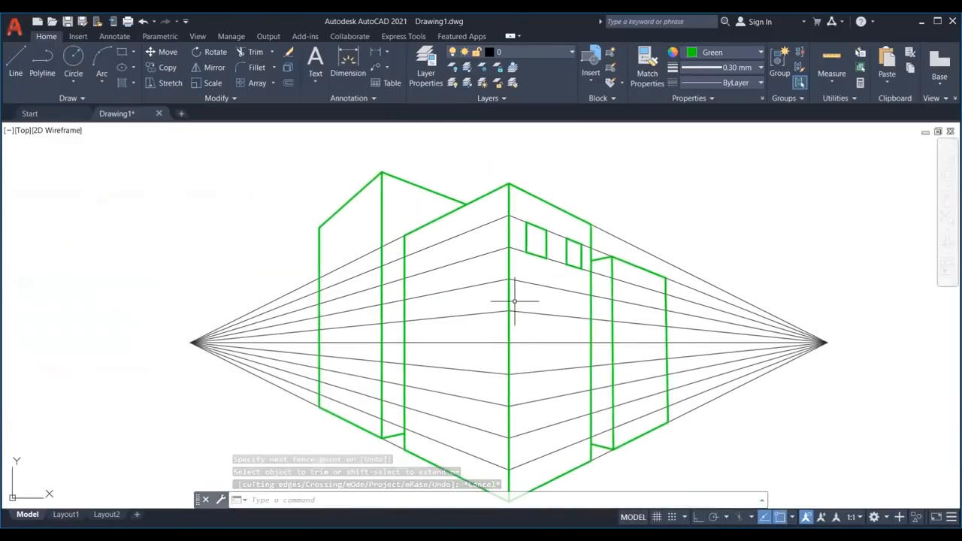
scroll(471, 224, up, 2)
key(l)
key(Return)
click(490, 228)
click(494, 287)
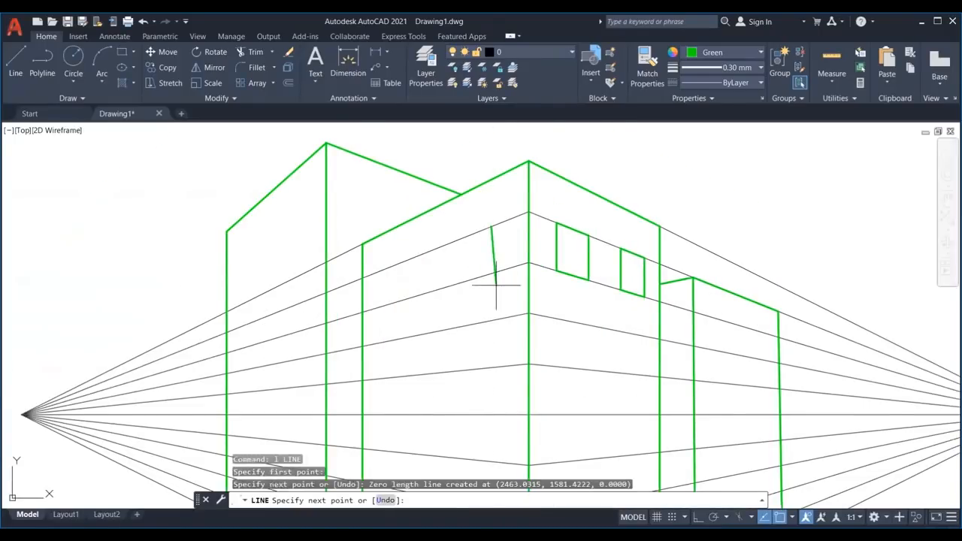
key(Escape)
Draw a wide window's right side on the left face with ortho on, from the second guide line down past the third
scroll(493, 260, up, 2)
key(l)
key(Return)
click(492, 209)
click(494, 302)
key(F8)
click(492, 302)
key(Return)
Add the wide window's bottom edge, left side and top edge along the second and third guide lines
key(Return)
click(493, 283)
click(334, 330)
click(327, 244)
key(Return)
key(Return)
click(333, 272)
click(493, 209)
key(Escape)
key(Escape)
key(Escape)
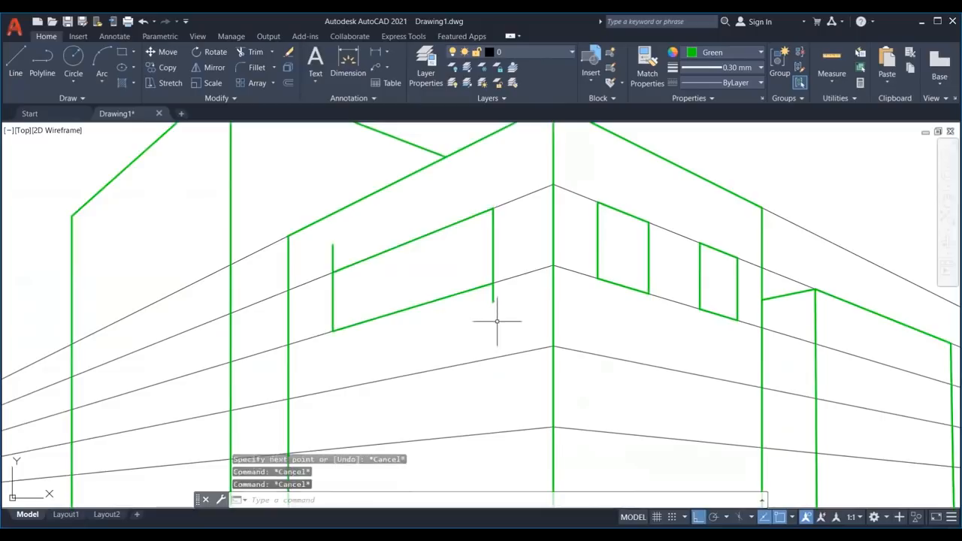
Trim the overshooting vertical ends of the wide window on the left face
key(t)
key(r)
key(Return)
click(493, 295)
scroll(412, 259, down, 2)
scroll(422, 266, down, 4)
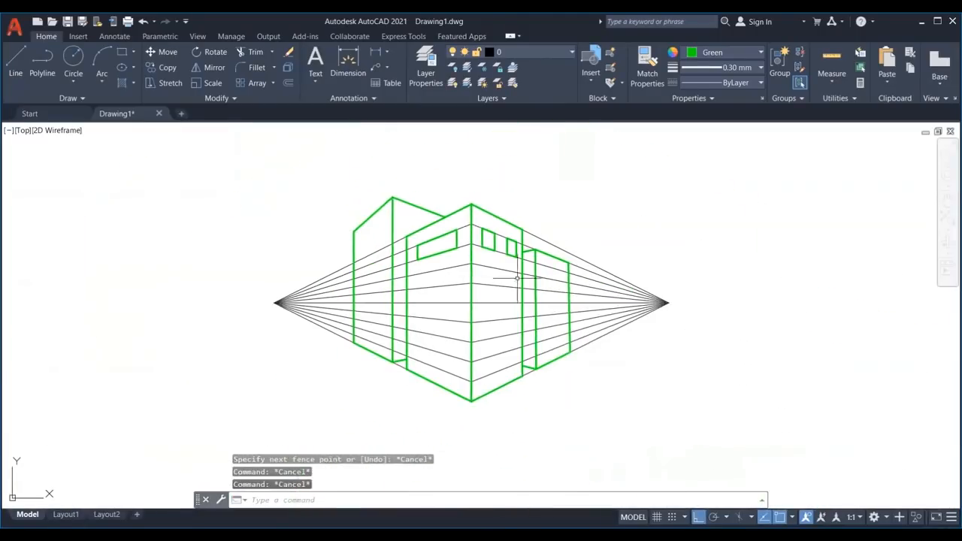
Try to erase the guide lines at the left vanishing point, and undo the erasure
click(298, 287)
click(275, 326)
key(Delete)
key(ctrl+z)
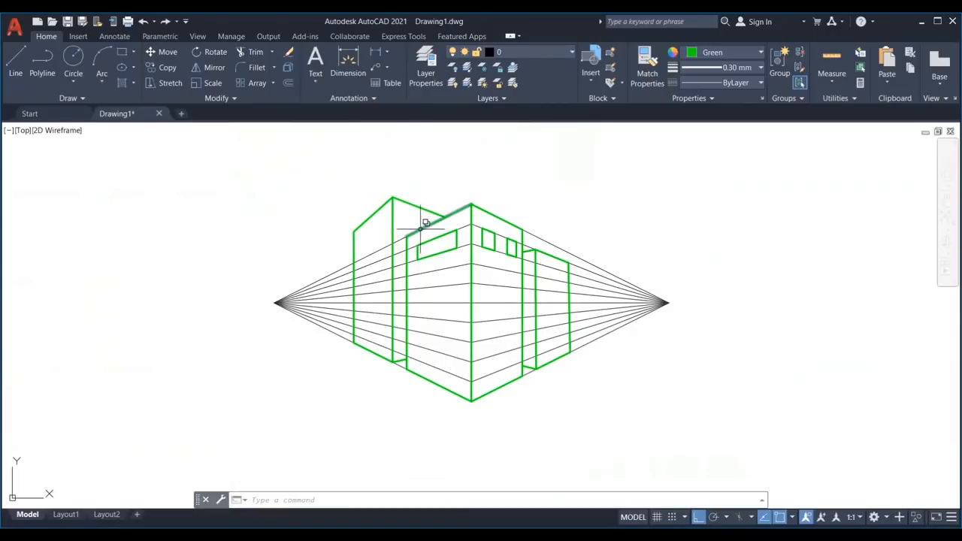
scroll(408, 214, up, 8)
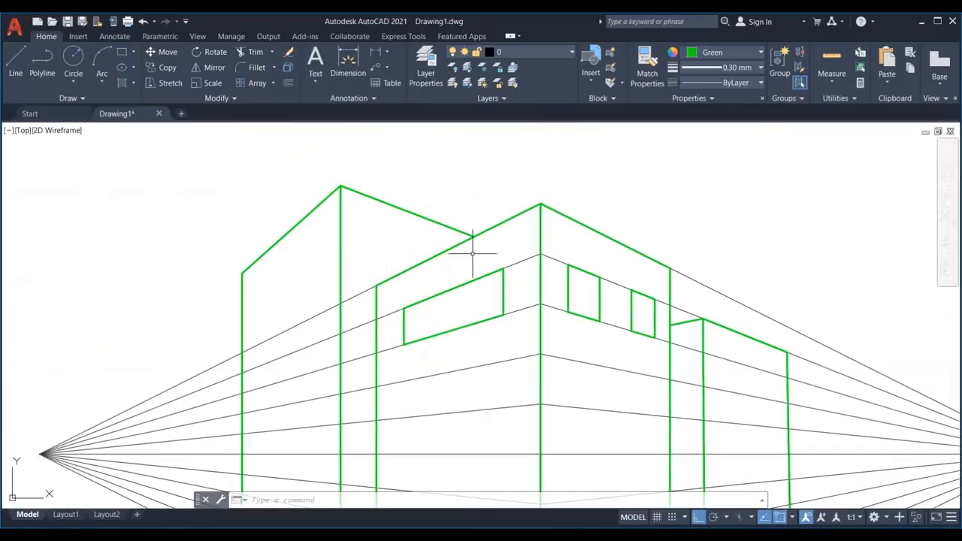
key(Escape)
scroll(307, 288, down, 6)
scroll(460, 263, down, 3)
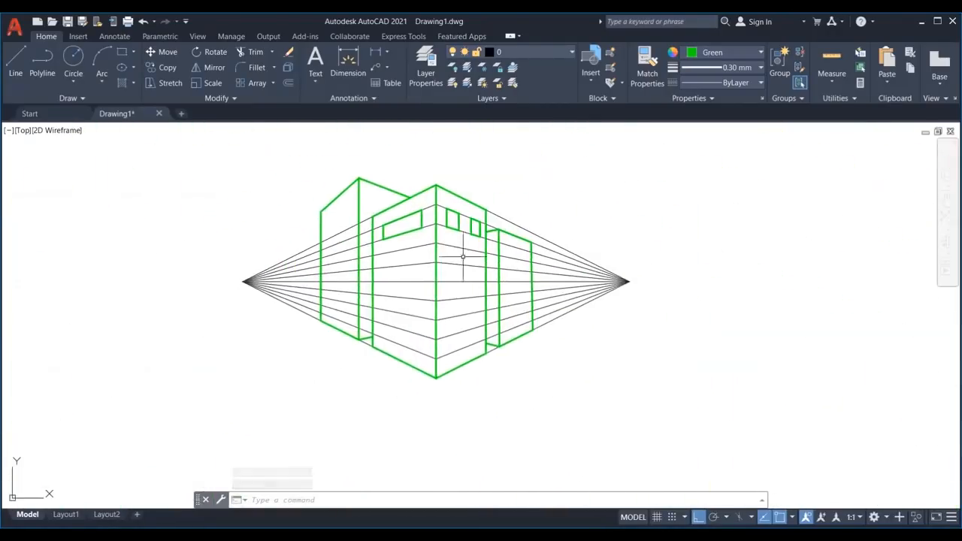
Draw a V of two lines from the right vanishing point to a point below the front corner and up to the left vanishing point
text(l)
key(Return)
click(630, 282)
click(436, 417)
click(243, 281)
key(Escape)
key(Escape)
key(Escape)
key(Escape)
Erase the extra line between the front block's bottom corner and the tip of the V
middle_drag(477, 408, 502, 372)
click(472, 360)
click(451, 356)
key(Delete)
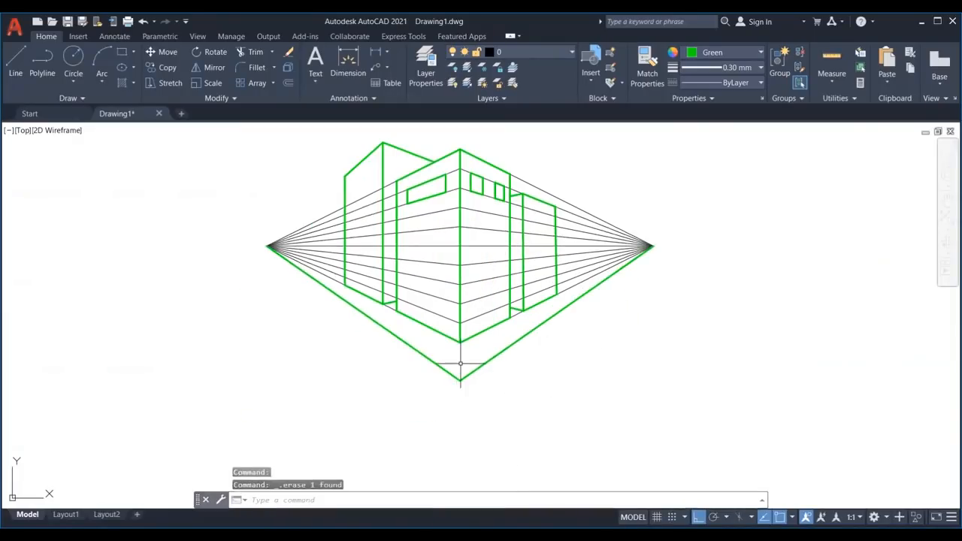
Fillet the tip of the V, picking the radius with two points across its lower end
text(f)
key(Return)
text(r)
key(Return)
click(451, 353)
click(476, 366)
click(435, 363)
click(476, 368)
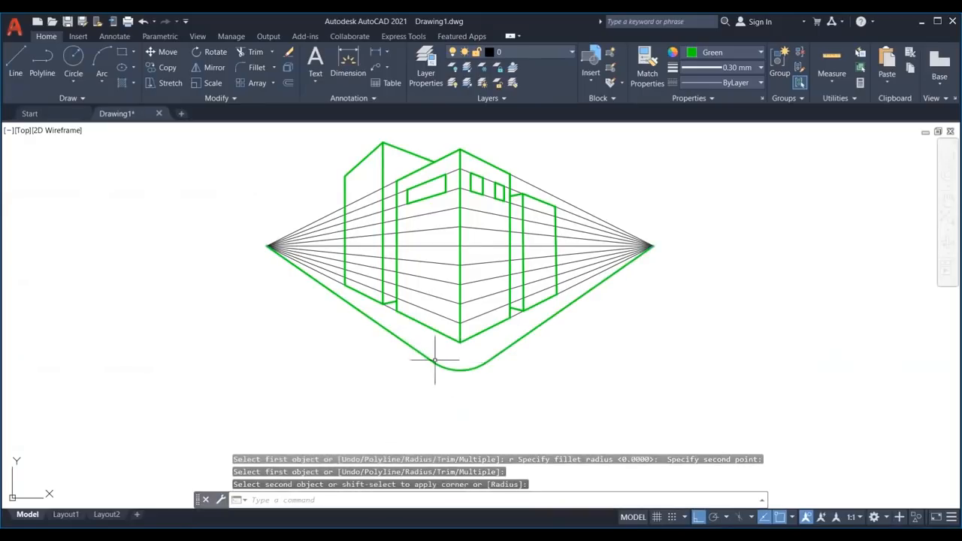
Copy the rounded V outline about 44 units straight down
scroll(464, 370, up, 3)
drag(494, 339, 457, 414)
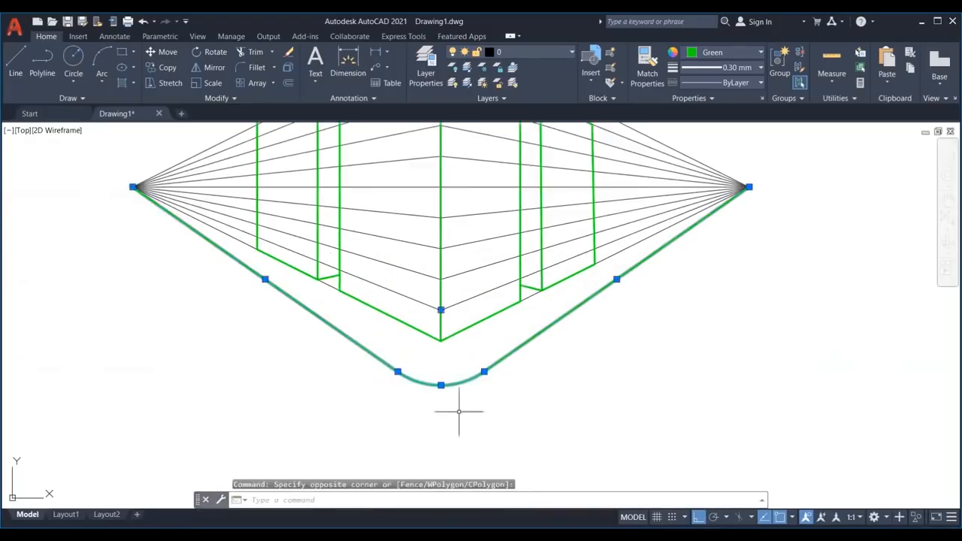
key(Escape)
drag(486, 354, 382, 399)
key(Escape)
key(Escape)
key(Escape)
text(co)
key(Return)
click(515, 374)
click(516, 388)
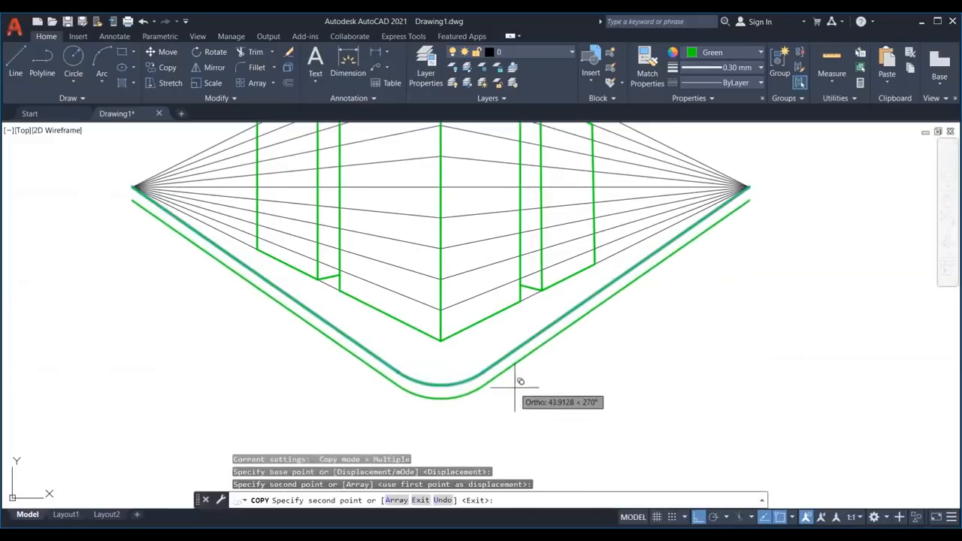
key(Escape)
key(Escape)
Stretch both outer ends of the copied outline onto the right and left vanishing points
middle_drag(155, 209, 150, 227)
click(734, 226)
click(744, 219)
click(742, 206)
key(Escape)
click(197, 264)
click(129, 217)
click(129, 206)
key(Escape)
scroll(374, 321, down, 2)
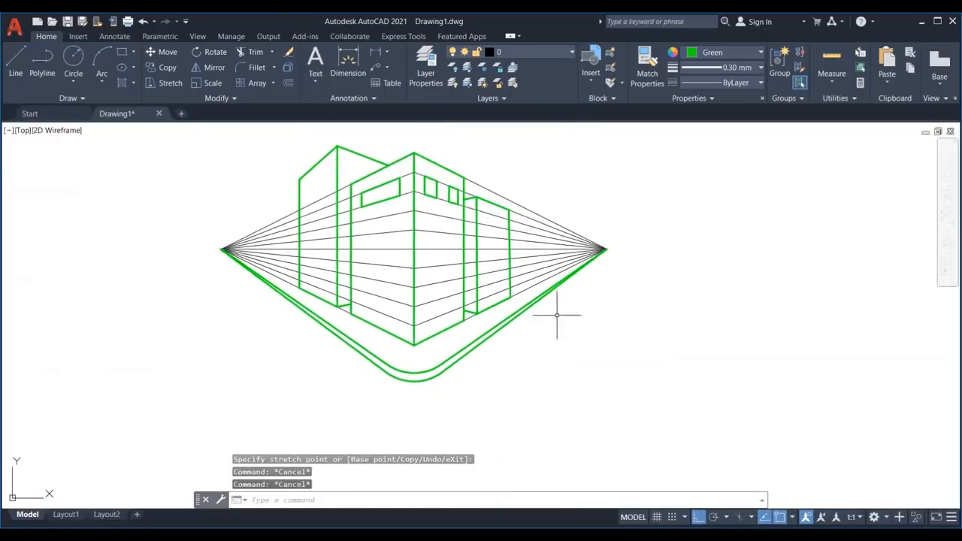
Erase all the thin converging guide lines on both sides of the buildings
middle_drag(557, 316, 534, 330)
click(528, 223)
click(520, 299)
click(243, 223)
click(245, 295)
key(Delete)
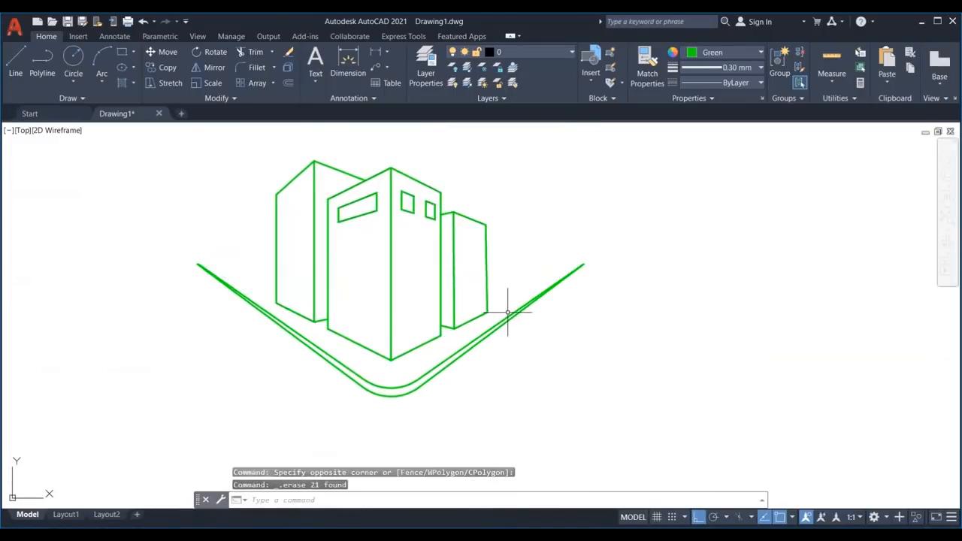
Draw a horizontal horizon line from the left vanishing point to the right one
text(l)
key(Return)
click(197, 265)
click(584, 265)
key(Return)
Trim the horizon line where it crosses the building blocks, keeping only the outer parts
text(tr)
key(Return)
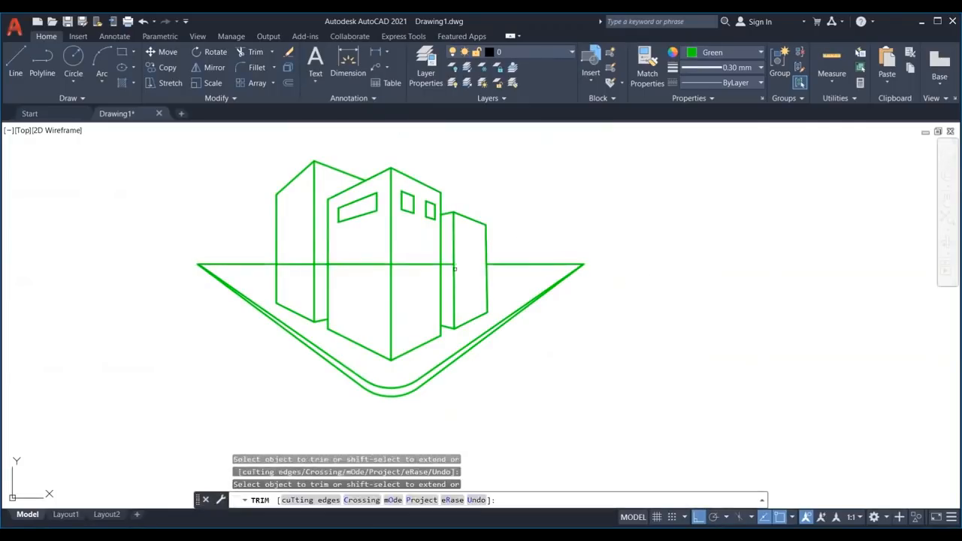
click(321, 263)
click(297, 264)
key(Escape)
middle_drag(621, 323, 605, 346)
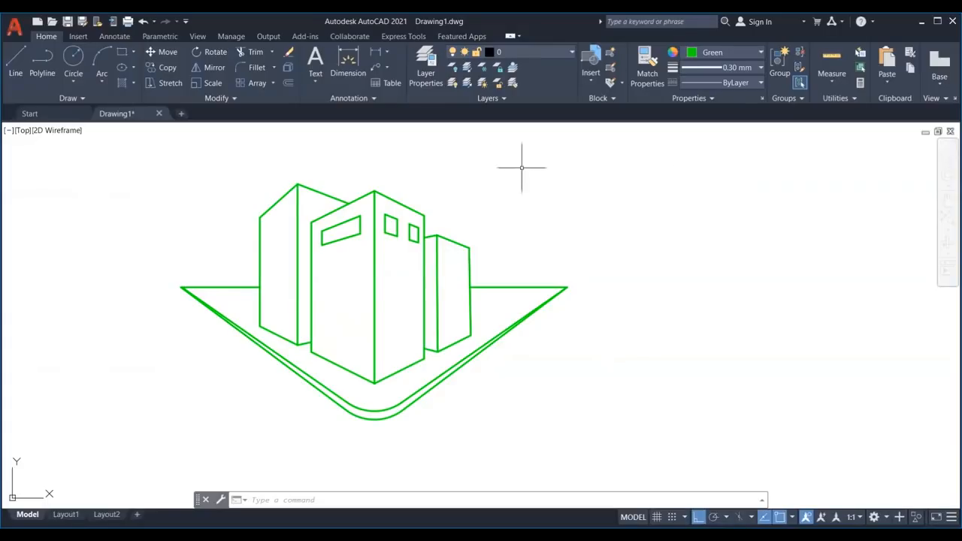
middle_drag(481, 223, 543, 214)
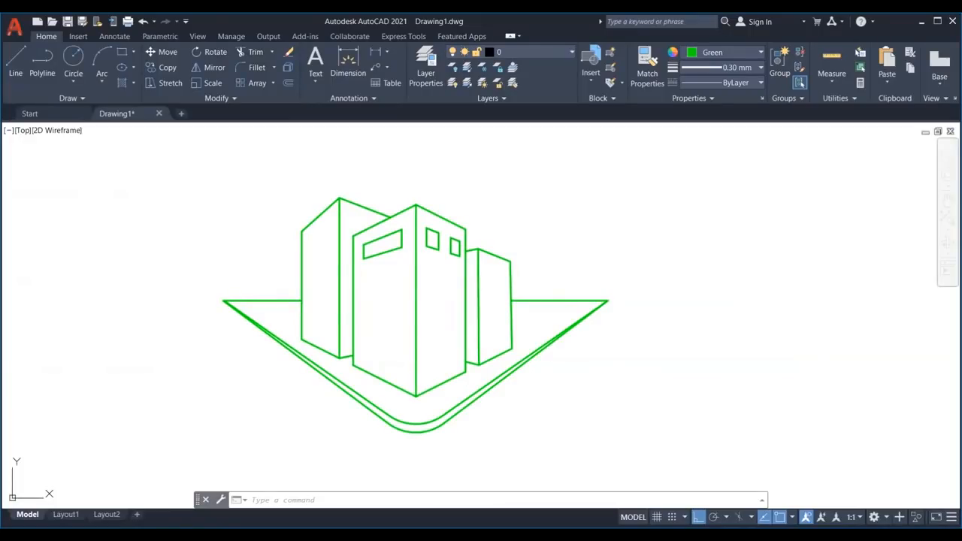
Copy the right and top edges of the larger window on the right face slightly inward
scroll(429, 225, up, 8)
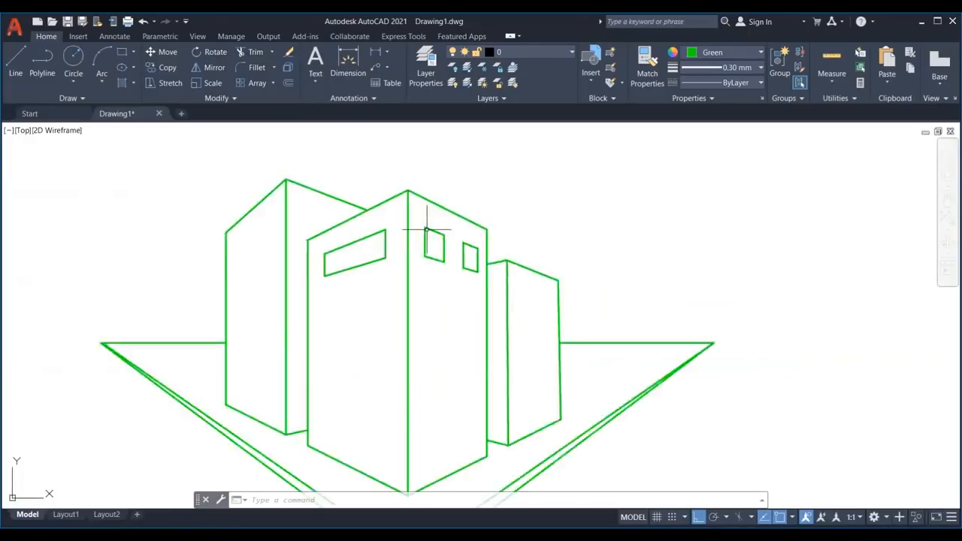
click(487, 311)
text(c)
key(Escape)
text(co)
click(468, 273)
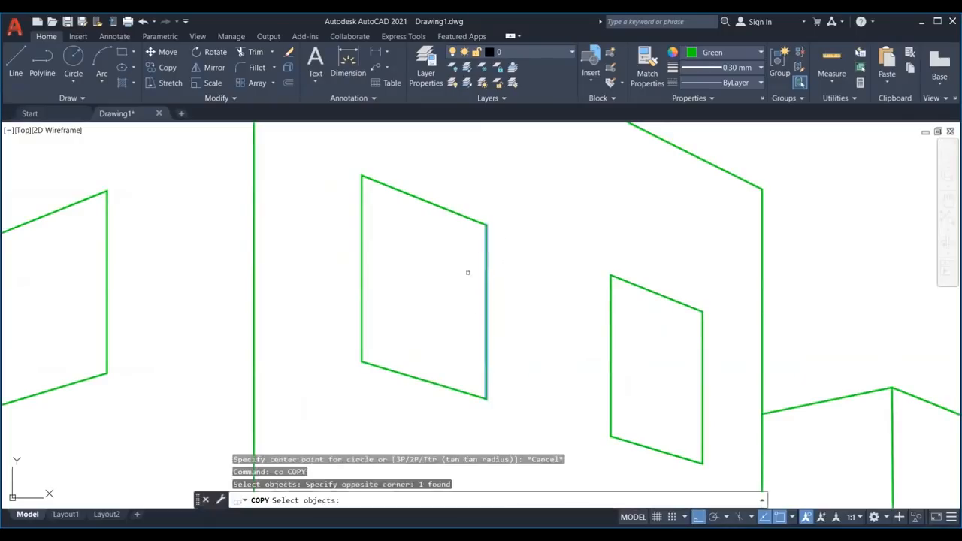
click(470, 275)
click(455, 301)
key(Escape)
click(426, 198)
text(co)
click(487, 238)
key(Escape)
Trim the overlapping ends of the copied window edges at their upper corner
text(tr)
click(479, 236)
click(472, 227)
key(Escape)
scroll(529, 264, down, 4)
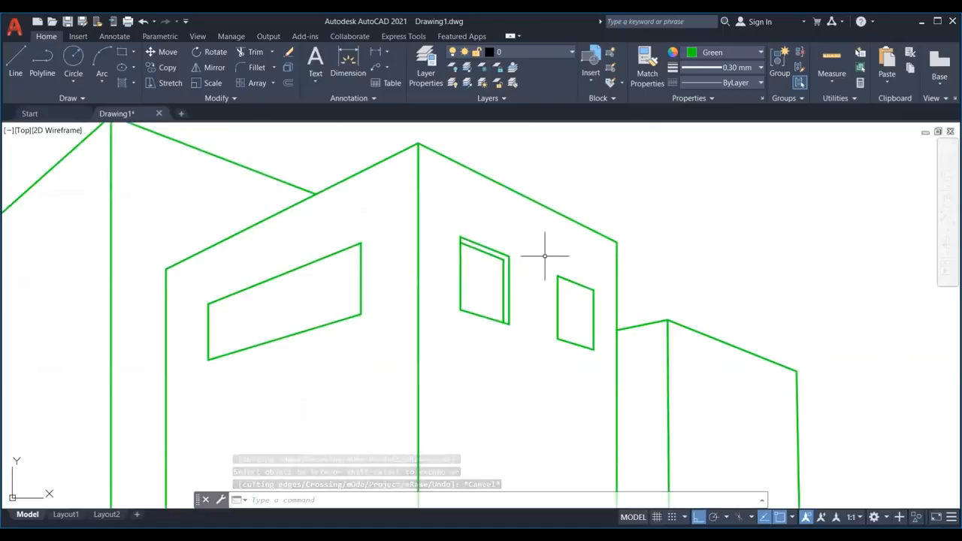
Erase the two inner edge lines inside the larger window on the right face
scroll(516, 253, up, 2)
scroll(517, 253, up, 2)
click(488, 273)
click(472, 287)
key(Delete)
scroll(528, 269, down, 12)
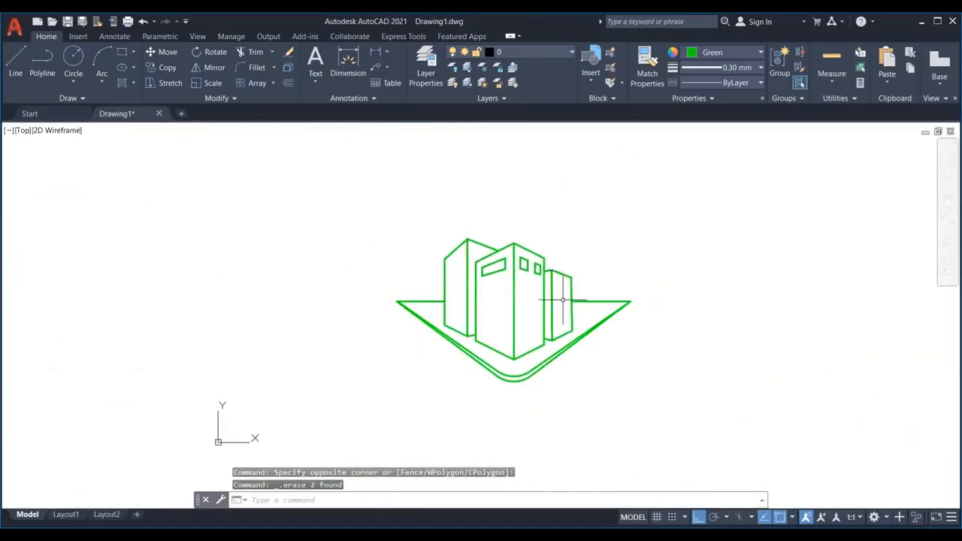
Show the Tool Palettes and insert the Trees - Imperial block above the buildings
scroll(640, 338, up, 2)
key(ctrl+3)
drag(598, 184, 837, 191)
mouse_move(780, 279)
mouse_down()
mouse_move(628, 273)
mouse_move(463, 218)
mouse_up()
scroll(494, 289, down, 4)
Scale the inserted tree block by a factor of 0.2 about its centre
click(524, 231)
text(sc)
key(Return)
click(514, 244)
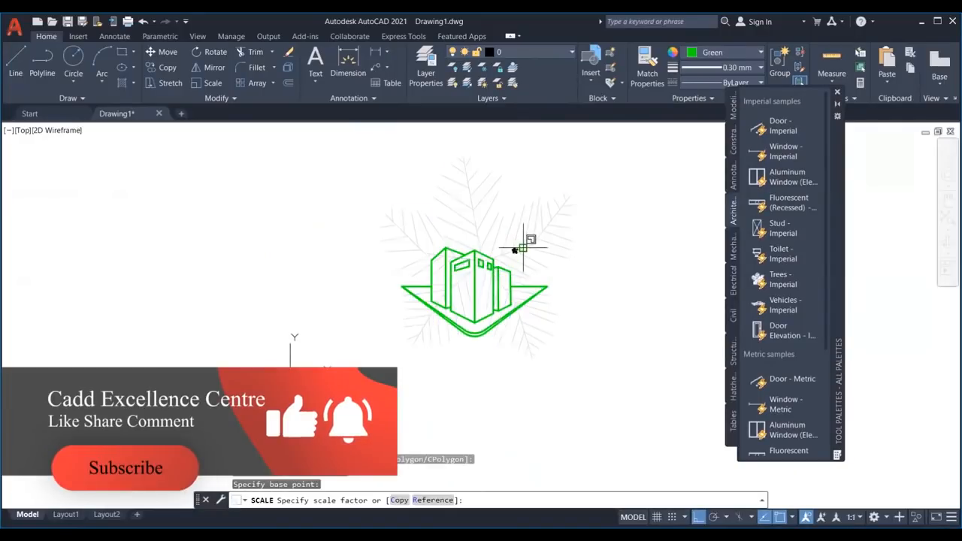
text(.2)
key(Return)
scroll(515, 244, up, 4)
Move the tree block to the right of the buildings and switch its type to a bush in elevation
text(m)
key(Return)
click(511, 245)
click(569, 246)
click(565, 259)
click(565, 262)
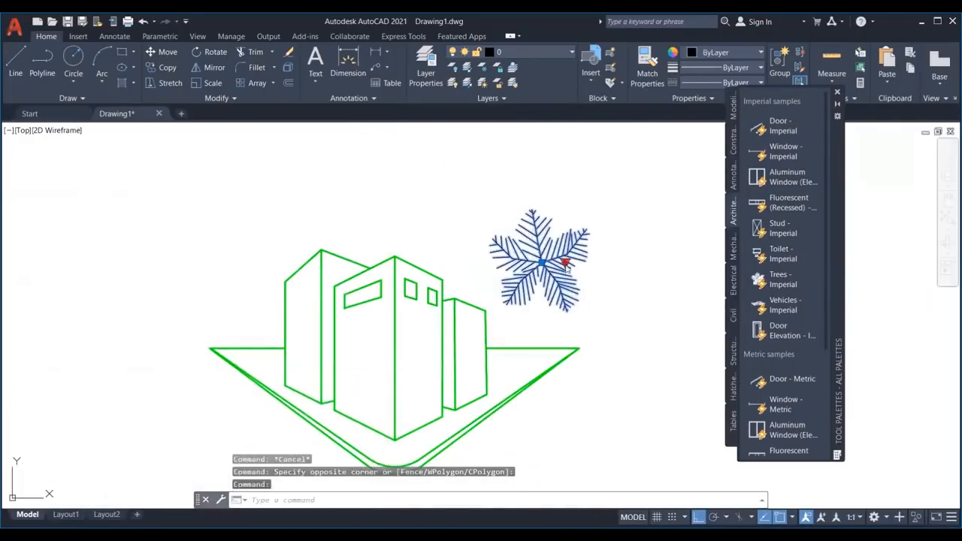
click(604, 310)
Move the bush onto the ground area right of the right-hand block, near the horizon line
scroll(548, 257, up, 4)
click(519, 281)
text(m)
key(Return)
click(511, 269)
scroll(518, 277, down, 3)
click(553, 360)
Copy the bush a short distance to its left
key(Escape)
click(554, 359)
text(co)
click(554, 361)
click(508, 360)
key(Escape)
Switch the copied bush block's type to a palm tree in elevation
click(511, 361)
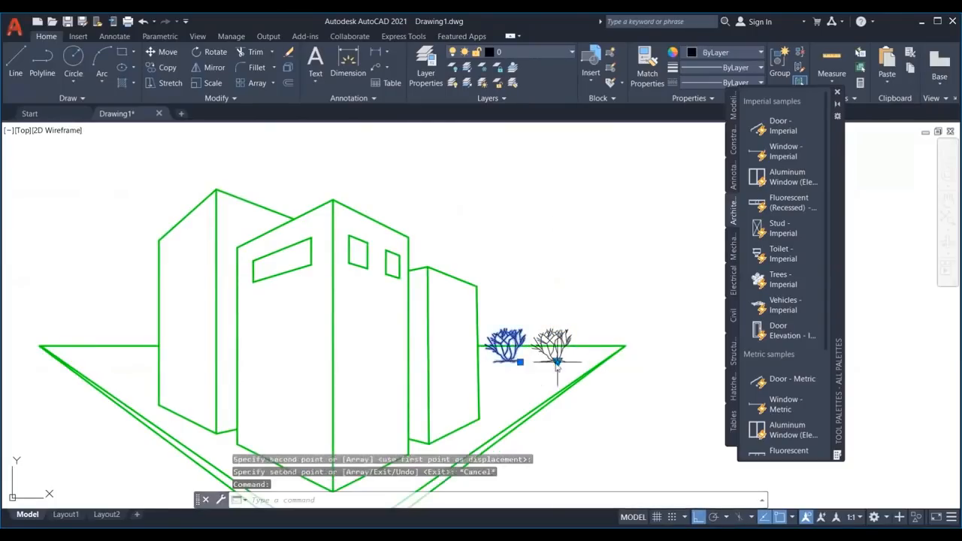
click(557, 362)
click(593, 370)
click(557, 363)
click(599, 383)
key(Escape)
Move the palm tree horizontally to the ground area left of the buildings
click(523, 303)
text(m)
click(533, 303)
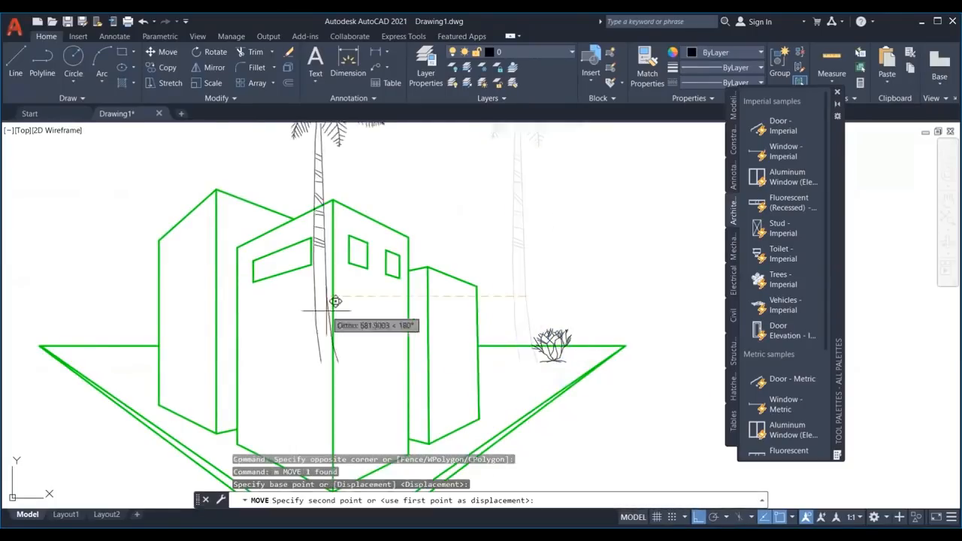
click(122, 317)
Scale the palm tree by a factor of 0.5 about the base of its trunk
click(122, 317)
click(52, 328)
text(sc)
click(109, 361)
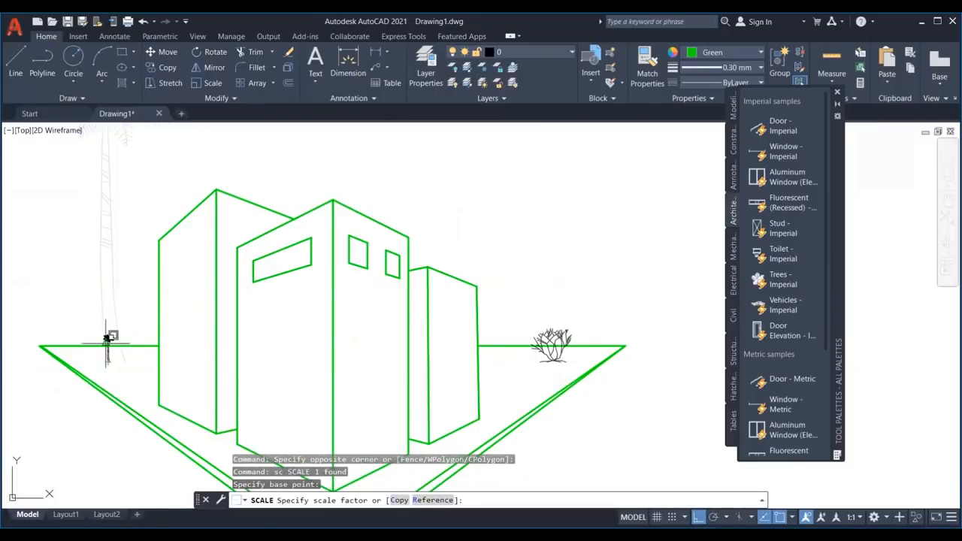
text(0.5)
Regenerate the drawing and close the Tool Palettes
scroll(365, 246, down, 2)
key(Escape)
key(Escape)
key(Escape)
text(re)
key(Escape)
scroll(183, 301, up, 1)
mouse_move(332, 282)
middle_down()
mouse_move(351, 279)
mouse_move(312, 274)
middle_up()
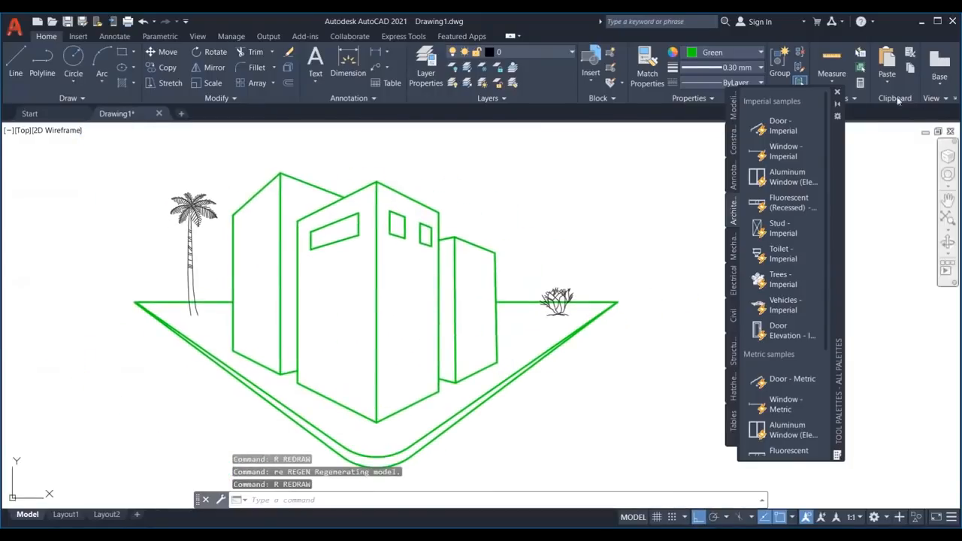
click(837, 93)
middle_drag(658, 202, 672, 239)
scroll(638, 232, down, 1)
scroll(533, 296, up, 1)
middle_drag(532, 295, 531, 266)
scroll(668, 235, down, 1)
scroll(599, 230, up, 1)
mouse_move(599, 231)
middle_down()
mouse_move(576, 243)
mouse_move(598, 238)
middle_up()
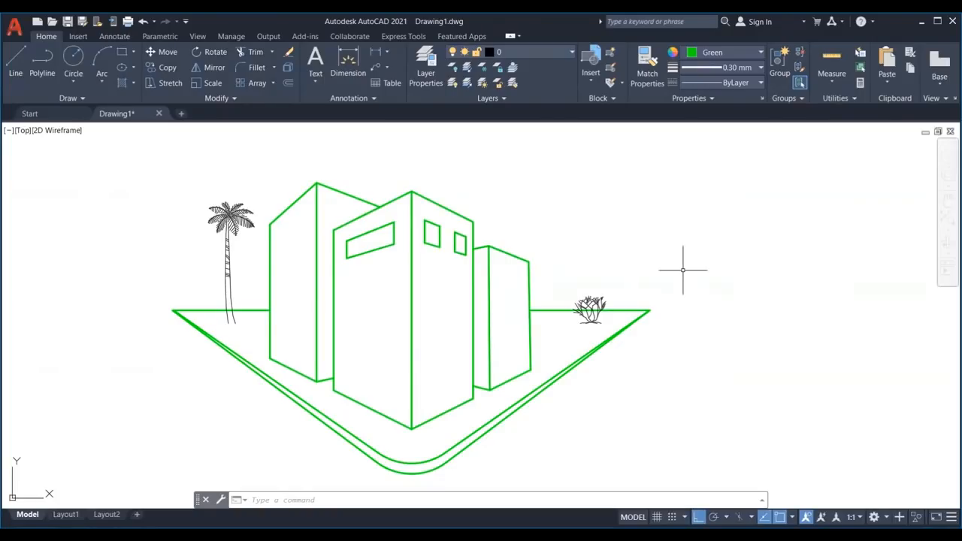
mouse_move(625, 268)
middle_down()
mouse_move(626, 236)
mouse_move(626, 251)
middle_up()
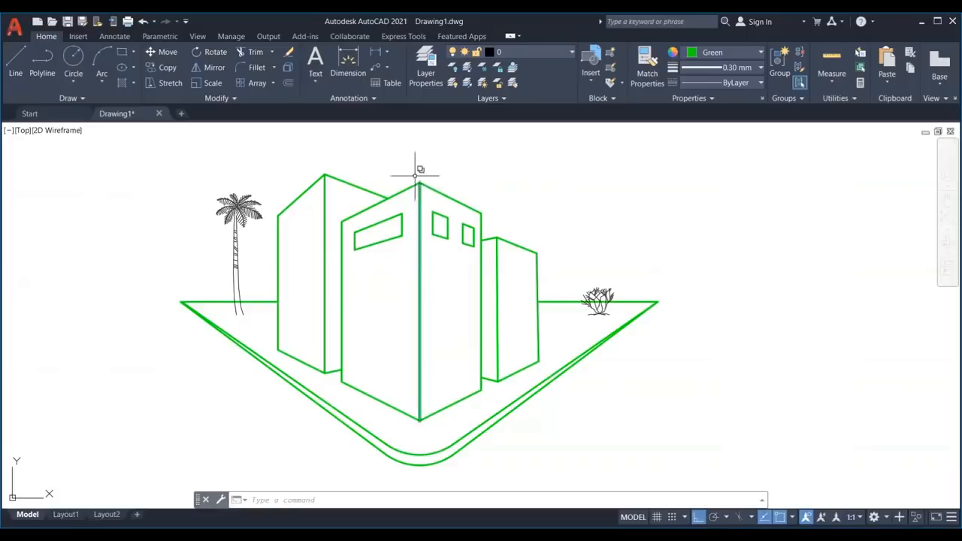
middle_drag(411, 166, 423, 175)
middle_drag(506, 182, 481, 161)
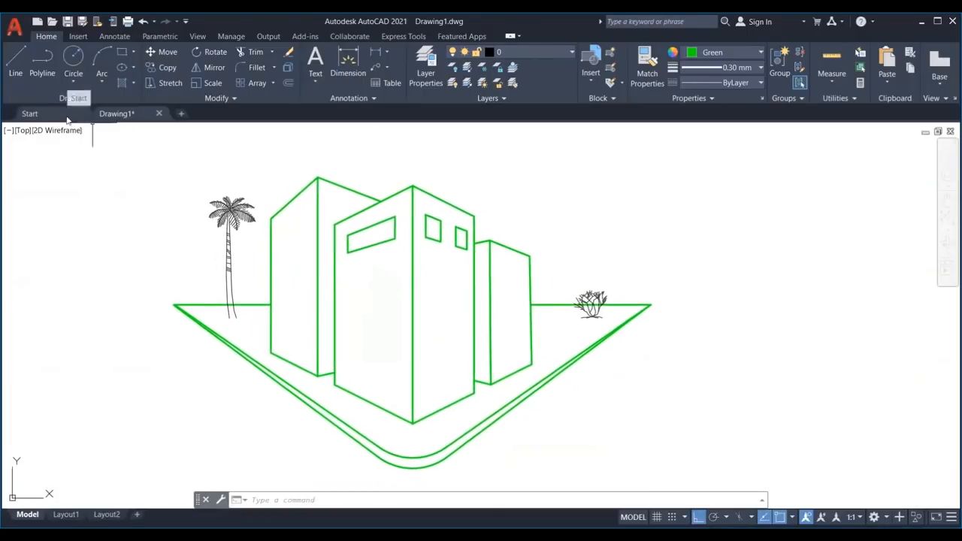
click(30, 113)
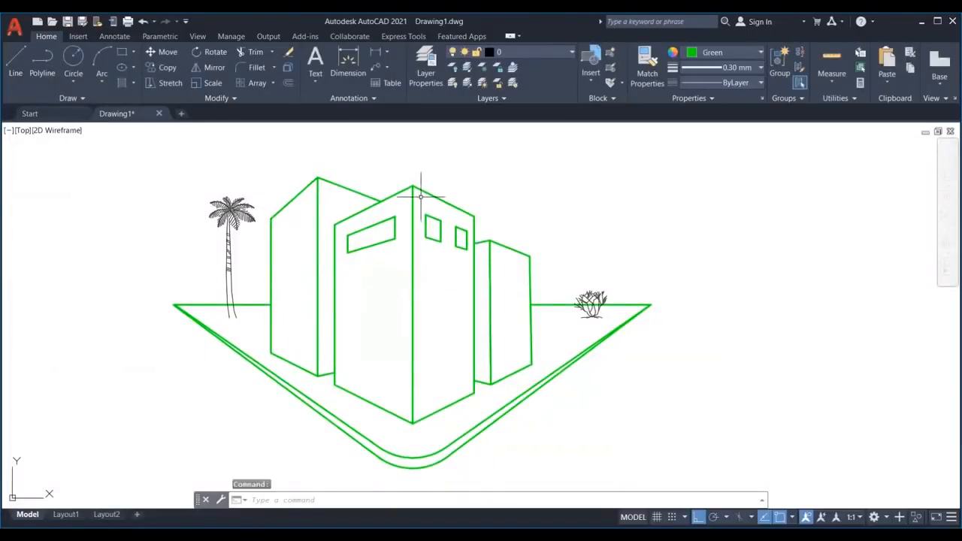
middle_drag(555, 199, 541, 193)
middle_drag(258, 178, 273, 177)
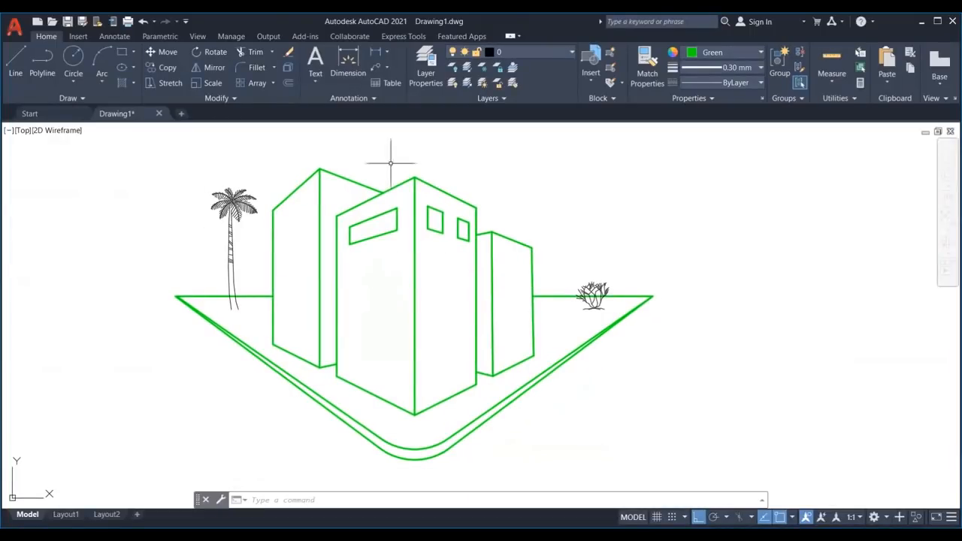